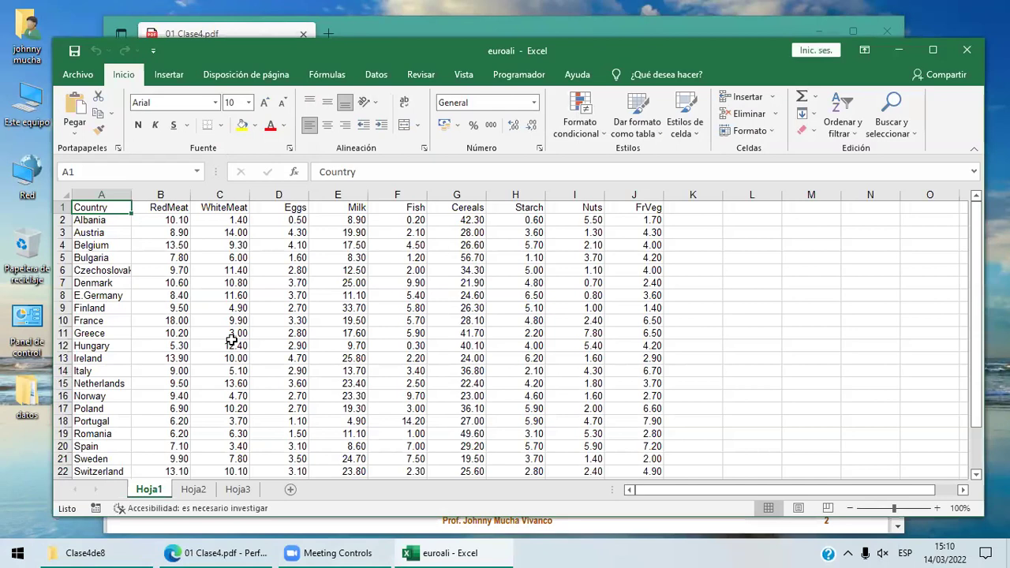
# Check the Hoja2 and Hoja3 sheets for data and return to Hoja1
pyautogui.click(194, 490)
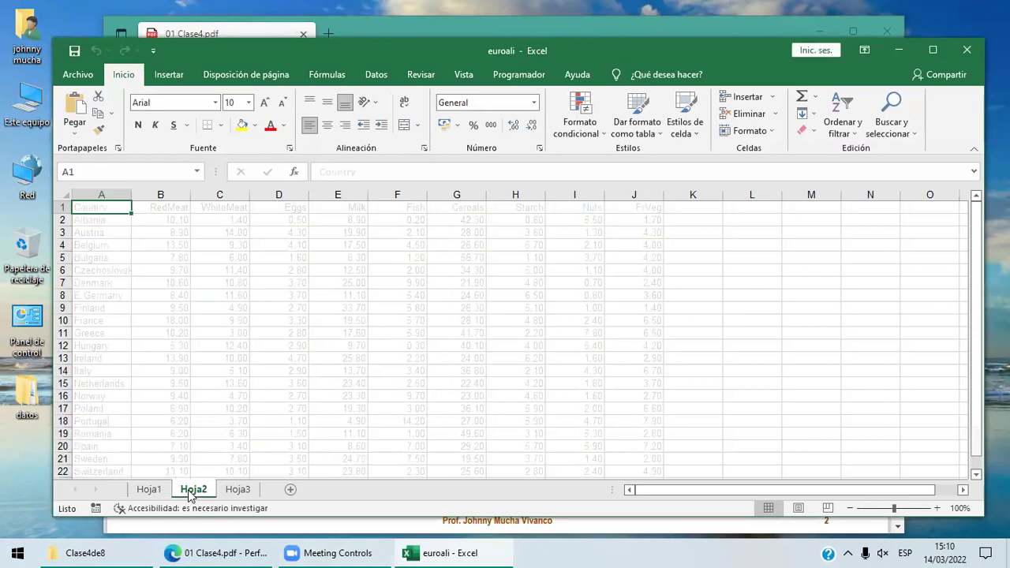
pyautogui.click(231, 492)
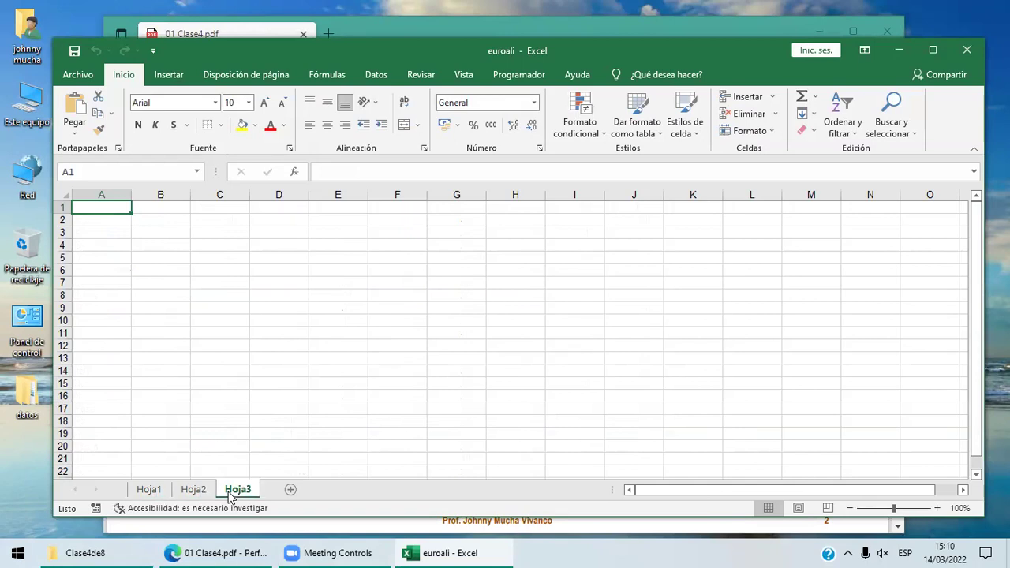
pyautogui.click(150, 490)
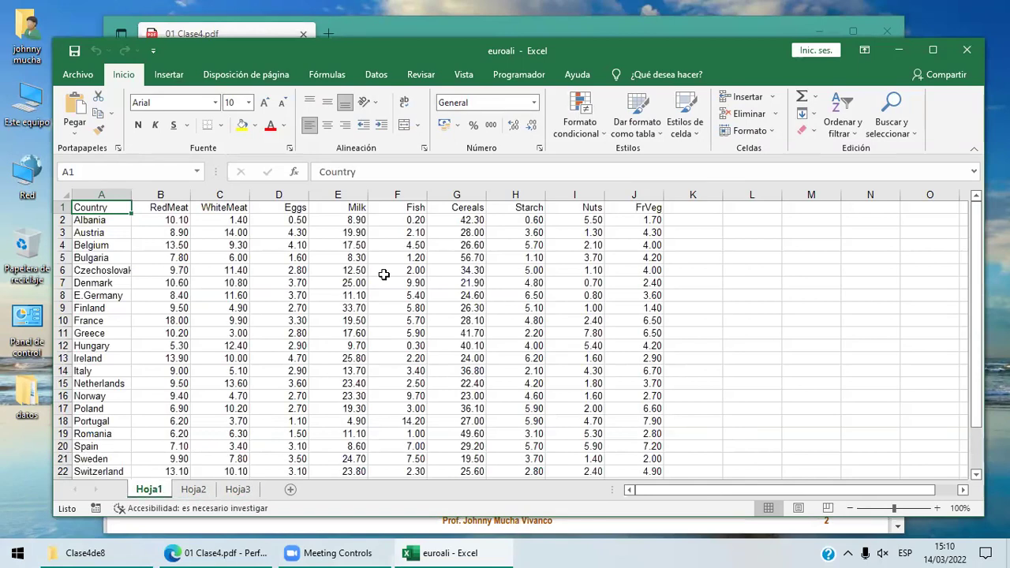
# Select all country names from Albania down to Yugoslavia to review the list, and return to cell A1
pyautogui.click(106, 219)
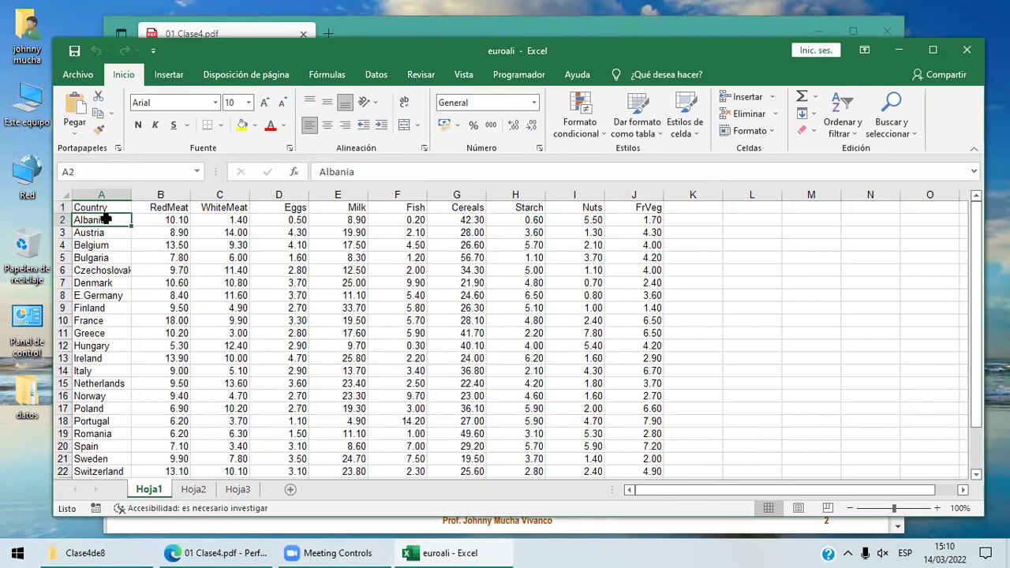
pyautogui.hotkey('ctrl', 'shift', 'Down')
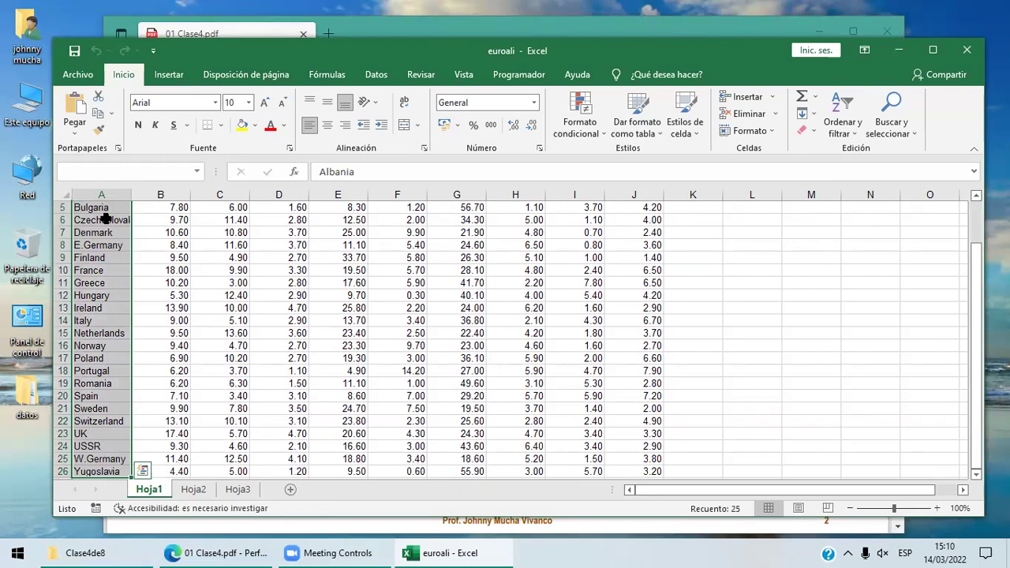
pyautogui.hotkey('ctrl', 'Home')
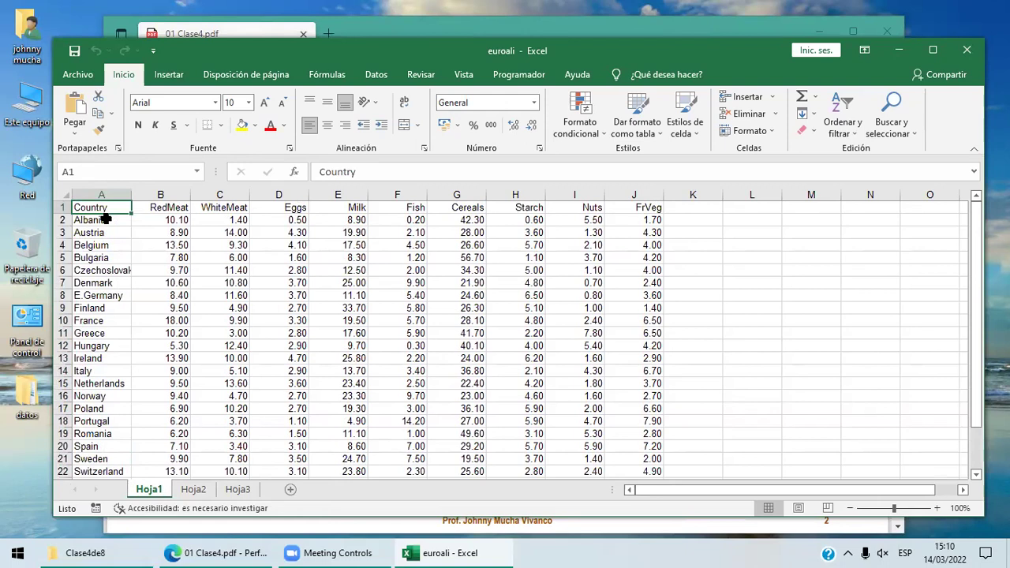
# Examine the column headers from RedMeat to FrVeg and the last rows of the table
pyautogui.click(178, 210)
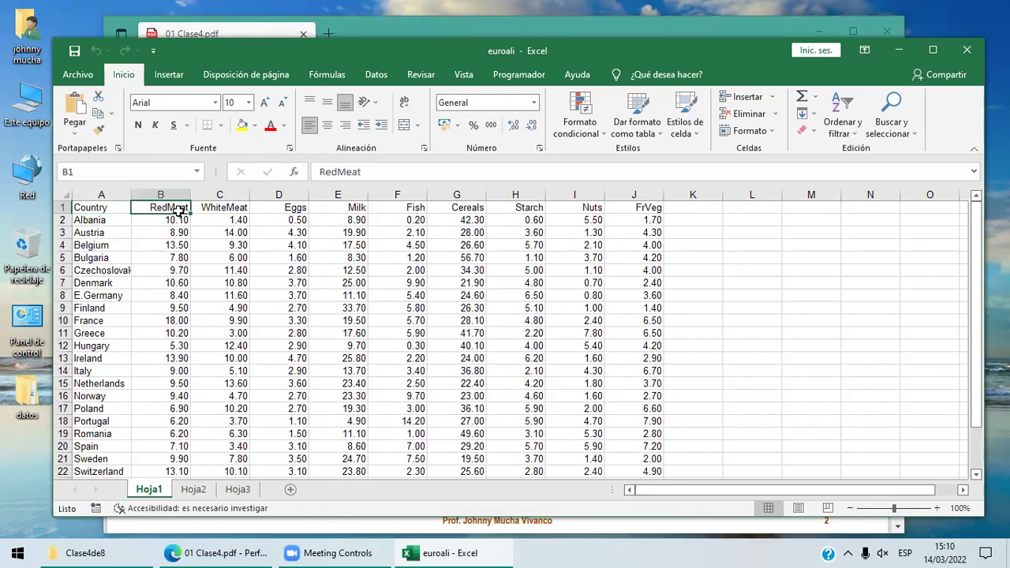
pyautogui.click(219, 203)
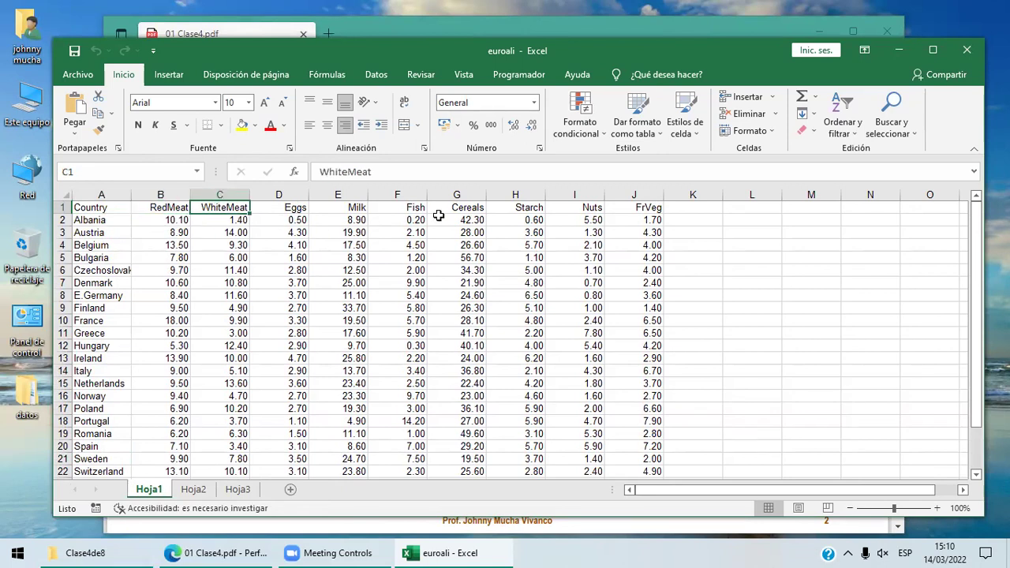
pyautogui.click(653, 207)
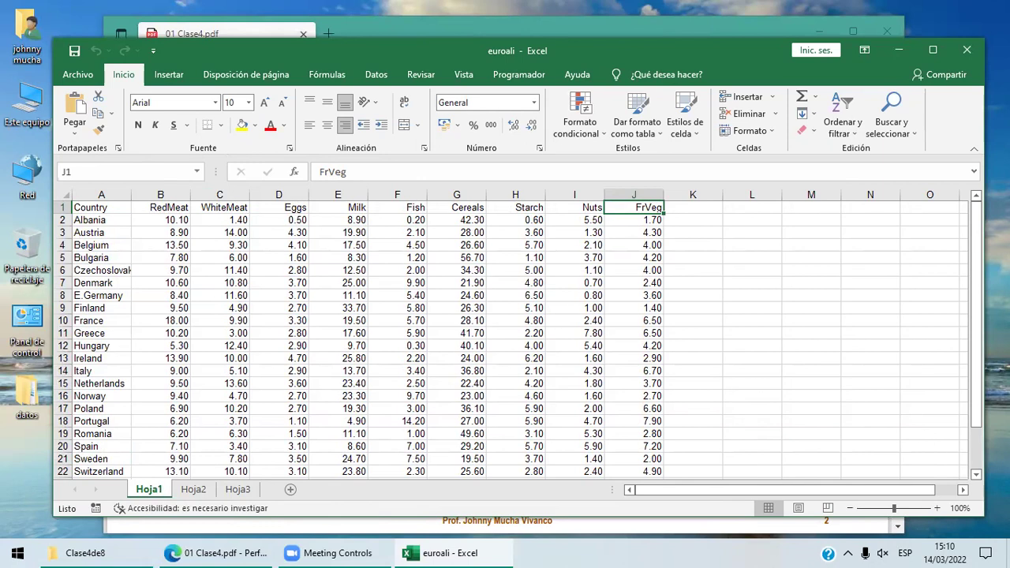
pyautogui.scroll(-3, 977, 475)
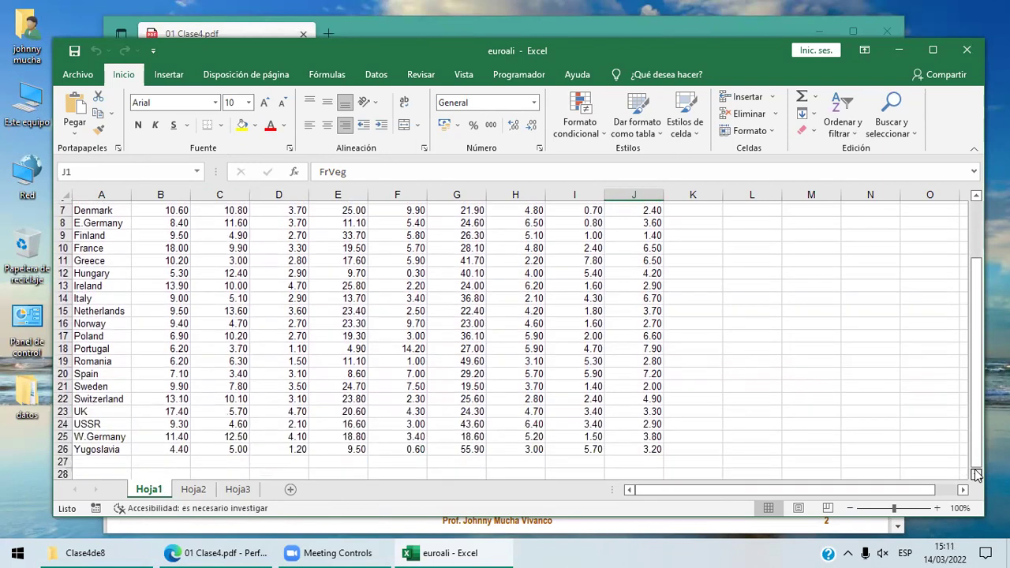
pyautogui.click(976, 234)
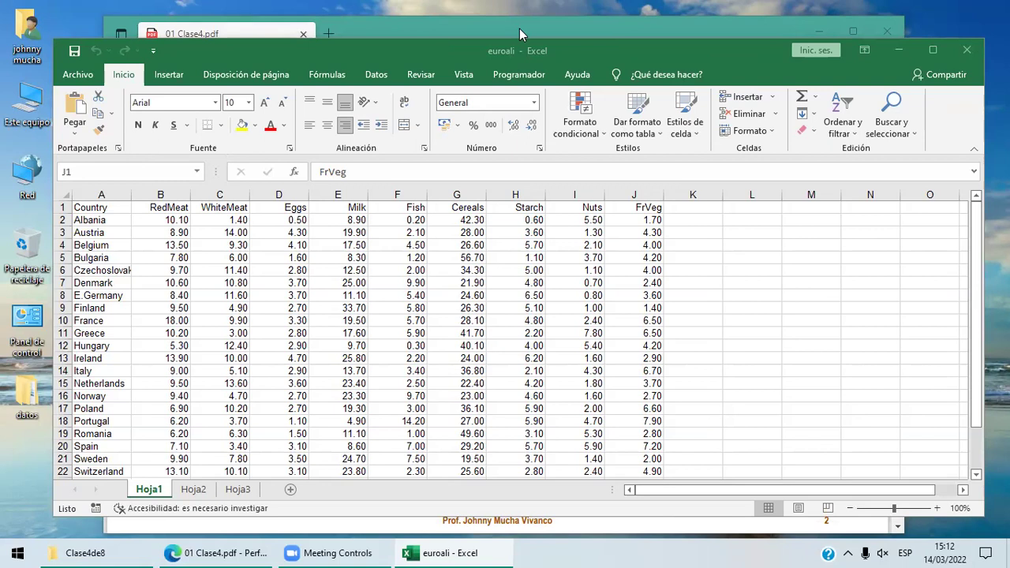
pyautogui.click(639, 187)
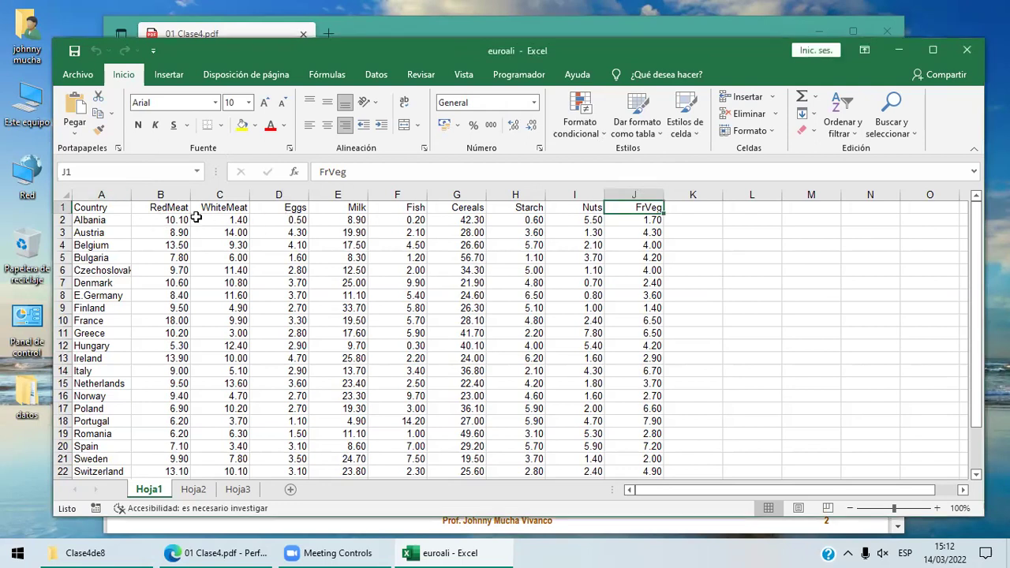
# Select the RedMeat values in B2:B26 to examine the column, and clear the selection
pyautogui.click(167, 223)
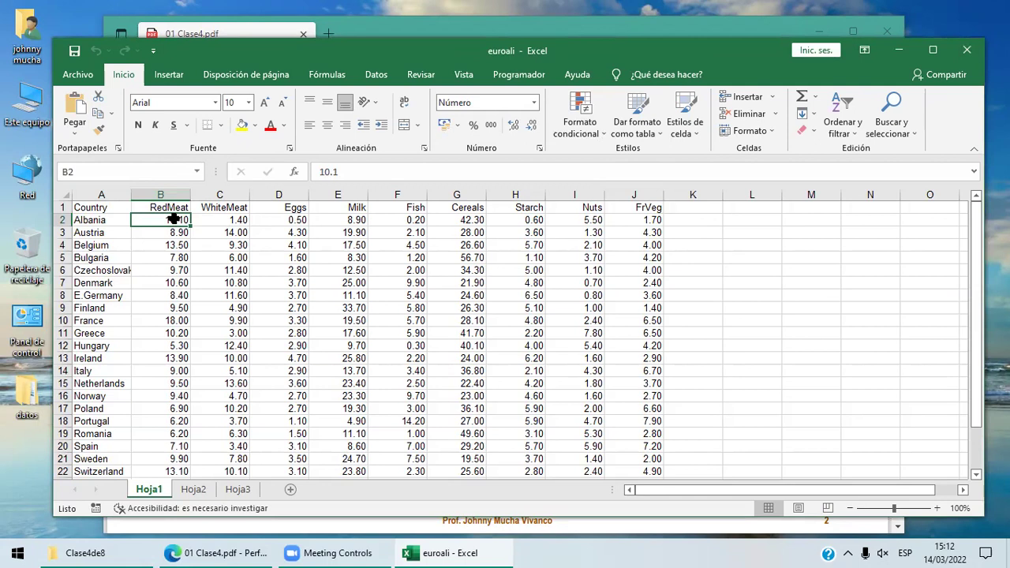
pyautogui.hotkey('ctrl', 'shift', 'Down')
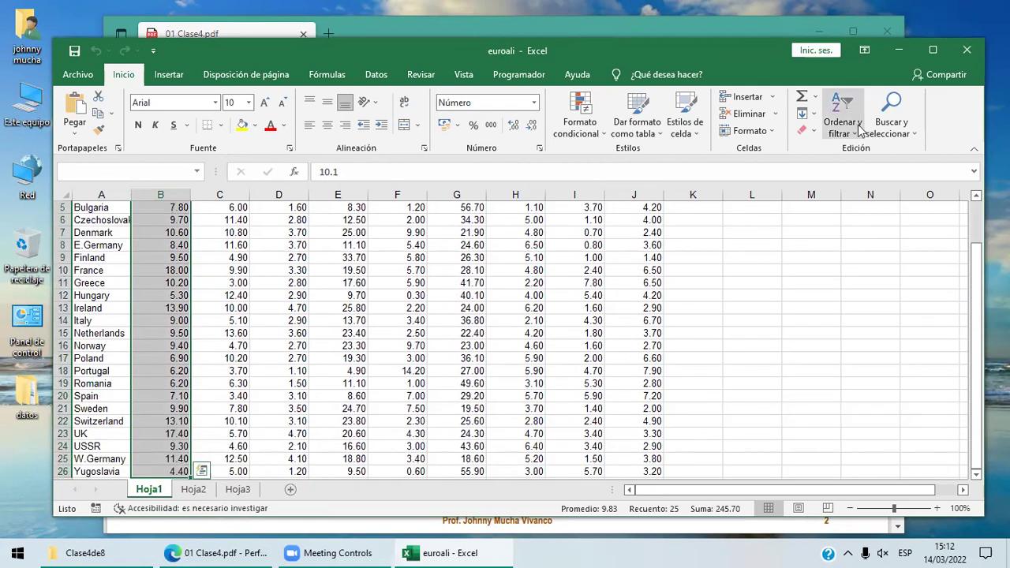
pyautogui.click(977, 200)
pyautogui.click(977, 200)
pyautogui.click(978, 200)
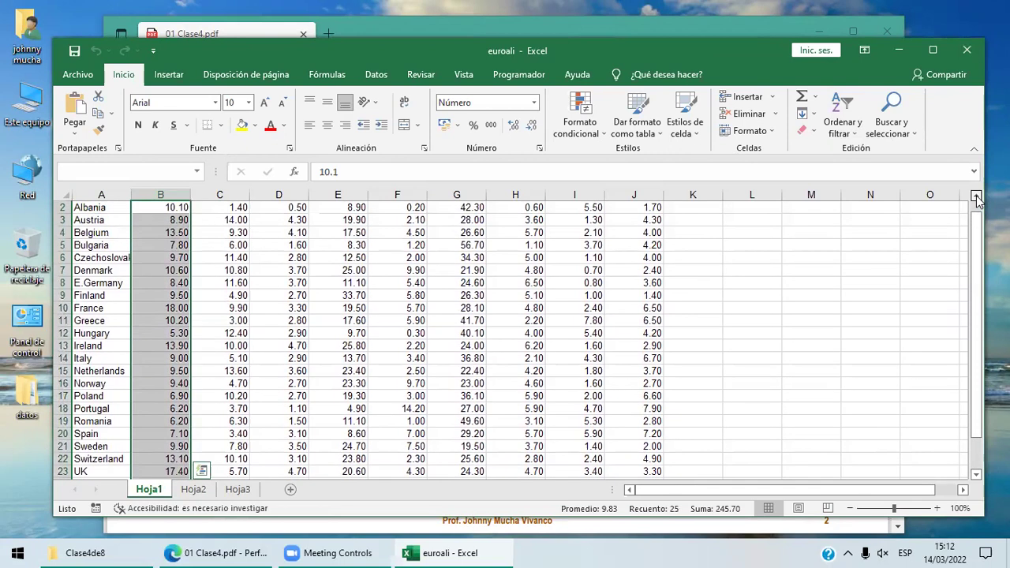
pyautogui.click(977, 200)
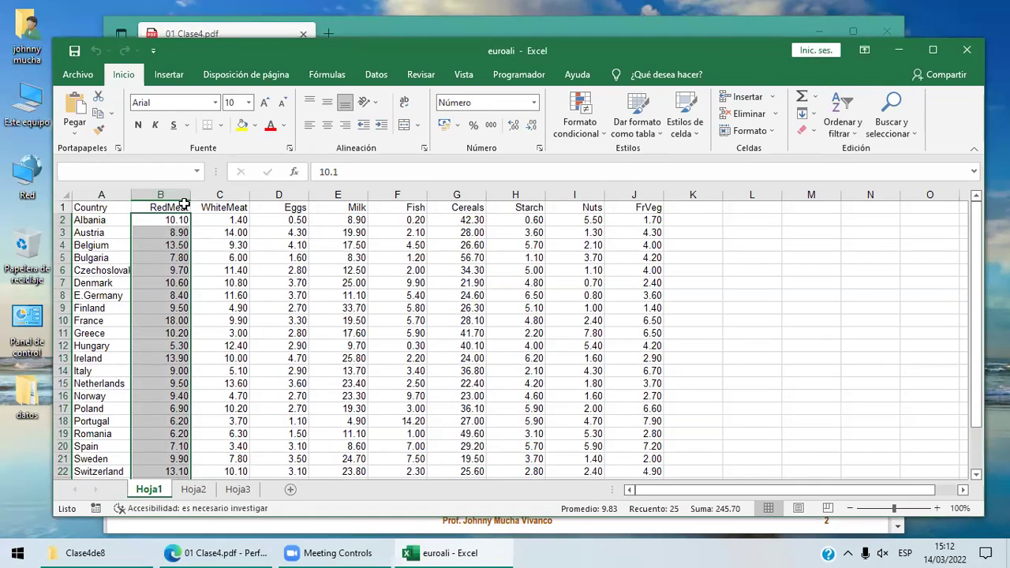
pyautogui.click(245, 220)
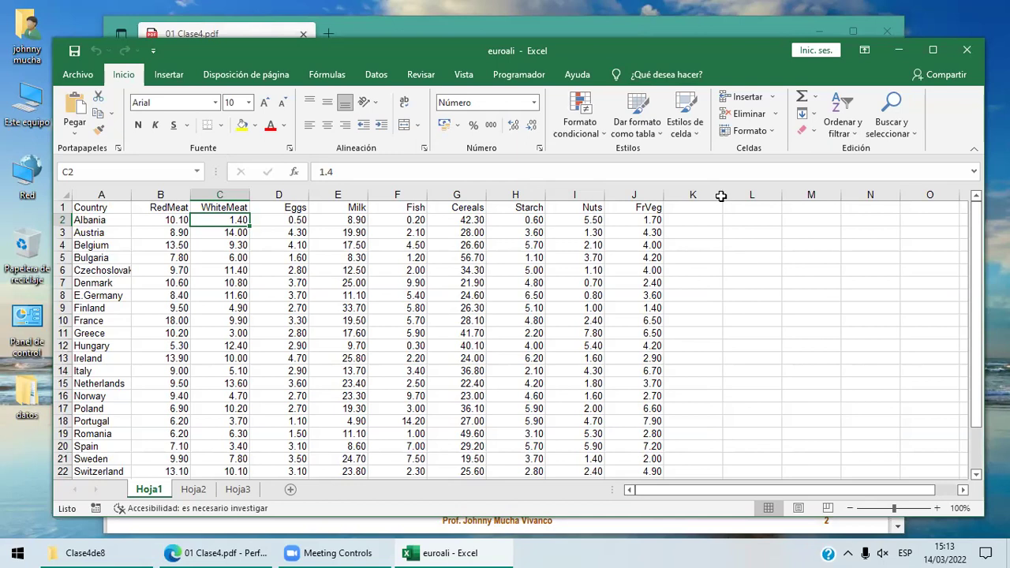
pyautogui.click(726, 231)
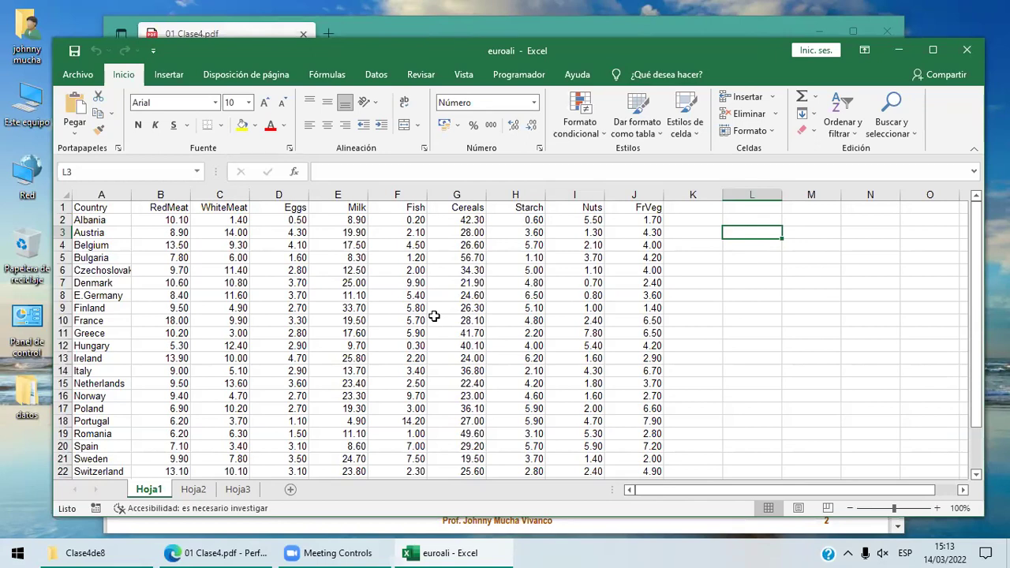
# Fill the Fish values from Bulgaria to Netherlands (F5:F15) with a period, and undo the entry
pyautogui.click(404, 257)
pyautogui.hotkey('shift', 'Down')
pyautogui.hotkey('shift', 'Down')
pyautogui.hotkey('shift', 'Down')
pyautogui.hotkey('shift', 'Down')
pyautogui.hotkey('shift', 'Down')
pyautogui.hotkey('shift', 'Down')
pyautogui.hotkey('shift', 'Down')
pyautogui.hotkey('shift', 'Down')
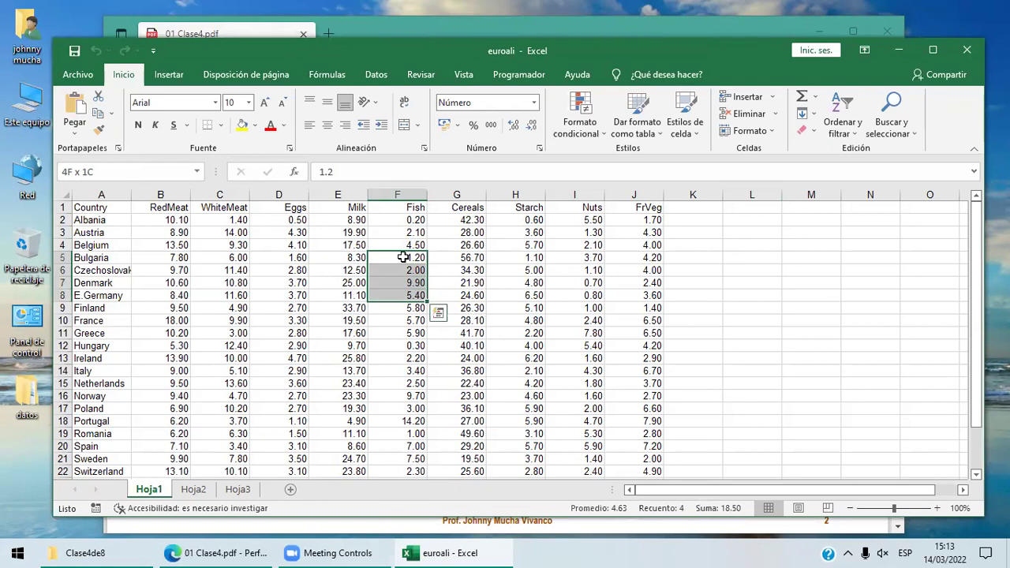
pyautogui.hotkey('shift', 'Down')
pyautogui.hotkey('shift', 'Down')
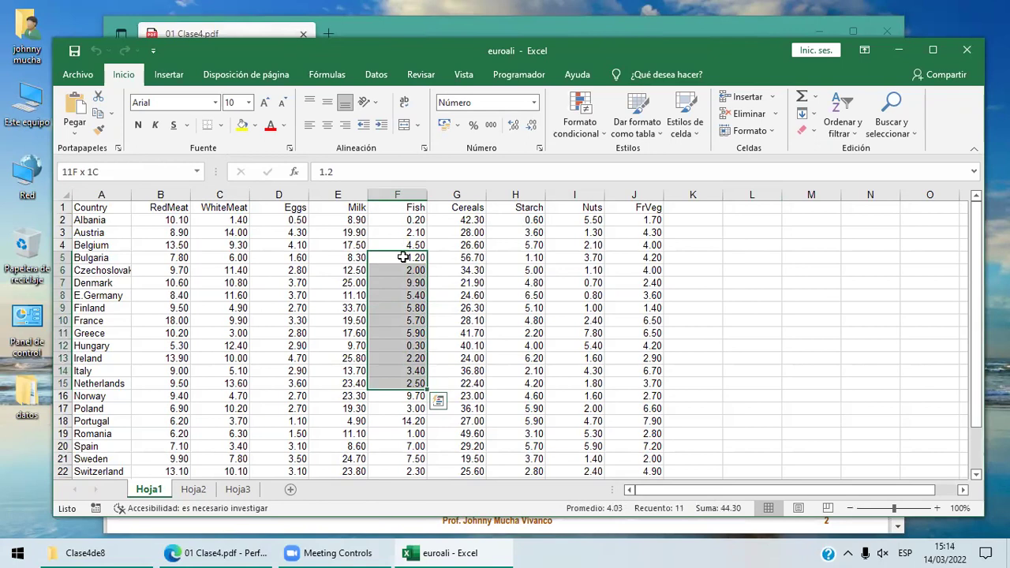
pyautogui.write('.')
pyautogui.hotkey('ctrl', 'Return')
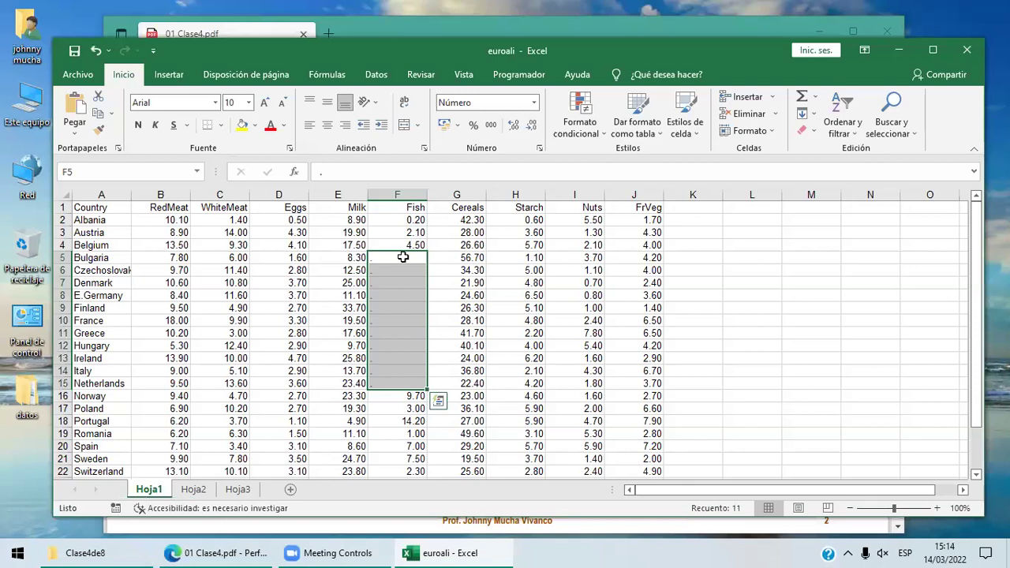
pyautogui.hotkey('ctrl', 'z')
pyautogui.click(790, 313)
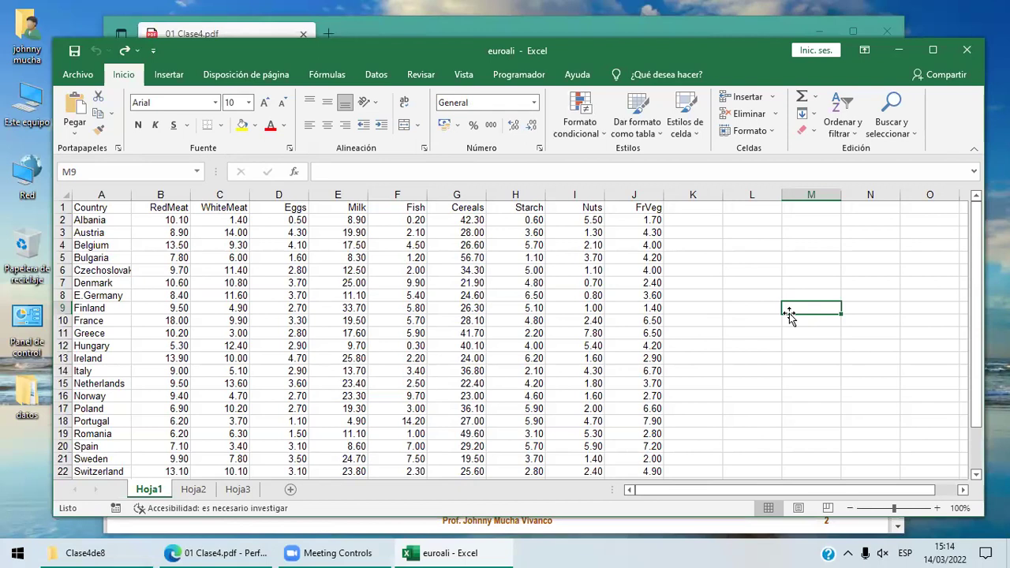
# Select the header row A1:J1 and examine the Country and RedMeat headers against the data beneath them
pyautogui.click(116, 207)
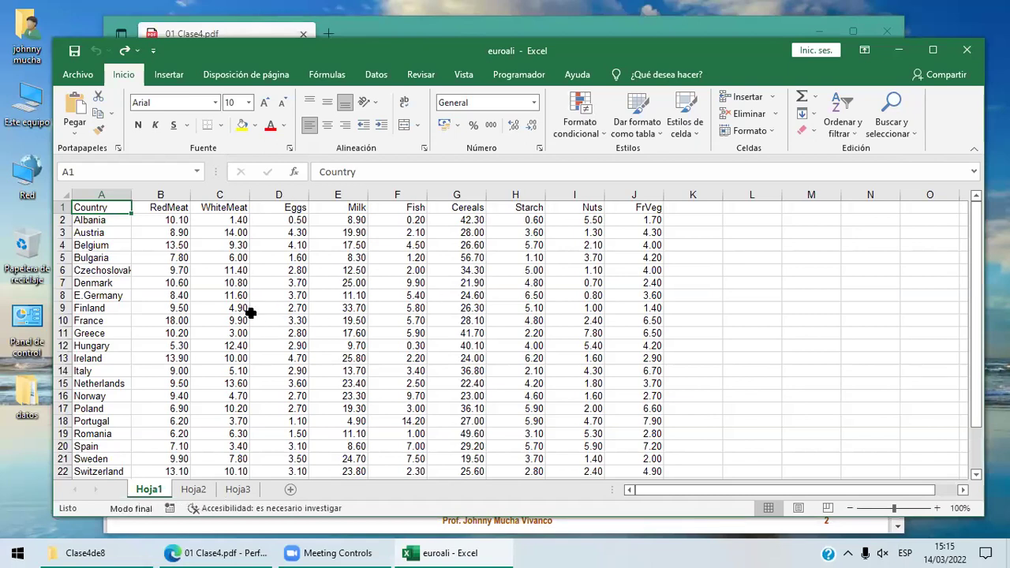
pyautogui.hotkey('ctrl', 'shift', 'Right')
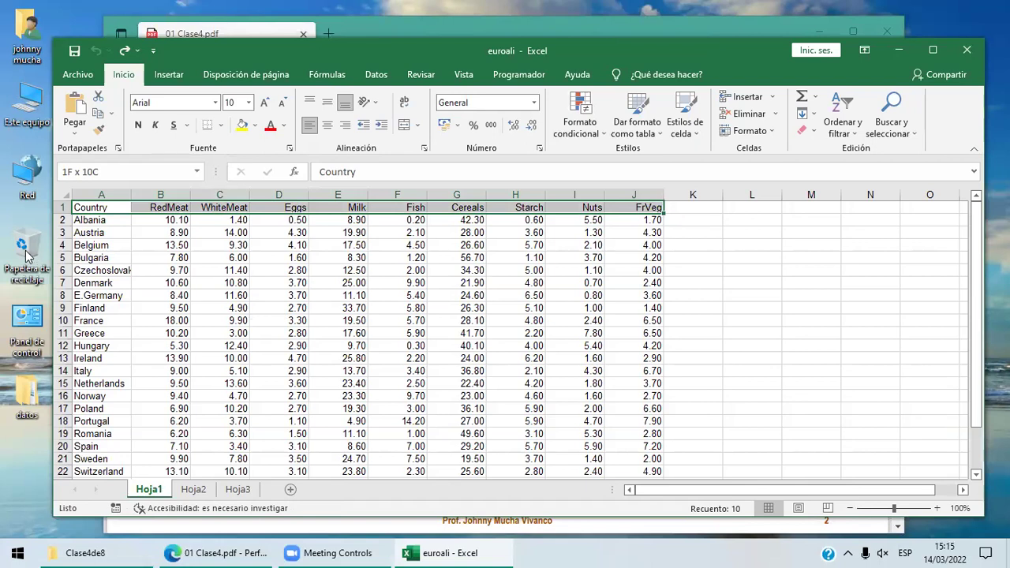
pyautogui.click(107, 221)
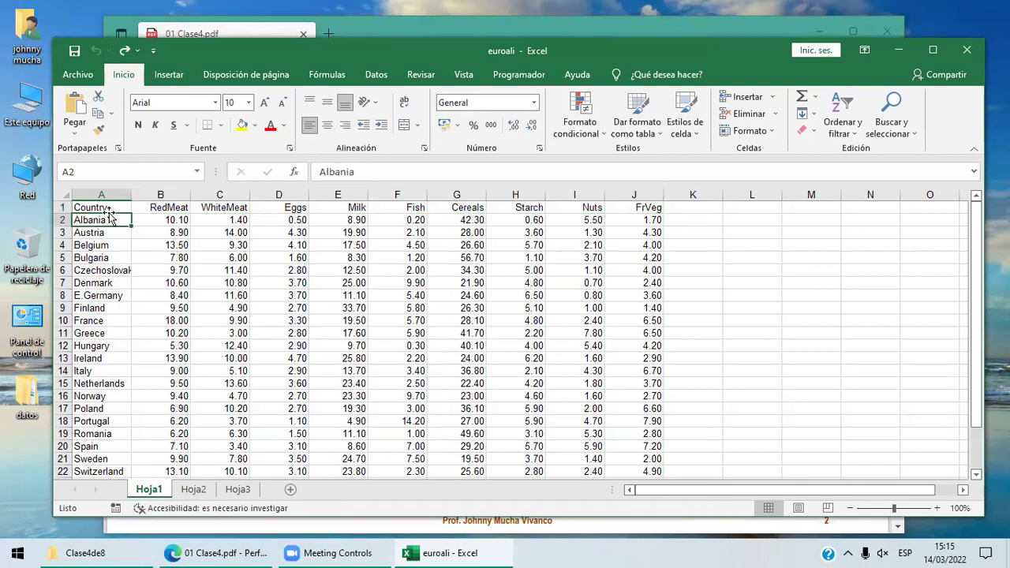
pyautogui.click(108, 207)
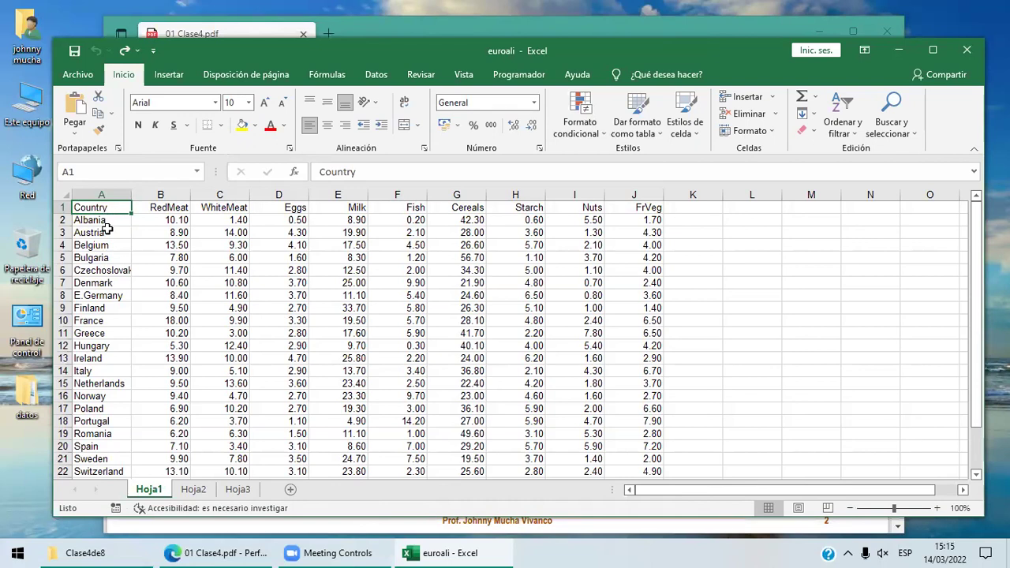
pyautogui.click(108, 233)
pyautogui.click(122, 206)
pyautogui.click(169, 245)
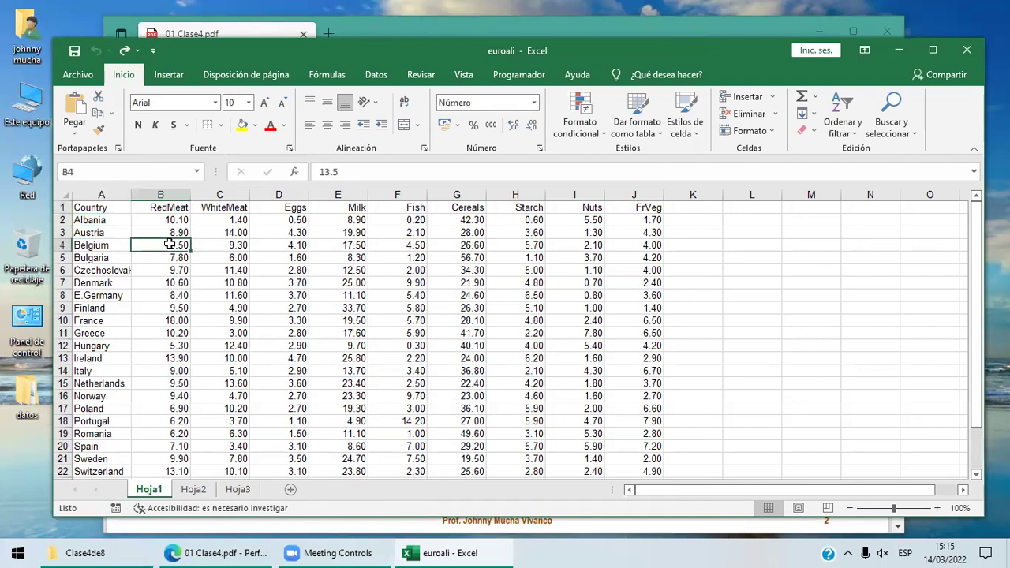
pyautogui.click(178, 206)
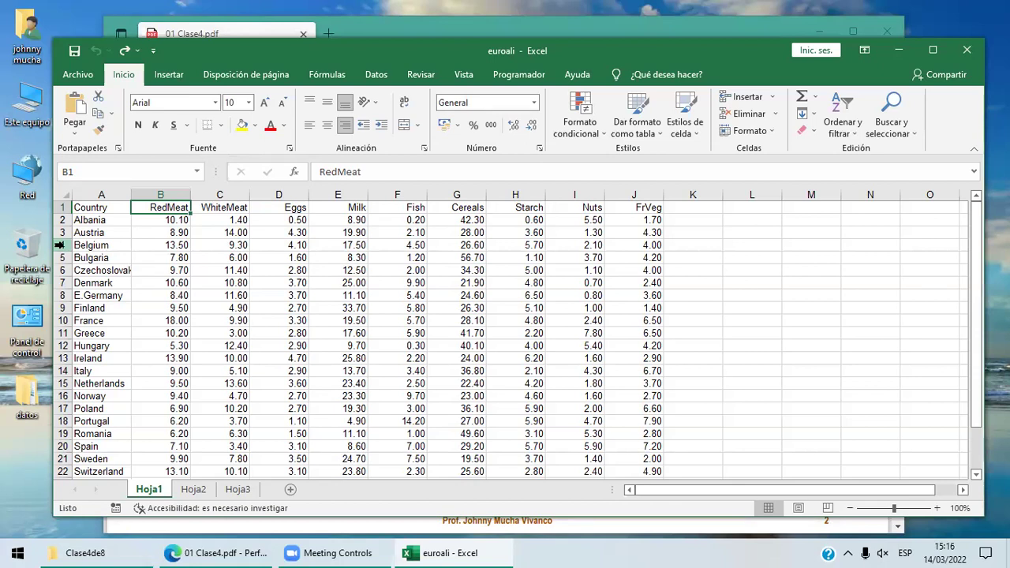
# Go through the header cells one by one from Country to FrVeg
pyautogui.click(102, 207)
pyautogui.press('Right')
pyautogui.press('Right')
pyautogui.press('Right')
pyautogui.press('Right')
pyautogui.press('Right')
pyautogui.press('Right')
pyautogui.press('Right')
pyautogui.press('Right')
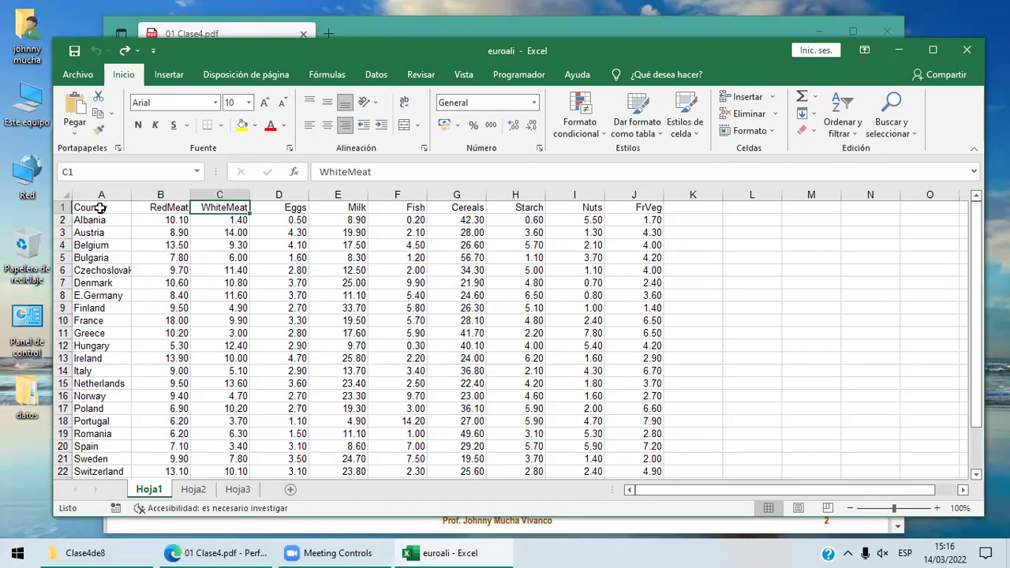
pyautogui.press('Right')
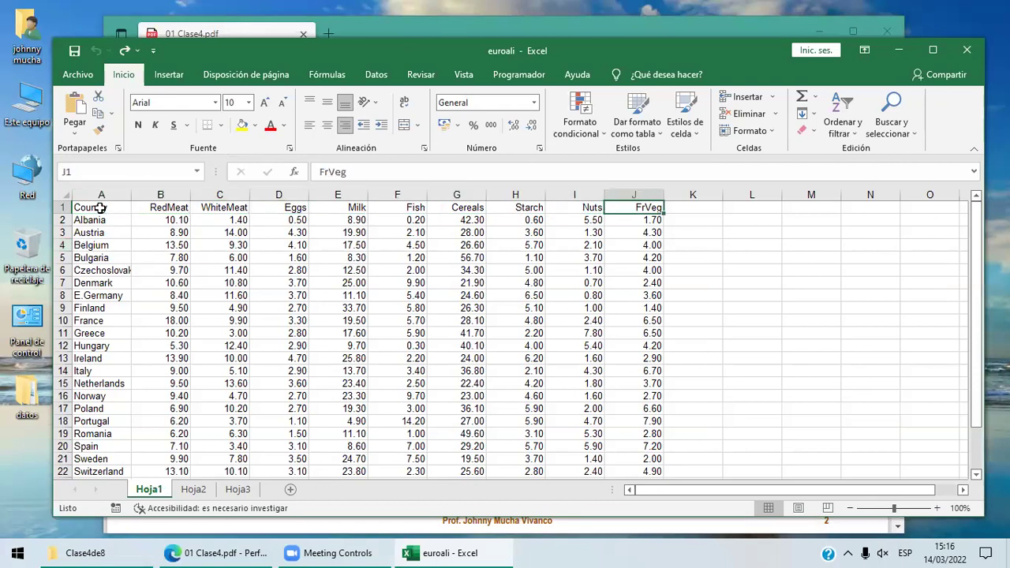
# Select the Bulgaria, Czechoslovakia and Hungary rows one after another to examine single records, and clear the selection
pyautogui.click(63, 257)
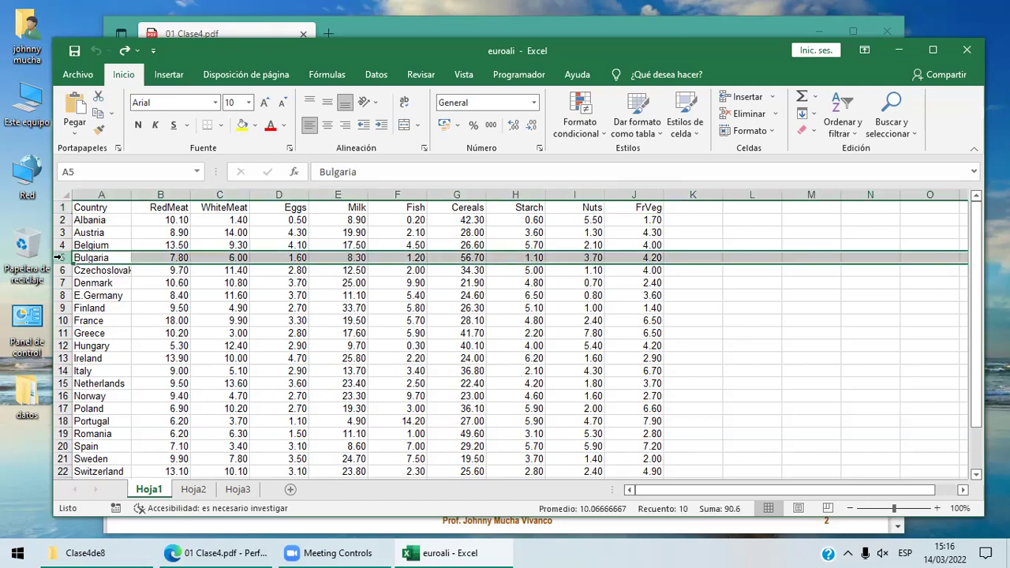
pyautogui.click(87, 270)
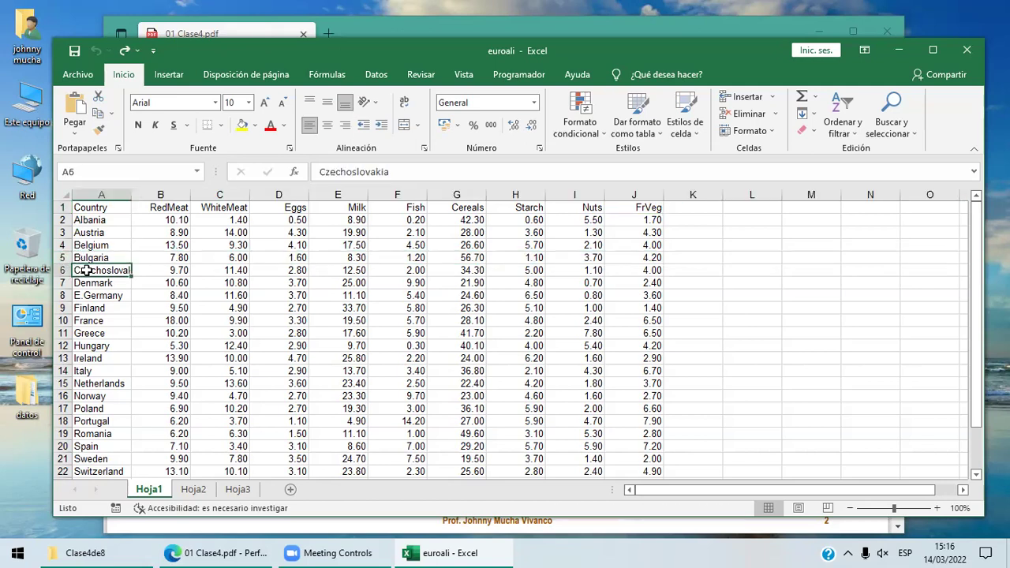
pyautogui.hotkey('ctrl', 'shift', 'Right')
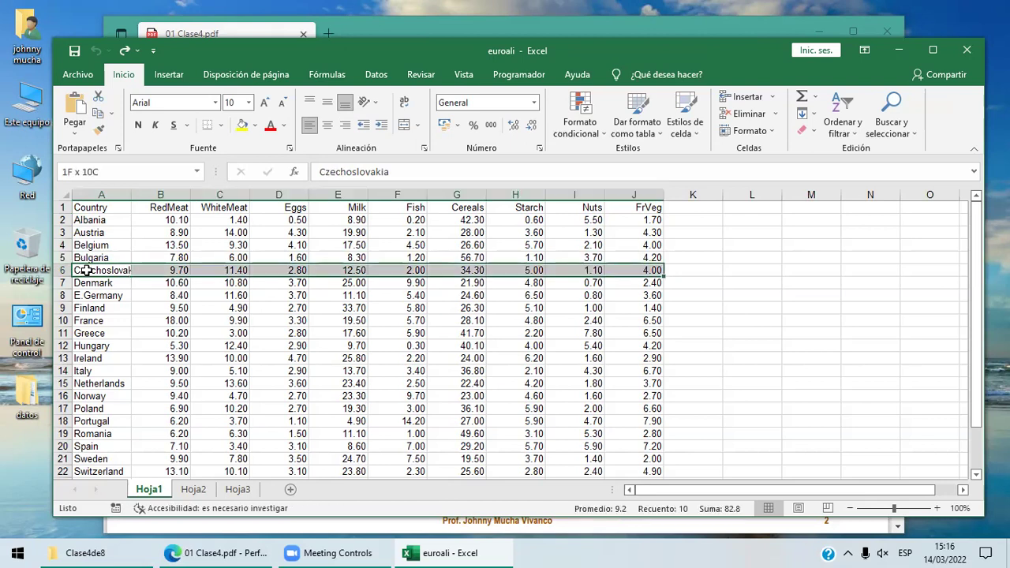
pyautogui.click(101, 343)
pyautogui.hotkey('ctrl', 'shift', 'Right')
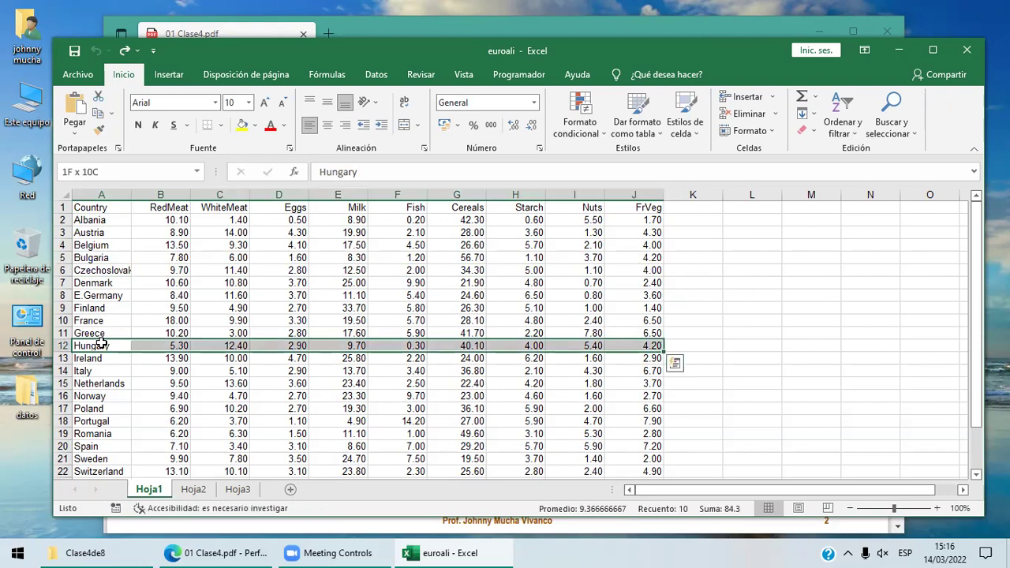
pyautogui.click(219, 258)
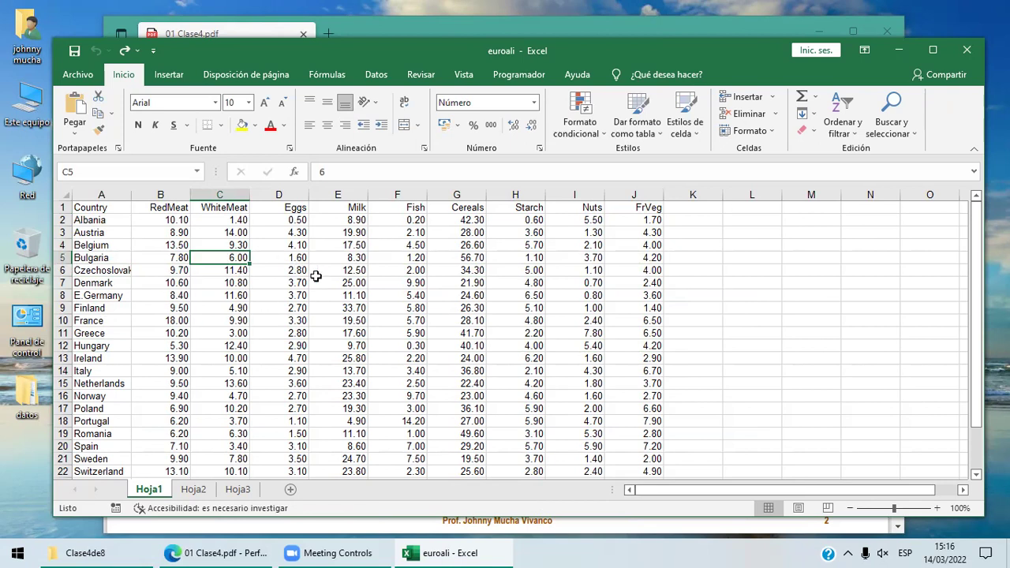
# Select the Czechoslovakia record and the header row A1:J1, and examine the Country, WhiteMeat and Eggs headers
pyautogui.click(93, 275)
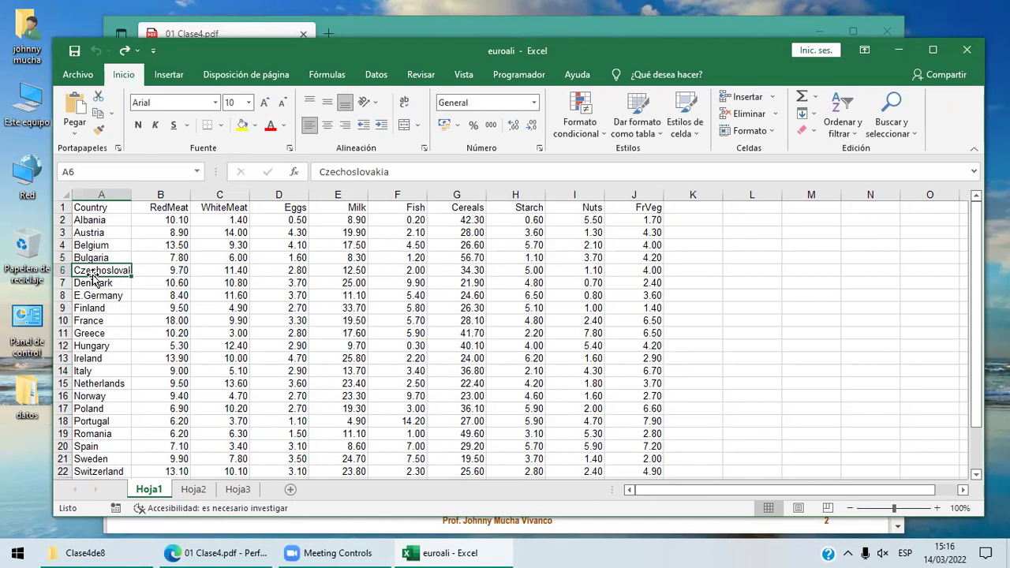
pyautogui.hotkey('ctrl', 'shift', 'Right')
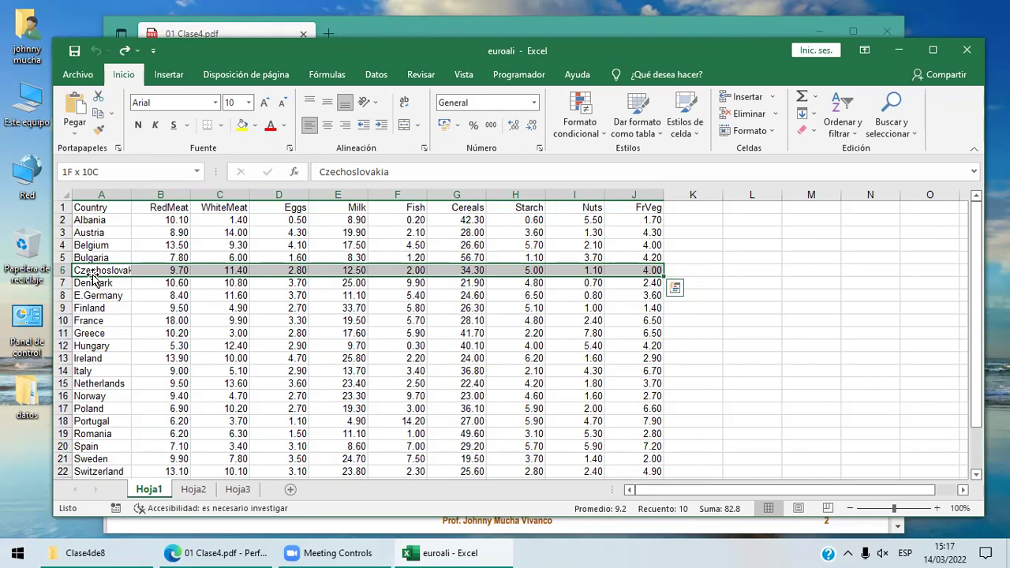
pyautogui.click(113, 207)
pyautogui.hotkey('ctrl', 'shift', 'Right')
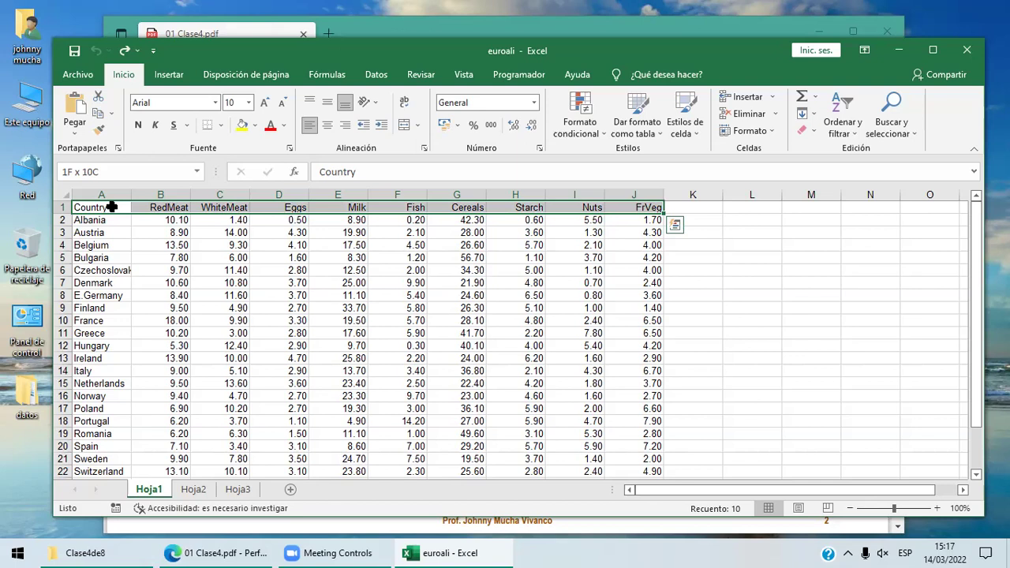
pyautogui.click(113, 207)
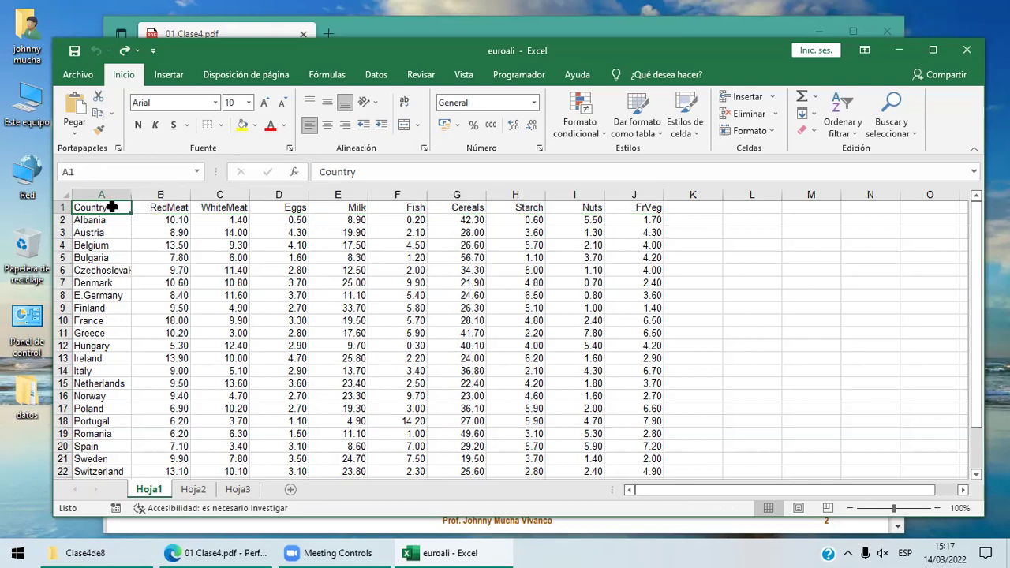
pyautogui.click(199, 207)
pyautogui.click(269, 205)
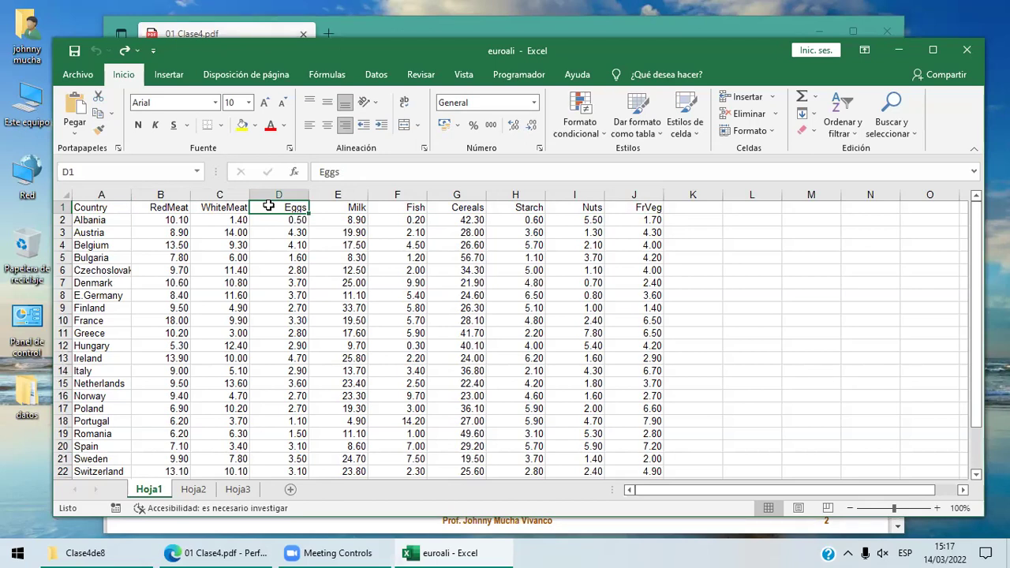
# Relate the Belgium record to the header row, examining the RedMeat and WhiteMeat headers and Belgium's WhiteMeat value
pyautogui.click(102, 246)
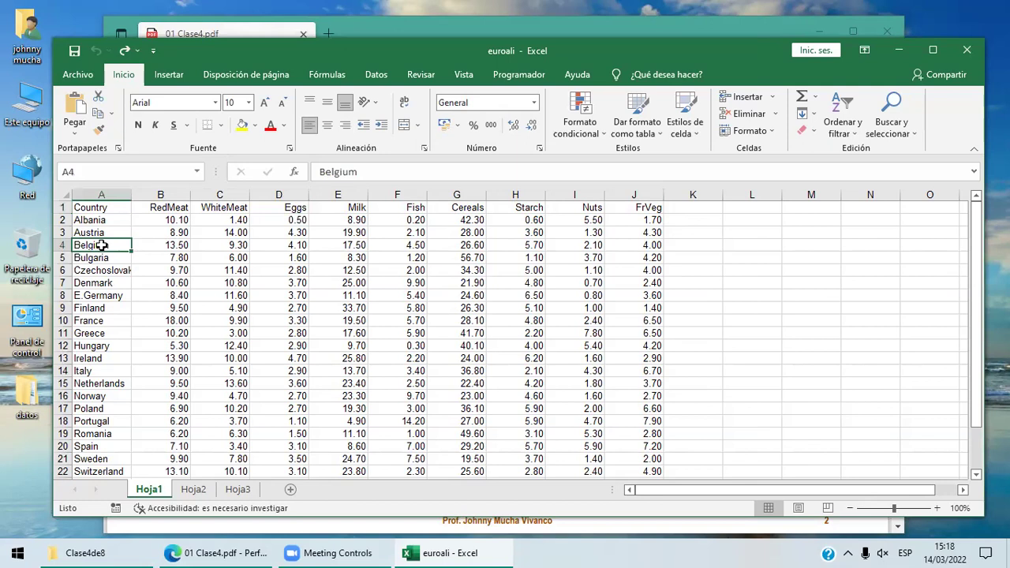
pyautogui.click(123, 208)
pyautogui.hotkey('ctrl', 'shift', 'Right')
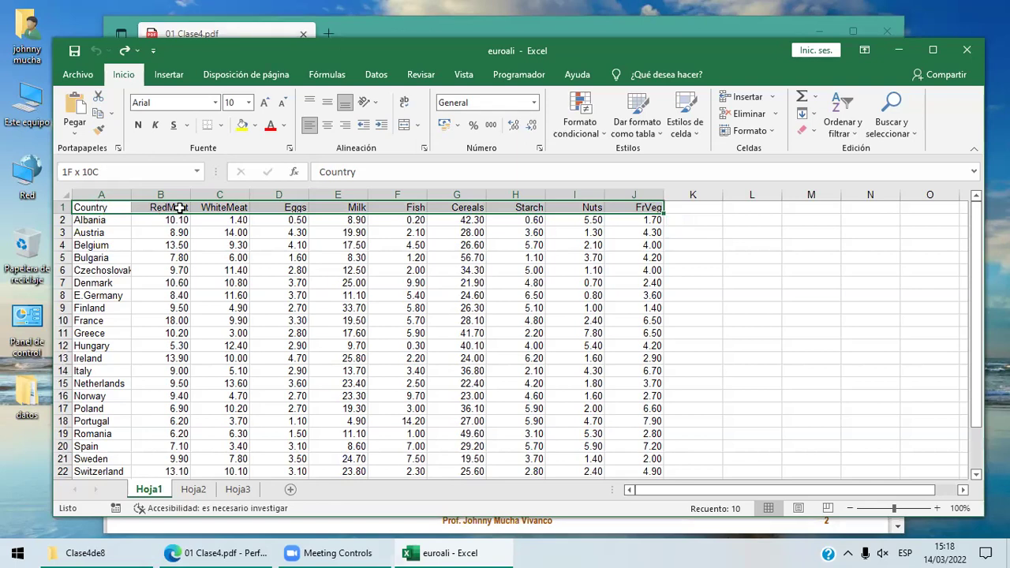
pyautogui.click(180, 207)
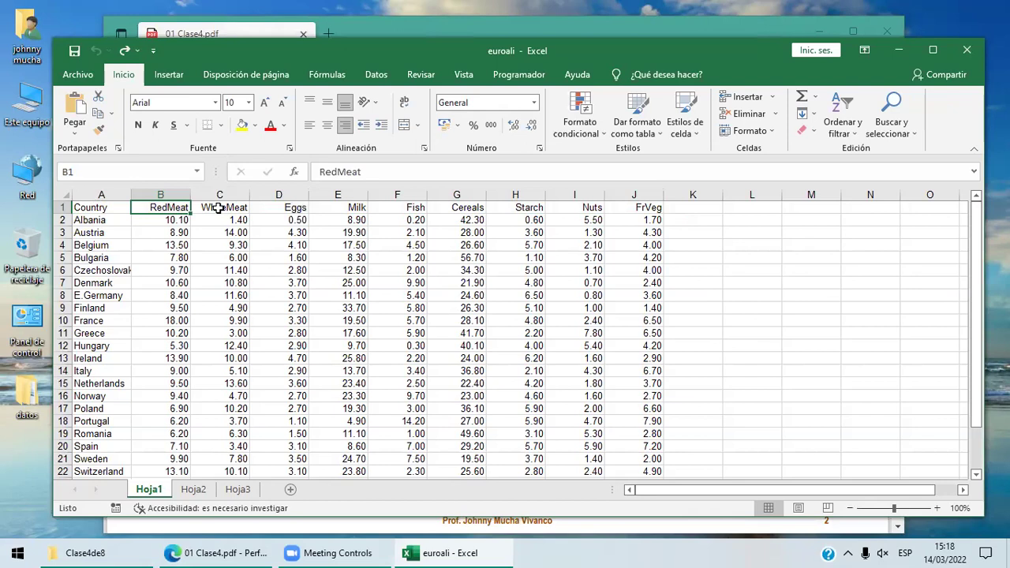
pyautogui.click(218, 208)
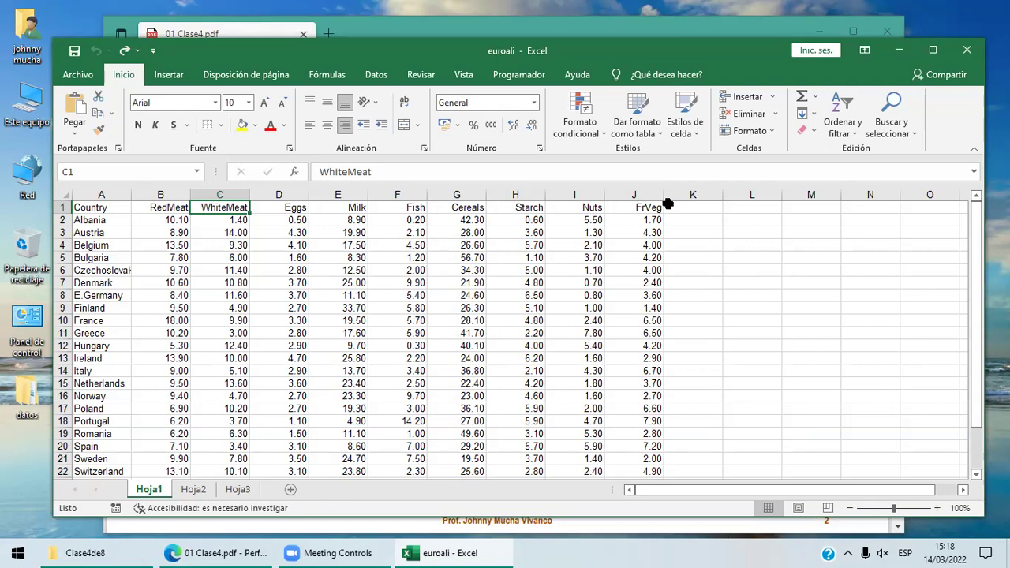
pyautogui.click(236, 244)
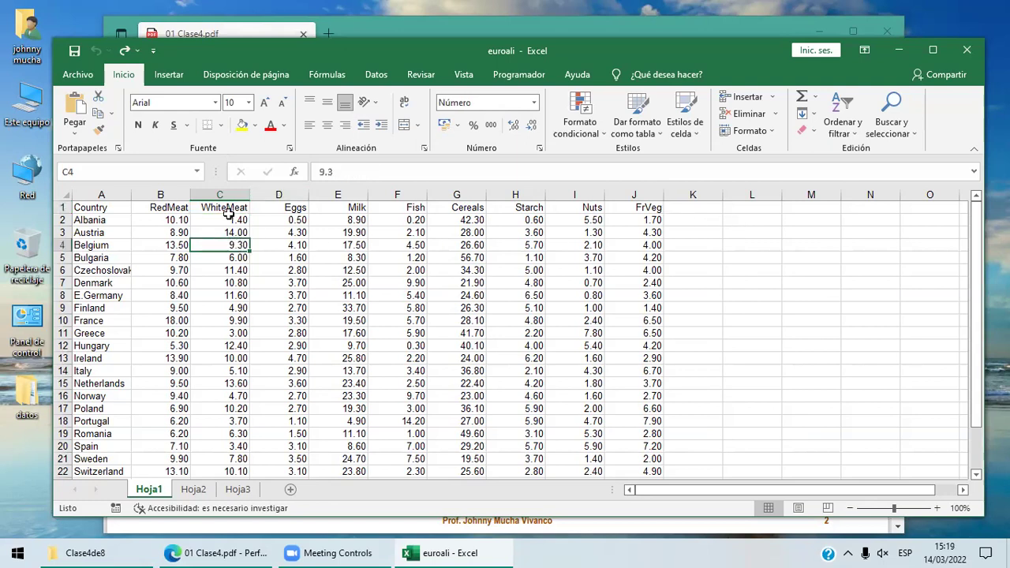
pyautogui.click(226, 204)
pyautogui.click(225, 243)
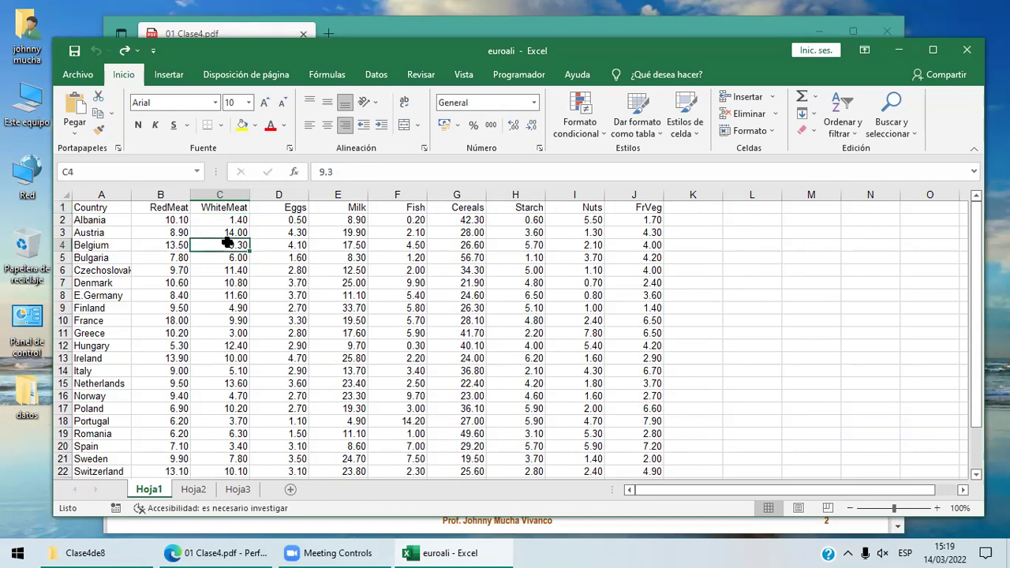
# Select the whole food consumption table from A1, and close the euroali workbook without saving changes
pyautogui.click(122, 207)
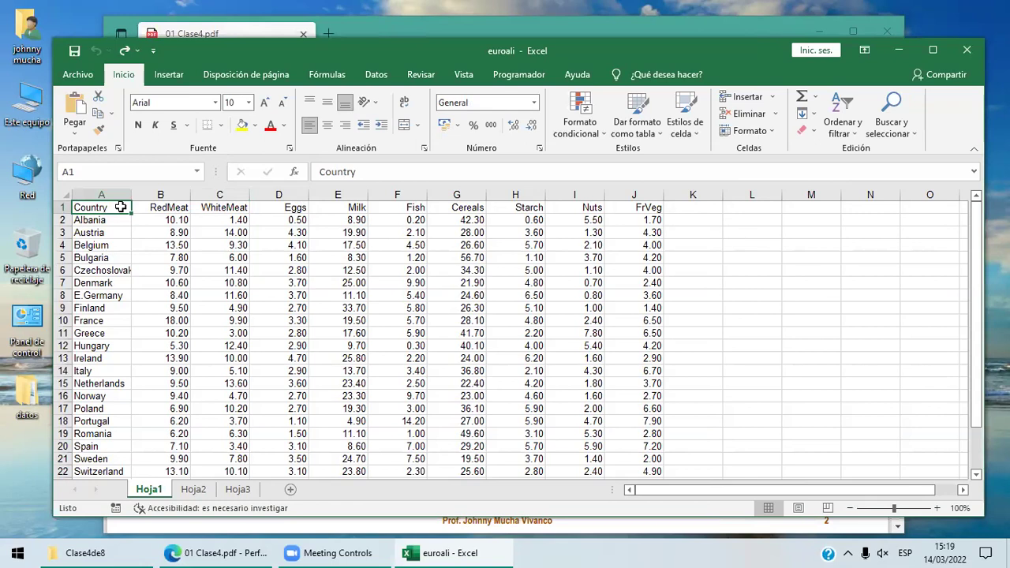
pyautogui.hotkey('ctrl', 'a')
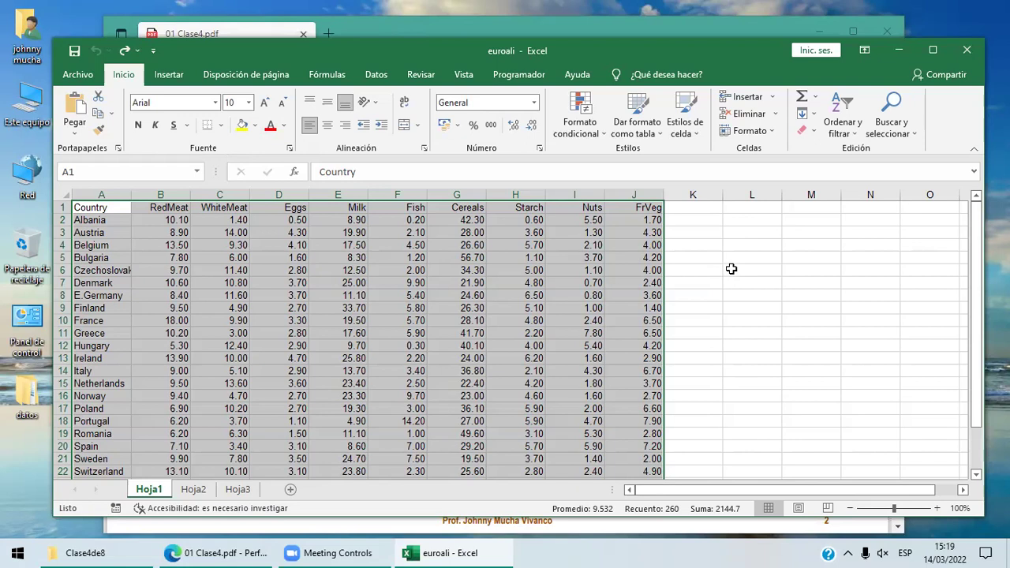
pyautogui.click(976, 54)
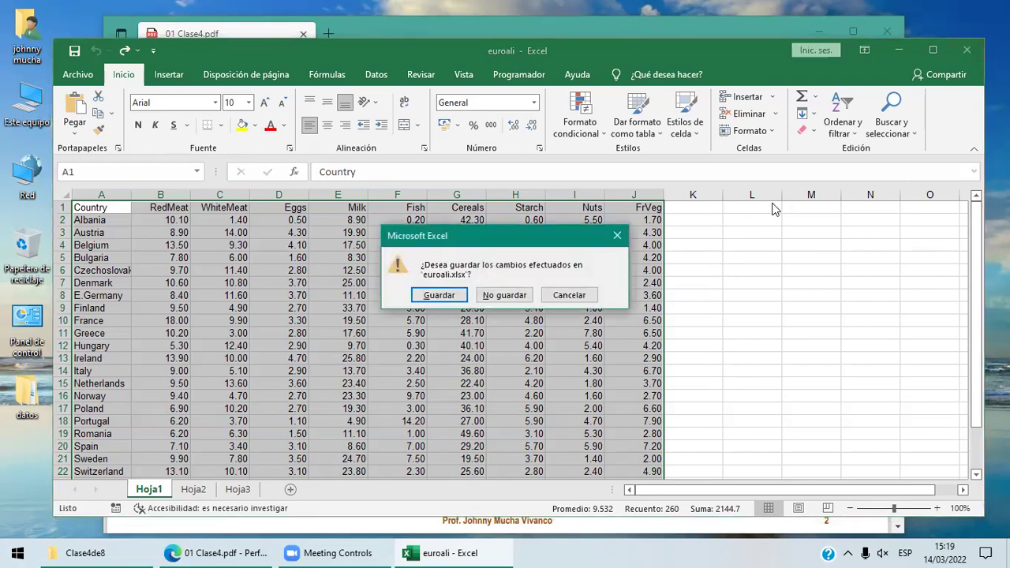
pyautogui.click(505, 295)
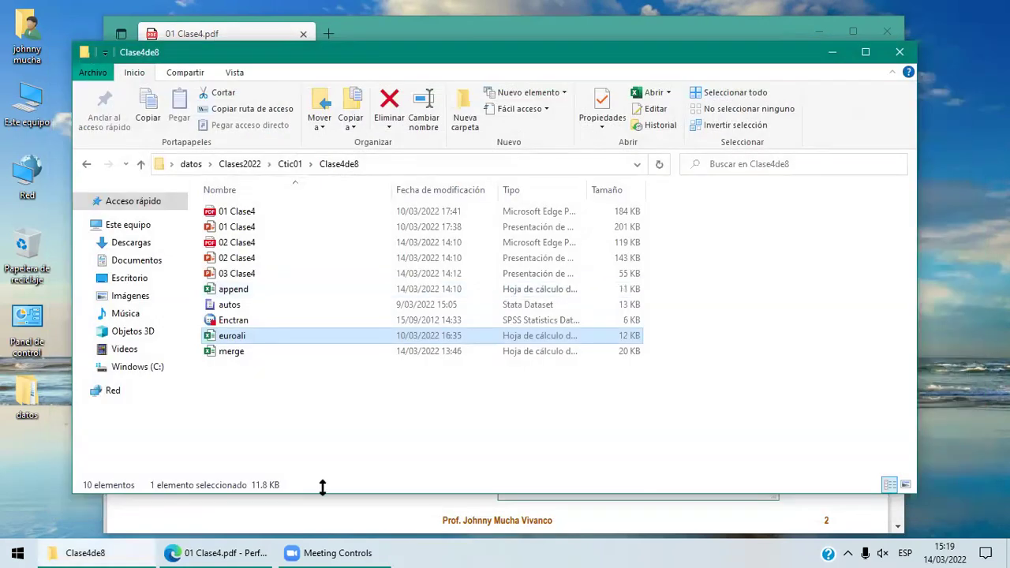
# Launch StataSE 17 (64-bit) and clear its results window
pyautogui.click(227, 552)
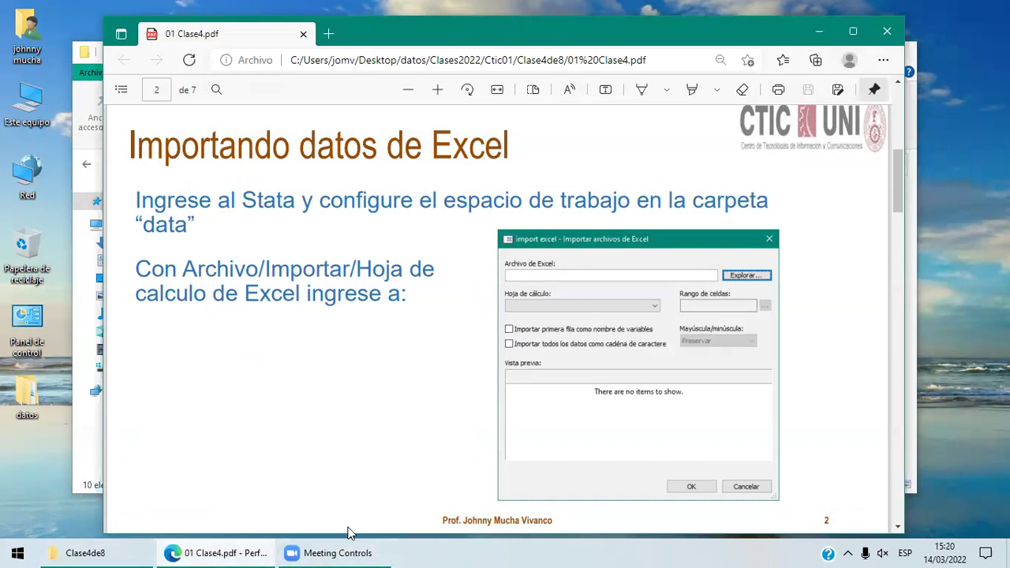
pyautogui.click(352, 552)
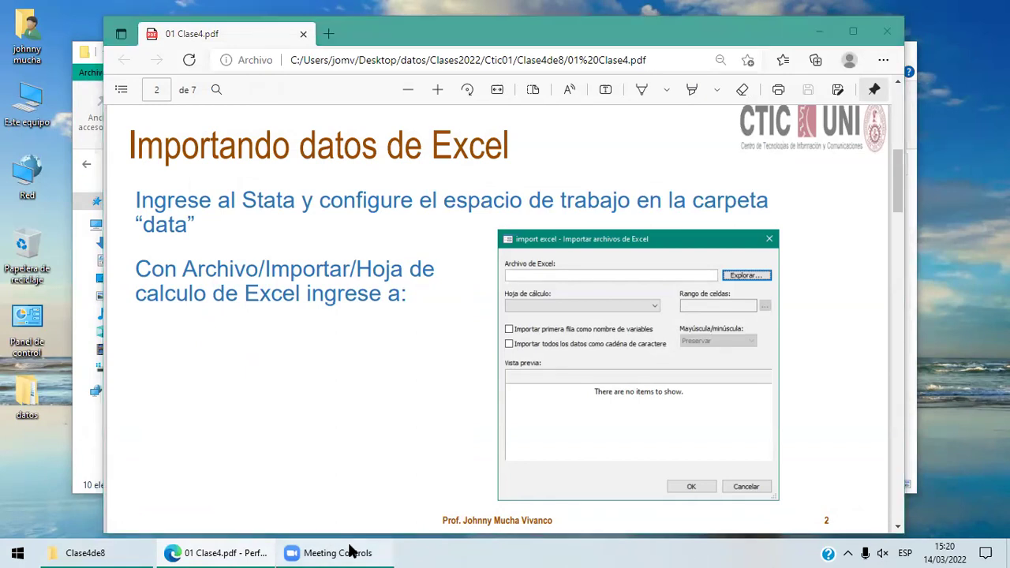
pyautogui.press('super')
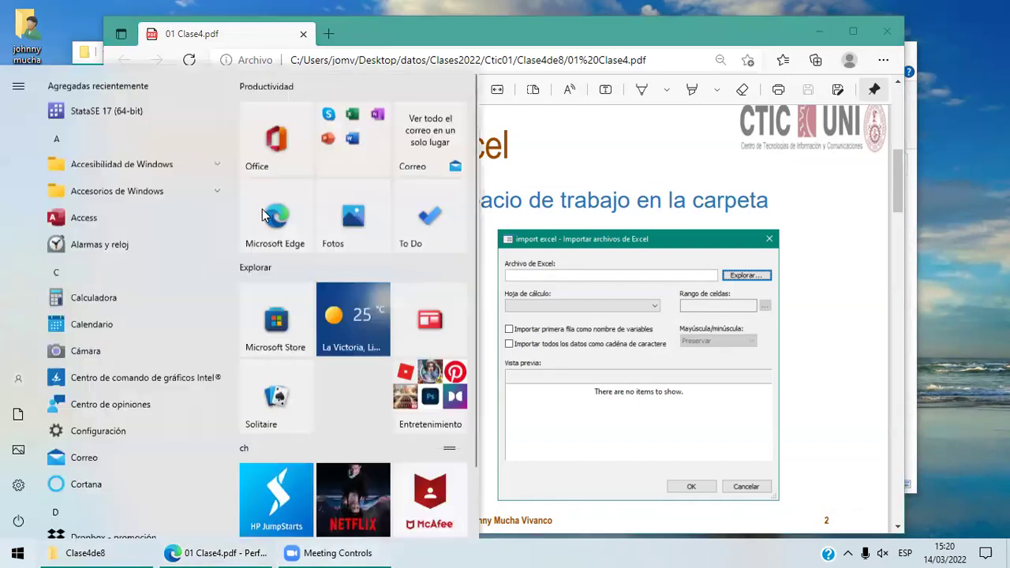
pyautogui.click(155, 118)
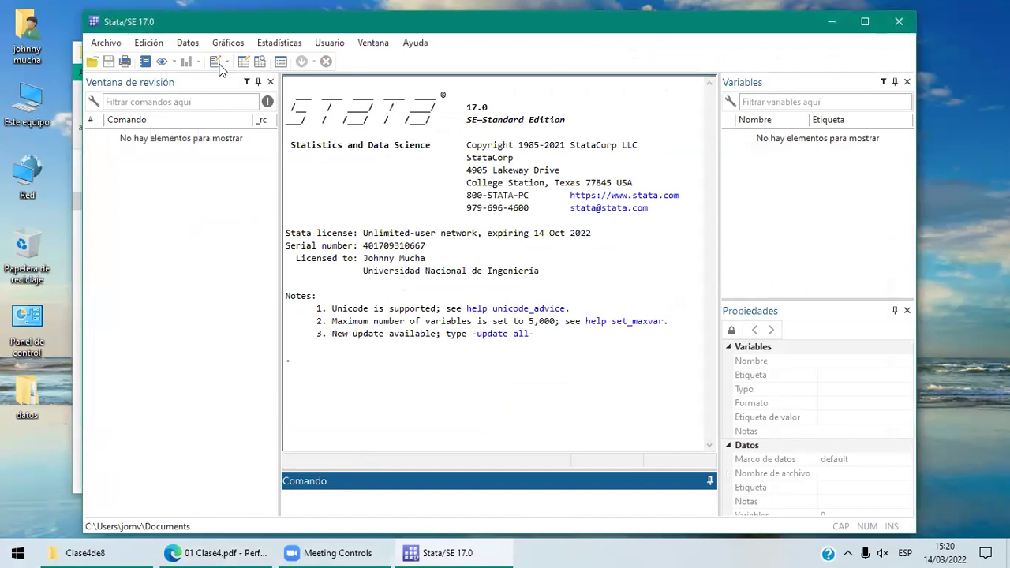
pyautogui.click(135, 44)
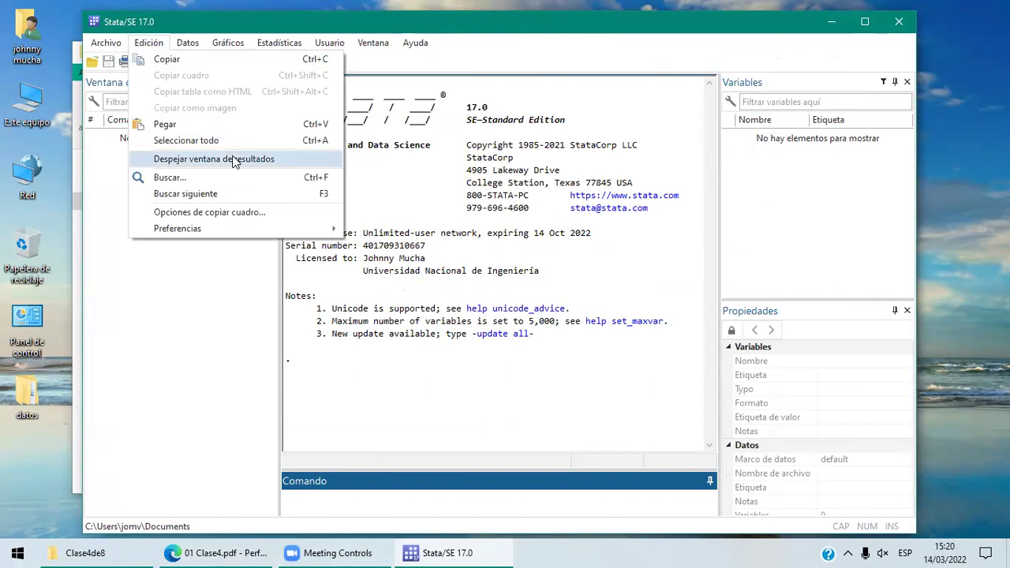
pyautogui.click(234, 160)
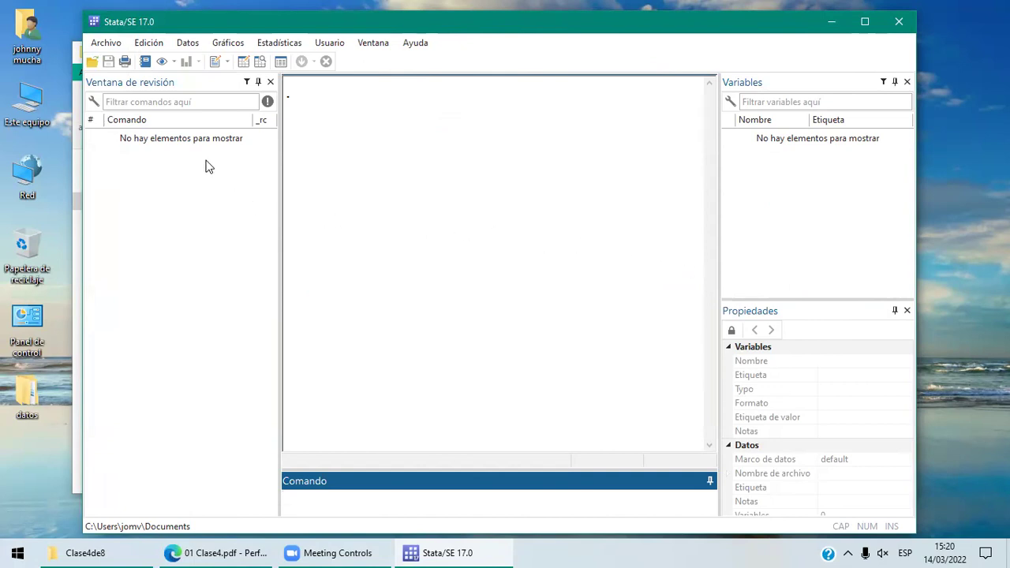
# Open the dialog for importing an Excel spreadsheet (*.xls;*.xlsx) into Stata
pyautogui.click(112, 49)
pyautogui.moveTo(156, 215)
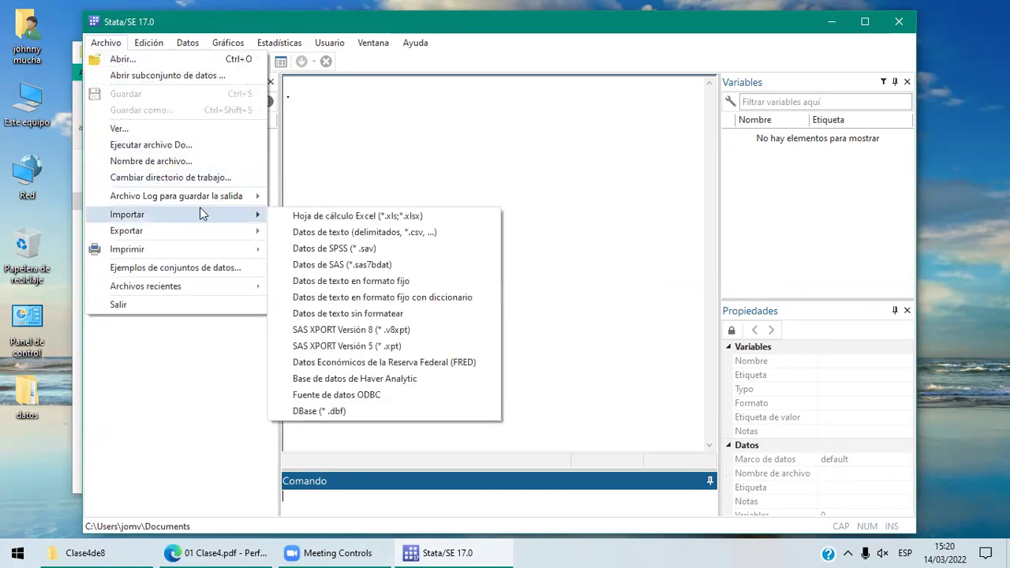
pyautogui.click(330, 217)
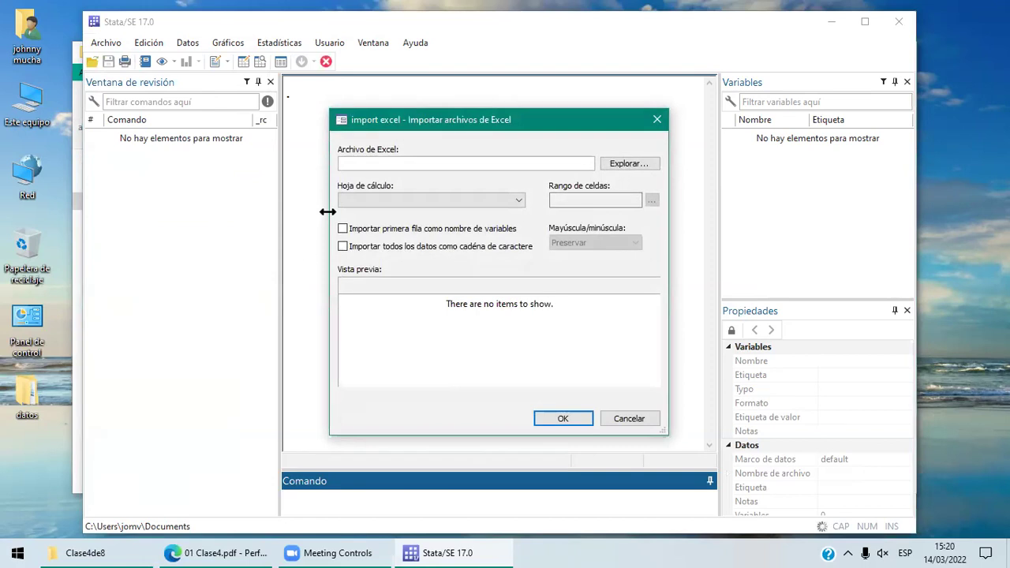
# Check the import settings on page 3 of 01 Clase4.pdf and the euroali file in the Clase4de8 folder, and return to Stata
pyautogui.click(255, 550)
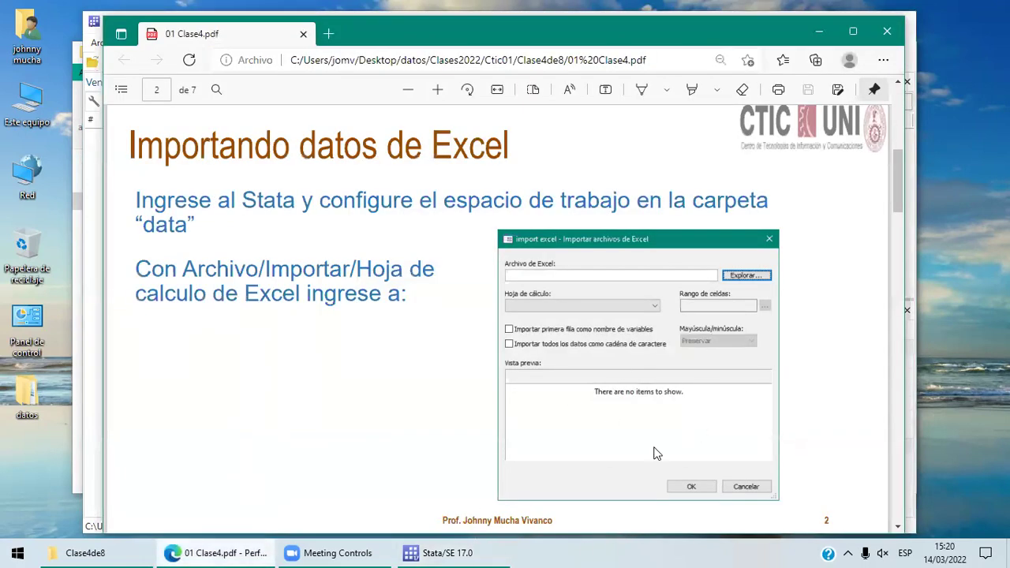
pyautogui.click(900, 527)
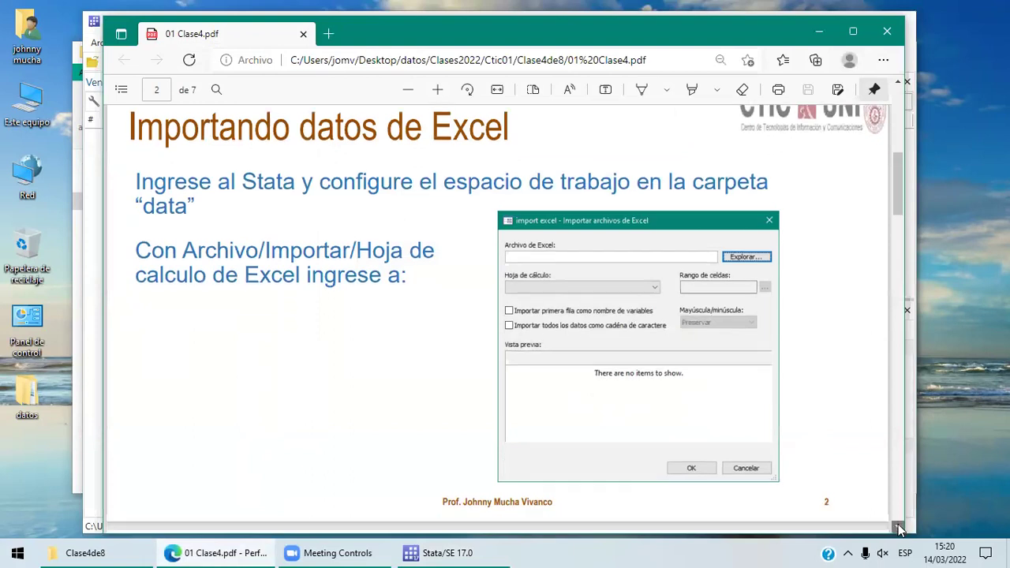
pyautogui.click(900, 527)
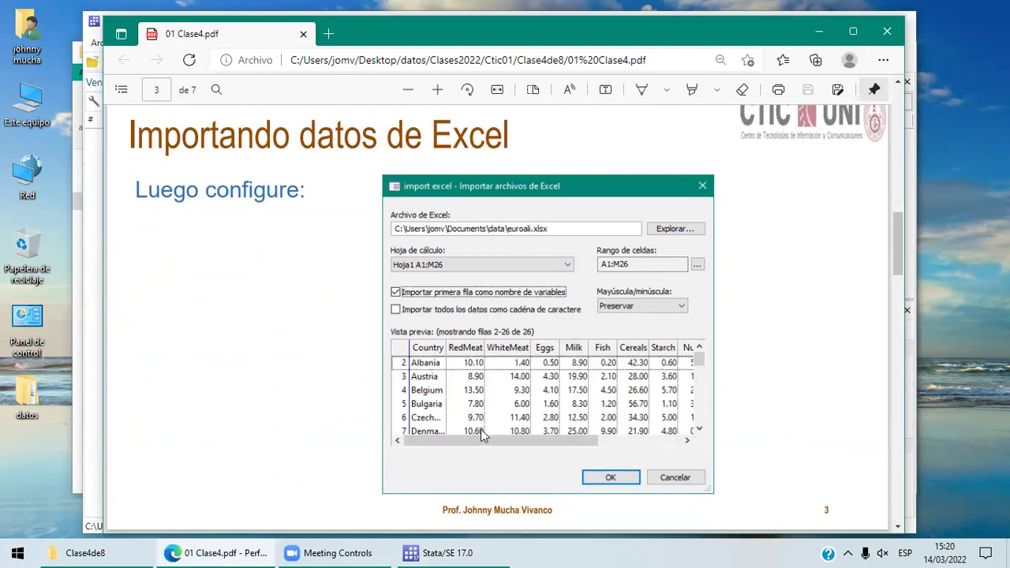
pyautogui.click(445, 553)
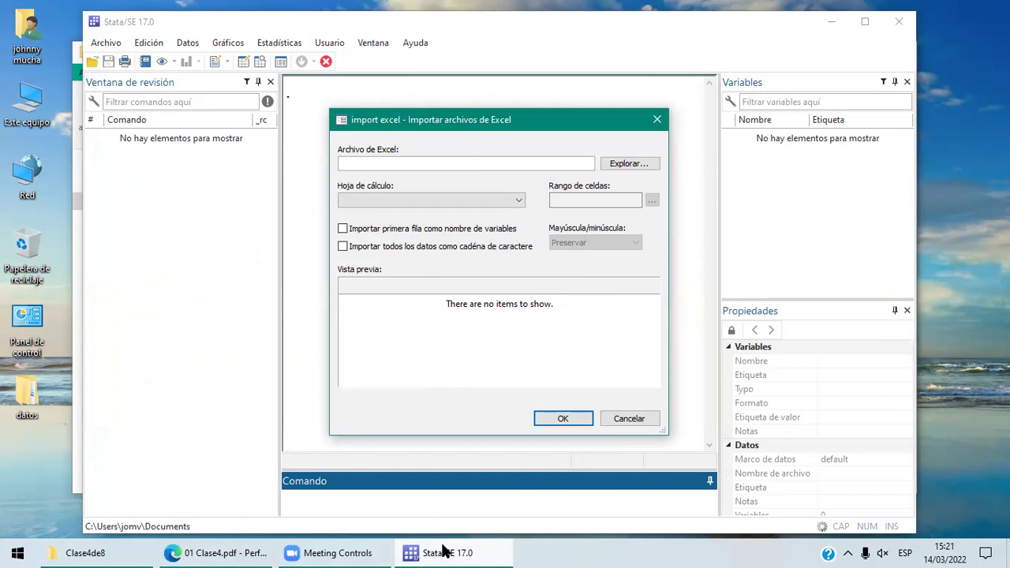
pyautogui.click(79, 554)
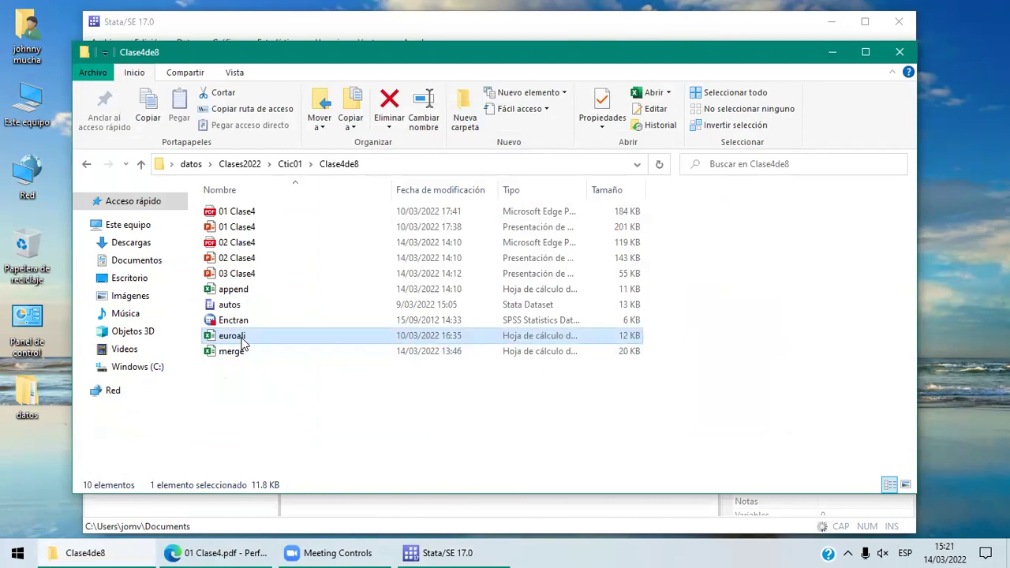
pyautogui.click(448, 551)
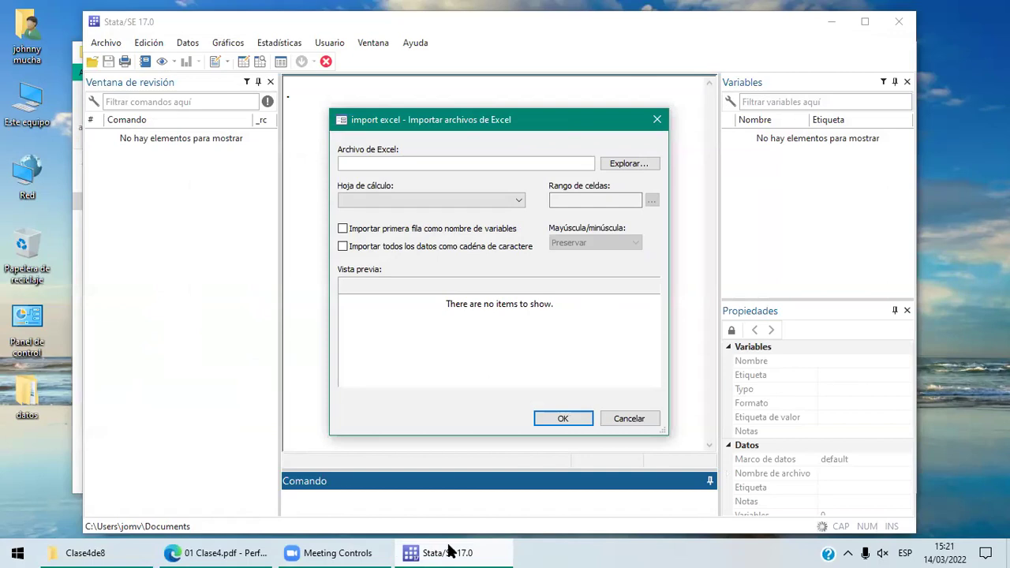
# Switch to File Explorer at the Clase4de8 folder and open its folder and search options
pyautogui.click(83, 553)
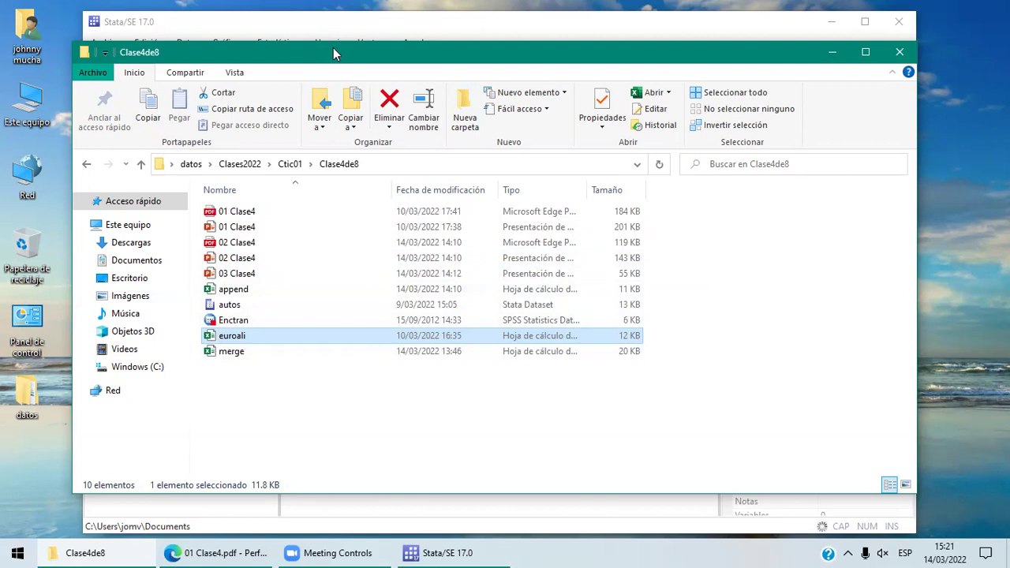
pyautogui.moveTo(333, 52); pyautogui.dragTo(333, 39)
pyautogui.click(240, 63)
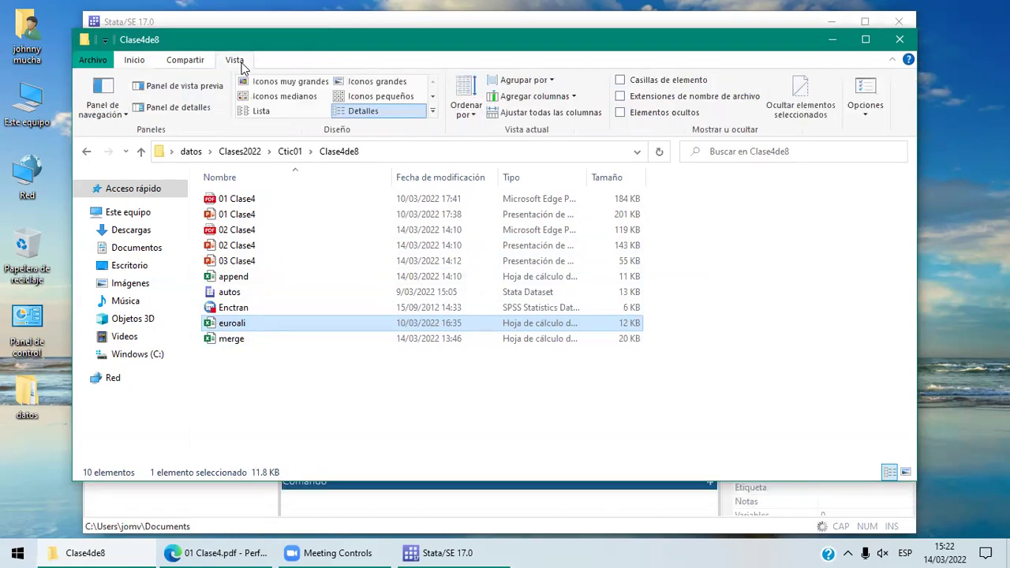
pyautogui.click(867, 121)
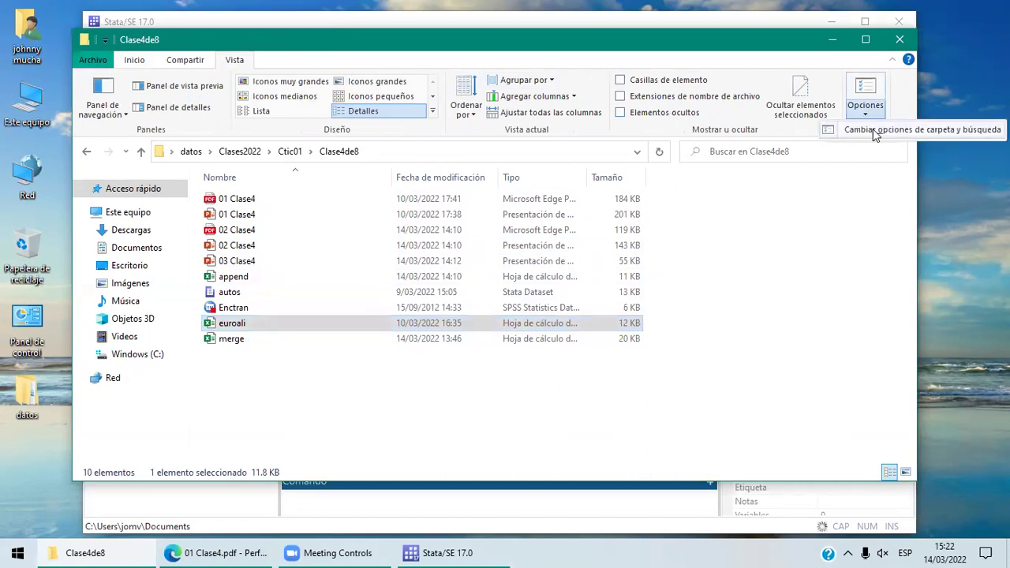
pyautogui.click(873, 129)
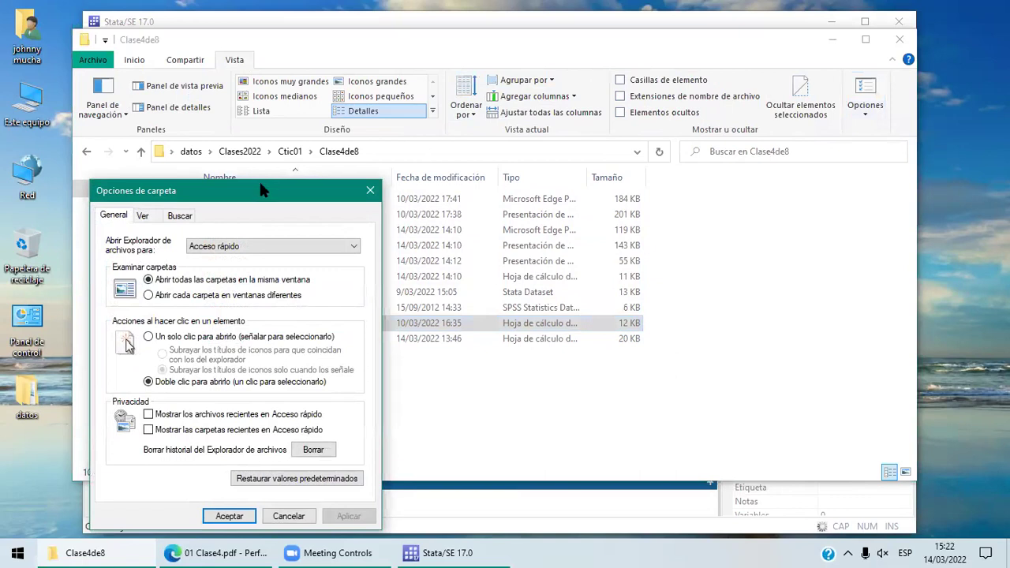
pyautogui.moveTo(284, 189); pyautogui.dragTo(433, 104)
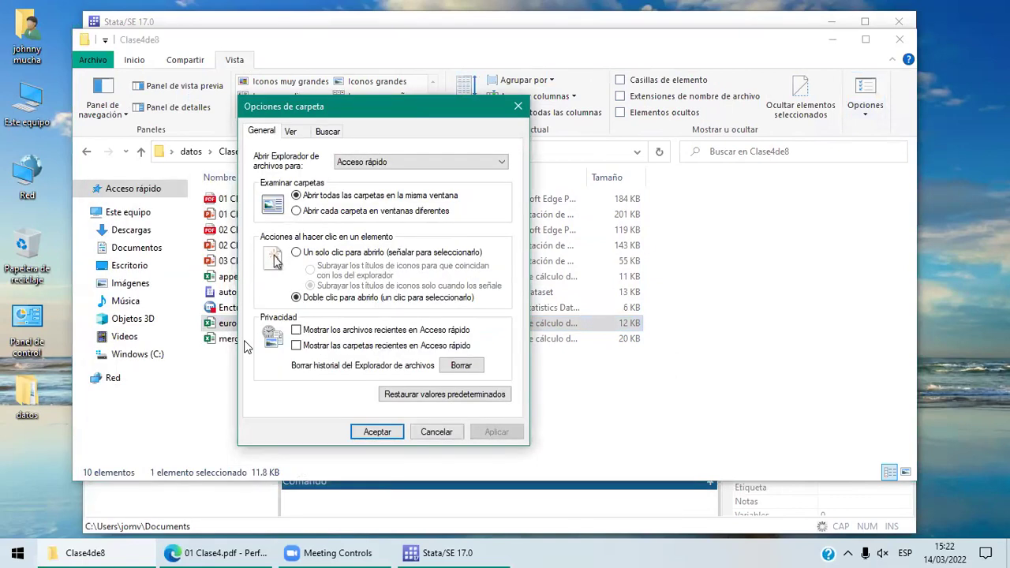
# Turn off the advanced view setting that hides extensions for known file types, and apply the folder options
pyautogui.click(300, 134)
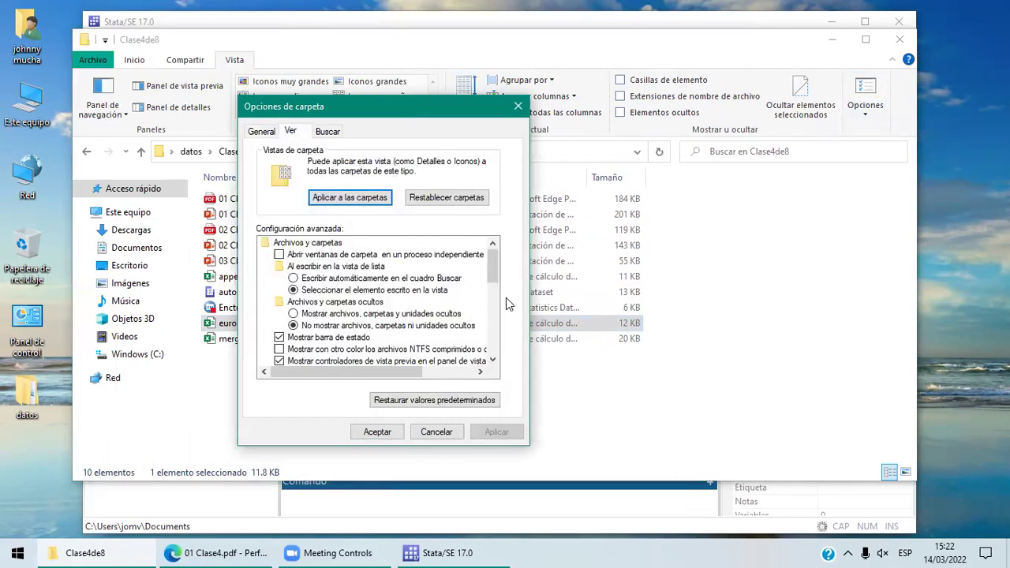
pyautogui.moveTo(493, 287)
pyautogui.mouseDown()
pyautogui.moveTo(495, 313)
pyautogui.moveTo(493, 294)
pyautogui.mouseUp()
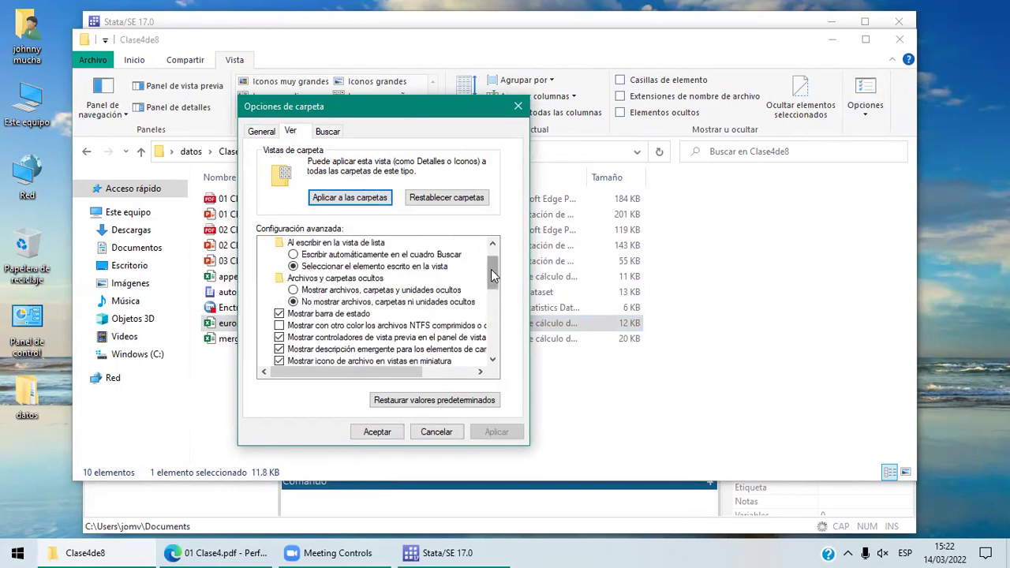
pyautogui.moveTo(492, 275); pyautogui.dragTo(496, 304)
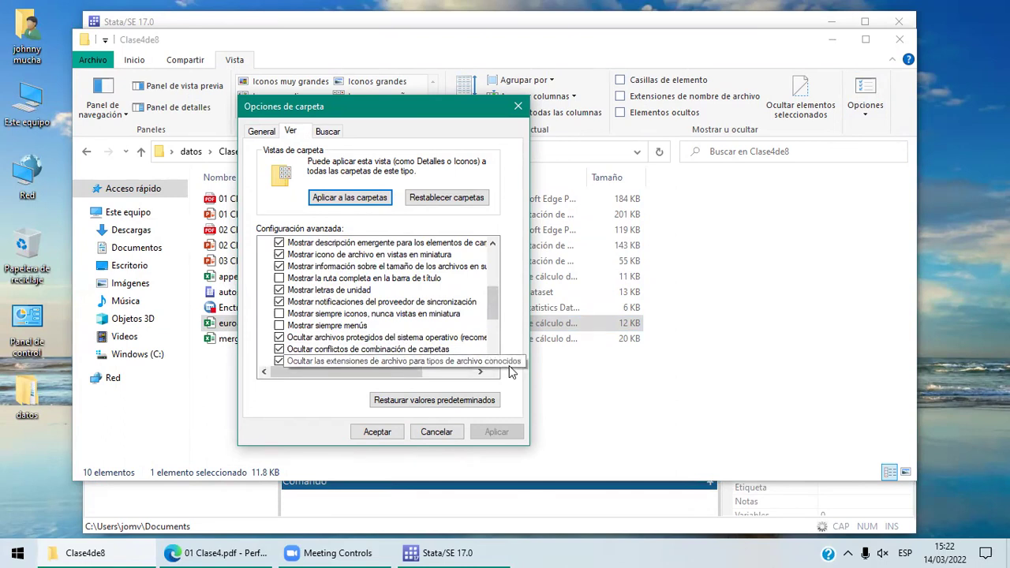
pyautogui.scroll(-1, 495, 361)
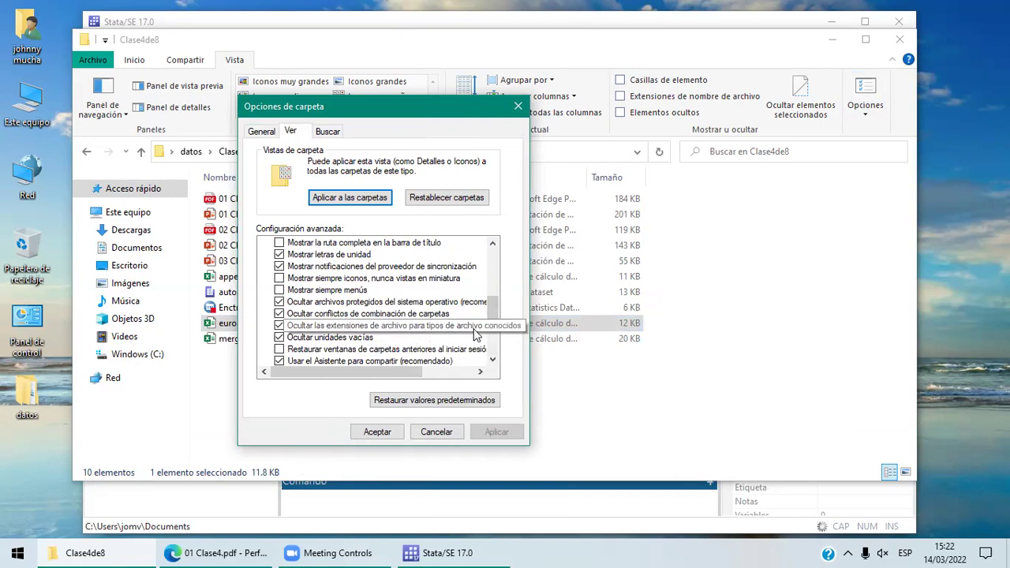
pyautogui.click(280, 326)
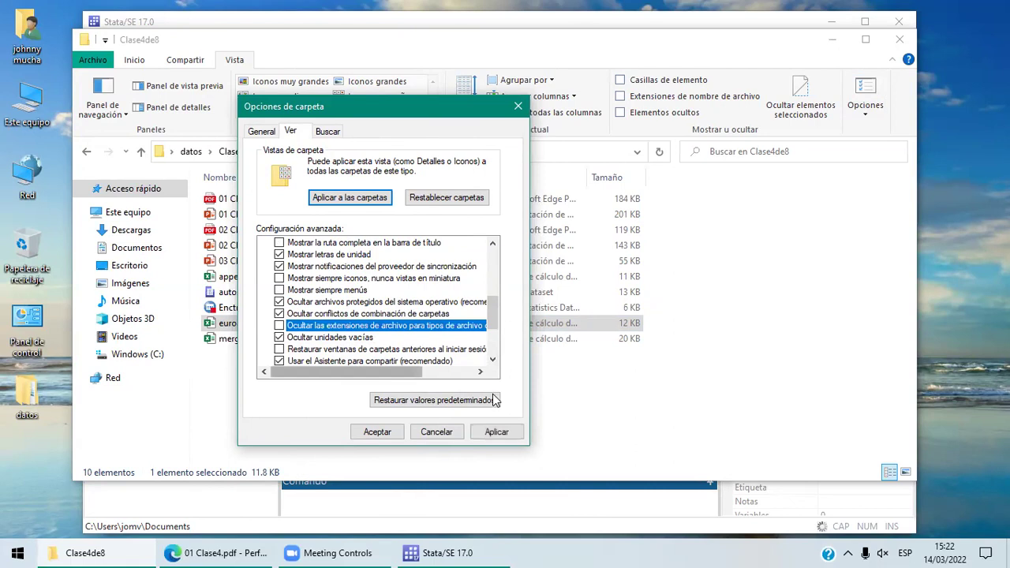
pyautogui.click(497, 432)
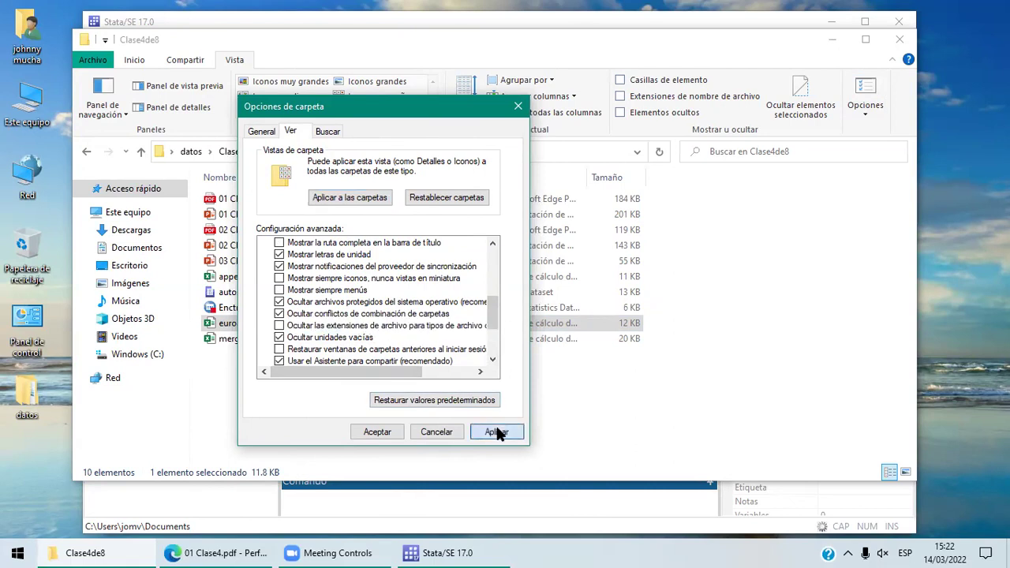
pyautogui.click(384, 432)
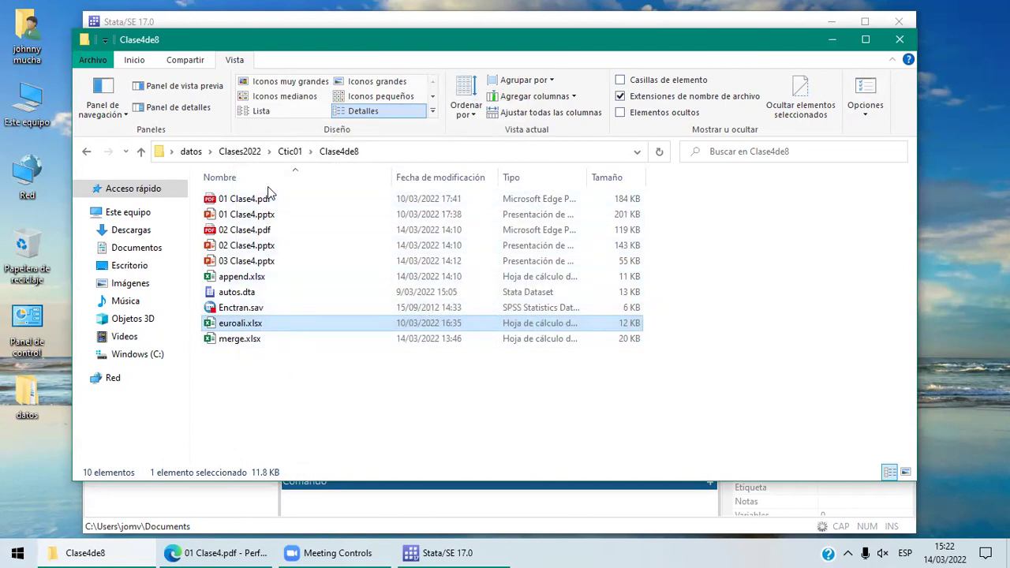
# Examine the file name extensions in the Clase4de8 folder, from the 01 Clase4 presentation down to the euroali workbook
pyautogui.doubleClick(287, 216)
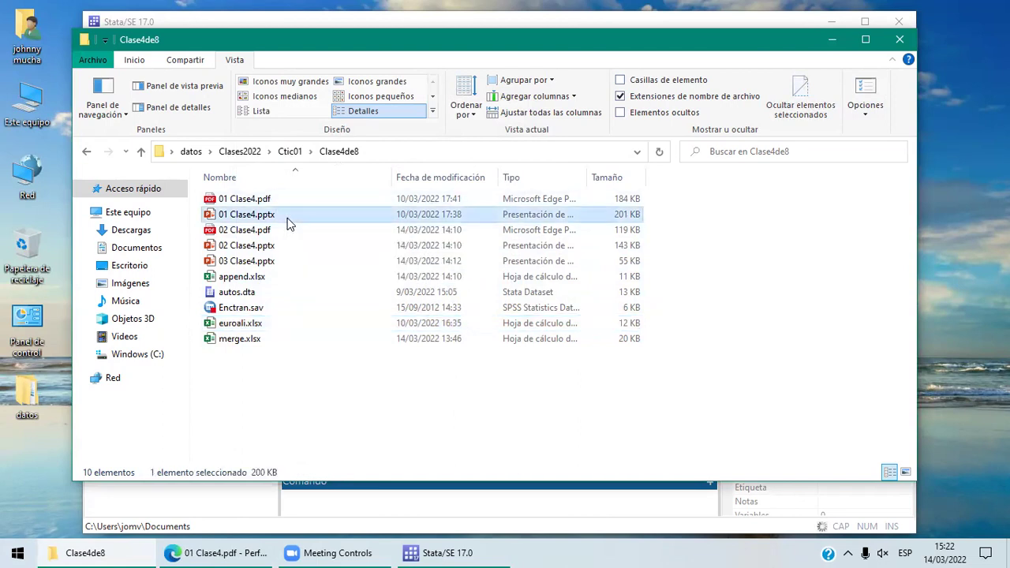
pyautogui.click(282, 230)
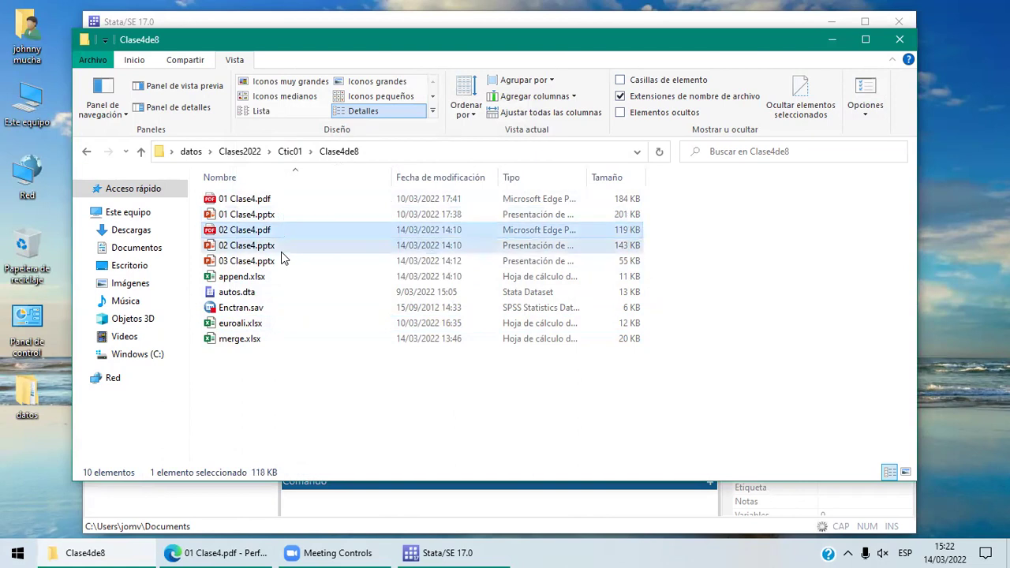
pyautogui.click(269, 277)
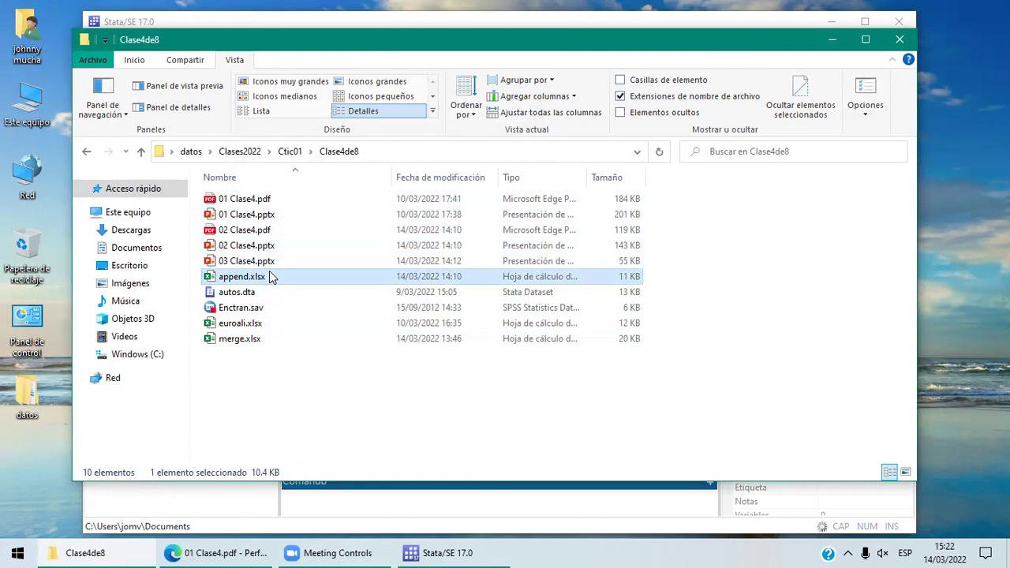
pyautogui.click(254, 293)
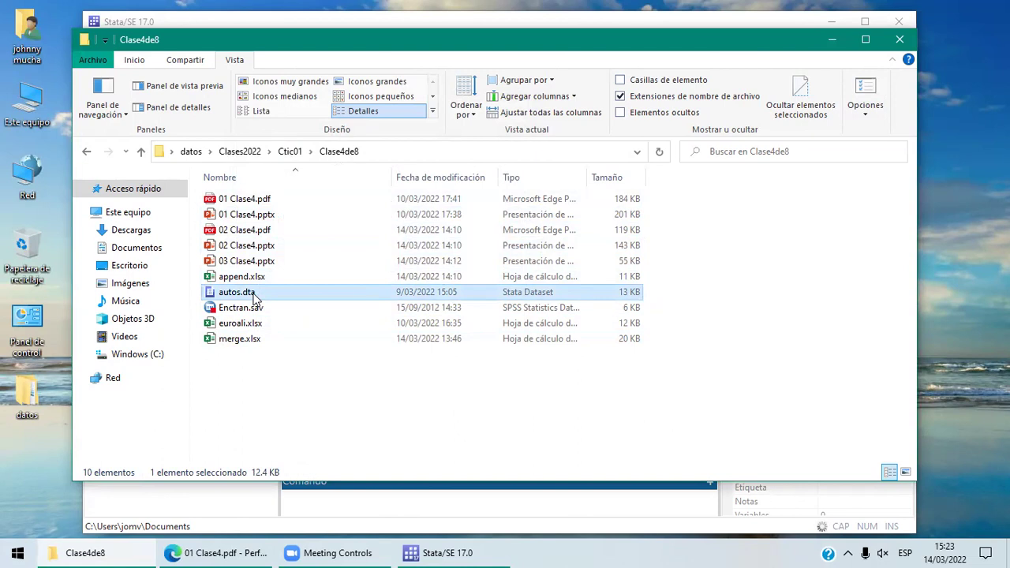
pyautogui.click(260, 308)
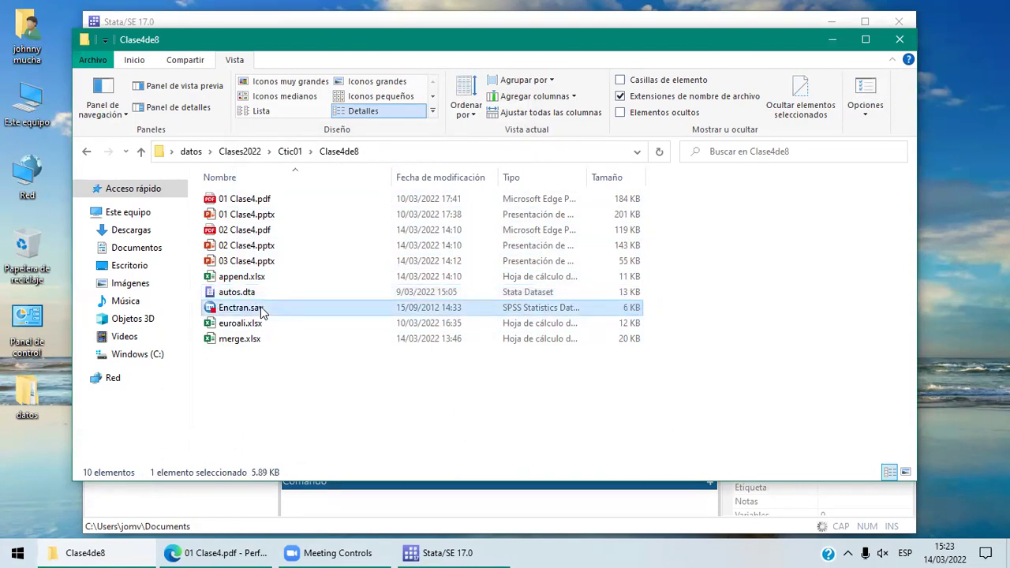
pyautogui.click(266, 329)
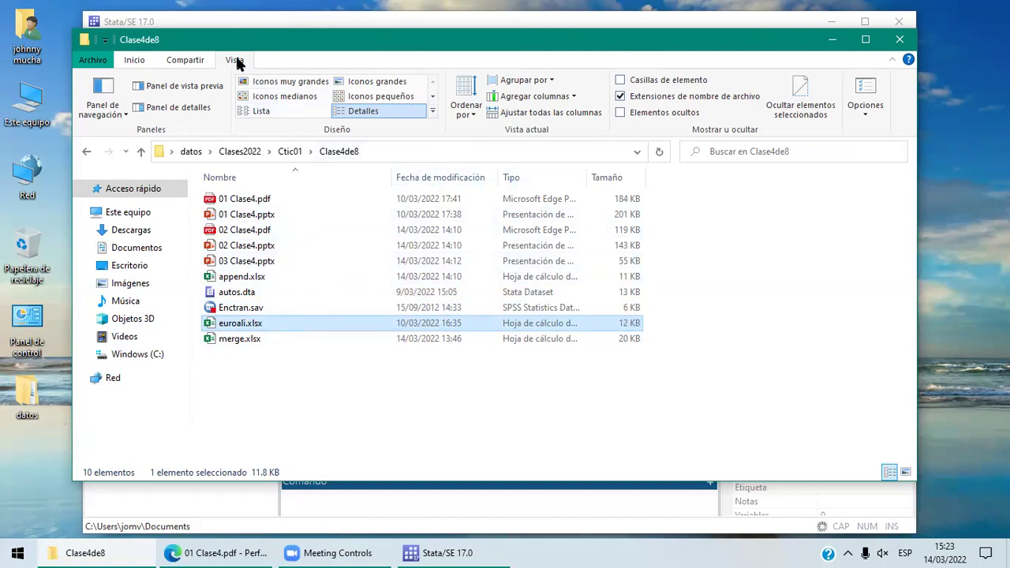
# Turn hiding of extensions for known file types back on in the folder options and apply it
pyautogui.click(878, 134)
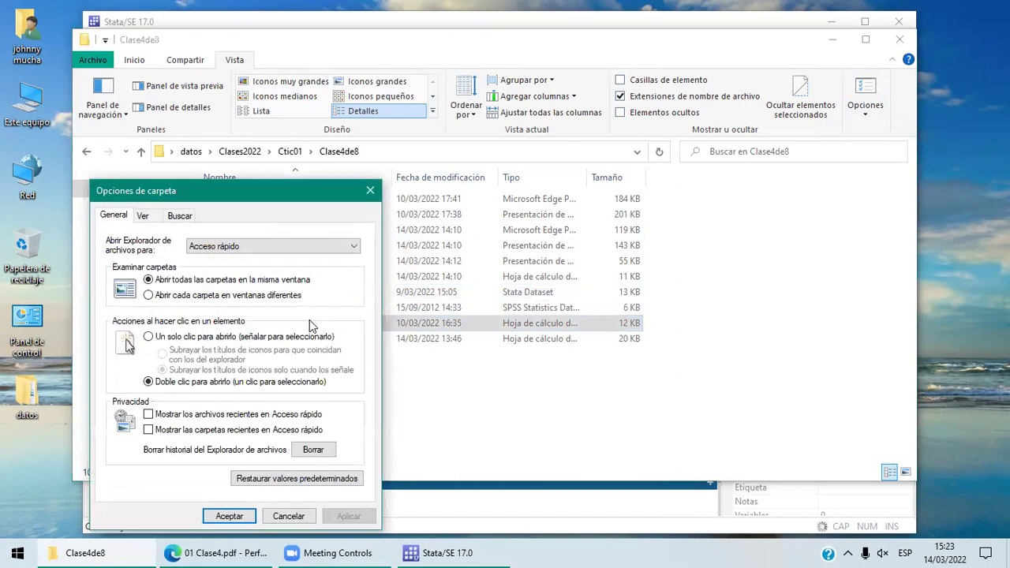
pyautogui.click(143, 223)
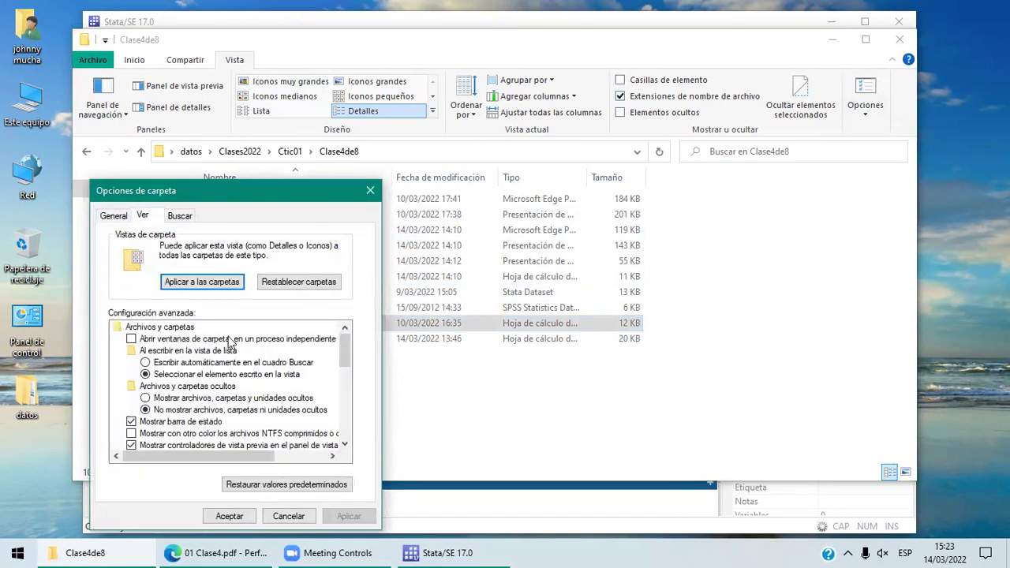
pyautogui.click(345, 445)
pyautogui.moveTo(345, 445); pyautogui.dragTo(345, 445)
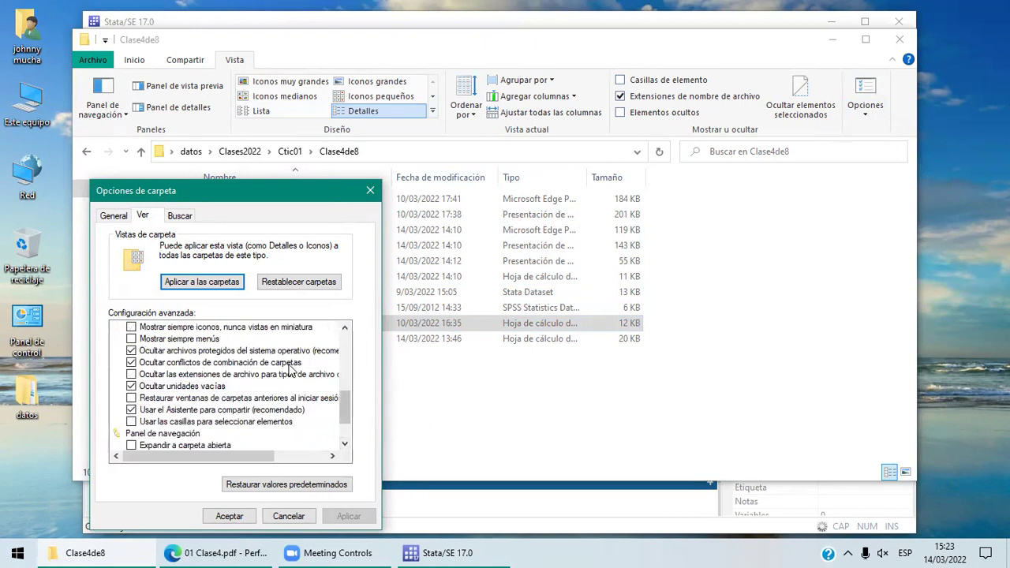
pyautogui.click(131, 376)
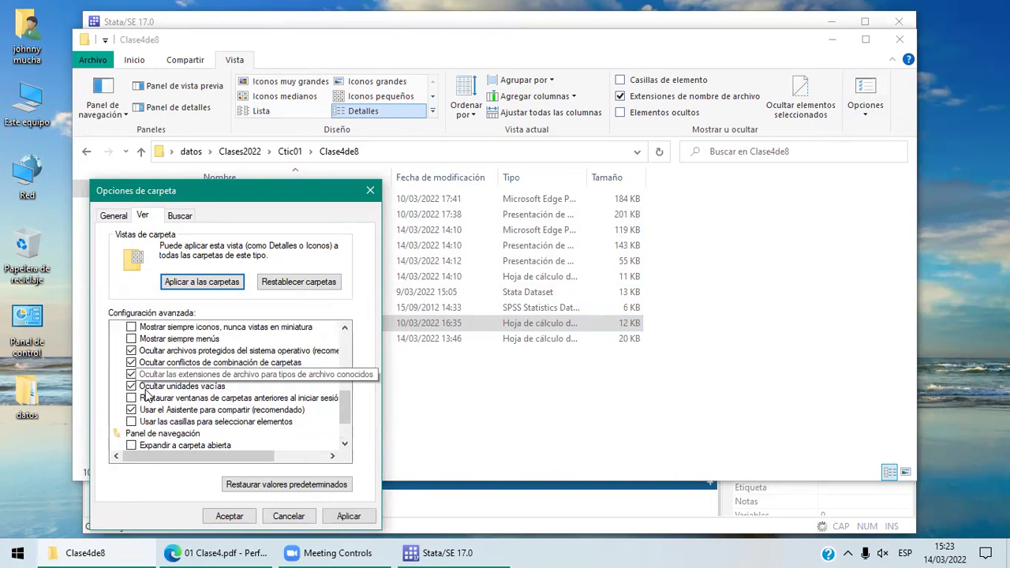
pyautogui.click(357, 515)
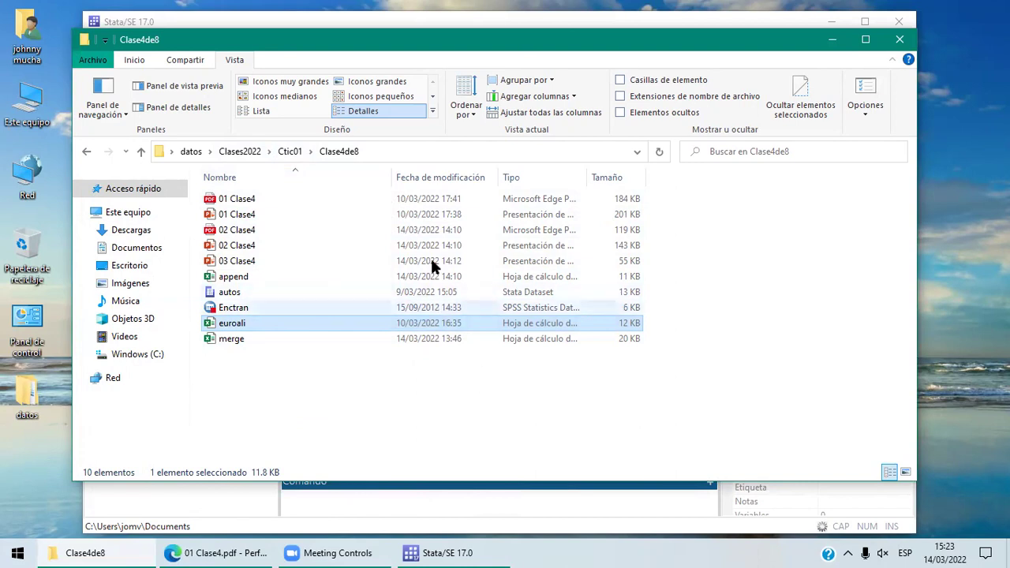
# Check the contents of the data folder in Documentos and of Escritorio, and return to Stata's Excel import dialog
pyautogui.click(137, 248)
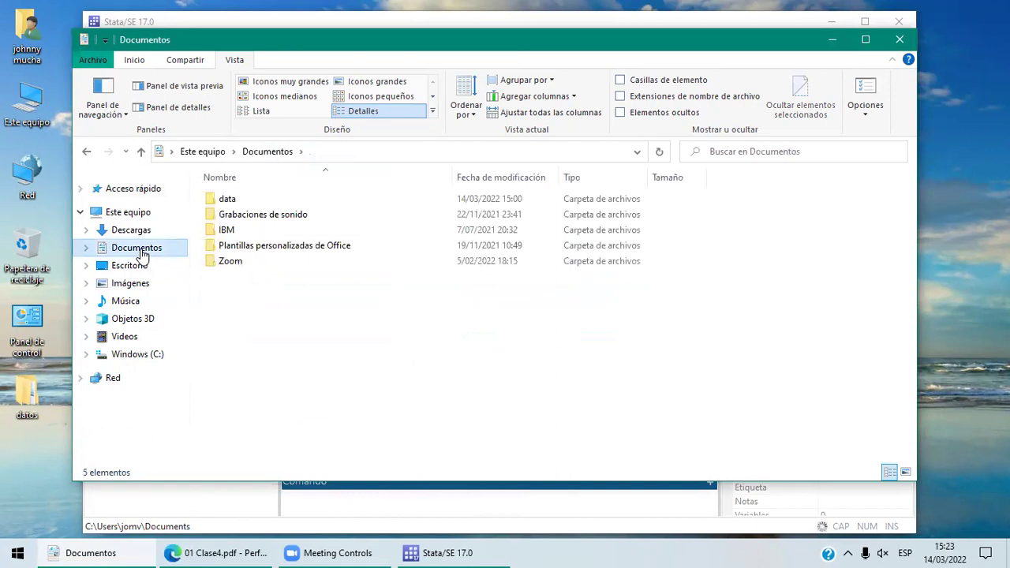
pyautogui.click(244, 204)
pyautogui.doubleClick(244, 205)
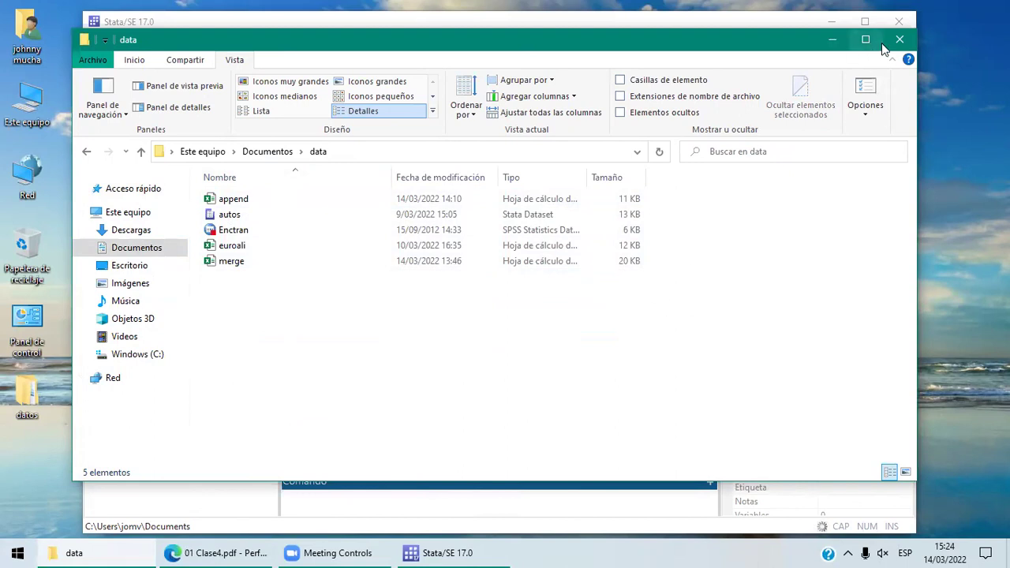
pyautogui.click(151, 268)
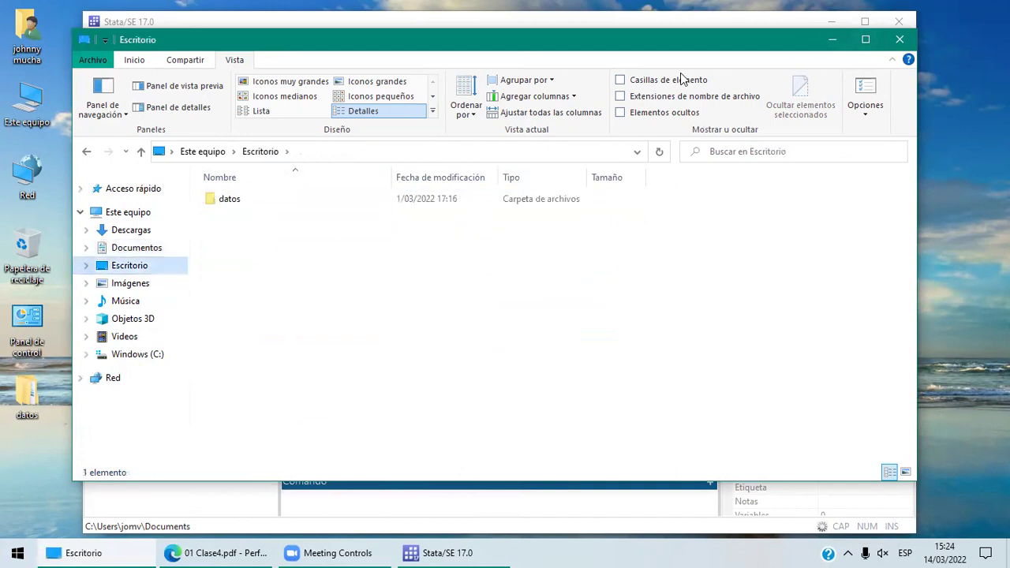
pyautogui.click(828, 39)
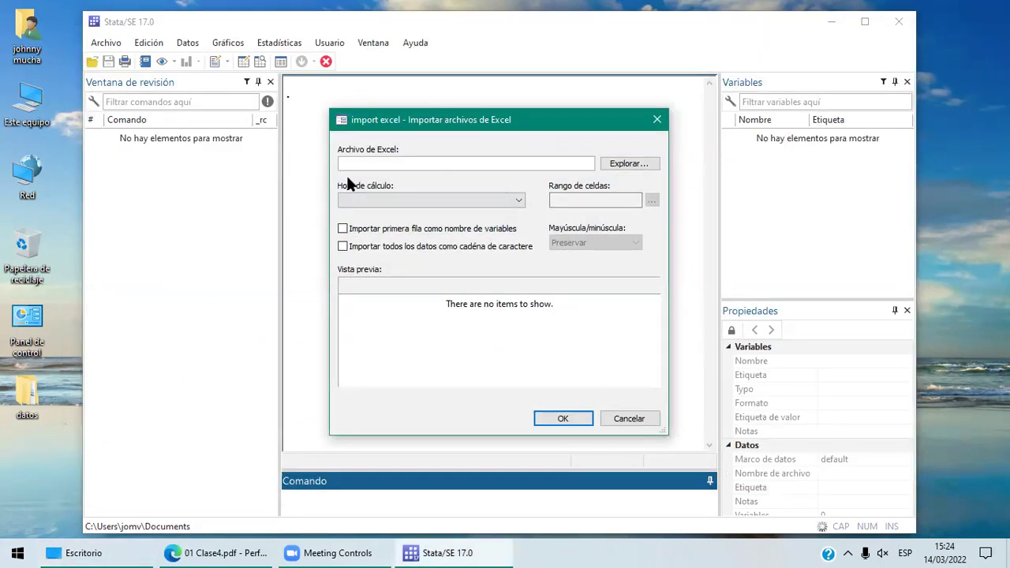
# Choose the euroali workbook from the data folder in Documentos as the Excel file to import
pyautogui.click(398, 165)
pyautogui.click(629, 165)
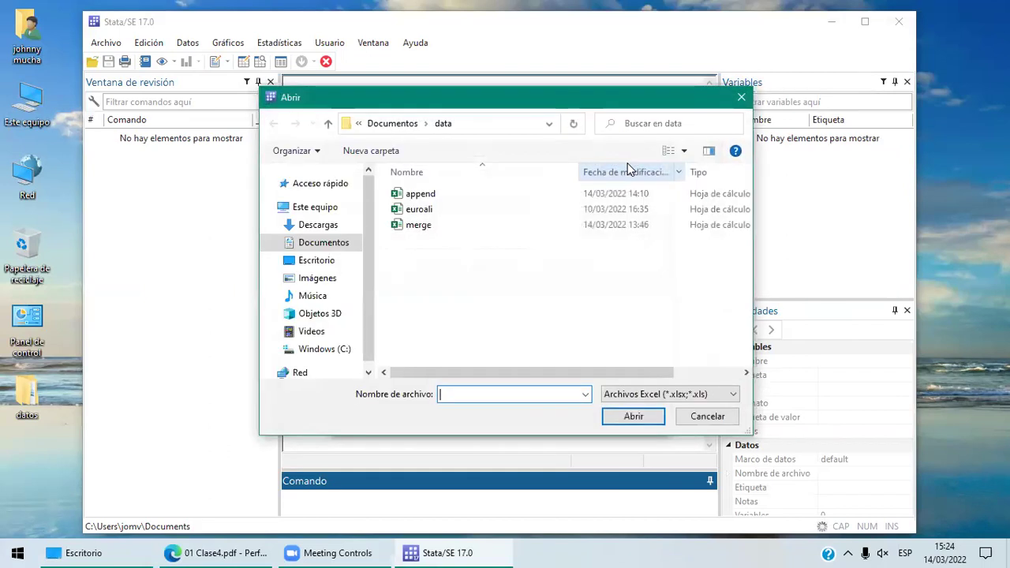
pyautogui.click(381, 124)
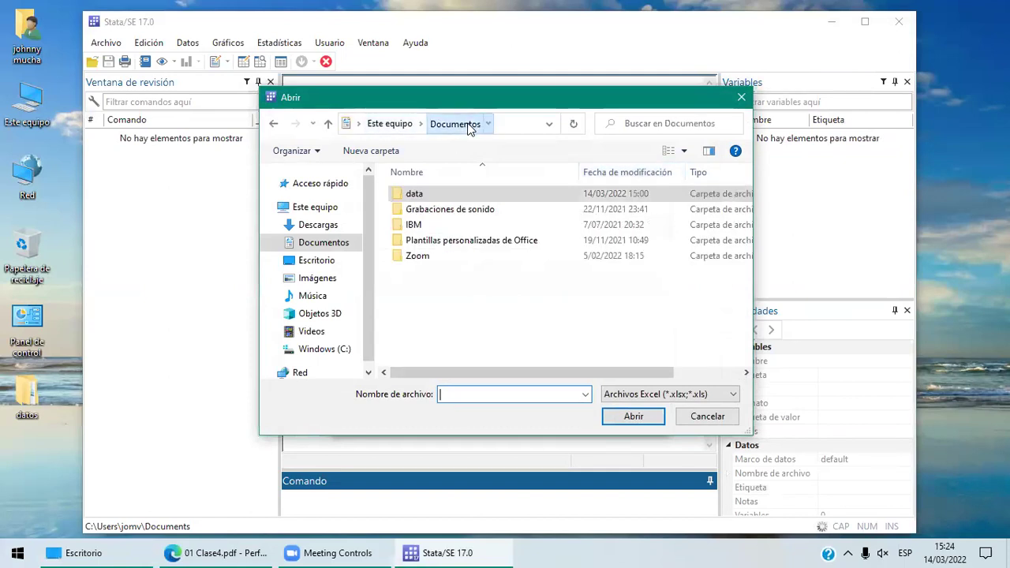
pyautogui.doubleClick(414, 193)
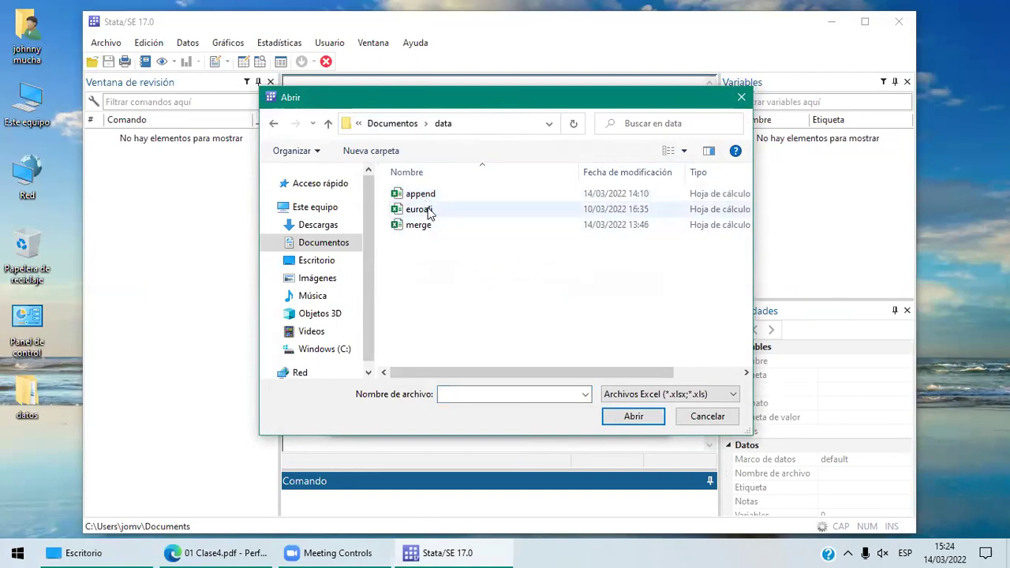
pyautogui.click(427, 210)
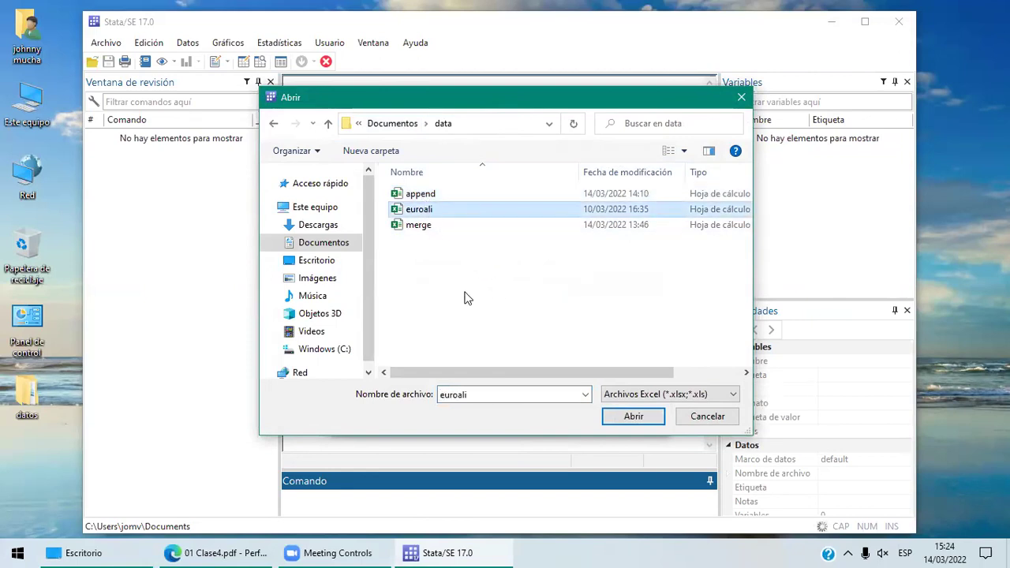
pyautogui.click(634, 417)
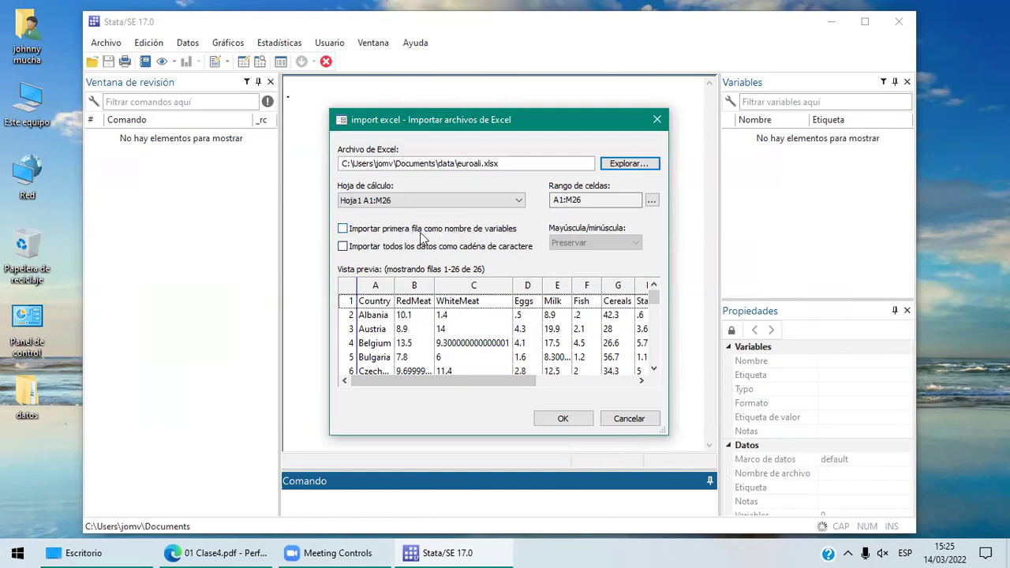
# Set the import to use the first row as variable names, comparing the preview with and without the option
pyautogui.click(342, 229)
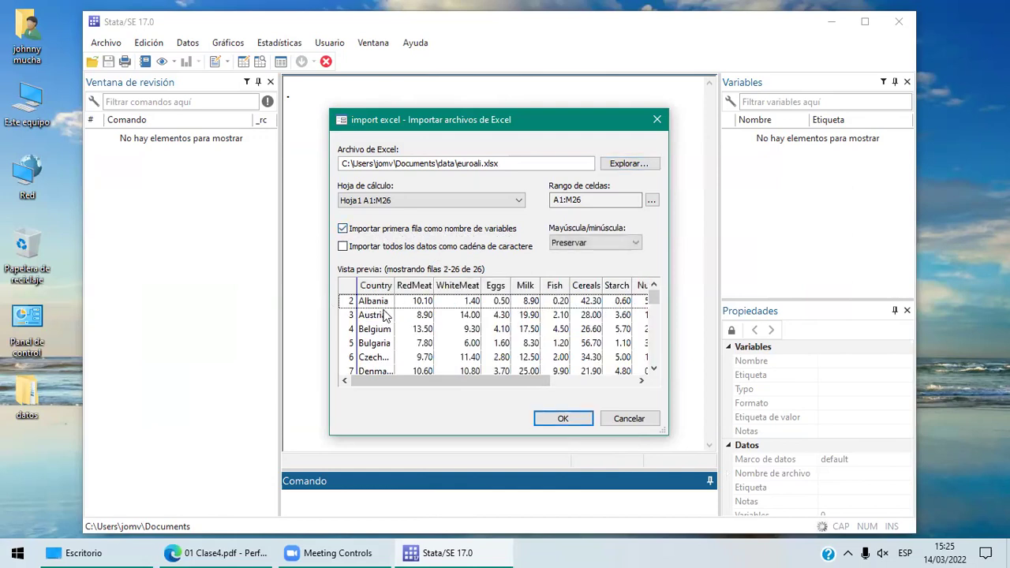
pyautogui.click(343, 229)
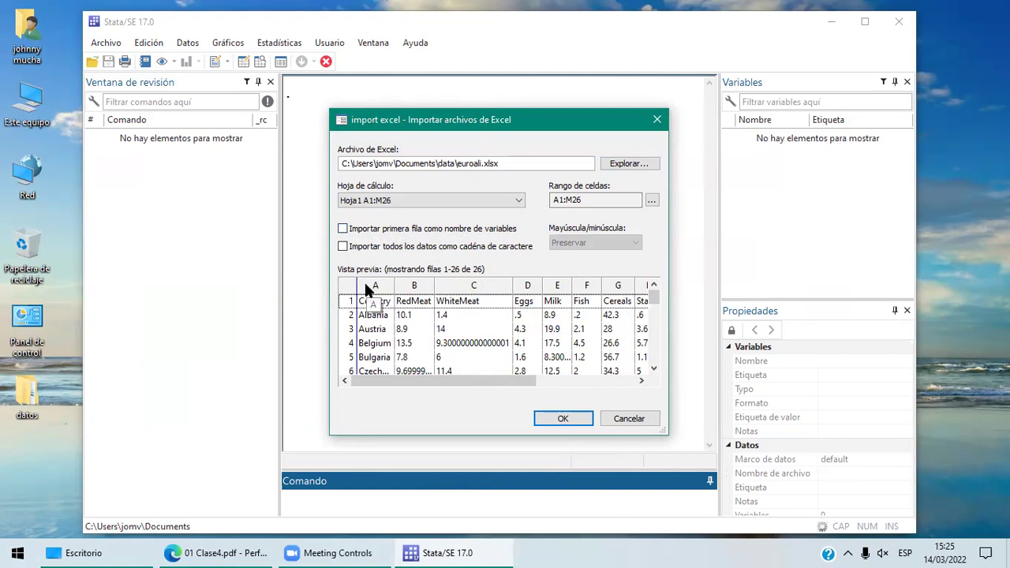
pyautogui.click(343, 229)
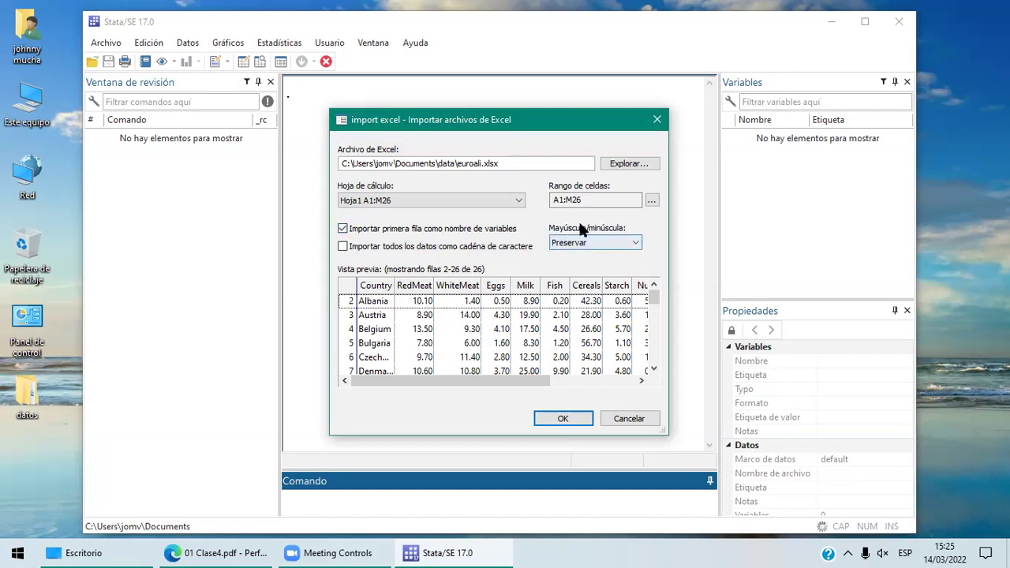
# Check the case options for variable names and compare the preview with all data imported as character strings, leaving that option off
pyautogui.click(632, 244)
pyautogui.click(633, 244)
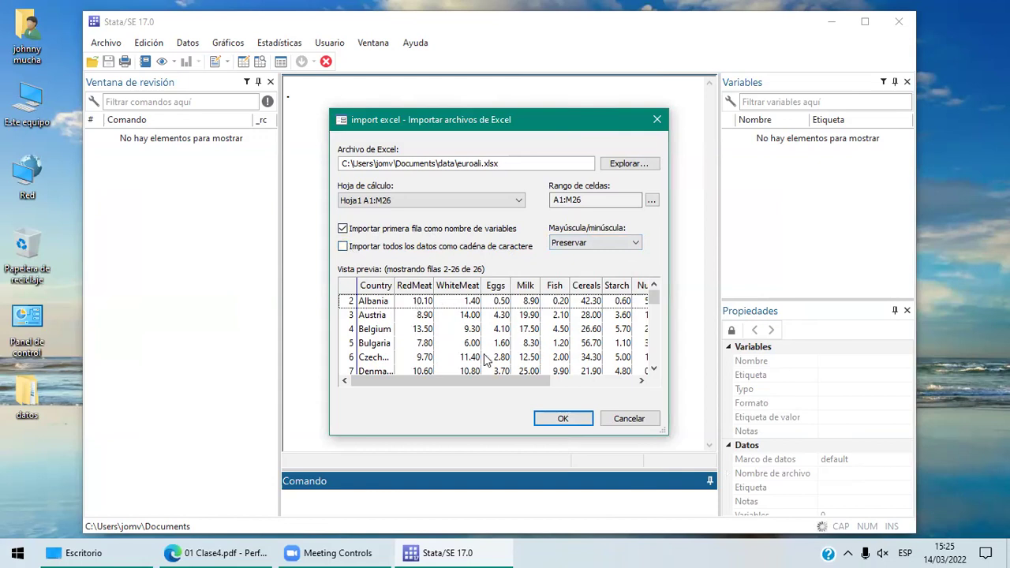
pyautogui.click(342, 247)
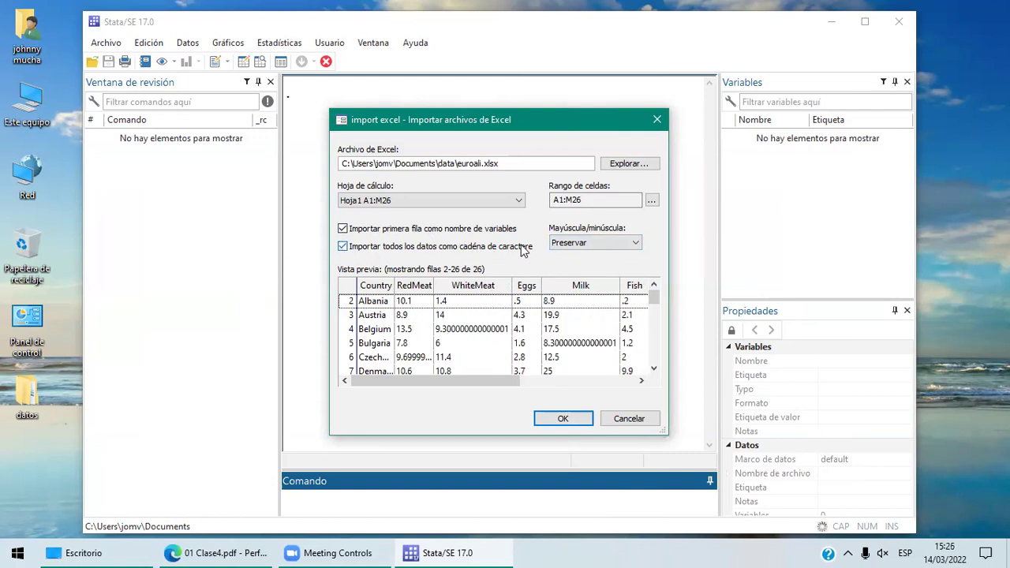
pyautogui.click(344, 247)
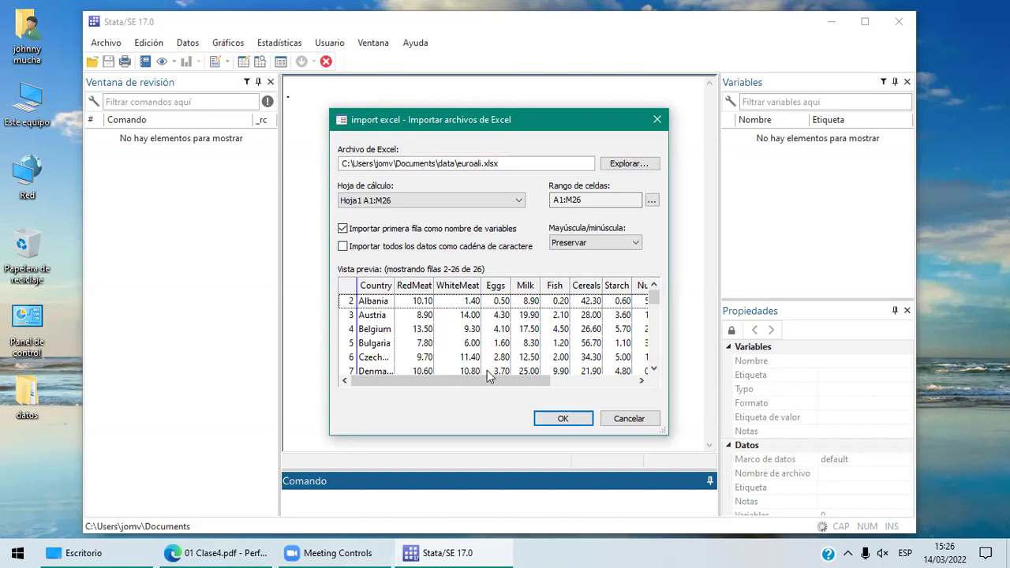
# Compare the import settings with the slide in the Clase4 PDF and import the Excel data into Stata
pyautogui.click(225, 553)
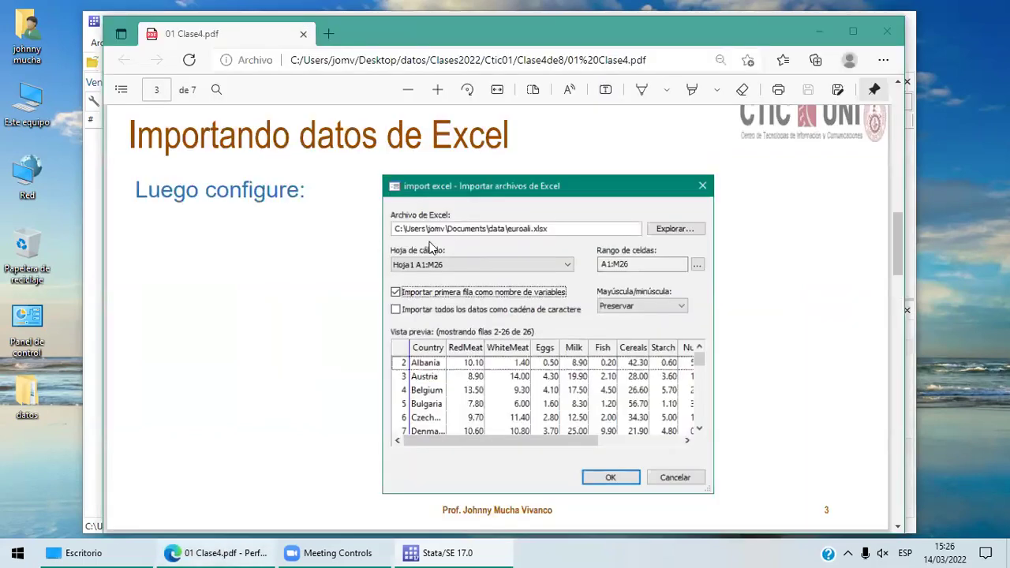
pyautogui.click(438, 553)
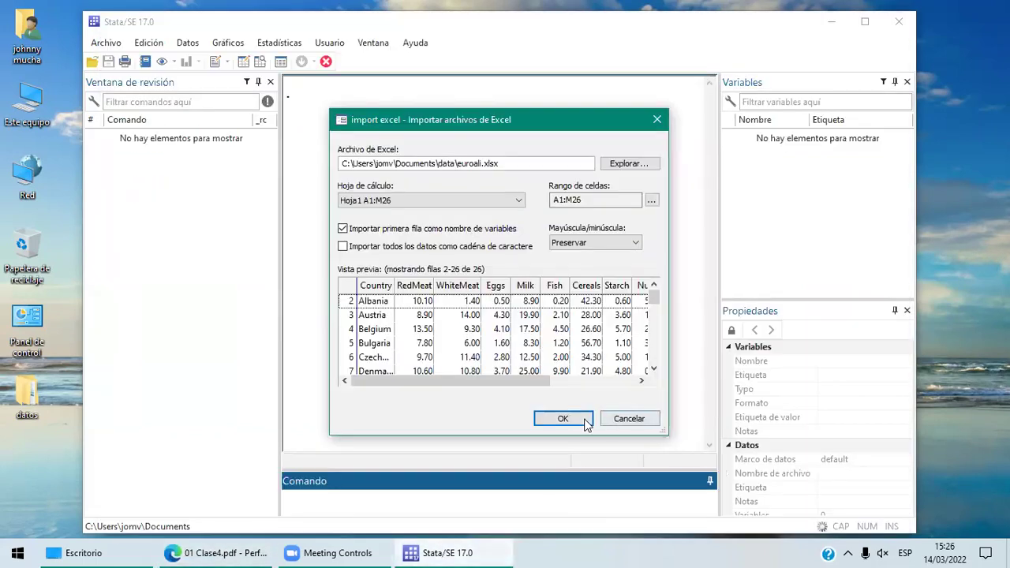
pyautogui.click(563, 419)
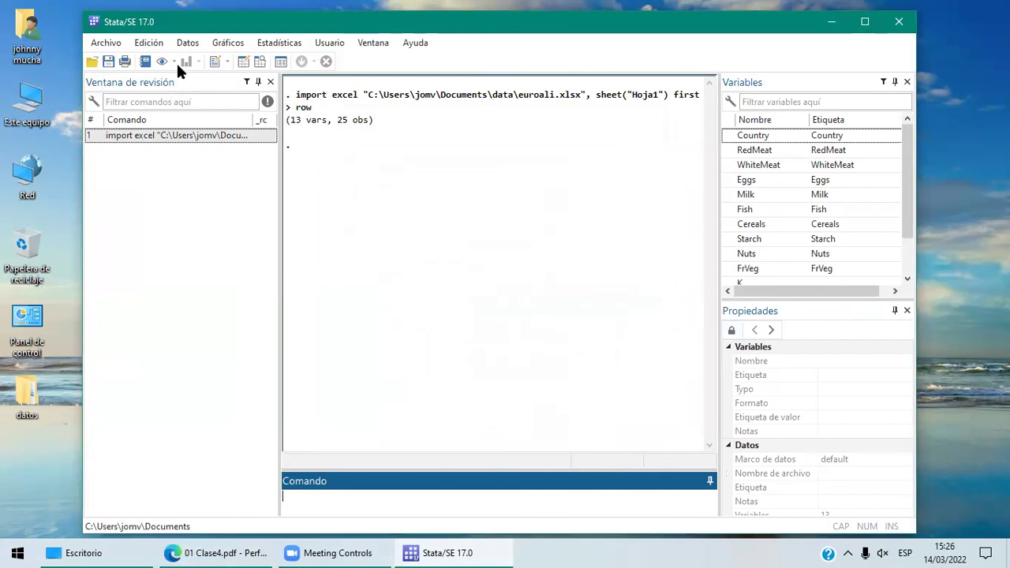
# Open the imported data in the Data Editor in edit mode and examine the columns through to the last variable
pyautogui.click(191, 46)
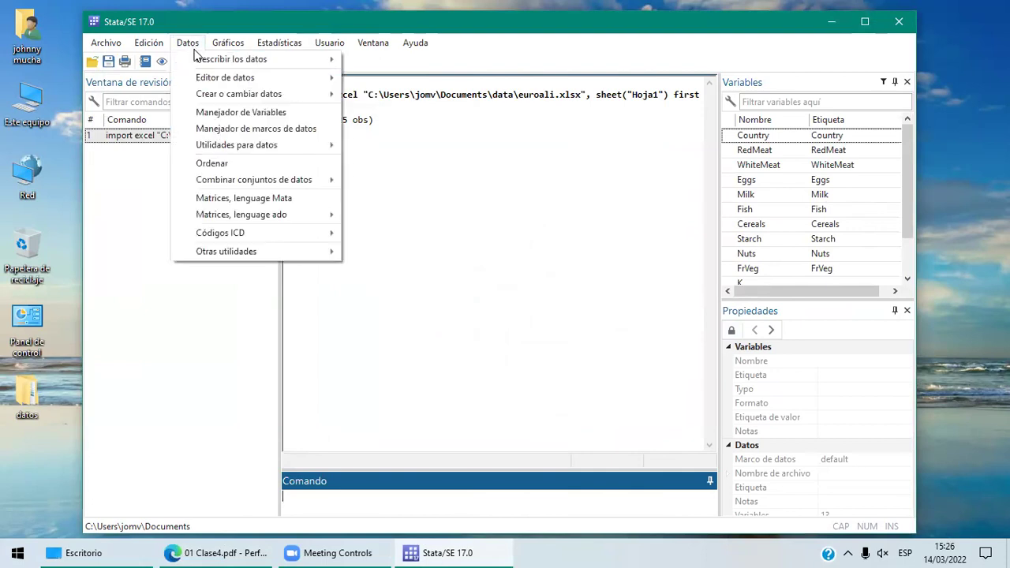
pyautogui.moveTo(221, 79)
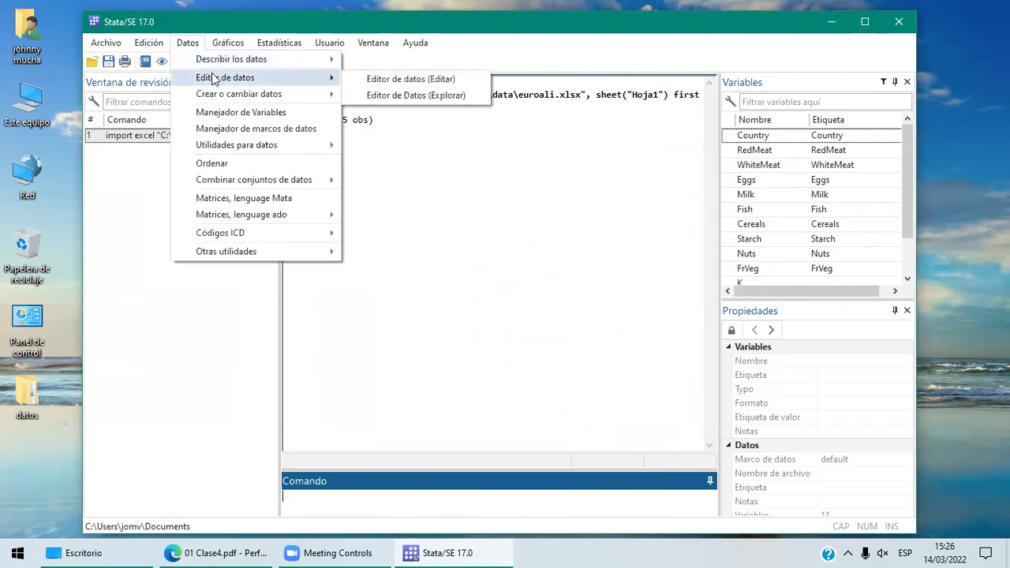
pyautogui.click(399, 79)
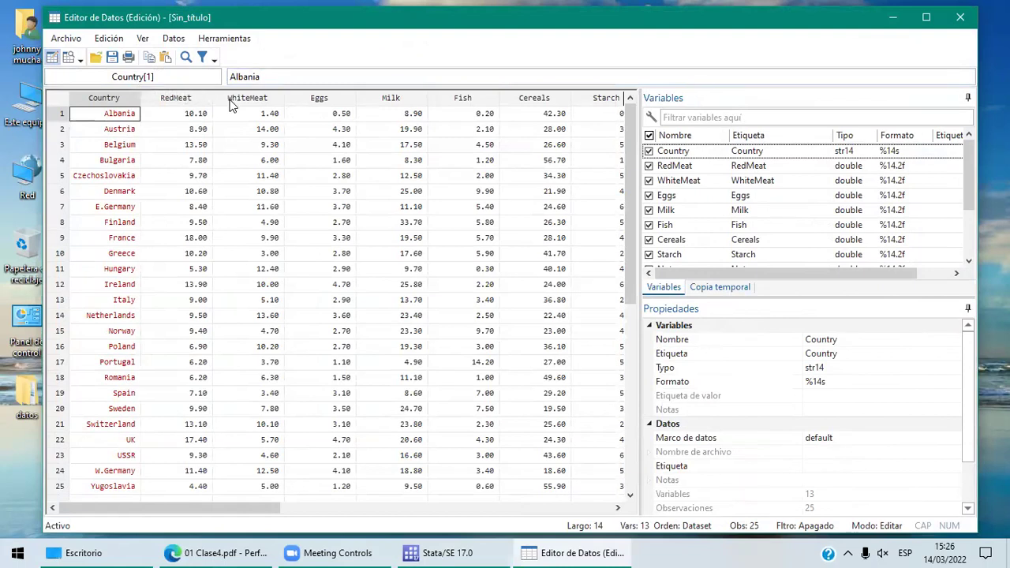
pyautogui.click(618, 508)
pyautogui.click(619, 507)
pyautogui.click(618, 507)
pyautogui.click(618, 507)
pyautogui.click(618, 508)
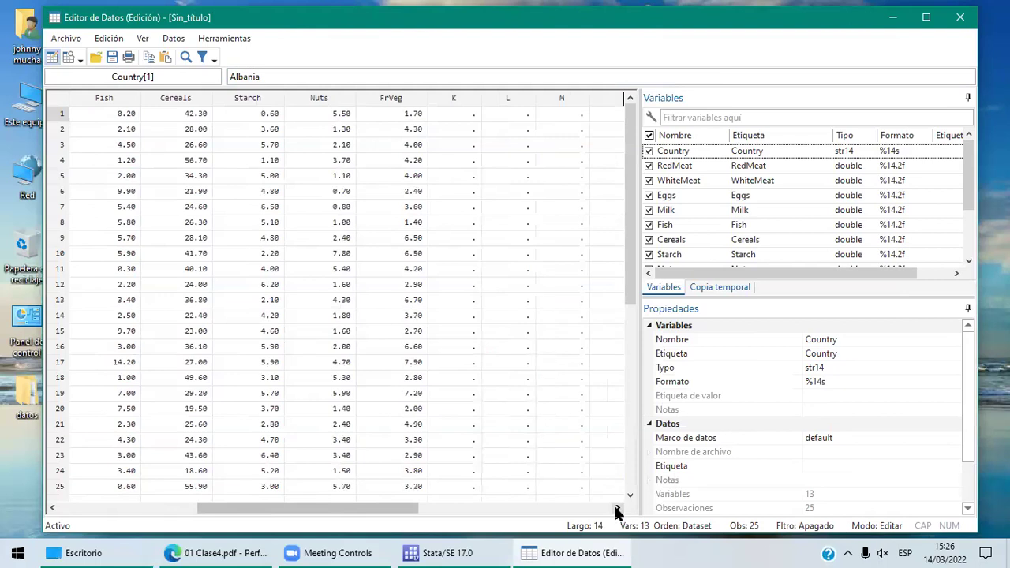
pyautogui.click(618, 507)
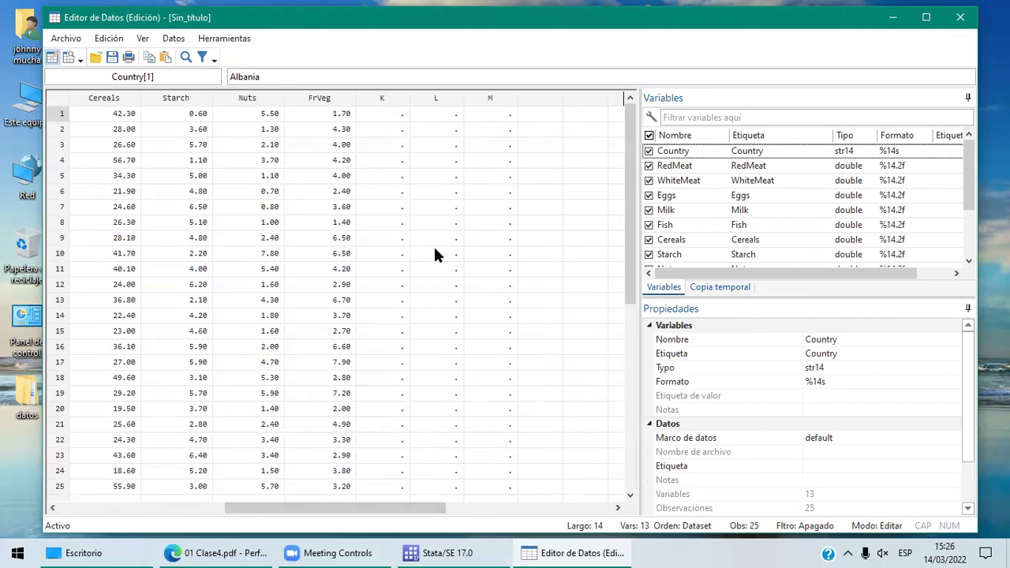
# Delete the empty variable K from the dataset and discard the pending cell change
pyautogui.click(400, 101)
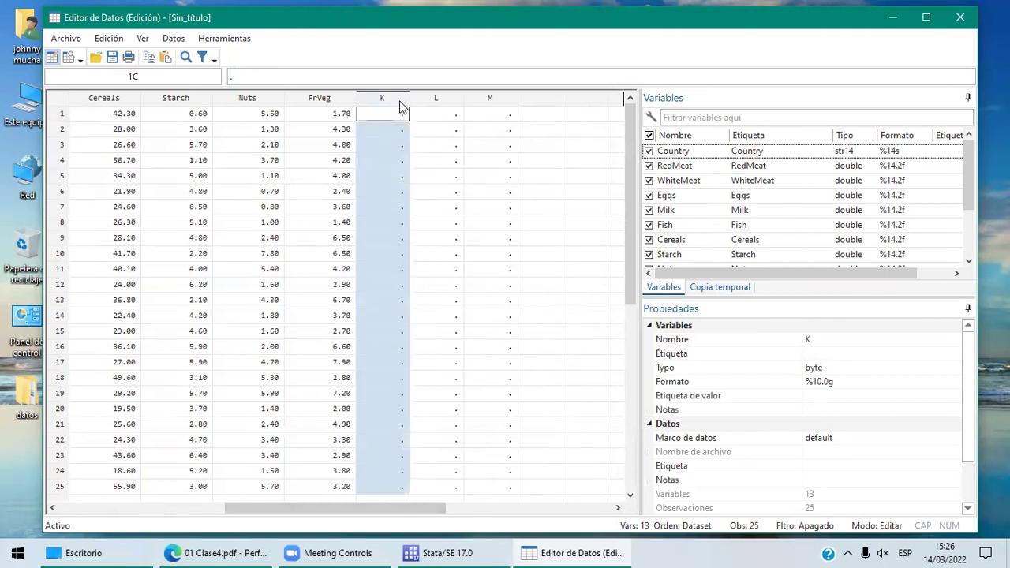
pyautogui.press('Delete')
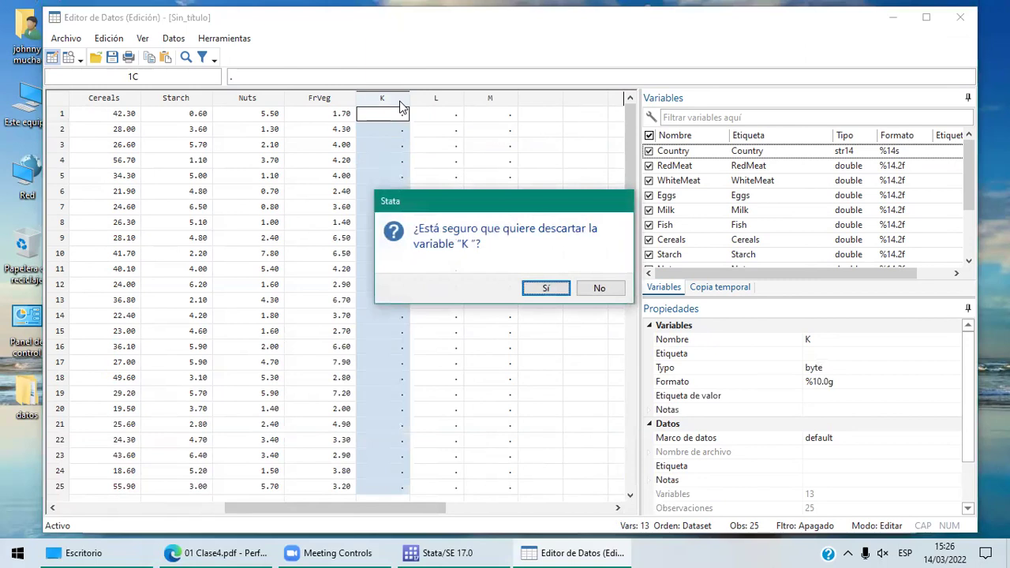
pyautogui.click(544, 289)
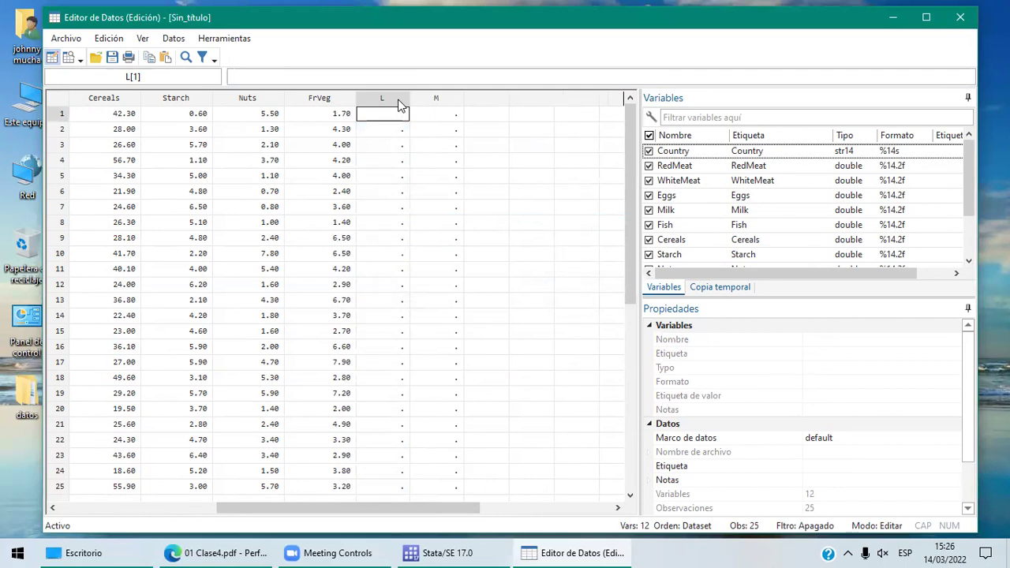
pyautogui.click(490, 182)
pyautogui.click(449, 323)
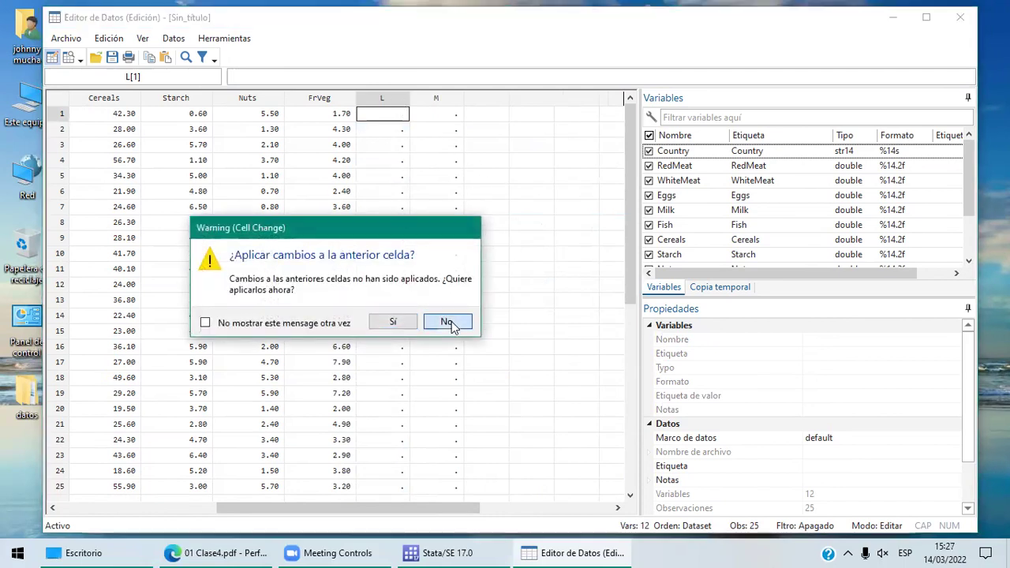
# Delete the remaining empty variables L and M from the dataset
pyautogui.click(391, 98)
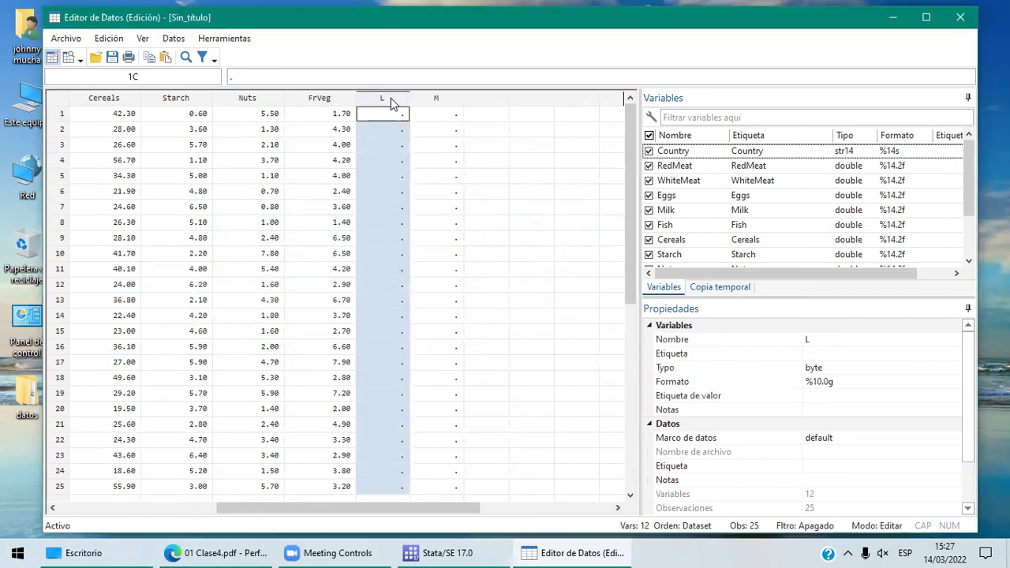
pyautogui.press('Delete')
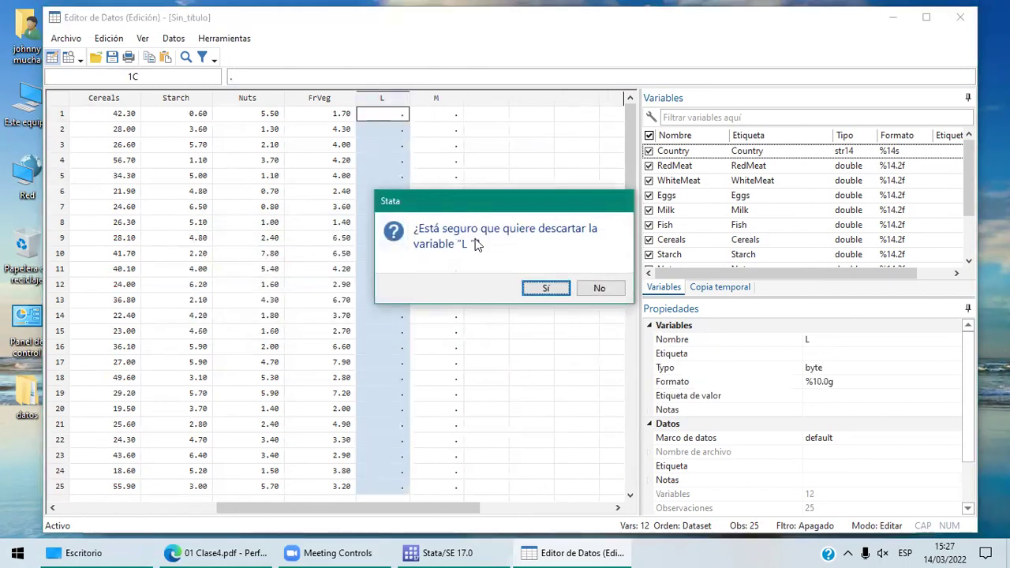
pyautogui.click(543, 289)
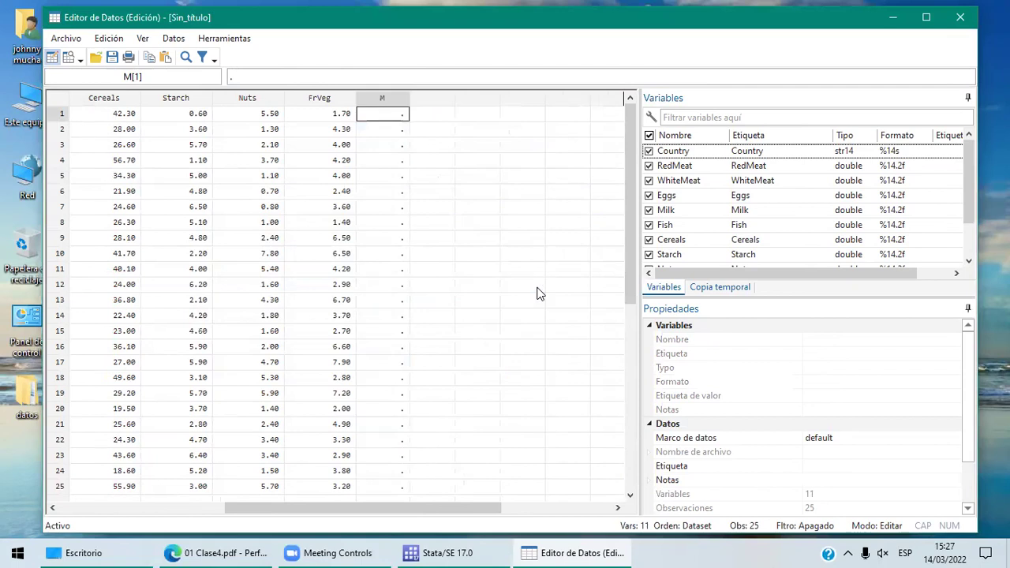
pyautogui.click(399, 98)
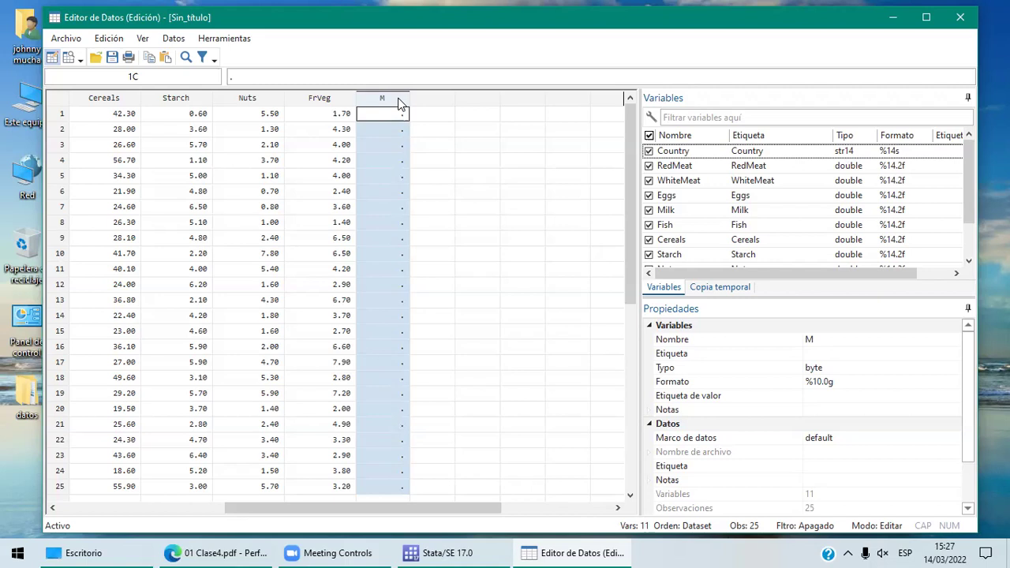
pyautogui.click(484, 148)
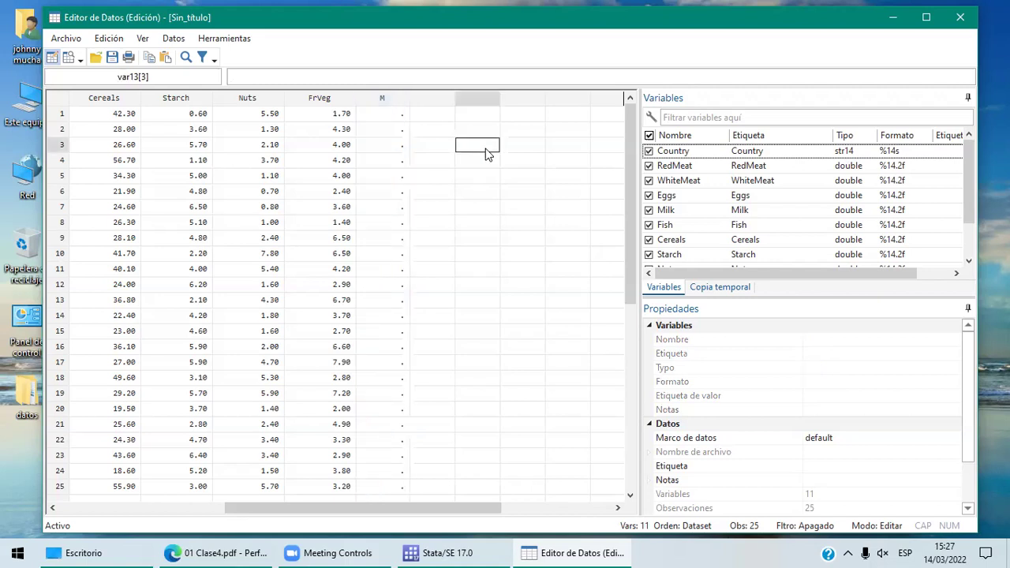
pyautogui.click(395, 96)
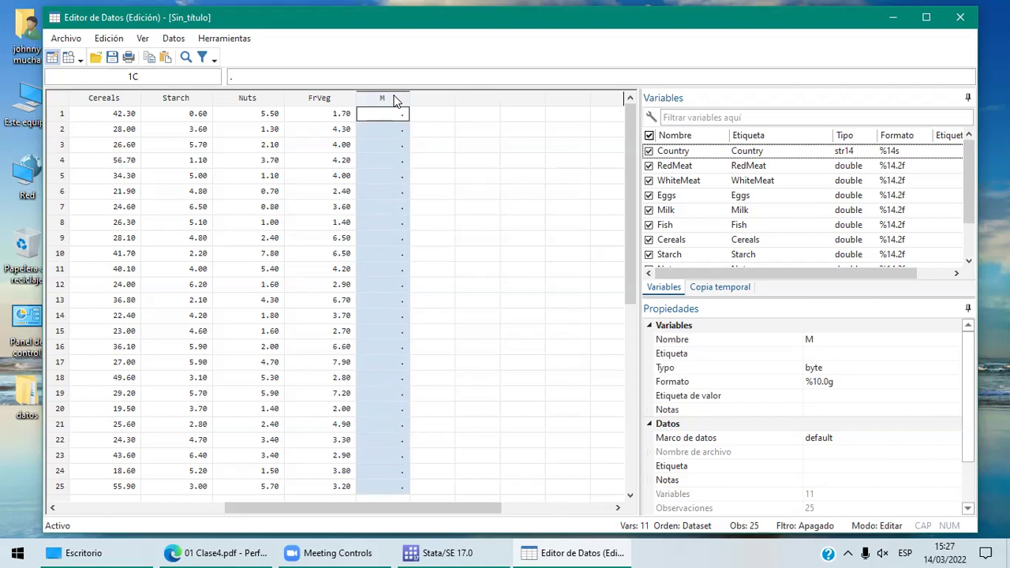
pyautogui.press('Delete')
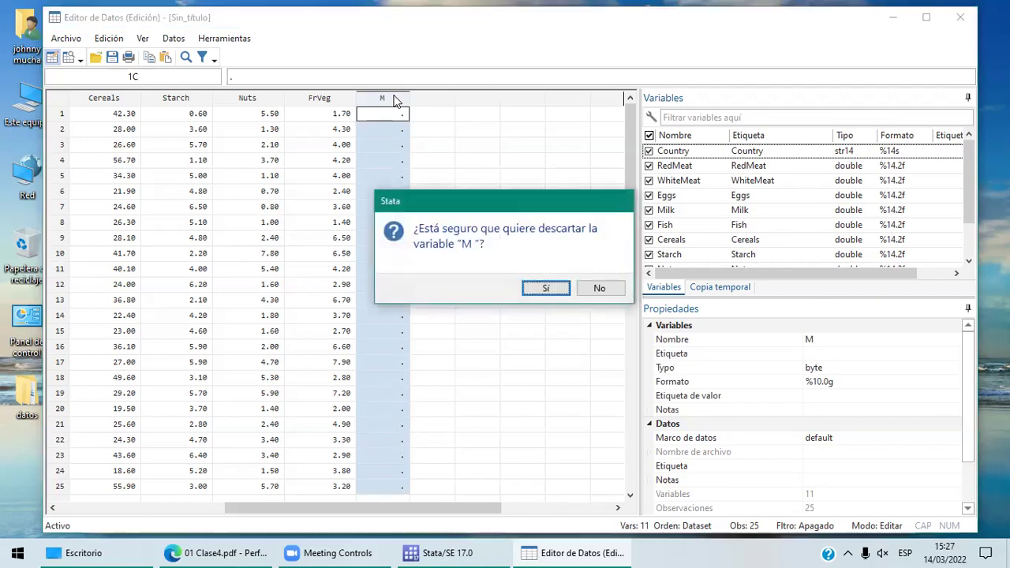
pyautogui.click(546, 289)
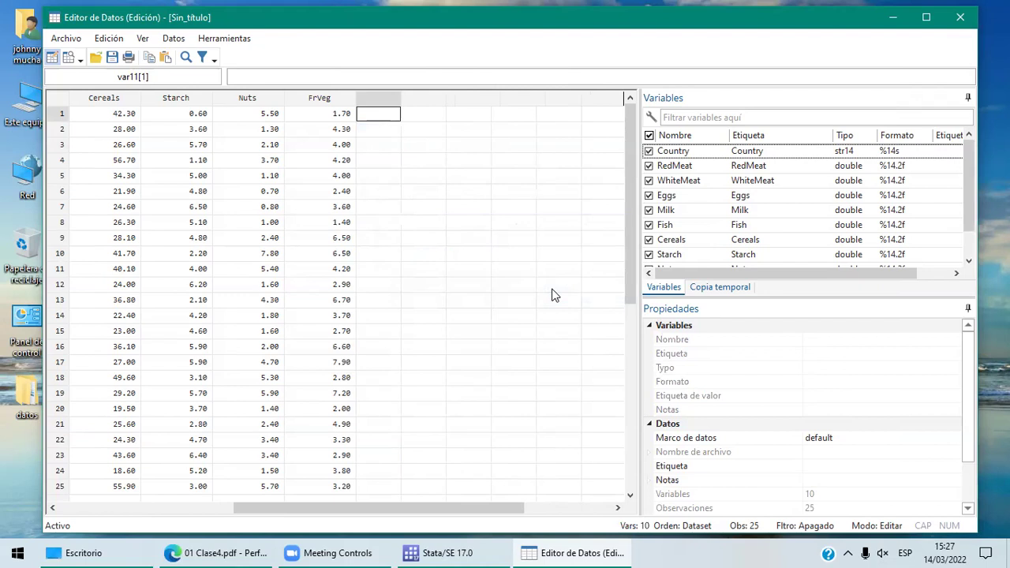
# Save the cleaned dataset as euroali in Stata format (*.dta) in the data folder in Documentos
pyautogui.click(120, 509)
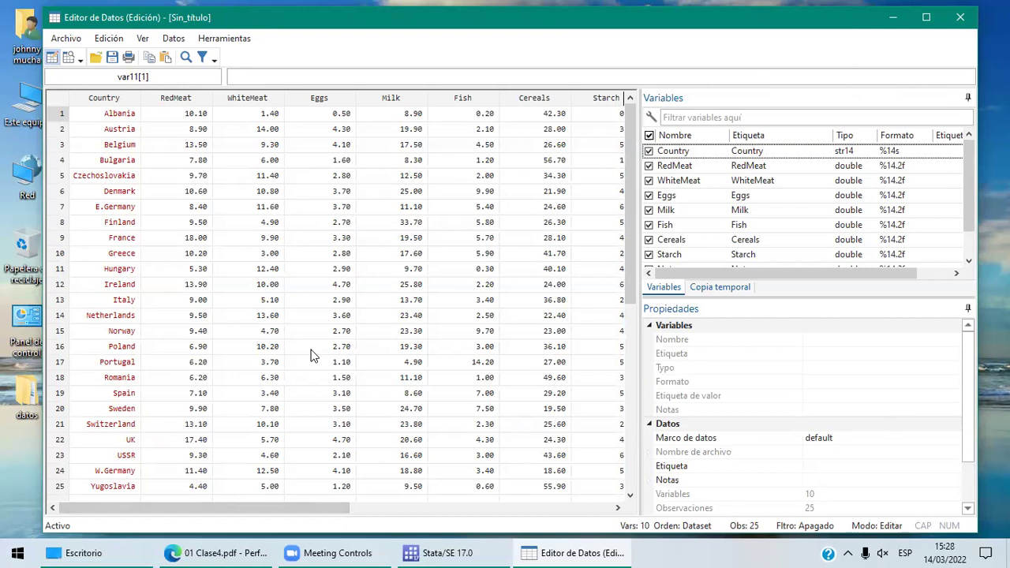
pyautogui.click(66, 41)
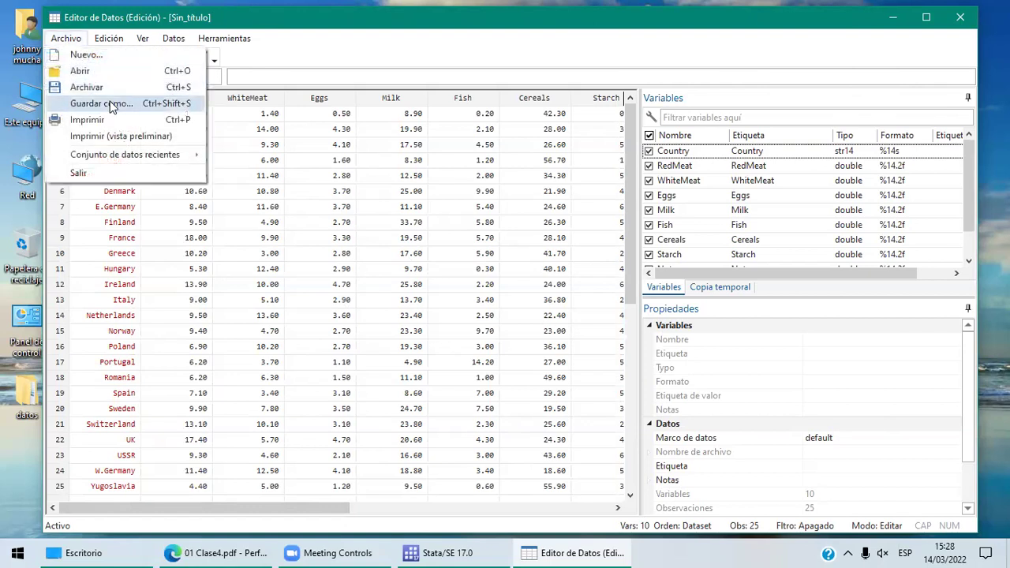
pyautogui.click(110, 104)
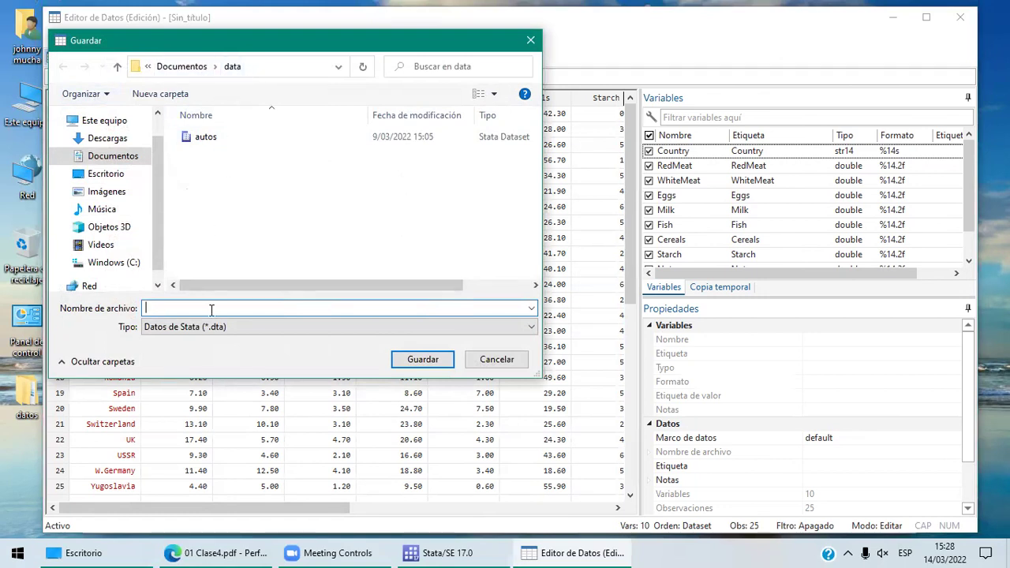
pyautogui.write('euroali')
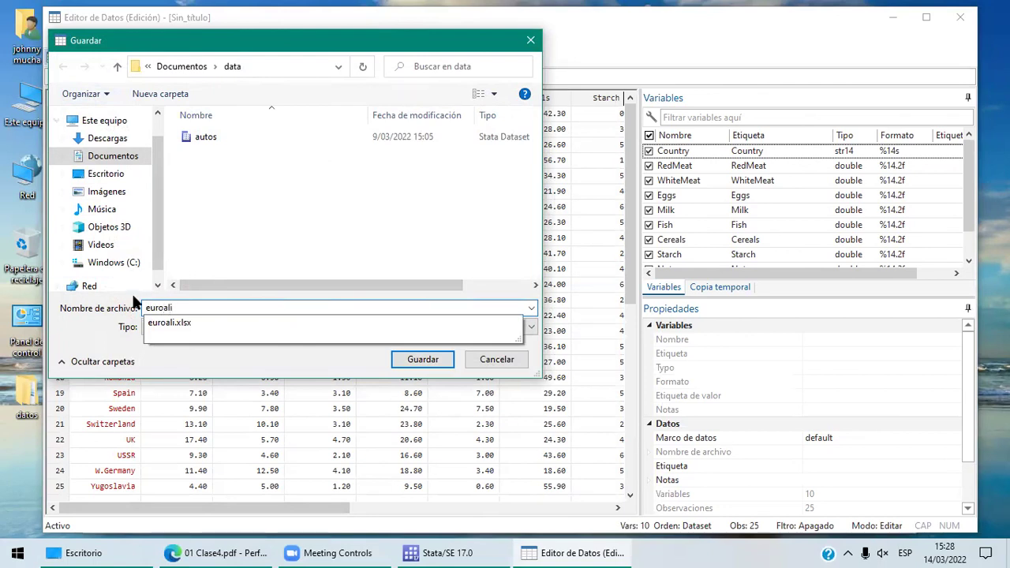
pyautogui.press('Escape')
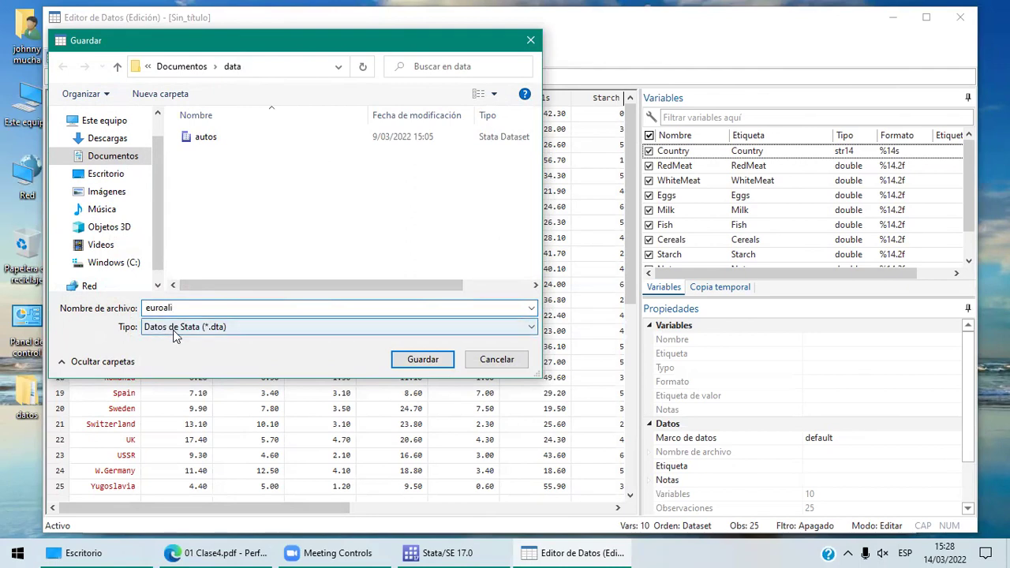
pyautogui.click(424, 359)
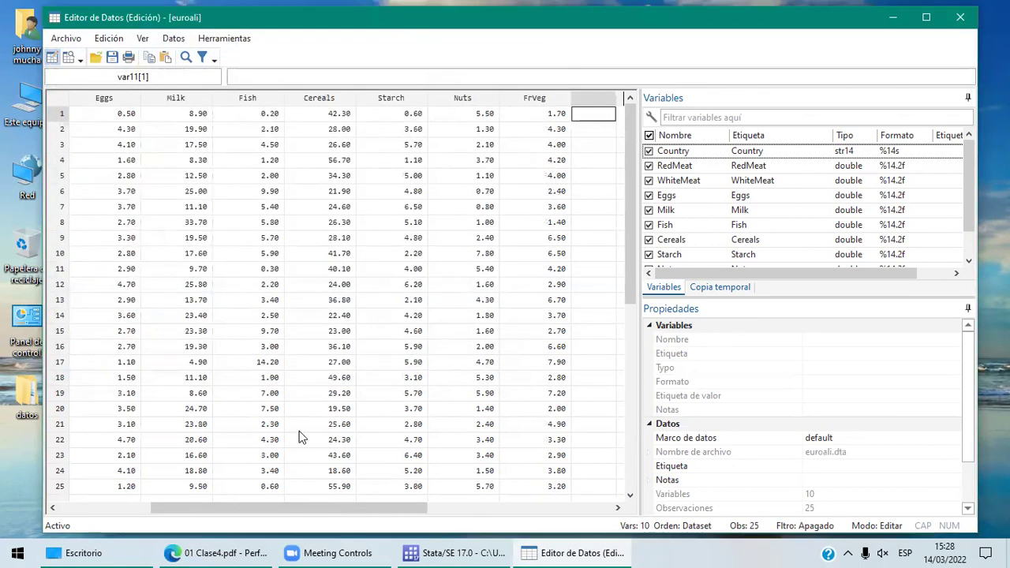
# Open the data folder in Documentos in File Explorer and compare the saved euroali Stata dataset with the euroali Excel workbook
pyautogui.doubleClick(30, 51)
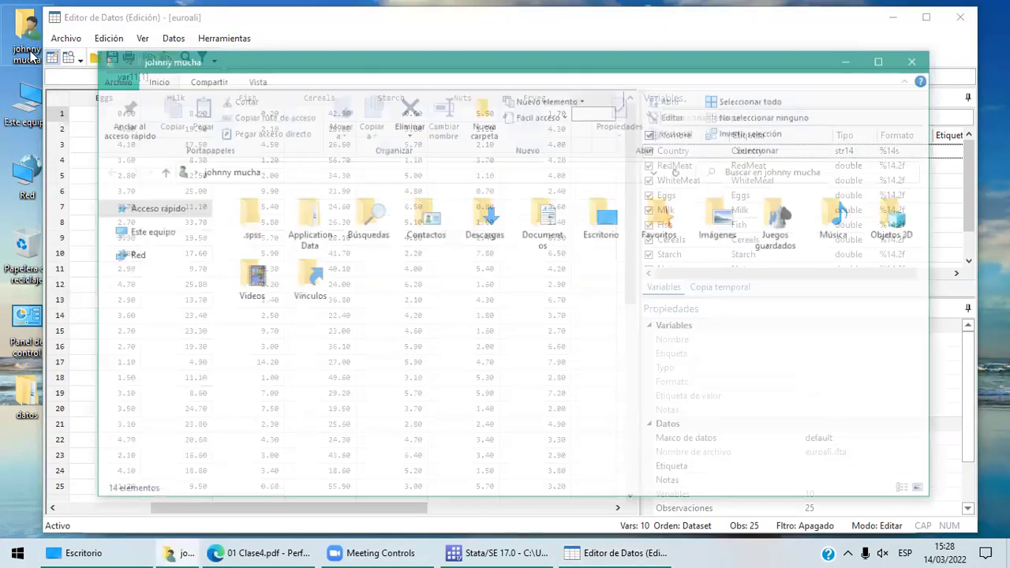
pyautogui.doubleClick(531, 231)
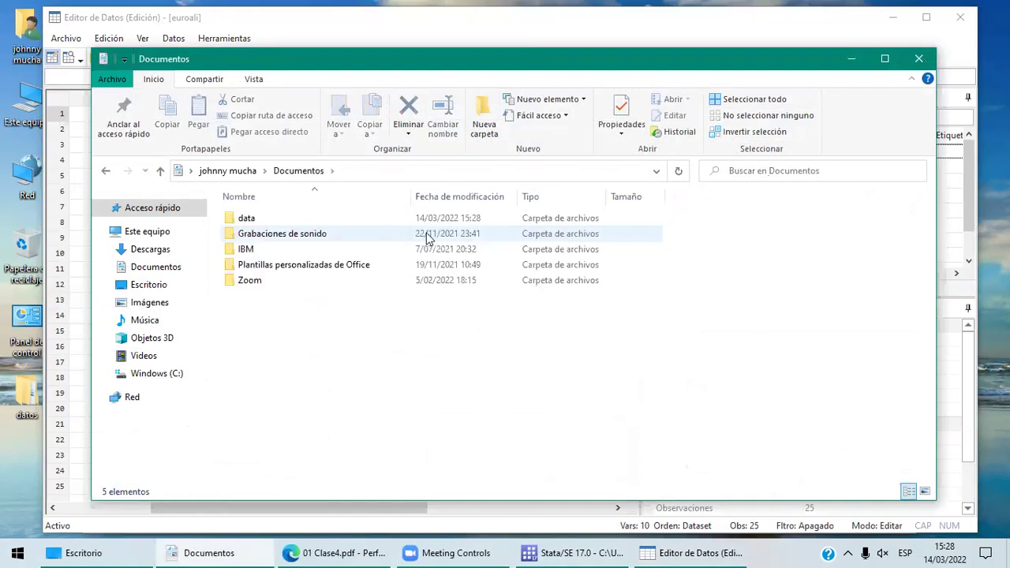
pyautogui.doubleClick(289, 218)
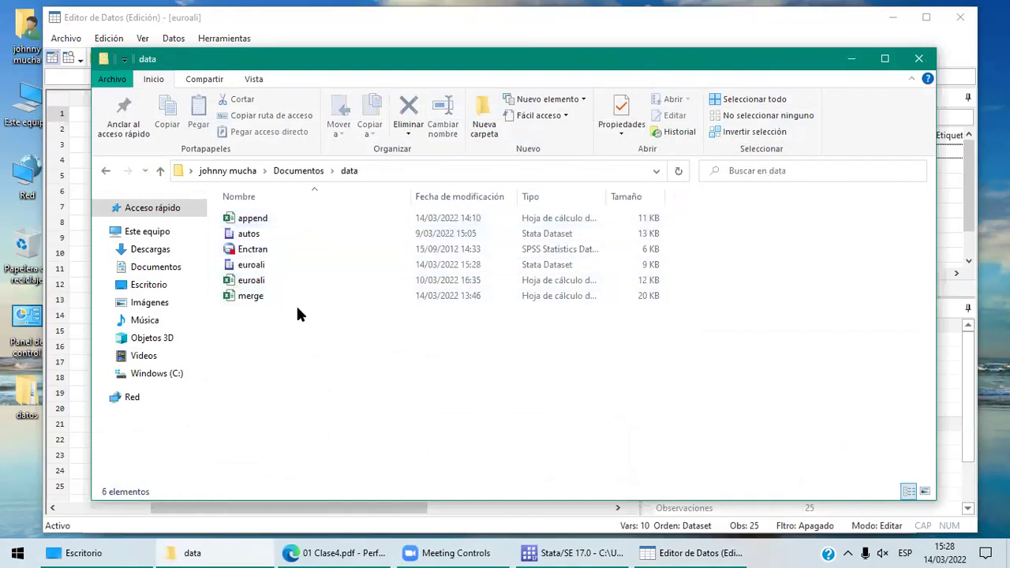
pyautogui.click(271, 269)
pyautogui.click(271, 269)
pyautogui.click(272, 284)
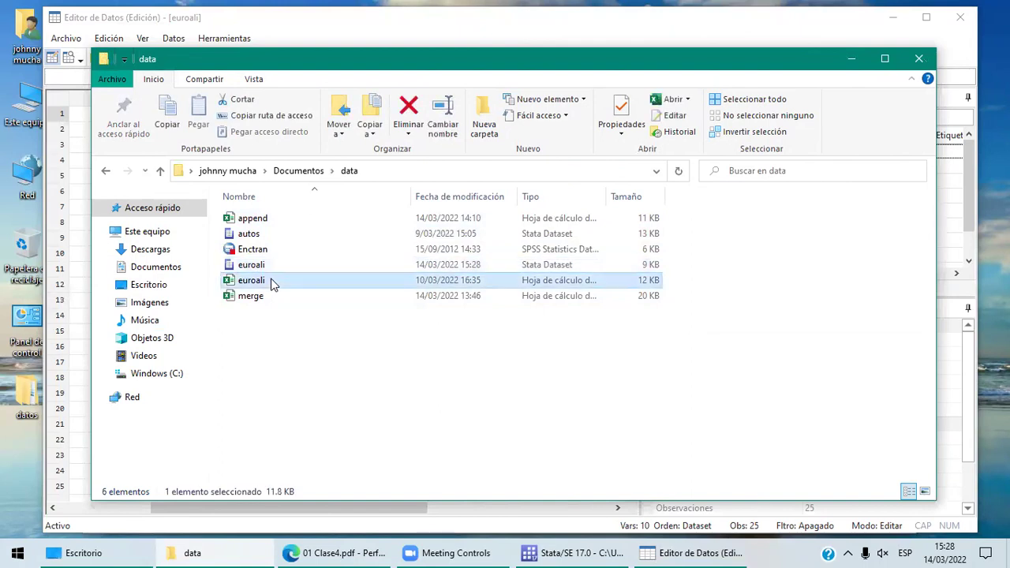
pyautogui.press('Up')
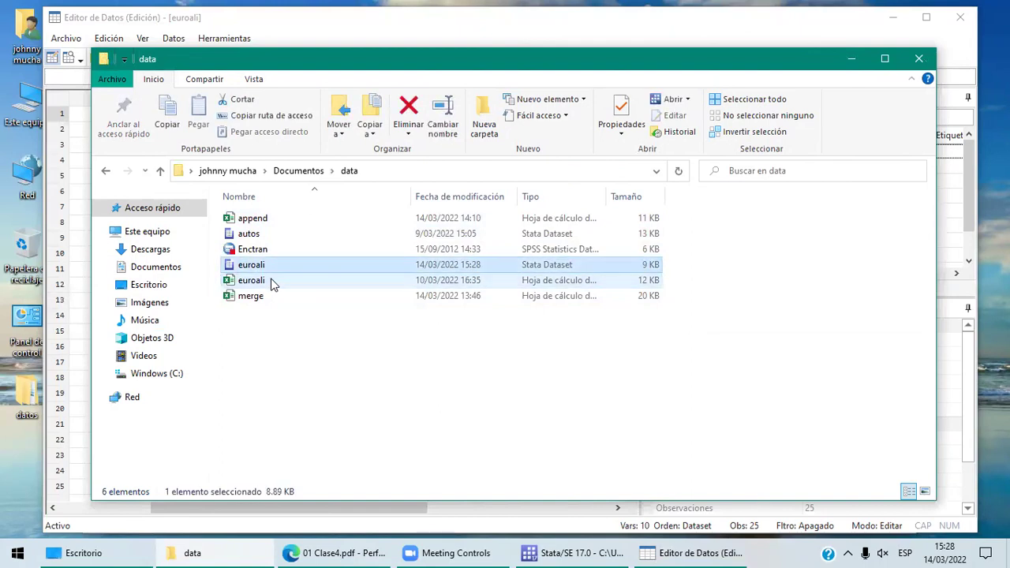
pyautogui.press('F2')
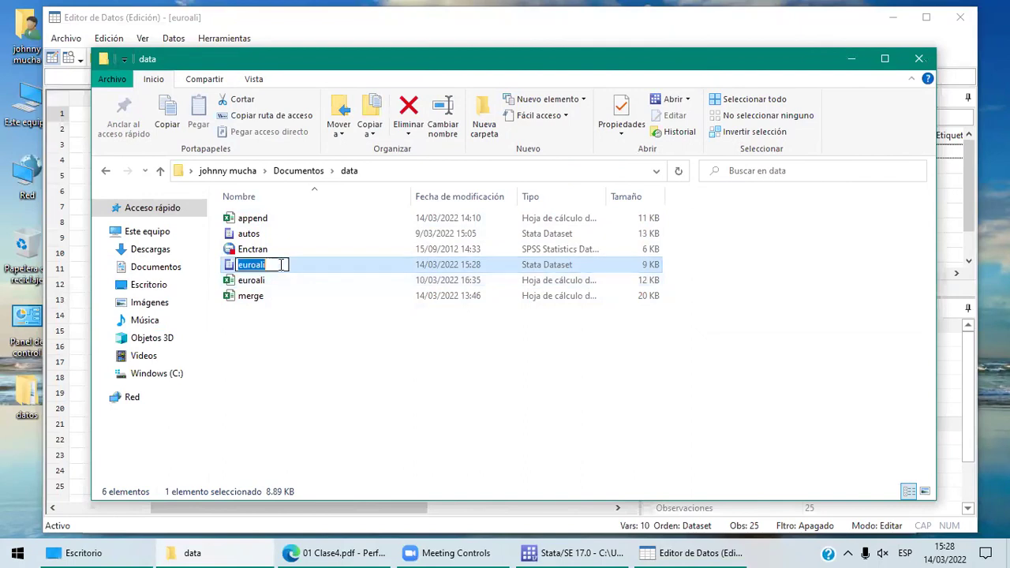
pyautogui.click(318, 431)
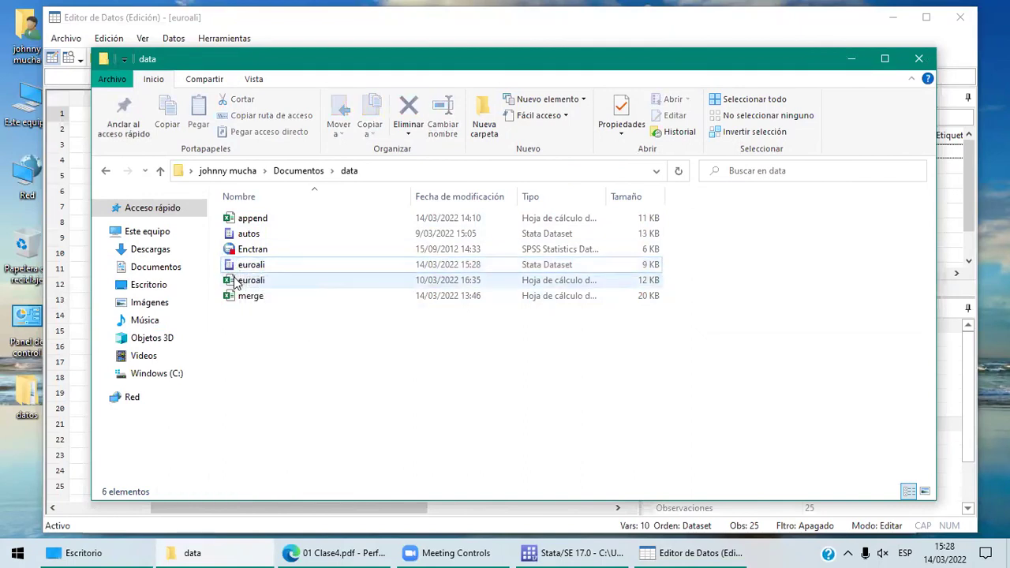
pyautogui.click(264, 280)
pyautogui.press('Up')
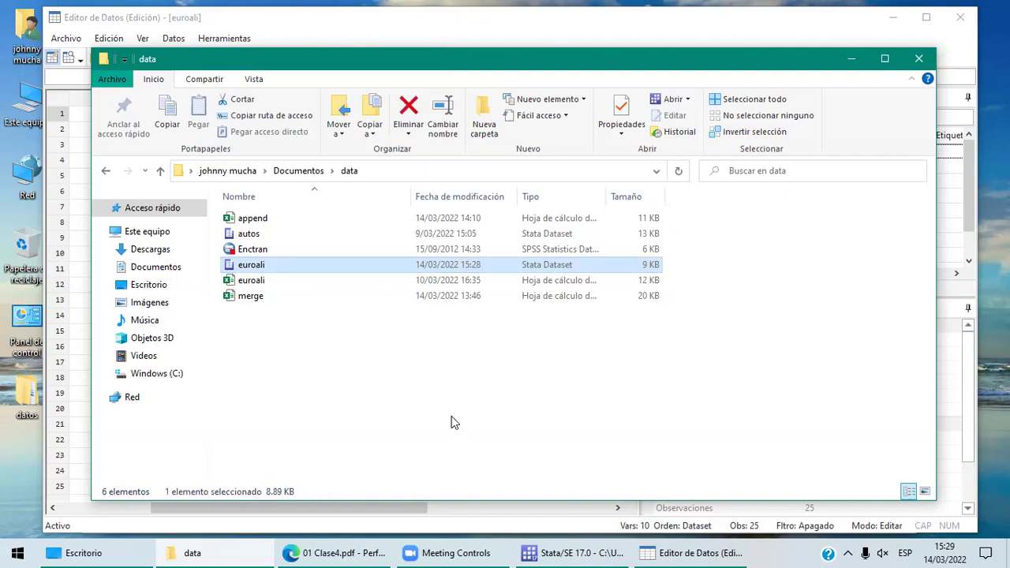
# Switch to Stata and run codebook Milk to describe the Milk variable
pyautogui.click(581, 553)
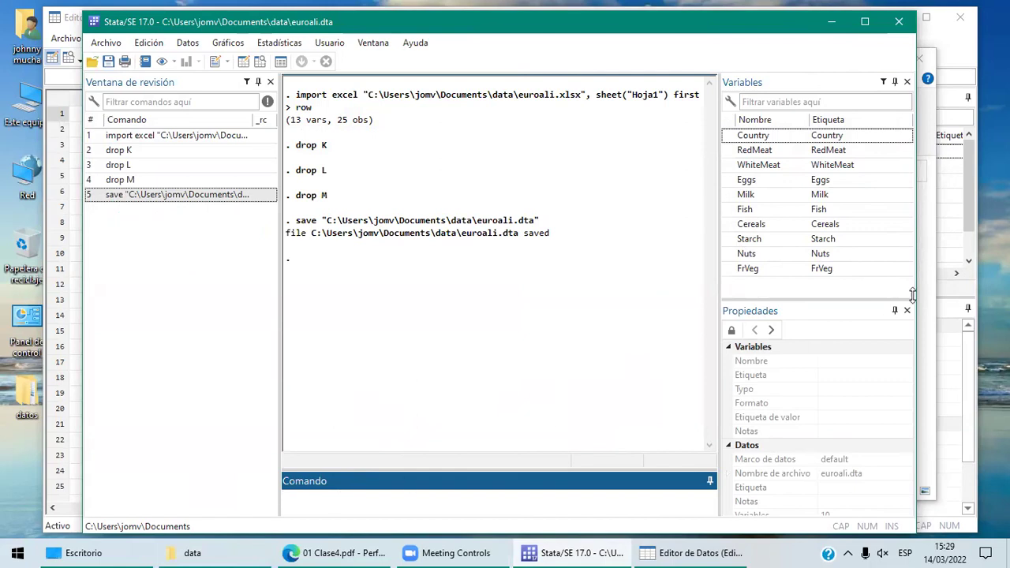
pyautogui.click(777, 149)
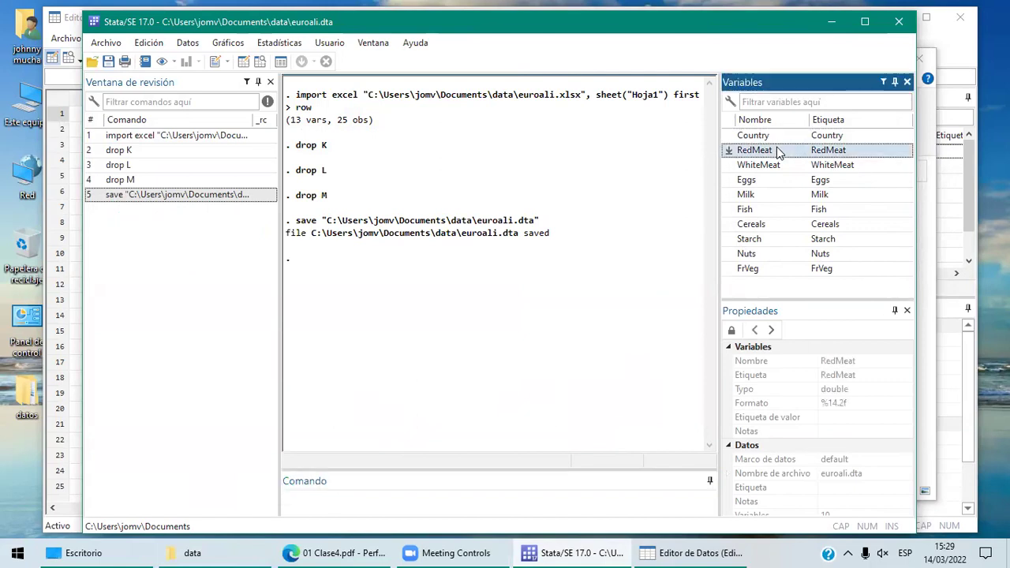
pyautogui.click(765, 198)
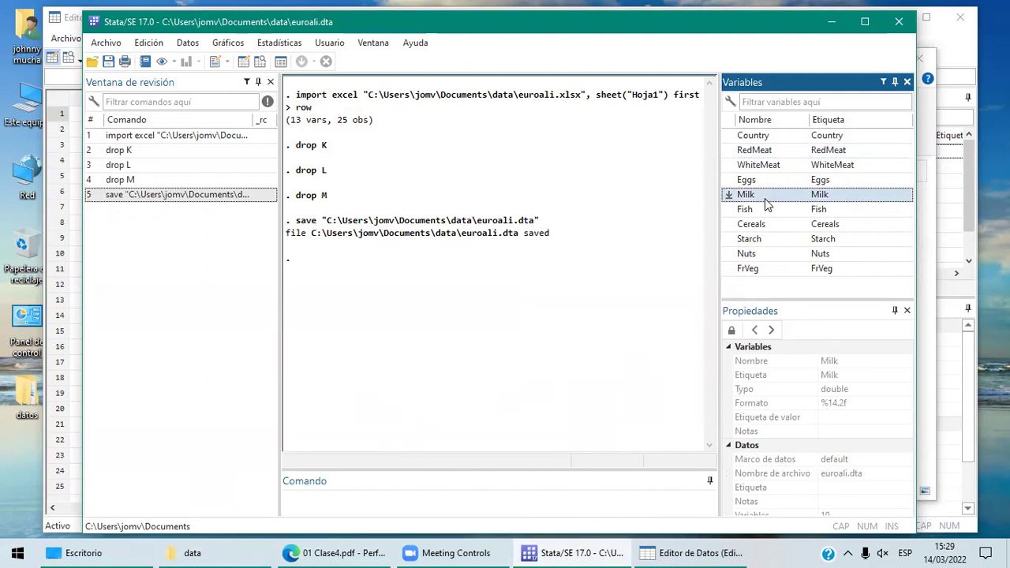
pyautogui.click(401, 496)
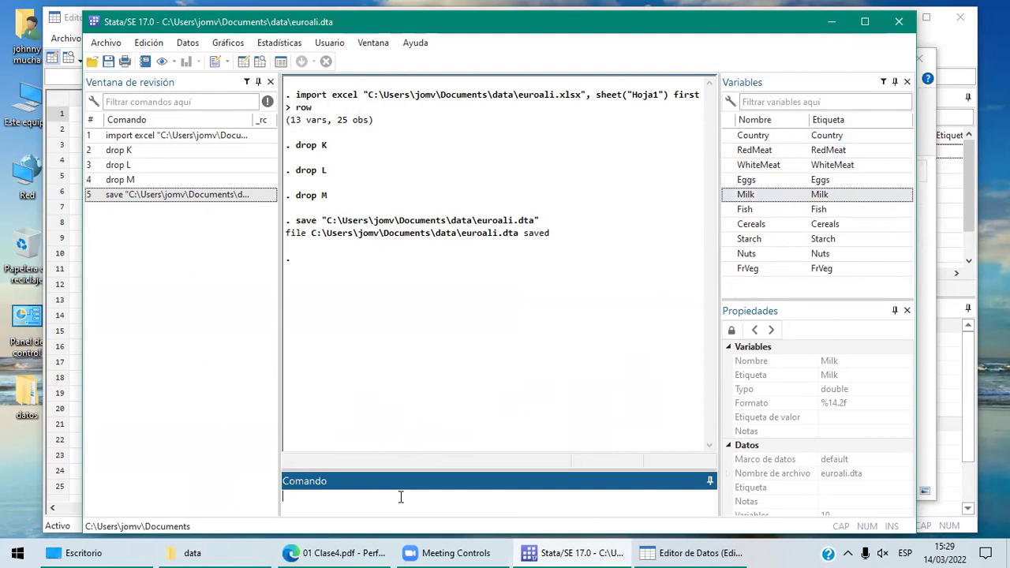
pyautogui.write('code')
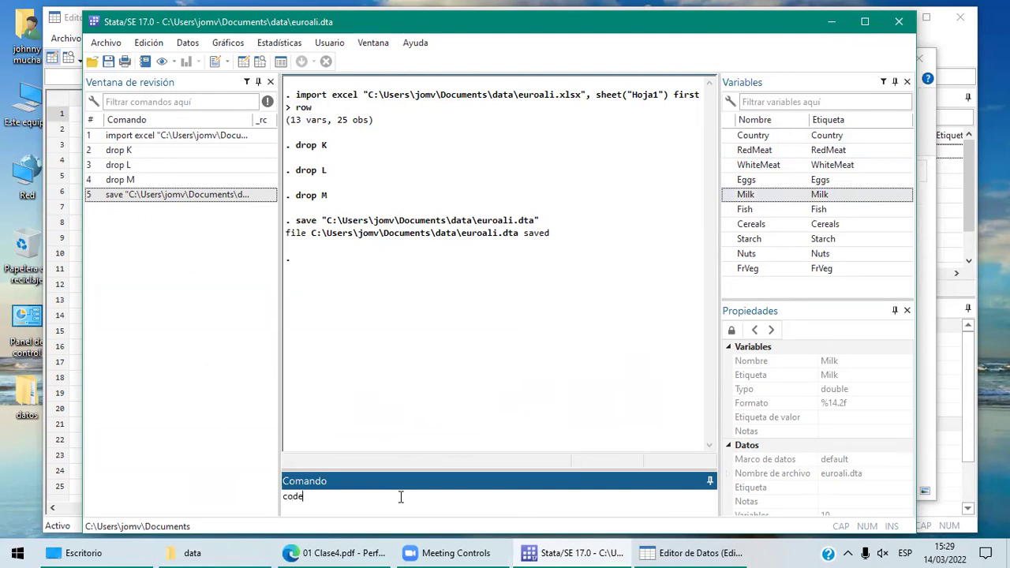
pyautogui.write('book Milk')
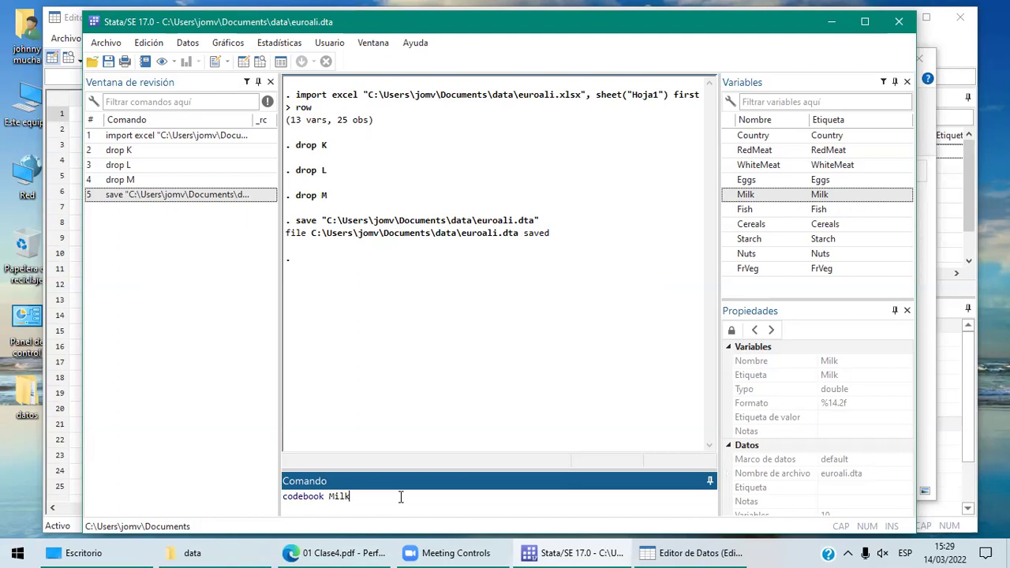
pyautogui.press('Return')
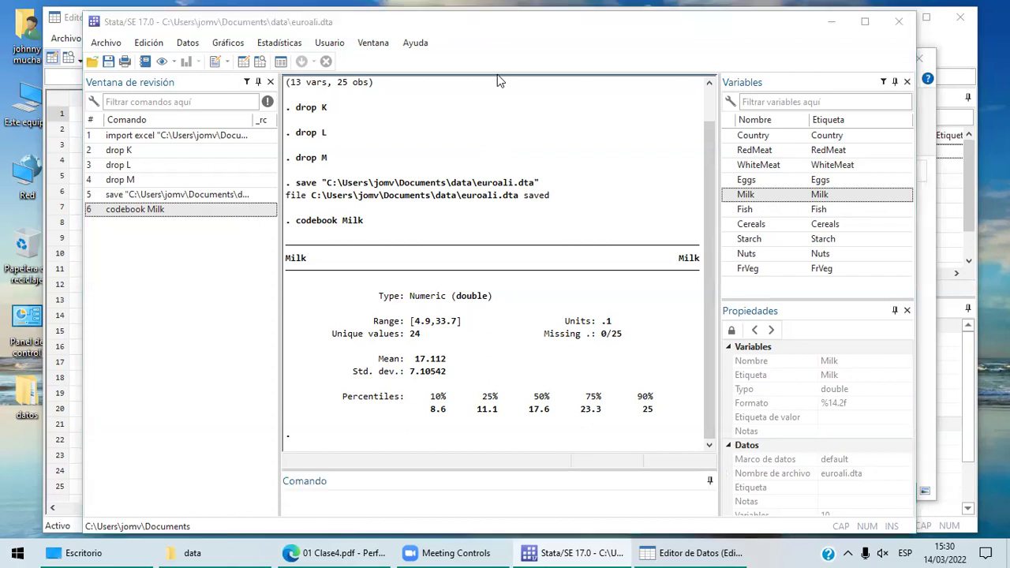
pyautogui.click(354, 502)
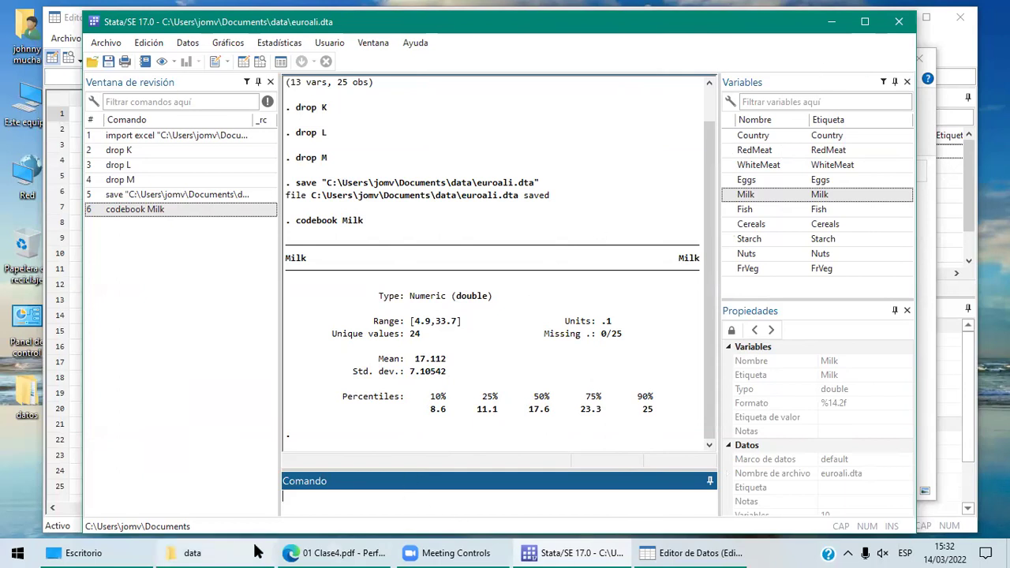
# Switch to 01 Clase4.pdf in Edge and read on to the slide about importing SPSS data on page 4
pyautogui.click(345, 552)
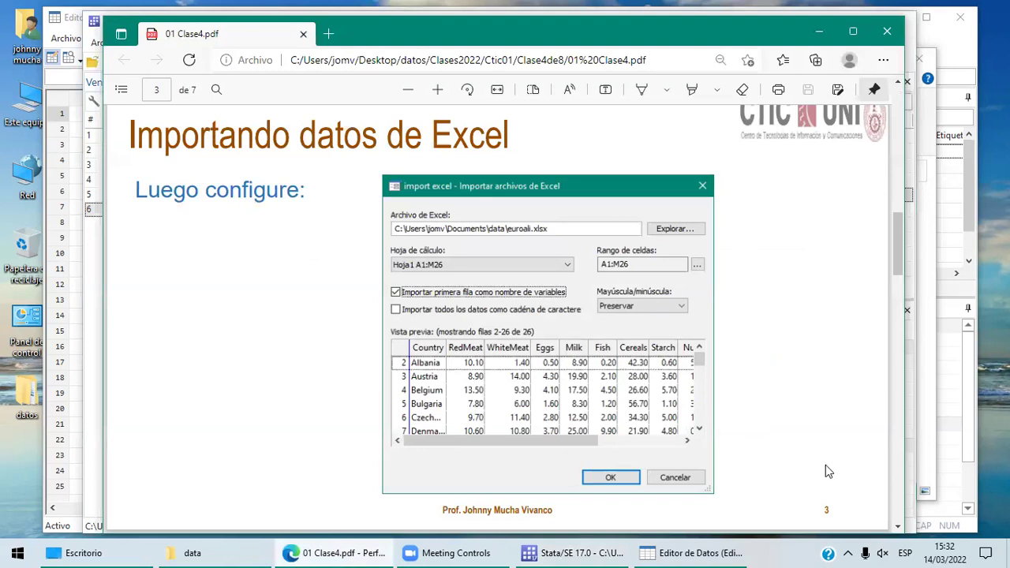
pyautogui.click(899, 528)
pyautogui.click(899, 527)
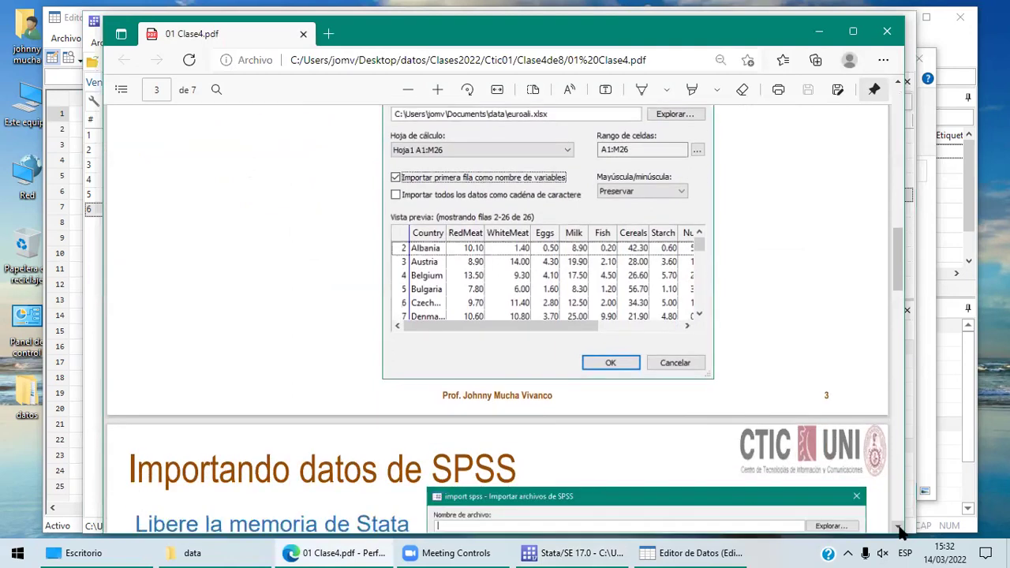
pyautogui.click(899, 528)
pyautogui.click(899, 528)
pyautogui.click(899, 528)
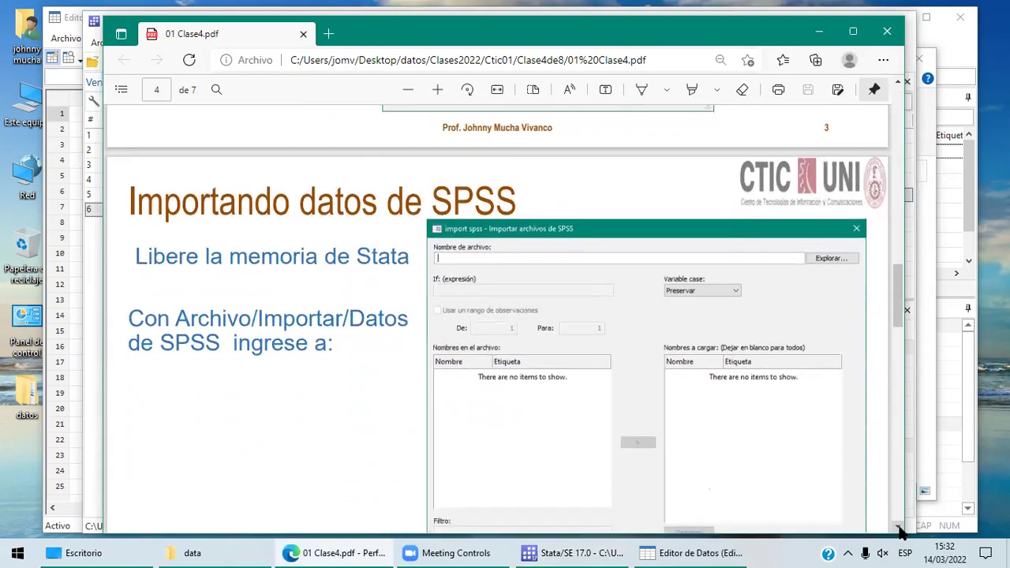
pyautogui.click(899, 528)
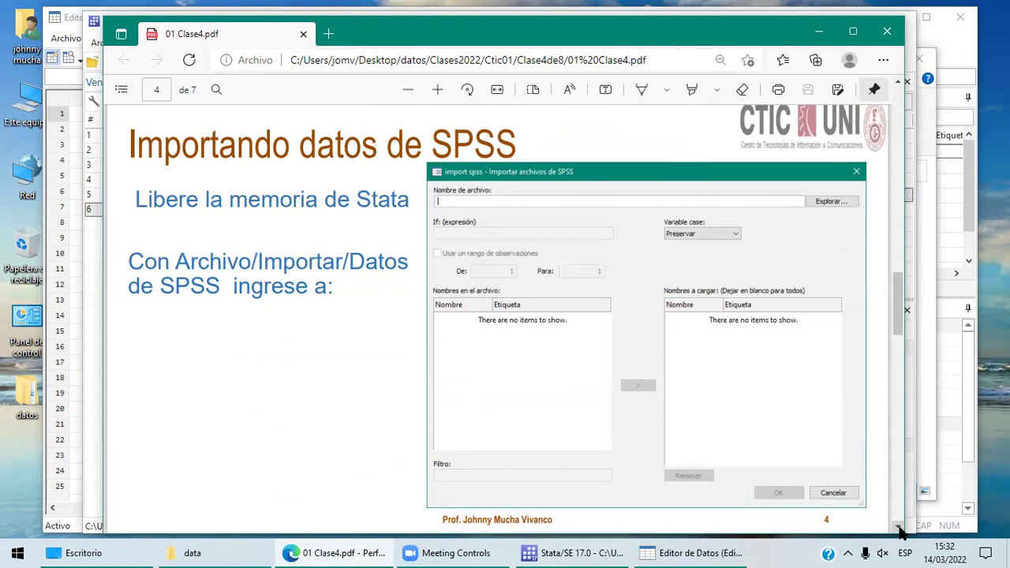
# Return to Stata and free its memory of the euroali dataset with the clear command
pyautogui.moveTo(600, 551)
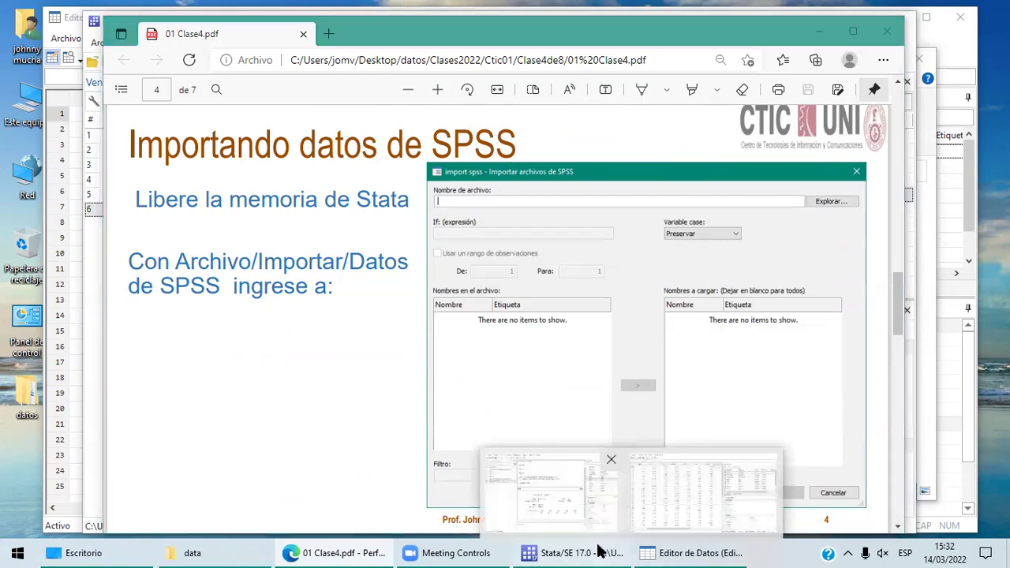
pyautogui.click(549, 492)
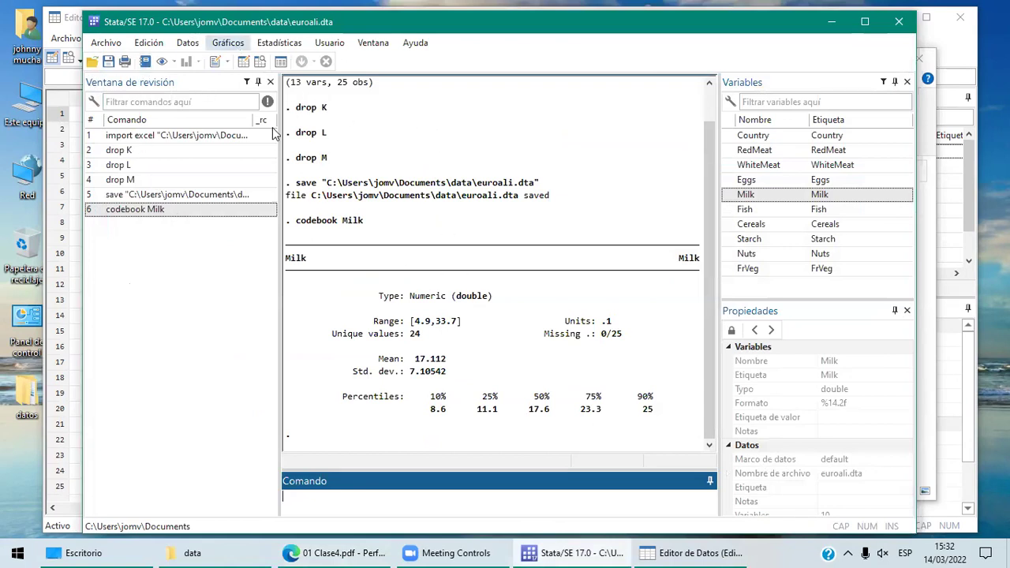
pyautogui.click(189, 552)
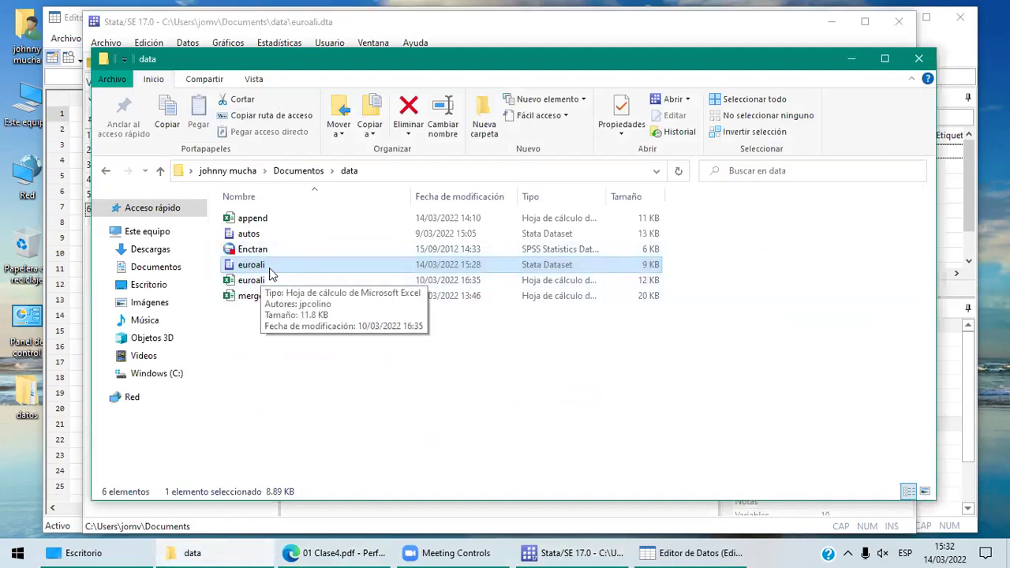
pyautogui.click(576, 553)
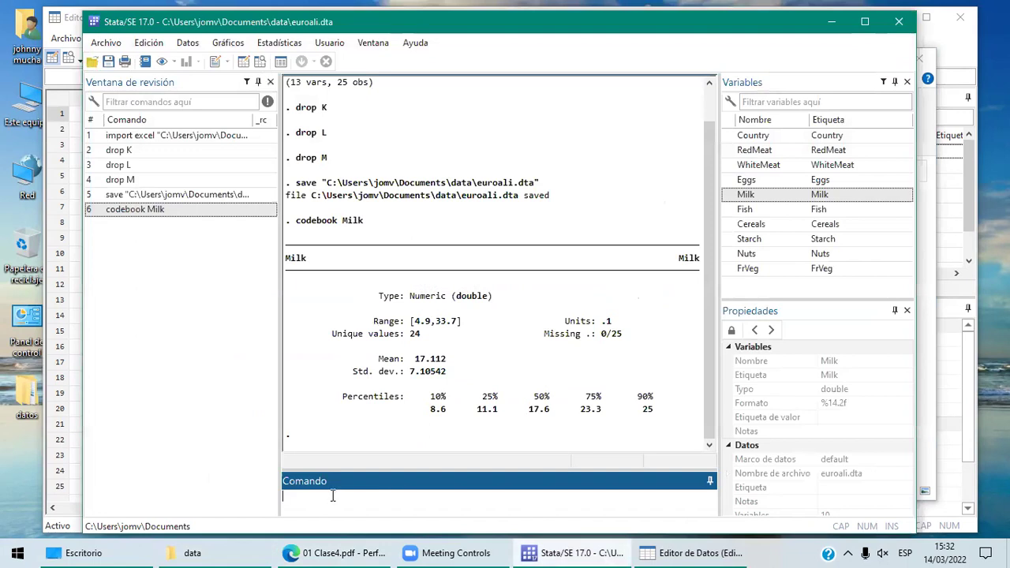
pyautogui.write('clear')
pyautogui.press('Return')
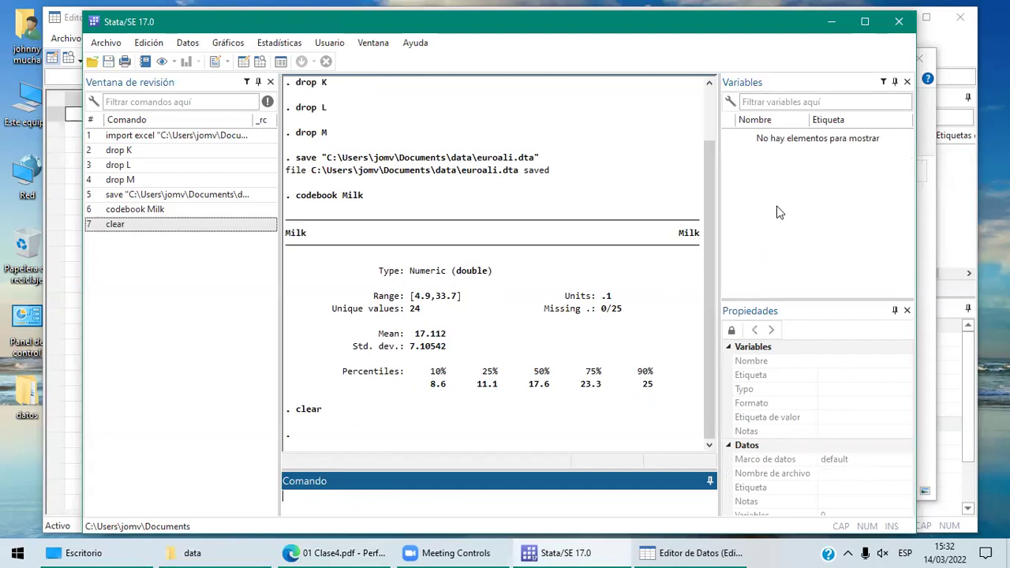
# Clear the contents of the Results window and check that the Data Editor holds no data
pyautogui.click(148, 42)
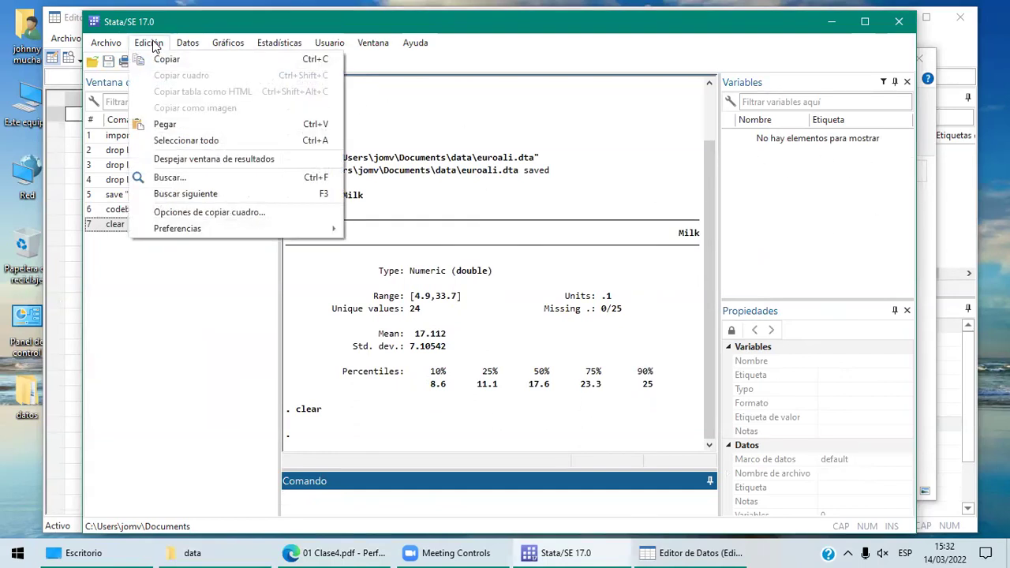
pyautogui.click(207, 159)
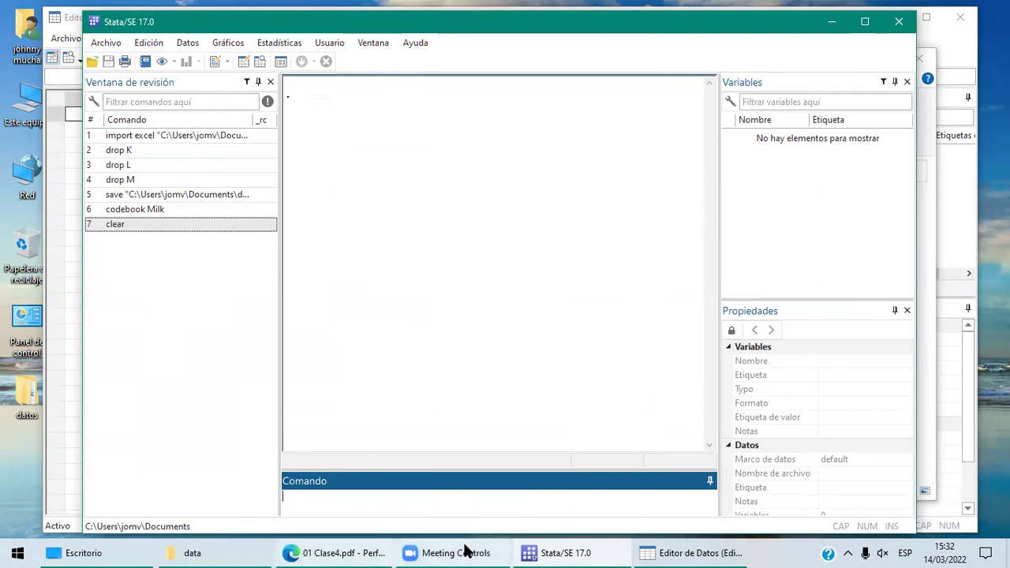
pyautogui.click(712, 550)
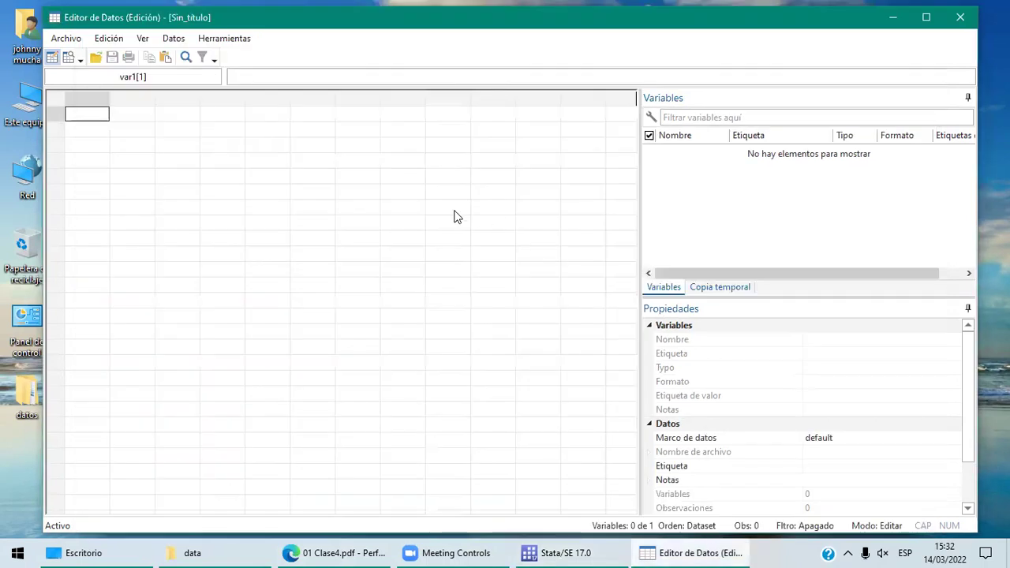
pyautogui.click(567, 551)
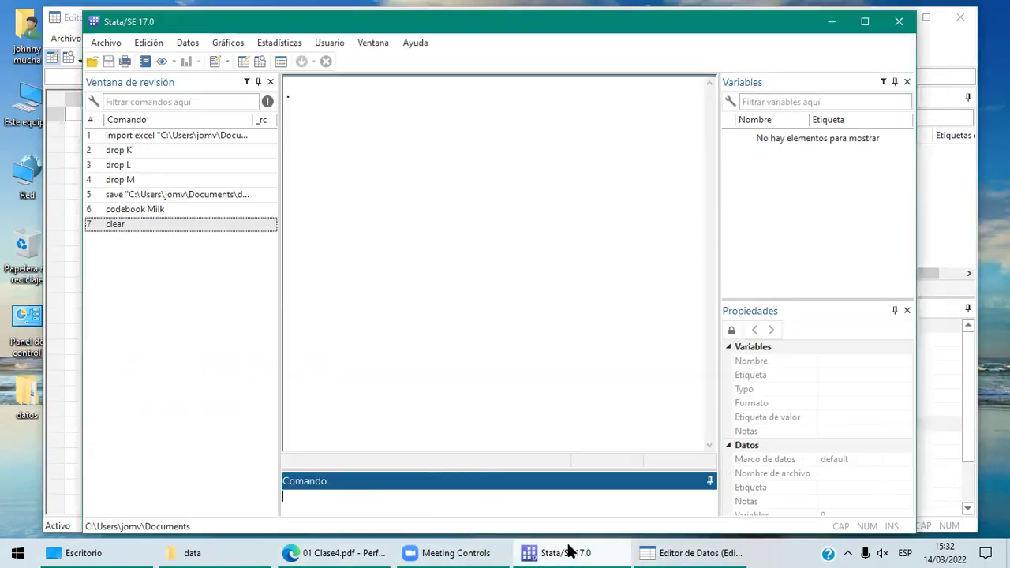
# Review the SPSS import slide in 01 Clase4.pdf and locate the Enctran SPSS file in the data folder
pyautogui.click(353, 553)
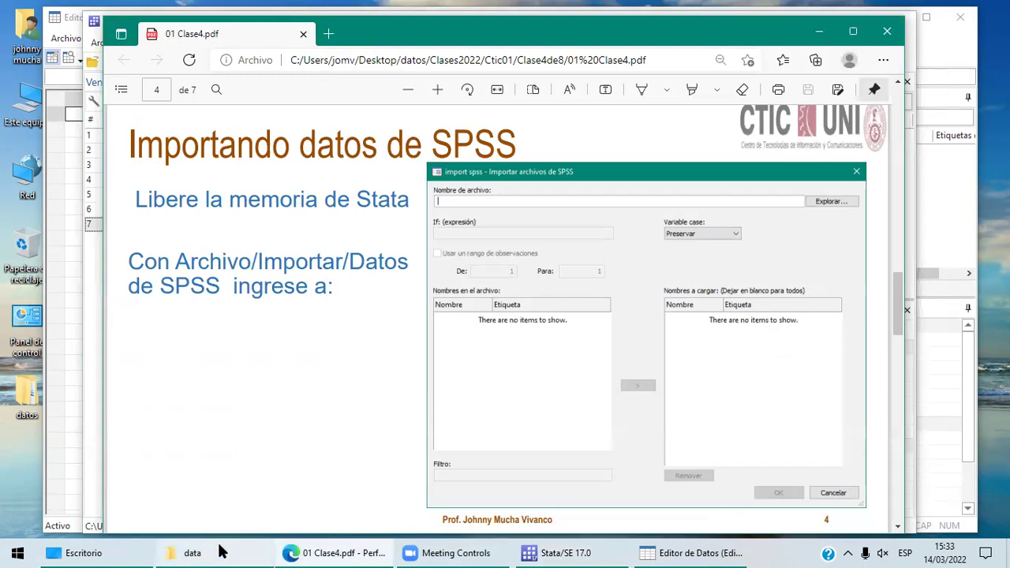
pyautogui.click(243, 552)
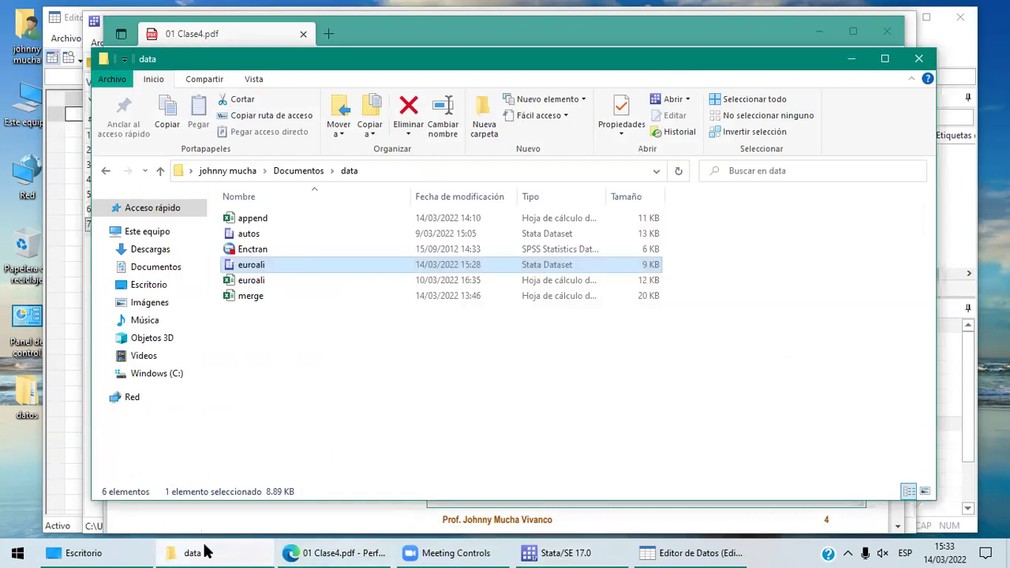
pyautogui.click(269, 251)
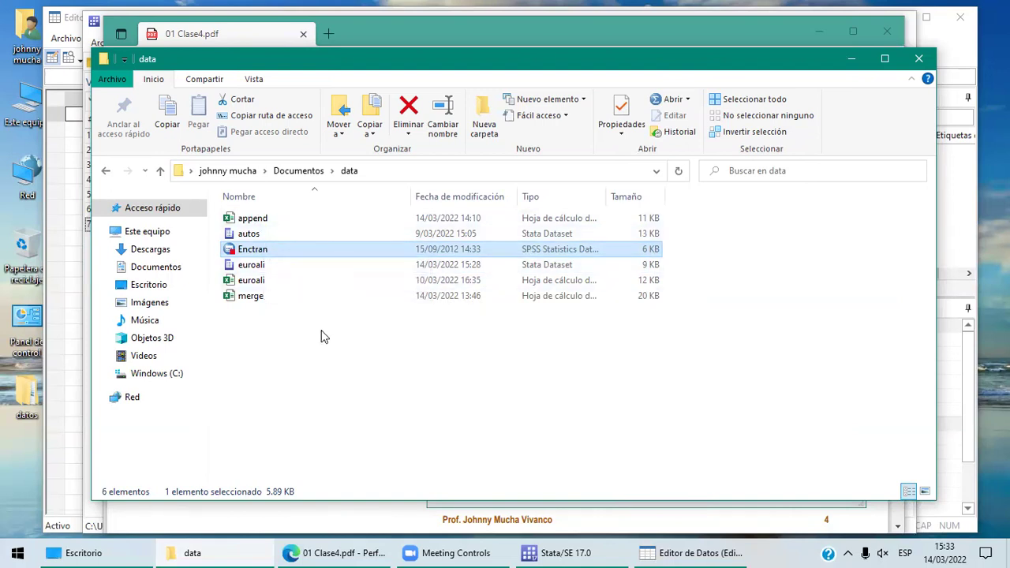
pyautogui.click(321, 337)
pyautogui.click(254, 251)
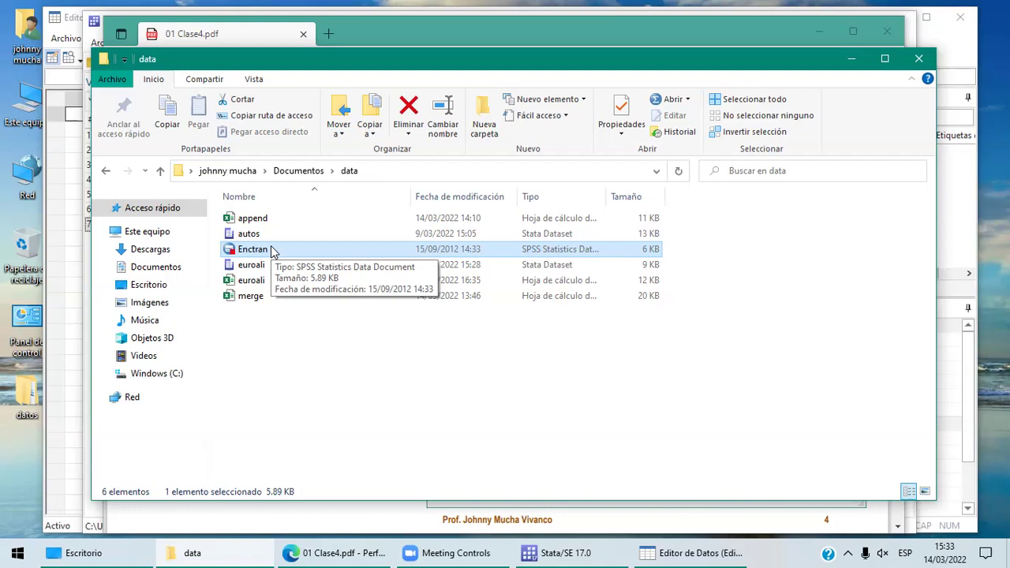
pyautogui.click(259, 344)
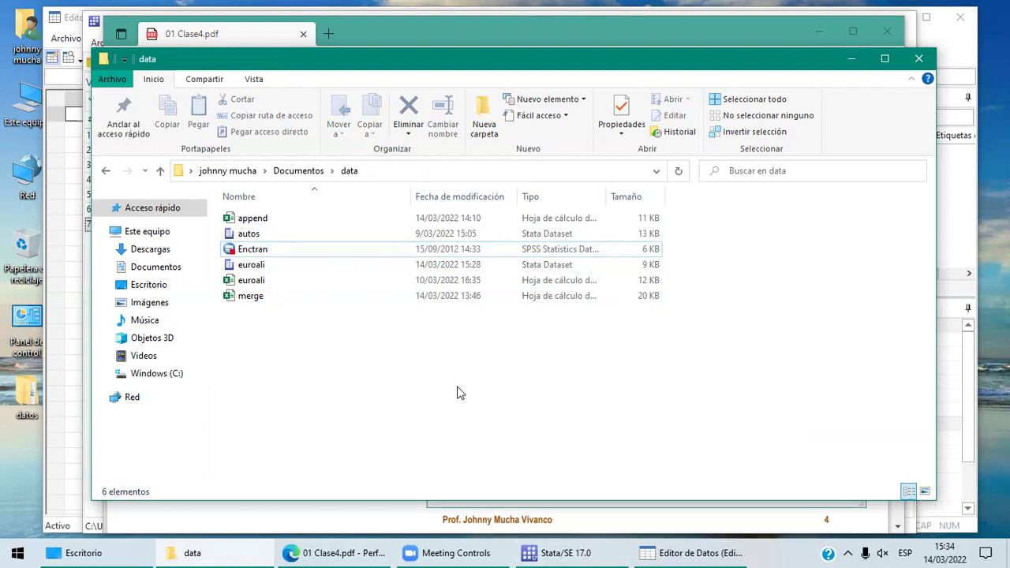
pyautogui.click(267, 249)
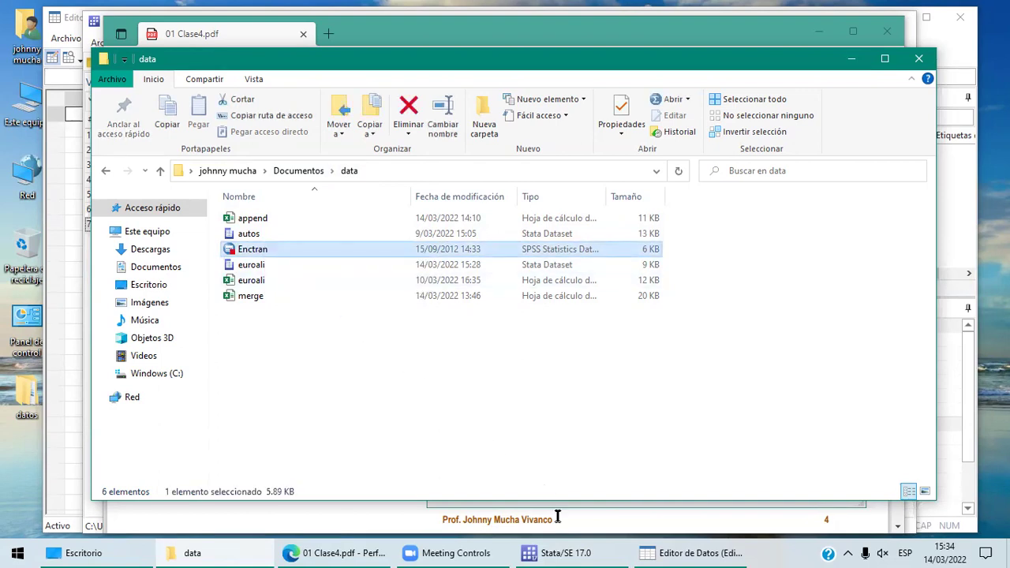
# Return to Stata and choose Enctran.sav from the Documents data folder as the source for an SPSS data import
pyautogui.click(571, 550)
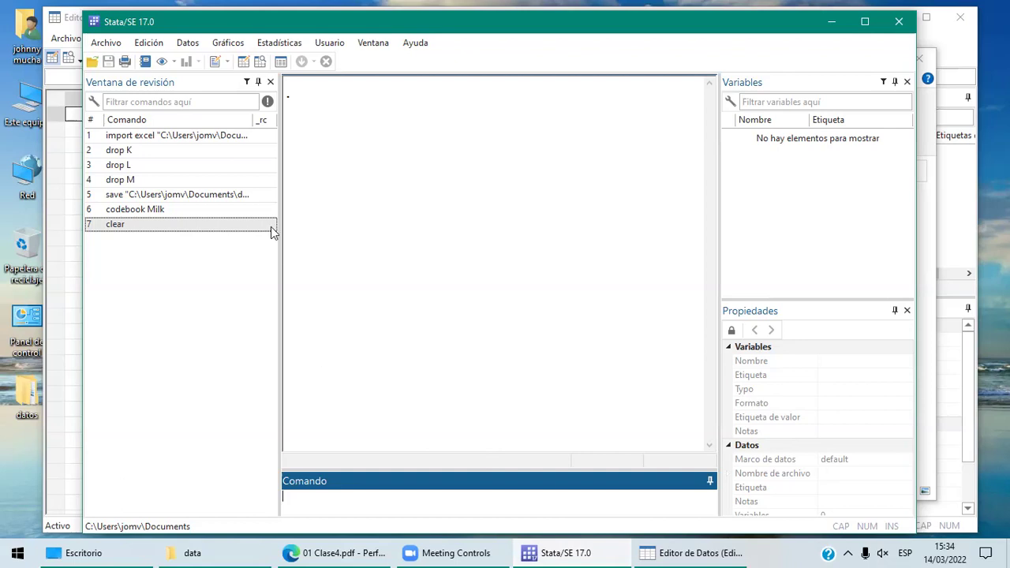
pyautogui.click(105, 42)
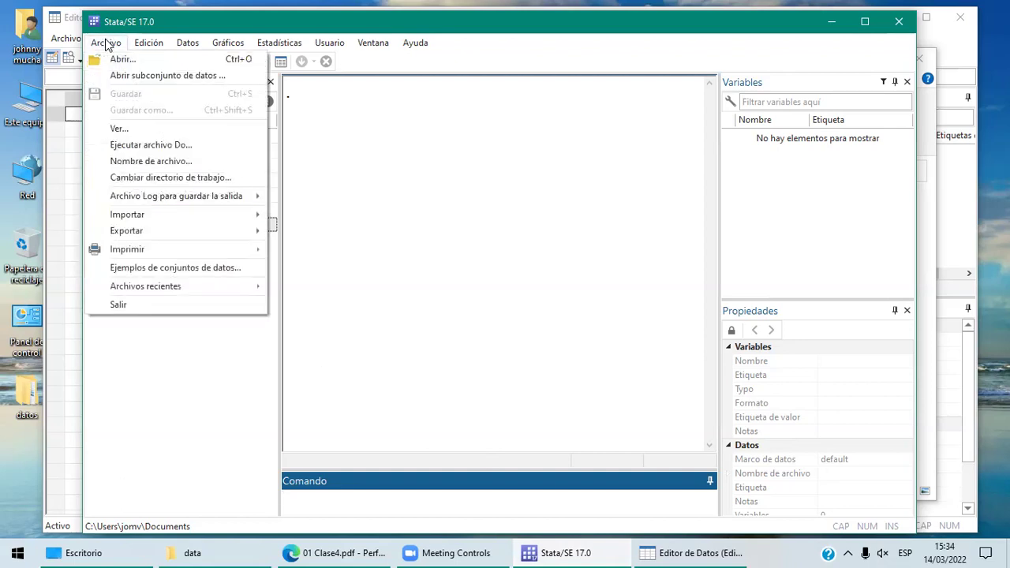
pyautogui.moveTo(166, 221)
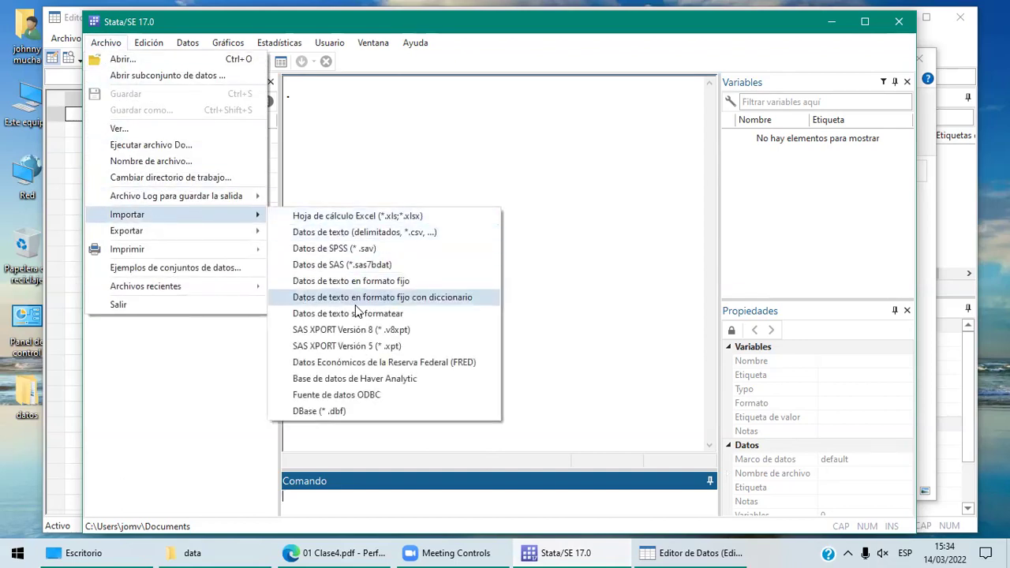
pyautogui.click(386, 252)
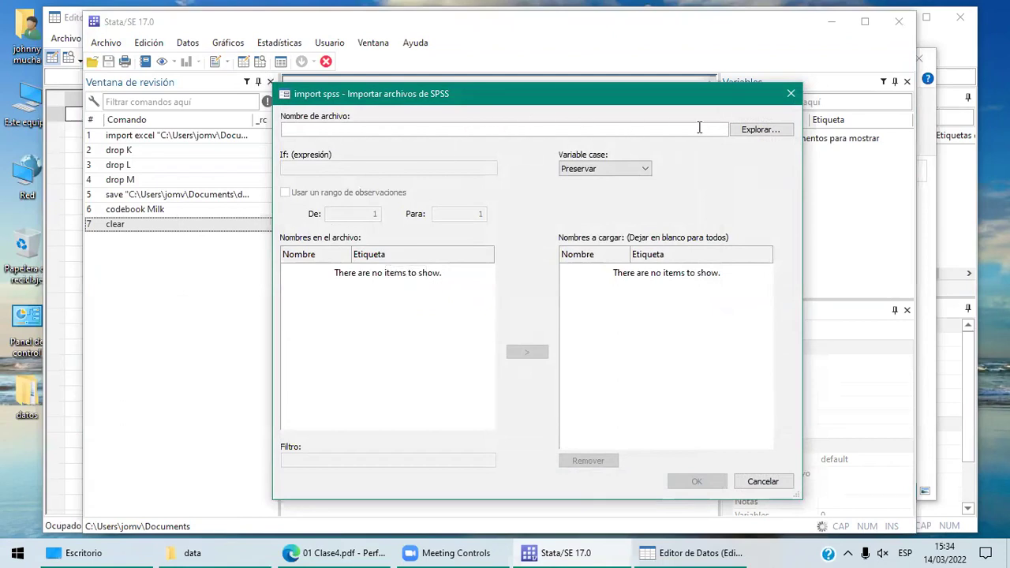
pyautogui.click(758, 130)
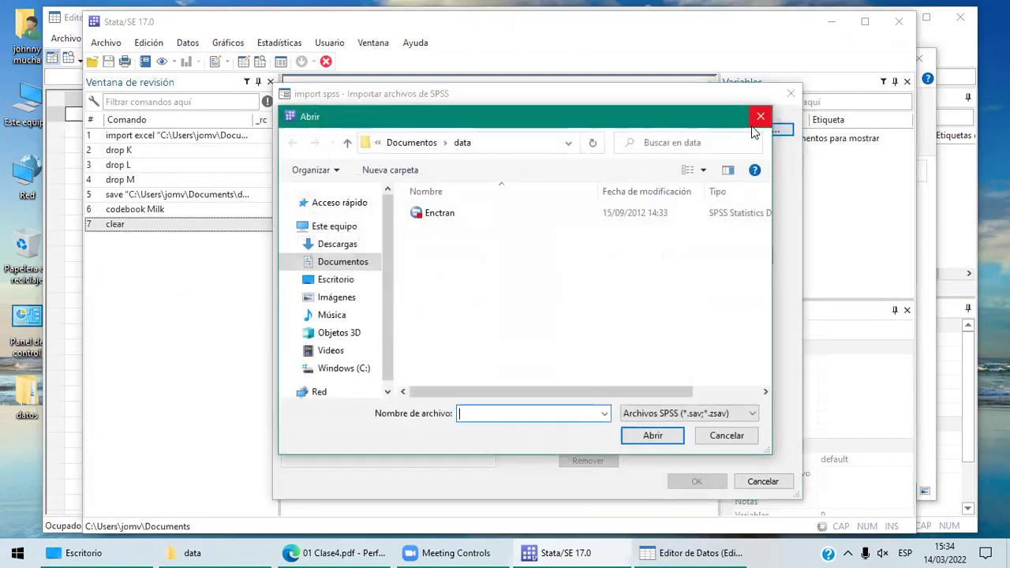
pyautogui.click(487, 145)
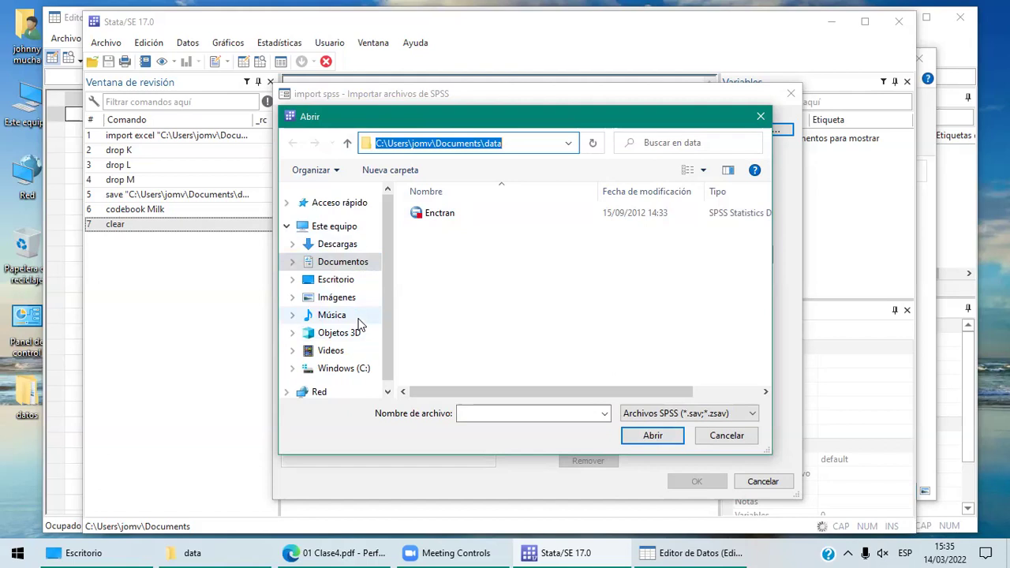
pyautogui.click(528, 273)
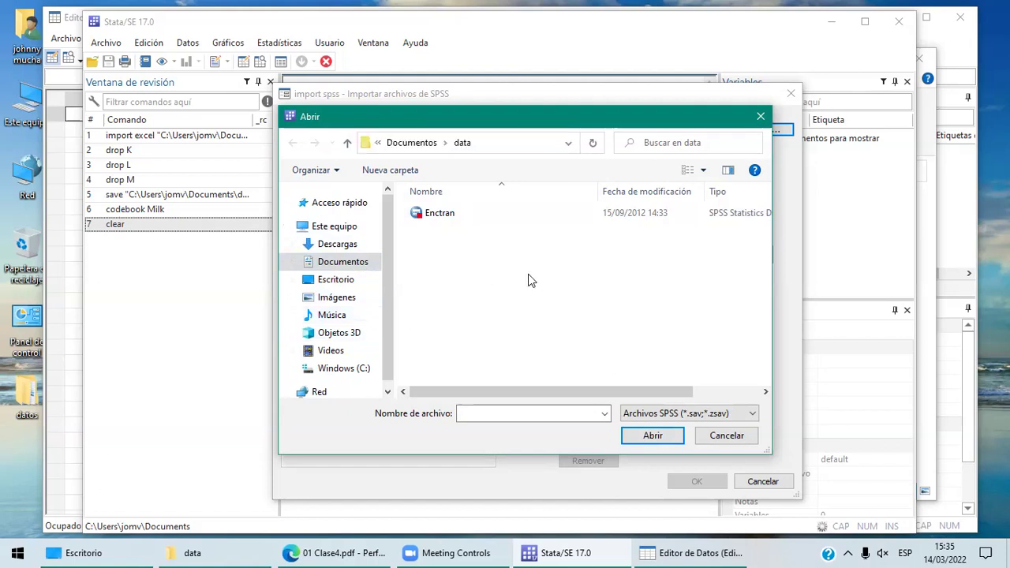
pyautogui.click(496, 143)
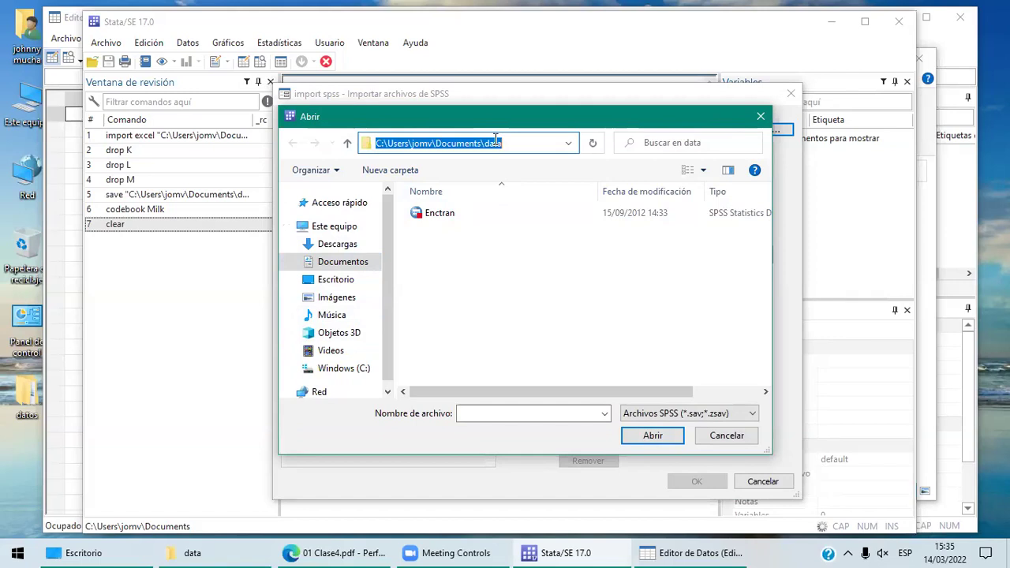
pyautogui.click(440, 213)
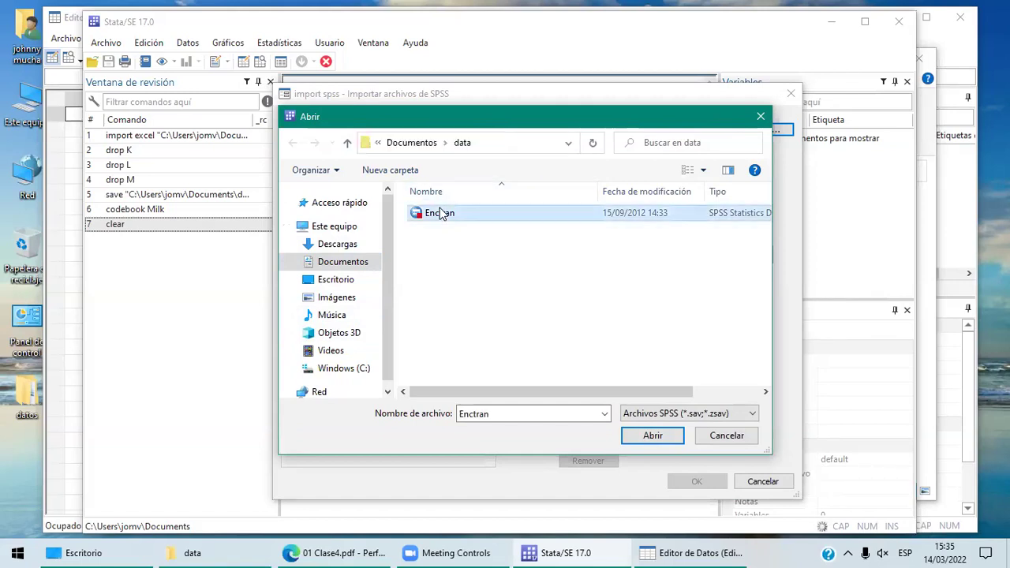
pyautogui.click(644, 435)
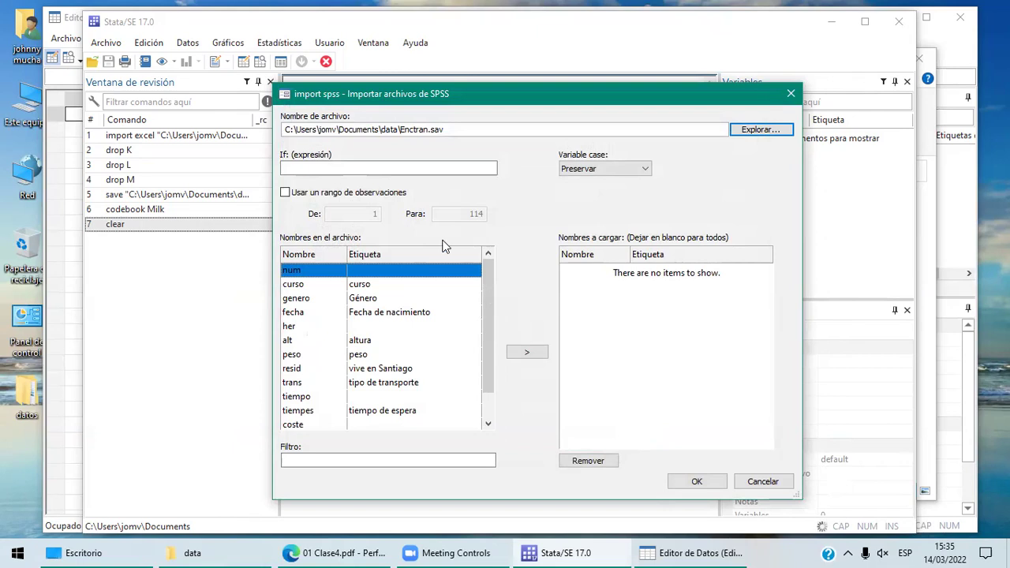
# Review the import's filter options and the names and labels of the variables in the Enctran file
pyautogui.click(317, 168)
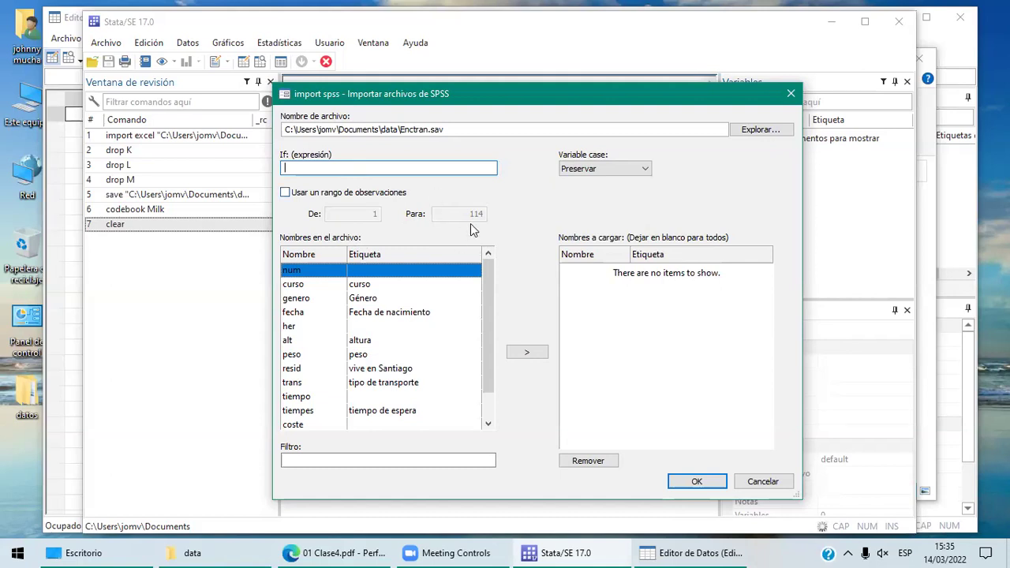
pyautogui.click(311, 300)
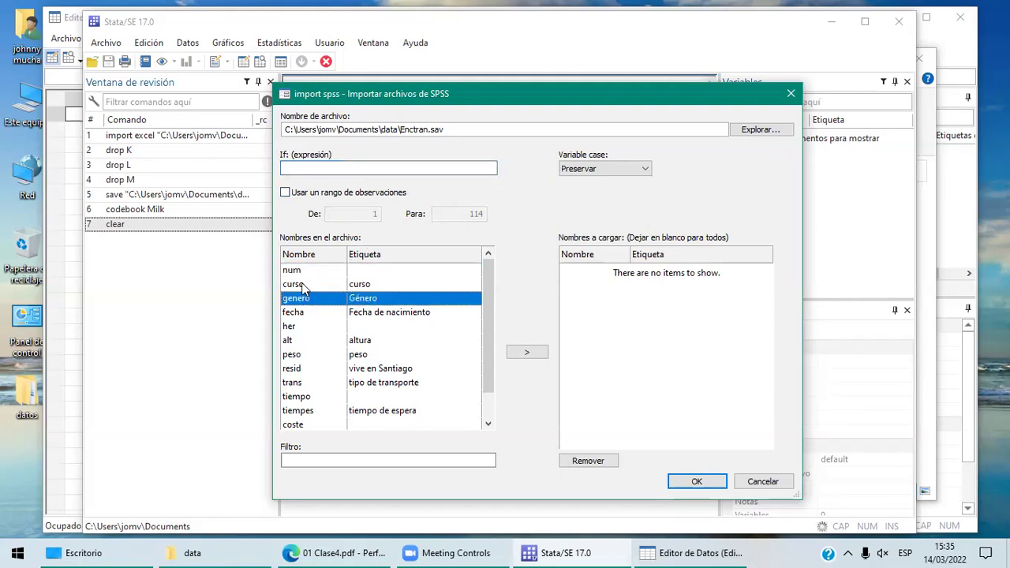
pyautogui.click(296, 272)
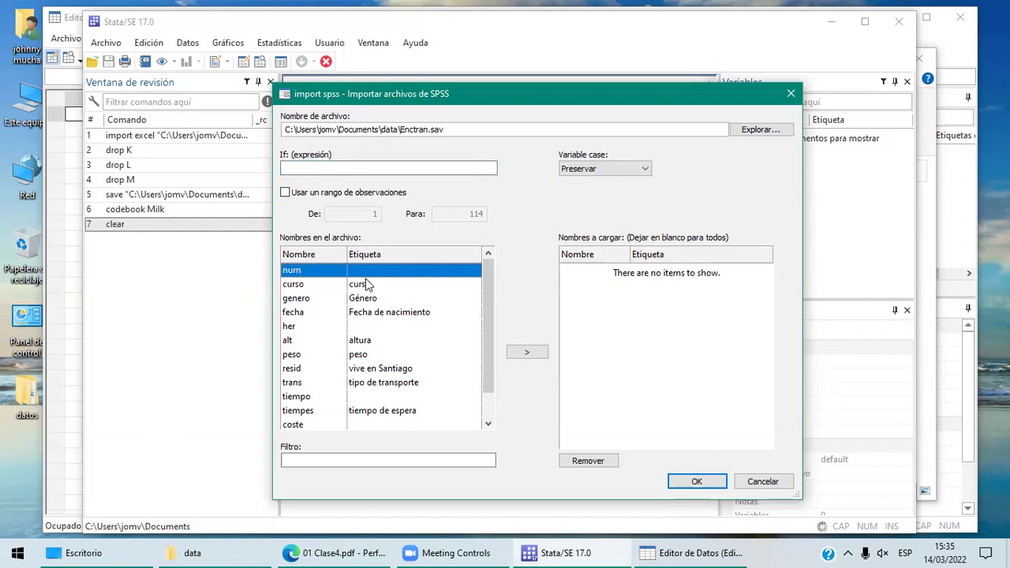
pyautogui.click(301, 288)
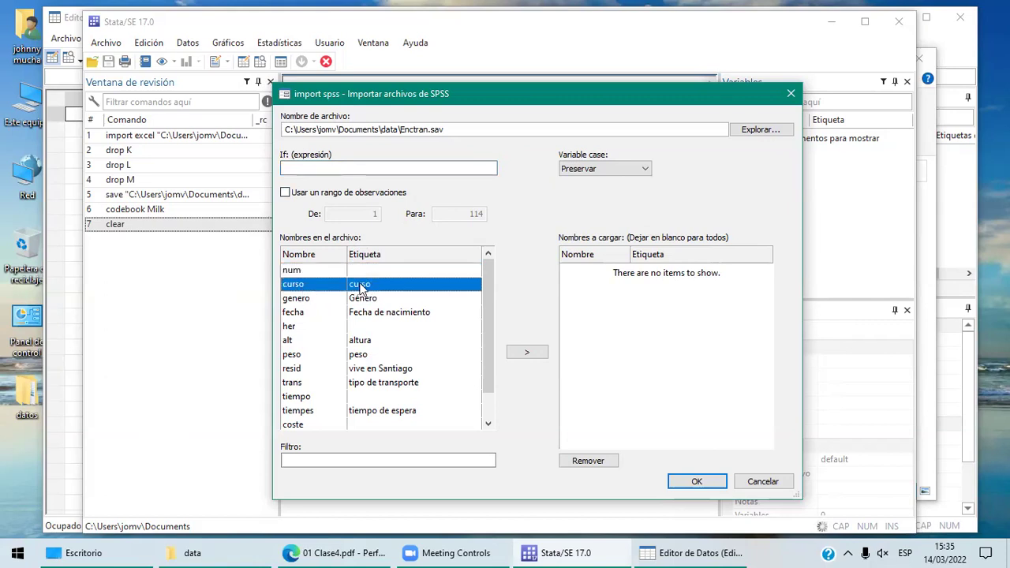
pyautogui.click(310, 300)
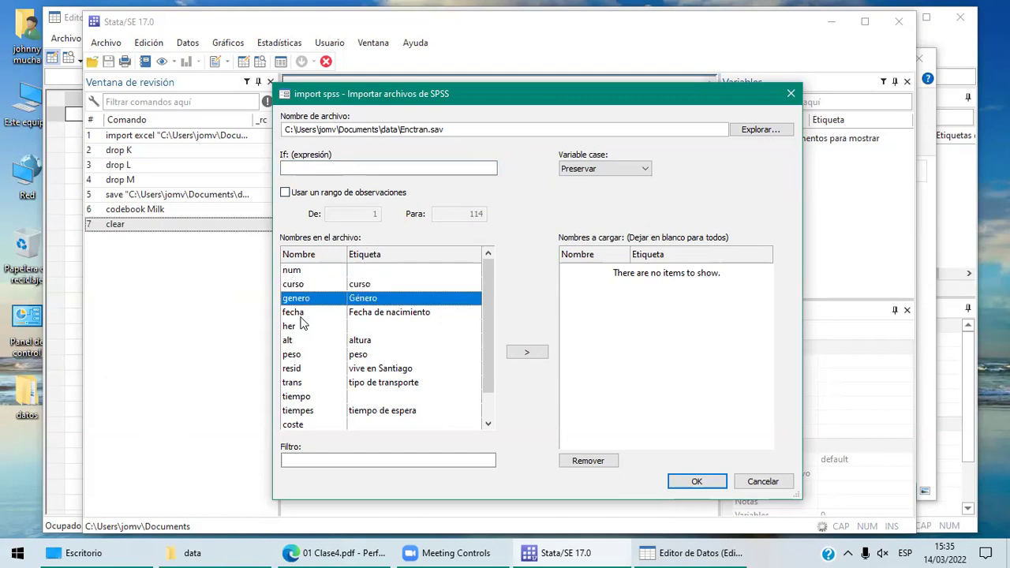
pyautogui.click(299, 313)
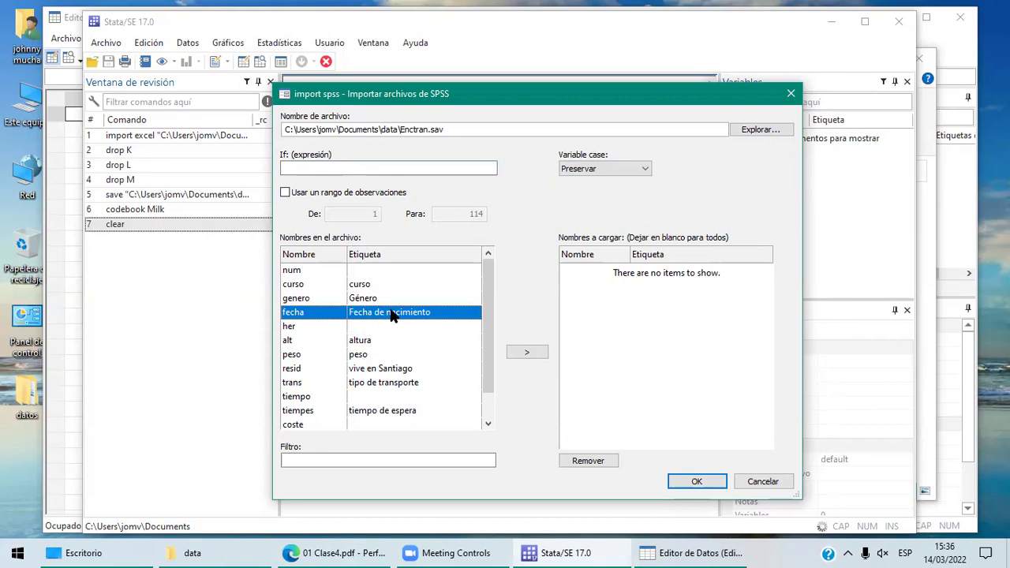
pyautogui.click(304, 342)
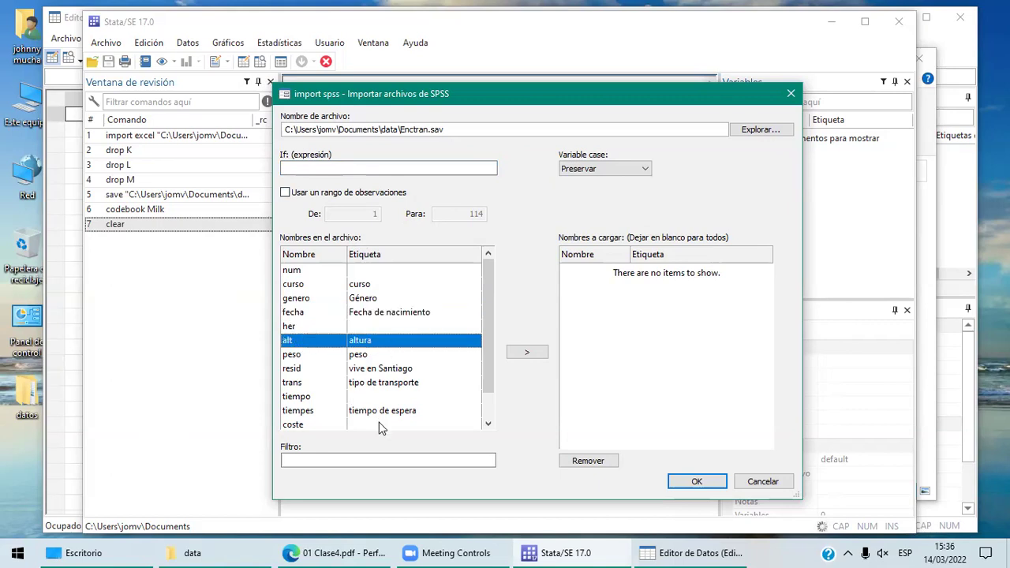
# Add the variables num, alt and peso to the list of variables to load
pyautogui.click(308, 271)
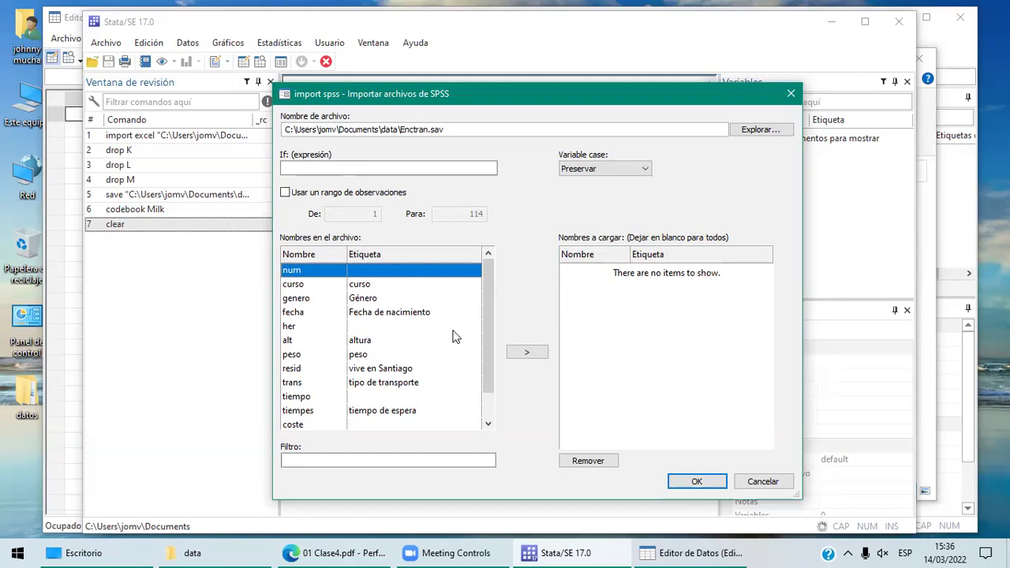
pyautogui.click(526, 351)
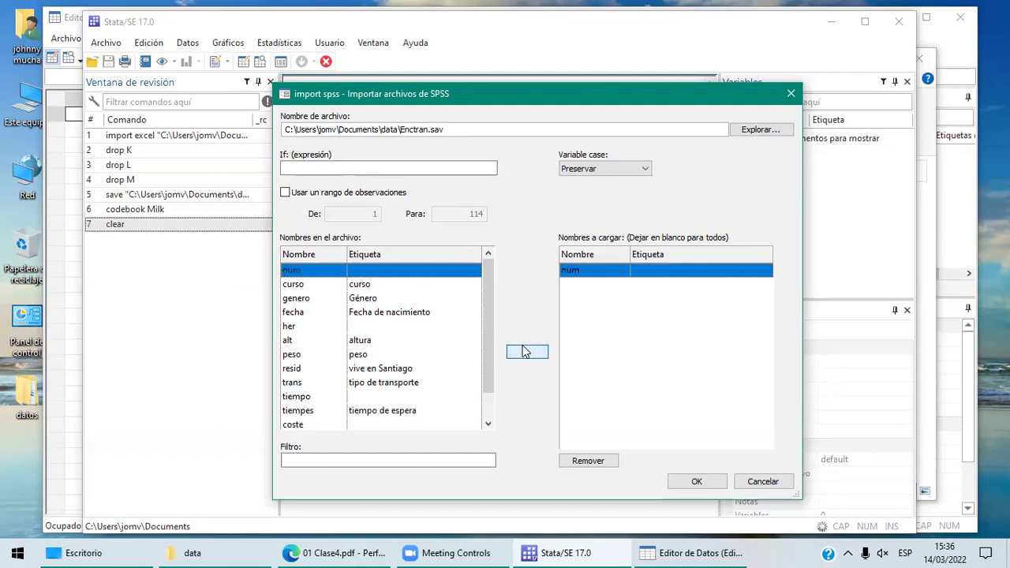
pyautogui.click(292, 339)
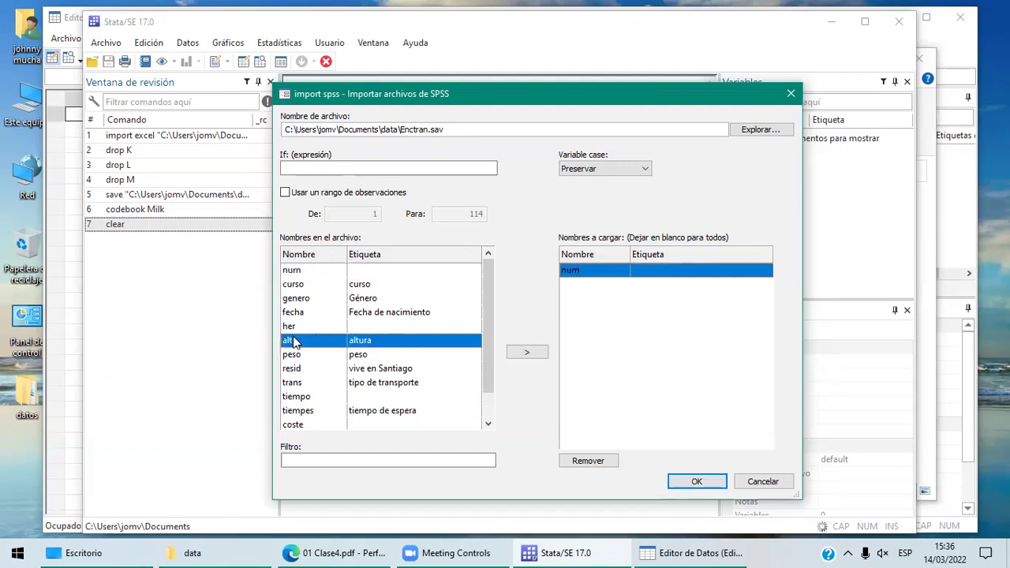
pyautogui.click(521, 351)
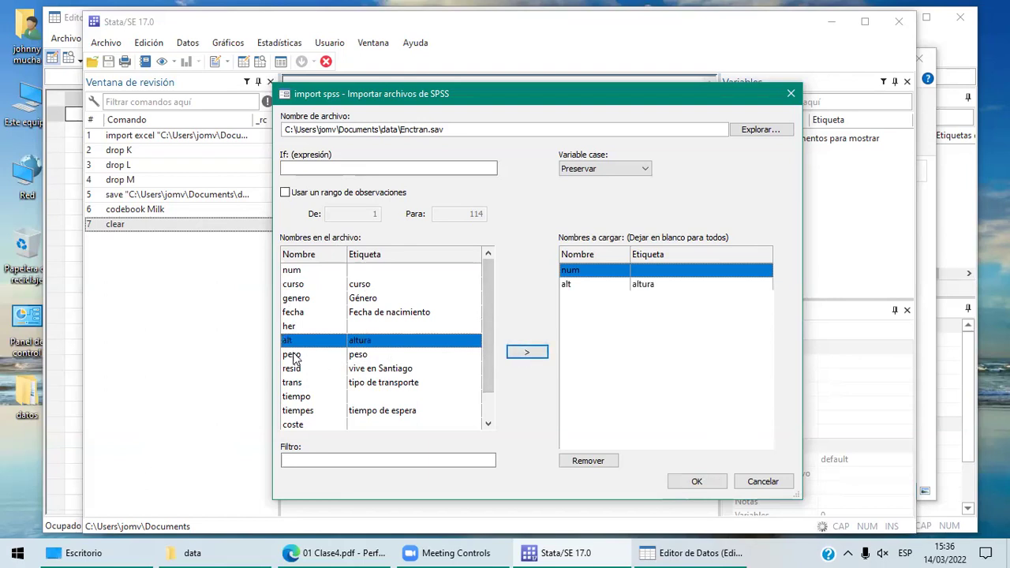
pyautogui.click(292, 355)
pyautogui.click(527, 354)
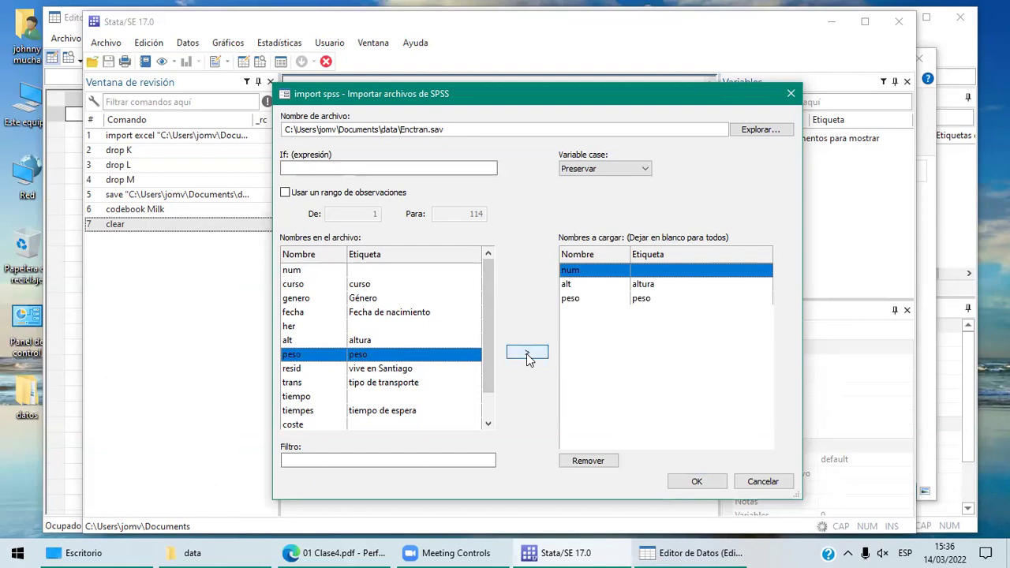
# Remove alt, num and peso from the list of variables to load
pyautogui.click(605, 287)
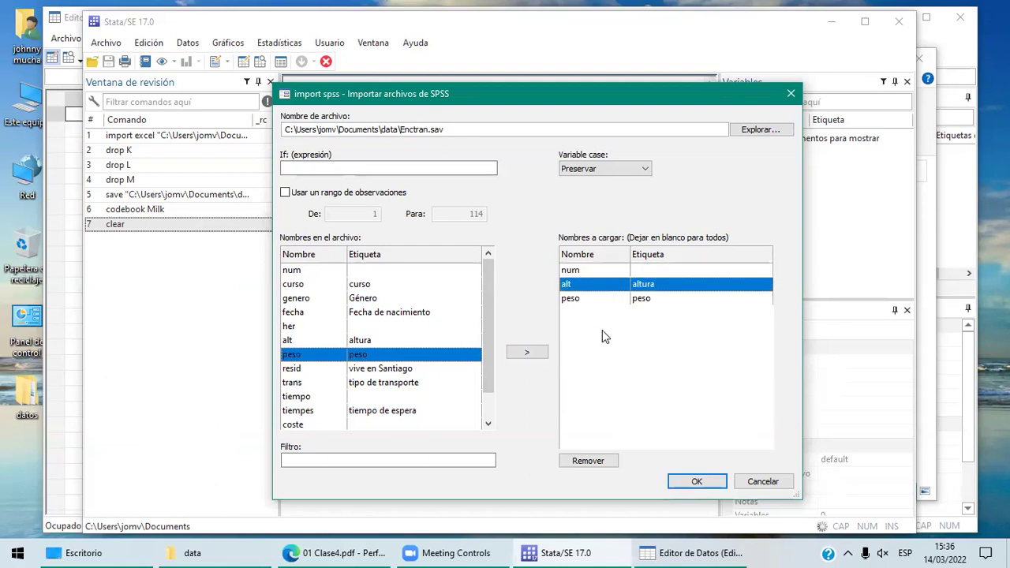
pyautogui.click(597, 460)
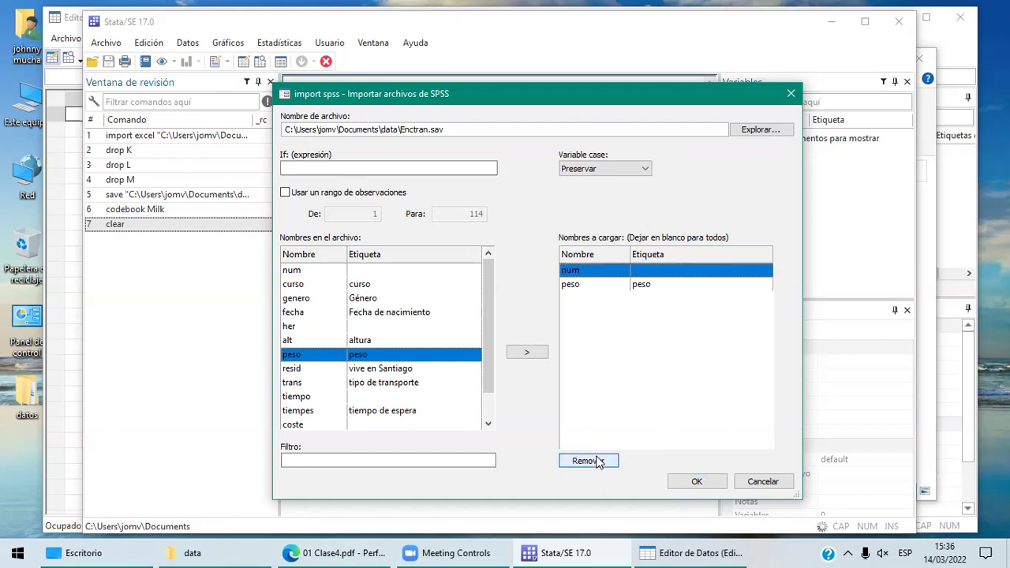
pyautogui.click(595, 463)
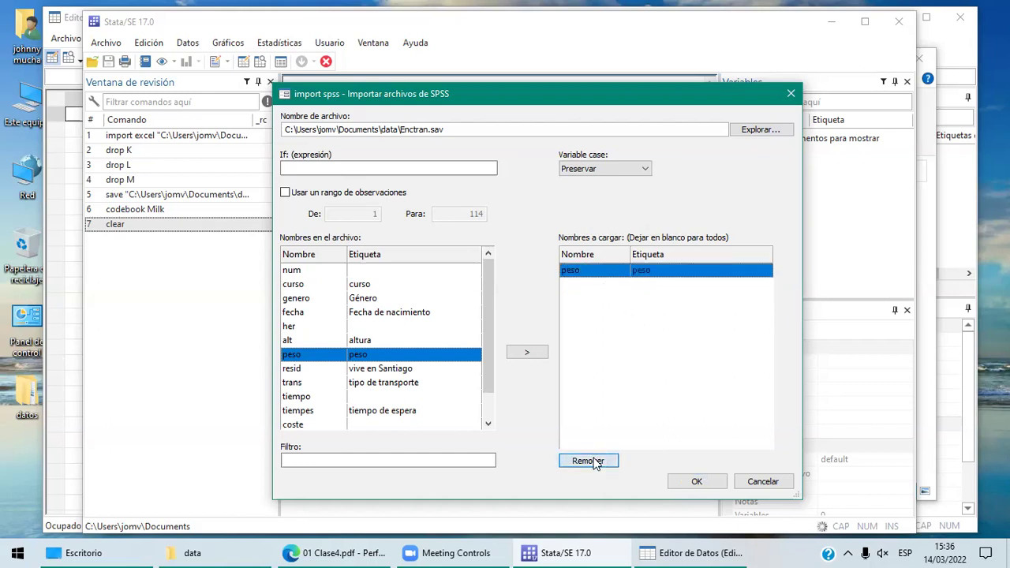
pyautogui.click(595, 271)
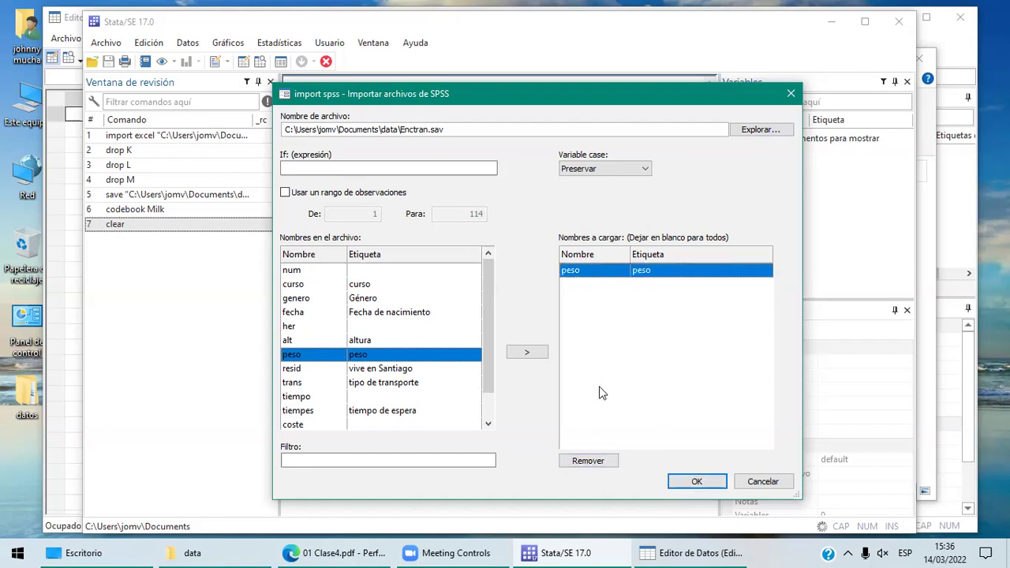
pyautogui.click(597, 462)
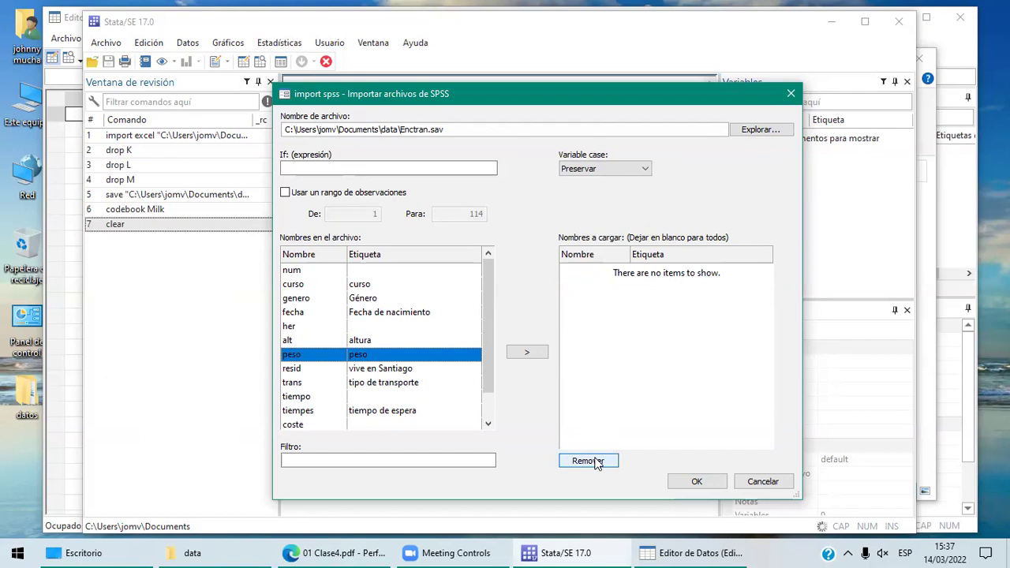
# Add all variables from num through vehiculo to the load list and import the Enctran SPSS data
pyautogui.click(316, 273)
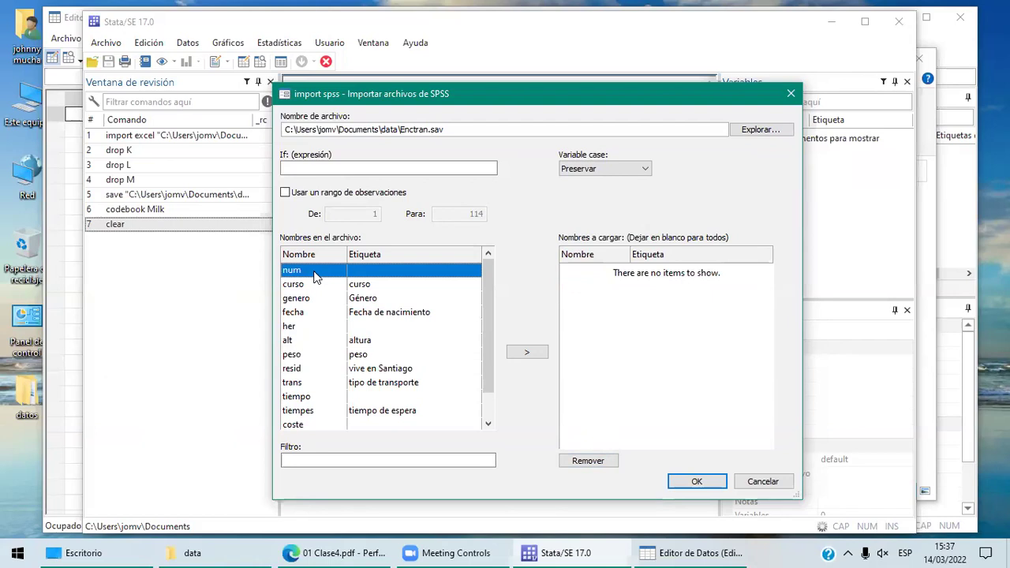
pyautogui.hotkey('shift', 'Down')
pyautogui.hotkey('shift', 'Down')
pyautogui.hotkey('shift', 'Down')
pyautogui.hotkey('shift', 'Down')
pyautogui.hotkey('shift', 'Down')
pyautogui.hotkey('shift', 'Down')
pyautogui.hotkey('shift', 'Down')
pyautogui.hotkey('shift', 'Down')
pyautogui.hotkey('shift', 'Down')
pyautogui.hotkey('shift', 'Down')
pyautogui.hotkey('shift', 'Down')
pyautogui.hotkey('shift', 'Down')
pyautogui.hotkey('shift', 'Down')
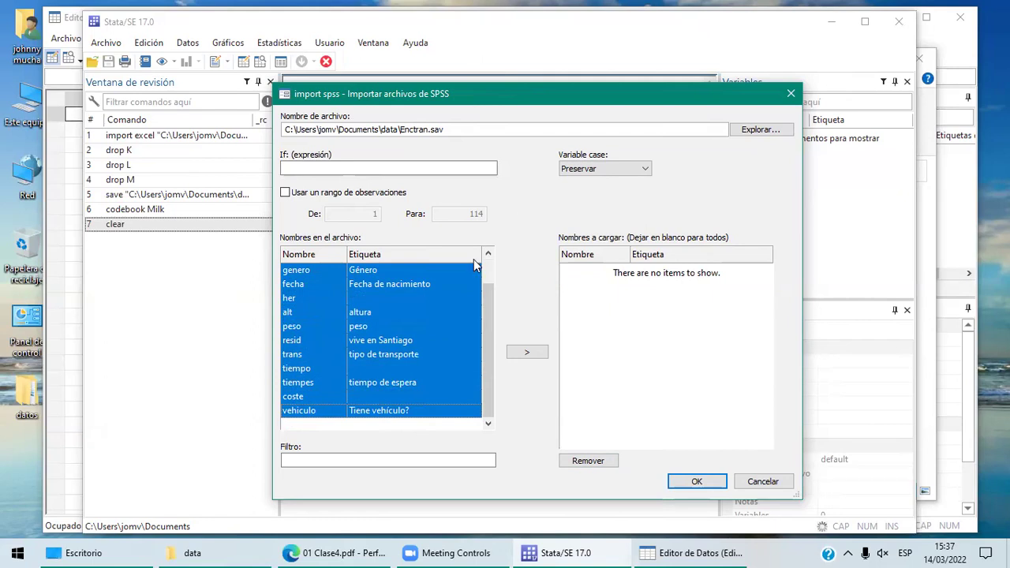
pyautogui.scroll(1, 490, 276)
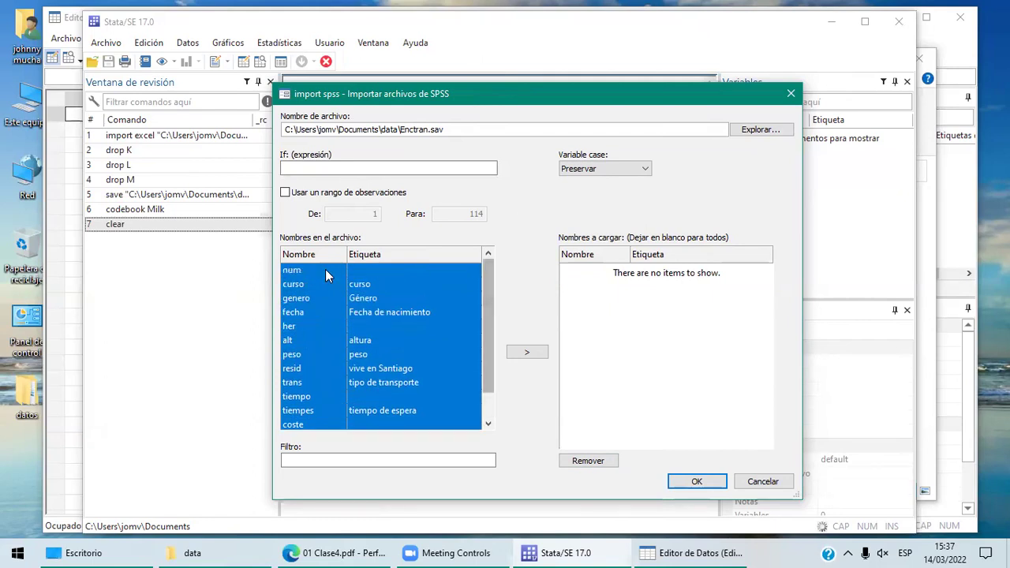
pyautogui.scroll(-1, 488, 424)
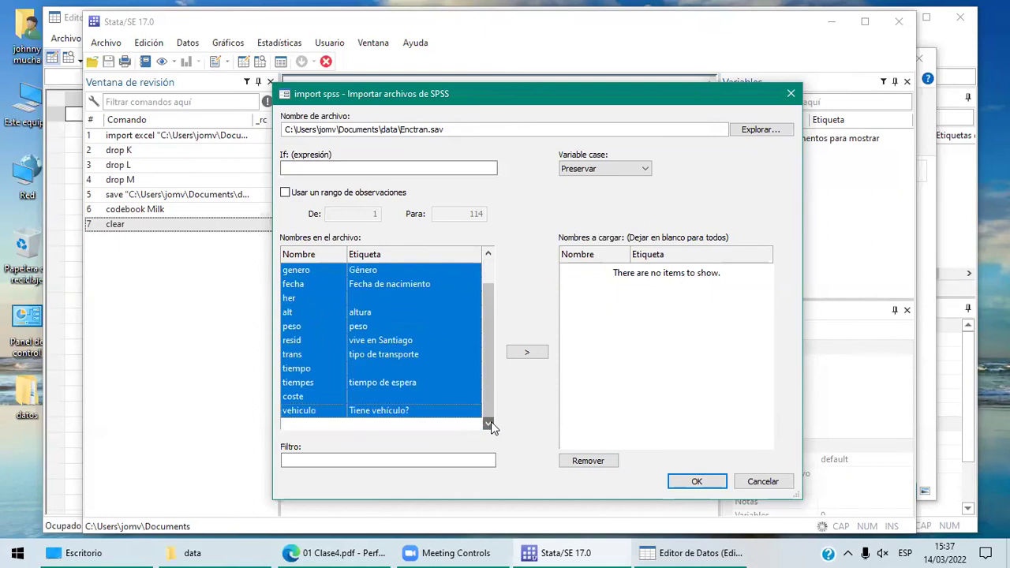
pyautogui.click(527, 354)
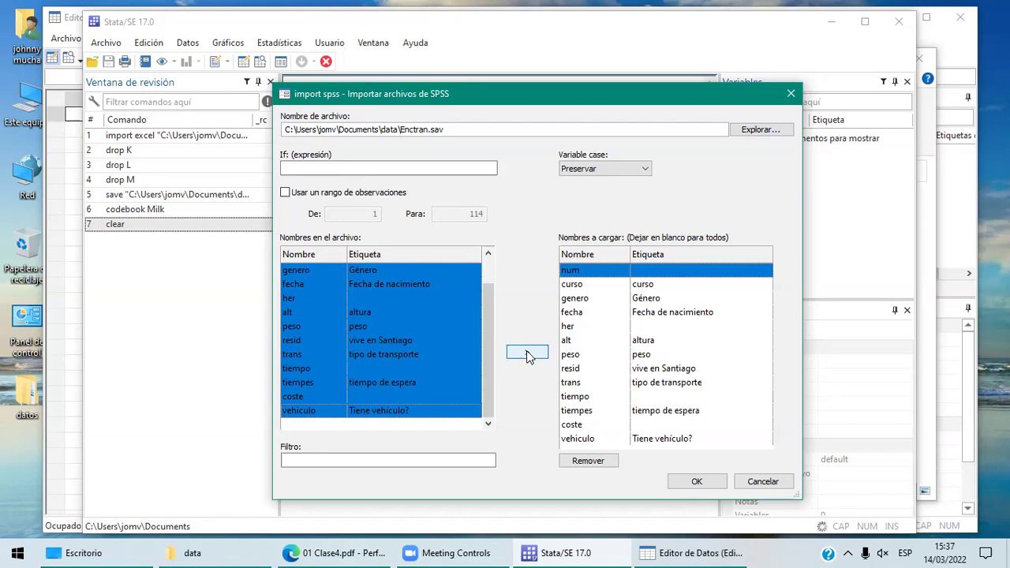
pyautogui.click(697, 481)
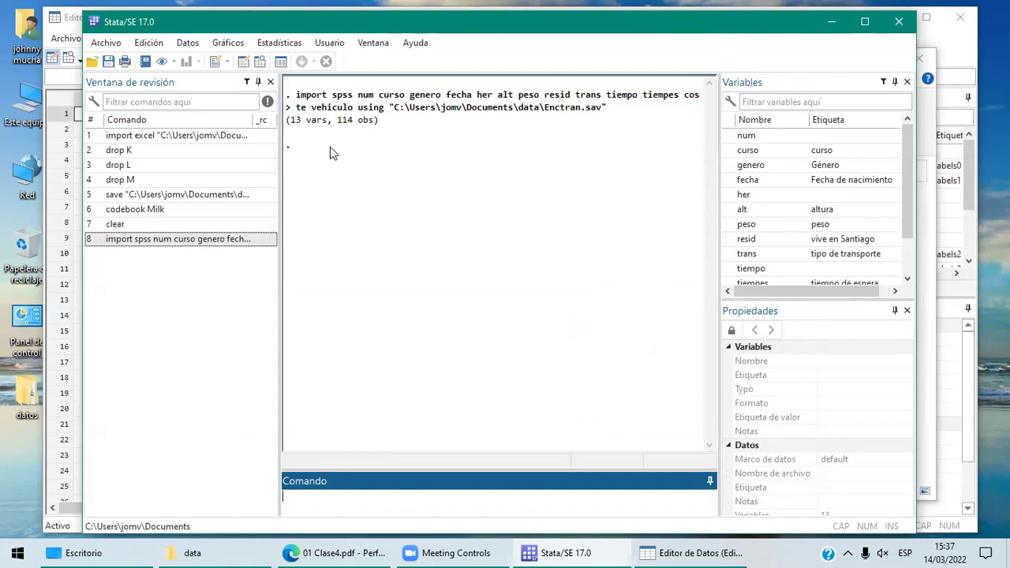
# Open the imported Enctran dataset in the Data Editor in edit mode
pyautogui.click(195, 45)
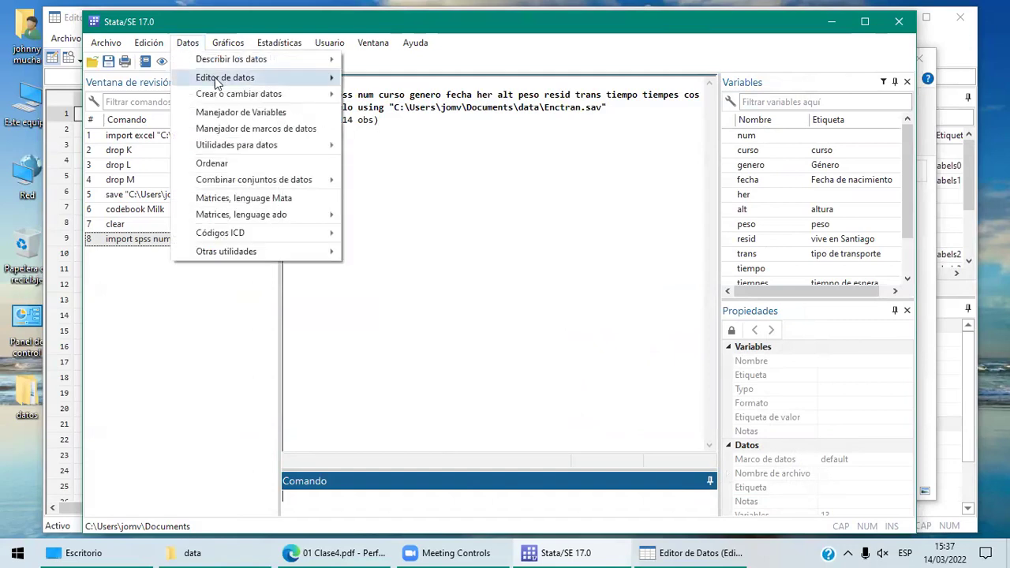
pyautogui.moveTo(216, 83)
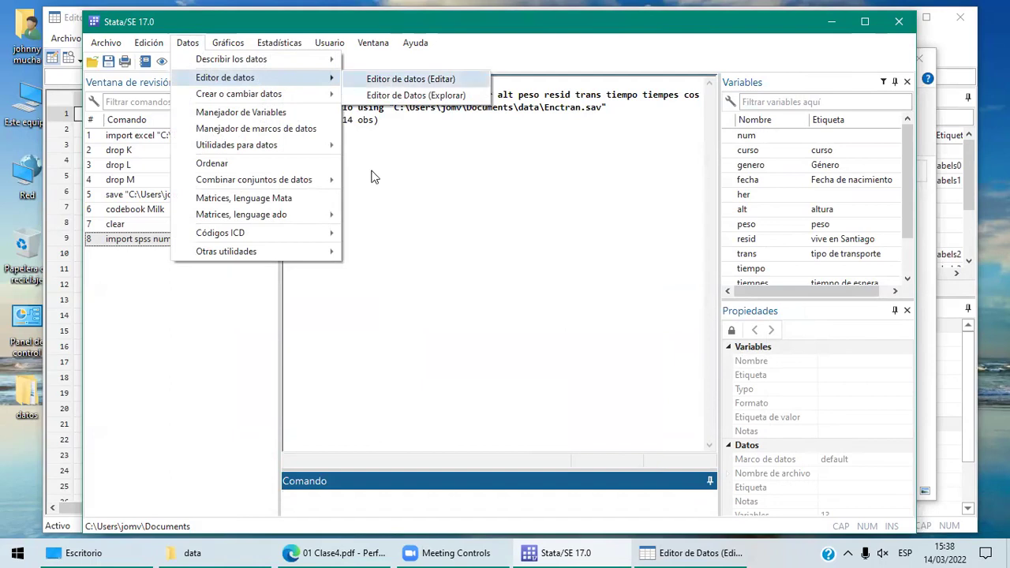
pyautogui.click(395, 81)
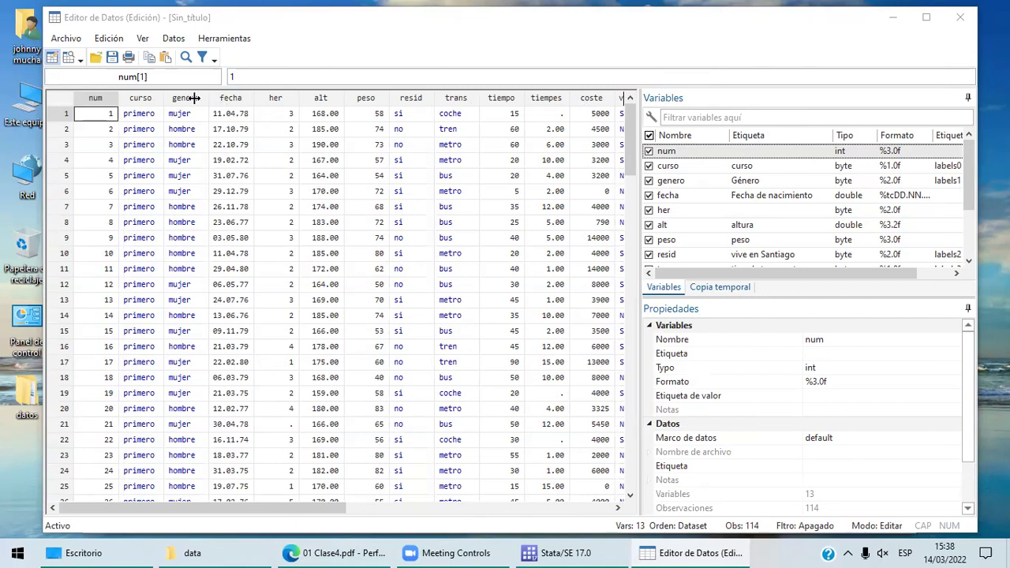
# Inspect the properties and value labels of the curso, genero, resid and trans variables
pyautogui.click(151, 104)
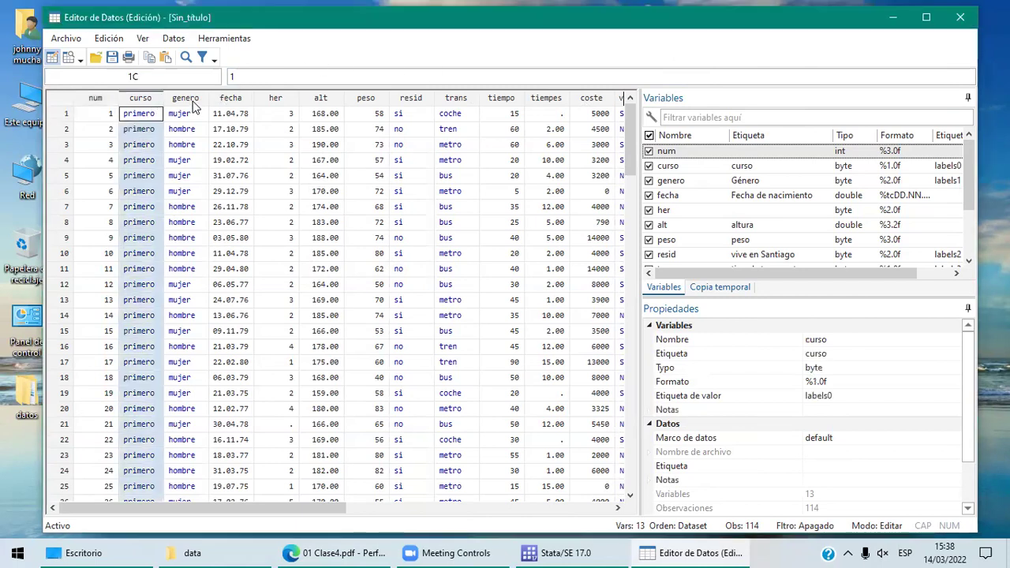
pyautogui.click(191, 102)
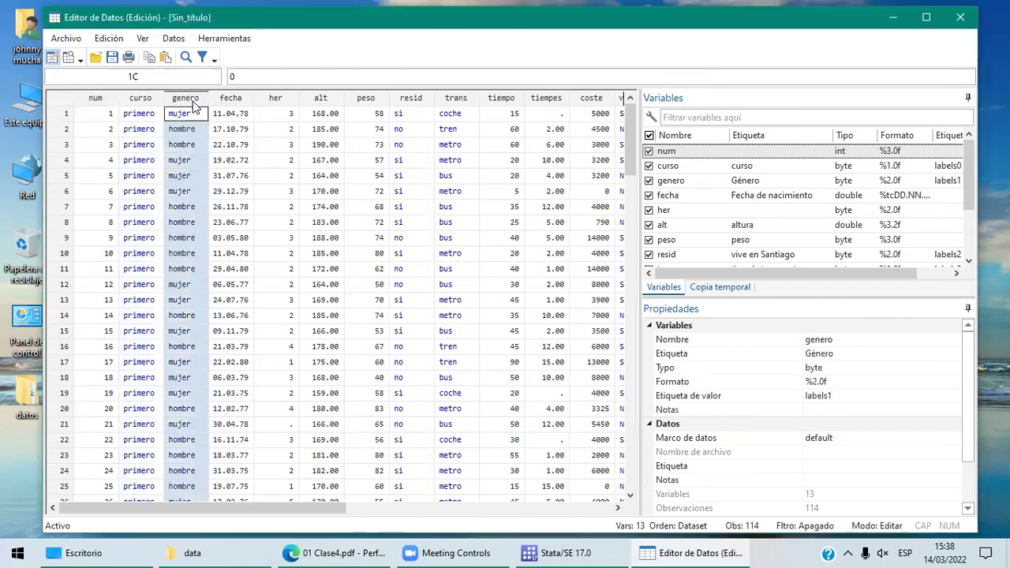
pyautogui.click(411, 98)
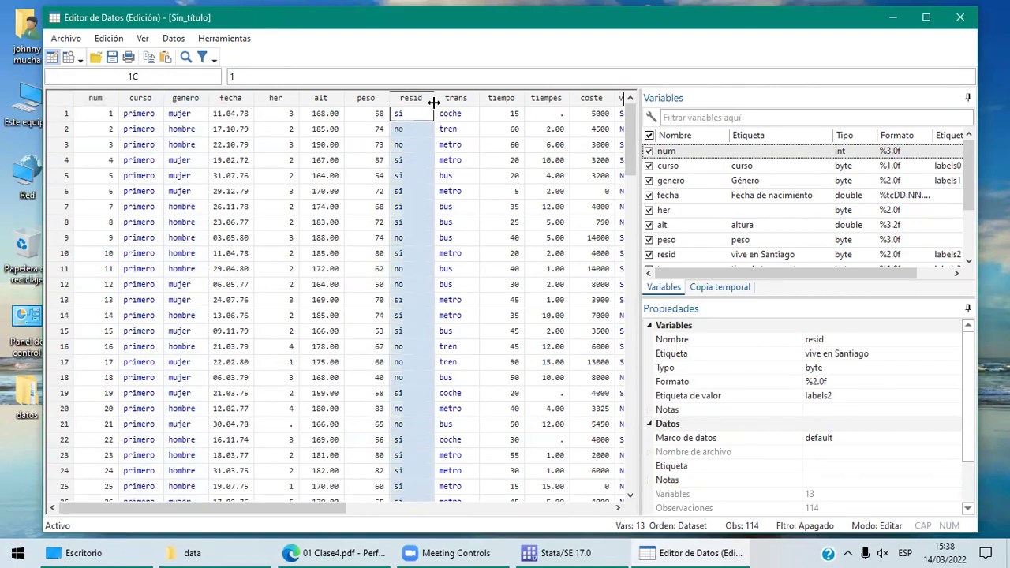
pyautogui.click(436, 100)
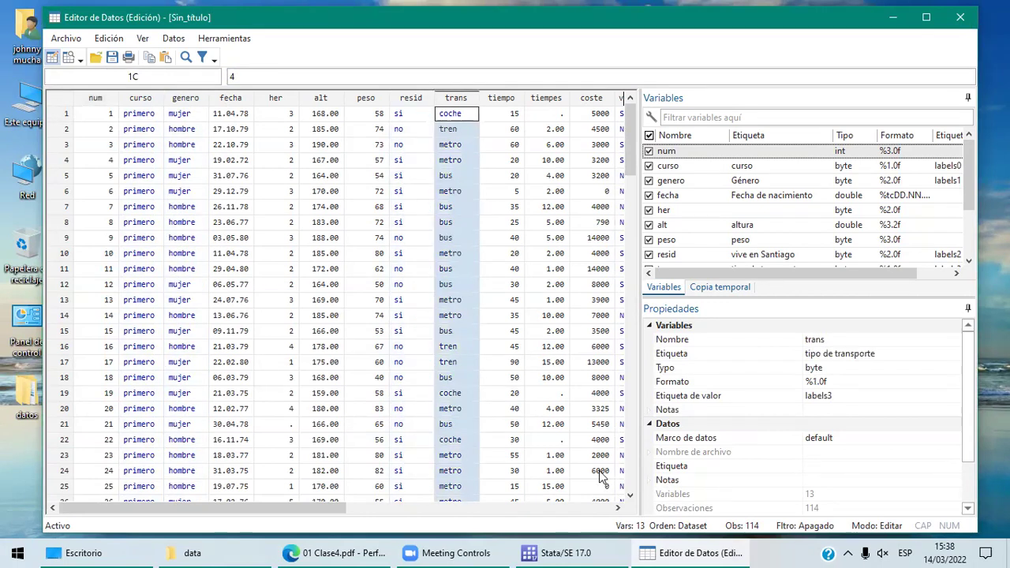
pyautogui.moveTo(86, 507); pyautogui.dragTo(130, 504)
pyautogui.click(95, 510)
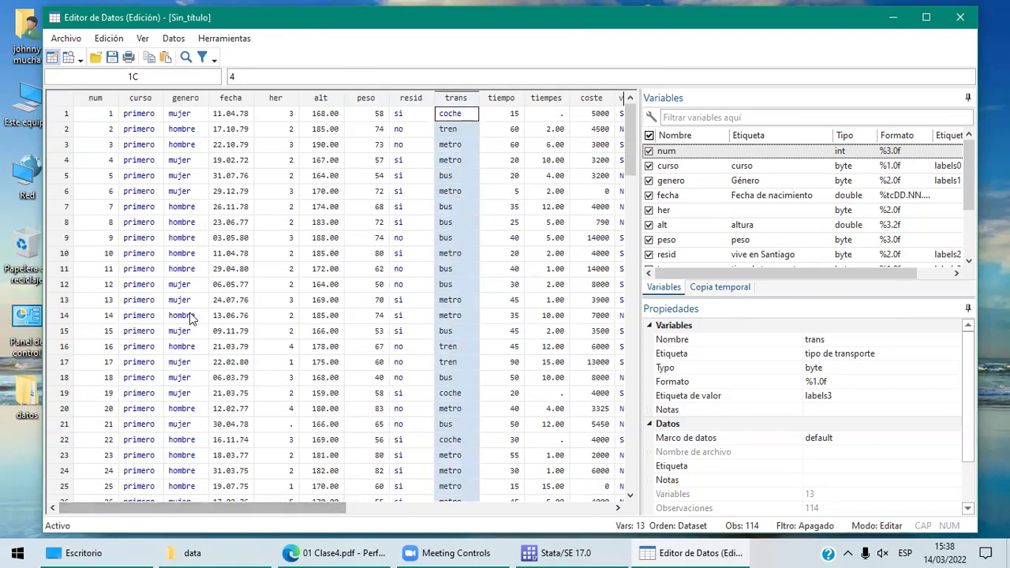
pyautogui.click(177, 300)
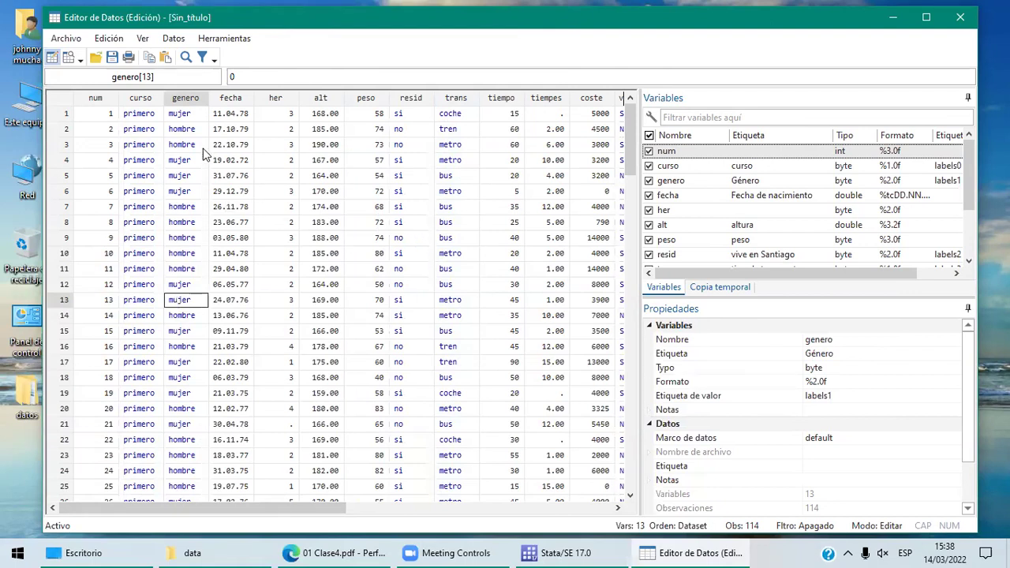
# Examine the first record across all variables, and look through the observations down to the last row and back
pyautogui.click(103, 119)
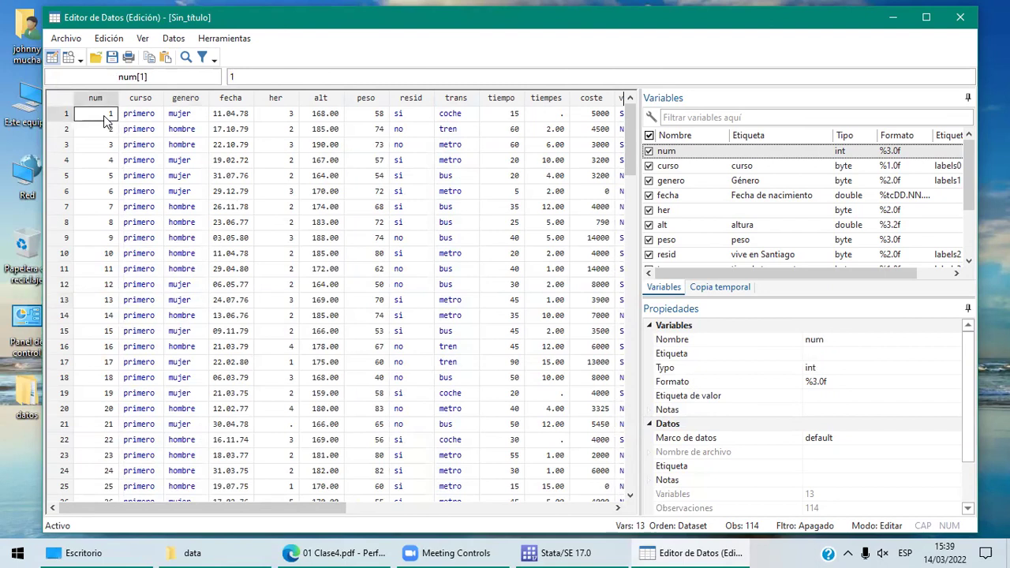
pyautogui.hotkey('shift', 'End')
pyautogui.hotkey('shift', 'Down')
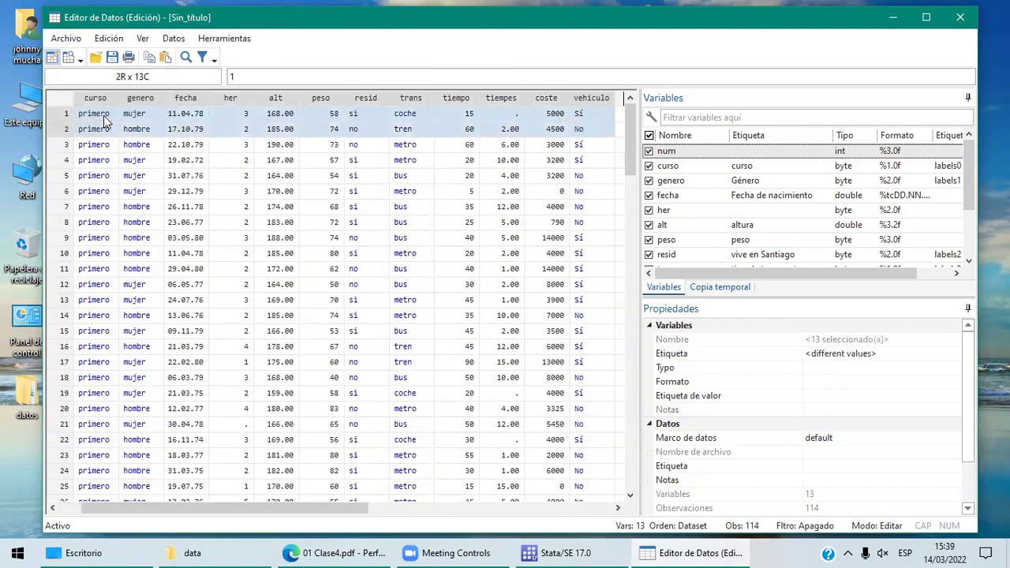
pyautogui.click(103, 119)
pyautogui.click(100, 99)
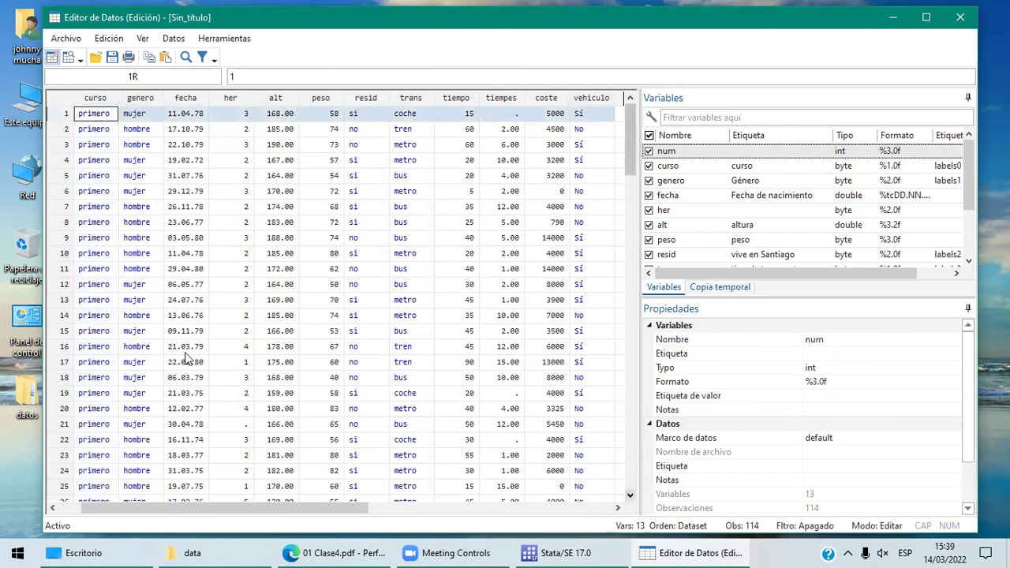
pyautogui.click(630, 496)
pyautogui.moveTo(630, 496); pyautogui.dragTo(630, 496)
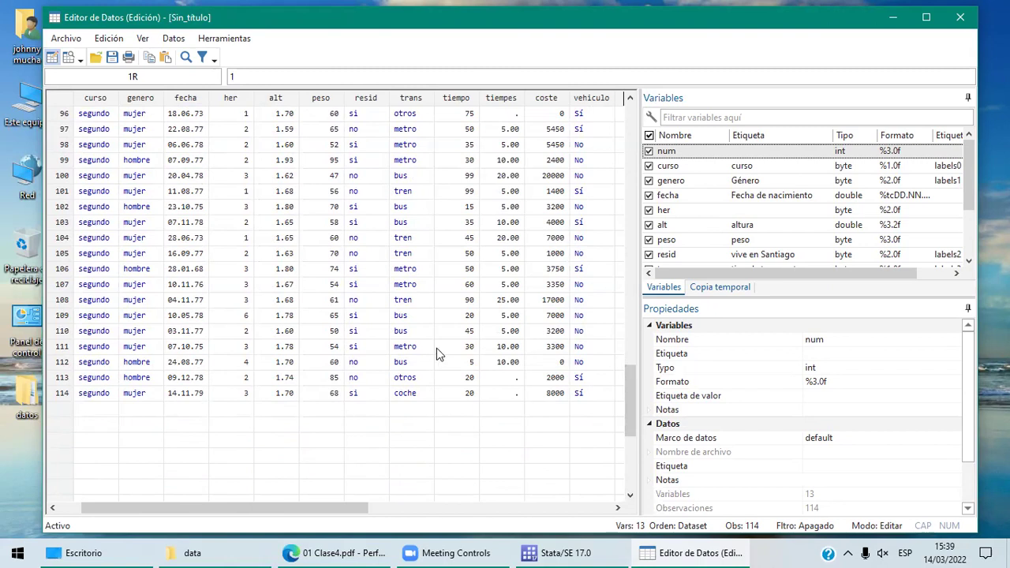
pyautogui.moveTo(631, 120); pyautogui.dragTo(631, 120)
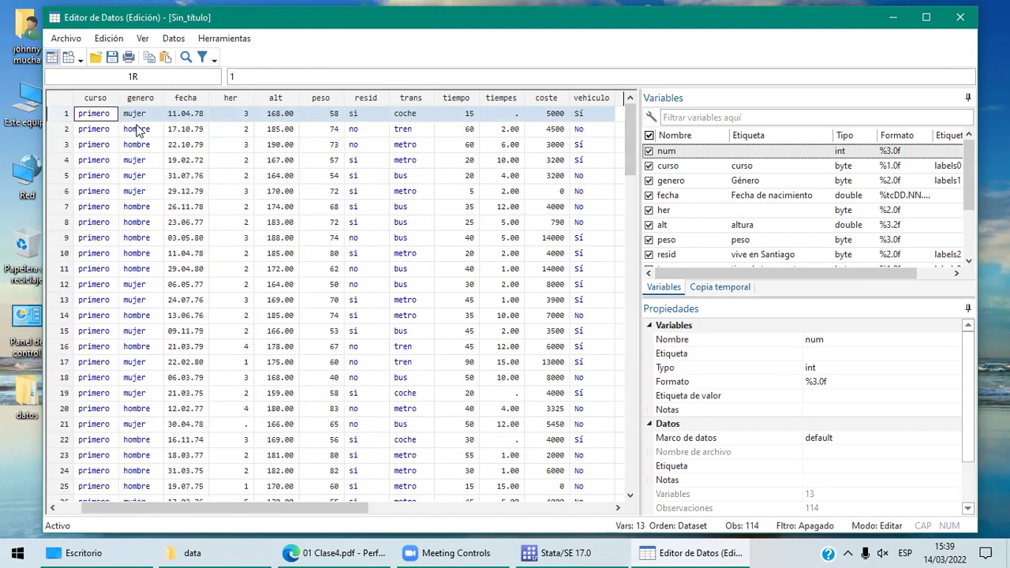
# Review the curso column's values from the first to the last observation, and return to the first row
pyautogui.click(95, 98)
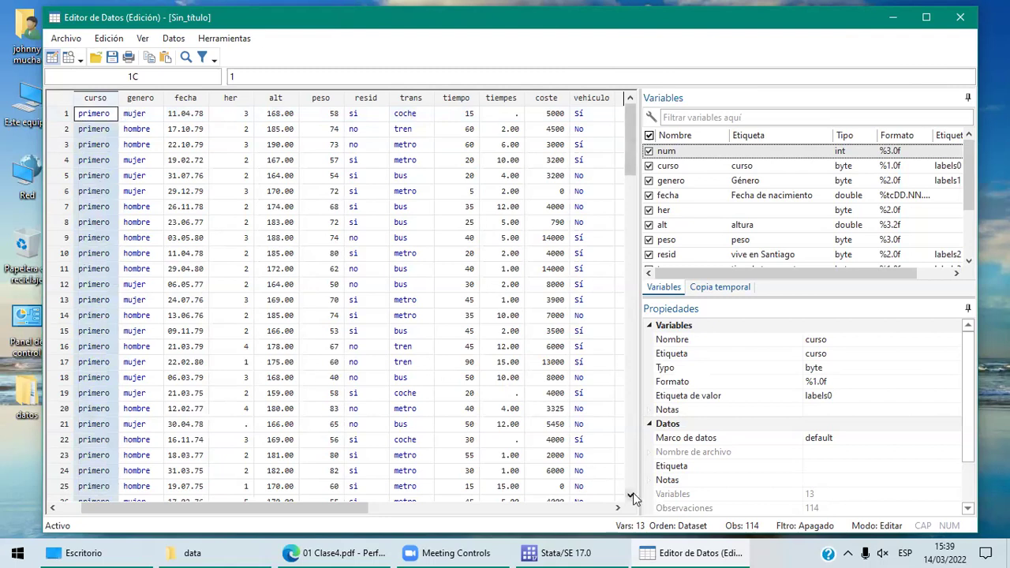
pyautogui.scroll(-7, 633, 495)
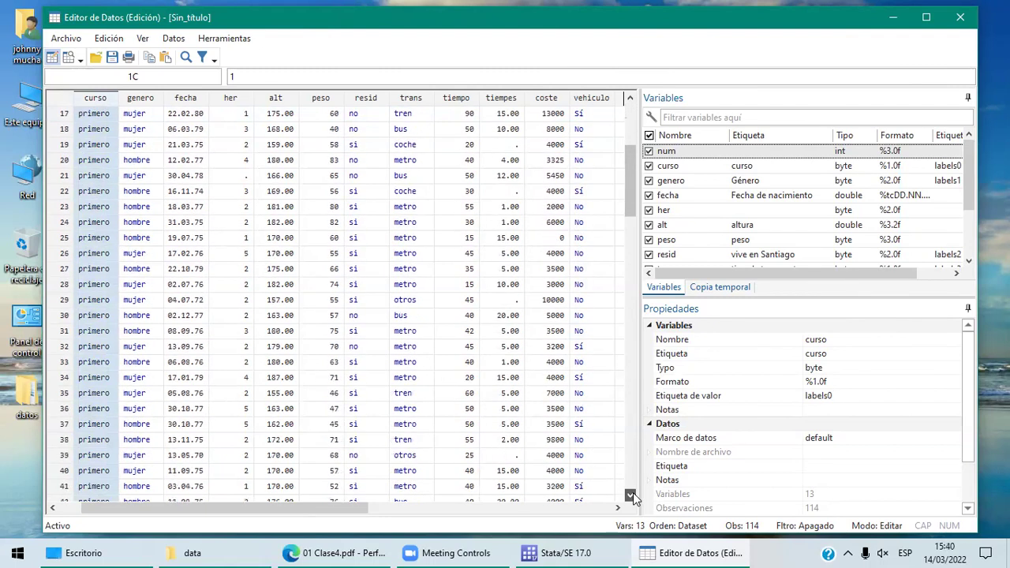
pyautogui.click(633, 480)
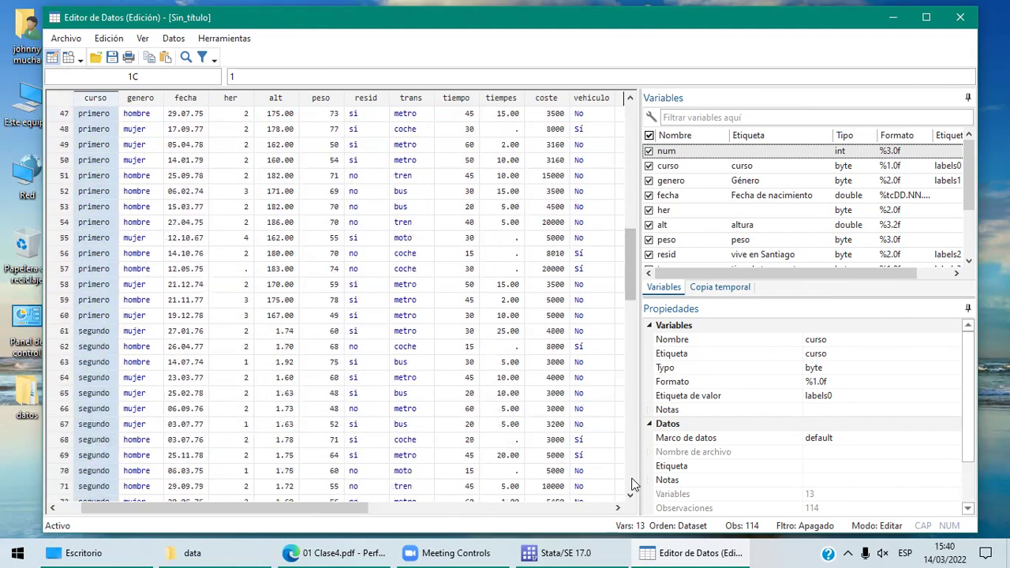
pyautogui.click(632, 382)
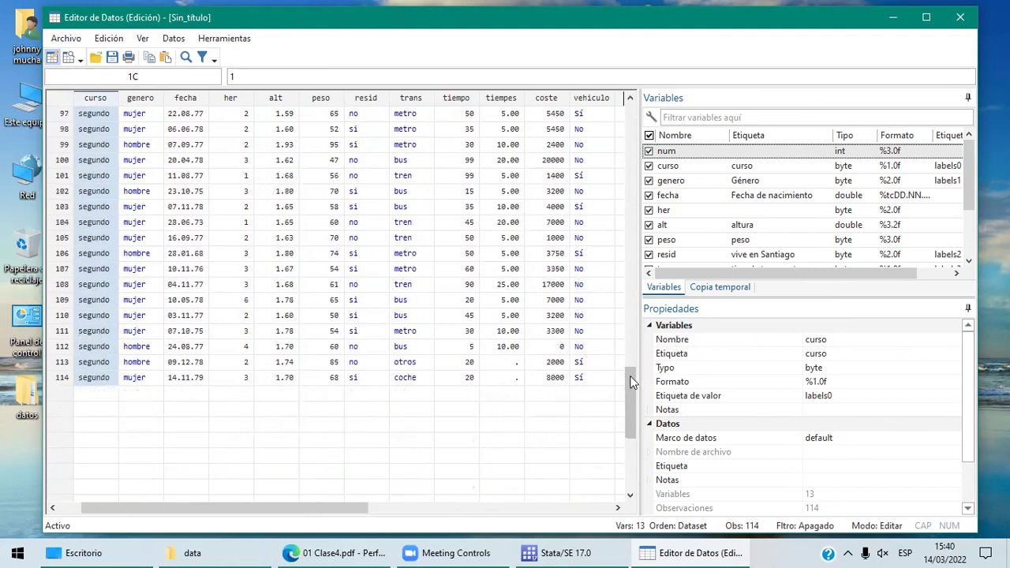
pyautogui.moveTo(630, 376); pyautogui.dragTo(631, 117)
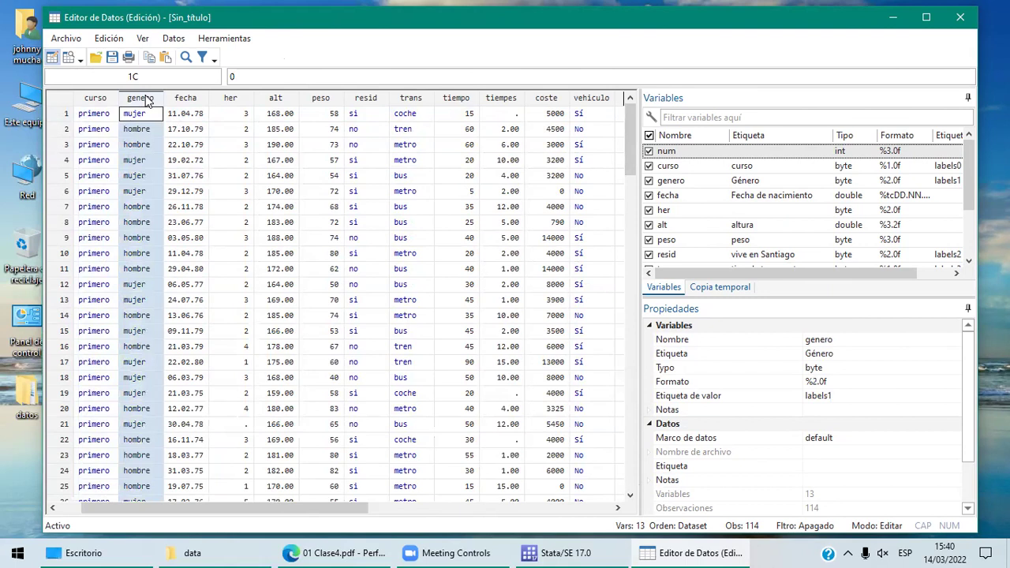
# Inspect the fecha, her and resid columns with their labels, types and formats
pyautogui.press('Right')
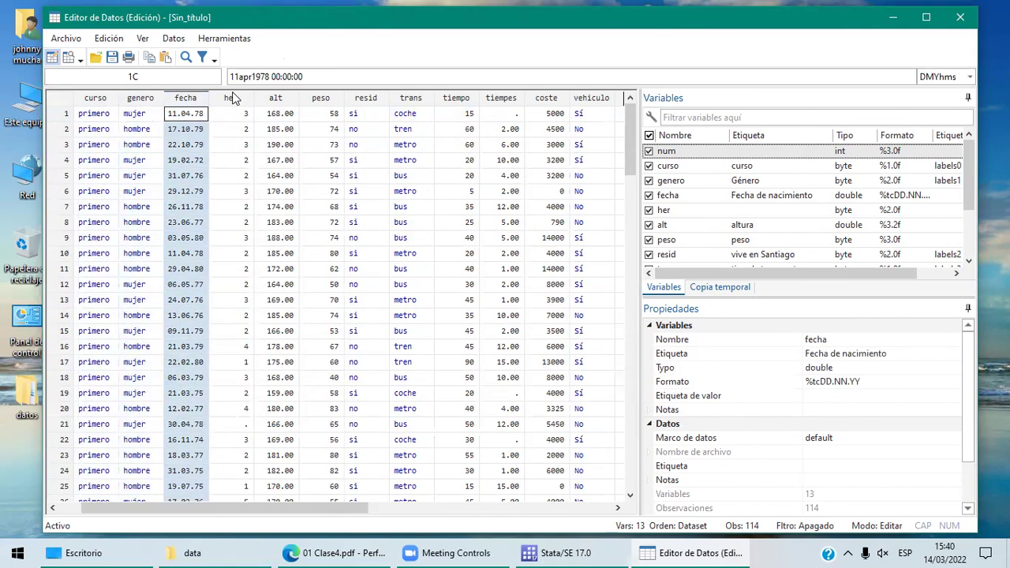
pyautogui.press('Right')
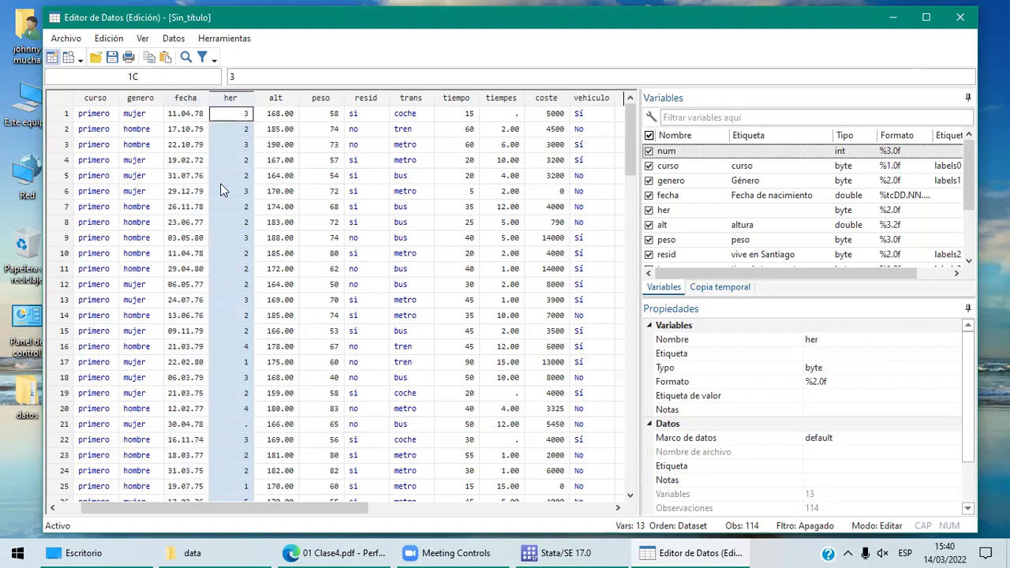
pyautogui.click(376, 97)
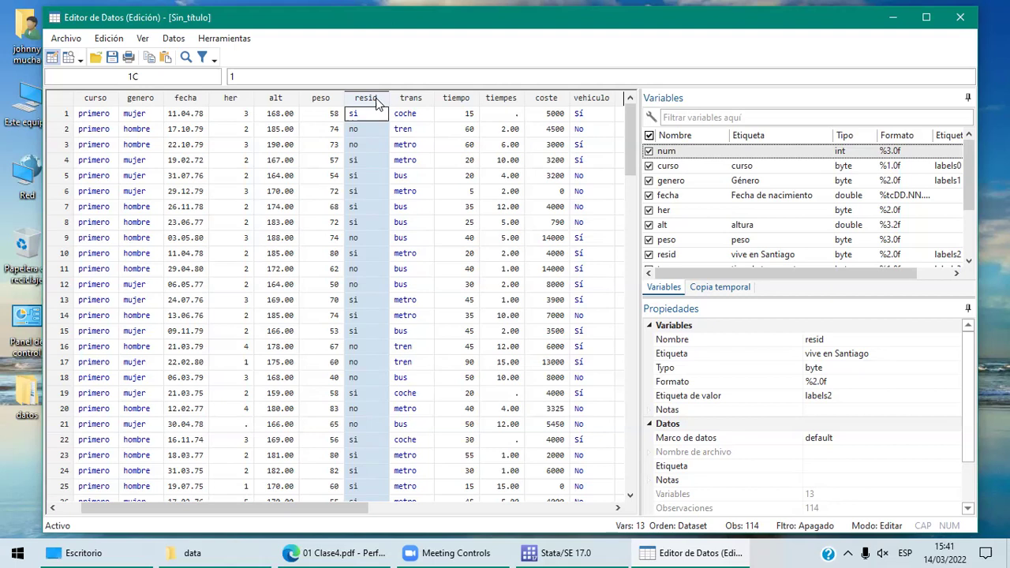
pyautogui.press('Up')
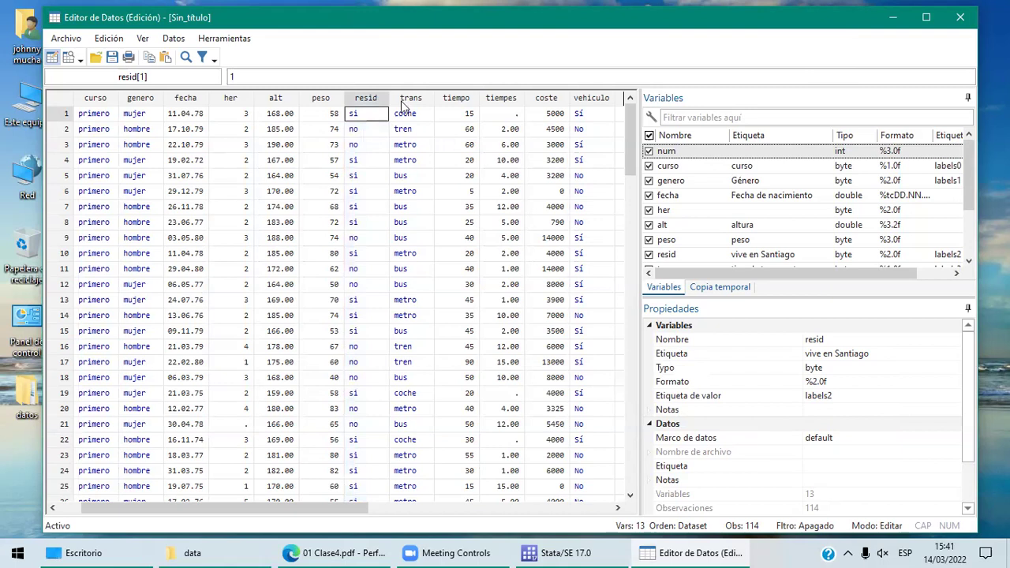
# Examine the trans column and the numeric codes behind its transport labels in the first dozen records
pyautogui.click(403, 99)
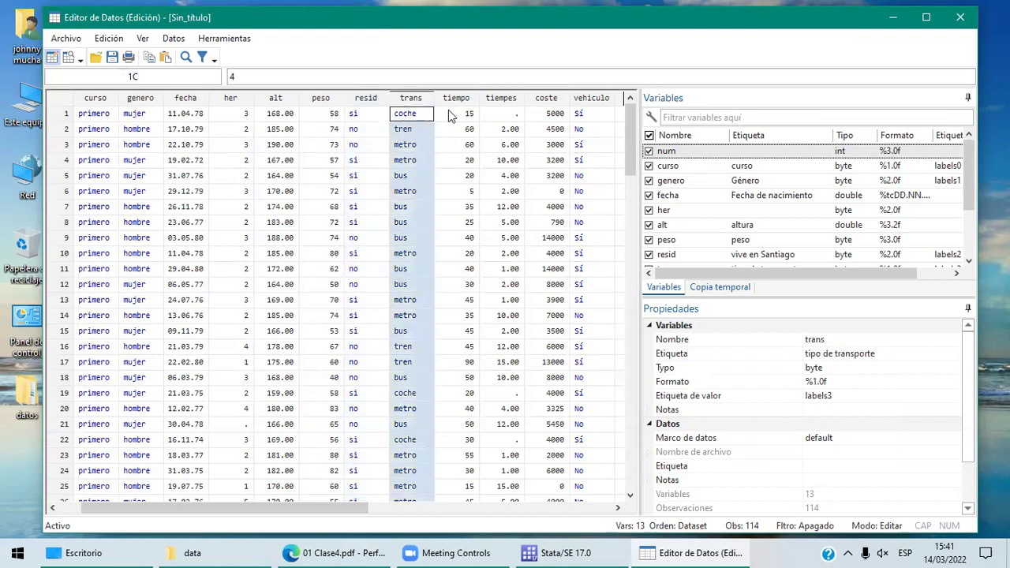
pyautogui.click(65, 115)
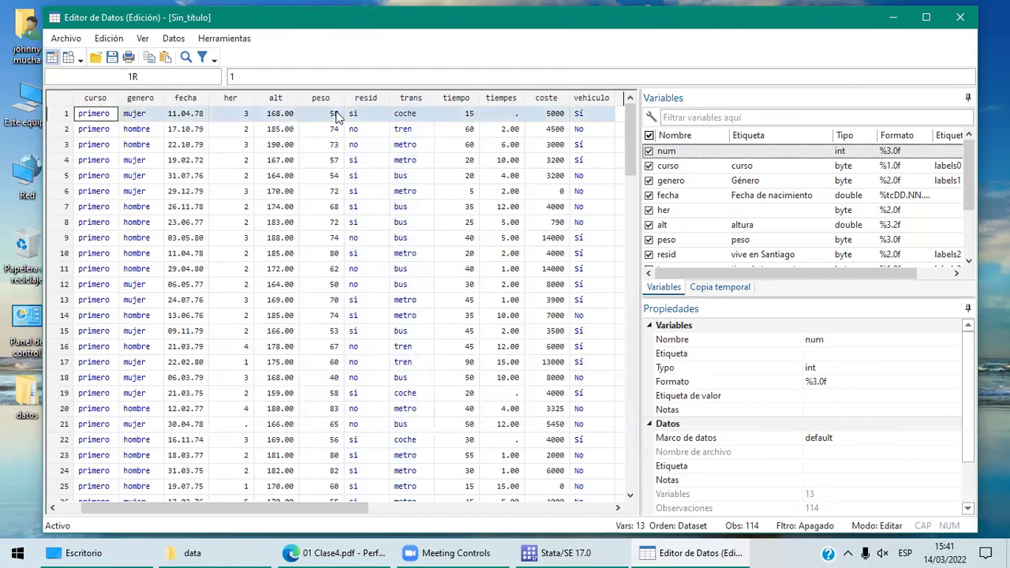
pyautogui.click(417, 129)
pyautogui.click(423, 145)
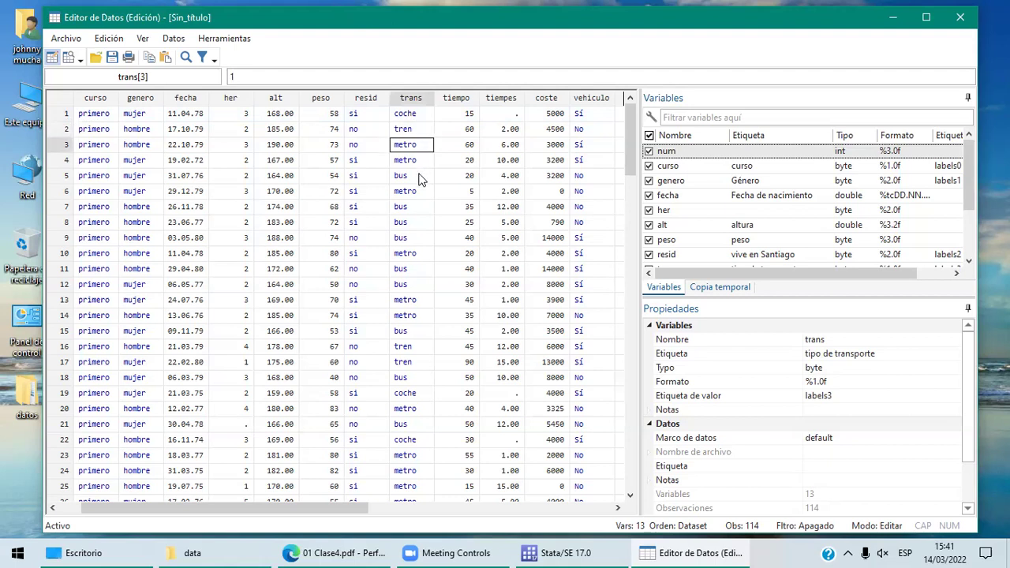
pyautogui.click(419, 175)
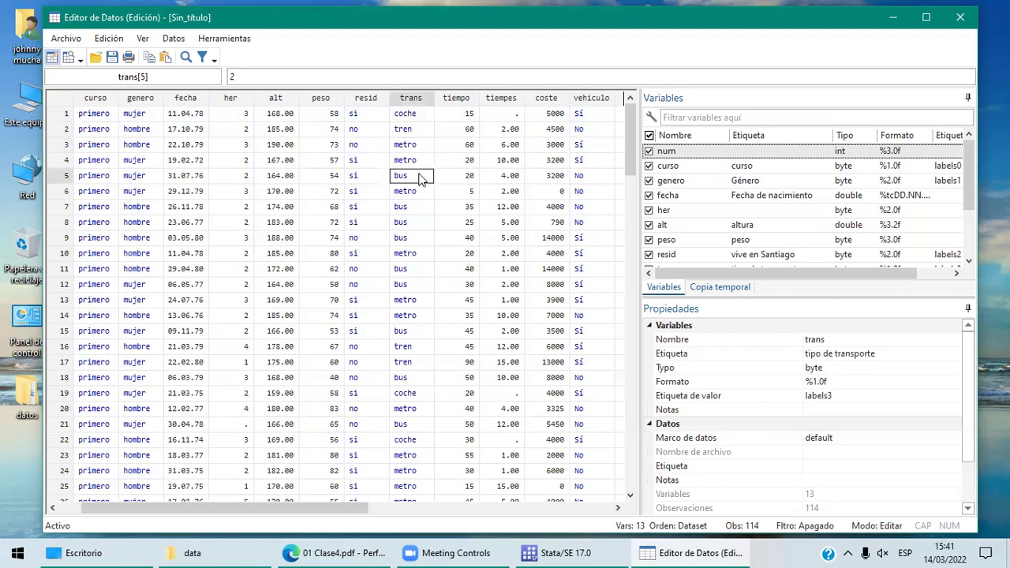
pyautogui.click(417, 100)
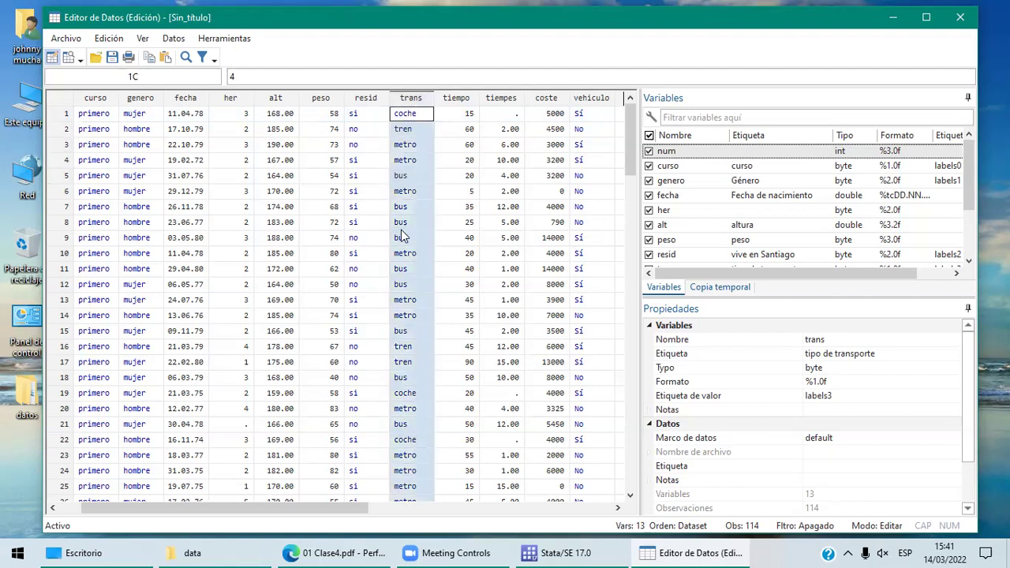
pyautogui.click(407, 289)
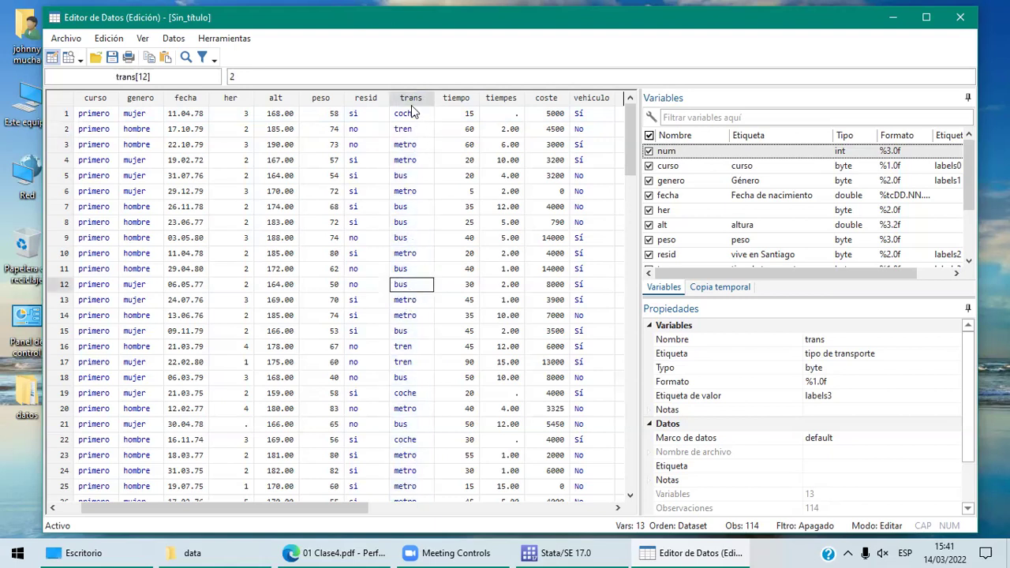
# Inspect the tiempo and tiempes columns, comparing travel and waiting times with the transport type in the first three records
pyautogui.click(466, 100)
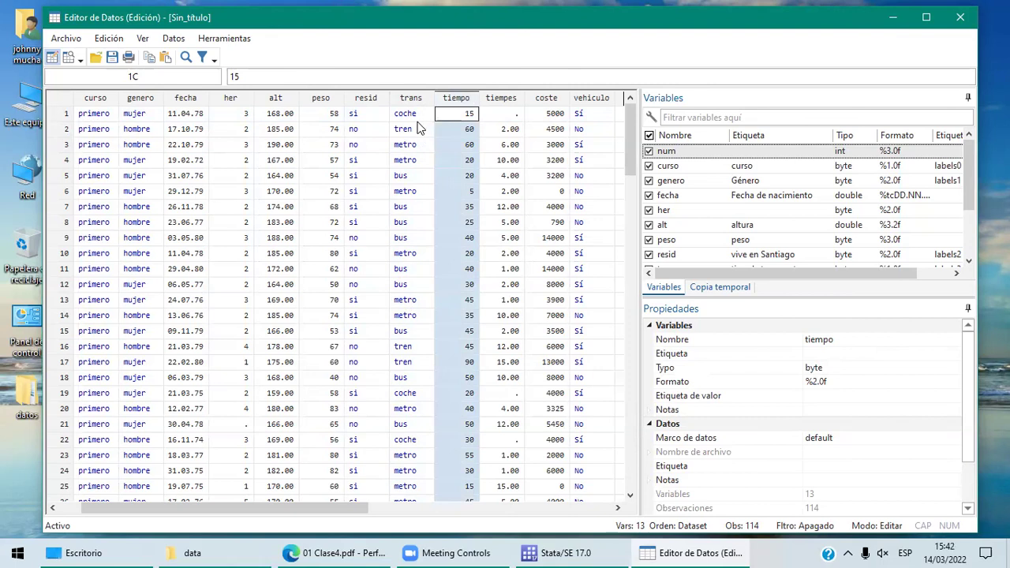
pyautogui.press('Down')
pyautogui.press('Down')
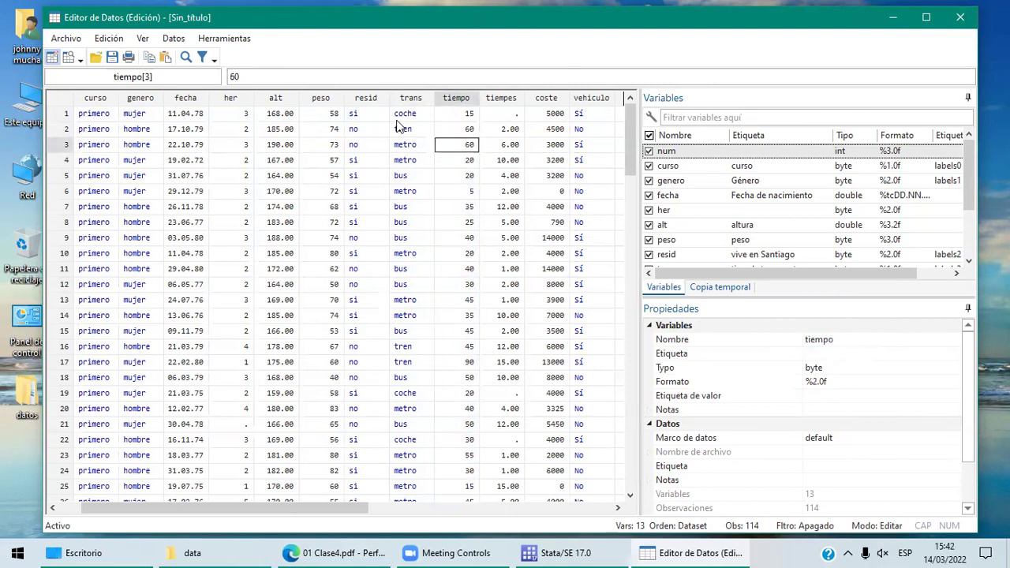
pyautogui.click(442, 117)
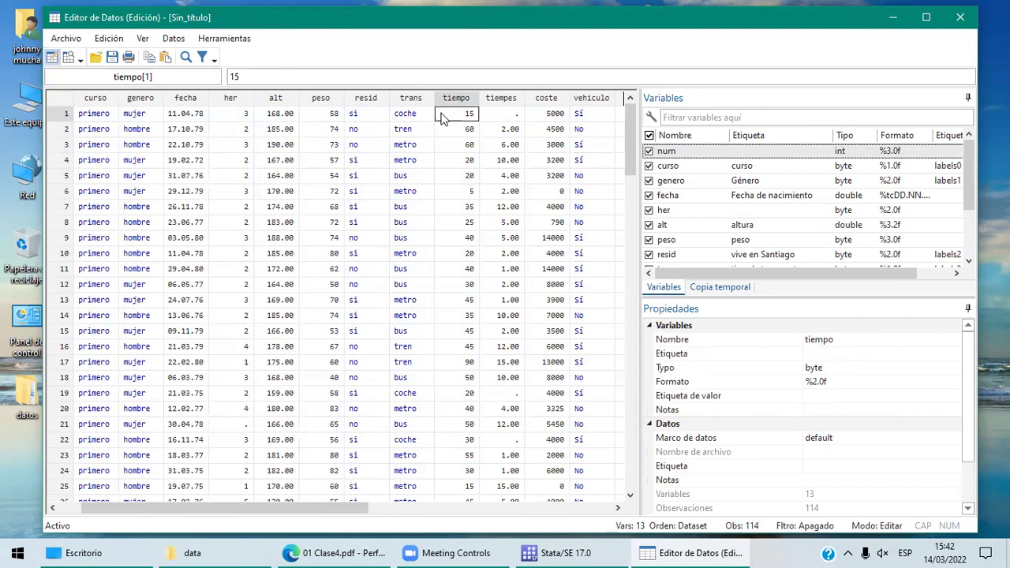
pyautogui.click(515, 100)
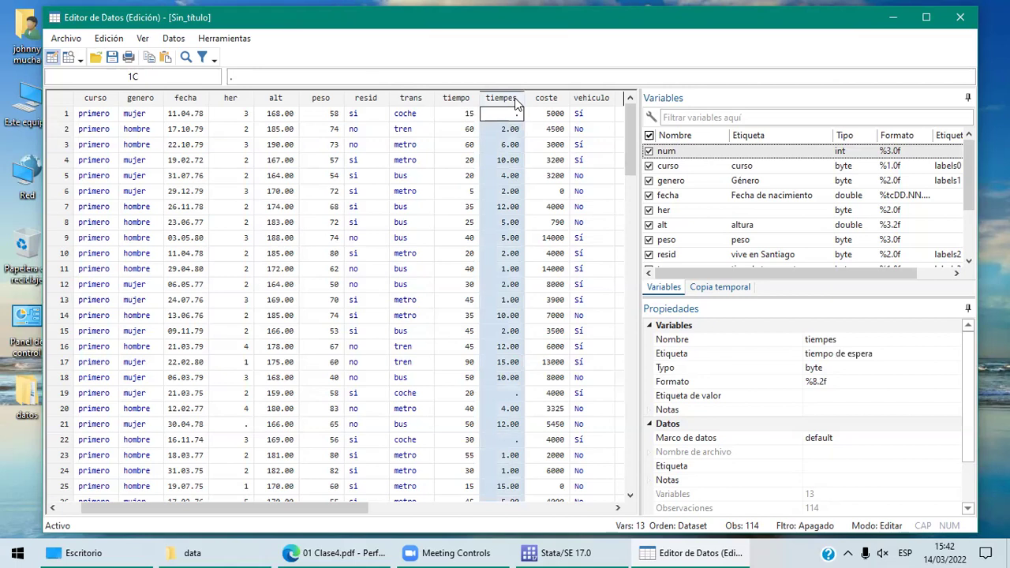
pyautogui.click(403, 130)
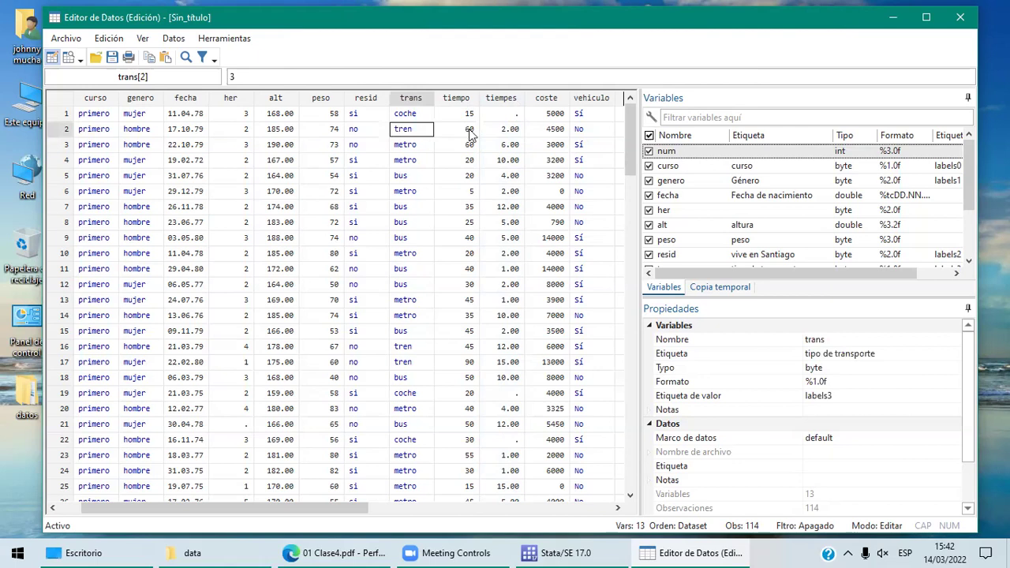
pyautogui.click(515, 147)
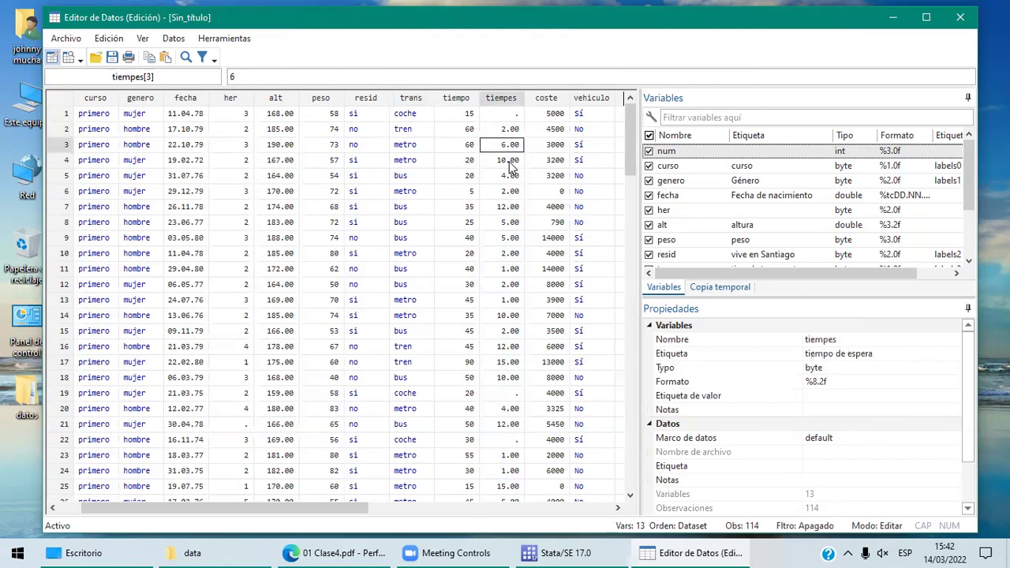
# Compare the tiempes values with the transport type in the first five records, and inspect the coste column against the bus entry in record 11
pyautogui.click(511, 161)
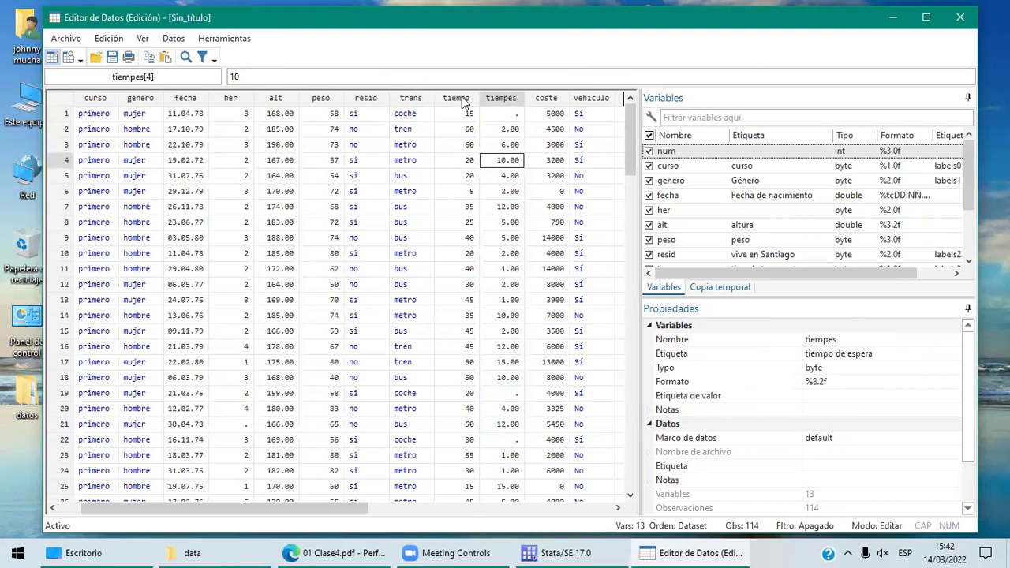
pyautogui.click(405, 115)
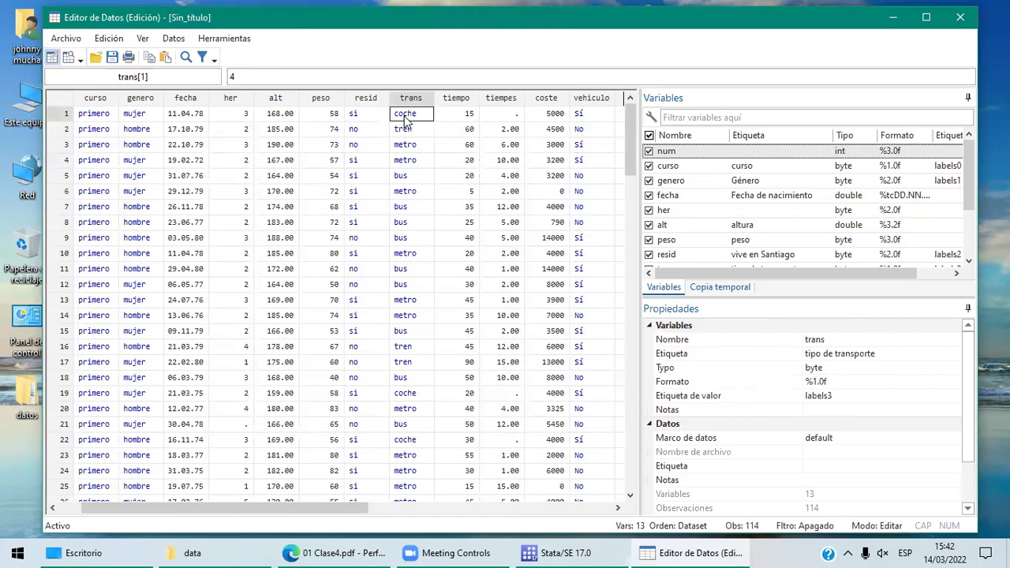
pyautogui.click(509, 119)
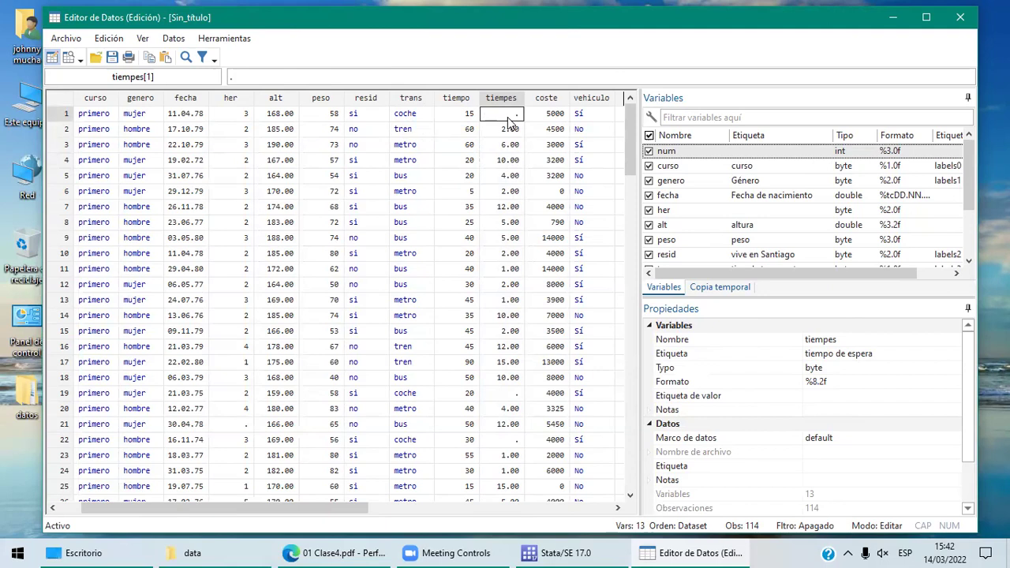
pyautogui.write('0')
pyautogui.click(503, 176)
pyautogui.click(450, 320)
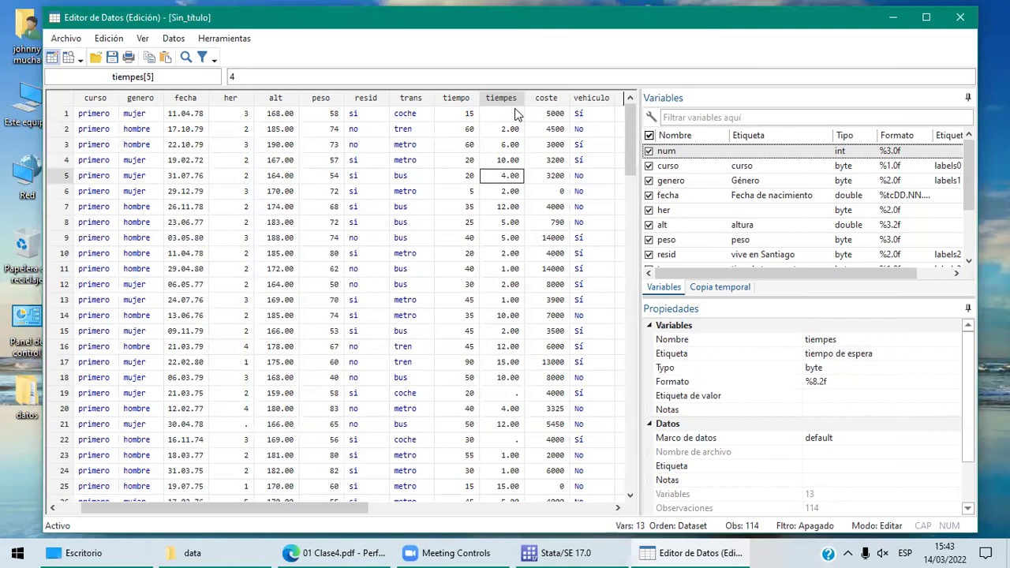
pyautogui.click(515, 111)
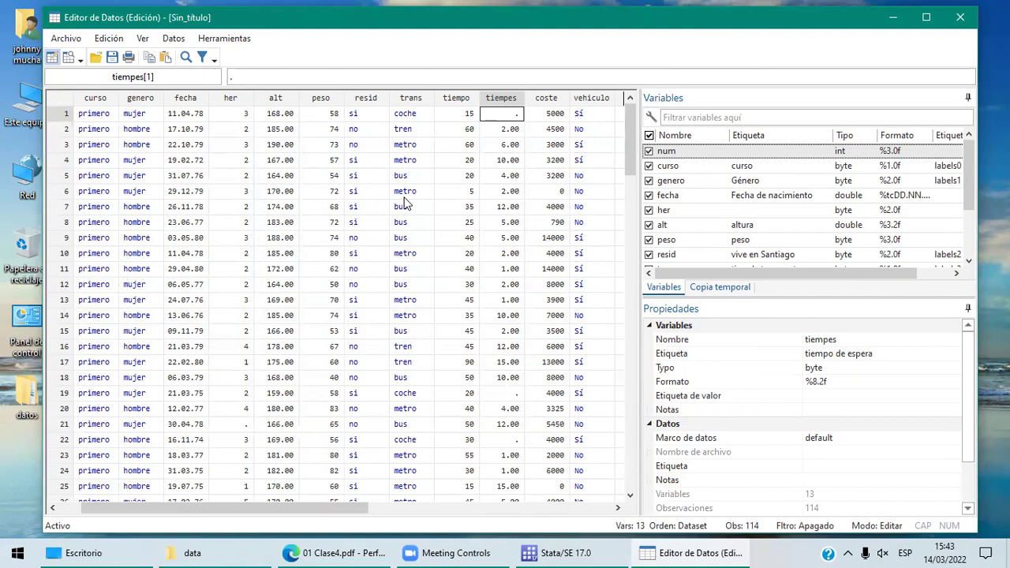
pyautogui.click(558, 101)
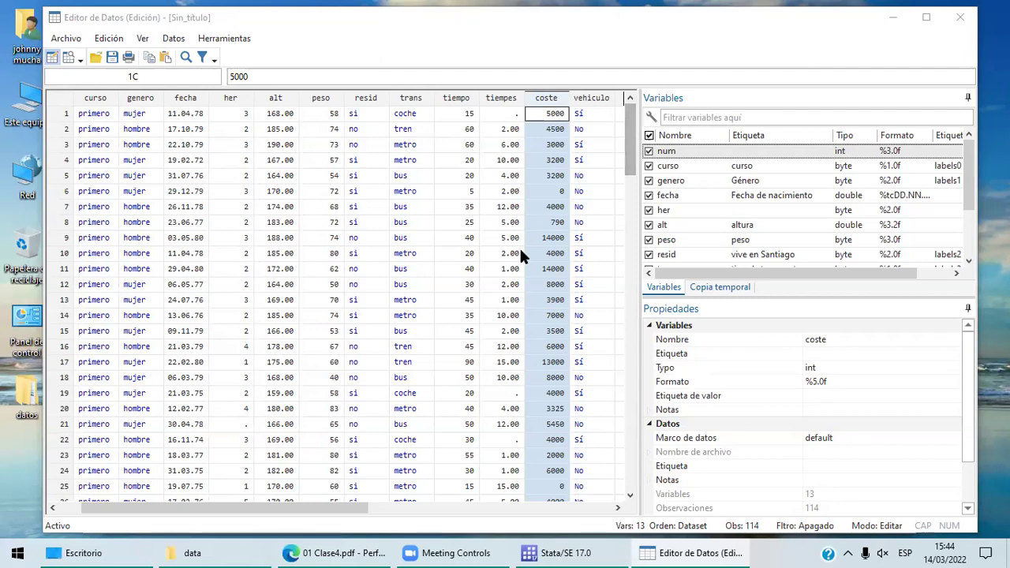
pyautogui.click(397, 269)
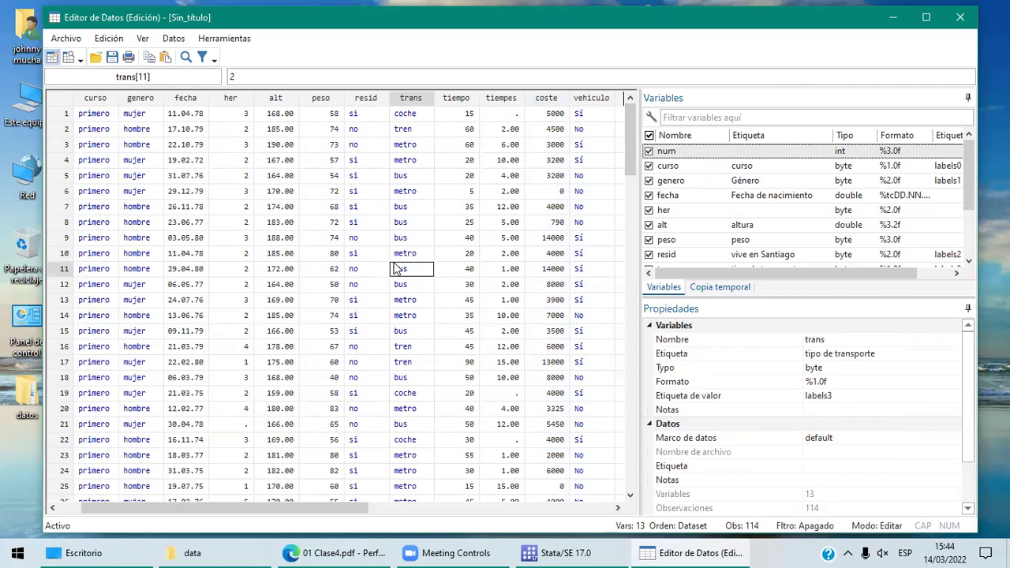
pyautogui.press('super+r')
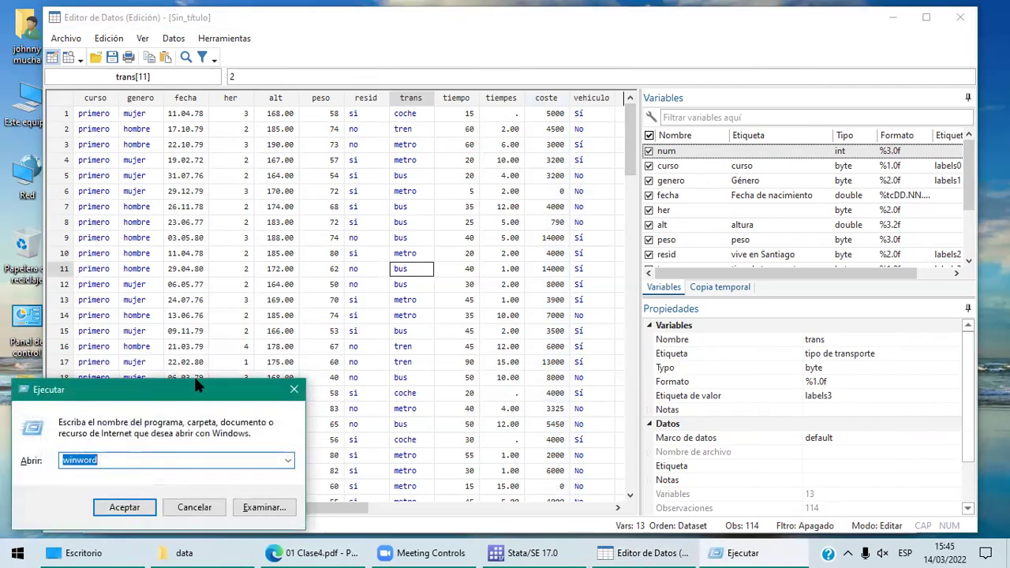
pyautogui.moveTo(197, 385); pyautogui.dragTo(397, 231)
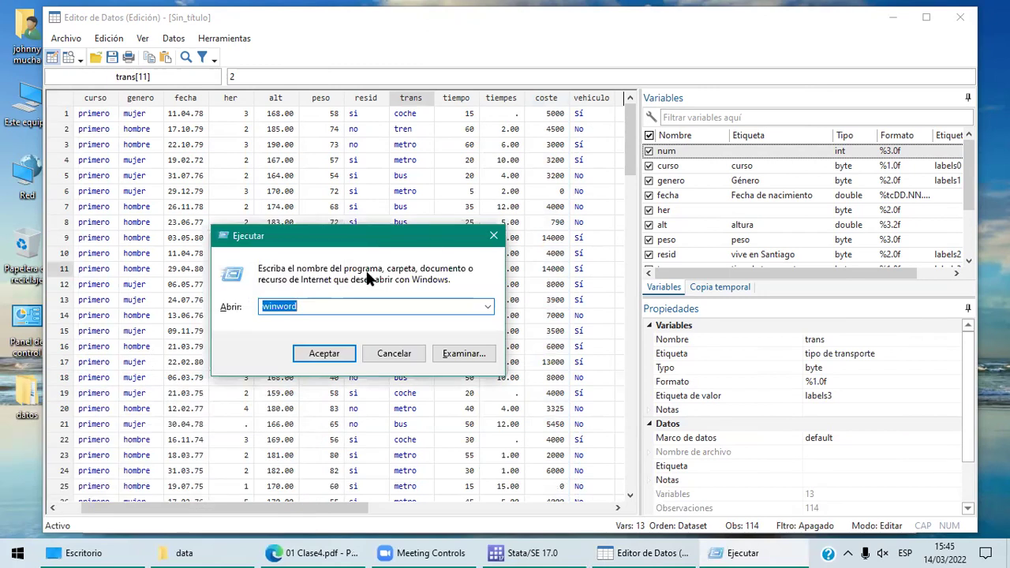
pyautogui.click(494, 238)
# Open the Windows Control Panel by running the command control, and place its window over the Data Editor
pyautogui.press('super+r')
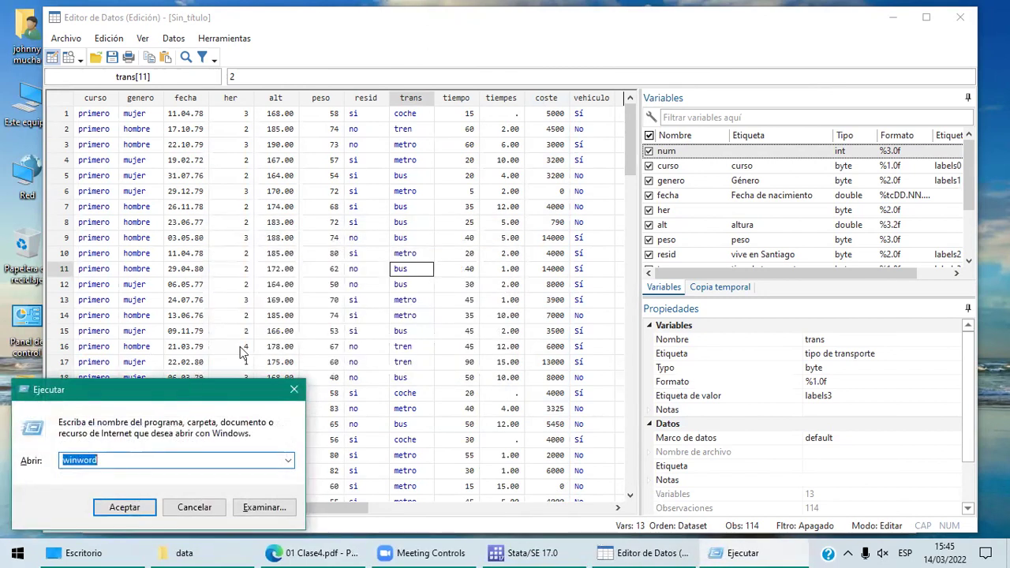
pyautogui.moveTo(186, 391); pyautogui.dragTo(457, 211)
pyautogui.write('c')
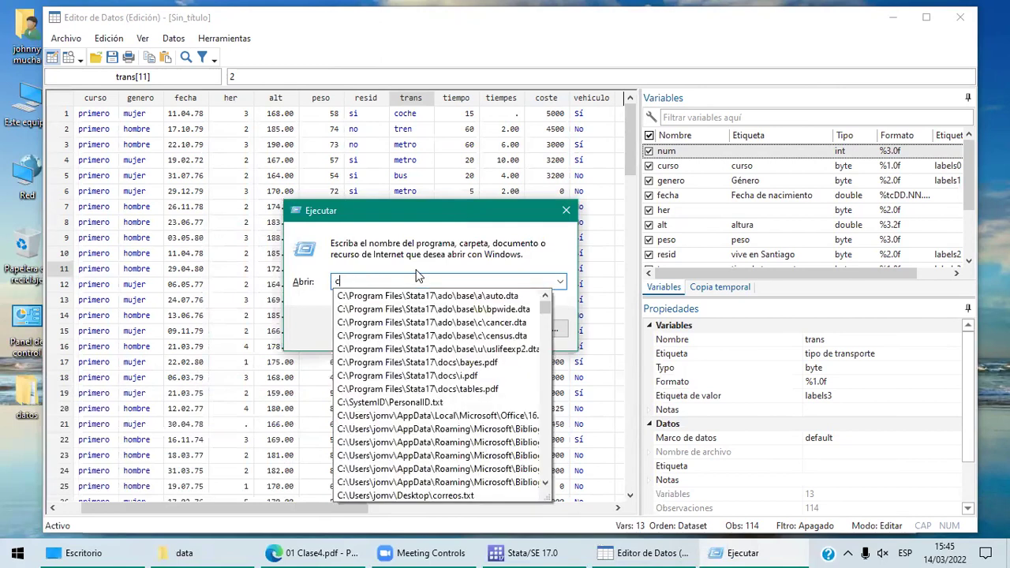
pyautogui.write('ontrol')
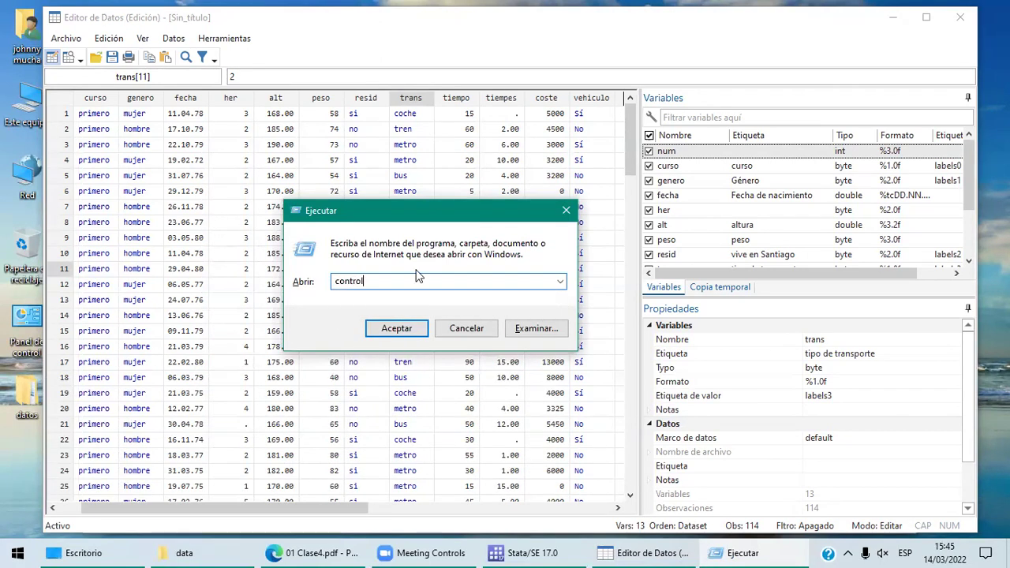
pyautogui.click(409, 327)
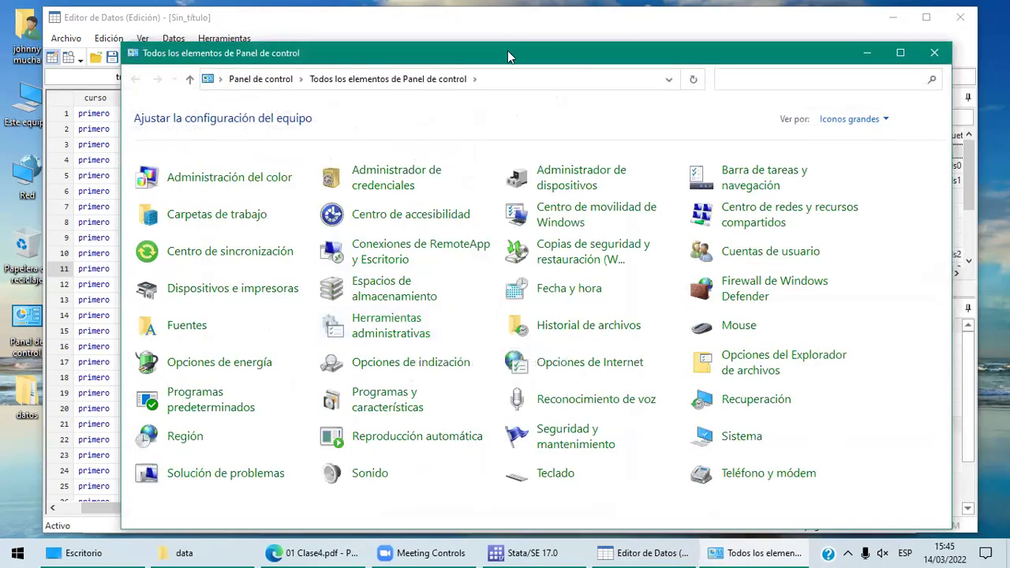
pyautogui.moveTo(499, 51); pyautogui.dragTo(467, 36)
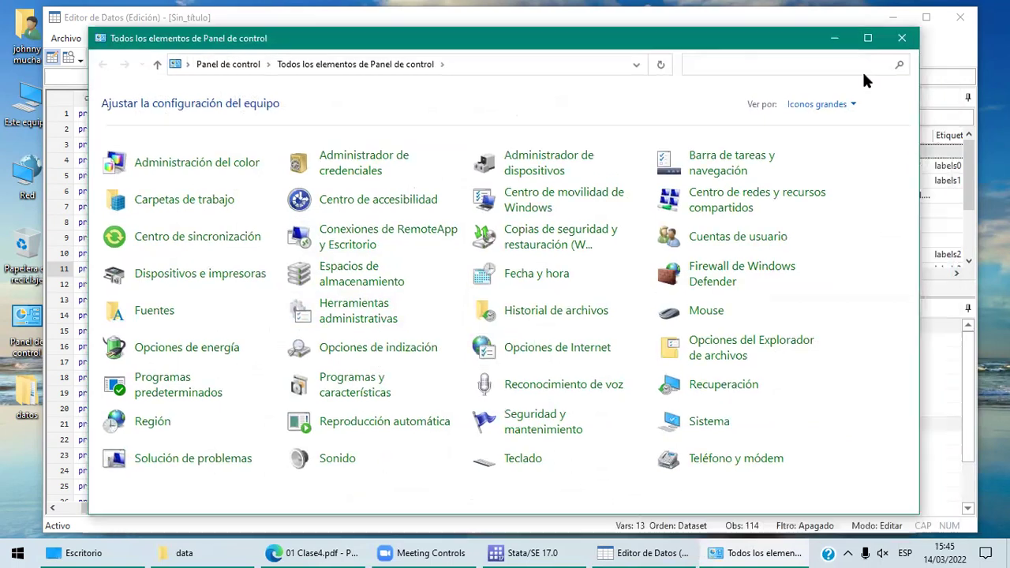
# Switch the Control Panel view to Categoría and back to Iconos grandes
pyautogui.click(855, 105)
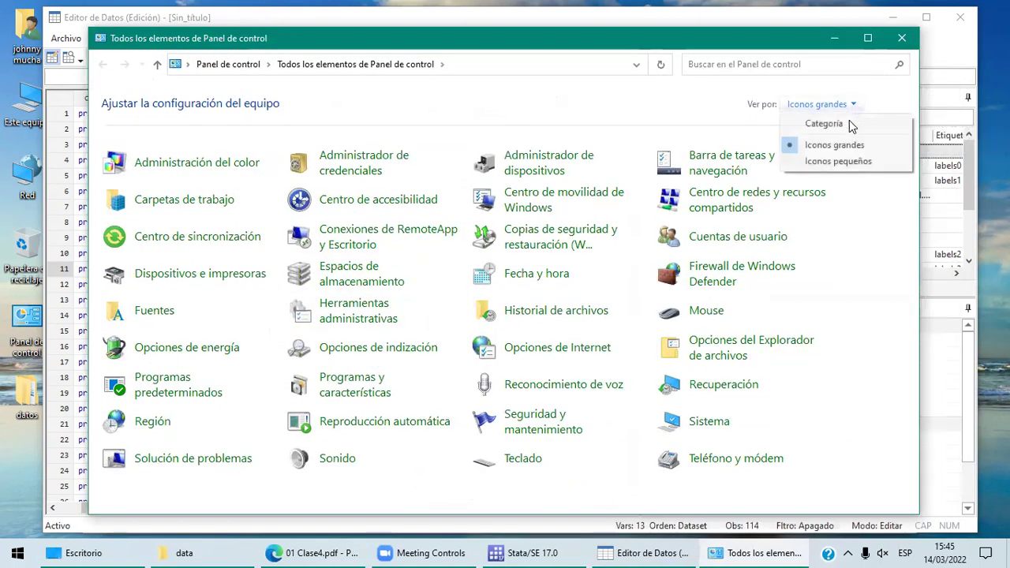
pyautogui.click(849, 125)
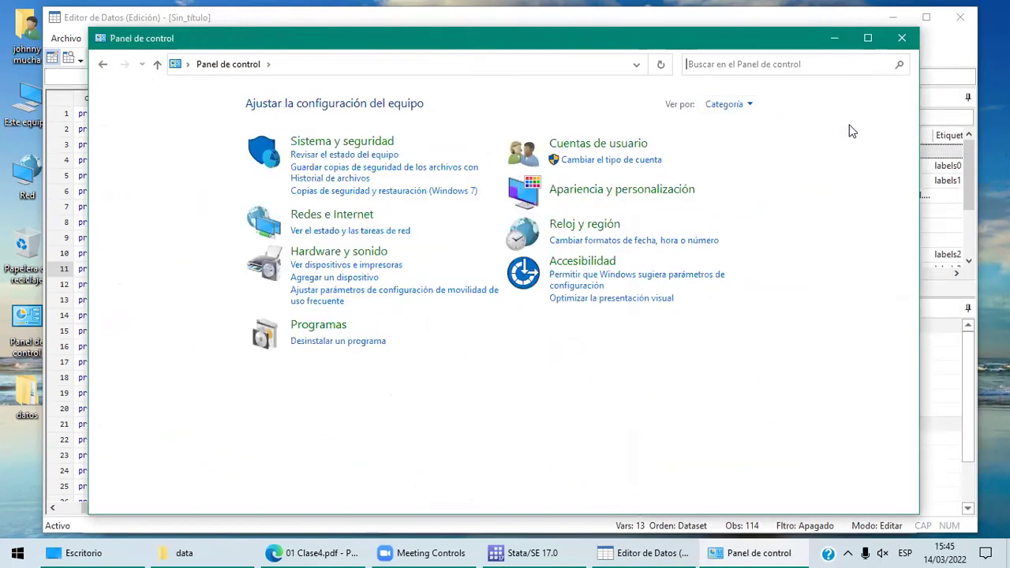
pyautogui.click(751, 106)
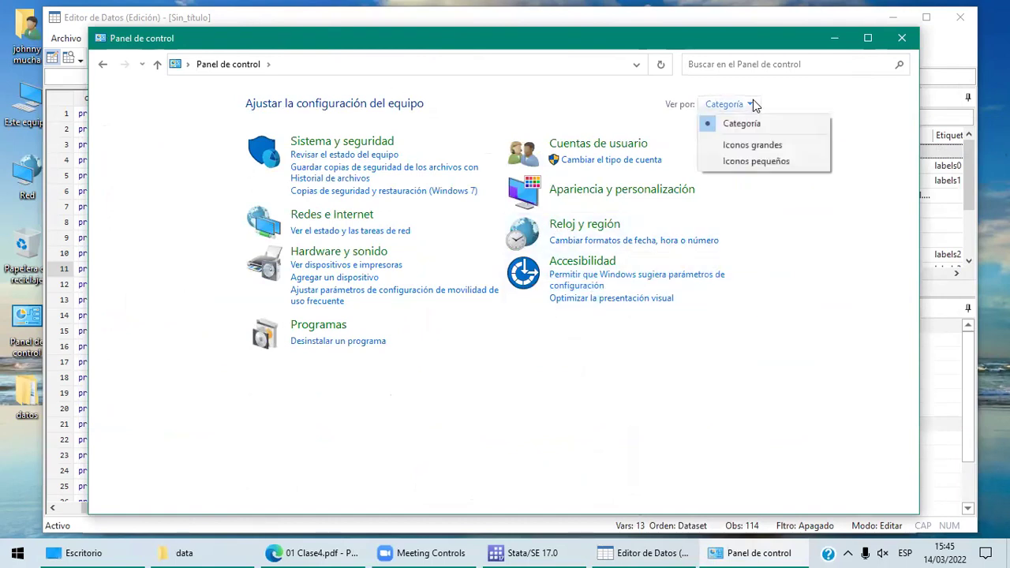
pyautogui.click(755, 147)
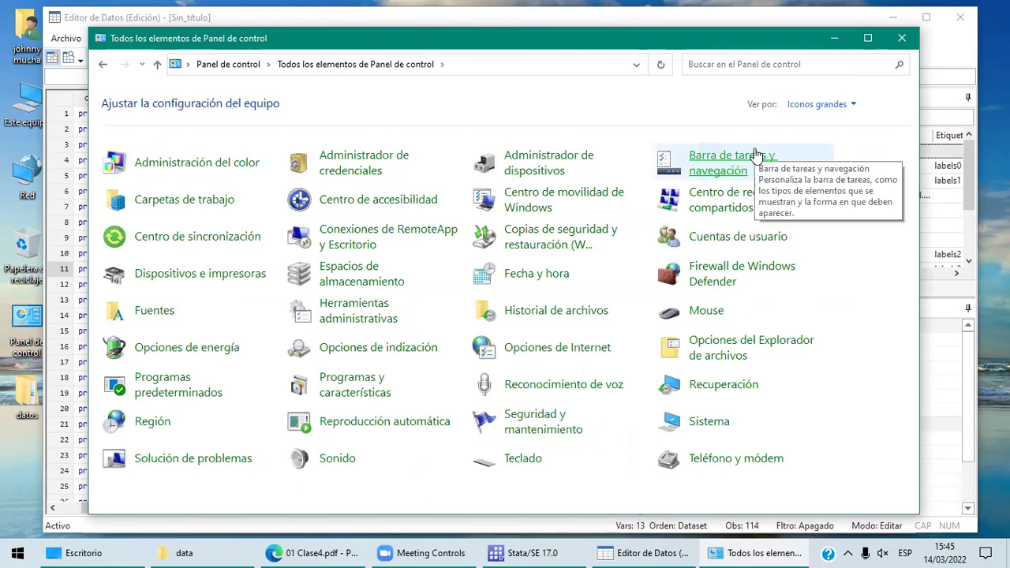
# Open the Región settings and examine the regional format with its date and time formats
pyautogui.click(151, 427)
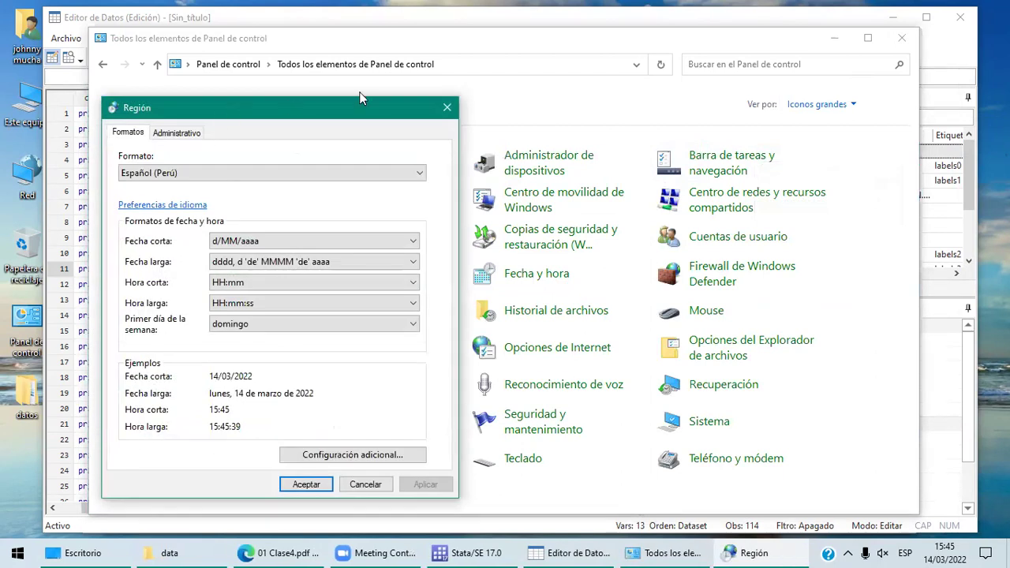
pyautogui.moveTo(289, 101); pyautogui.dragTo(360, 96)
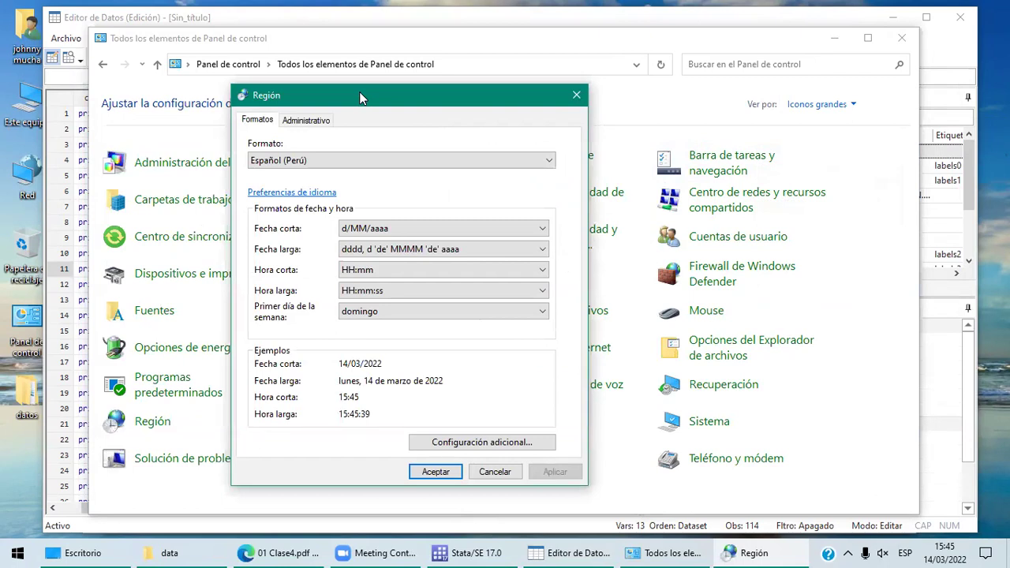
pyautogui.click(357, 37)
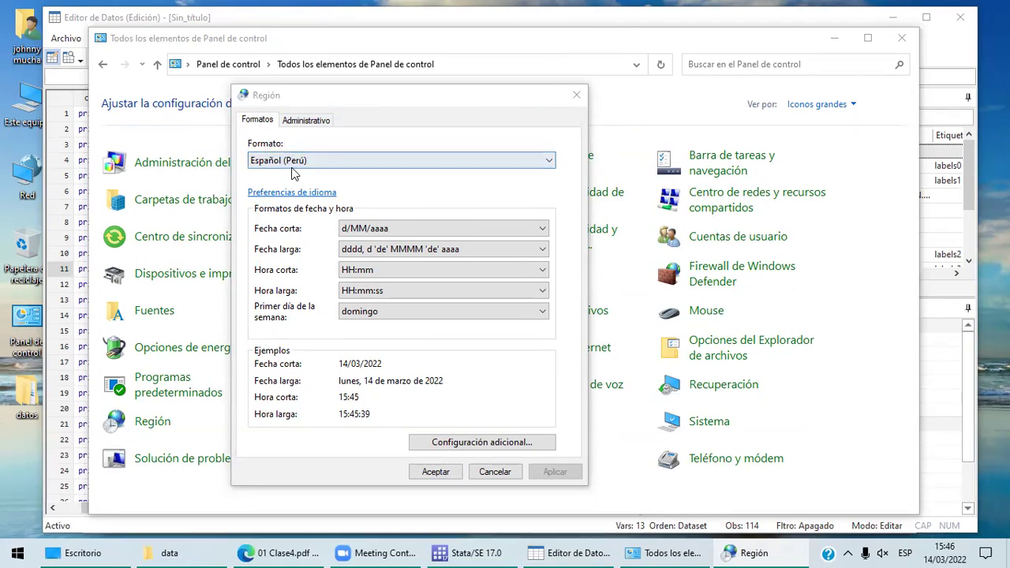
# Set the regional format to Español (España)
pyautogui.click(550, 161)
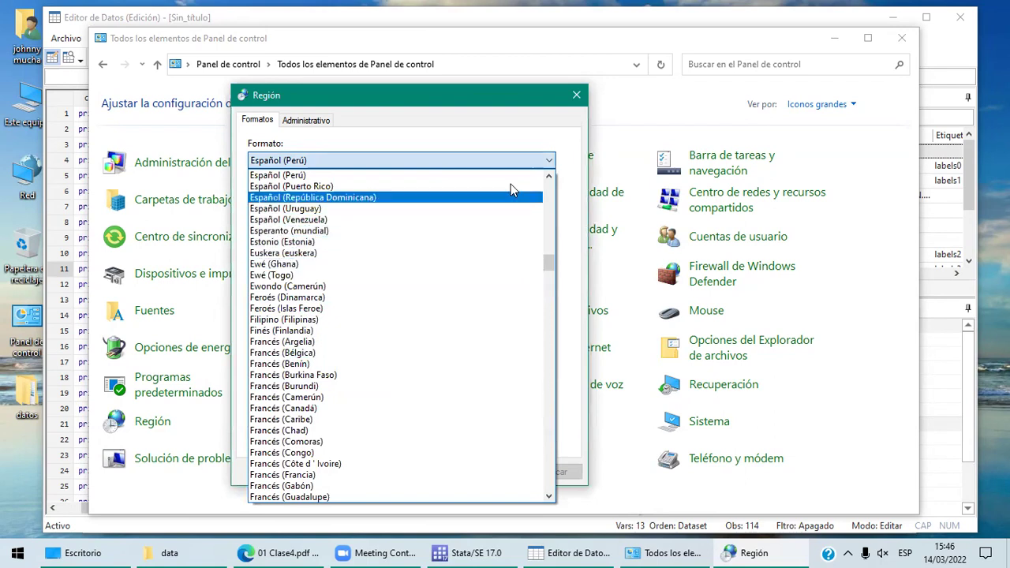
pyautogui.scroll(2, 550, 177)
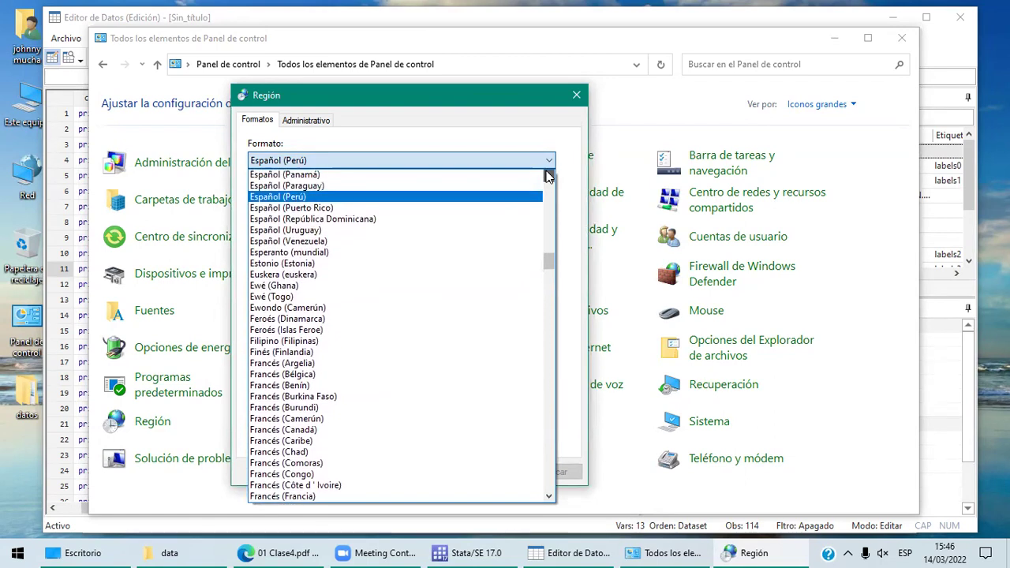
pyautogui.scroll(2, 550, 177)
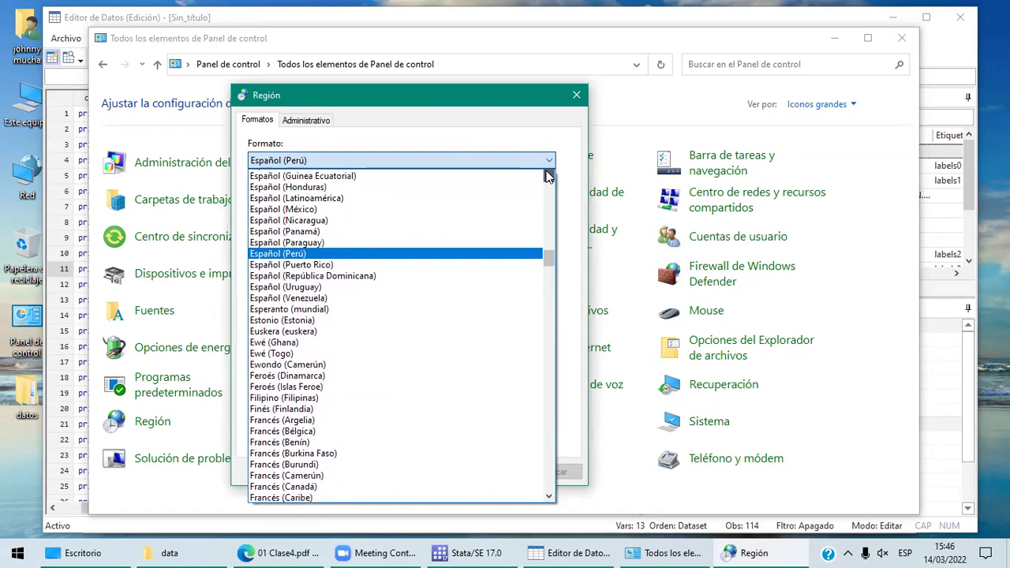
pyautogui.scroll(2, 550, 177)
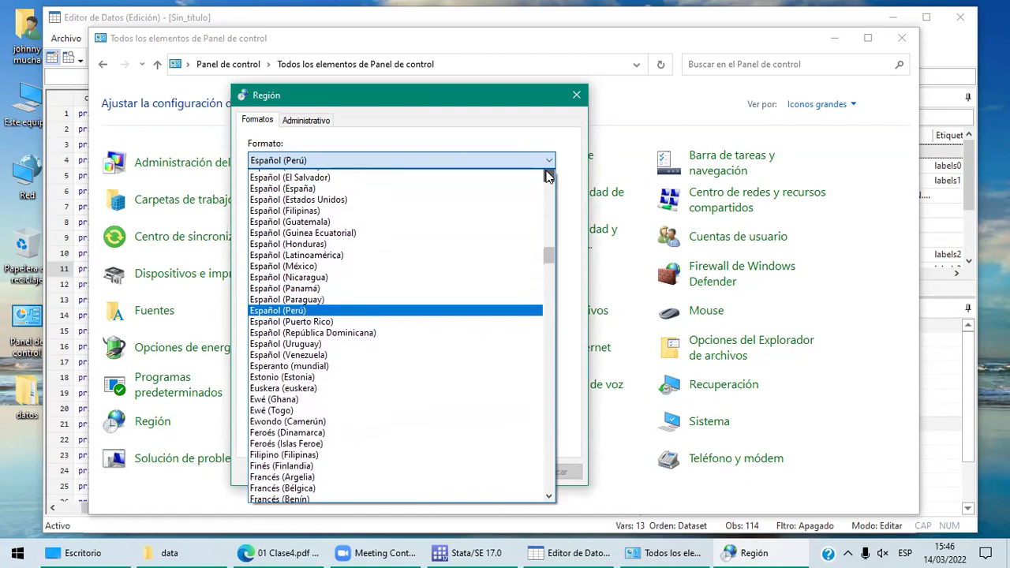
pyautogui.click(549, 177)
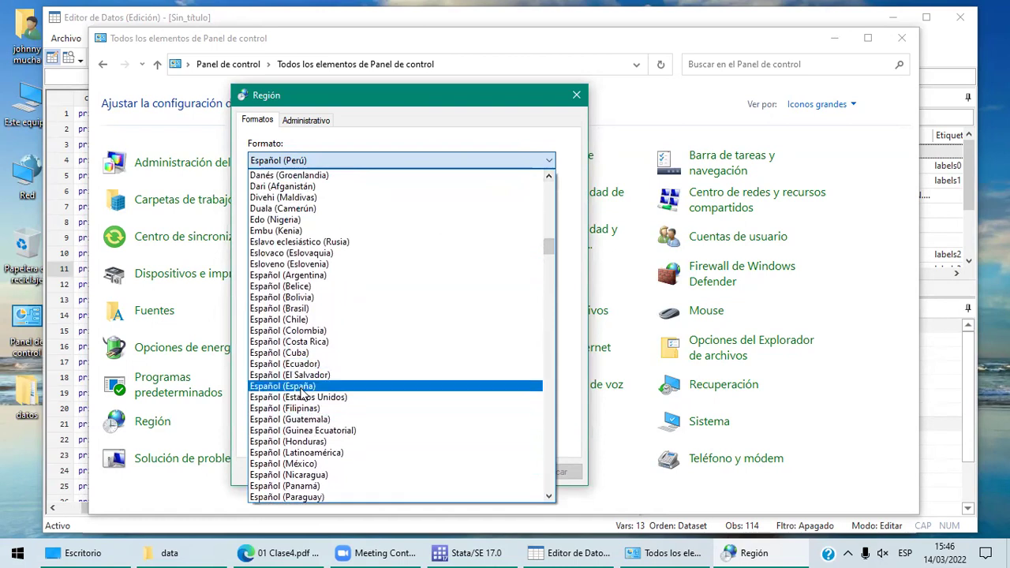
pyautogui.click(301, 386)
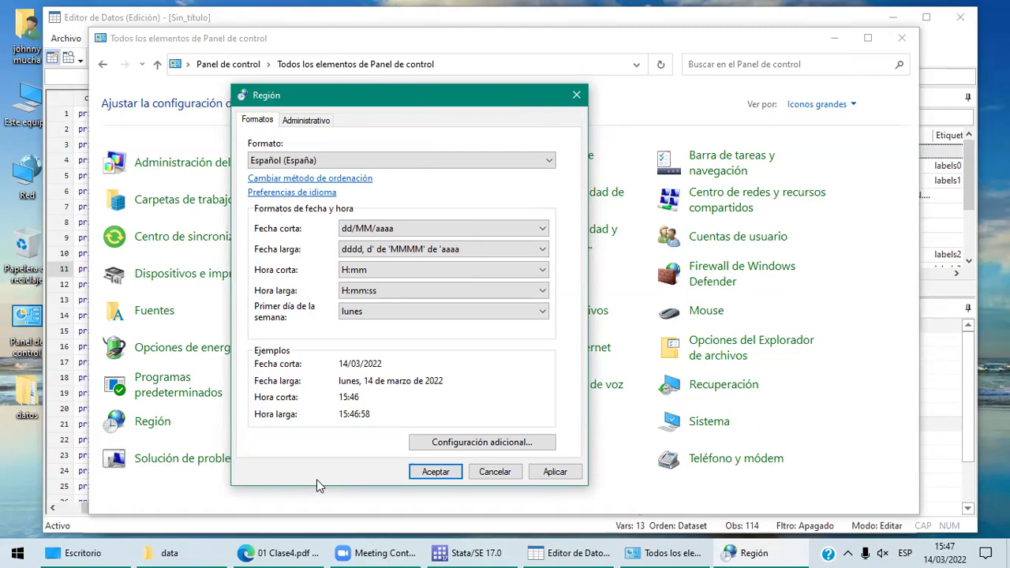
# Set the regional format back to Español (Perú), cancel the Región dialog and close the Control Panel
pyautogui.click(551, 161)
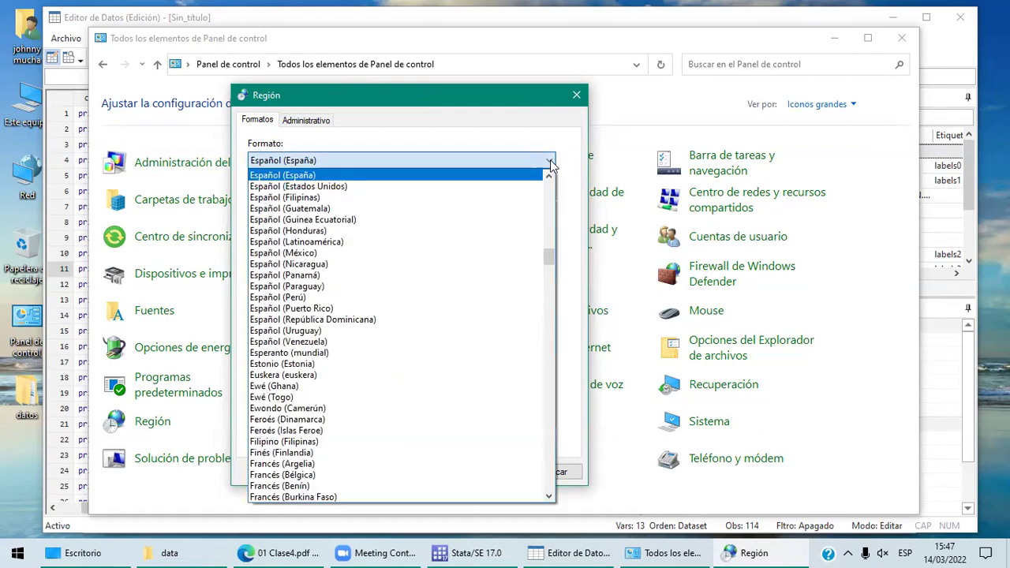
pyautogui.click(345, 299)
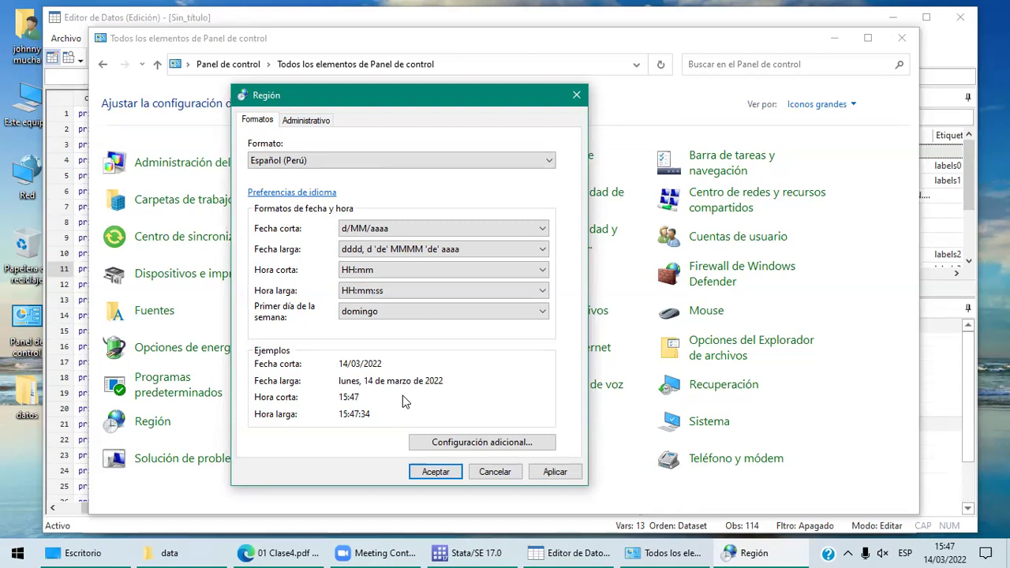
pyautogui.click(473, 49)
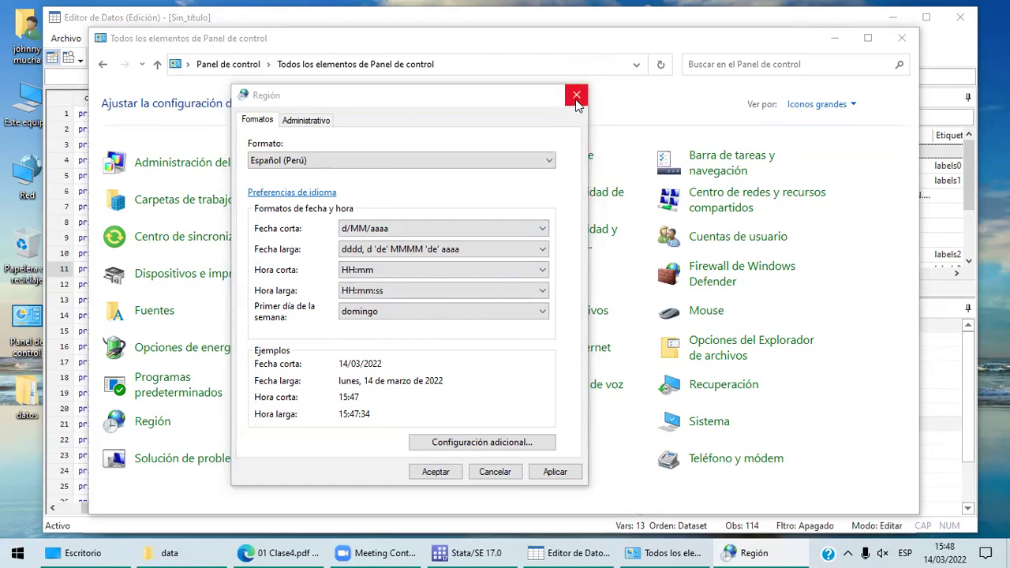
pyautogui.click(497, 472)
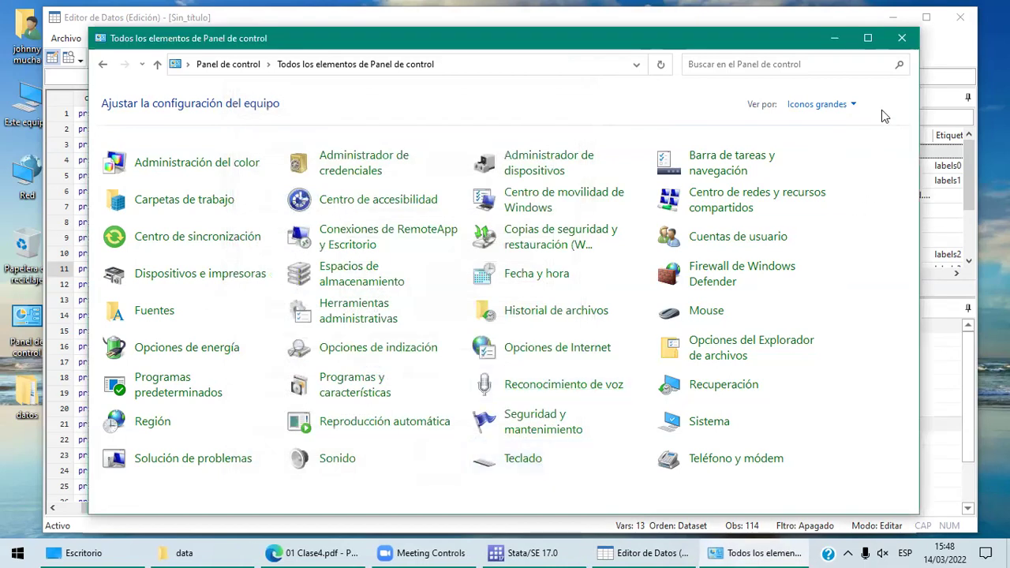
pyautogui.click(902, 38)
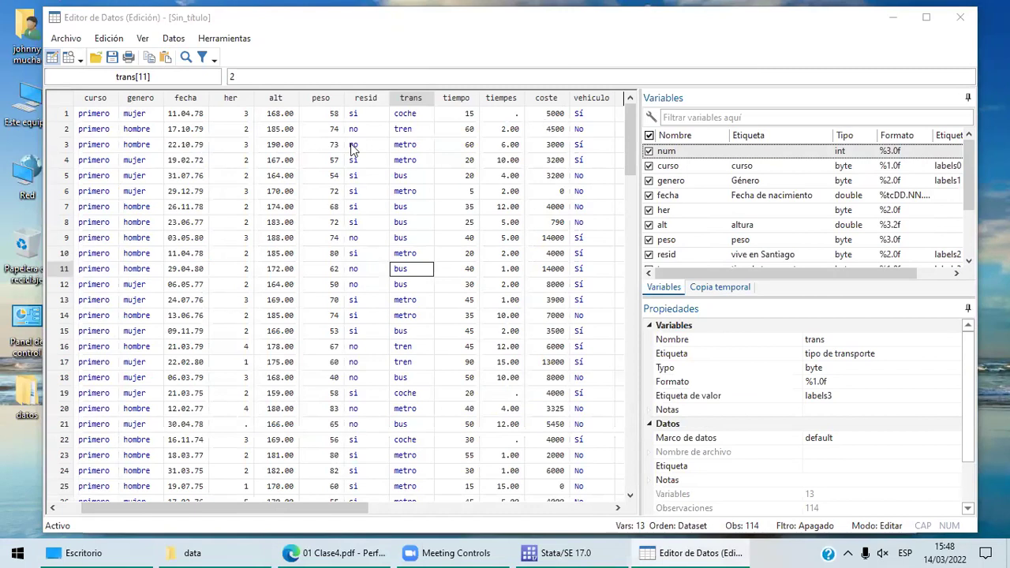
# Examine the properties of alt and the date format options available for fecha, leaving the format dialog without applying anything
pyautogui.click(272, 98)
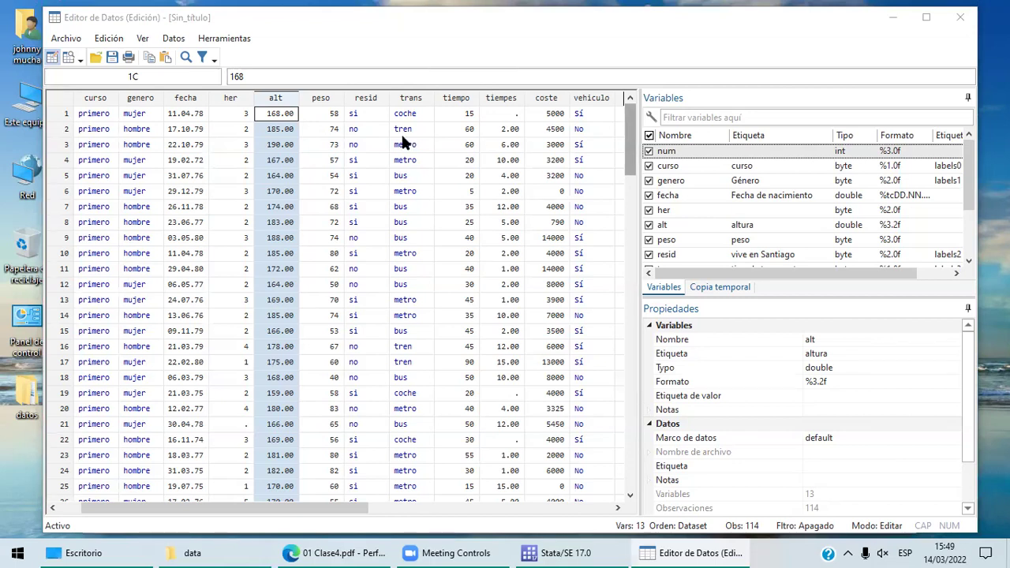
pyautogui.click(186, 101)
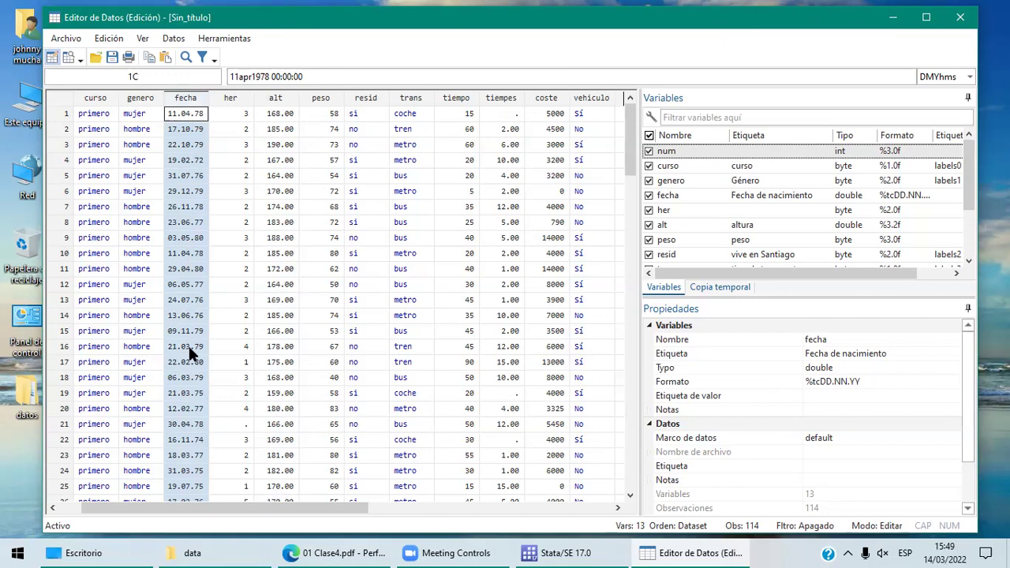
pyautogui.click(692, 379)
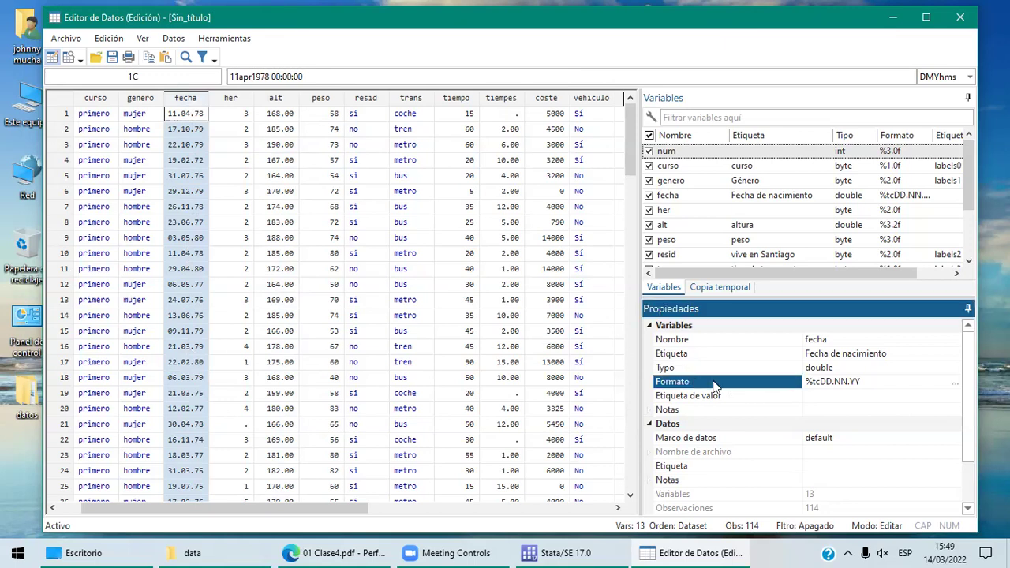
pyautogui.click(827, 382)
pyautogui.click(956, 384)
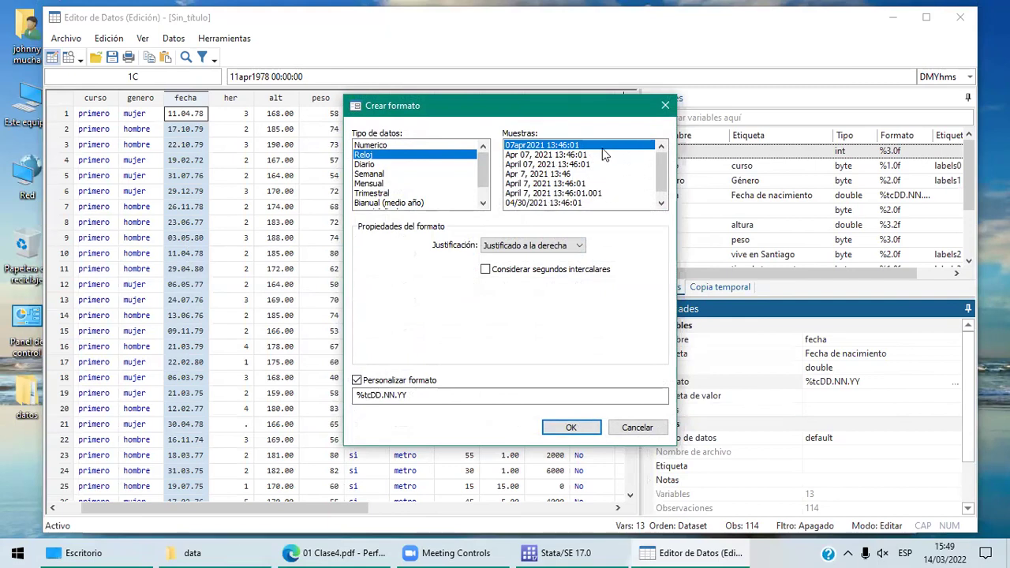
pyautogui.click(661, 203)
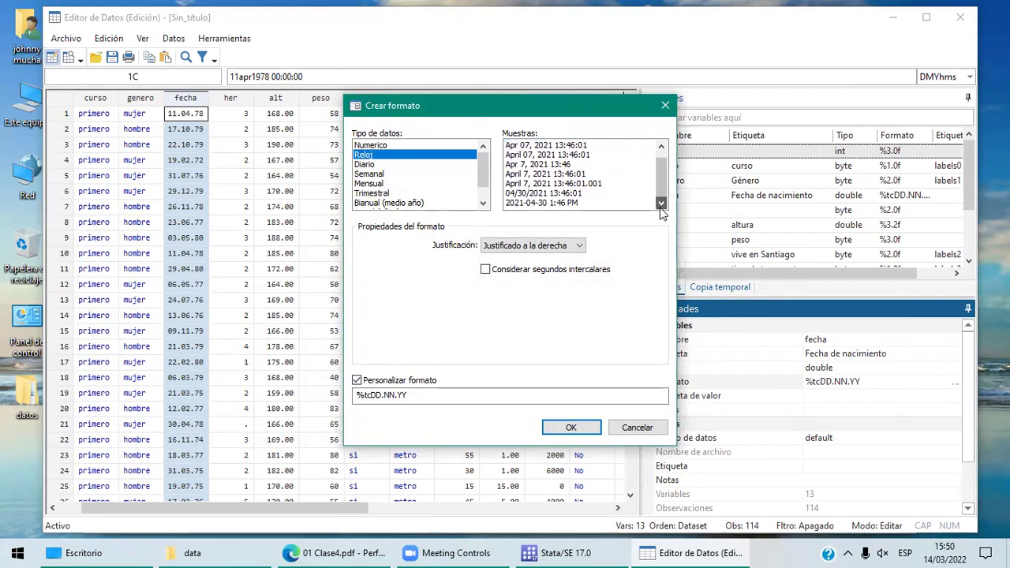
pyautogui.click(638, 428)
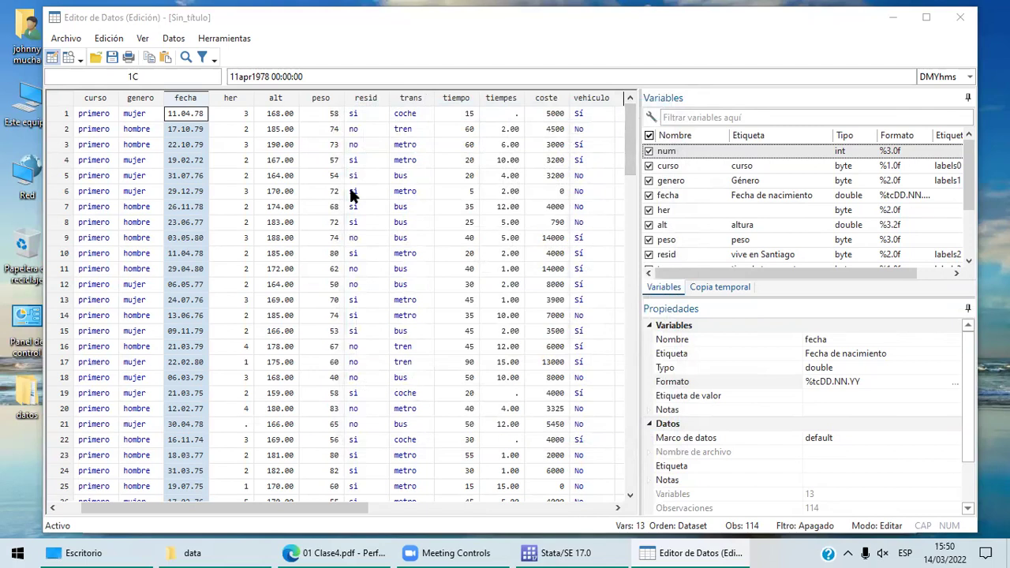
# Examine the properties of the coste, tiempes and vehiculo variables
pyautogui.click(549, 97)
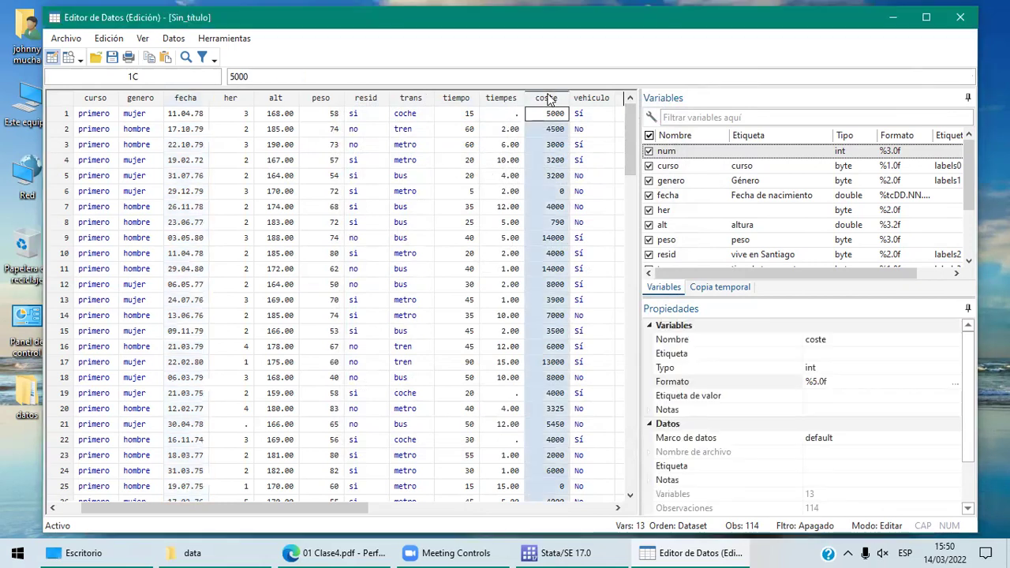
pyautogui.click(618, 508)
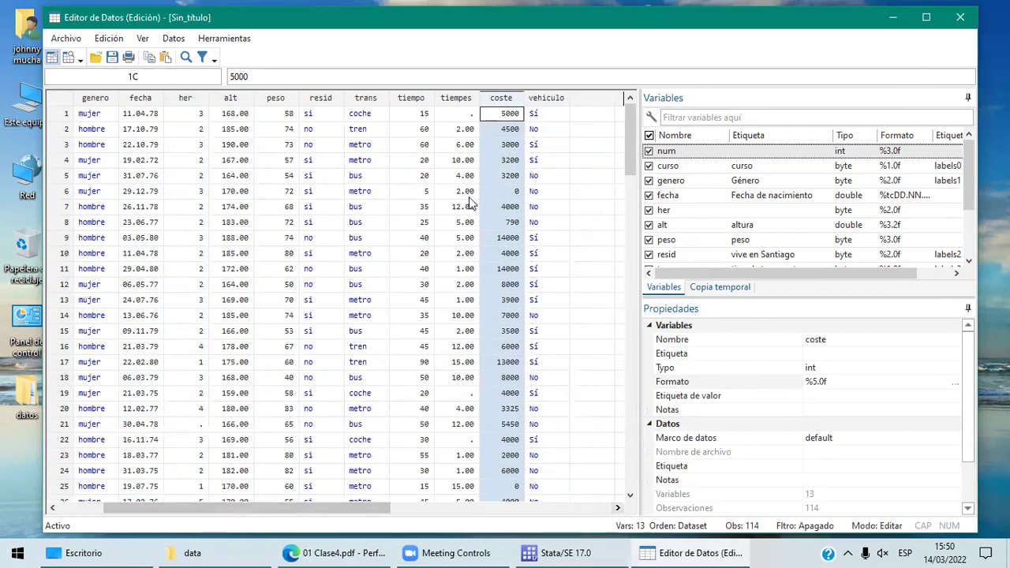
pyautogui.click(461, 101)
pyautogui.click(496, 101)
pyautogui.click(544, 100)
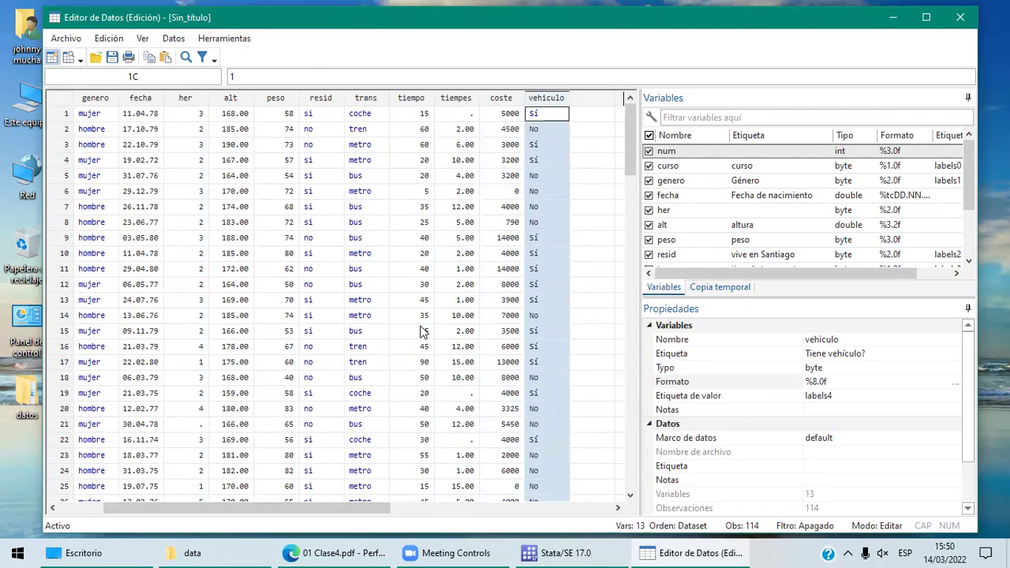
# Examine each code and category of the labels3 value label assigned to trans, and close the value label manager
pyautogui.click(363, 101)
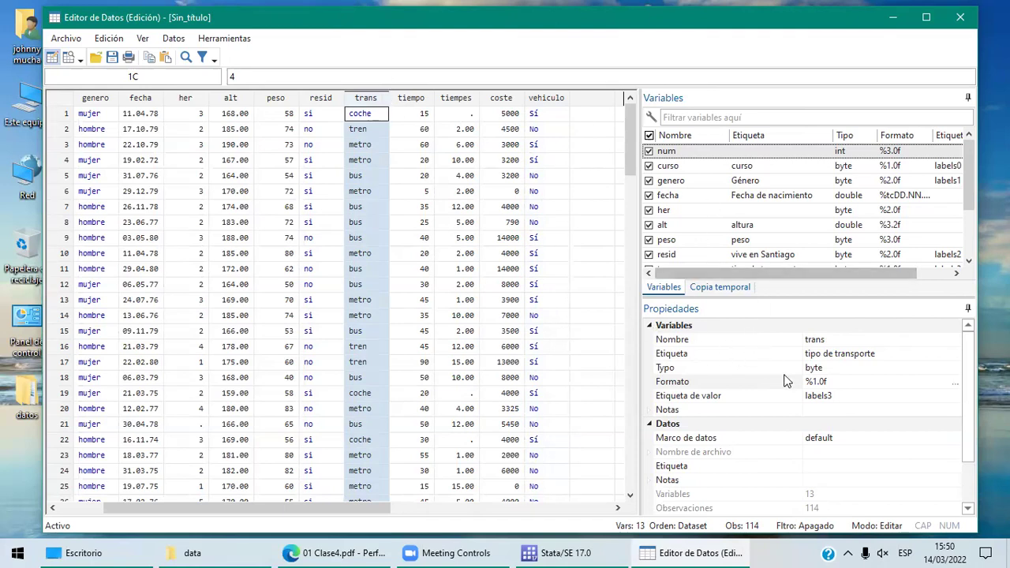
pyautogui.click(848, 399)
pyautogui.click(955, 397)
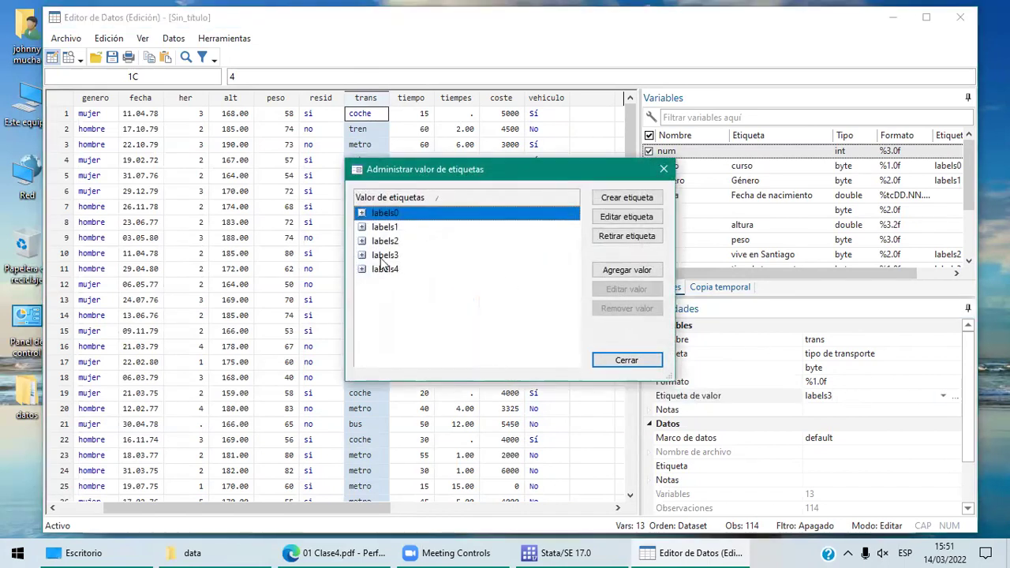
pyautogui.click(362, 255)
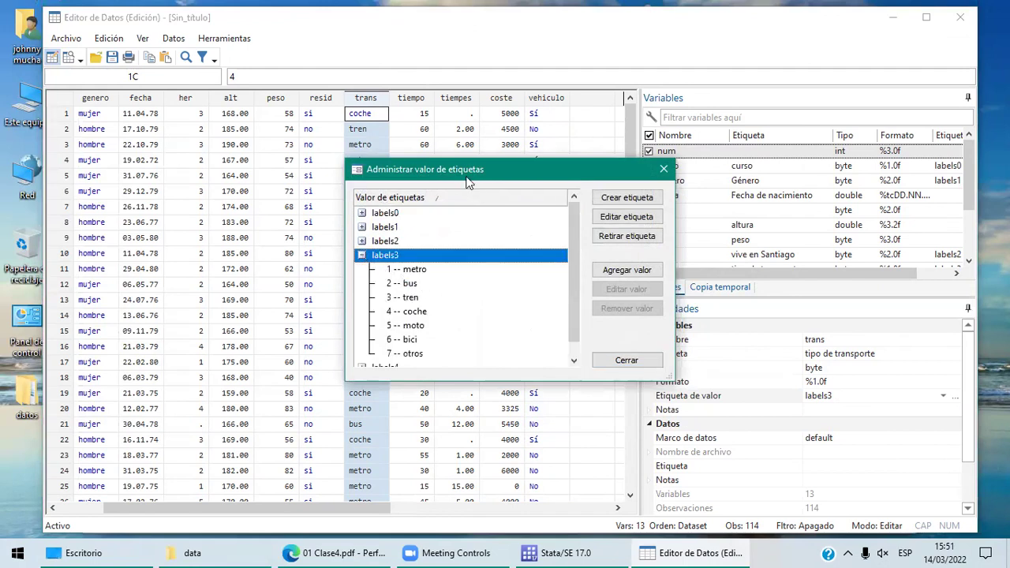
pyautogui.moveTo(467, 182); pyautogui.dragTo(568, 148)
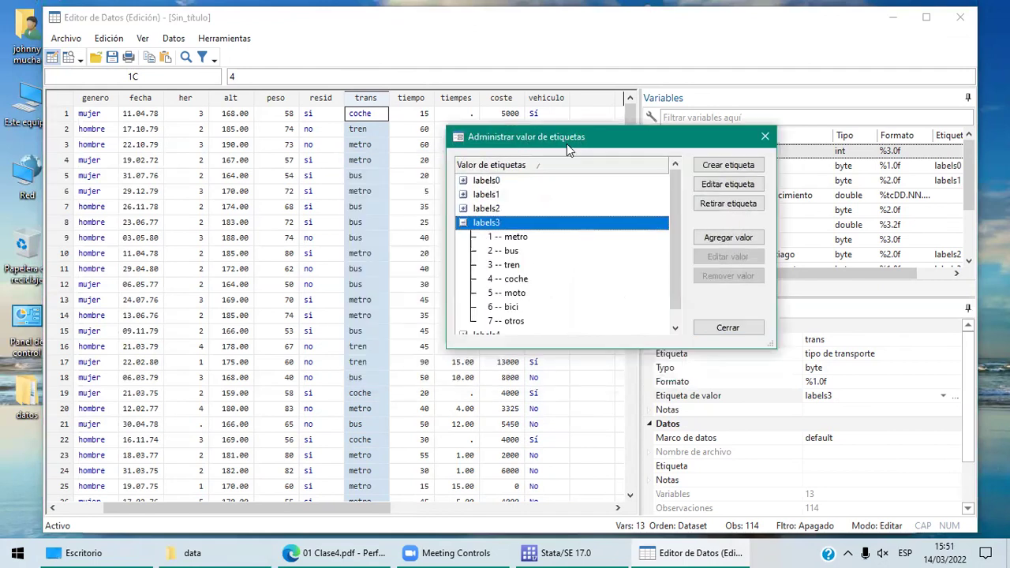
pyautogui.click(539, 238)
pyautogui.press('Down')
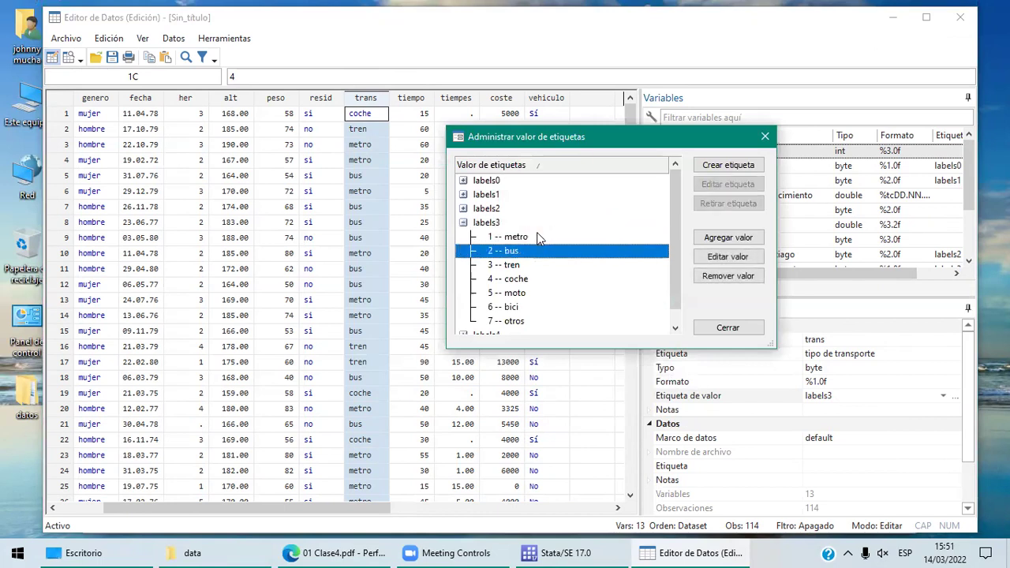
pyautogui.press('Down')
pyautogui.press('Down')
pyautogui.press('Down')
pyautogui.press('Down')
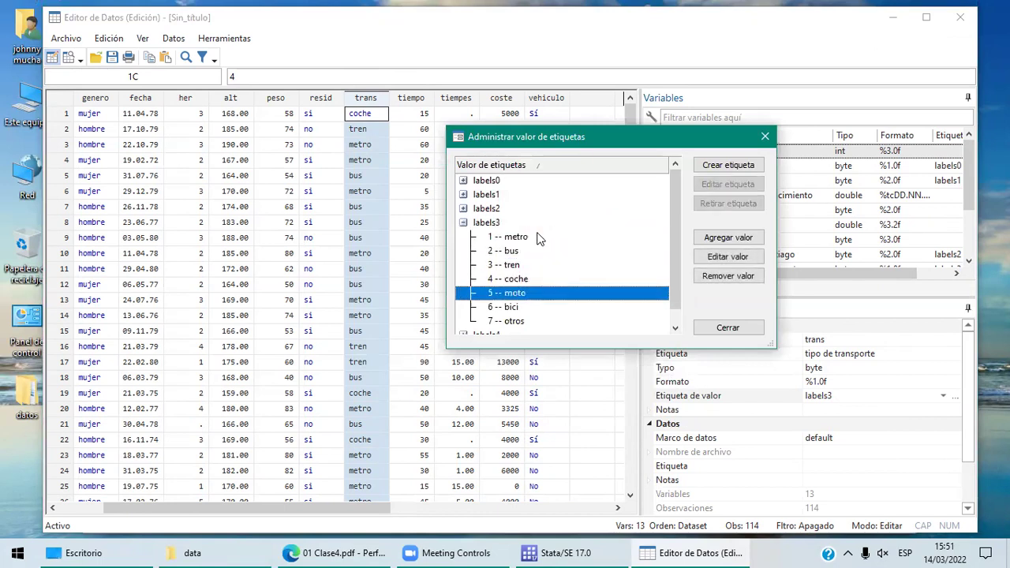
pyautogui.press('Down')
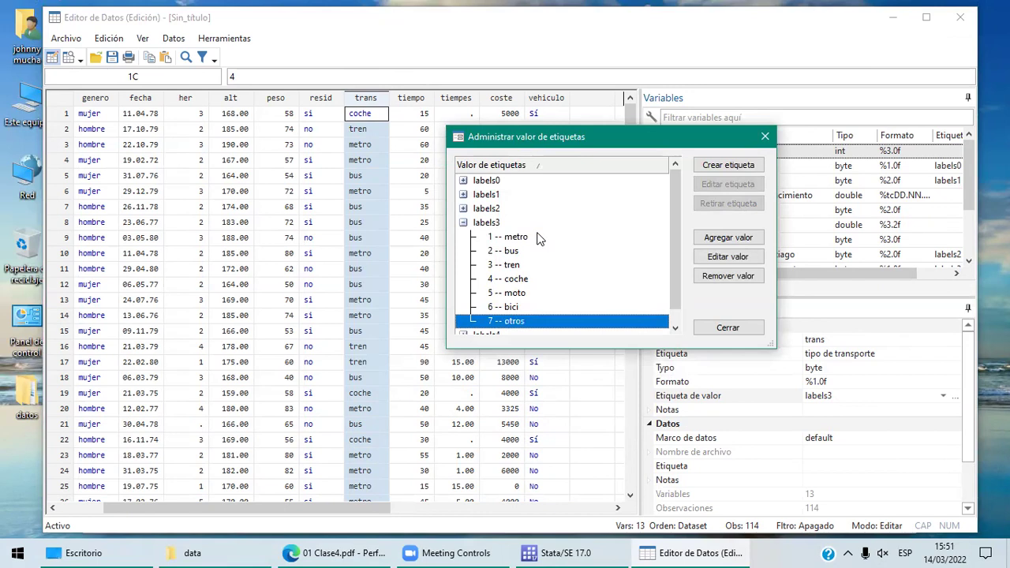
pyautogui.click(754, 327)
# Examine the categories of the labels2 value label assigned to resid, and close the value label manager
pyautogui.click(322, 98)
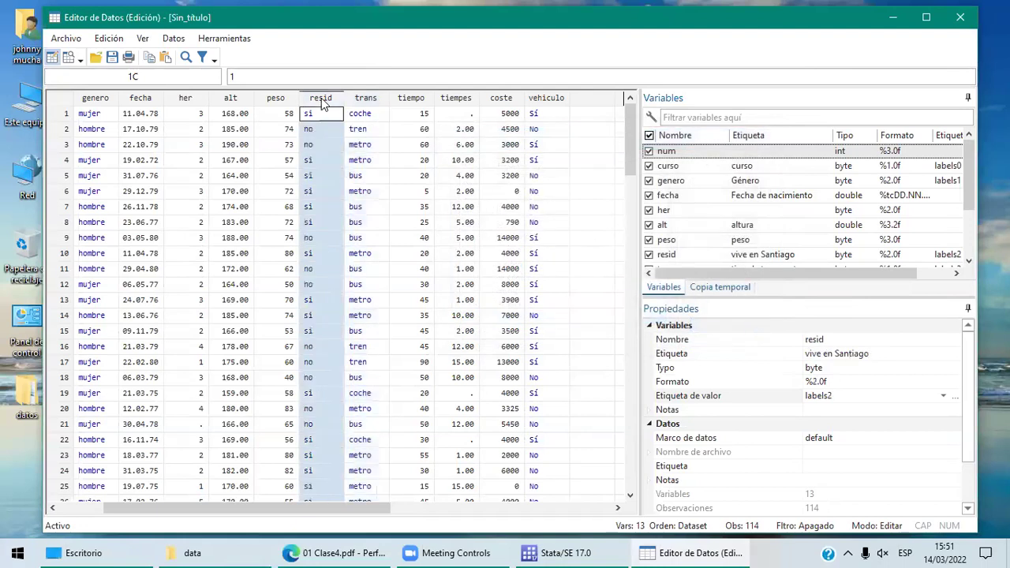
pyautogui.click(956, 395)
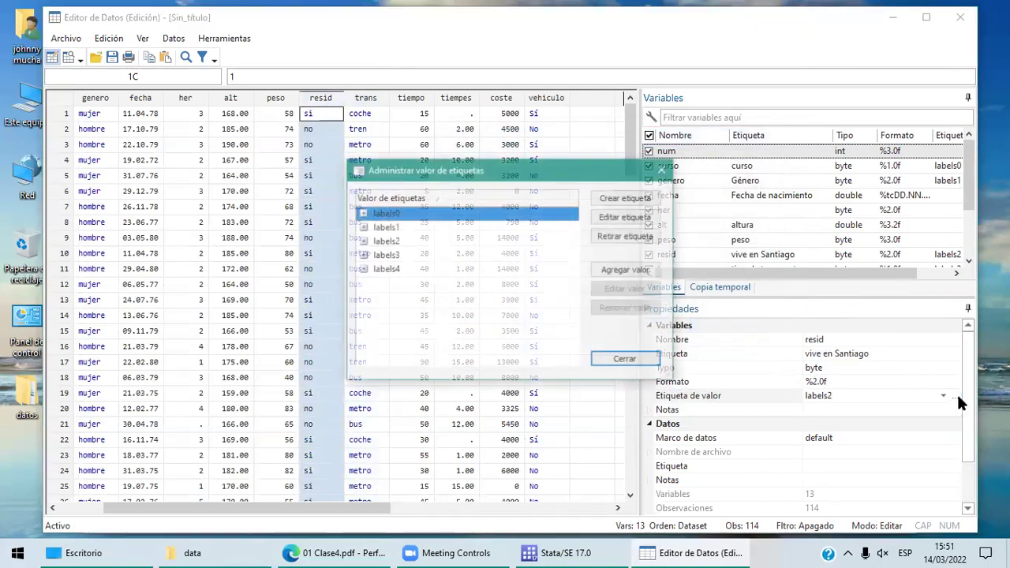
pyautogui.click(363, 241)
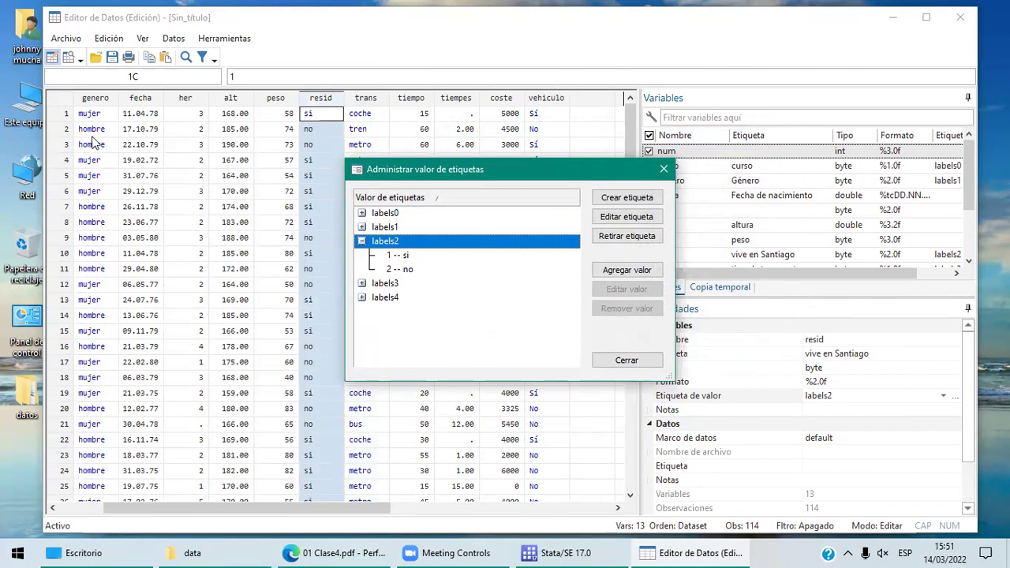
pyautogui.click(624, 357)
pyautogui.click(629, 365)
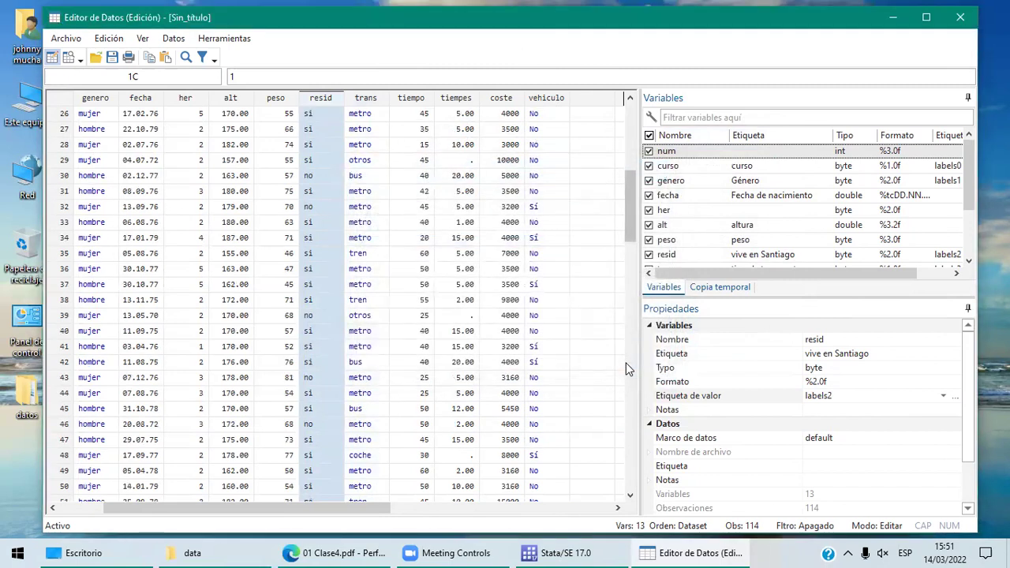
# Examine the labels1 value label assigned to genero, close the value label manager and select the resid variable
pyautogui.click(96, 98)
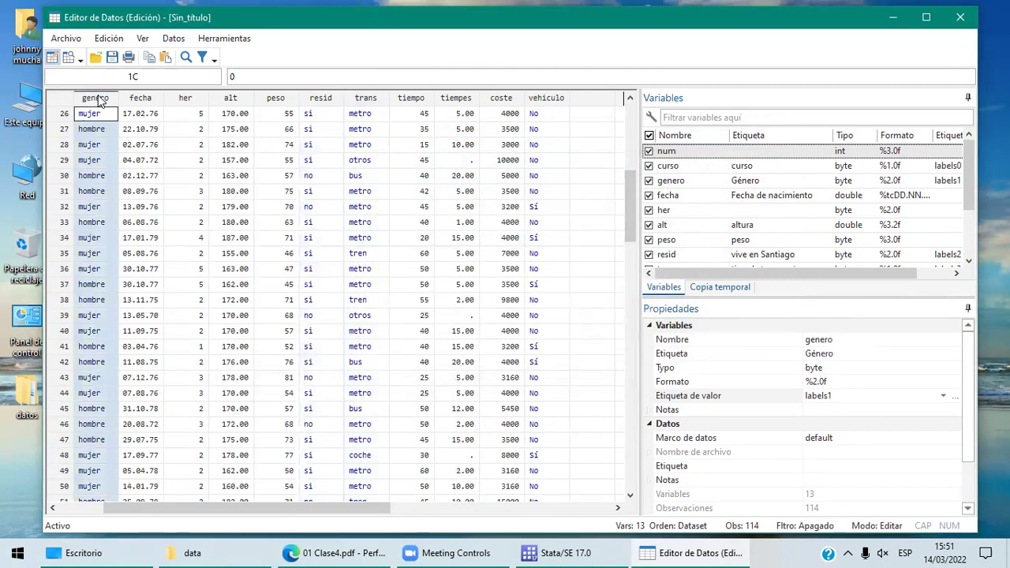
pyautogui.click(955, 398)
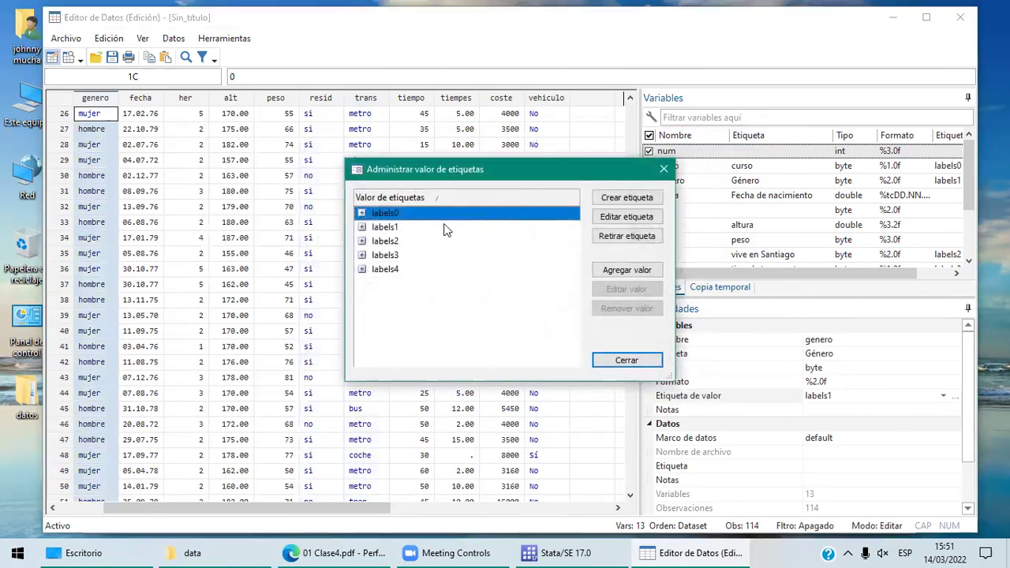
pyautogui.click(362, 227)
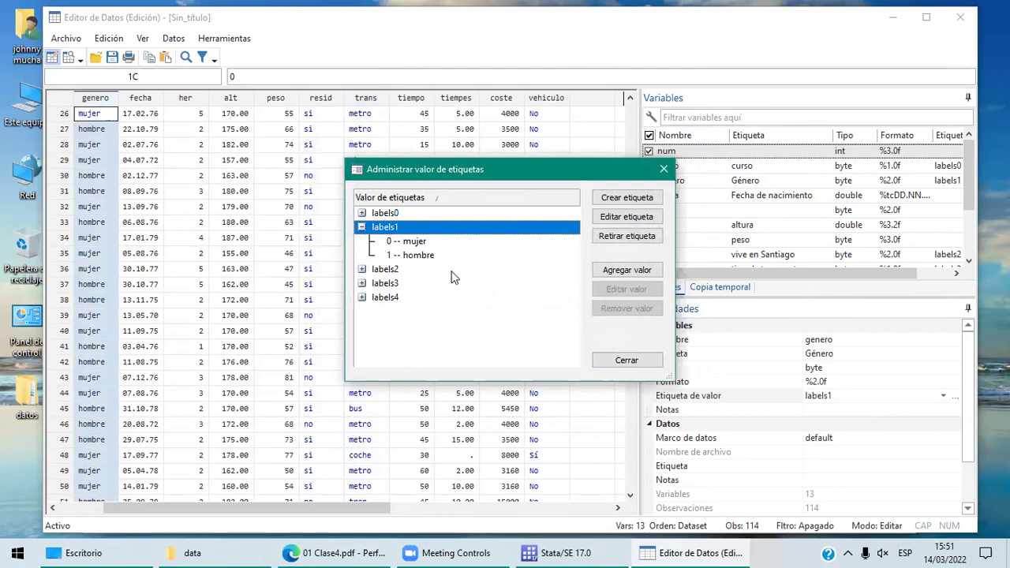
pyautogui.click(636, 360)
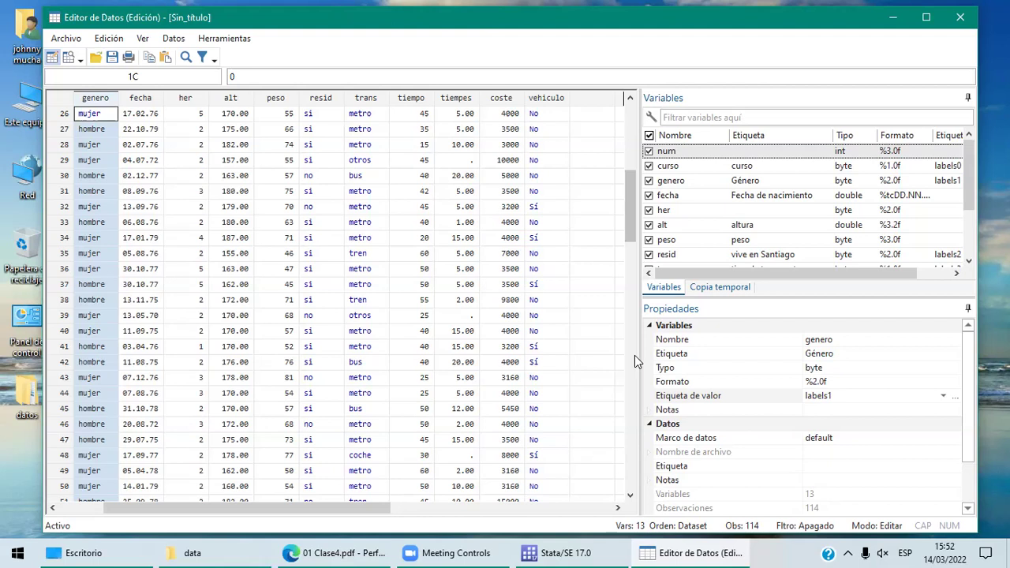
pyautogui.click(316, 111)
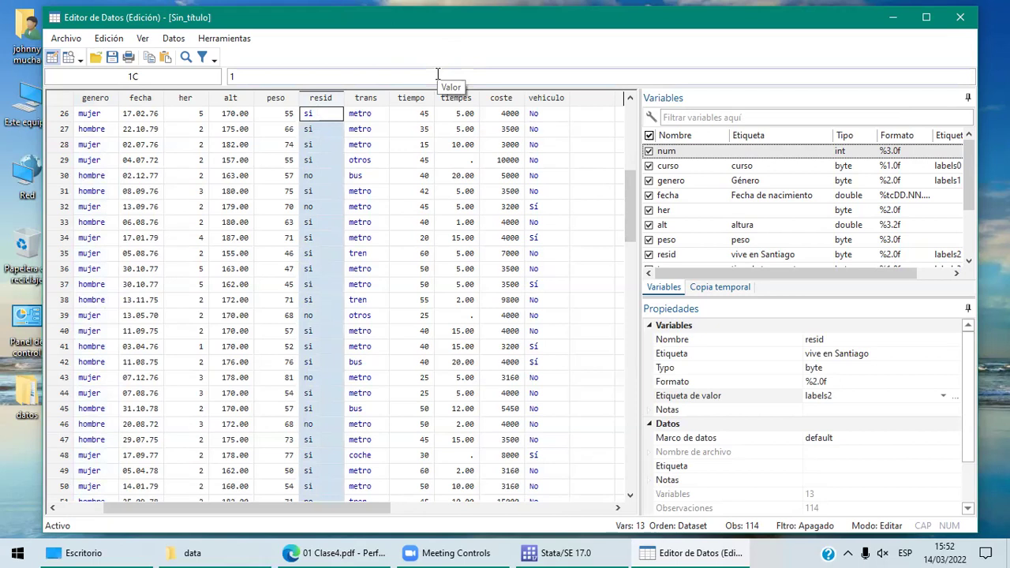
# Save the dataset in the data folder as a Stata data file named Enctran
pyautogui.click(65, 41)
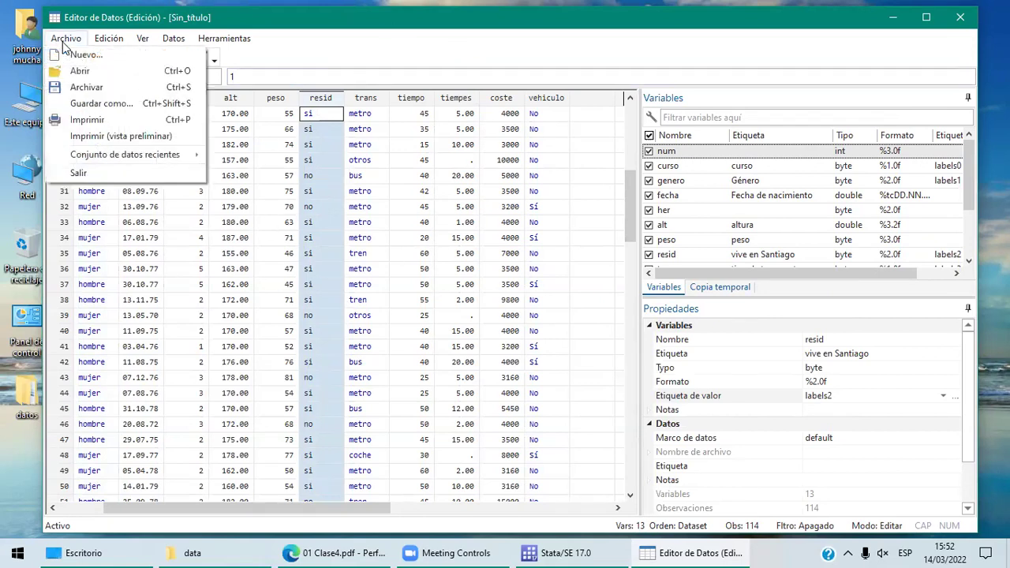
pyautogui.click(117, 103)
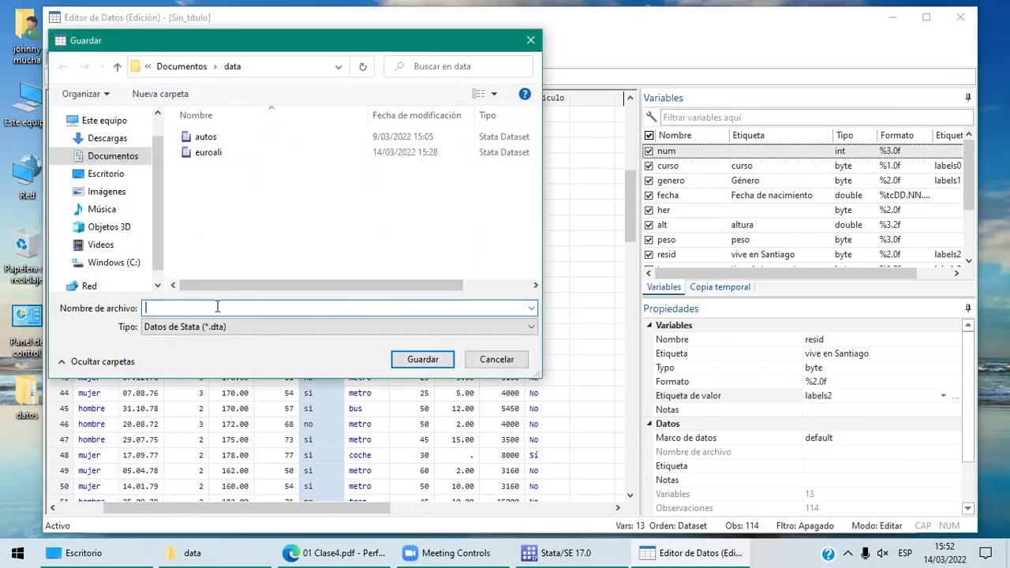
pyautogui.write('E')
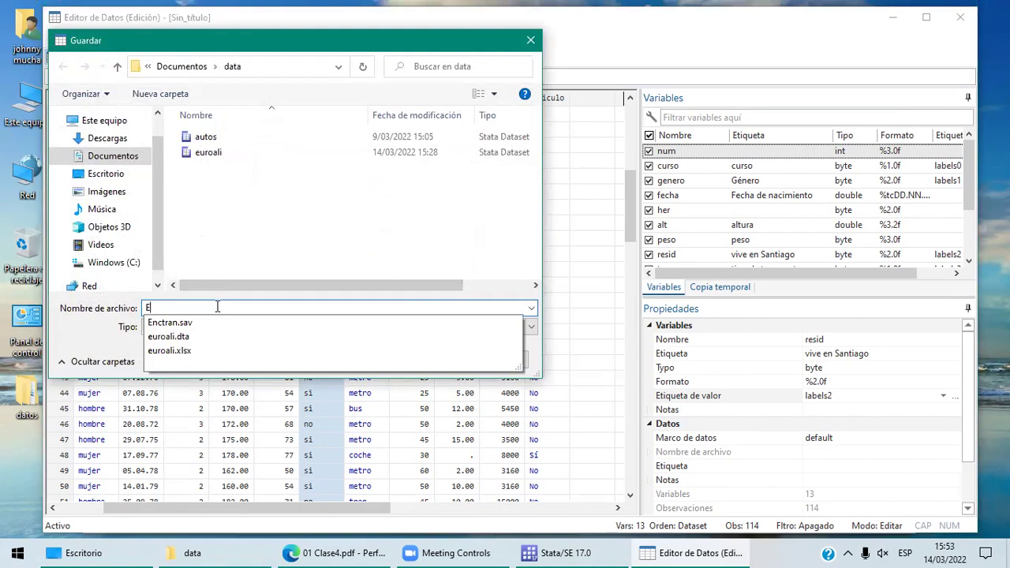
pyautogui.write('nctran')
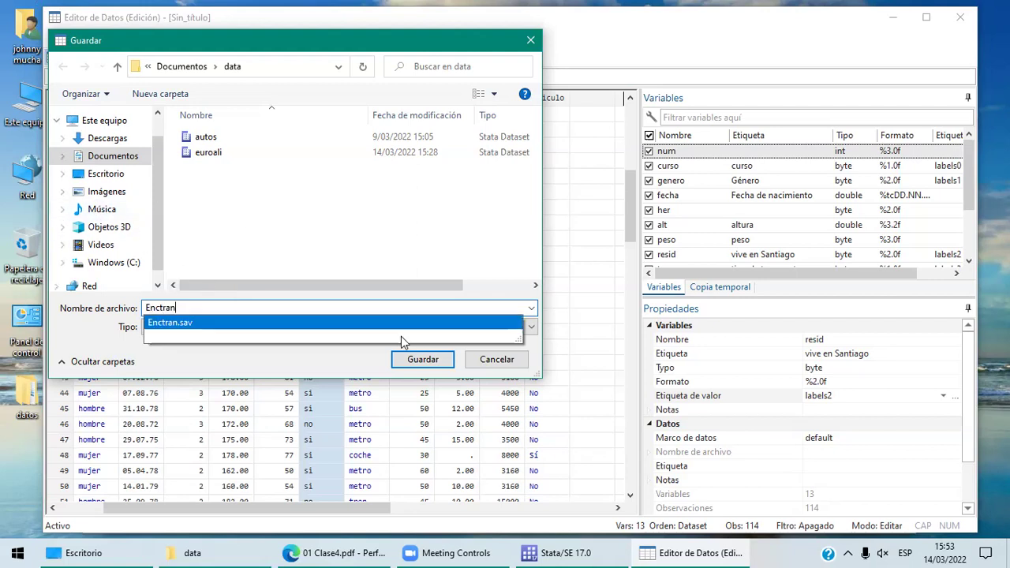
pyautogui.click(368, 354)
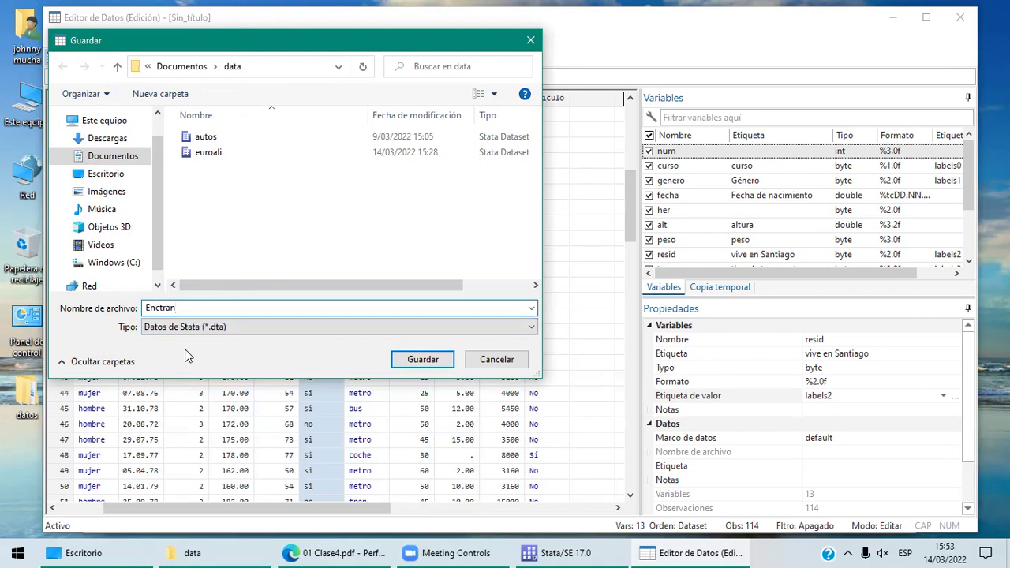
pyautogui.click(422, 359)
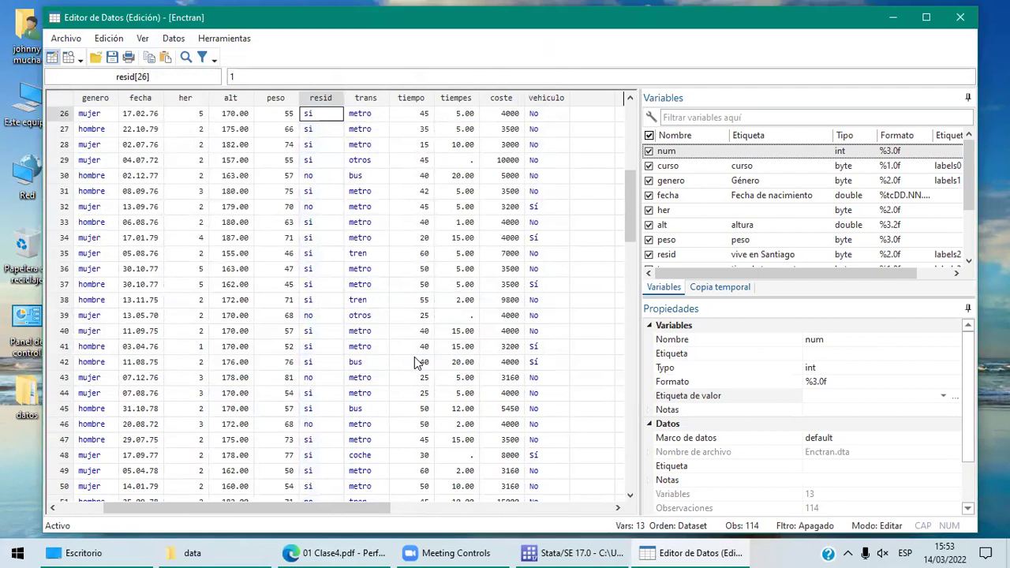
# Switch to 01 Clase4.pdf in the browser and review the slides on importing SPSS data
pyautogui.click(333, 552)
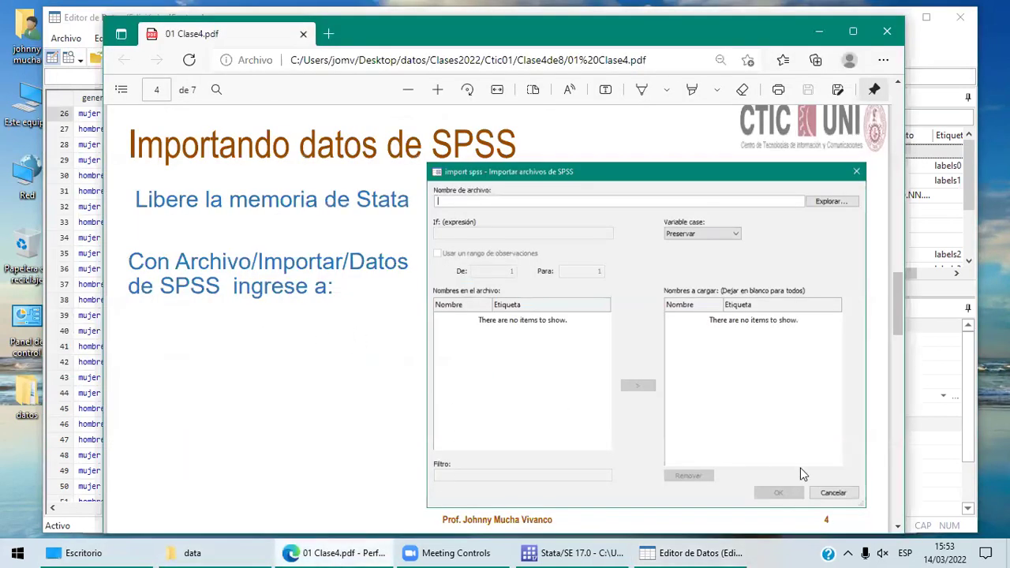
pyautogui.click(898, 527)
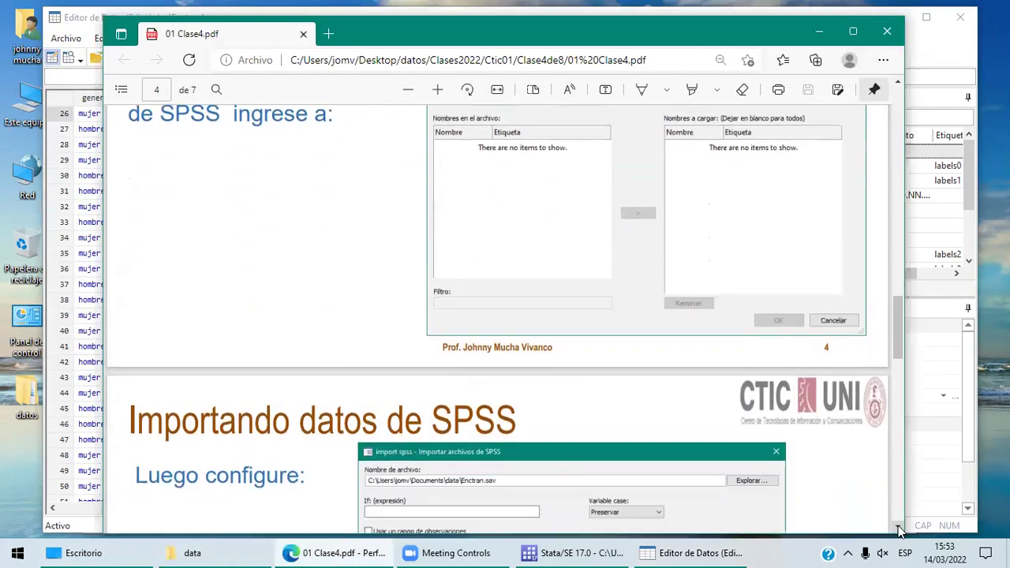
pyautogui.click(899, 529)
pyautogui.click(899, 529)
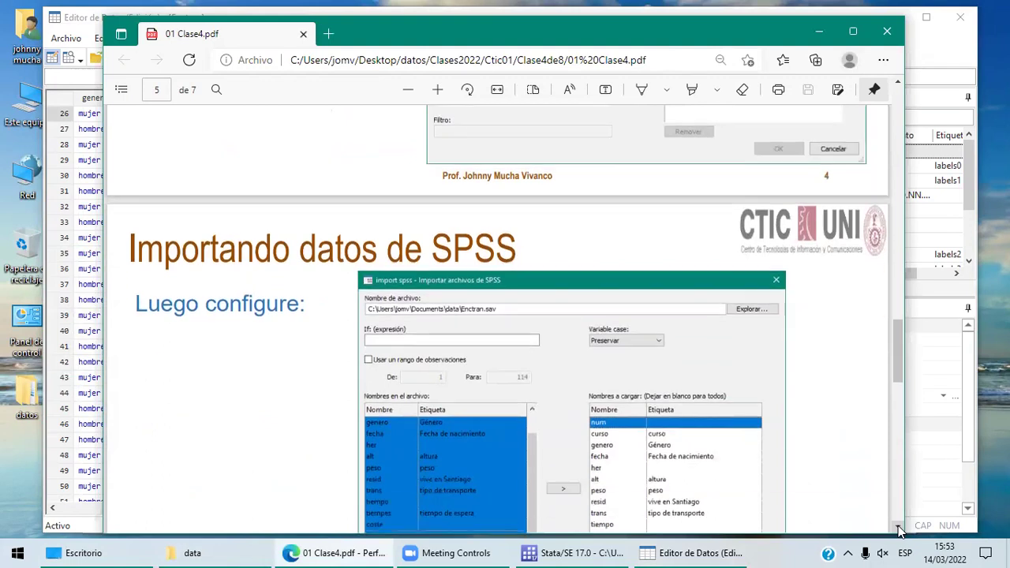
pyautogui.click(899, 529)
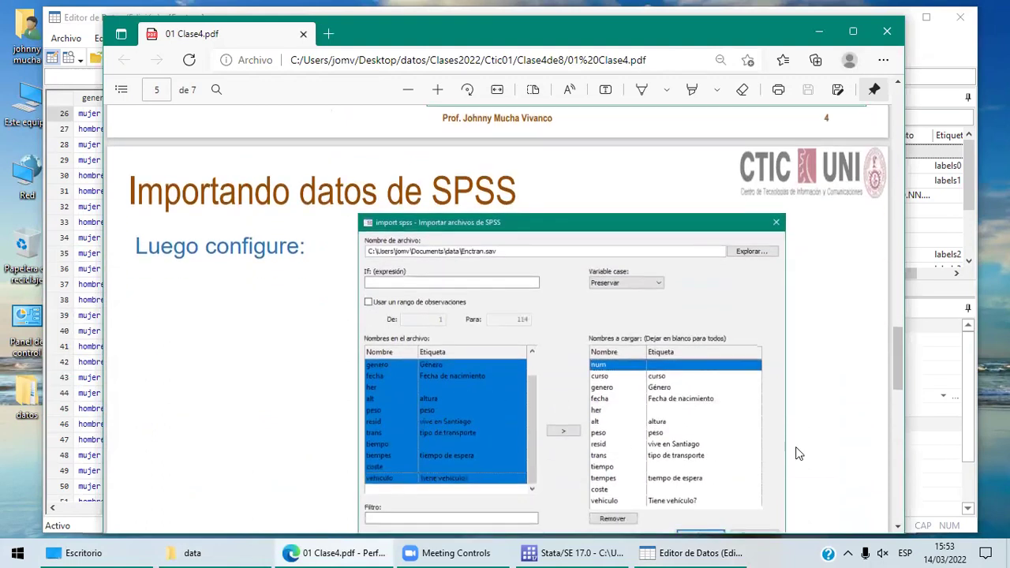
# Look over the slides on exporting data to Excel, switch to Stata and view the dataset in the editable Data Editor
pyautogui.scroll(-10, 901, 525)
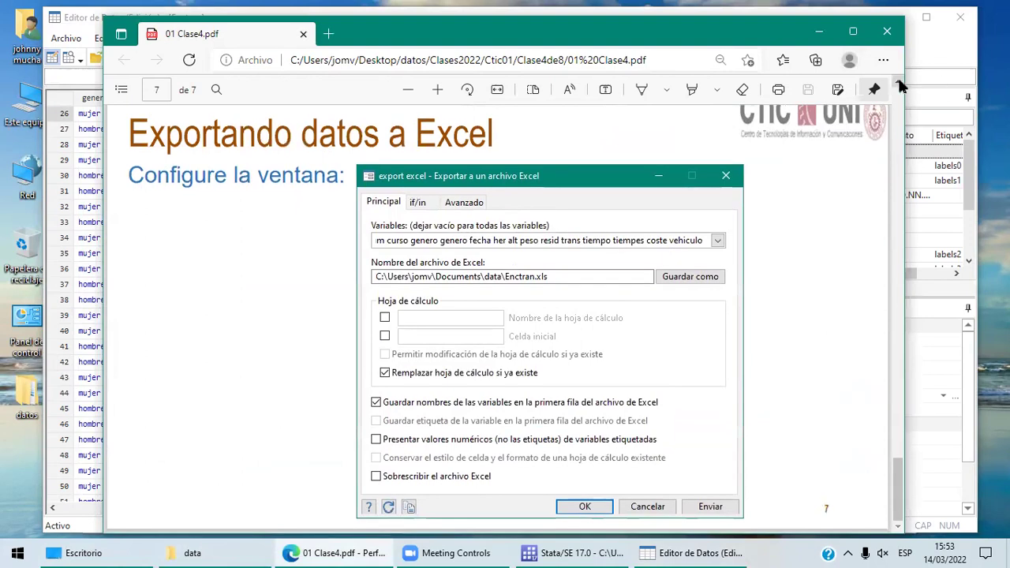
pyautogui.scroll(5, 901, 87)
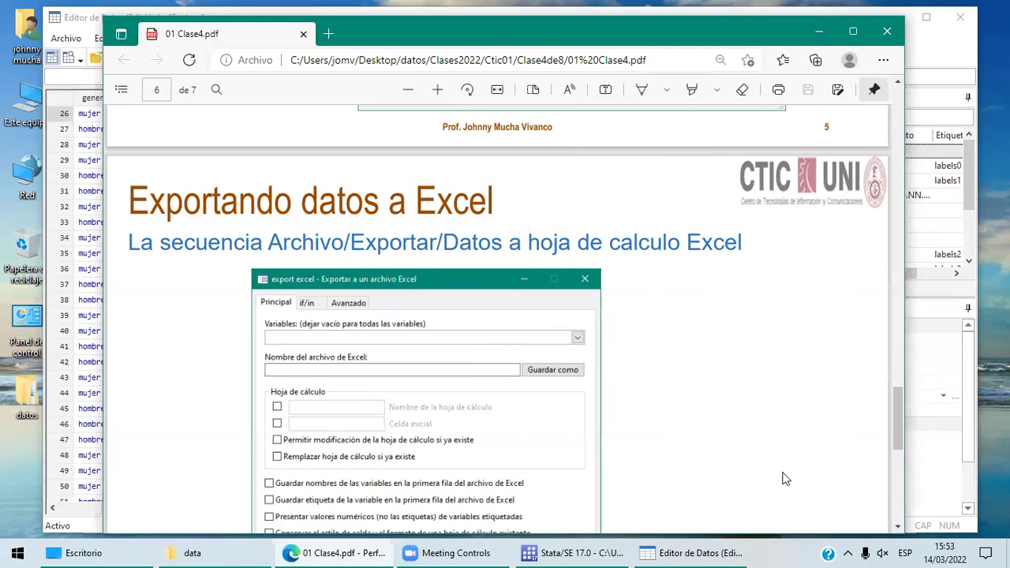
pyautogui.click(582, 553)
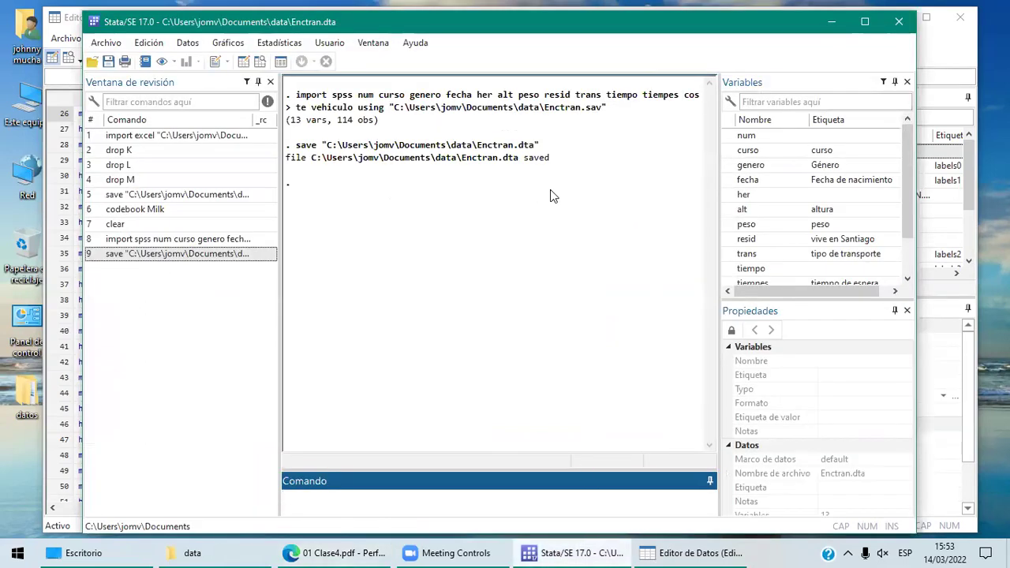
pyautogui.click(190, 45)
pyautogui.moveTo(269, 78)
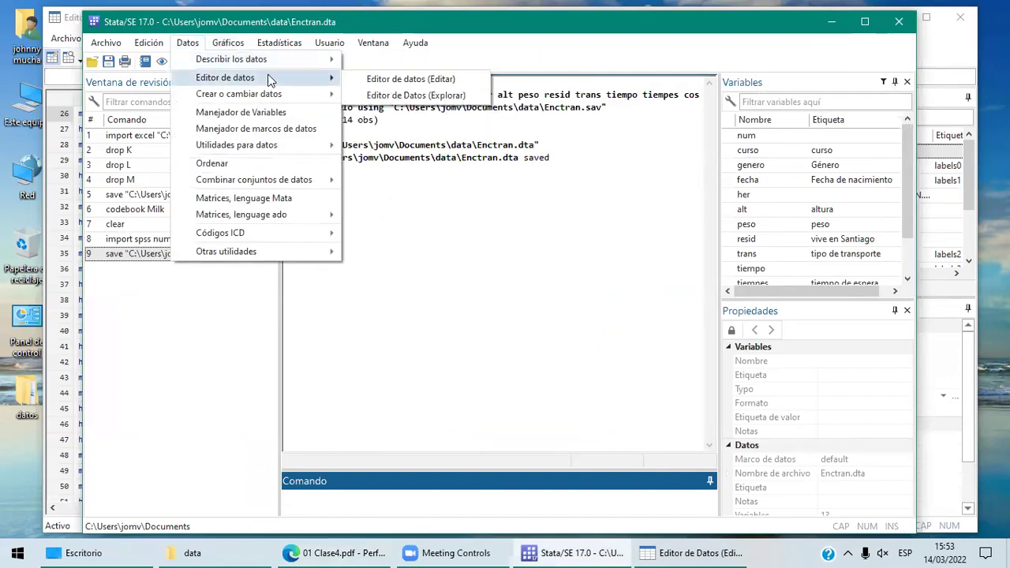
pyautogui.click(356, 77)
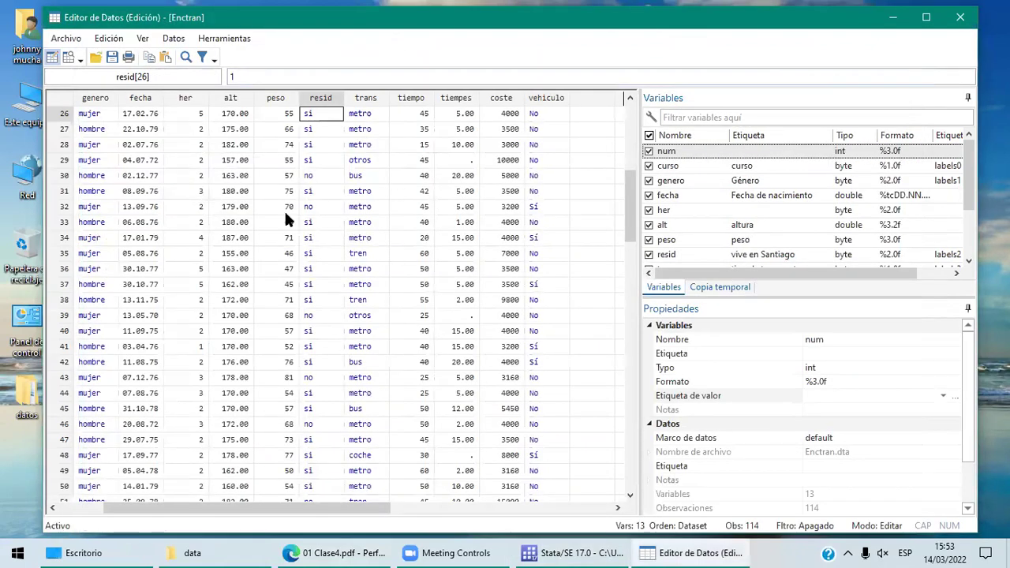
# Clear the dataset from memory with the clear command and empty the results window
pyautogui.click(586, 553)
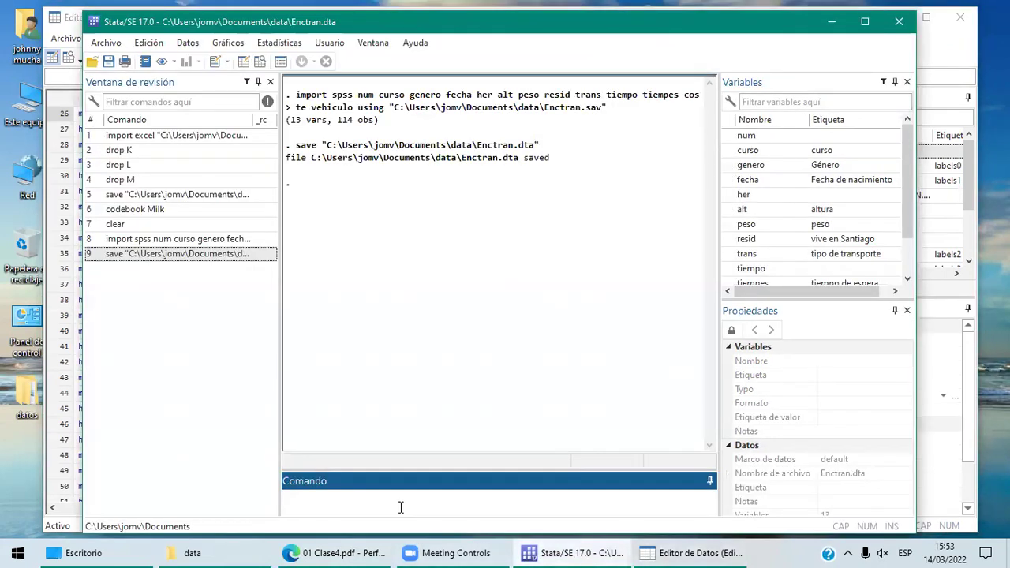
pyautogui.write('clear')
pyautogui.press('Return')
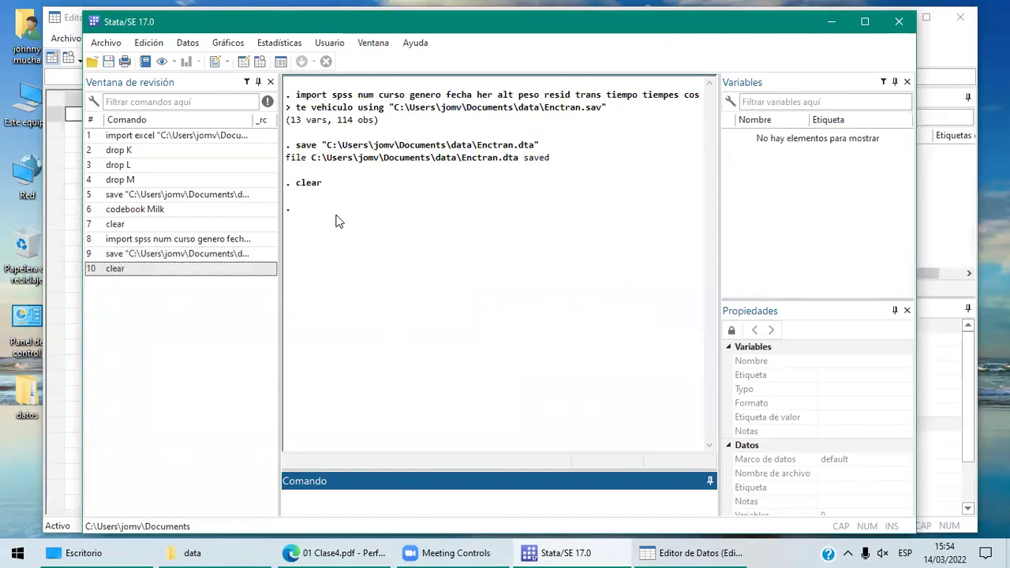
pyautogui.click(152, 43)
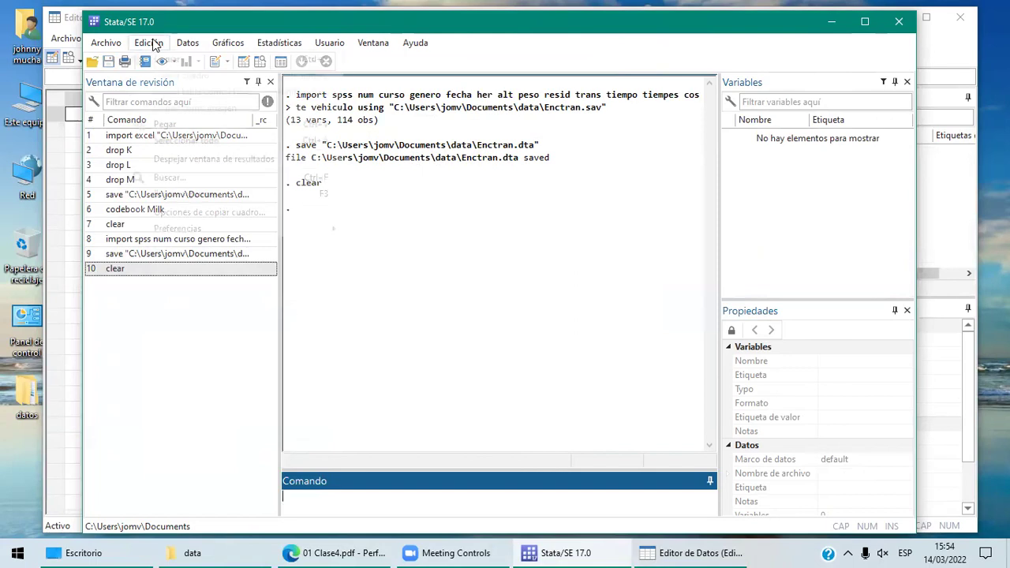
pyautogui.click(211, 158)
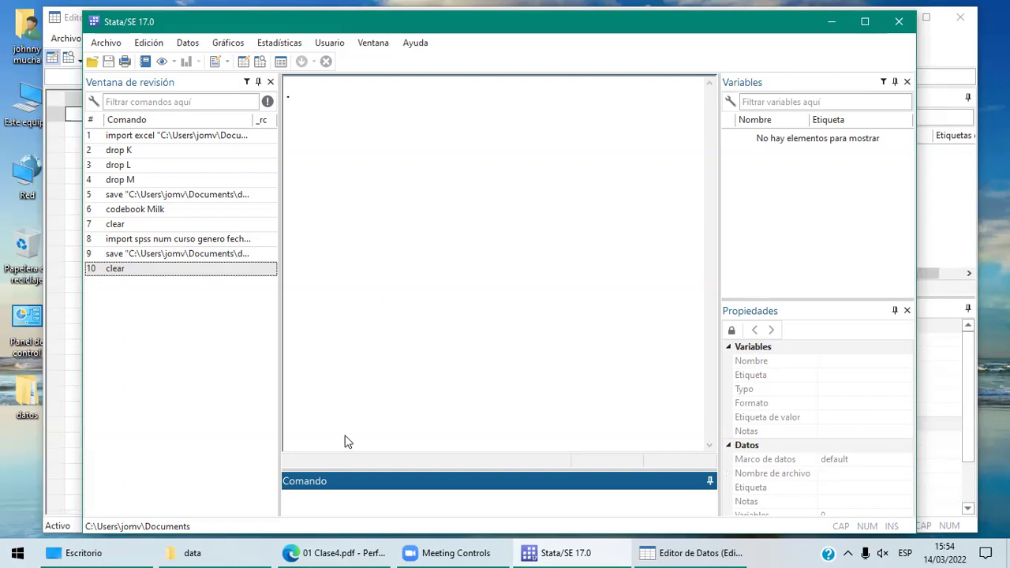
# Switch to 01 Clase4.pdf in the browser and review the slide on the Archivo/Exportar sequence for Excel
pyautogui.click(316, 552)
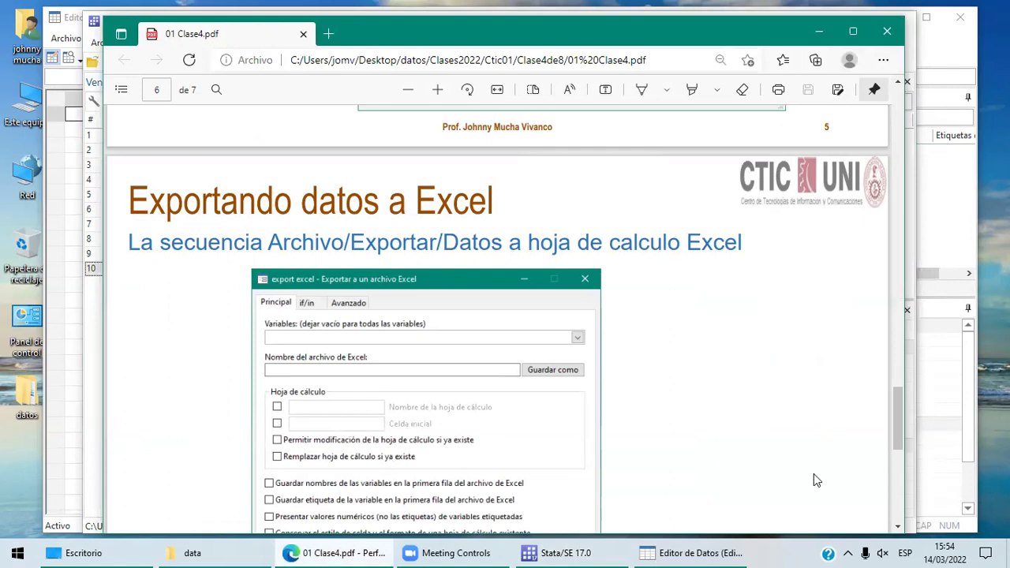
pyautogui.click(897, 529)
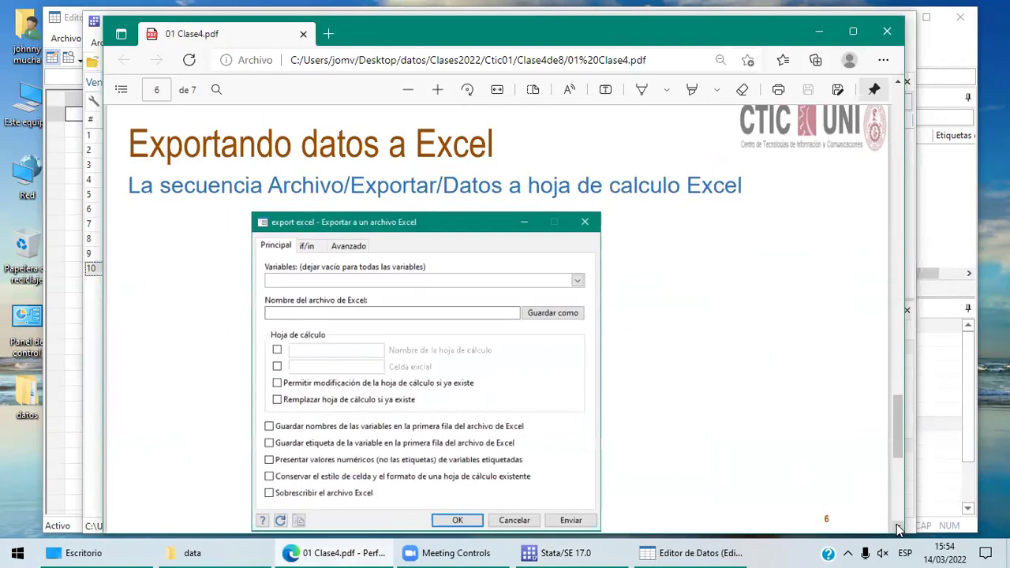
pyautogui.click(897, 529)
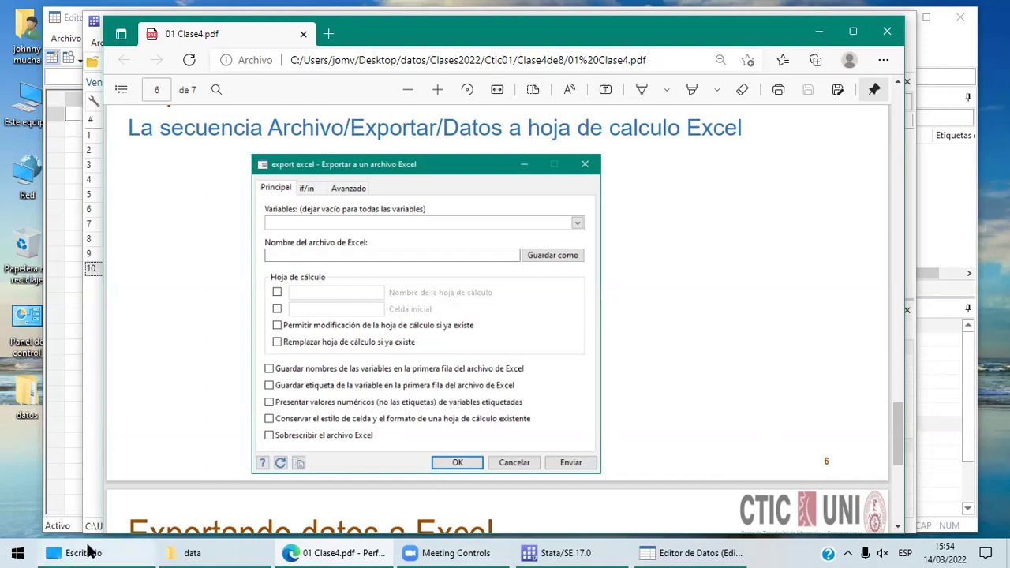
# Switch to the data folder in File Explorer and compare the Stata and SPSS versions of the Enctran file
pyautogui.click(189, 552)
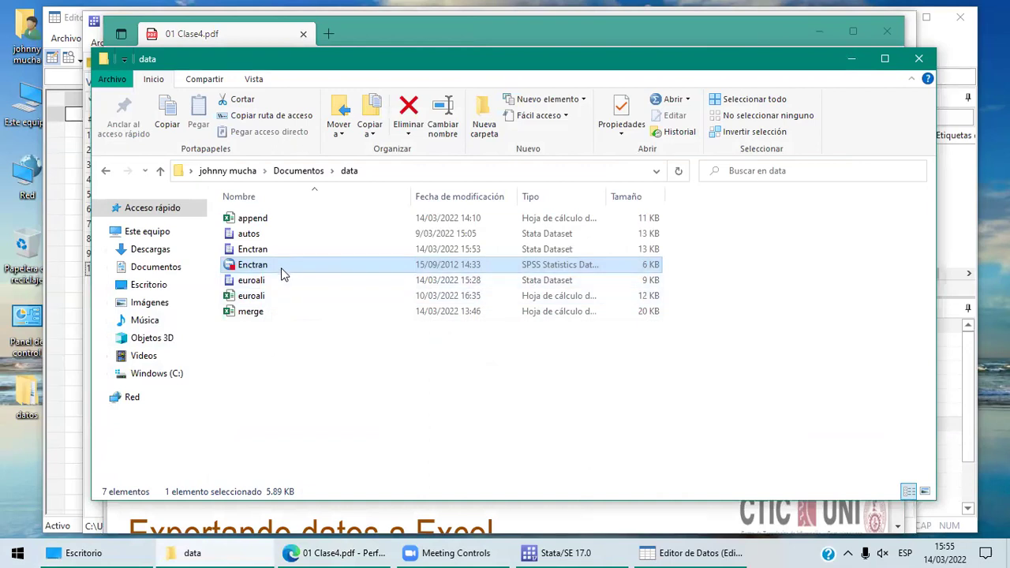
pyautogui.press('F2')
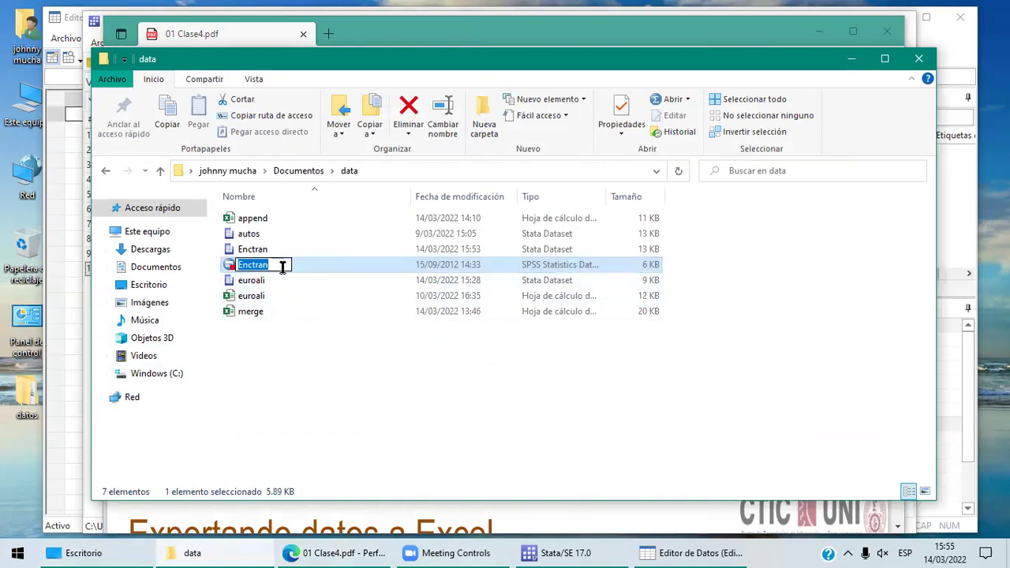
pyautogui.click(323, 351)
pyautogui.click(295, 253)
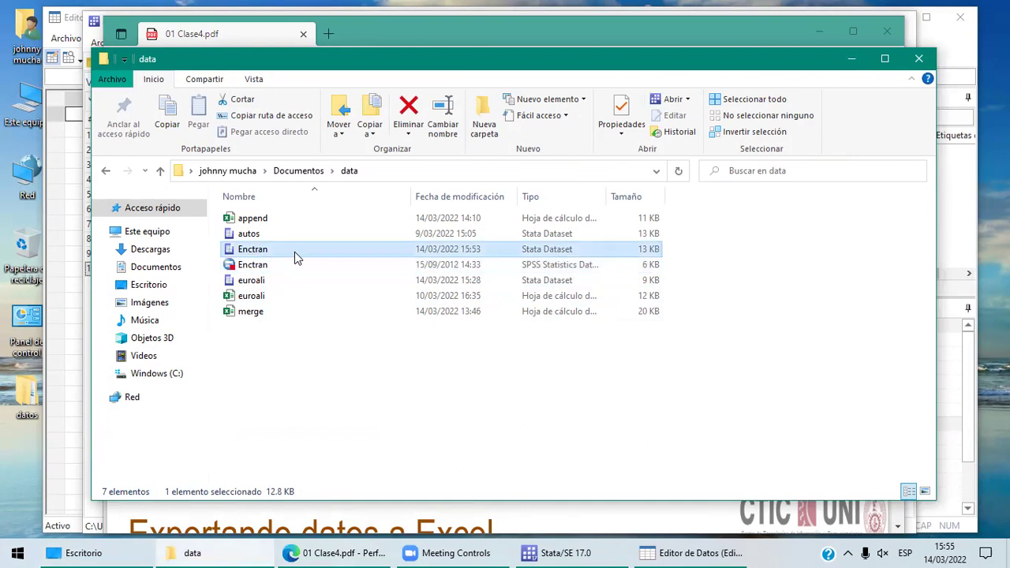
pyautogui.click(295, 265)
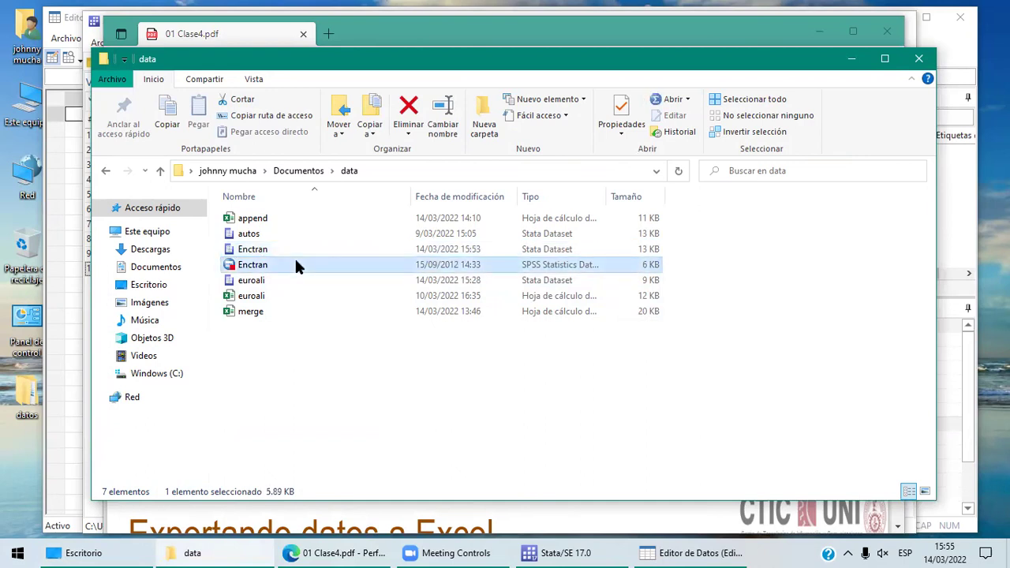
pyautogui.click(286, 249)
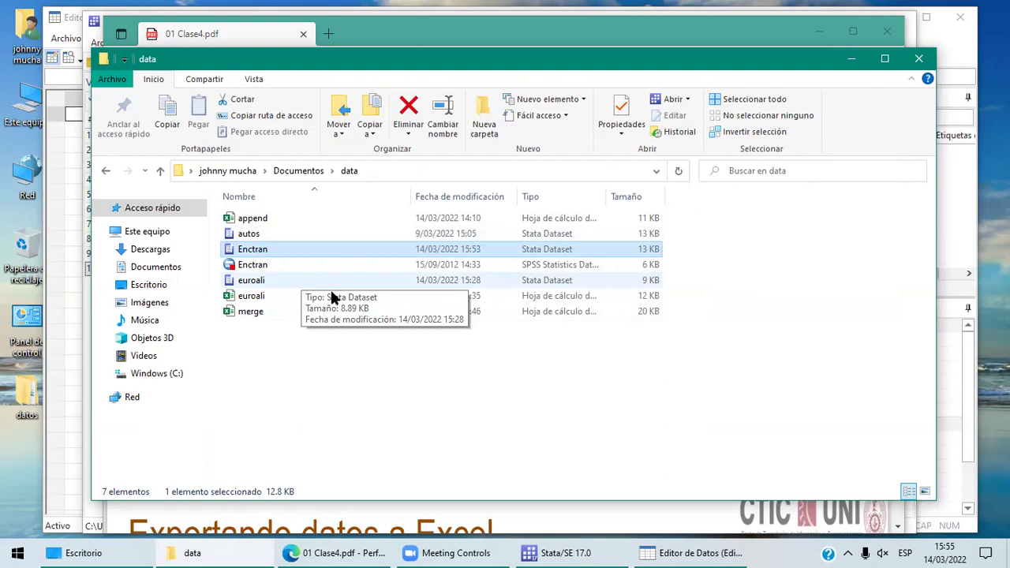
# In Stata, check the working directory with pwd, change it to the data folder and list the folder's files
pyautogui.click(592, 552)
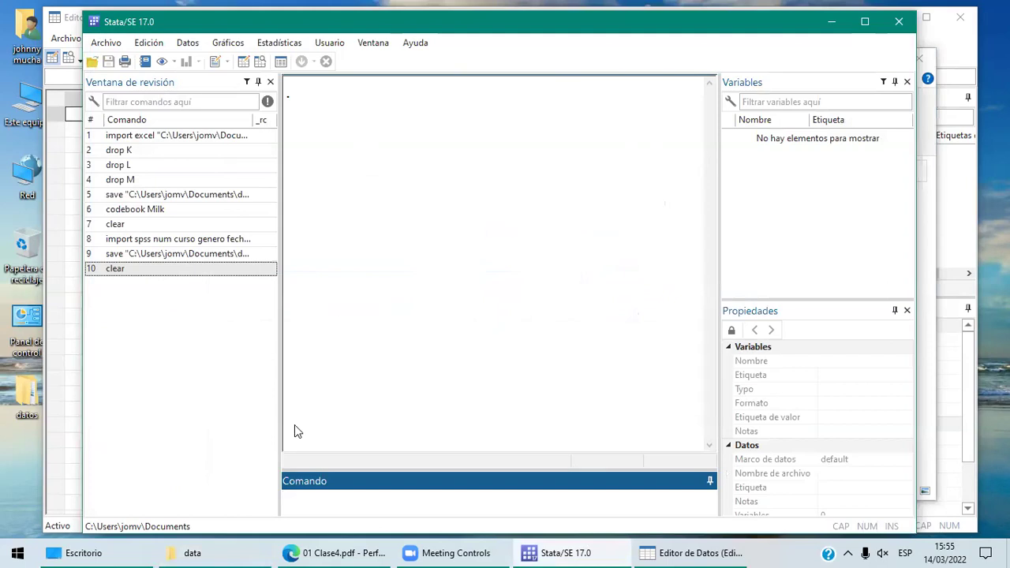
pyautogui.write('pwd')
pyautogui.press('Return')
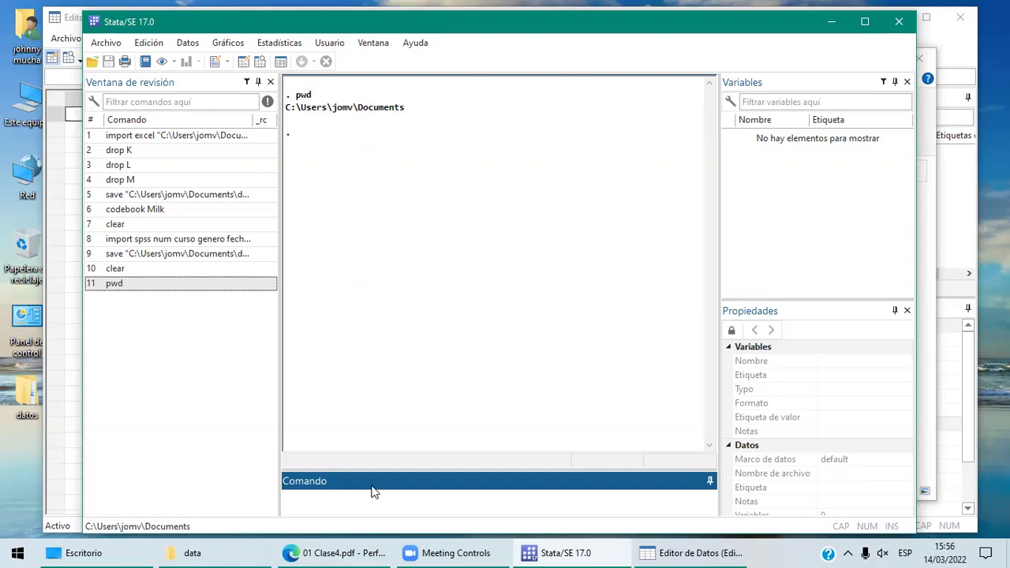
pyautogui.write('cd data')
pyautogui.press('Return')
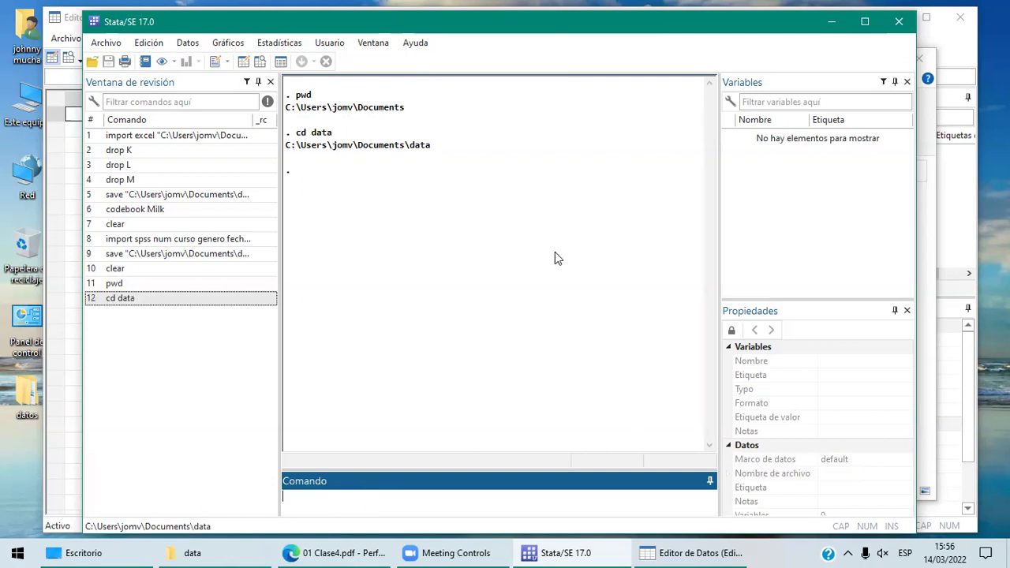
pyautogui.write('dir')
pyautogui.press('Return')
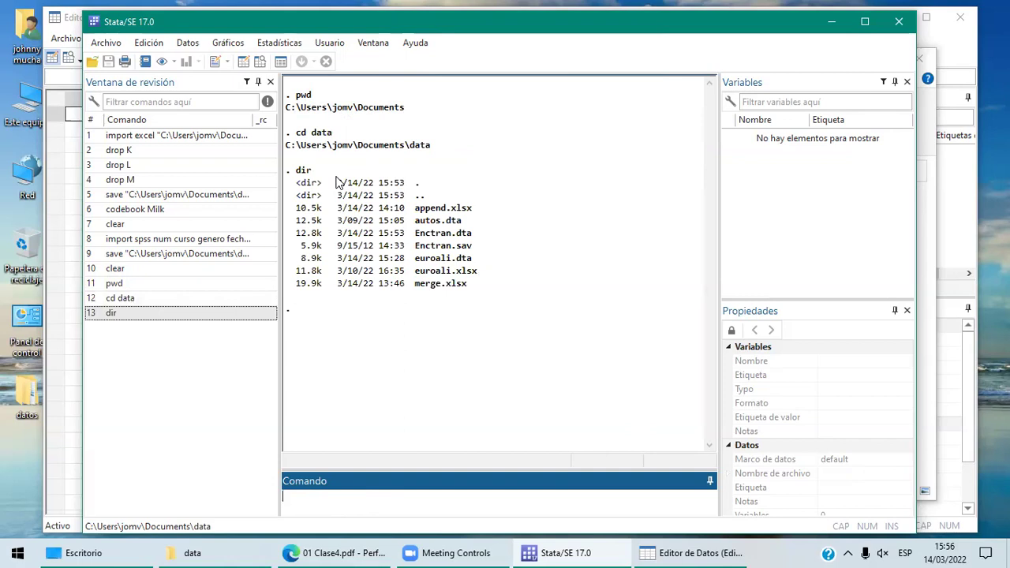
# Load the enctran.dta dataset with the use command
pyautogui.write('use em')
pyautogui.press('BackSpace')
pyautogui.write('nctran.dta')
pyautogui.press('Return')
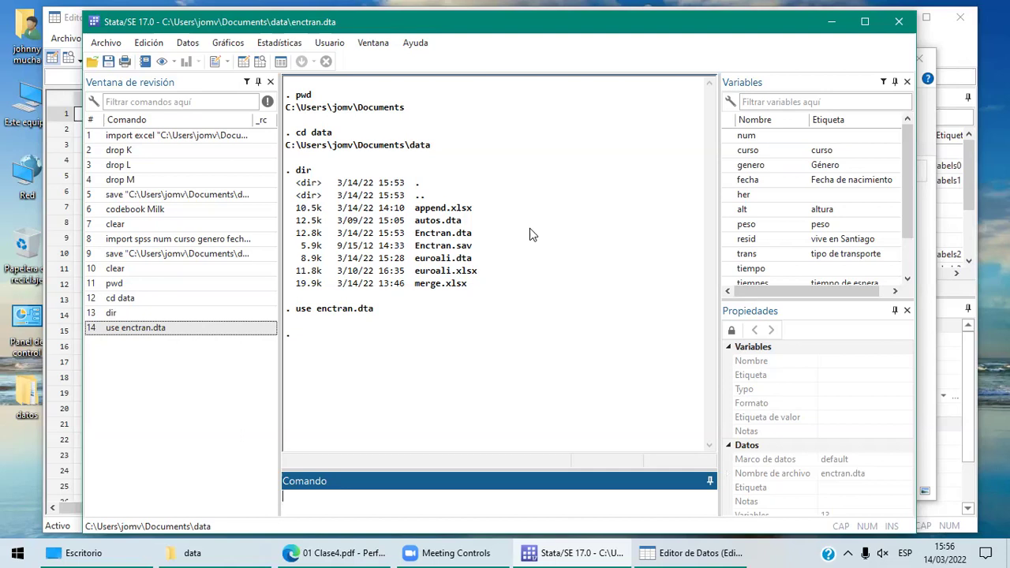
# Check the export configuration slide in the PDF, and open Stata's dialog for exporting data to an Excel spreadsheet
pyautogui.click(328, 550)
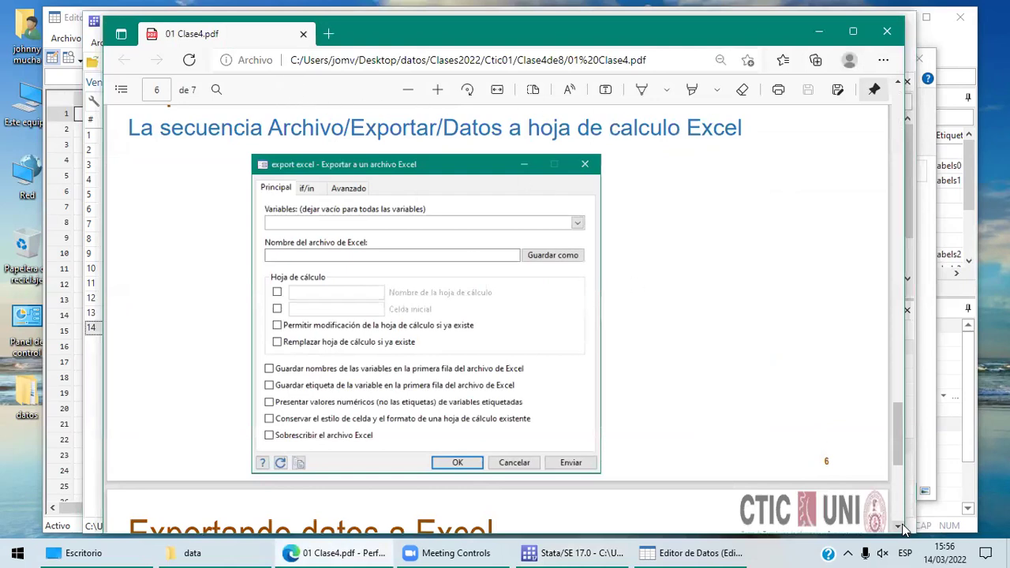
pyautogui.scroll(-5, 904, 528)
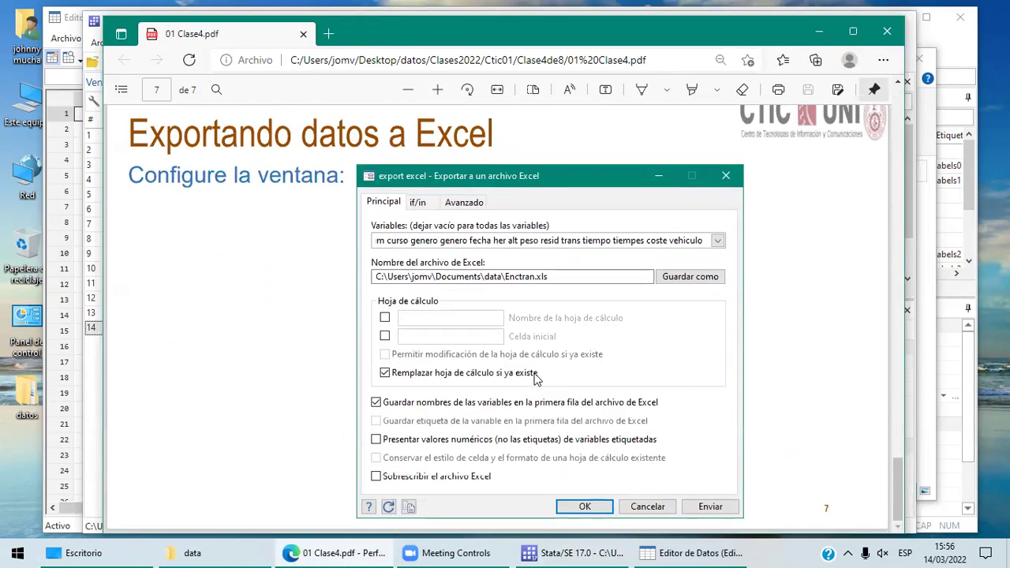
pyautogui.click(610, 552)
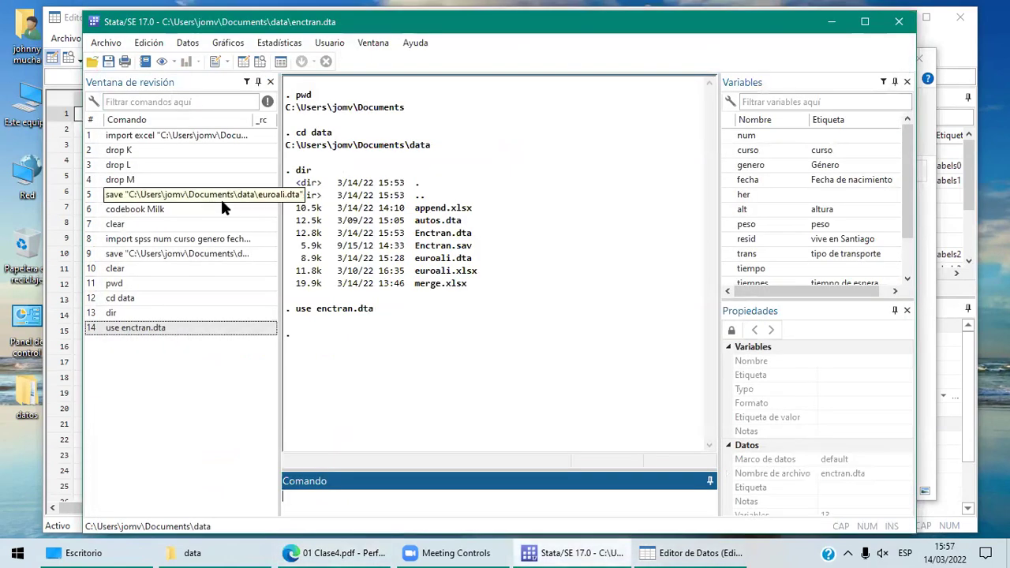
pyautogui.click(106, 44)
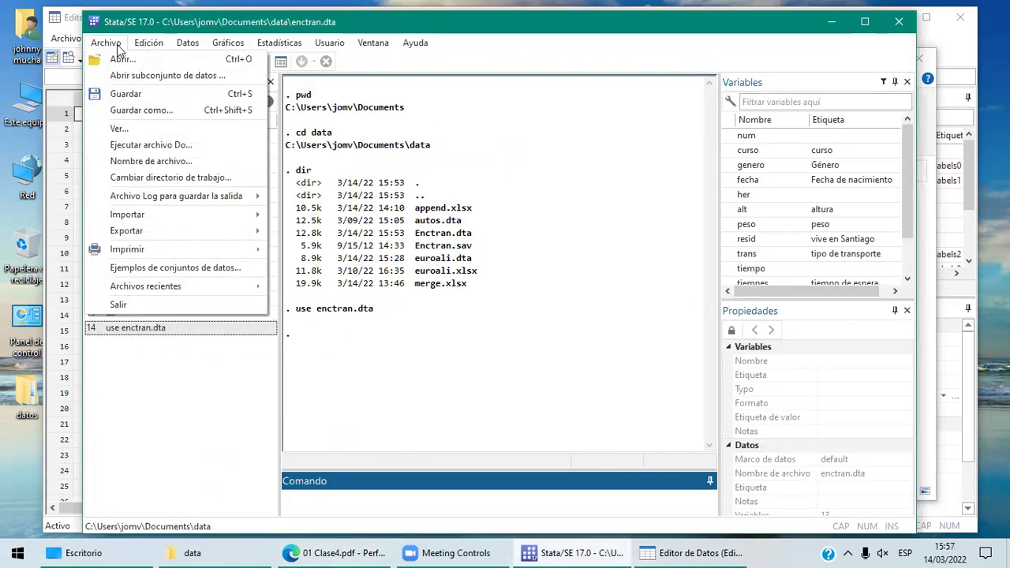
pyautogui.moveTo(164, 231)
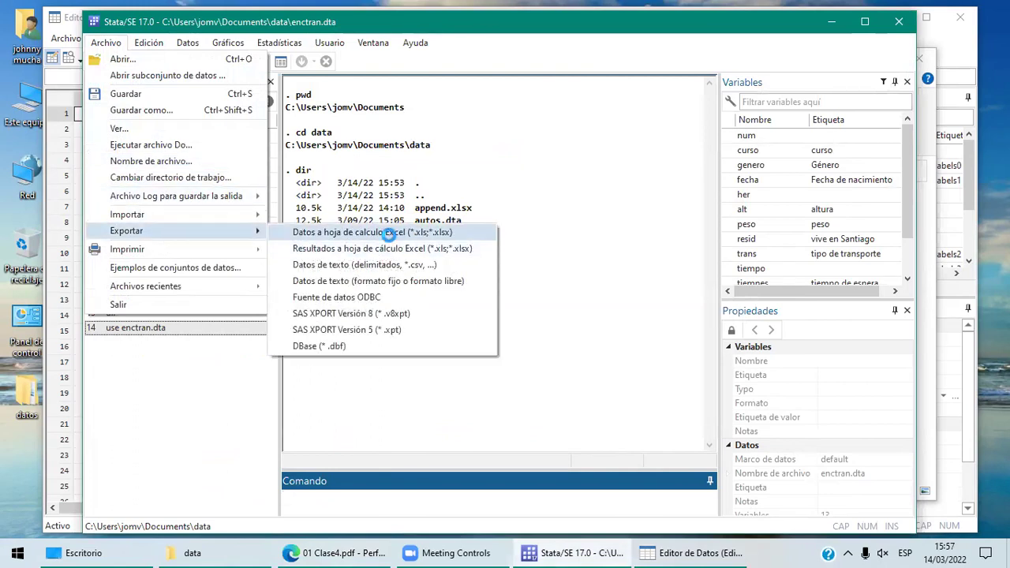
pyautogui.click(390, 235)
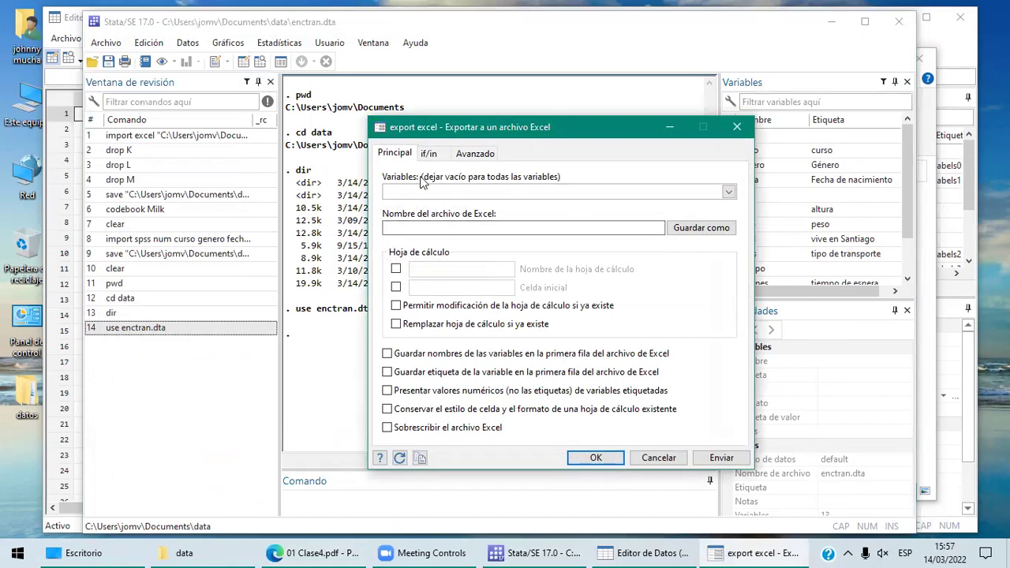
# Try choosing only the variables num, genero, alt and resid for the Excel export
pyautogui.click(729, 193)
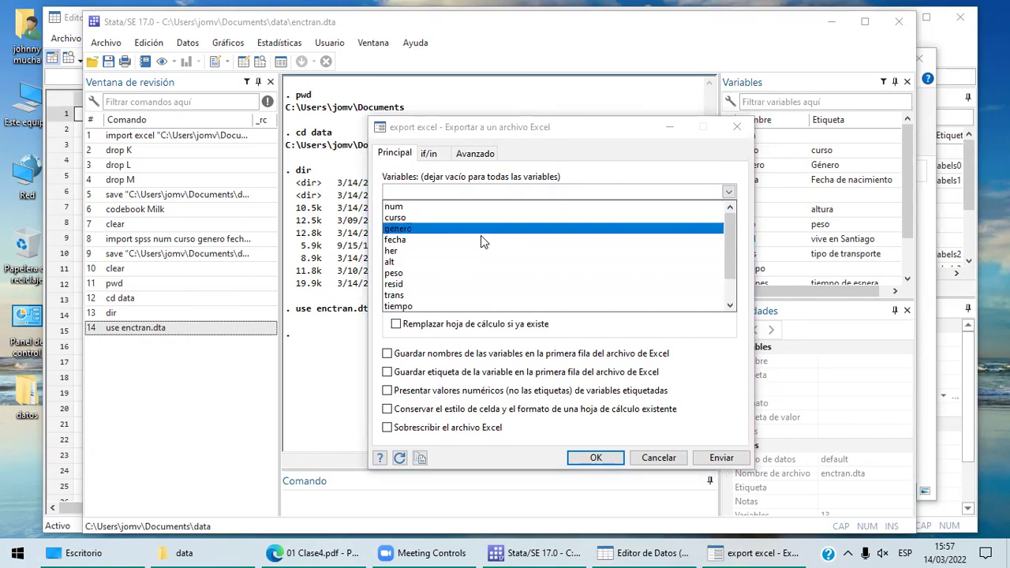
pyautogui.click(444, 188)
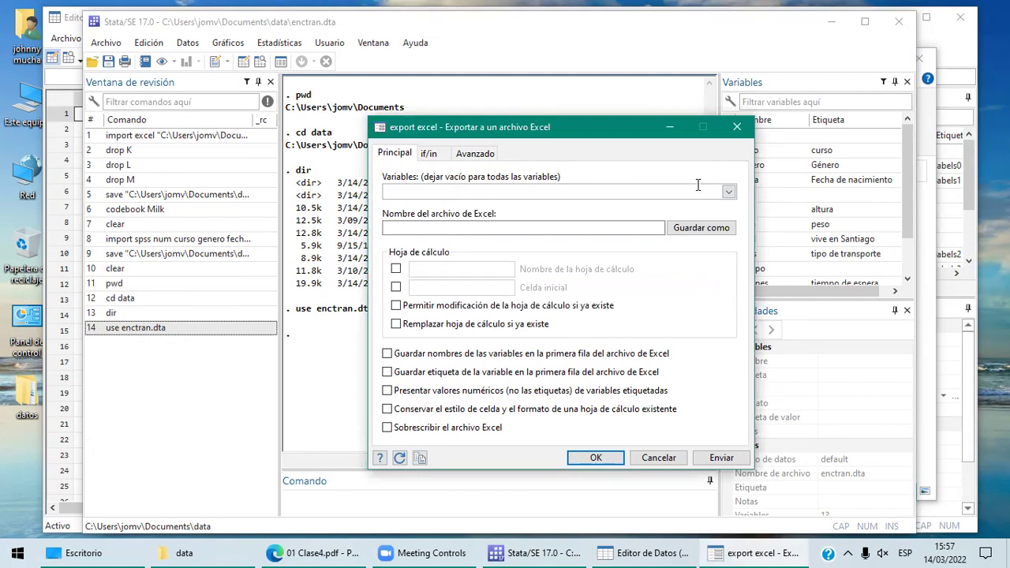
pyautogui.click(730, 192)
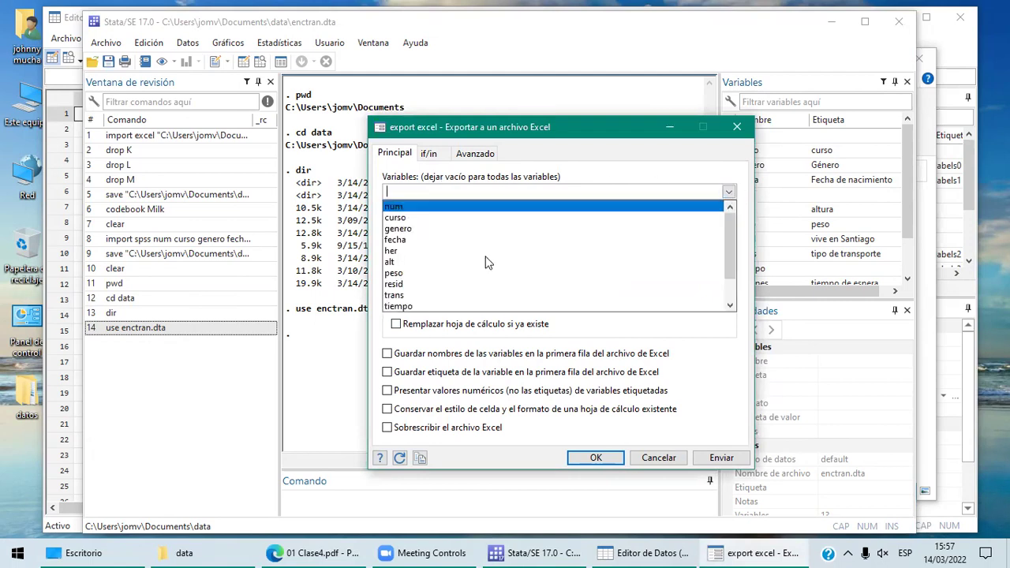
pyautogui.click(424, 209)
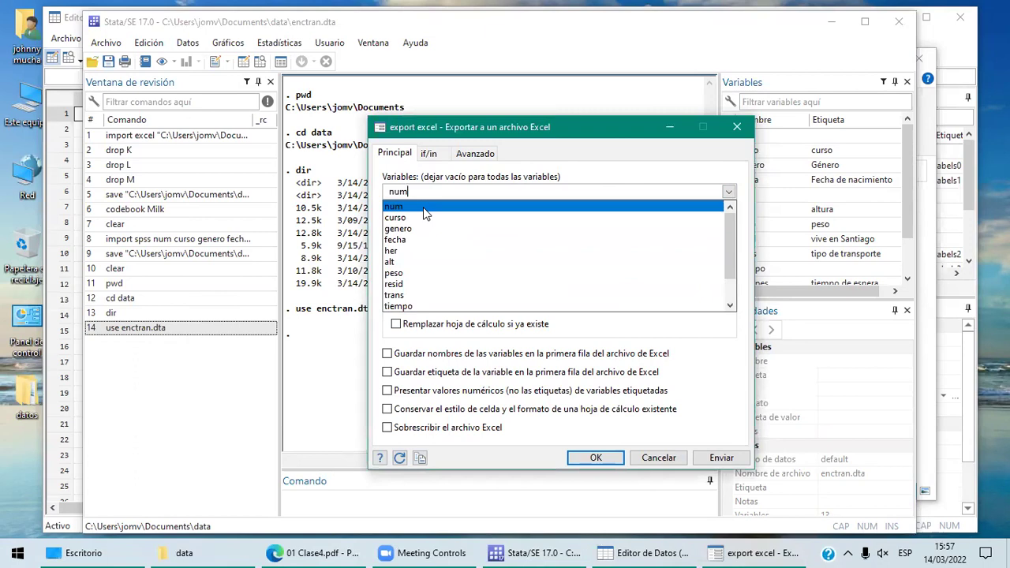
pyautogui.click(420, 230)
pyautogui.click(421, 261)
pyautogui.click(422, 284)
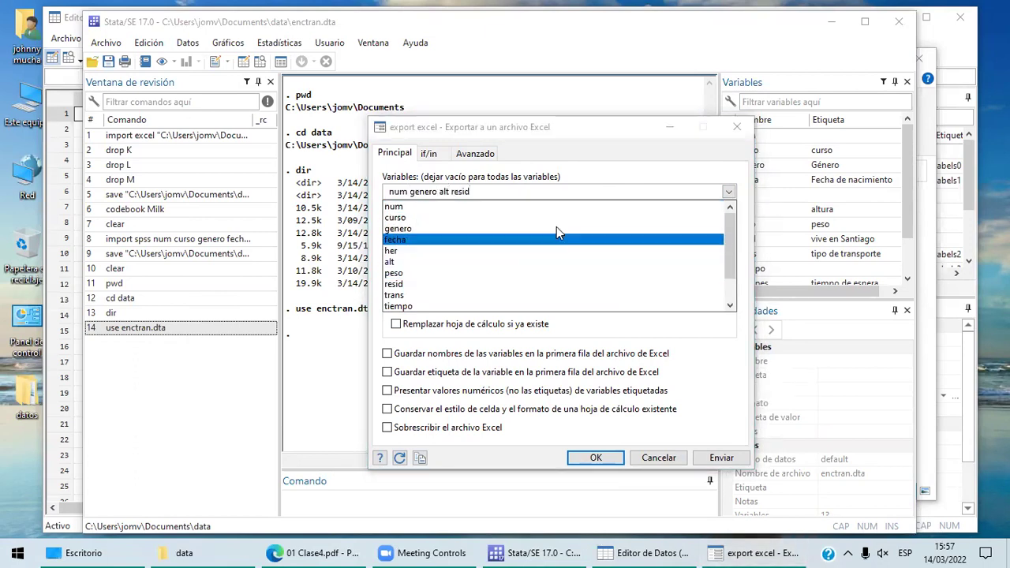
# Empty the variable list of the Excel export so that it covers all variables
pyautogui.click(534, 187)
pyautogui.press('BackSpace')
pyautogui.press('BackSpace')
pyautogui.press('BackSpace')
pyautogui.press('BackSpace')
pyautogui.press('BackSpace')
pyautogui.press('BackSpace')
pyautogui.press('BackSpace')
pyautogui.press('BackSpace')
pyautogui.press('BackSpace')
pyautogui.press('BackSpace')
pyautogui.press('BackSpace')
pyautogui.press('BackSpace')
pyautogui.press('BackSpace')
pyautogui.press('BackSpace')
pyautogui.press('BackSpace')
pyautogui.press('BackSpace')
pyautogui.press('BackSpace')
pyautogui.press('BackSpace')
pyautogui.press('BackSpace')
pyautogui.press('BackSpace')
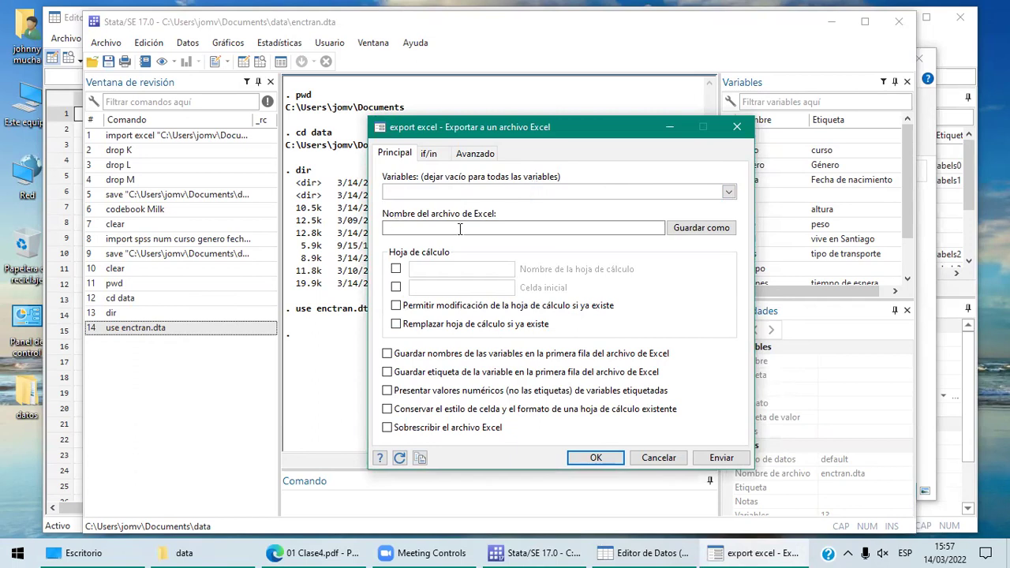
# Set the Excel export's target file to Enctran in the data folder, as an Excel spreadsheet (*.xlsx)
pyautogui.click(700, 230)
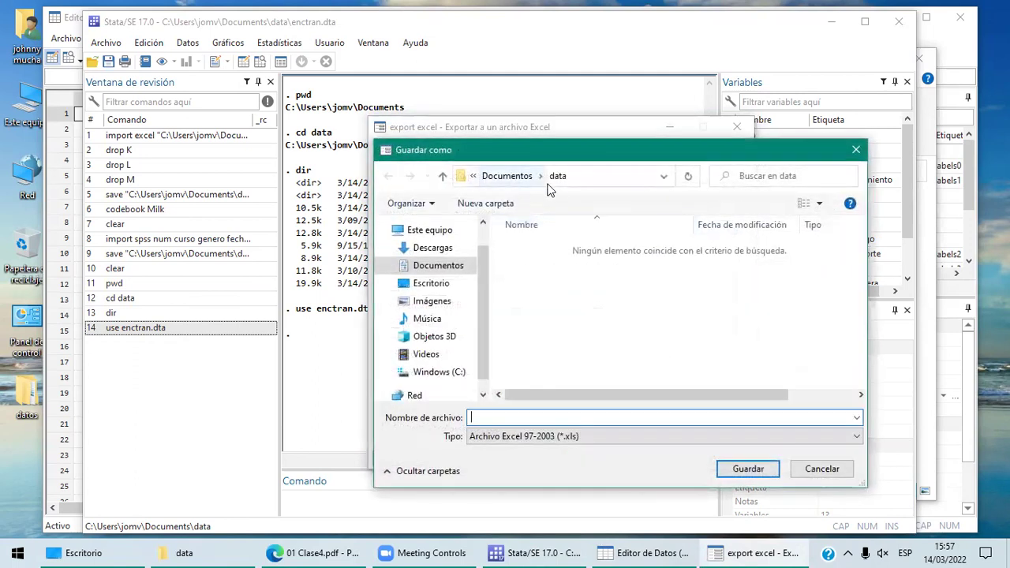
pyautogui.click(528, 419)
pyautogui.write('E')
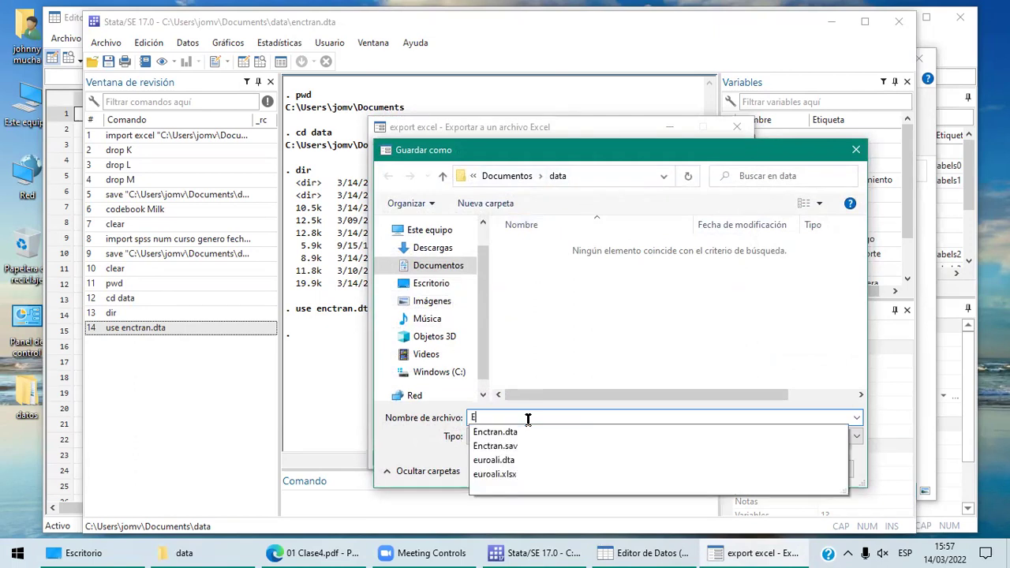
pyautogui.write('nctran')
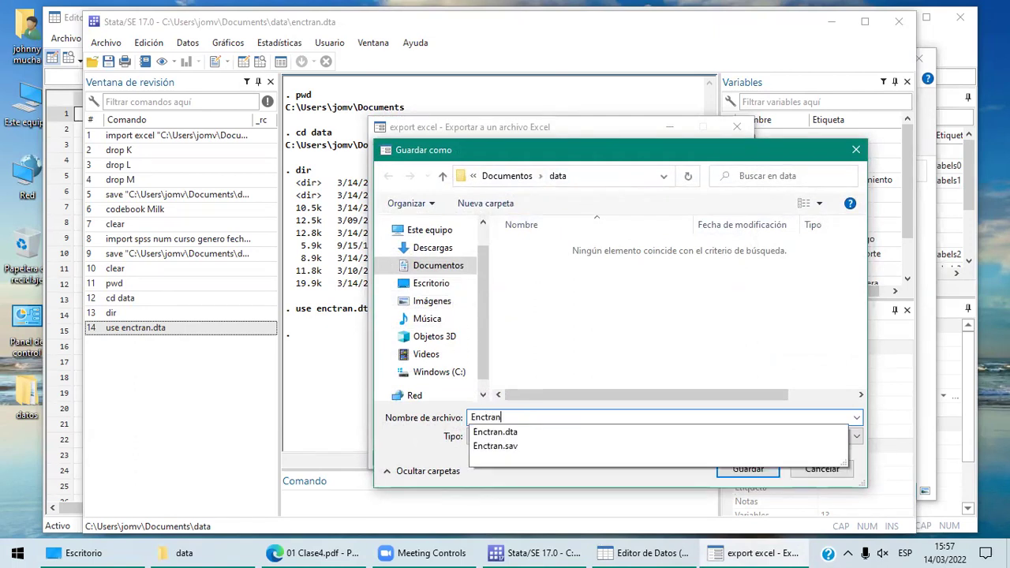
pyautogui.click(413, 447)
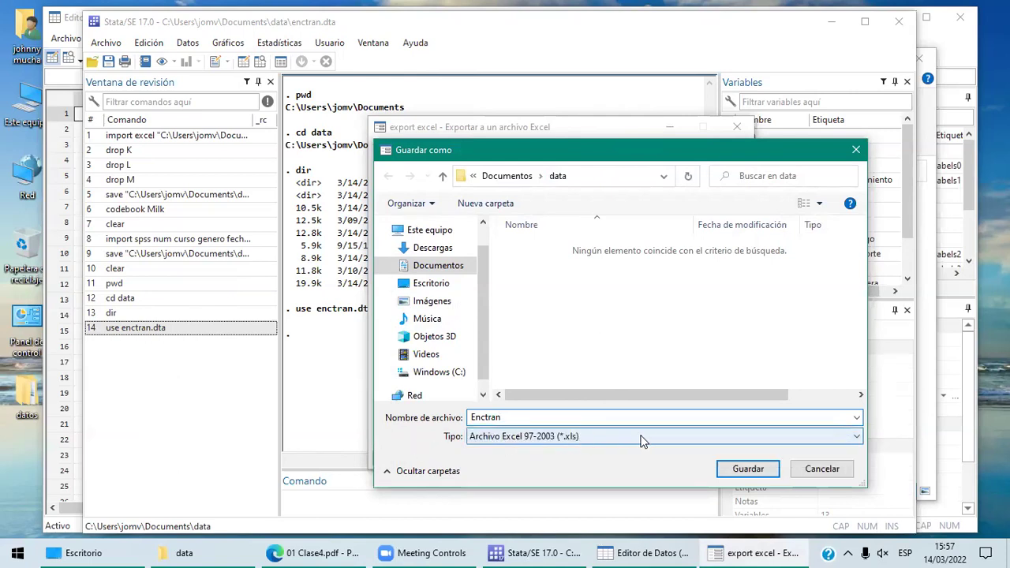
pyautogui.click(854, 439)
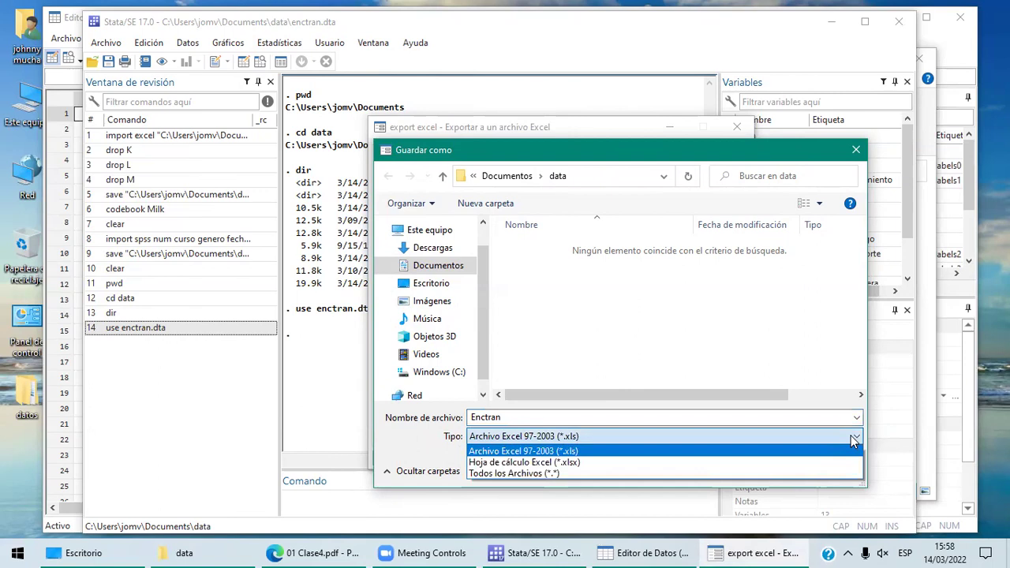
pyautogui.click(598, 464)
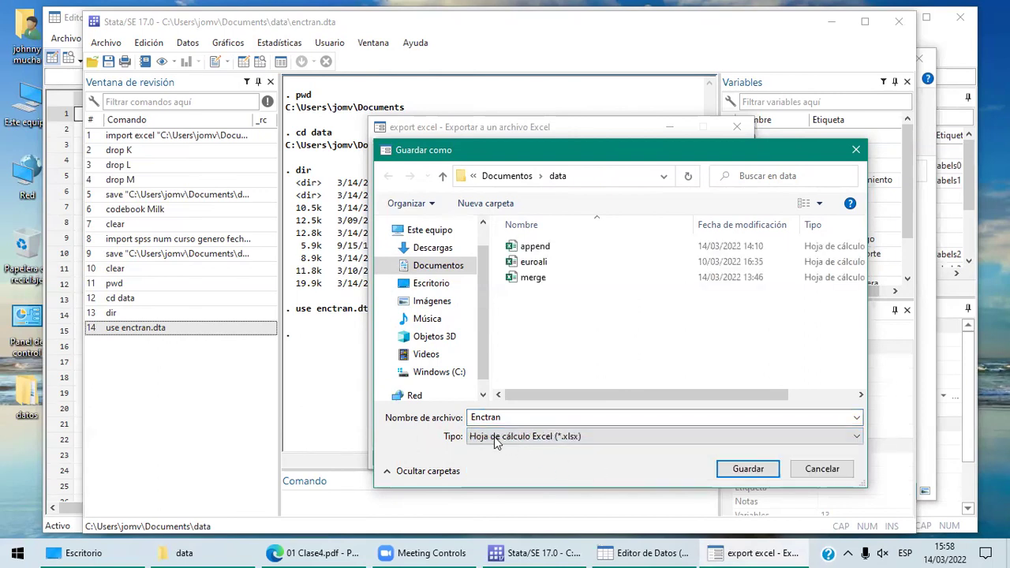
pyautogui.click(853, 437)
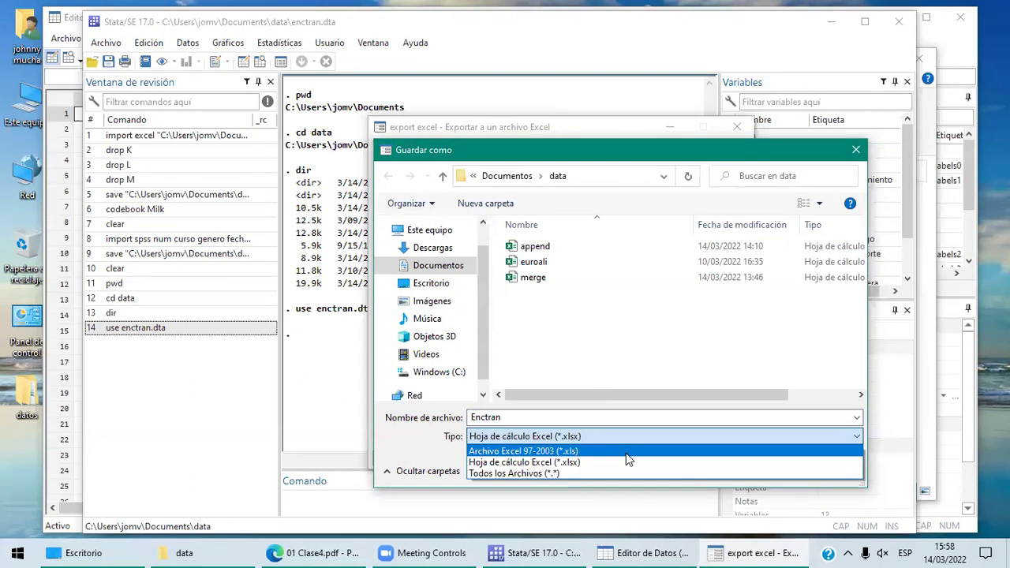
pyautogui.click(609, 463)
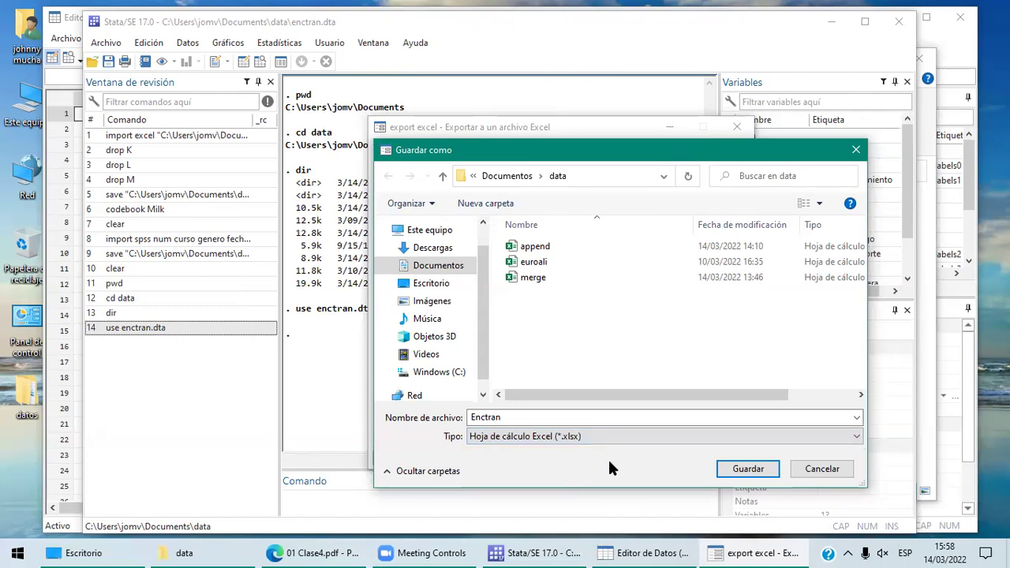
pyautogui.click(748, 469)
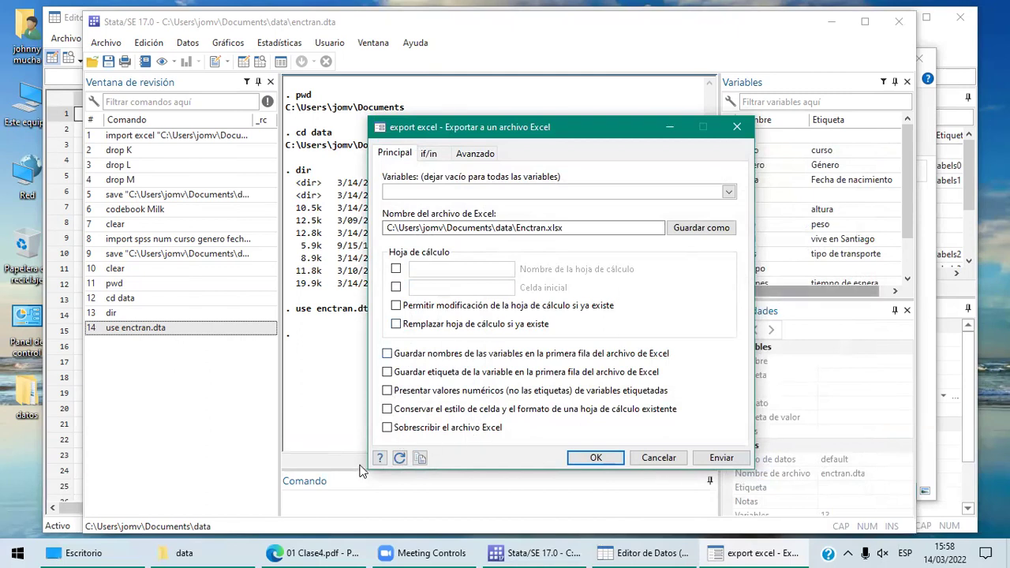
# Check the export slide, try saving variable names in the first row of the Excel file, and cancel the export dialog
pyautogui.click(351, 552)
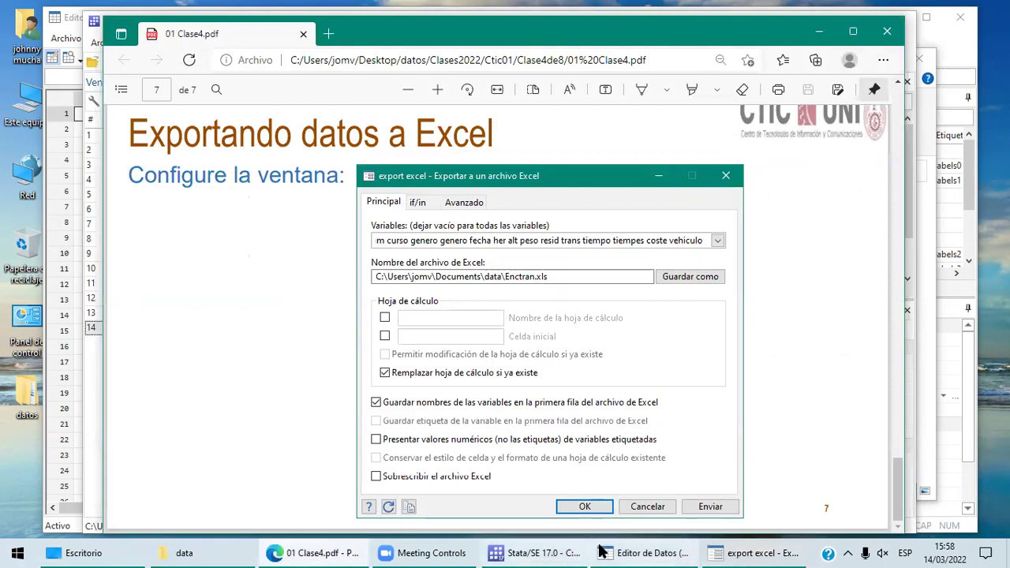
pyautogui.click(735, 550)
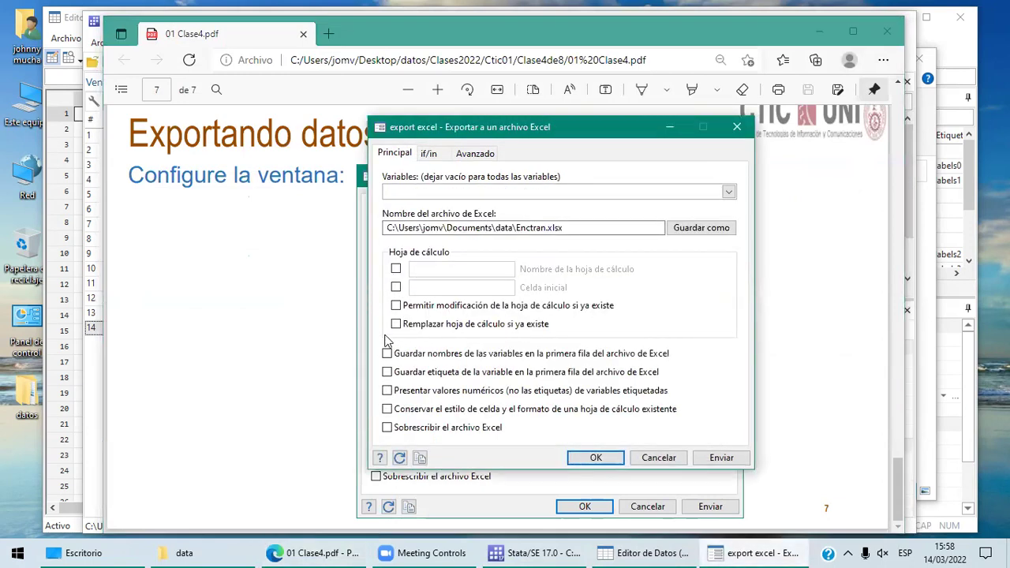
pyautogui.click(387, 353)
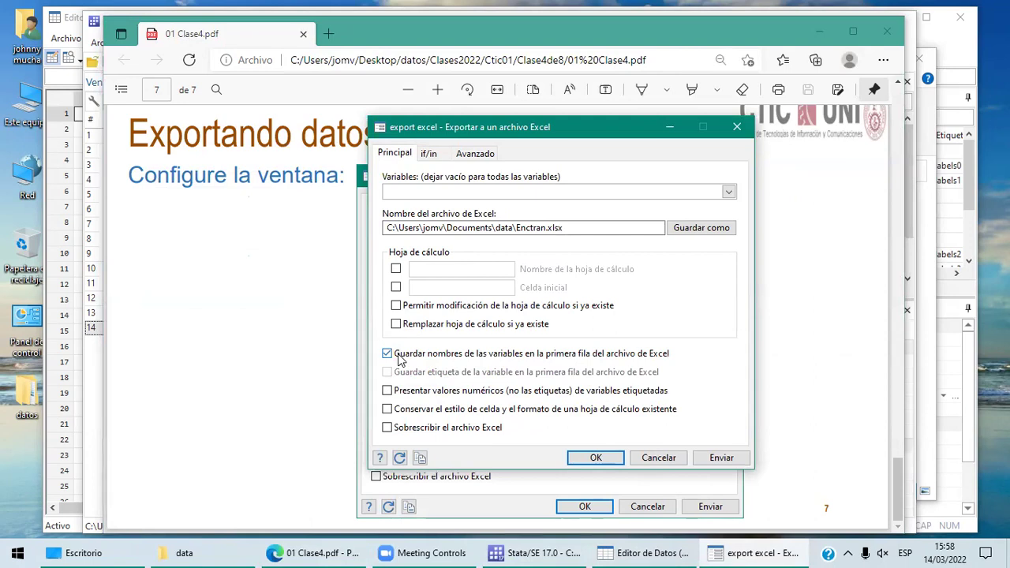
pyautogui.click(413, 104)
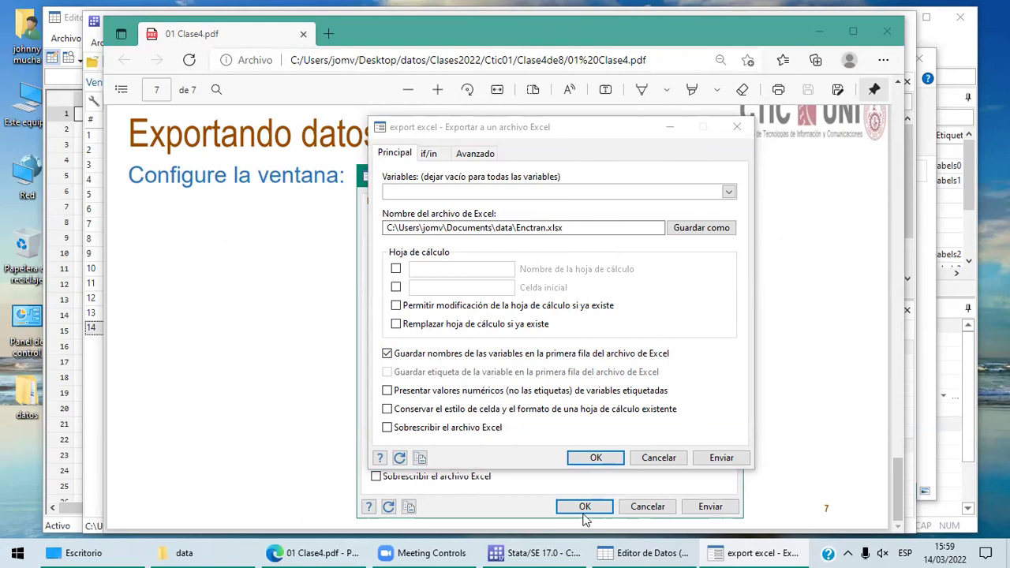
pyautogui.click(672, 465)
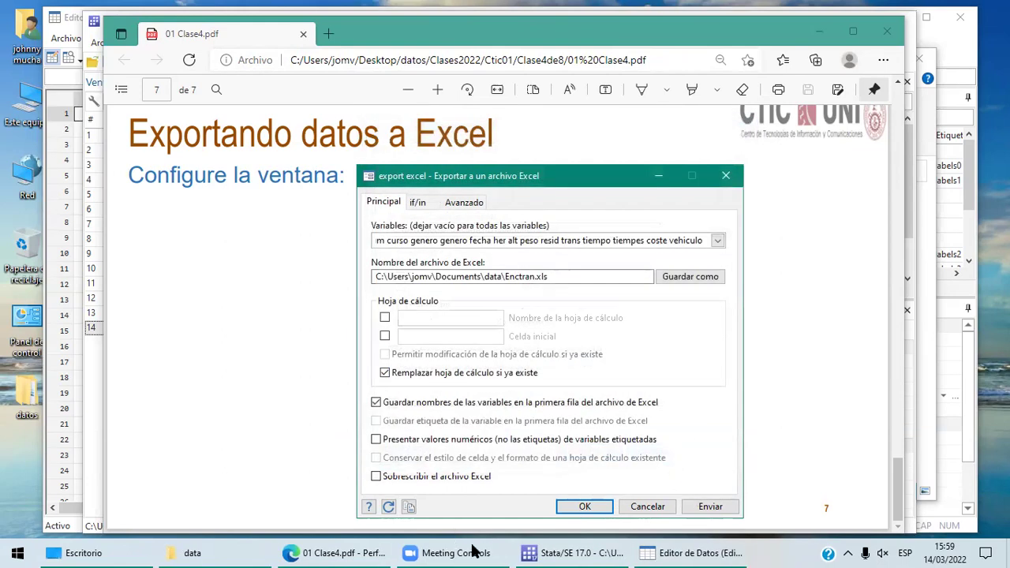
# Review the file formats that Stata offers for importing and exporting data
pyautogui.click(584, 550)
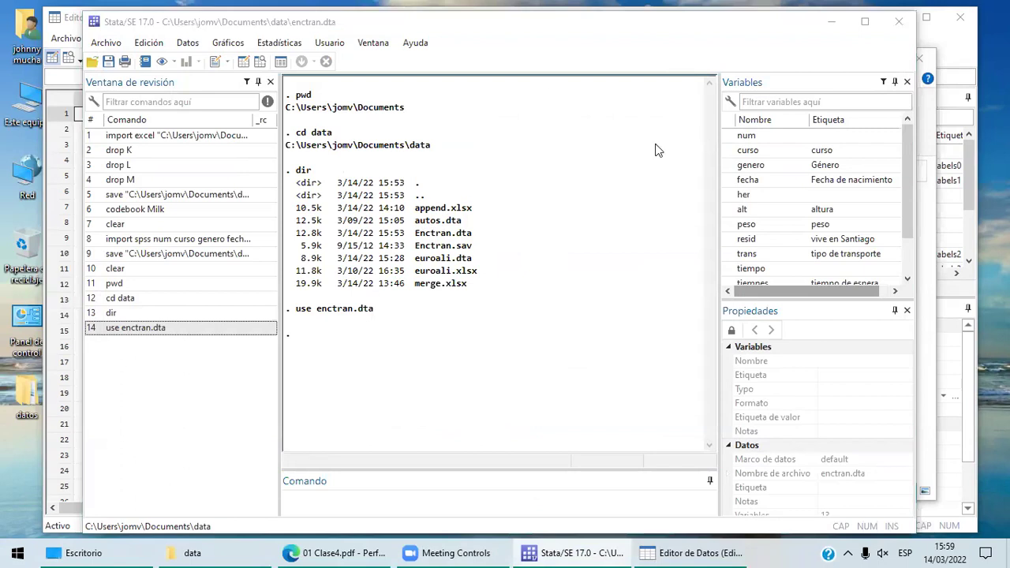
pyautogui.click(108, 44)
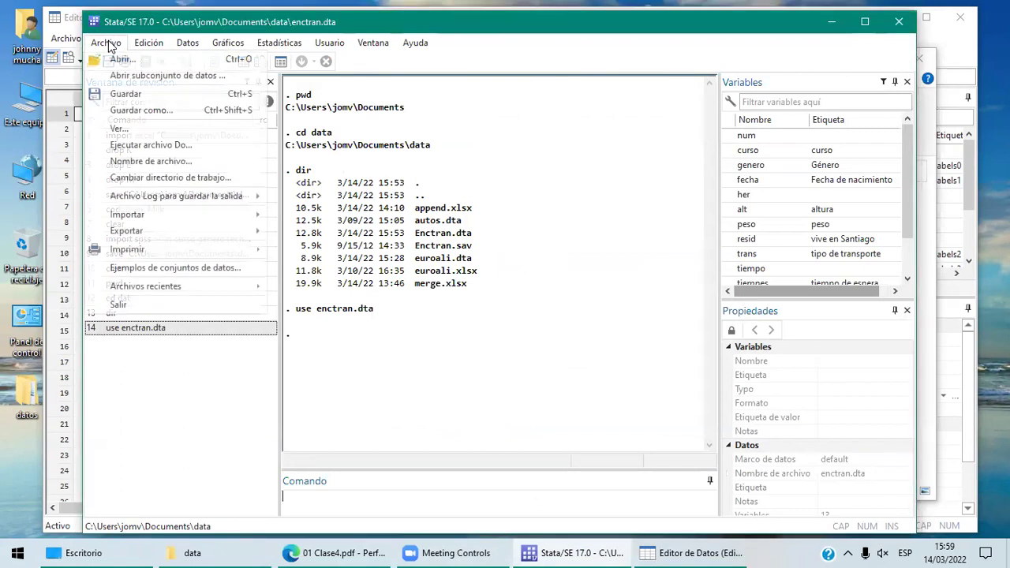
pyautogui.moveTo(161, 215)
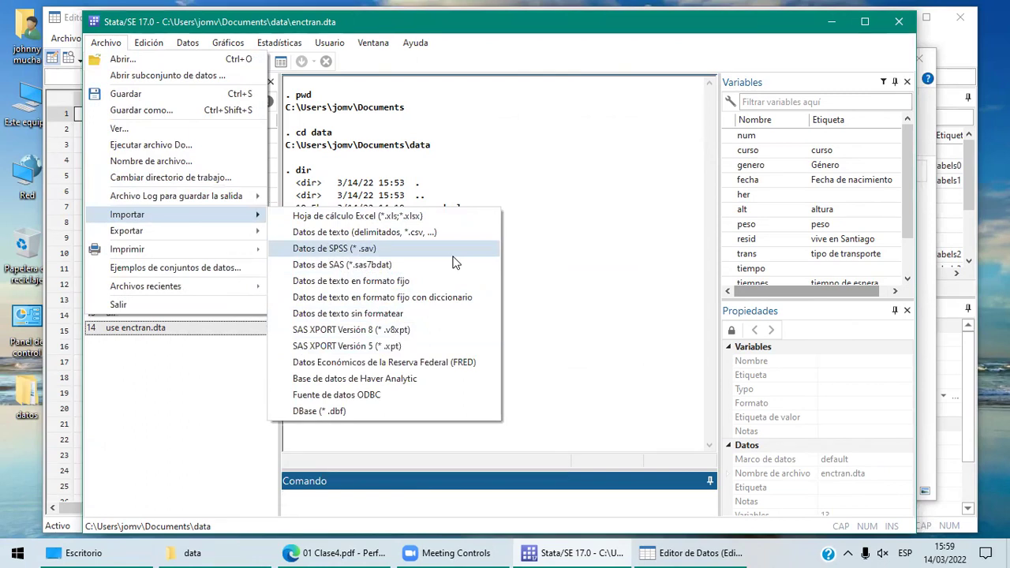
pyautogui.click(535, 60)
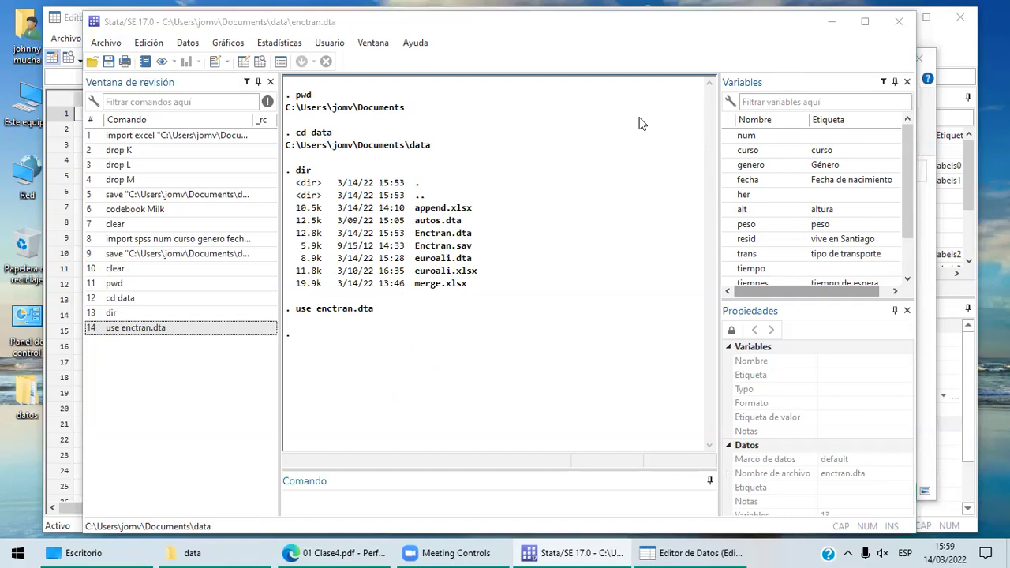
pyautogui.click(106, 43)
pyautogui.click(96, 44)
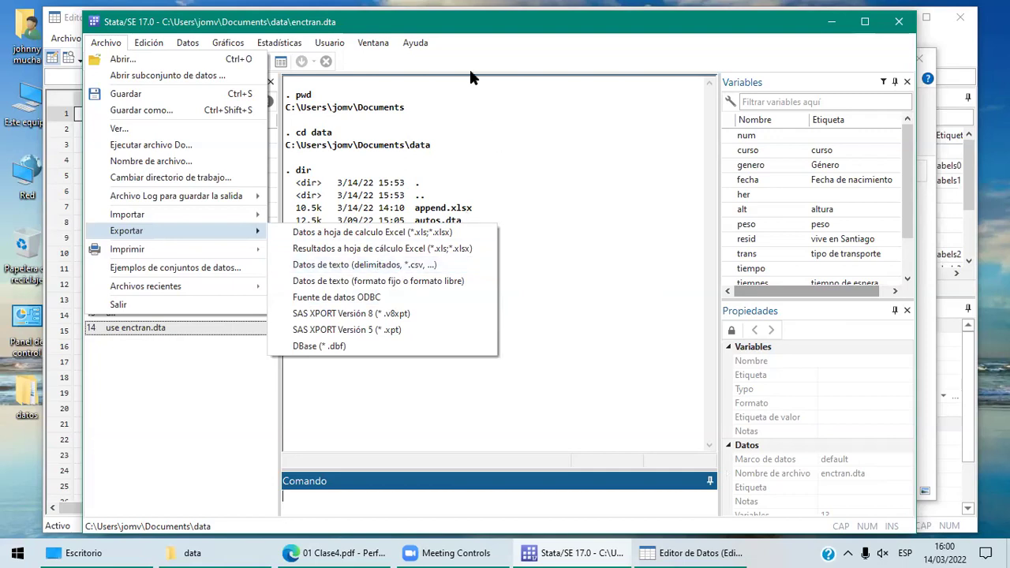
pyautogui.click(540, 156)
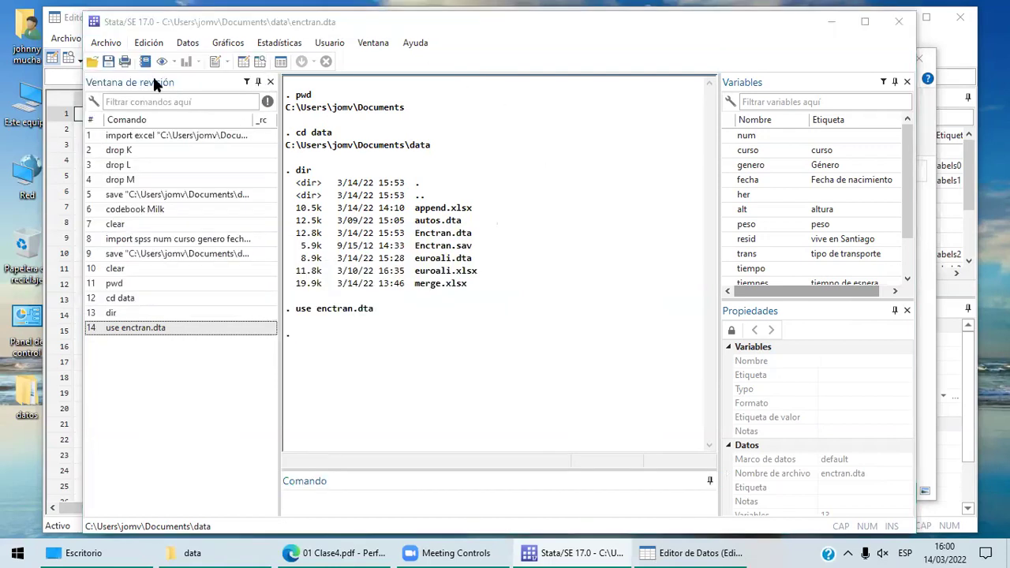
pyautogui.click(118, 48)
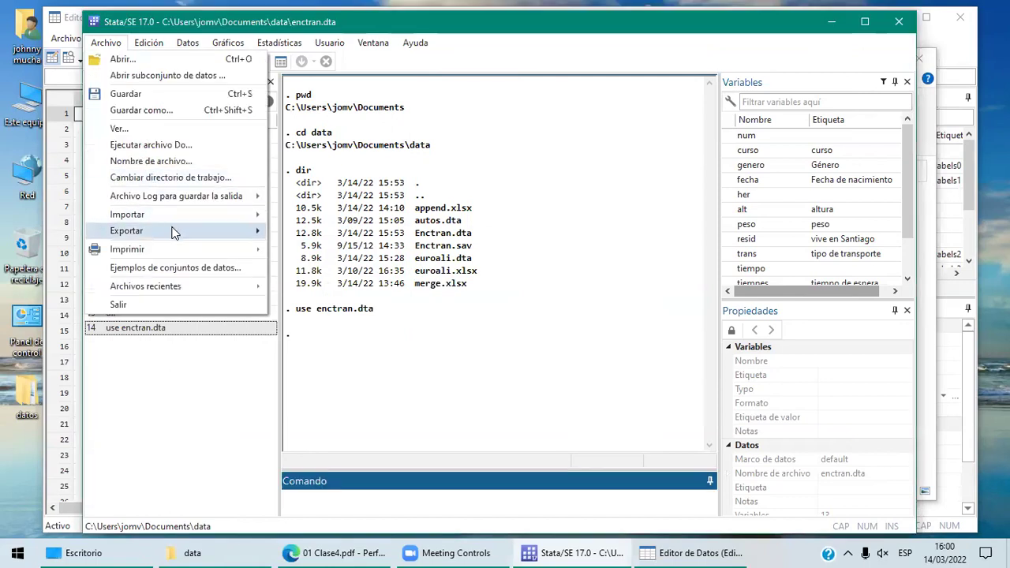
pyautogui.moveTo(175, 232)
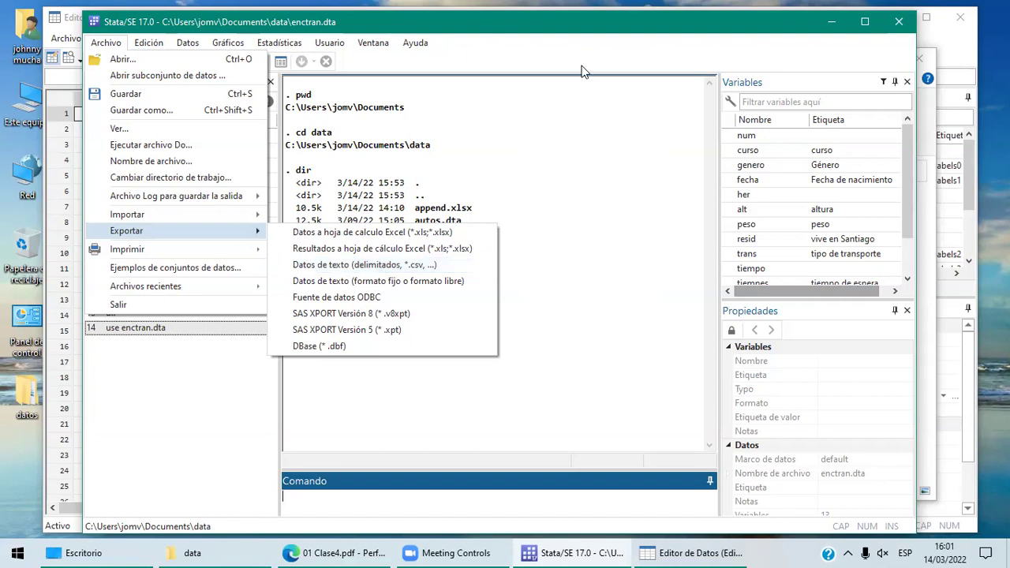
pyautogui.click(567, 123)
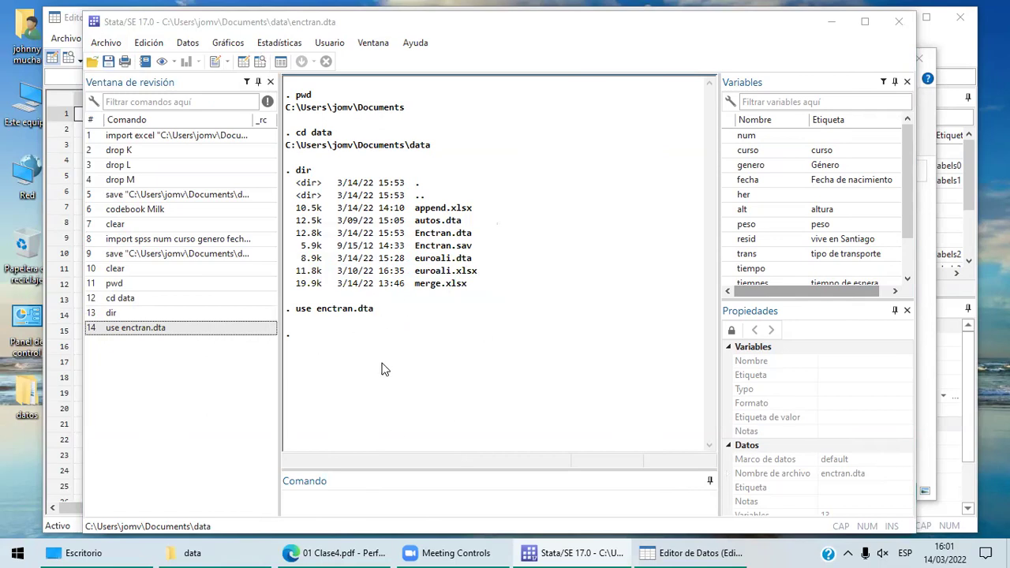
pyautogui.moveTo(369, 552)
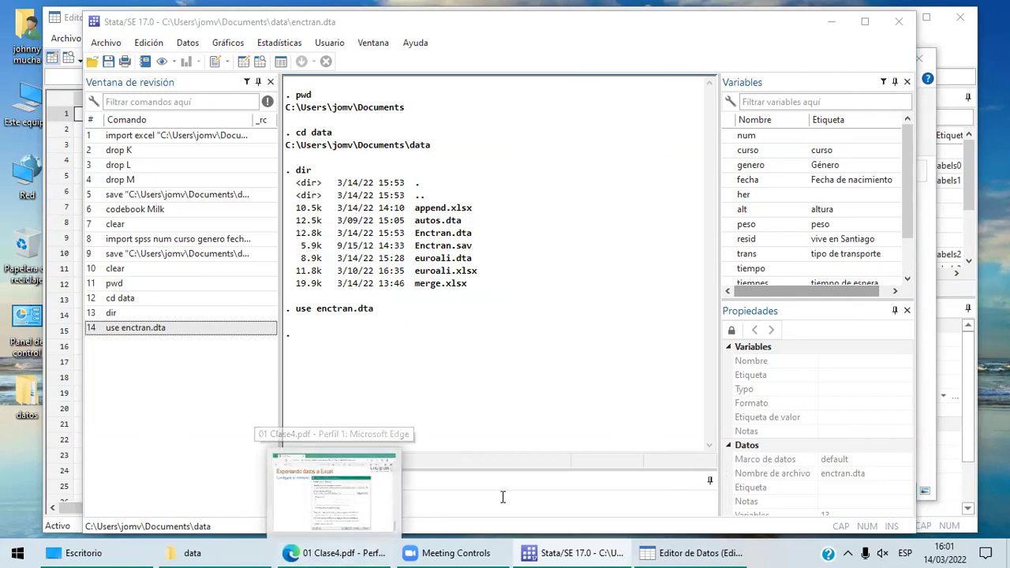
pyautogui.click(483, 437)
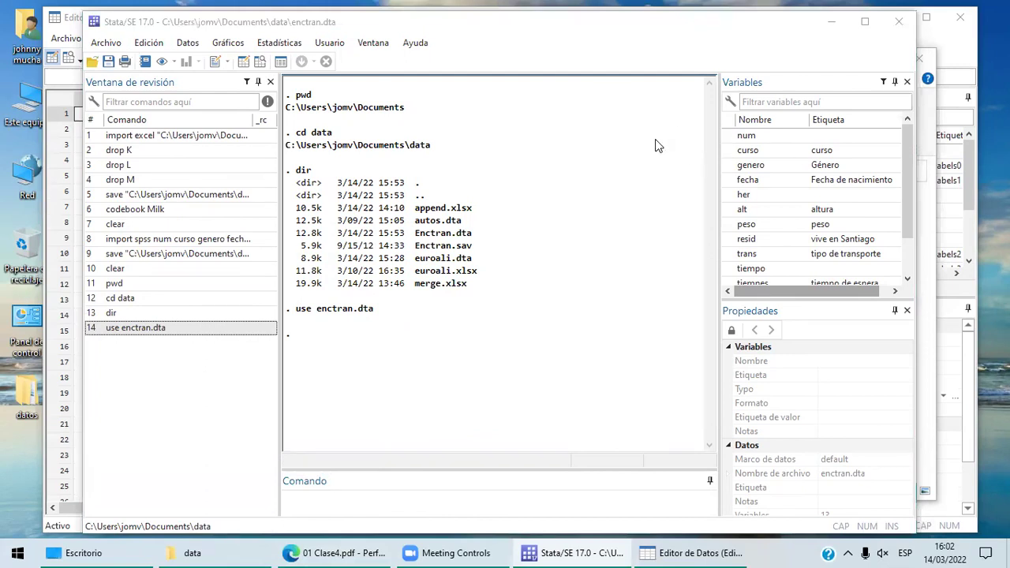
# Start an export of the data to an Excel spreadsheet, with Enctran.xlsx in the data folder as the target file
pyautogui.click(106, 42)
pyautogui.moveTo(167, 229)
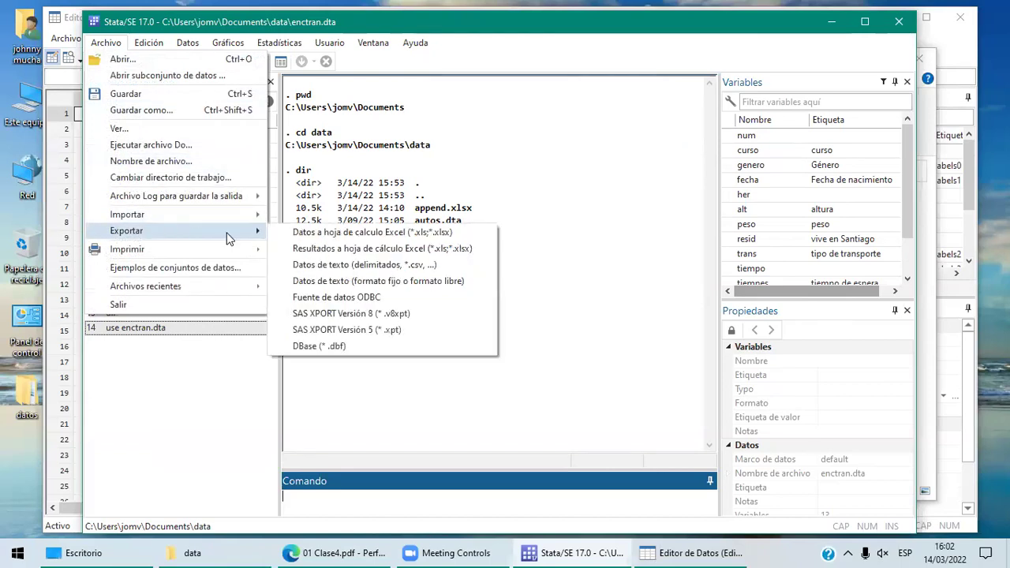
pyautogui.click(357, 235)
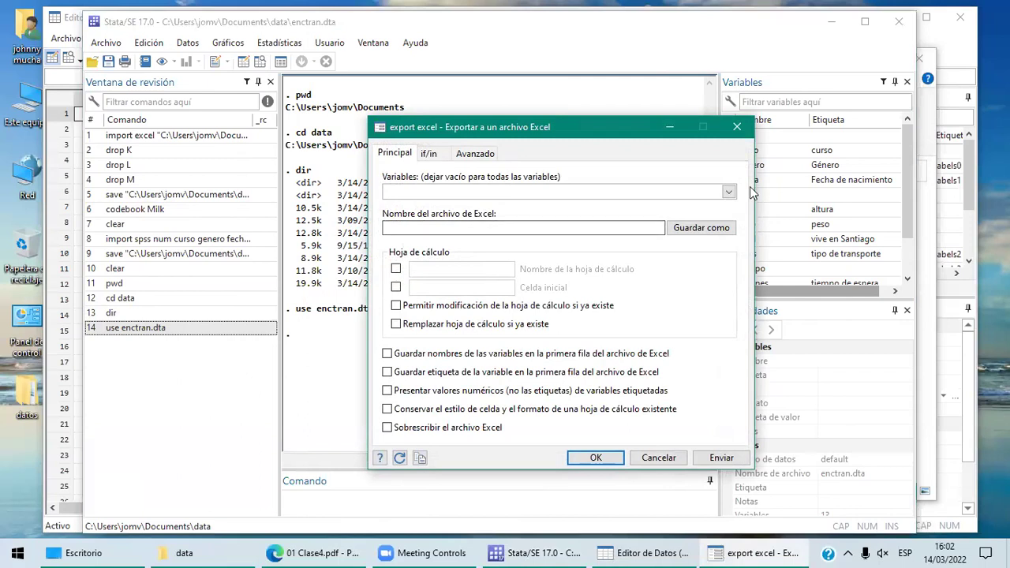
pyautogui.click(434, 227)
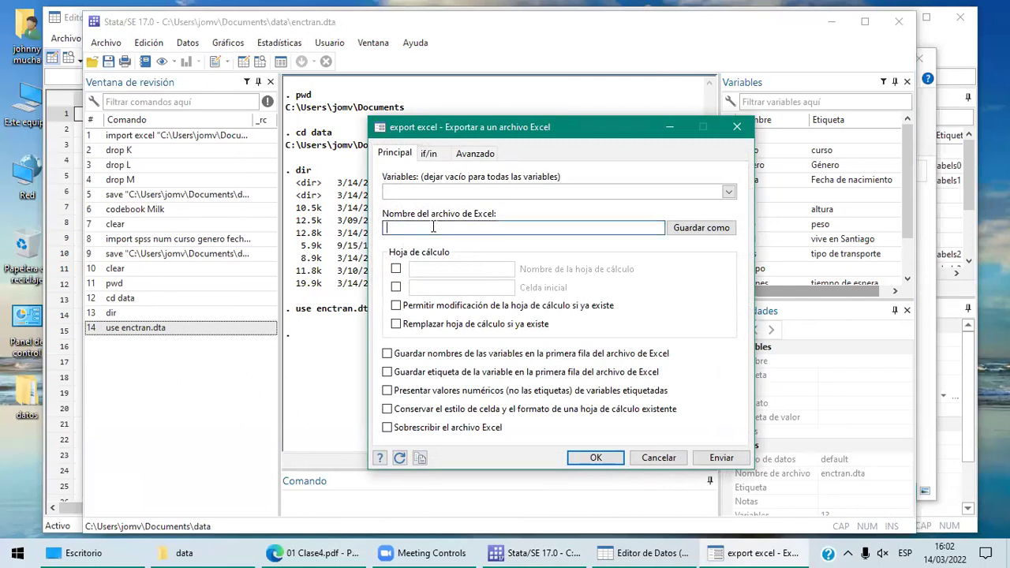
pyautogui.click(695, 229)
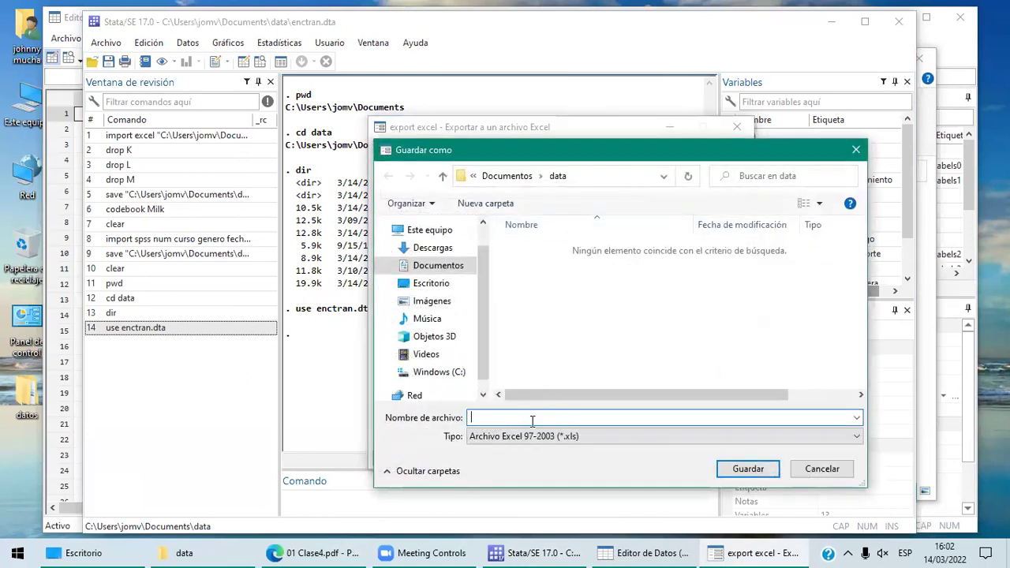
pyautogui.write('En')
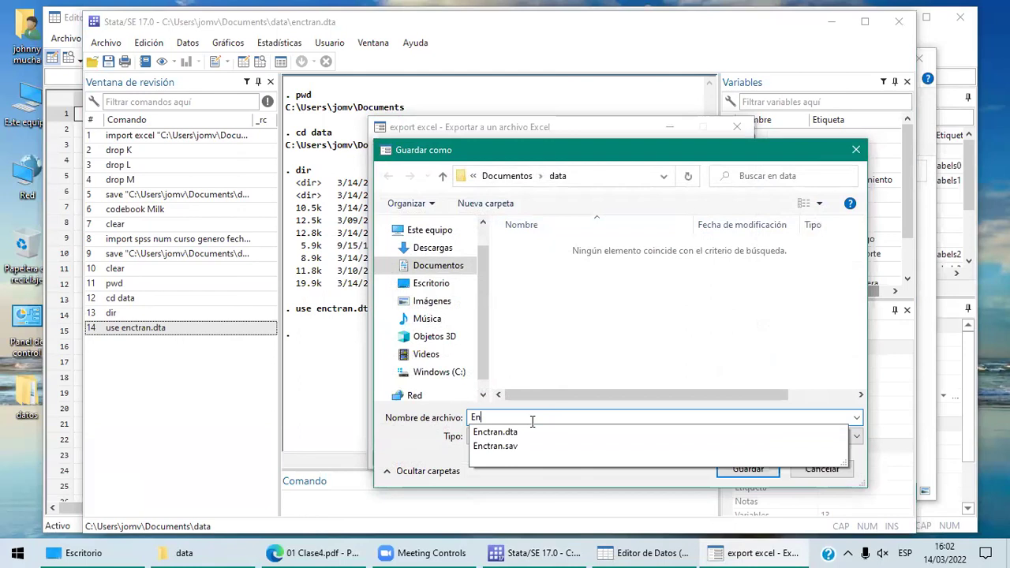
pyautogui.write('ctran')
pyautogui.click(413, 455)
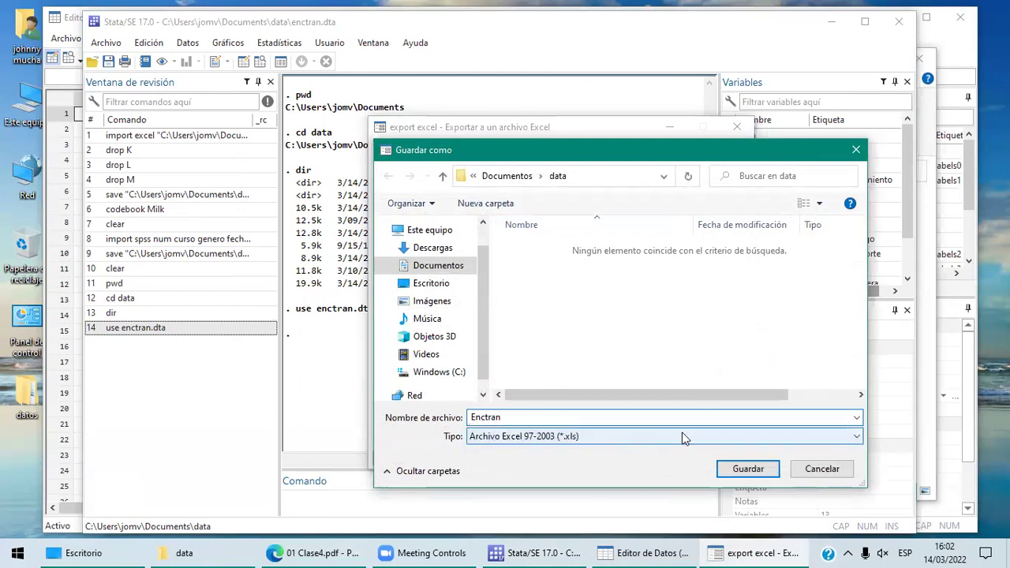
pyautogui.click(850, 437)
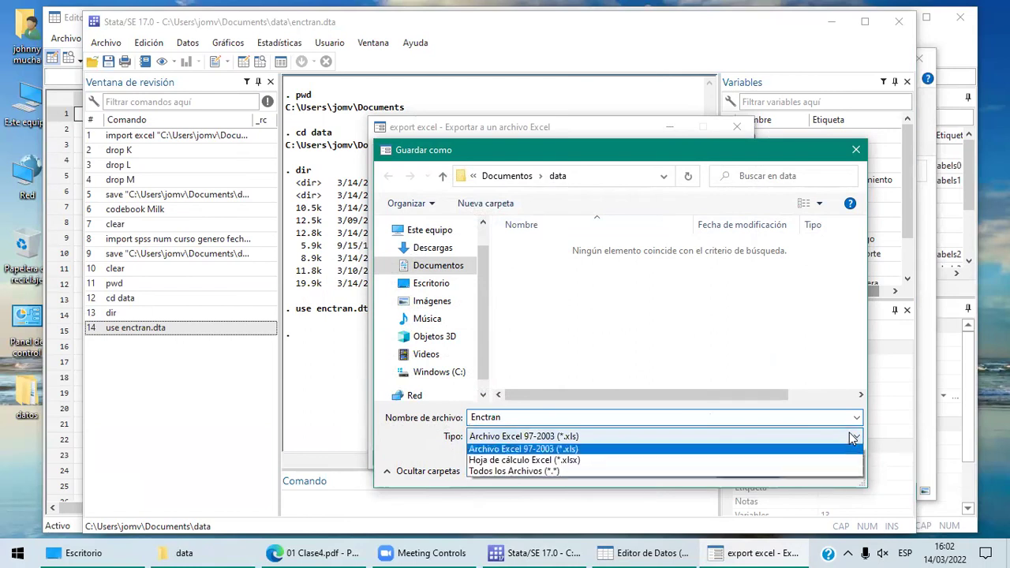
pyautogui.click(704, 463)
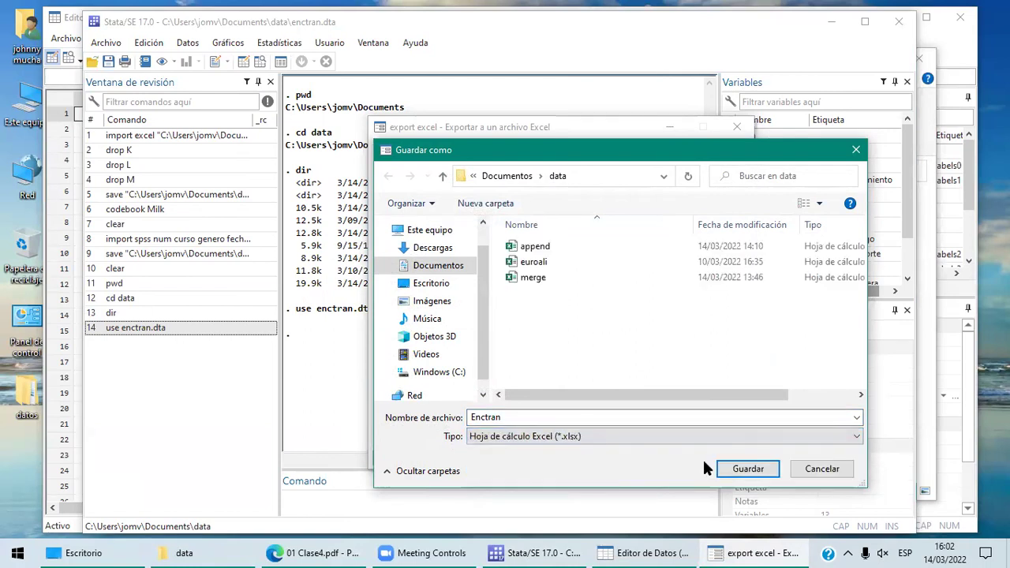
pyautogui.click(754, 470)
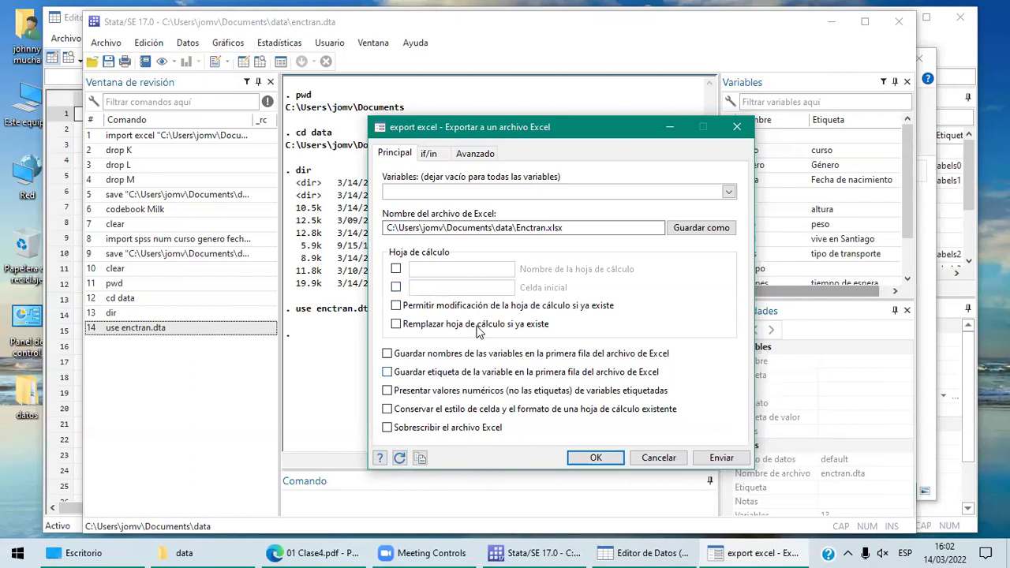
# Enable a custom worksheet name for the export and check the default sheet name in a blank Excel workbook, closing Excel without saving
pyautogui.click(397, 270)
pyautogui.click(437, 269)
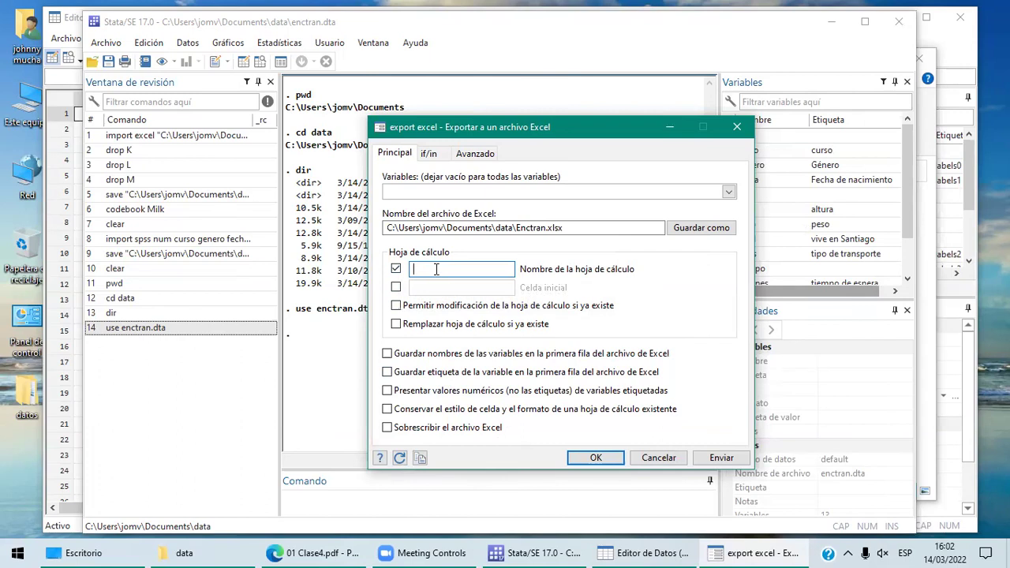
pyautogui.press('super+r')
pyautogui.write('exce')
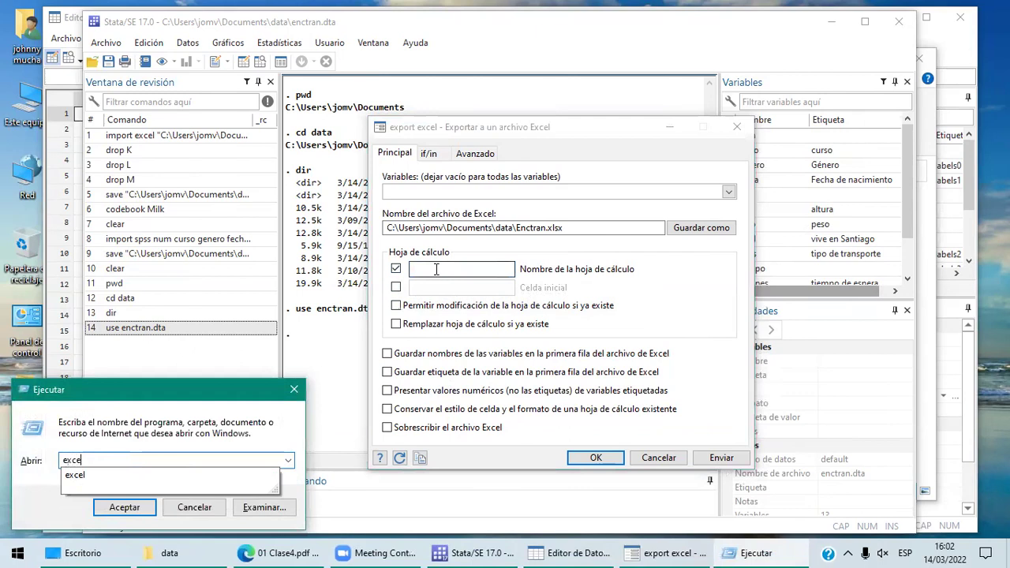
pyautogui.write('l')
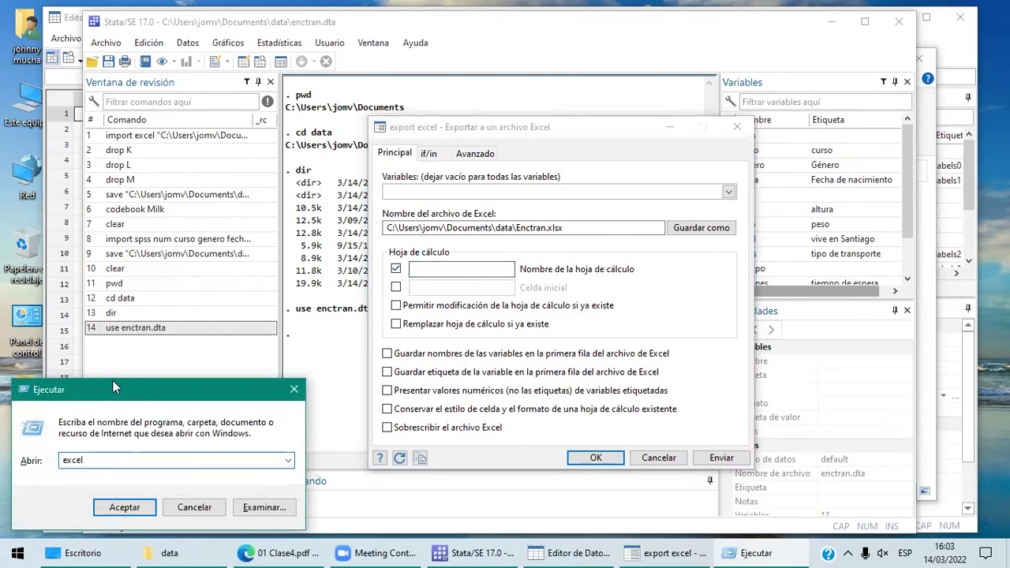
pyautogui.press('Return')
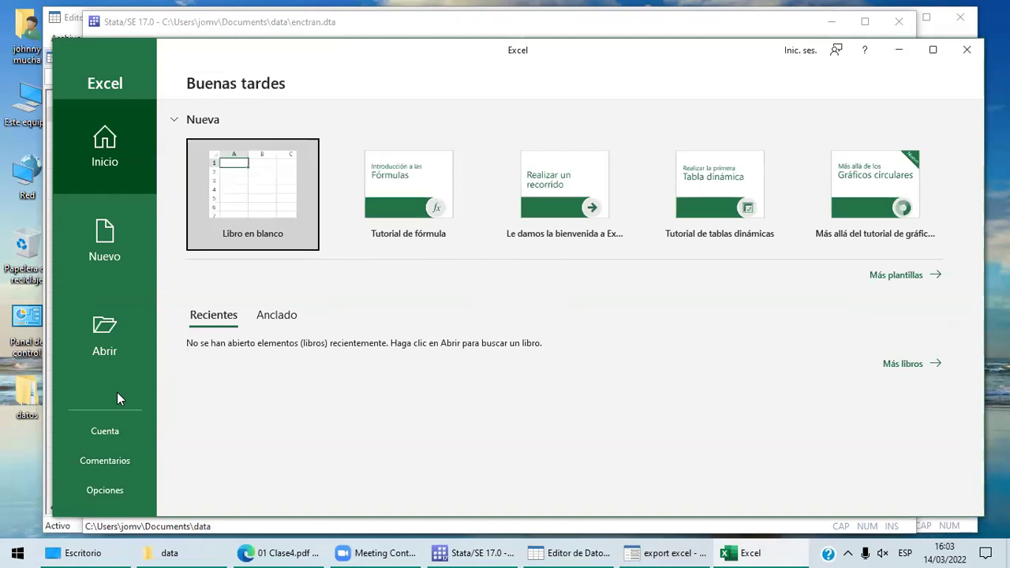
pyautogui.click(274, 198)
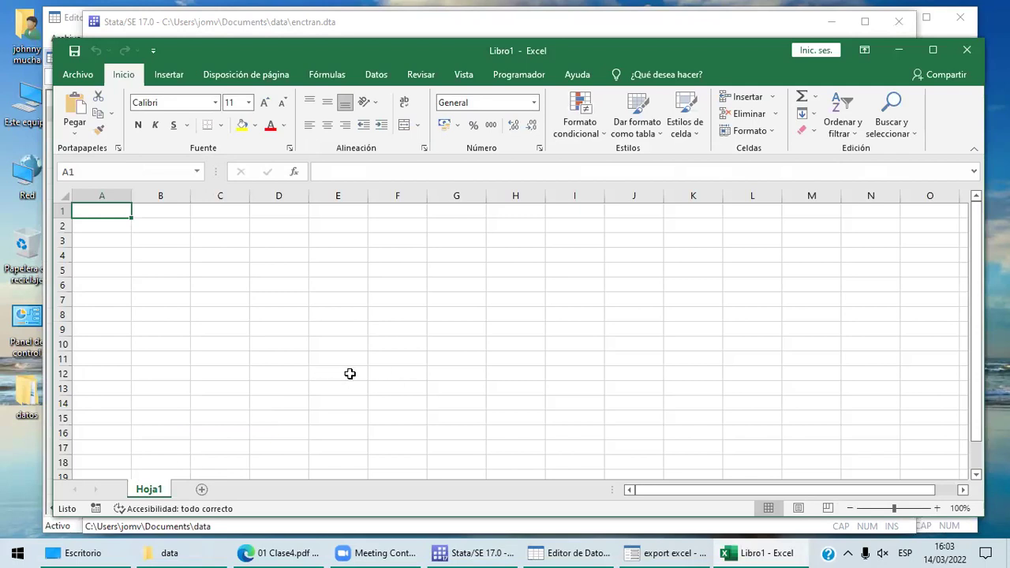
pyautogui.click(967, 50)
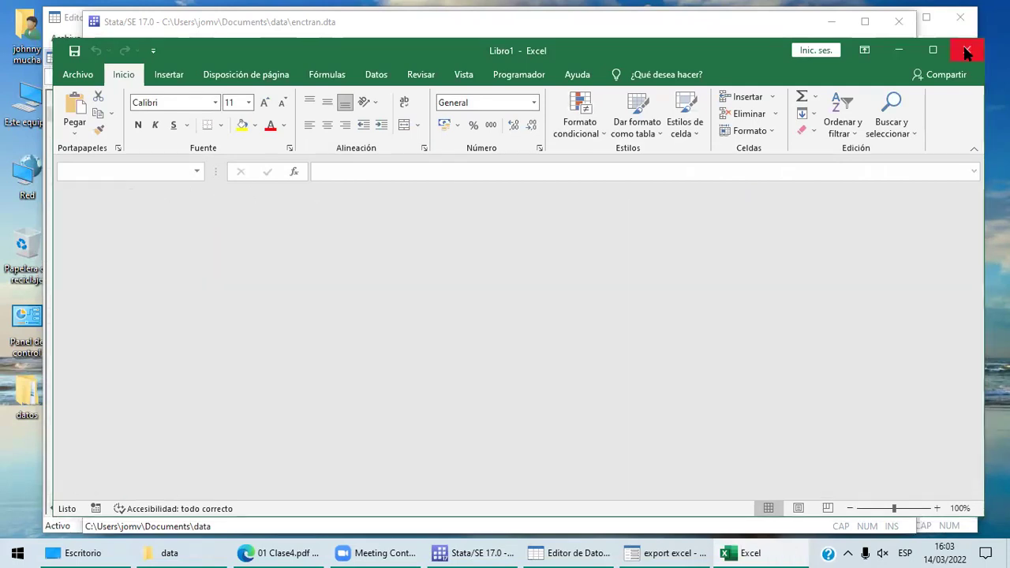
# Name the export worksheet Hoja1 and set its starting cell to A1
pyautogui.write('Hoja1')
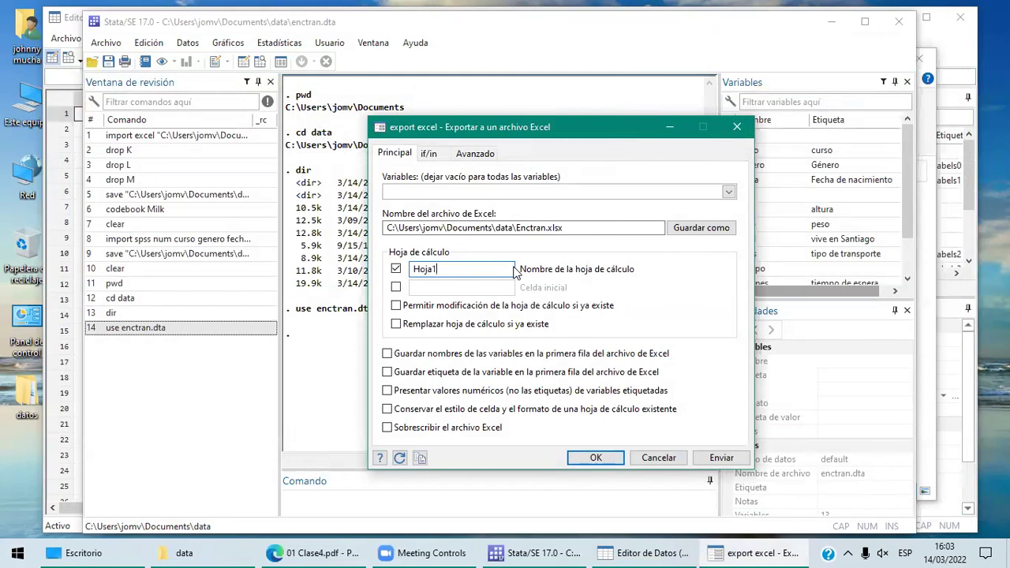
pyautogui.click(396, 288)
pyautogui.click(441, 293)
pyautogui.write('A1')
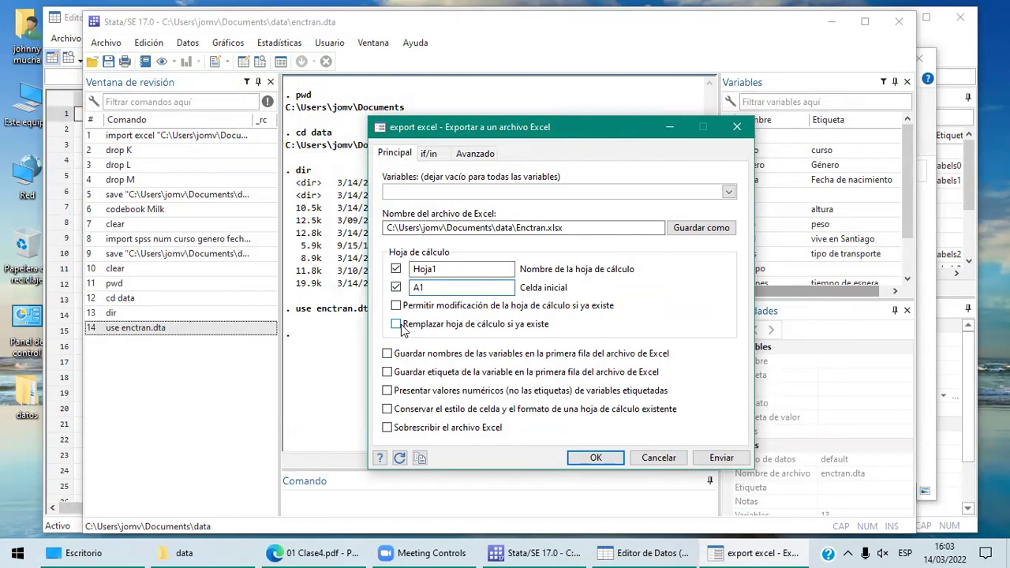
# Export the data with variable names saved in the first row and overwriting of the Excel file allowed
pyautogui.click(397, 357)
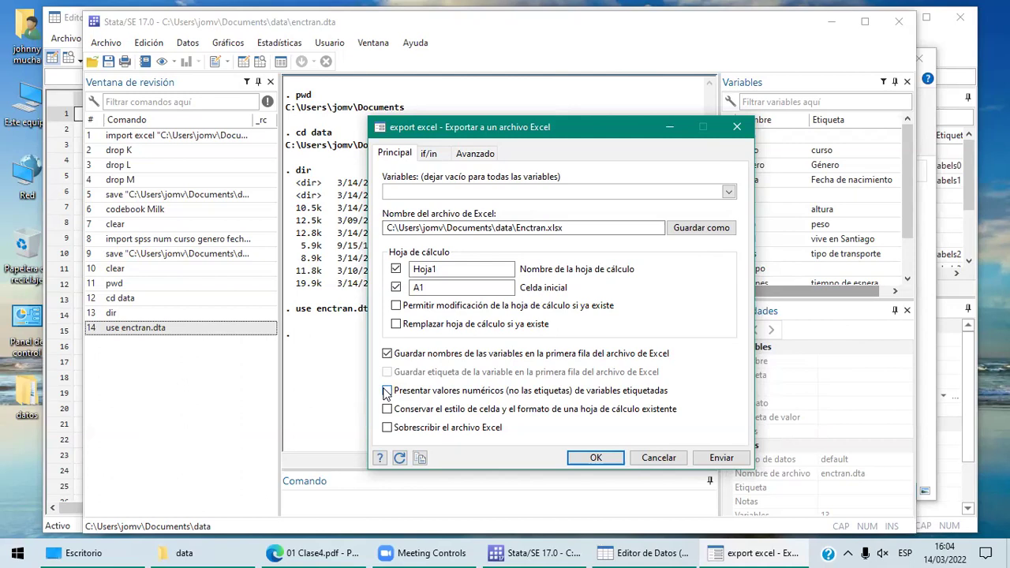
pyautogui.click(387, 428)
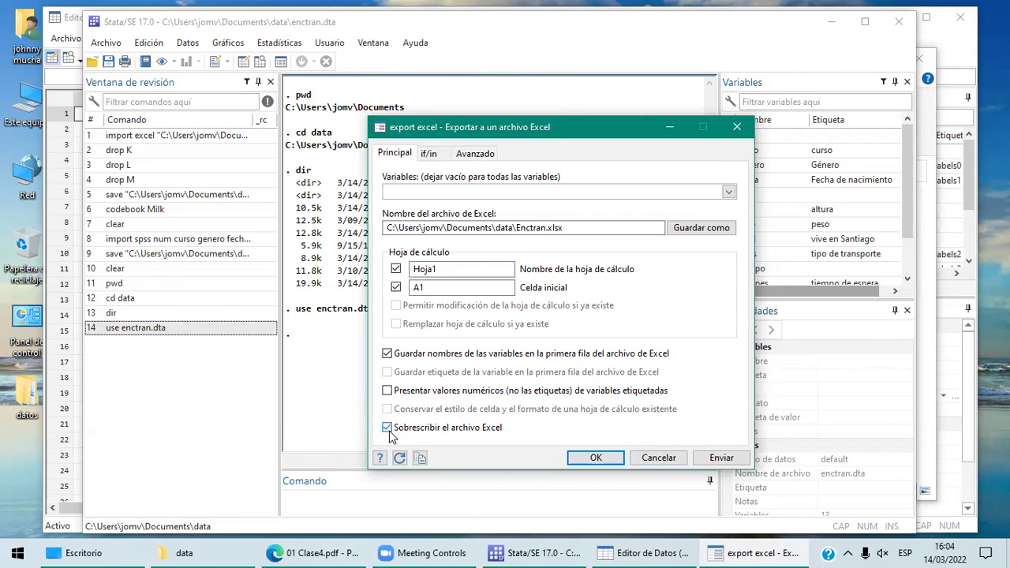
pyautogui.click(596, 458)
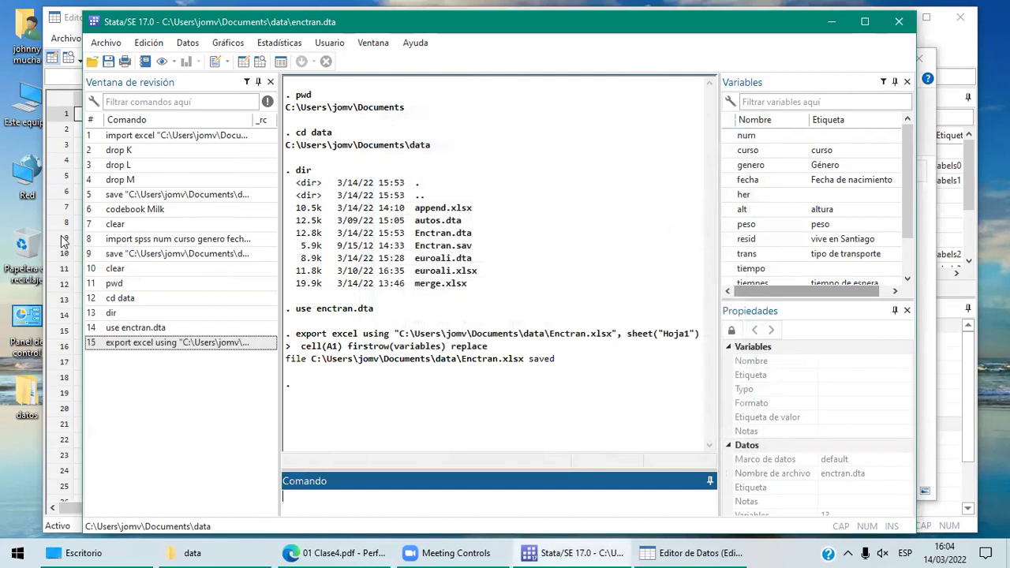
# Switch to File Explorer and browse the personal user folder to locate the exported Enctran.xlsx
pyautogui.doubleClick(24, 51)
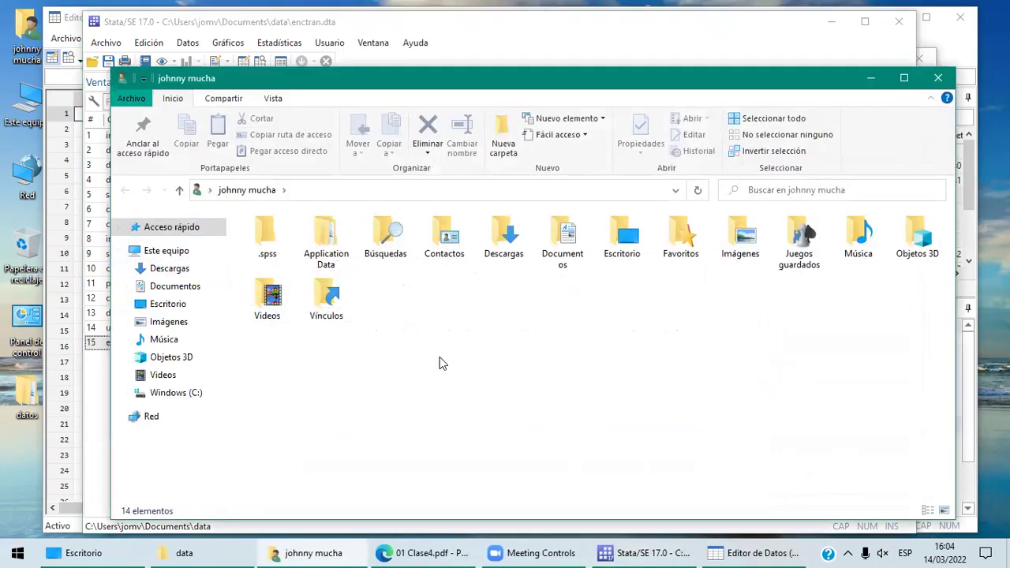
pyautogui.doubleClick(506, 244)
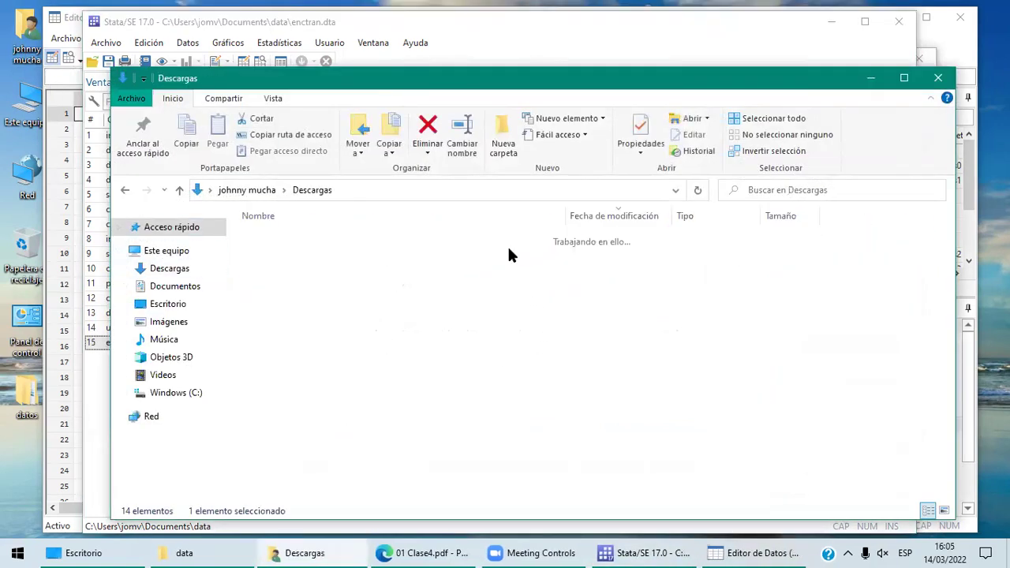
pyautogui.click(259, 191)
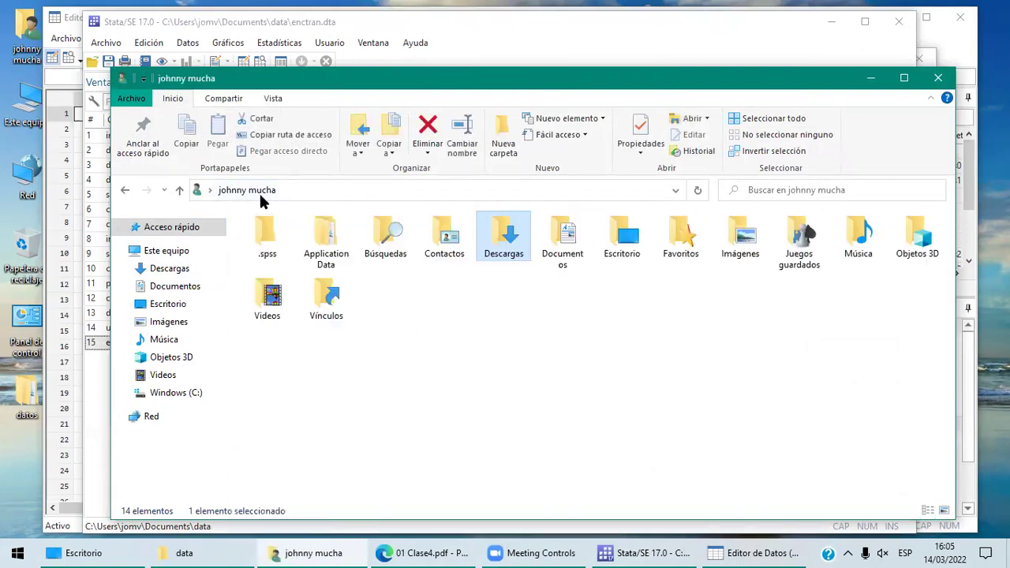
# Open the Enctran Excel workbook from the data folder in Documentos and autofit the fecha column's width
pyautogui.doubleClick(573, 254)
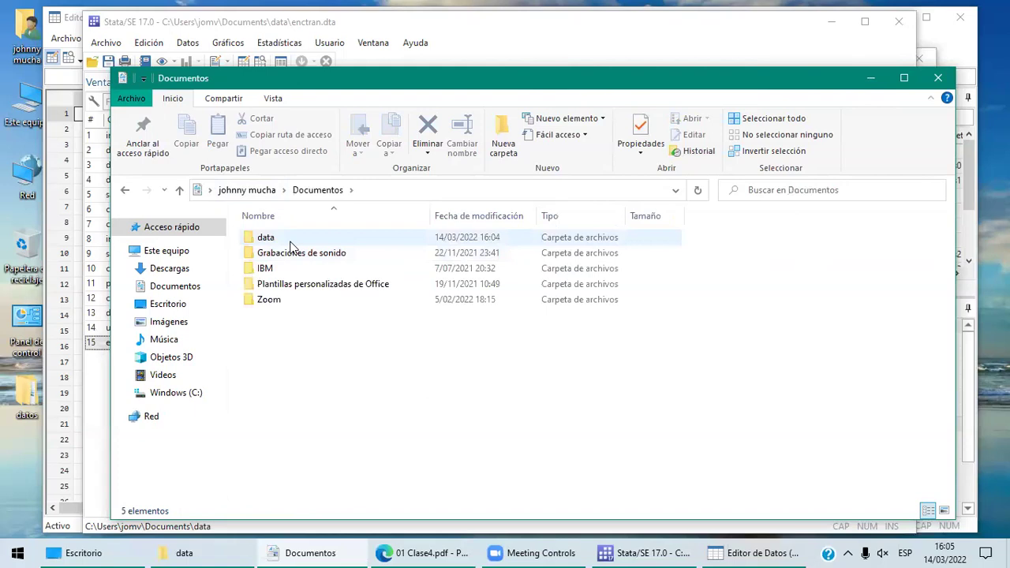
pyautogui.doubleClick(269, 238)
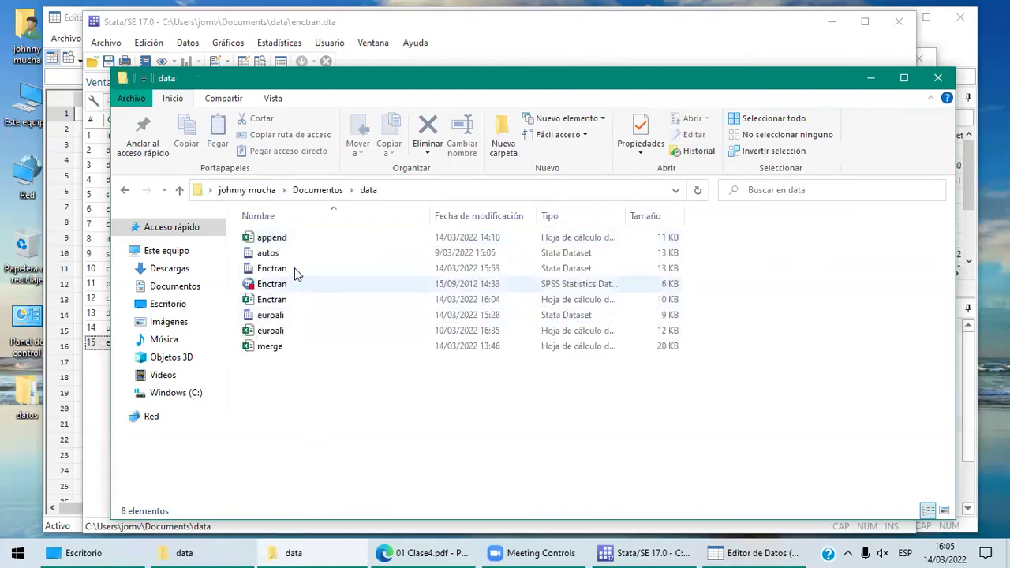
pyautogui.click(288, 302)
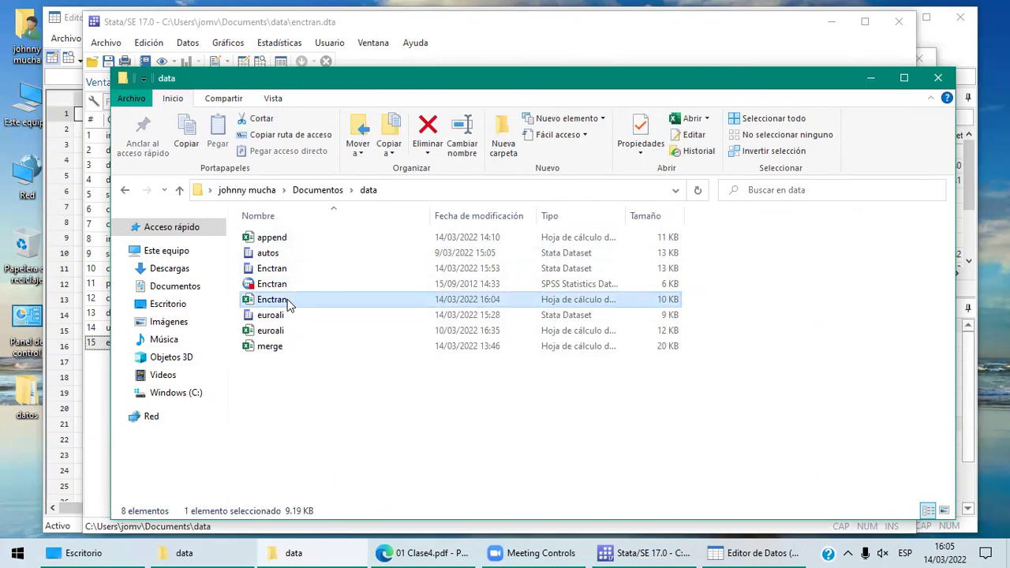
pyautogui.doubleClick(288, 301)
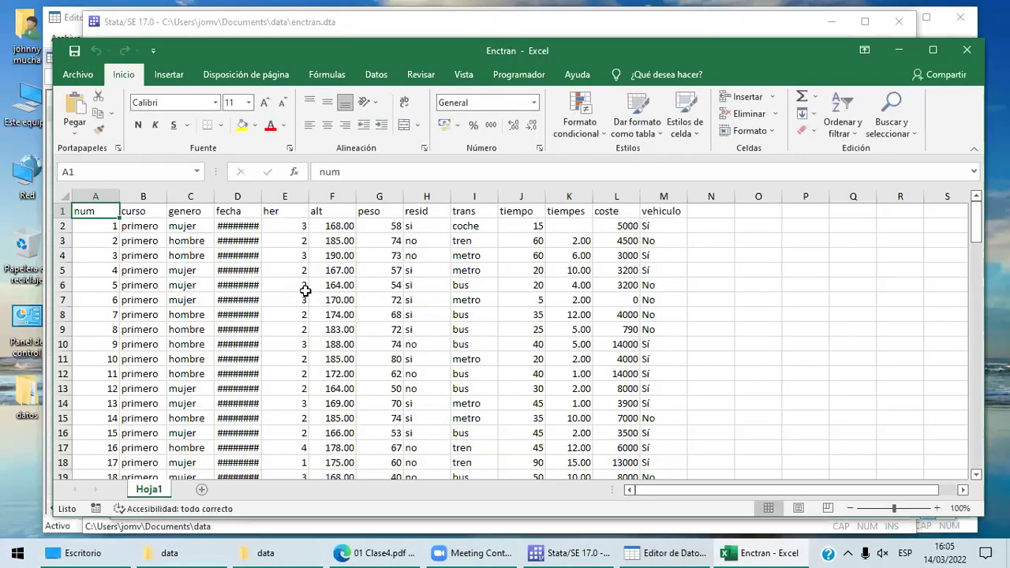
pyautogui.doubleClick(260, 199)
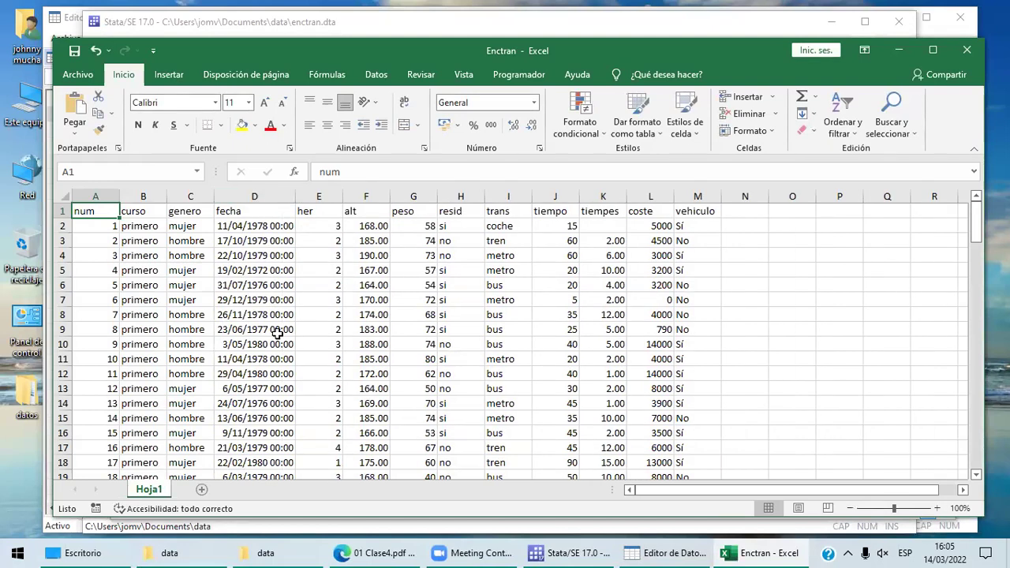
# Examine the transport types listed in the trans column, from the first record down
pyautogui.click(509, 226)
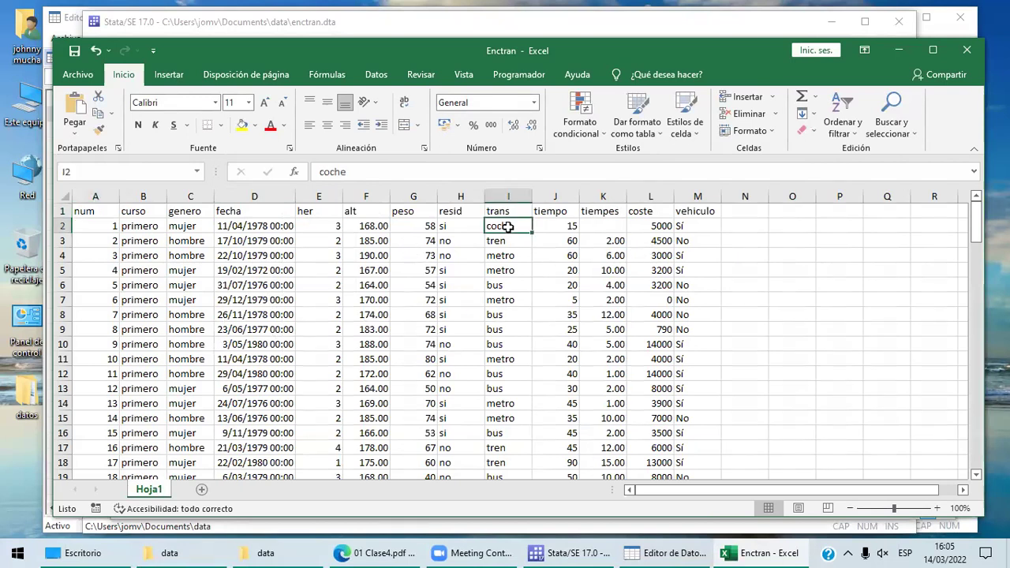
pyautogui.hotkey('shift', 'Down')
pyautogui.hotkey('shift', 'Down')
pyautogui.hotkey('shift', 'Down')
pyautogui.hotkey('shift', 'Down')
pyautogui.hotkey('shift', 'Down')
pyautogui.hotkey('shift', 'Down')
pyautogui.hotkey('shift', 'Down')
pyautogui.hotkey('shift', 'Down')
pyautogui.hotkey('shift', 'Down')
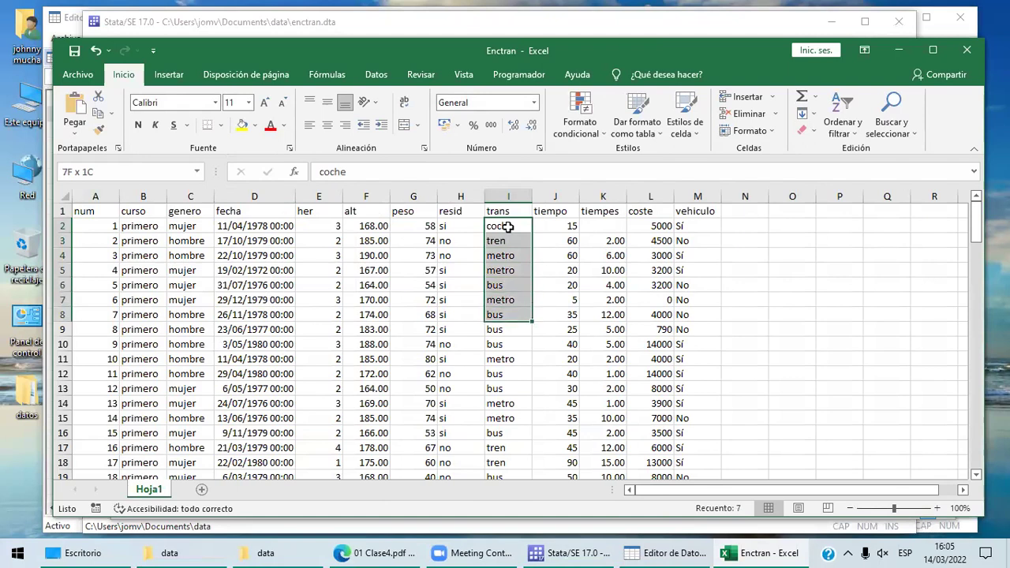
pyautogui.hotkey('shift', 'Down')
pyautogui.hotkey('shift', 'Down')
pyautogui.hotkey('shift', 'Down')
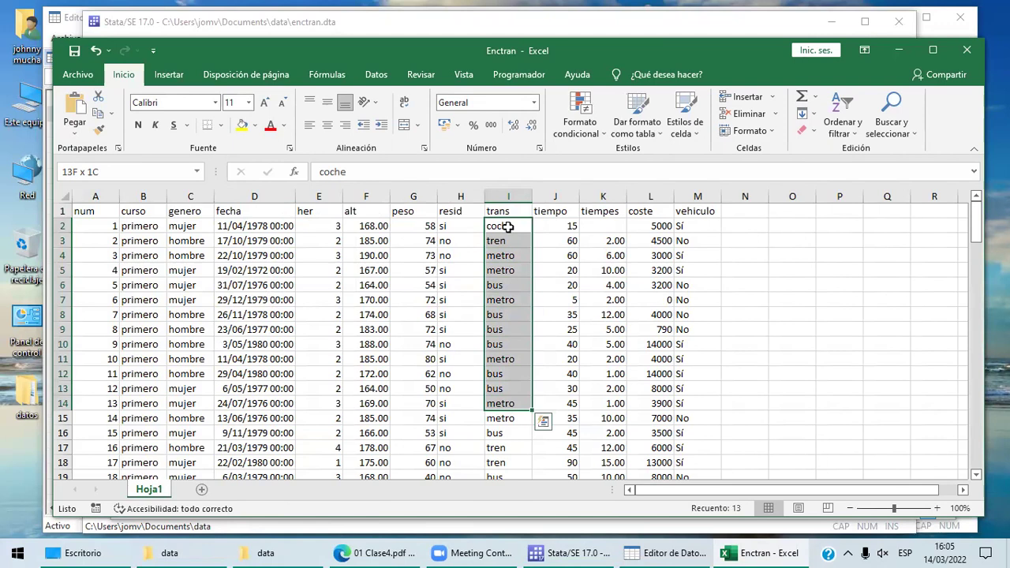
# Examine the si/no entries in the resid column, from the first record down
pyautogui.click(447, 224)
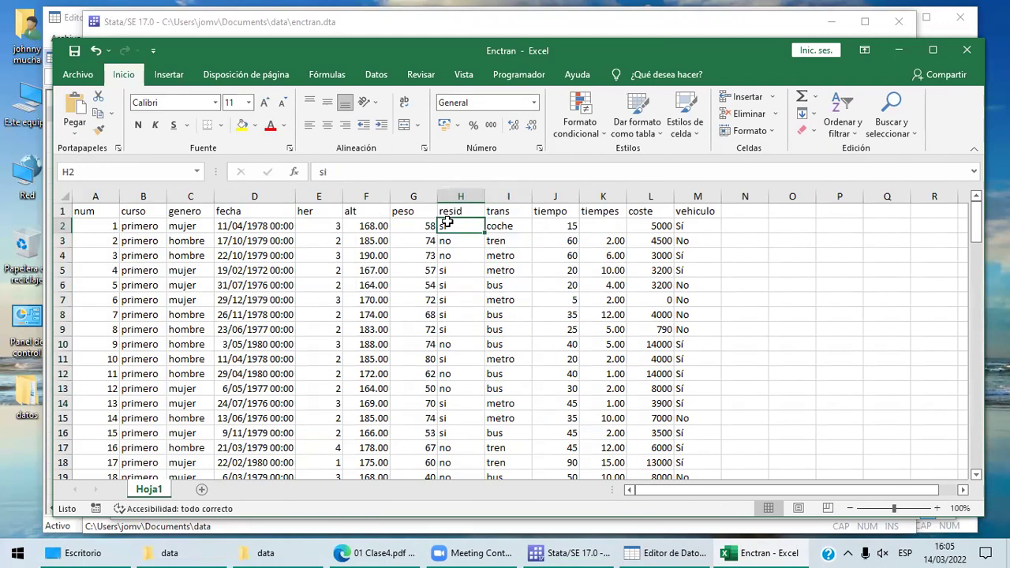
pyautogui.hotkey('shift', 'Down')
pyautogui.hotkey('shift', 'Down')
pyautogui.hotkey('shift', 'Down')
pyautogui.hotkey('shift', 'Down')
pyautogui.hotkey('shift', 'Down')
pyautogui.hotkey('shift', 'Down')
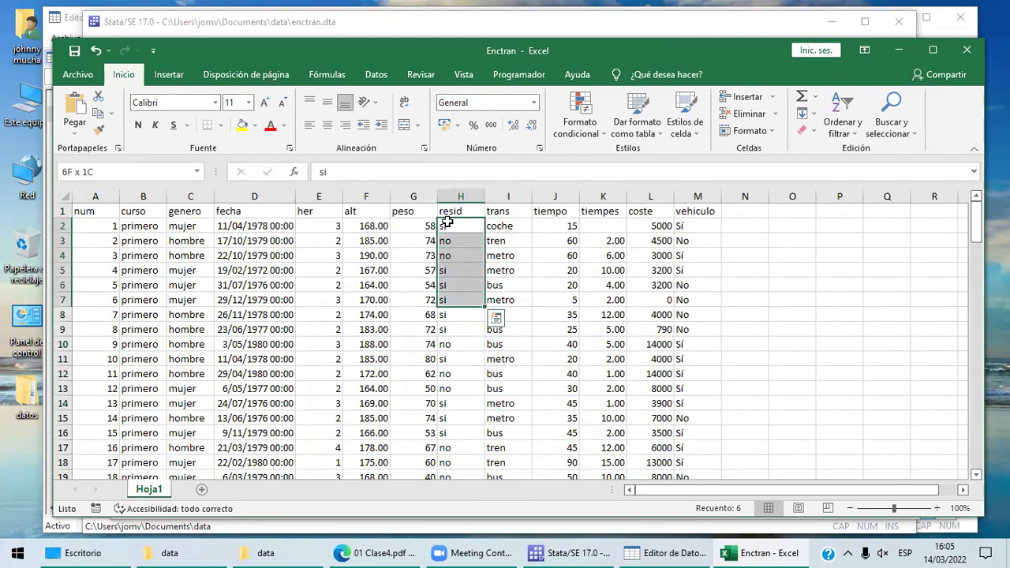
pyautogui.hotkey('shift', 'Down')
pyautogui.hotkey('shift', 'Down')
pyautogui.hotkey('shift', 'Down')
pyautogui.hotkey('shift', 'Down')
pyautogui.hotkey('shift', 'Down')
pyautogui.hotkey('shift', 'Down')
pyautogui.hotkey('shift', 'Down')
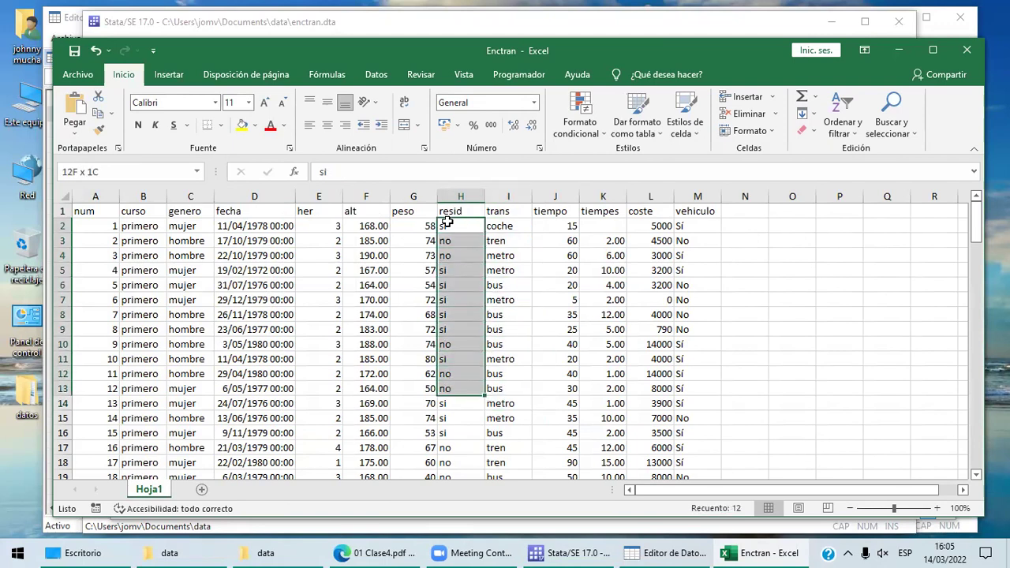
# Review the first few transport types in the trans column once more
pyautogui.click(495, 226)
pyautogui.hotkey('shift', 'Down')
pyautogui.hotkey('shift', 'Down')
pyautogui.hotkey('shift', 'Down')
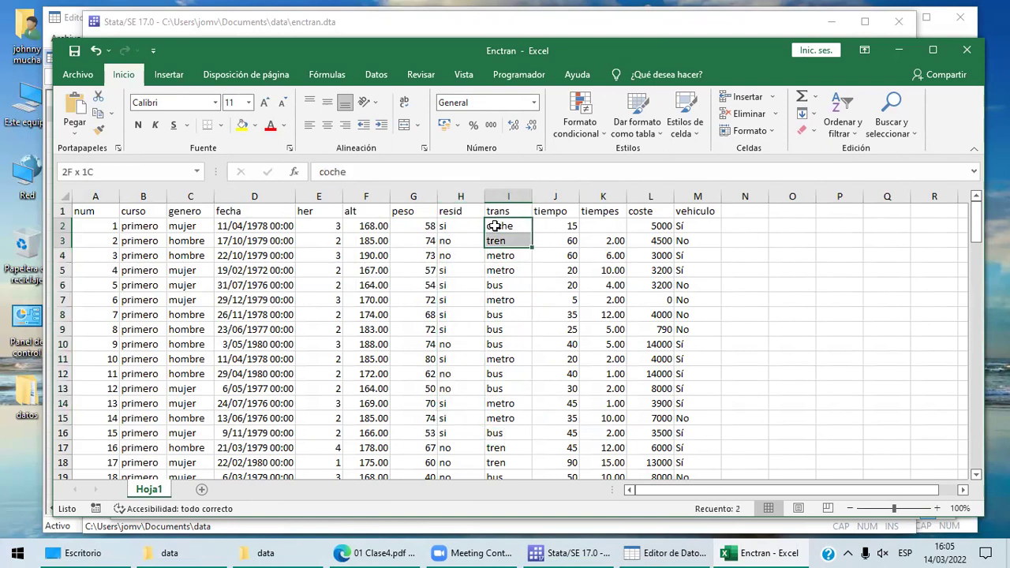
pyautogui.hotkey('shift', 'Down')
pyautogui.hotkey('shift', 'Down')
pyautogui.hotkey('shift', 'Down')
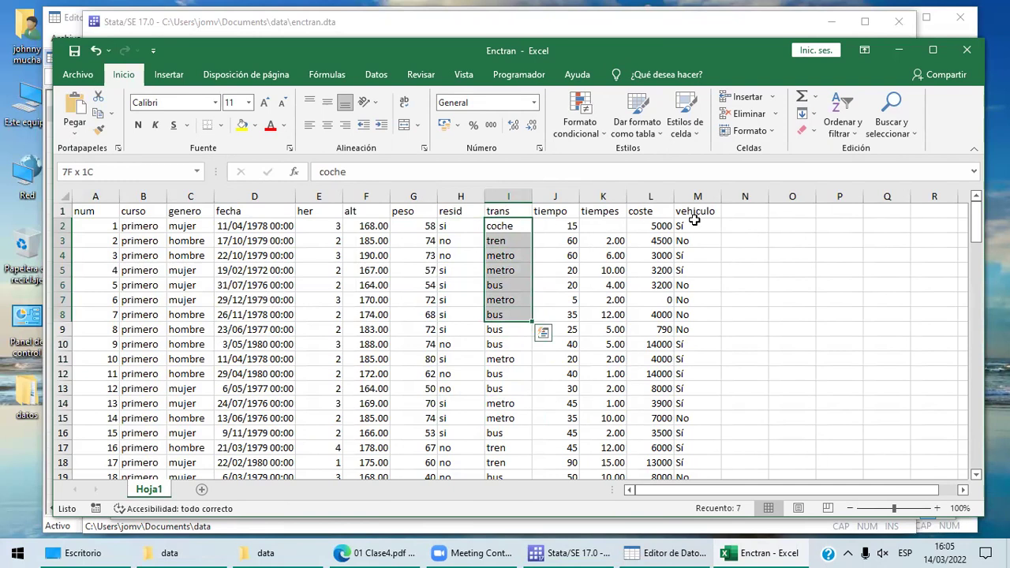
# Examine the first Sí/No entries in the vehiculo column
pyautogui.click(705, 225)
pyautogui.hotkey('shift', 'Down')
pyautogui.hotkey('shift', 'Down')
pyautogui.hotkey('shift', 'Down')
pyautogui.hotkey('shift', 'Down')
pyautogui.hotkey('shift', 'Down')
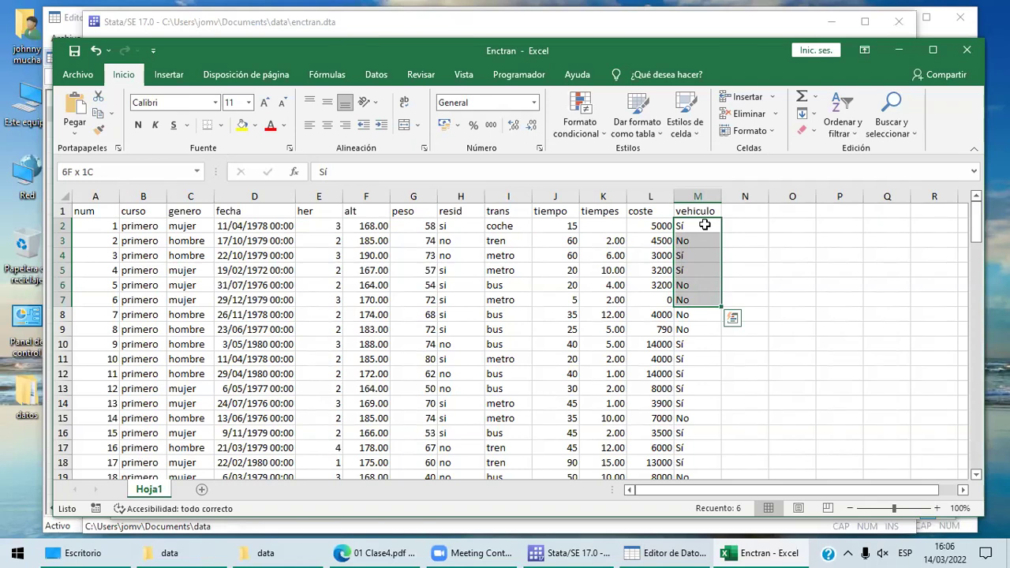
pyautogui.click(706, 266)
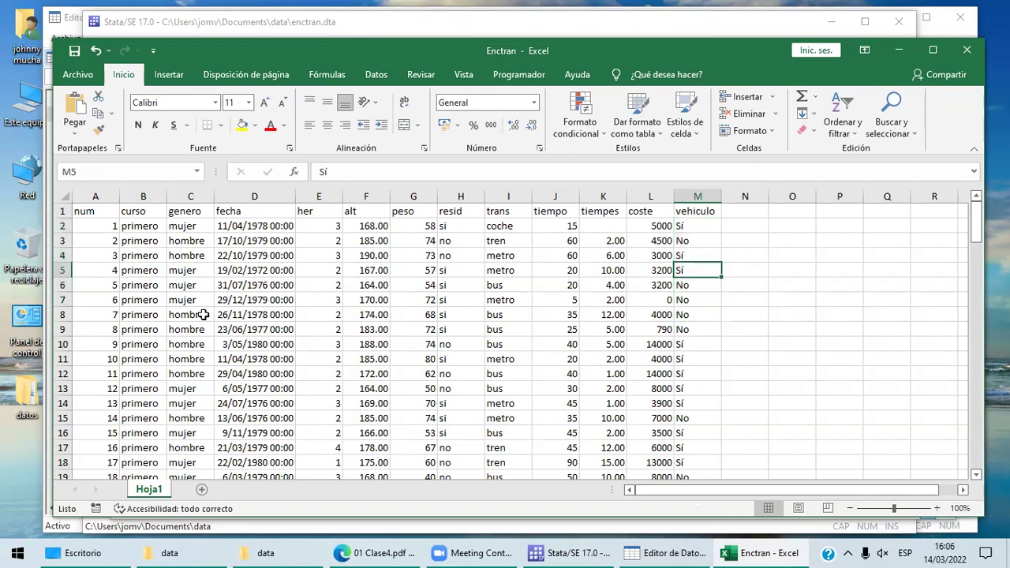
# Close the Enctran workbook with its changes saved, and close the data folder window it was opened from
pyautogui.click(967, 50)
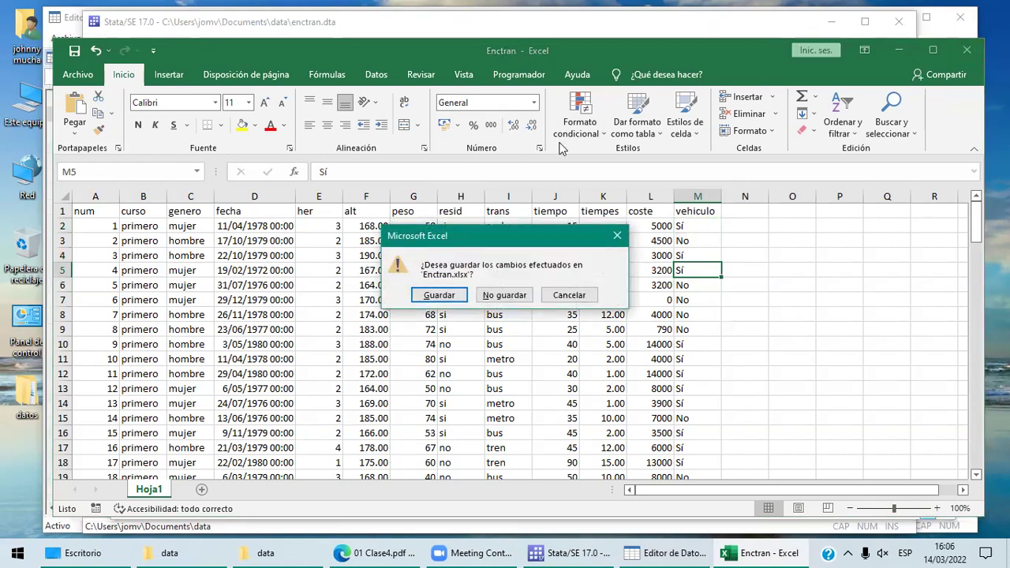
pyautogui.click(464, 297)
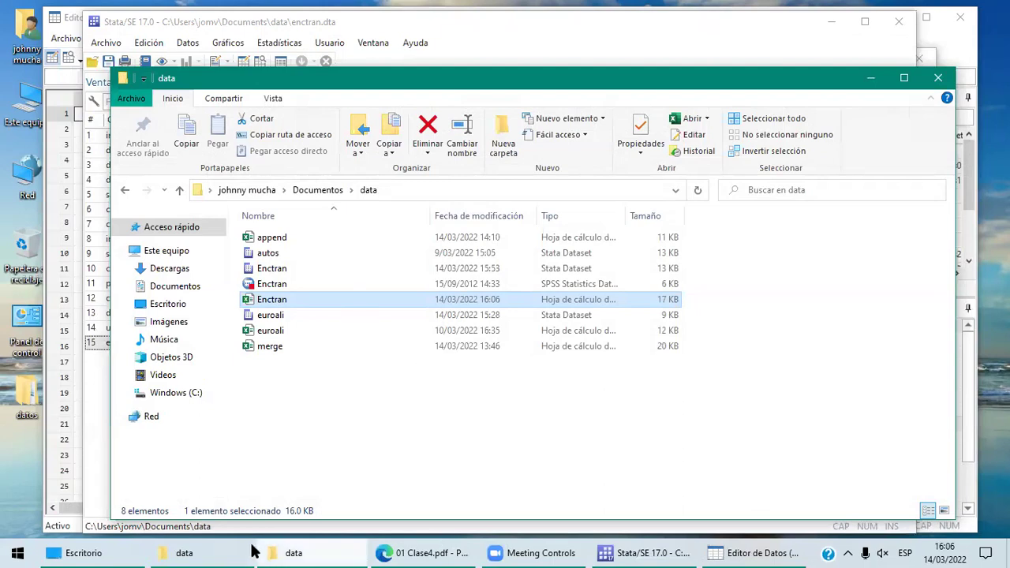
pyautogui.click(944, 77)
# Close the Escritorio folder window and the 01 Clase4.pdf document
pyautogui.click(69, 553)
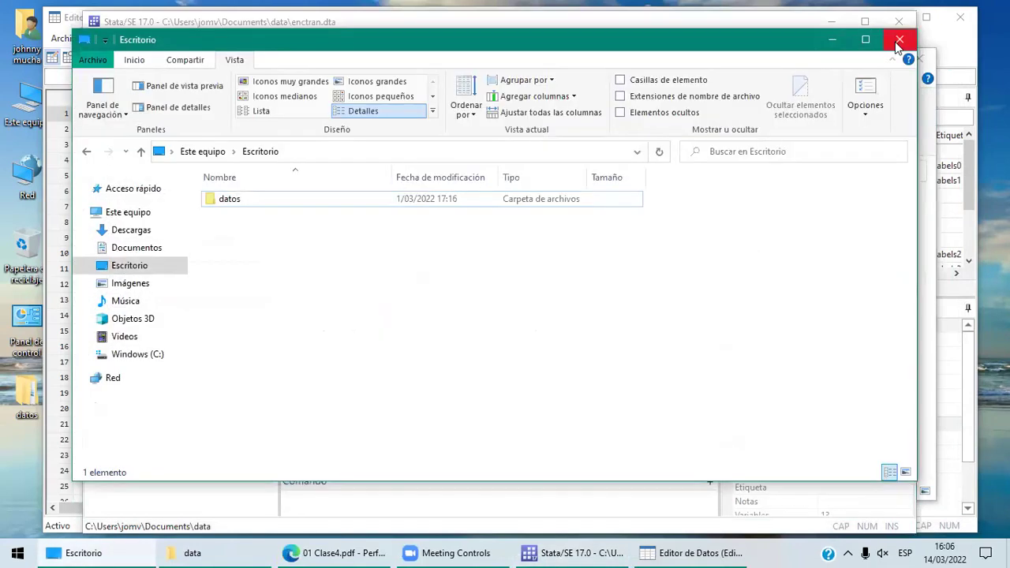
pyautogui.click(899, 40)
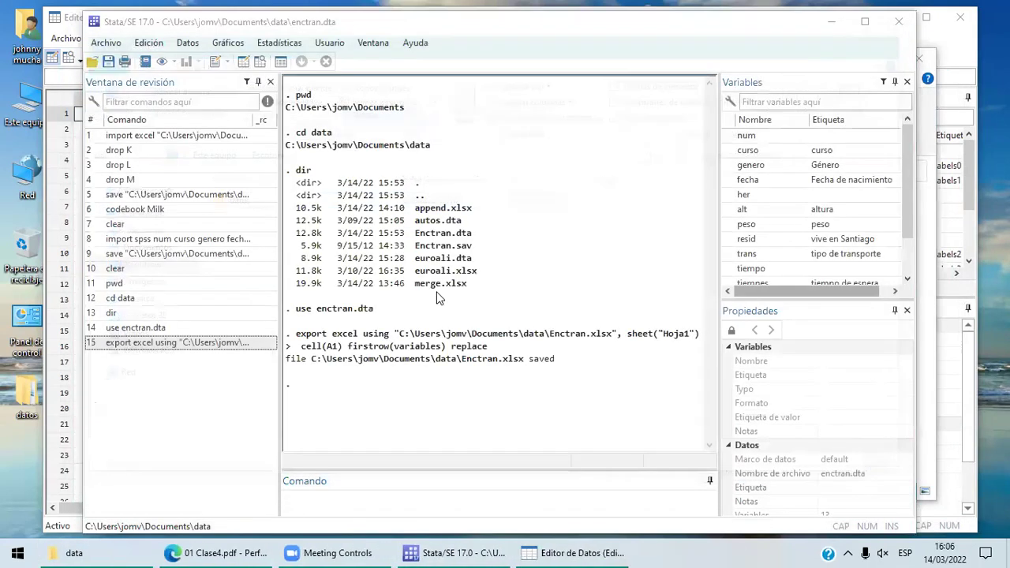
pyautogui.click(241, 550)
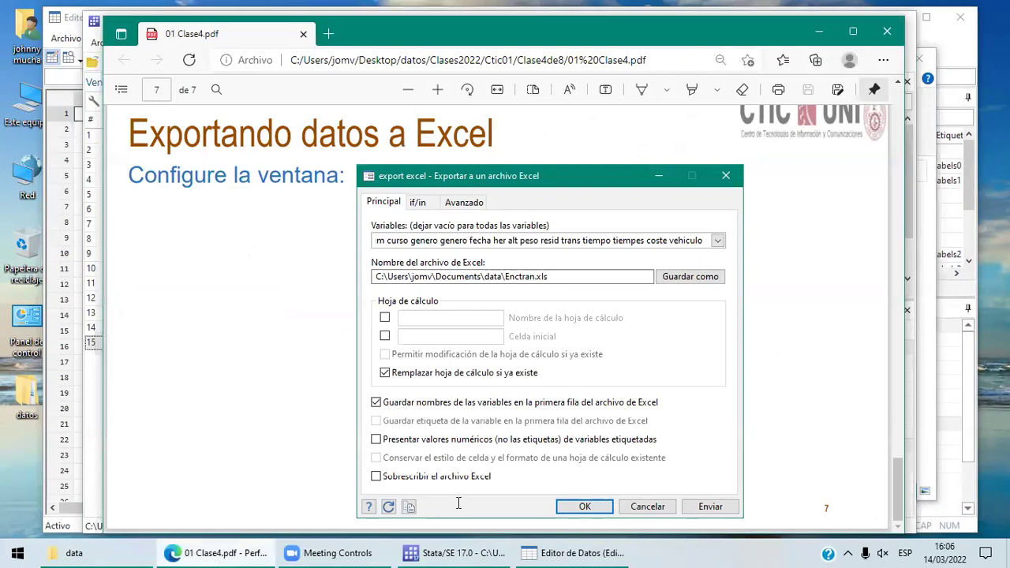
pyautogui.click(889, 32)
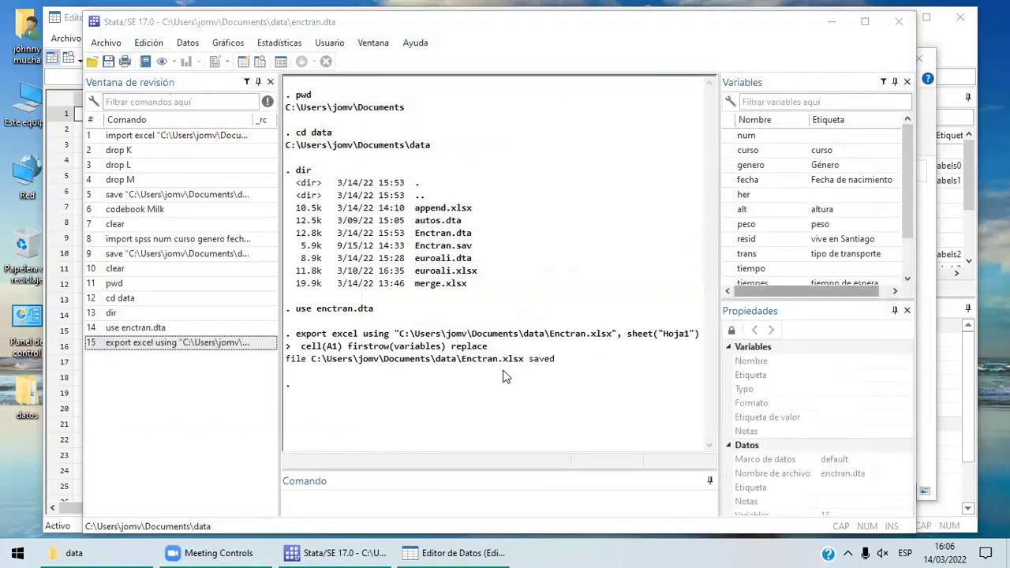
# Run the clear command in Stata to remove the enctran dataset from memory
pyautogui.click(308, 510)
pyautogui.write('clear')
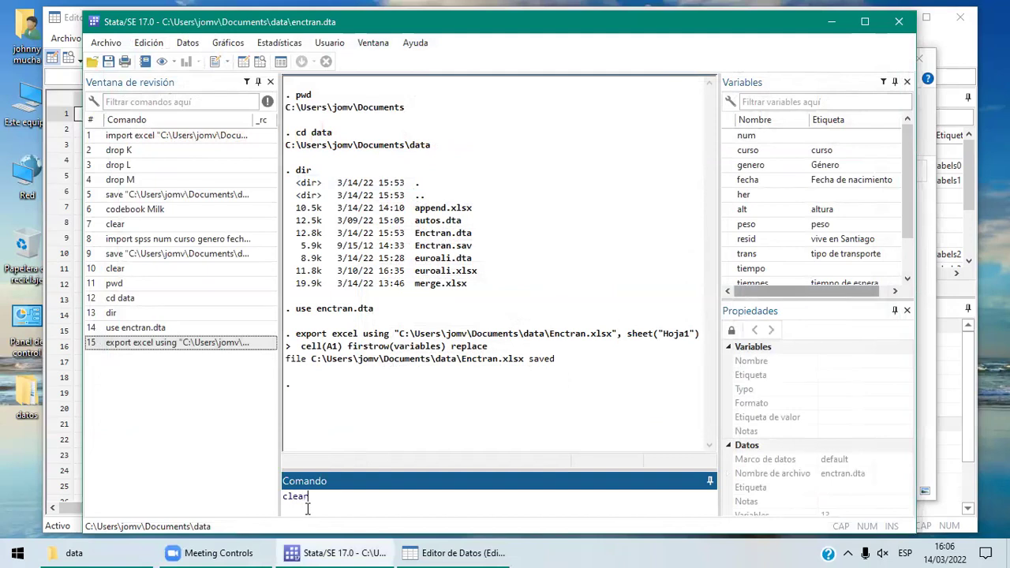
pyautogui.press('Return')
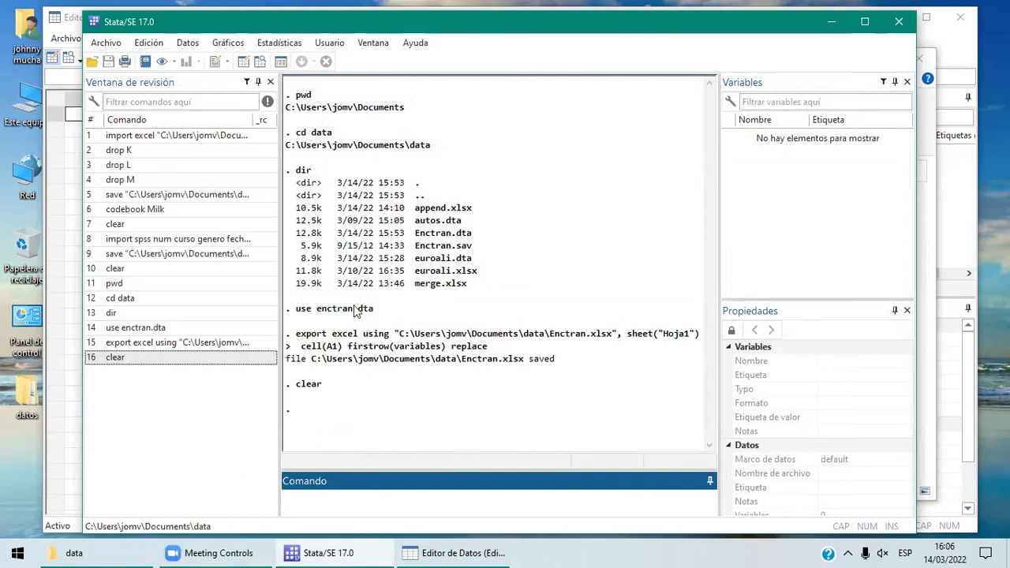
# Close Stata and the remaining data folder window
pyautogui.click(901, 22)
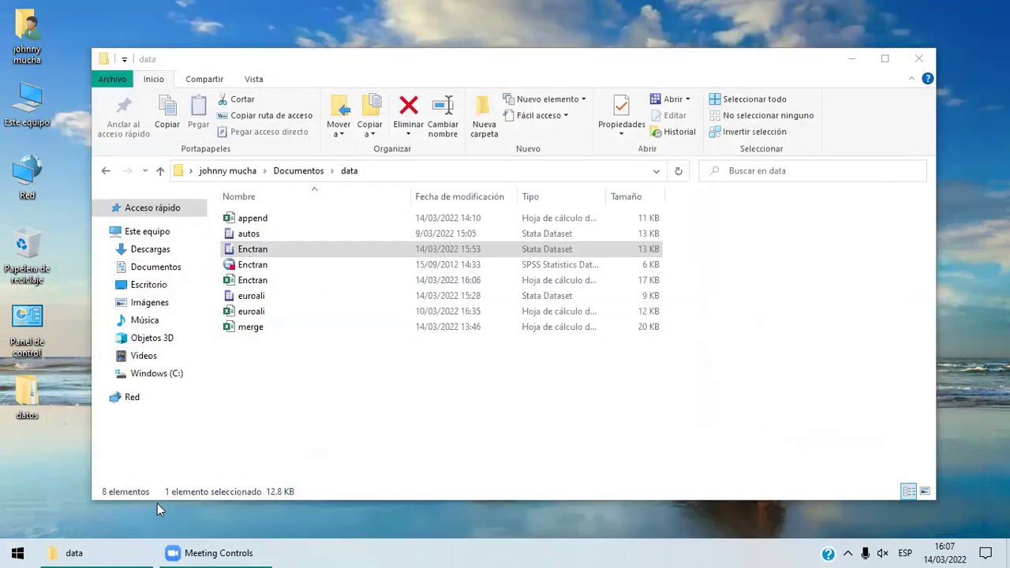
pyautogui.click(413, 386)
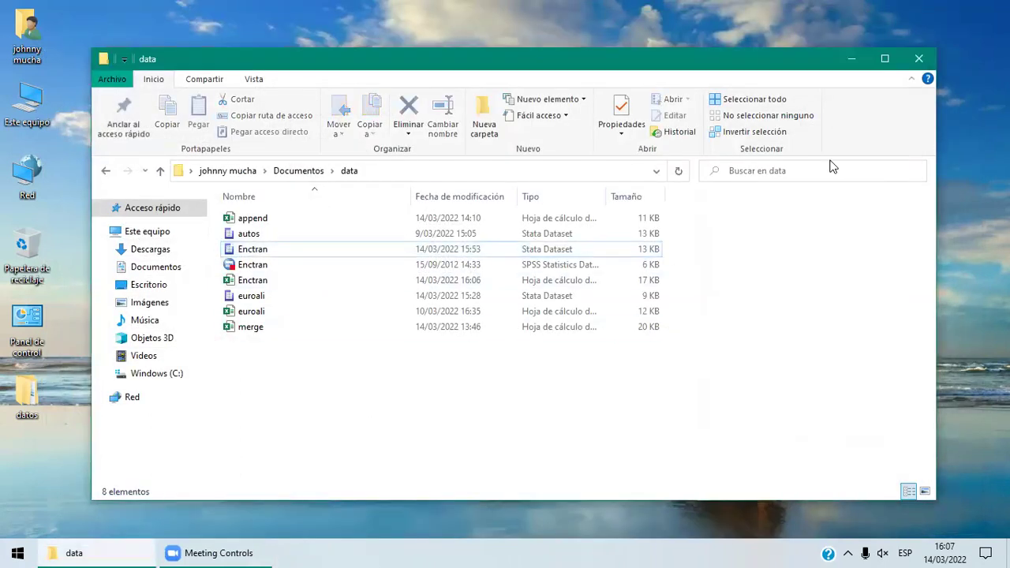
pyautogui.click(918, 60)
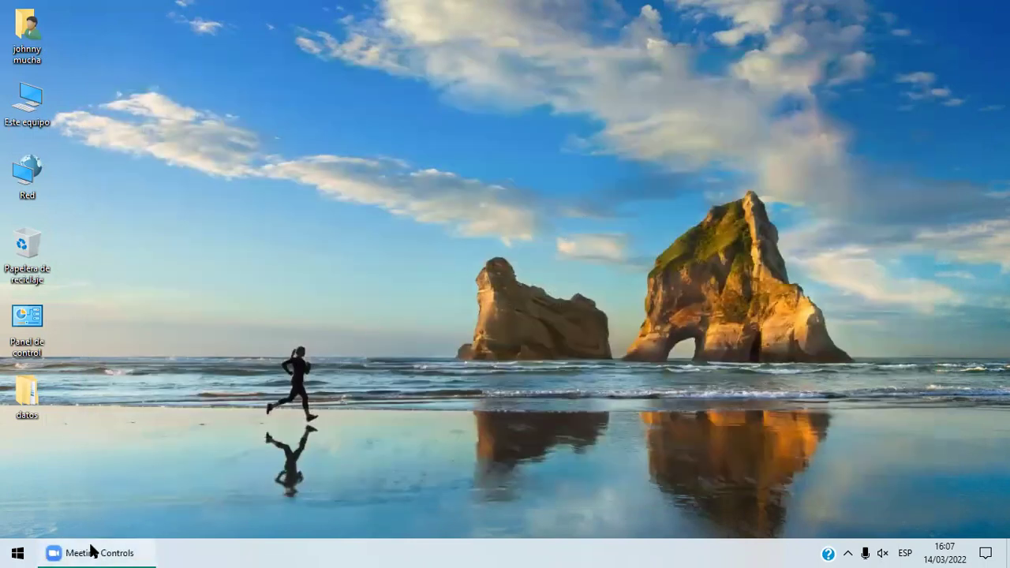
# Open the 02 Clase4 PDF from datos > Clases2022 > Ctic01 > Clase4de8
pyautogui.doubleClick(26, 392)
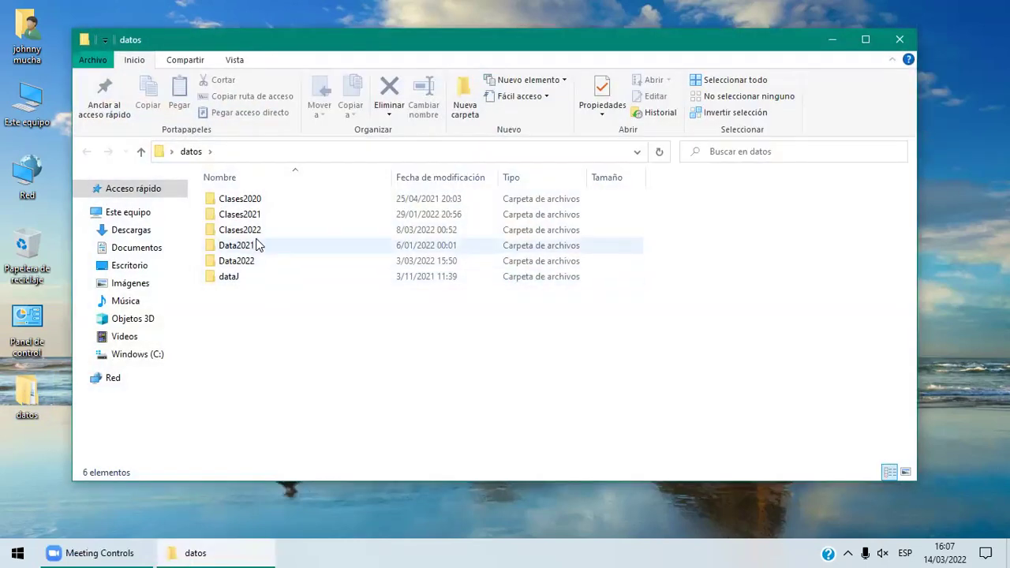
pyautogui.click(255, 231)
pyautogui.doubleClick(255, 231)
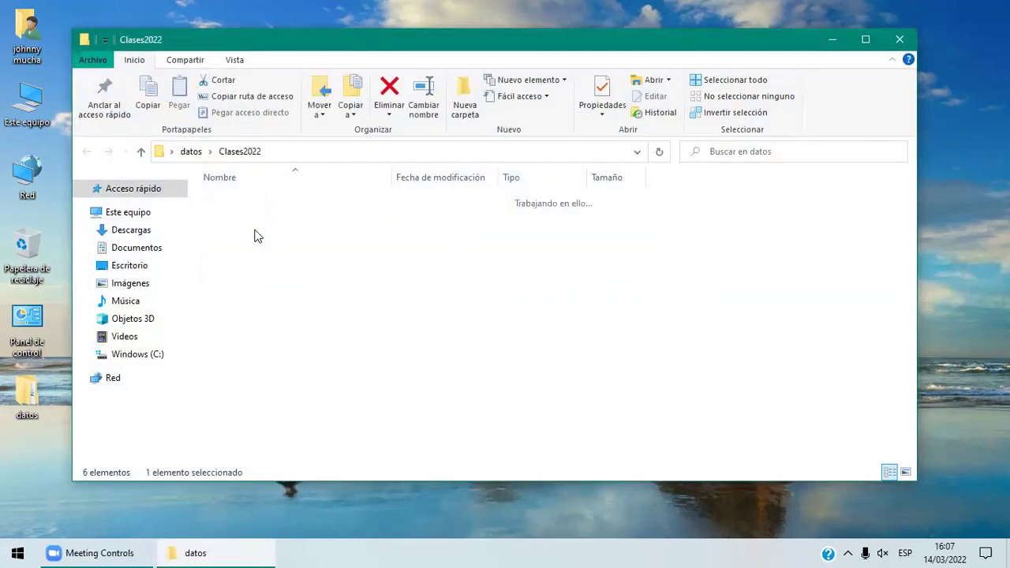
pyautogui.doubleClick(263, 263)
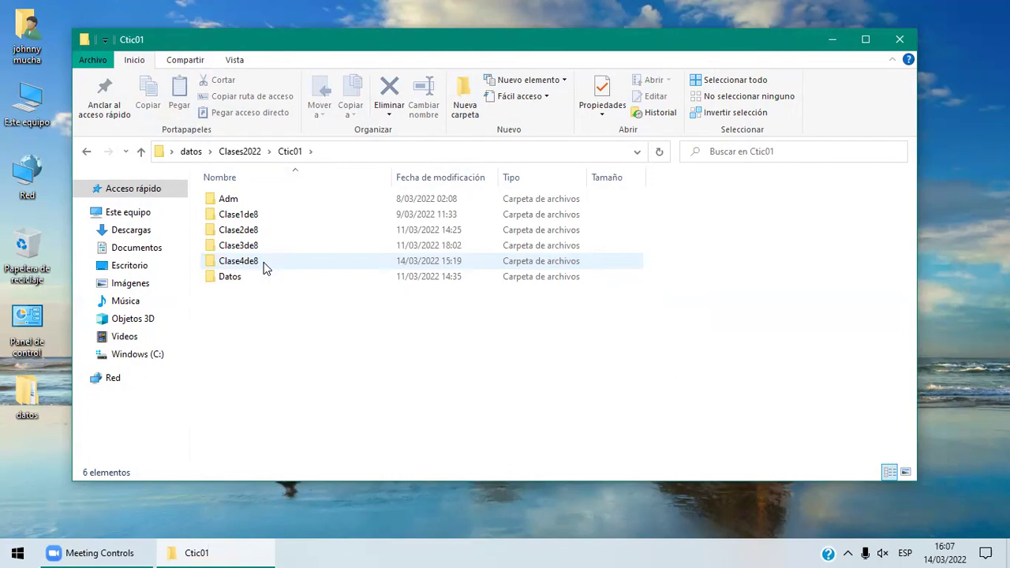
pyautogui.doubleClick(237, 266)
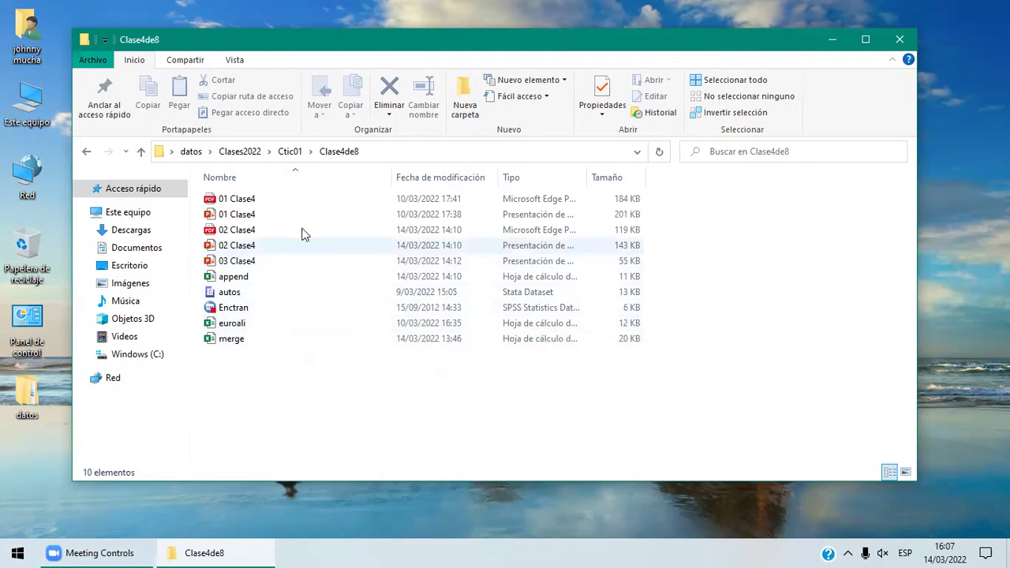
pyautogui.click(262, 199)
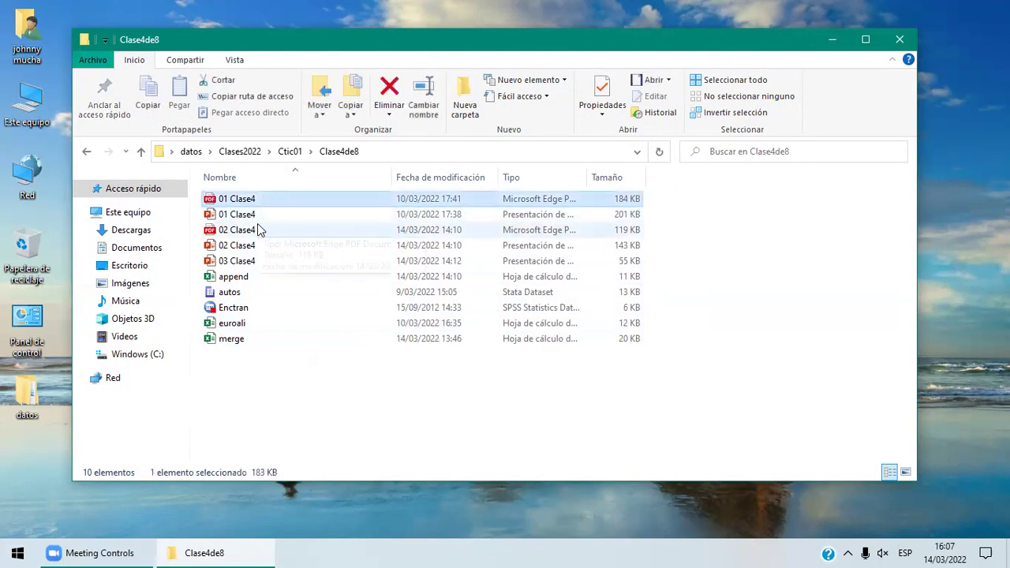
pyautogui.click(259, 228)
pyautogui.doubleClick(259, 228)
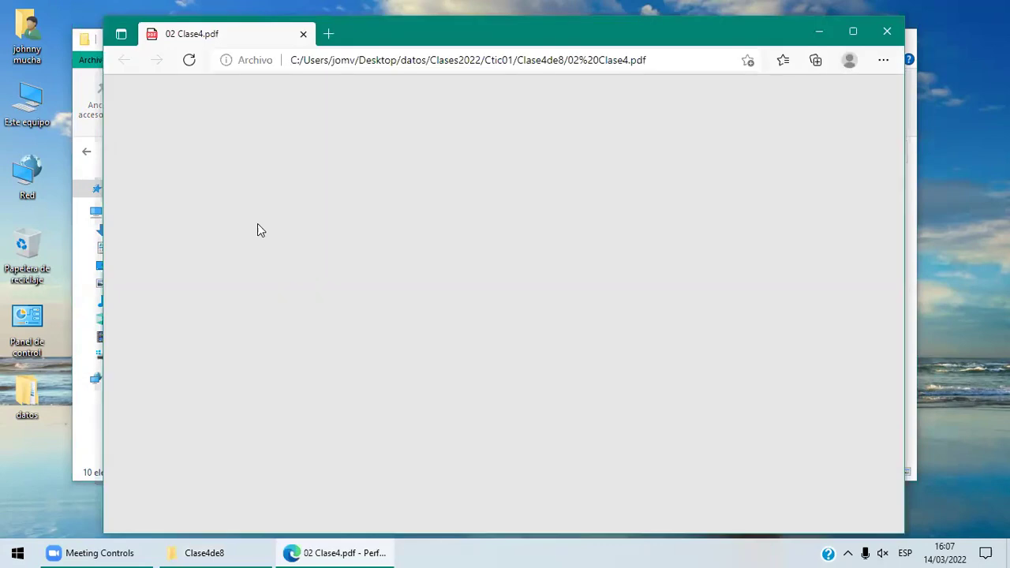
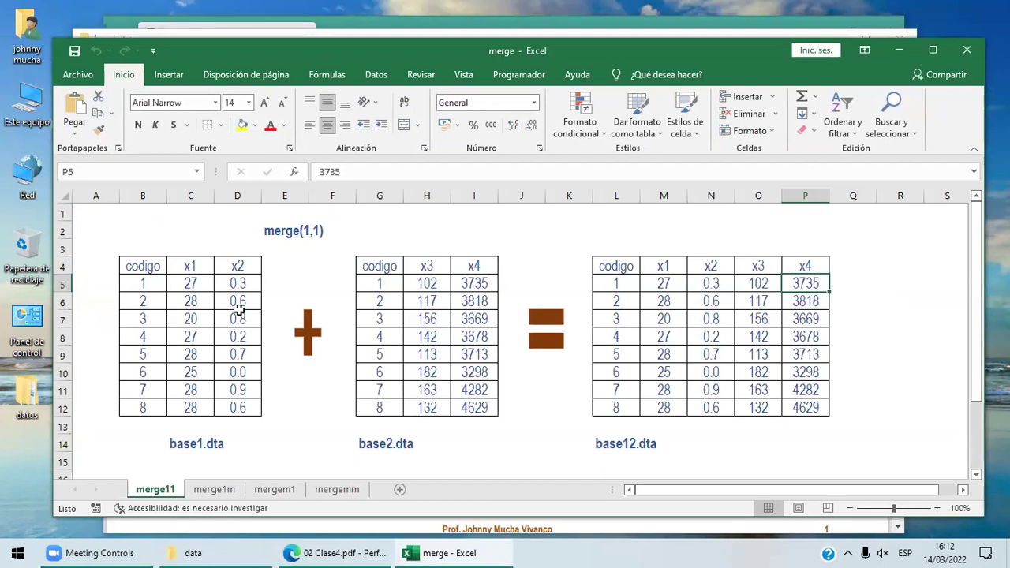
# Examine the merge(1,1) example on the merge11 sheet of the merge workbook
pyautogui.click(253, 323)
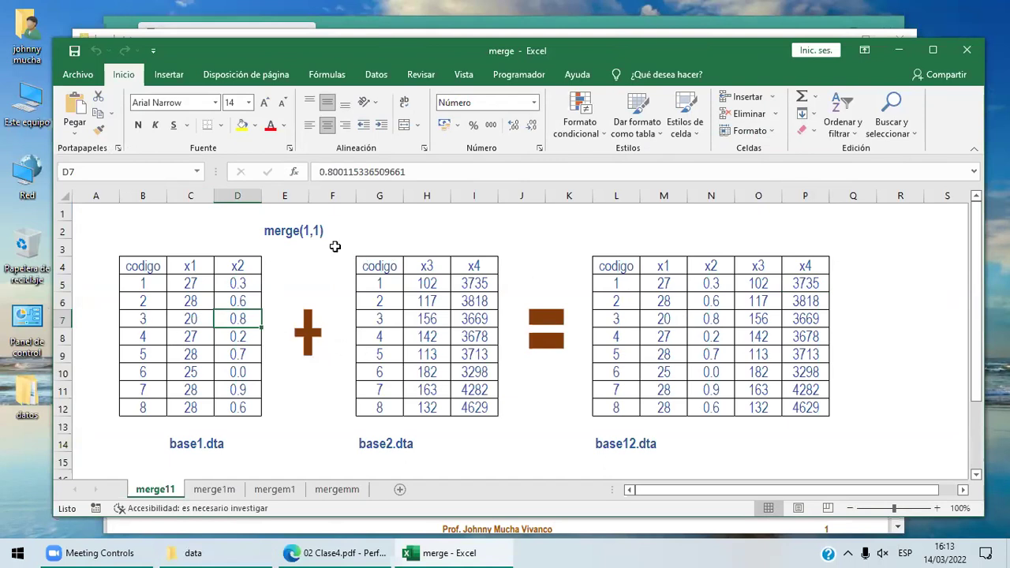
pyautogui.click(272, 231)
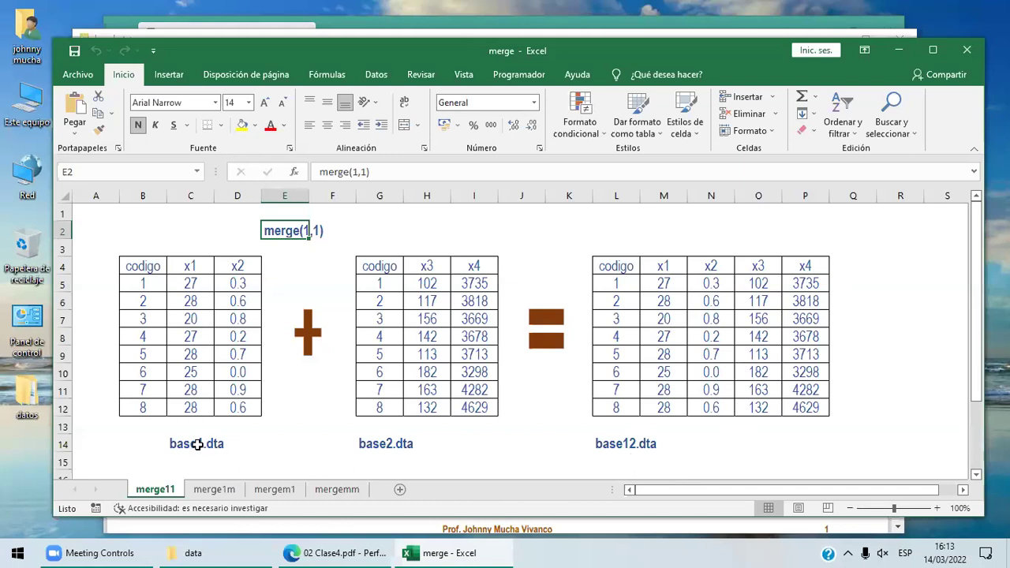
# Compare the merge(1,1) example in the merge workbook with the 02 Clase4 PDF and check the data folder's files
pyautogui.click(625, 442)
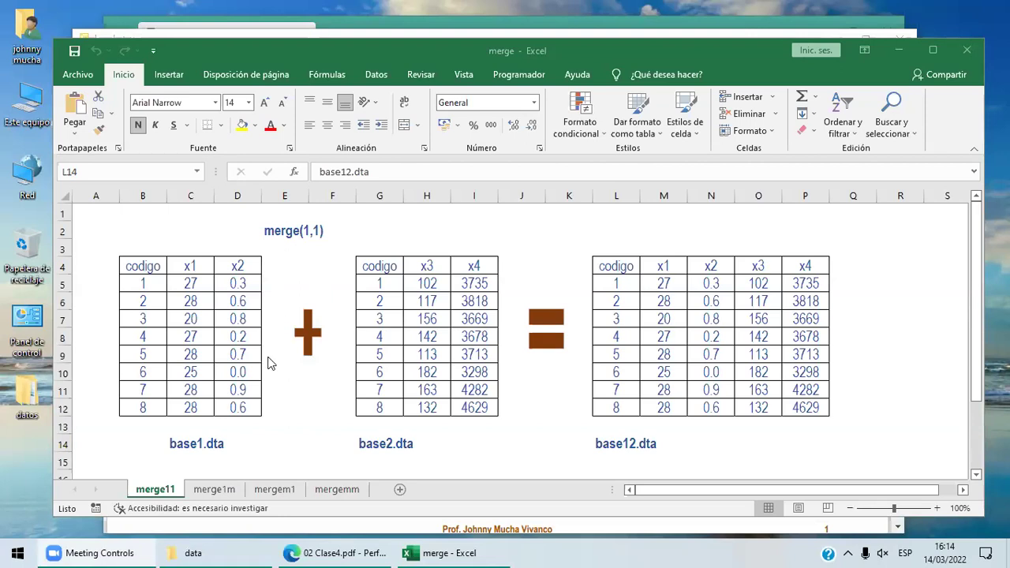
pyautogui.click(456, 550)
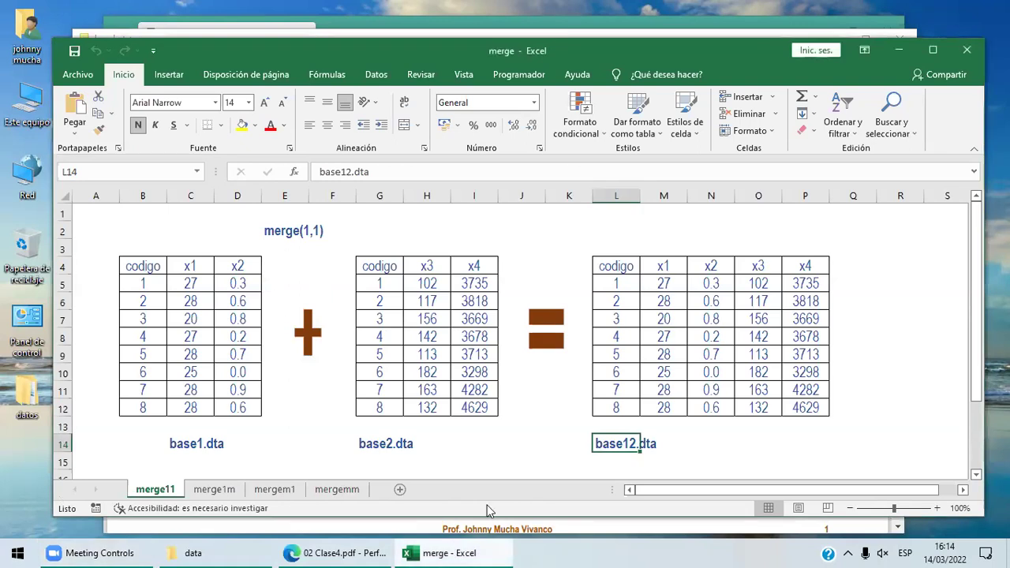
pyautogui.click(350, 552)
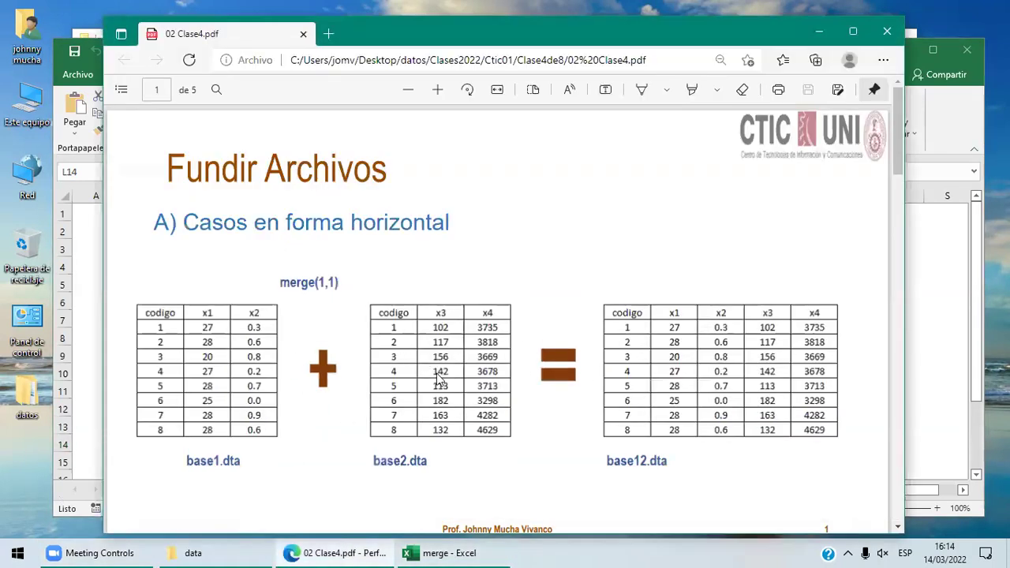
pyautogui.click(231, 553)
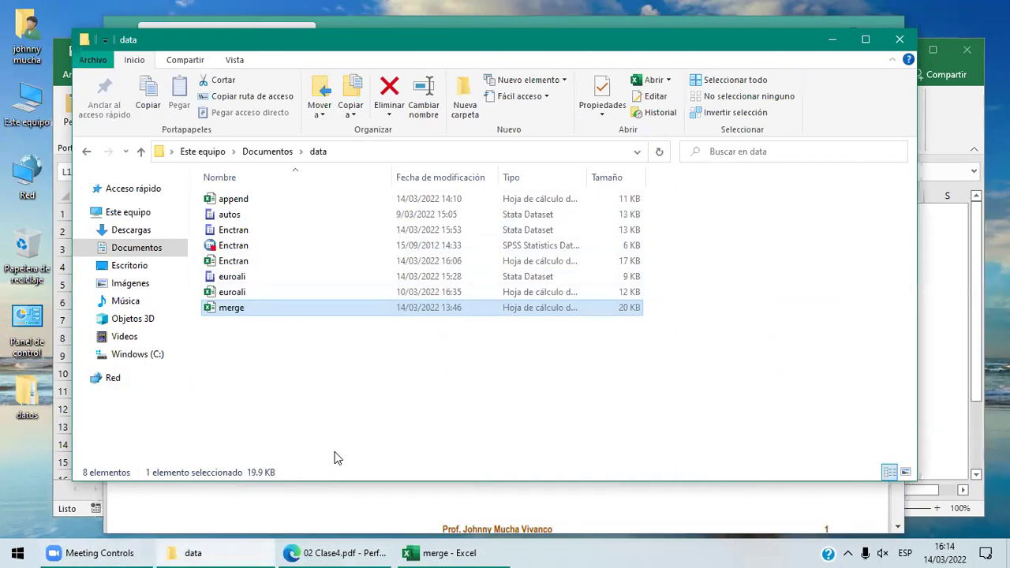
pyautogui.click(347, 553)
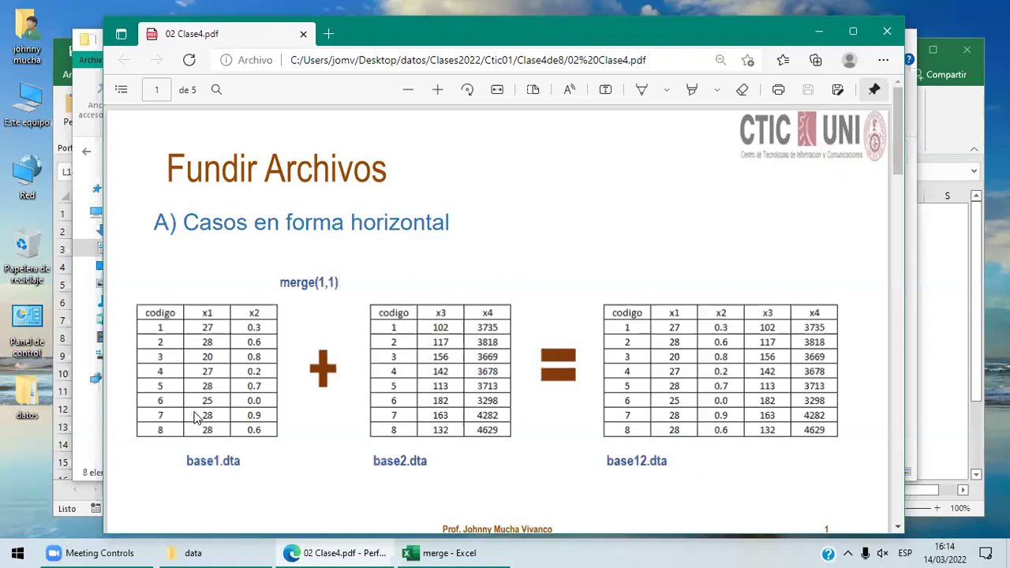
# Launch StataSE 17 and clear its results window
pyautogui.moveTo(355, 546)
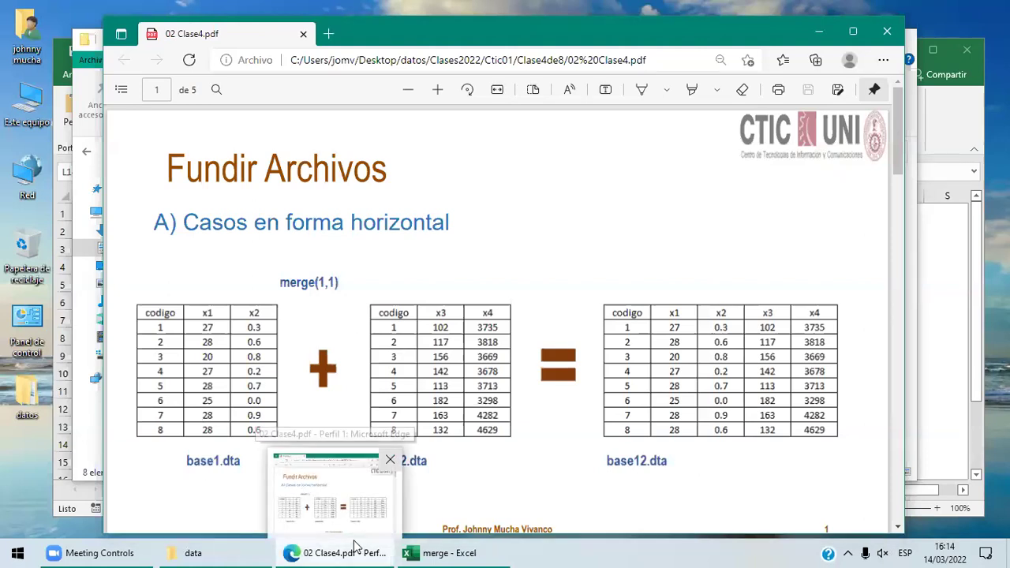
pyautogui.press('super')
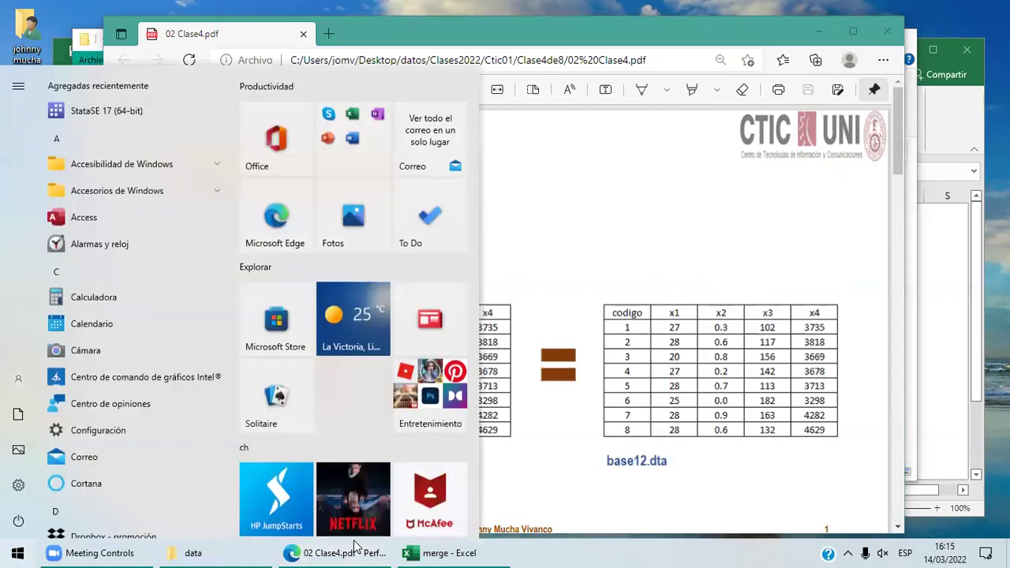
pyautogui.click(162, 117)
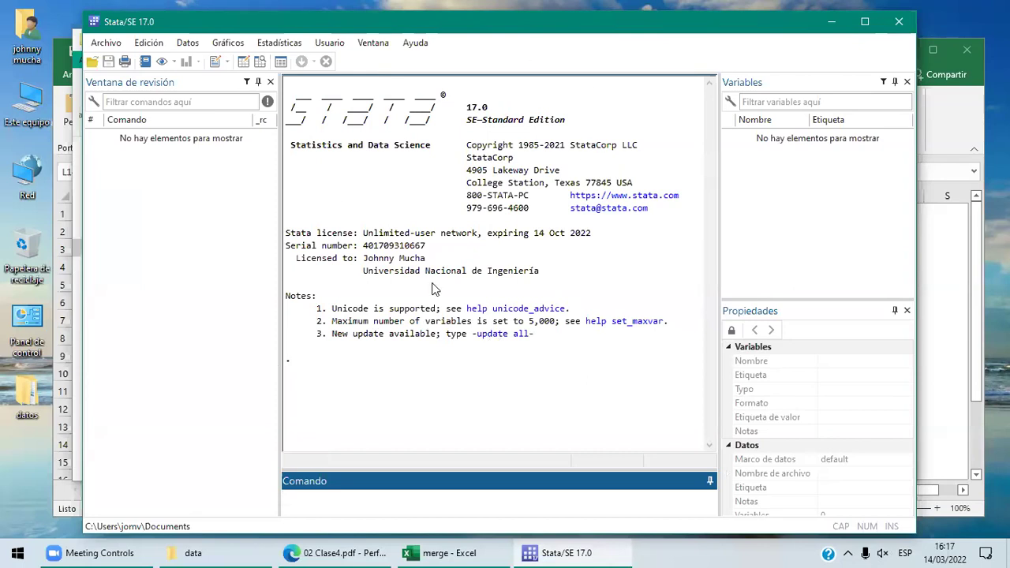
pyautogui.click(338, 550)
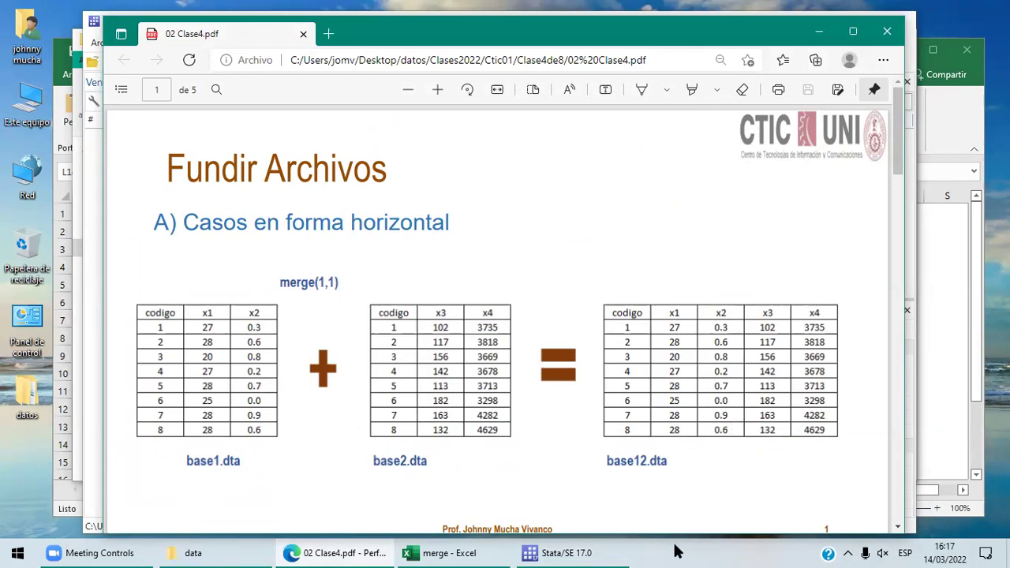
pyautogui.click(600, 552)
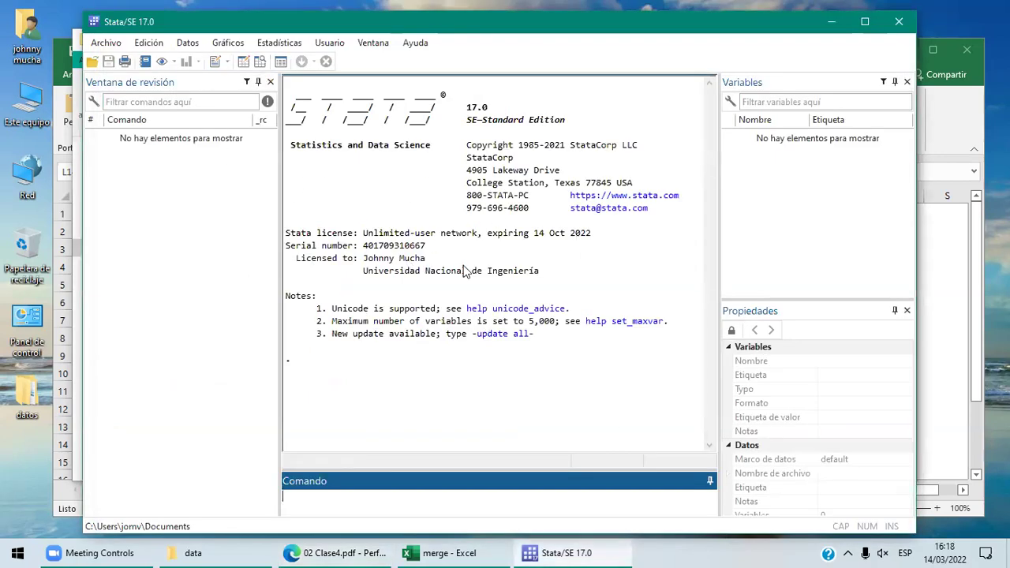
pyautogui.click(148, 44)
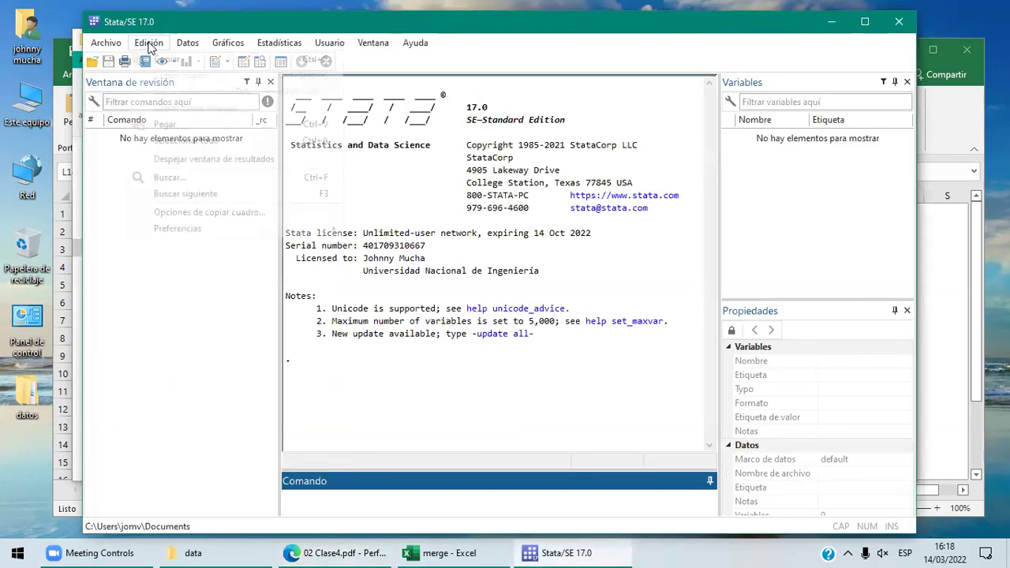
pyautogui.click(183, 160)
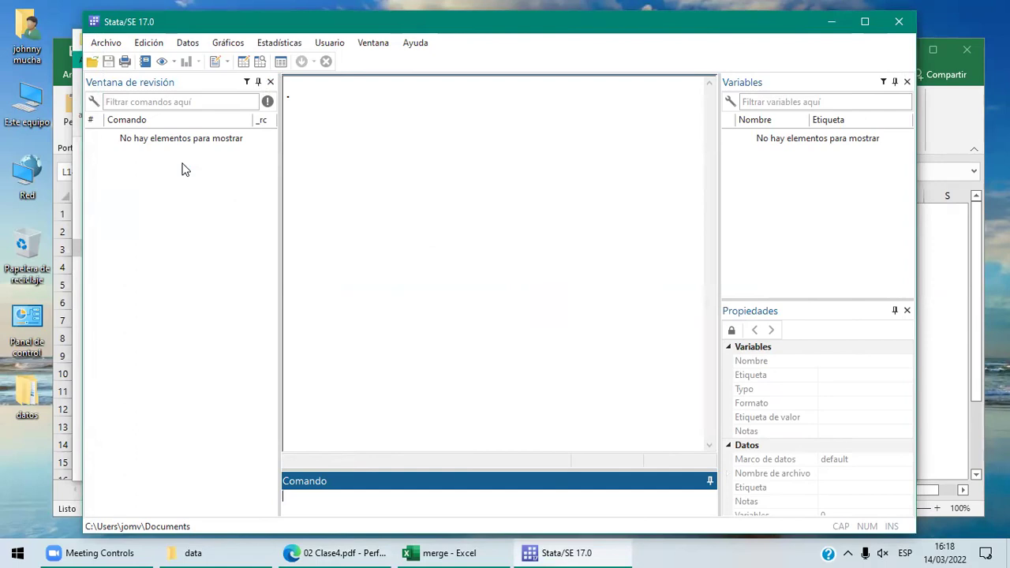
# Check the data folder, then examine the first and last cells of the base1.dta table on the merge workbook's merge11 sheet
pyautogui.click(223, 551)
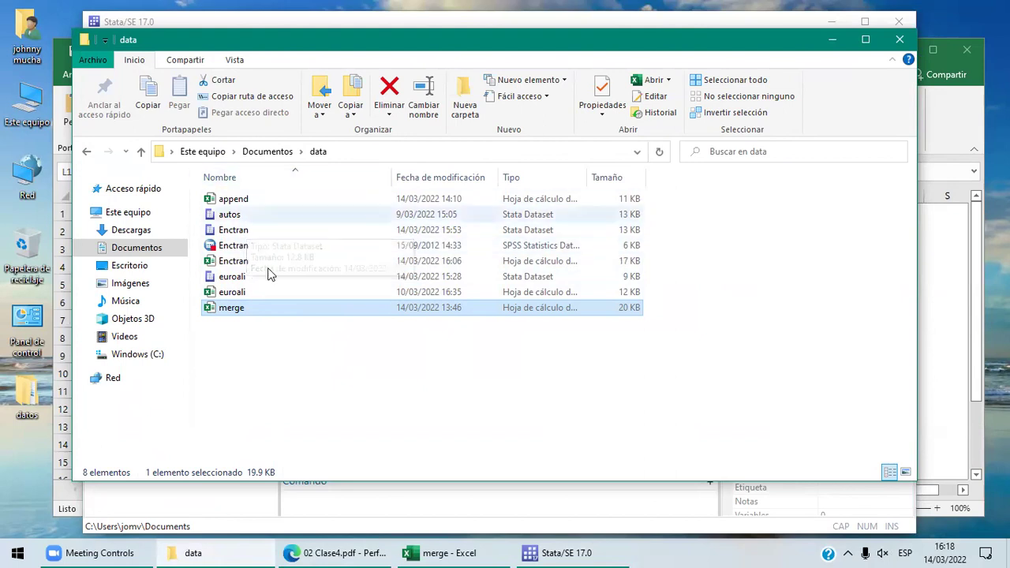
pyautogui.click(552, 553)
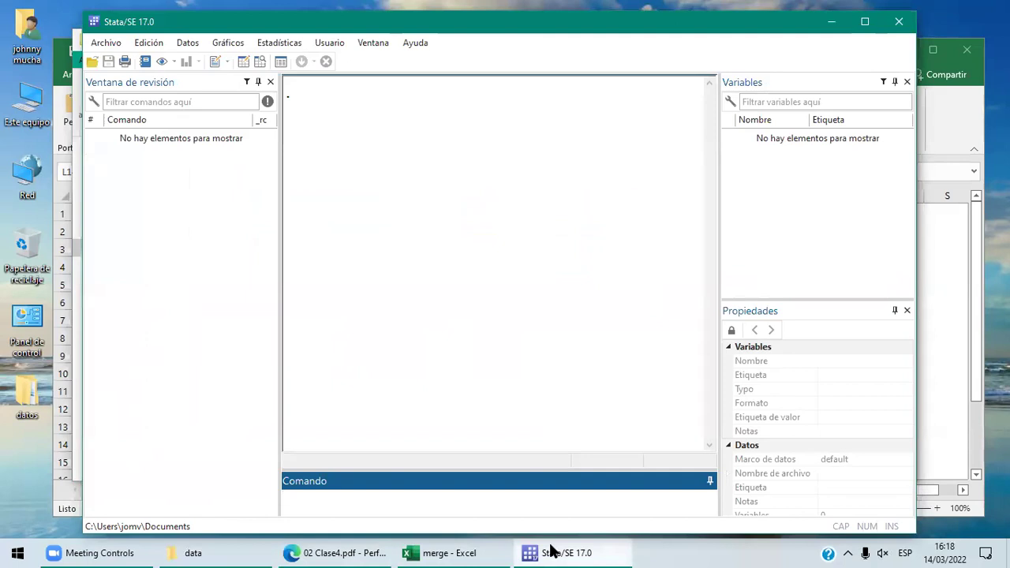
pyautogui.click(486, 553)
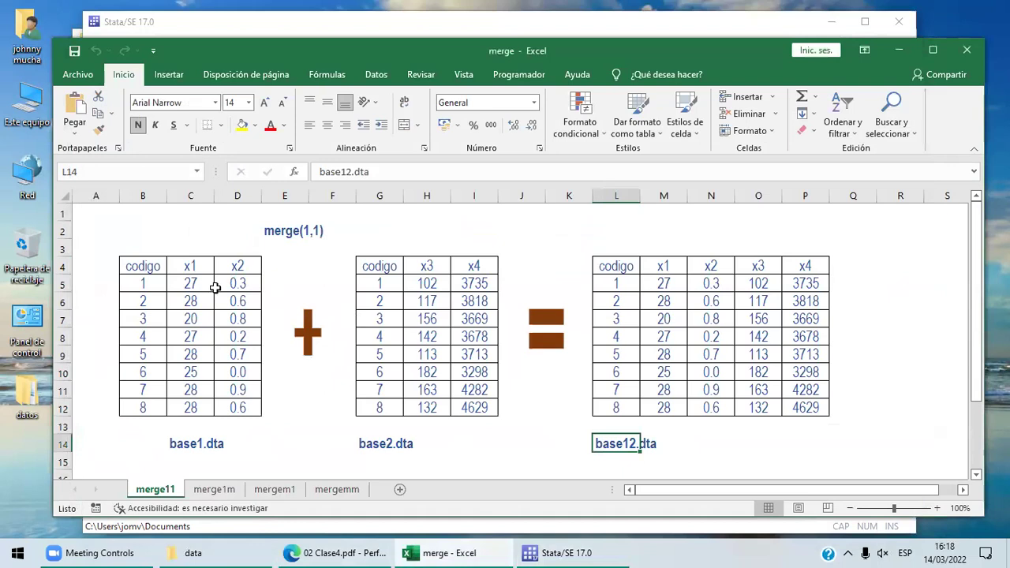
pyautogui.click(162, 270)
pyautogui.click(219, 279)
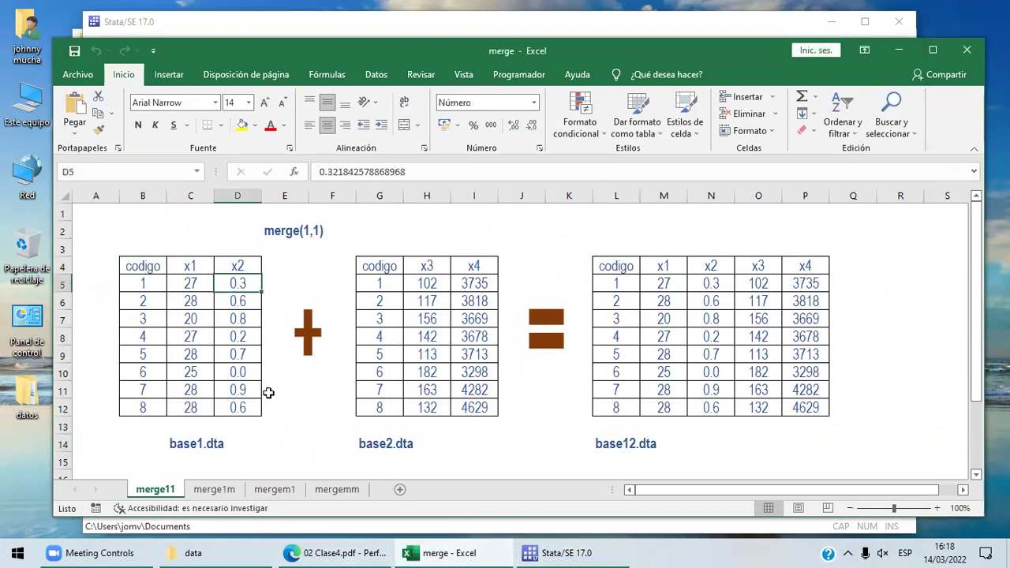
pyautogui.click(148, 268)
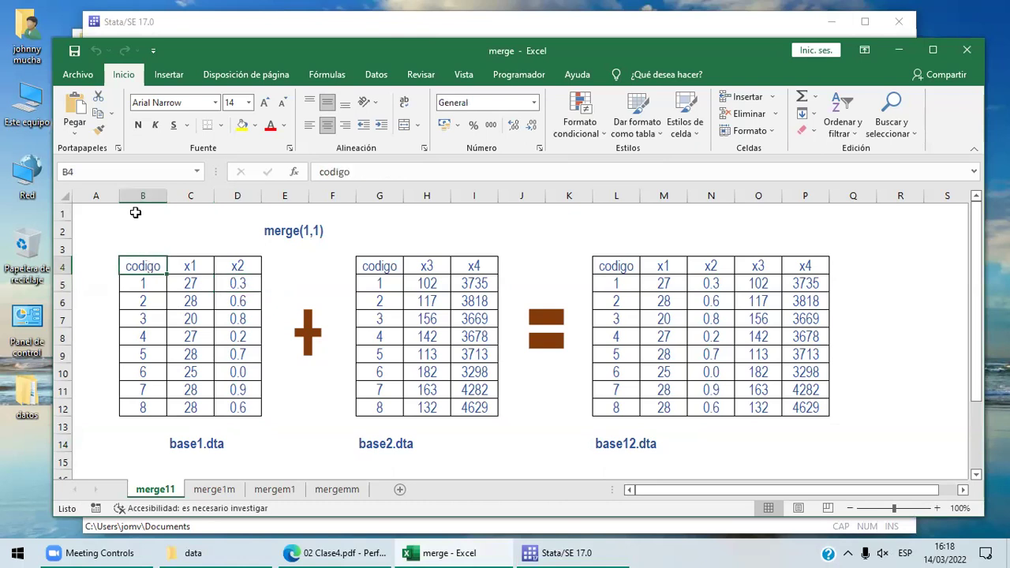
pyautogui.click(247, 406)
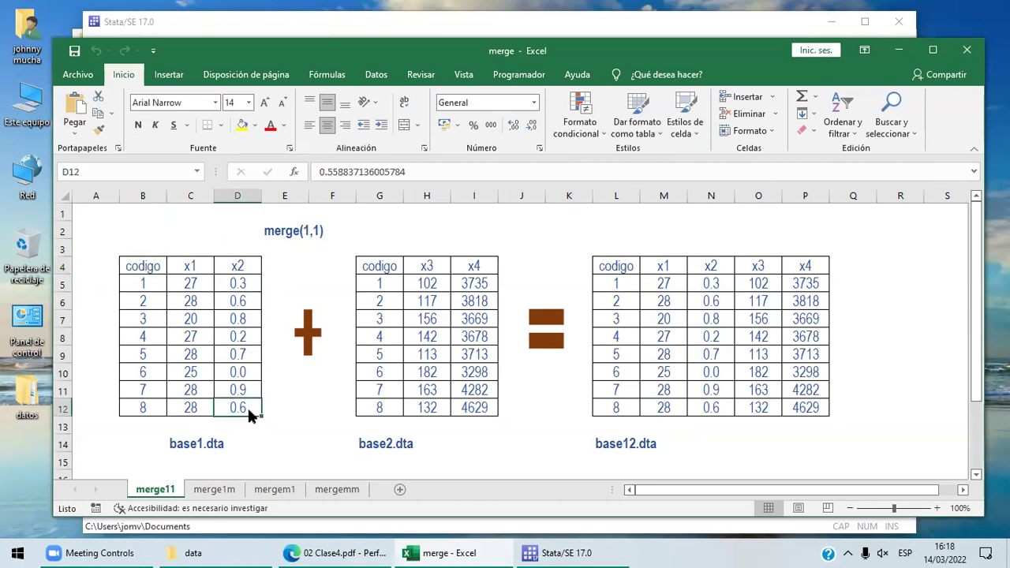
pyautogui.click(143, 265)
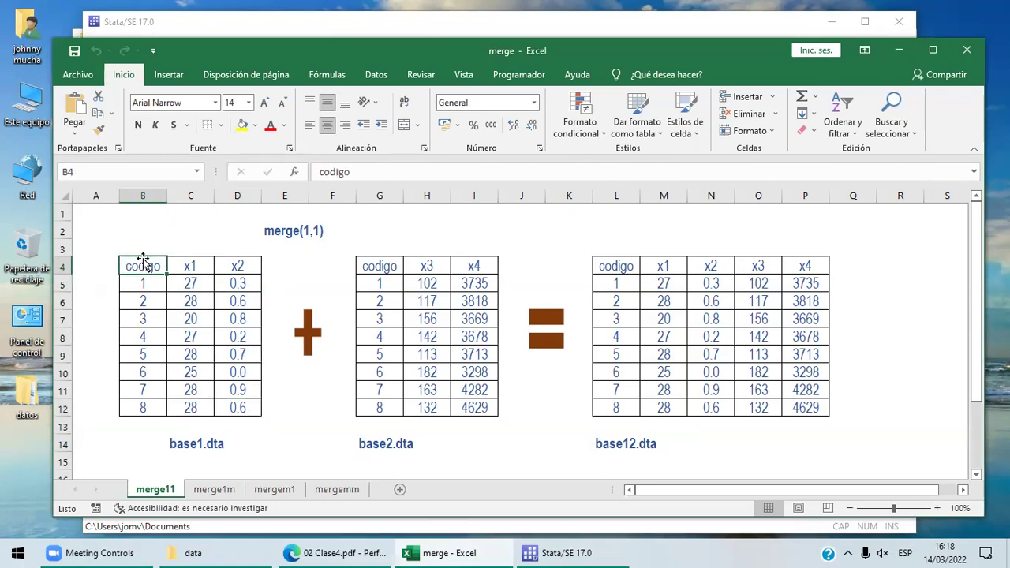
pyautogui.click(240, 405)
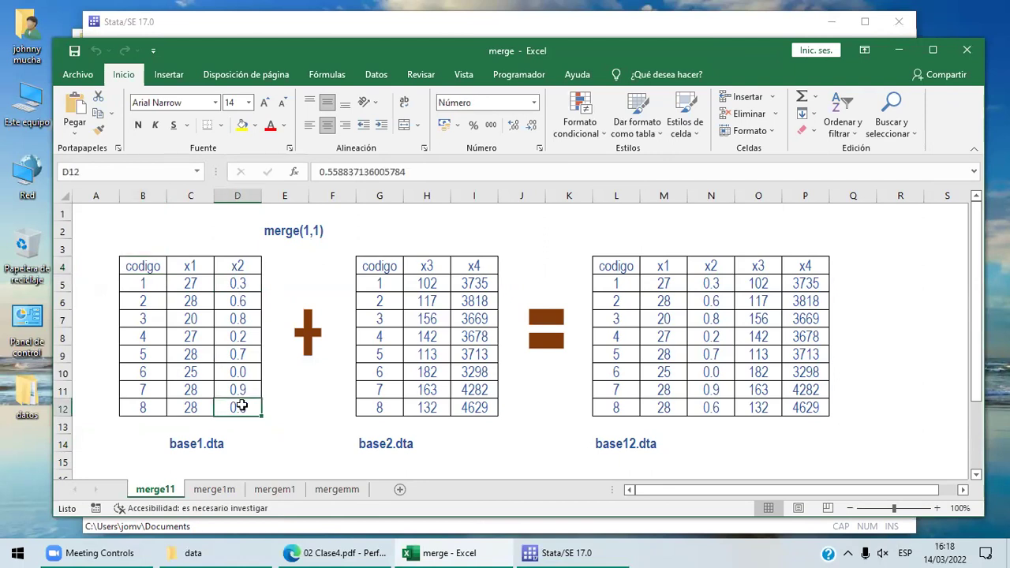
pyautogui.click(96, 215)
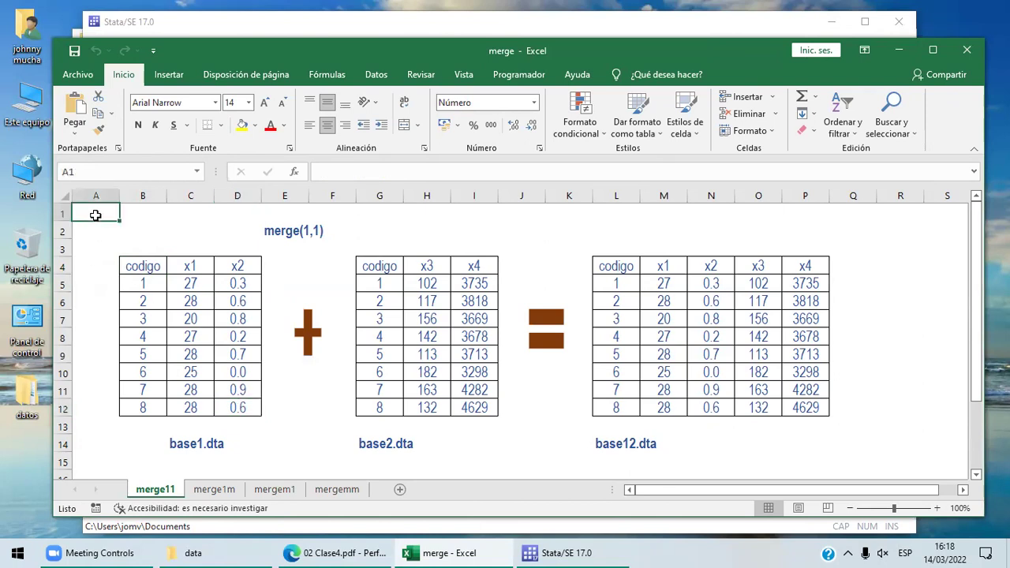
# Start an Excel import in Stata and load merge.xlsx from the Documents\data folder as the source file
pyautogui.click(553, 553)
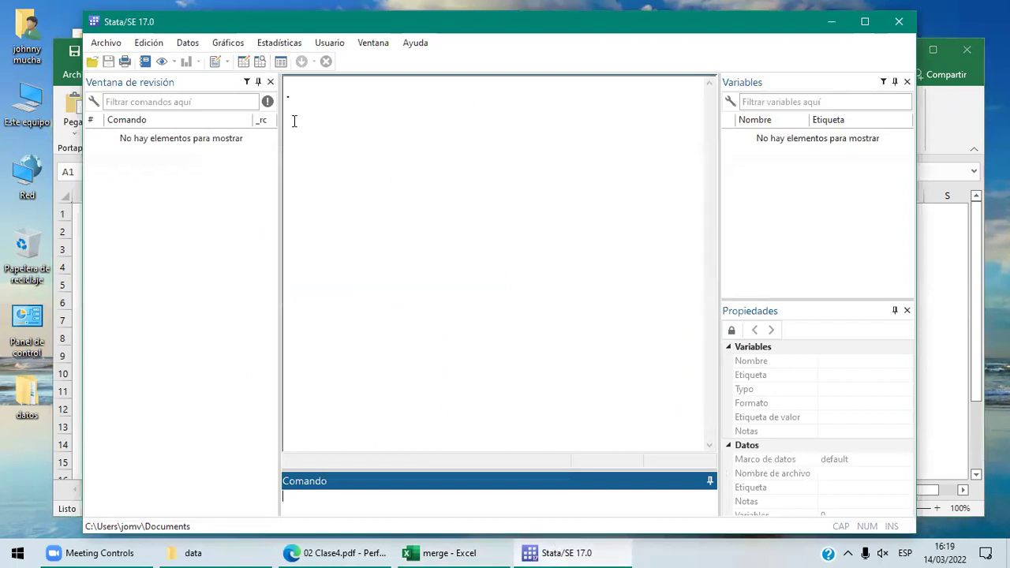
pyautogui.click(113, 42)
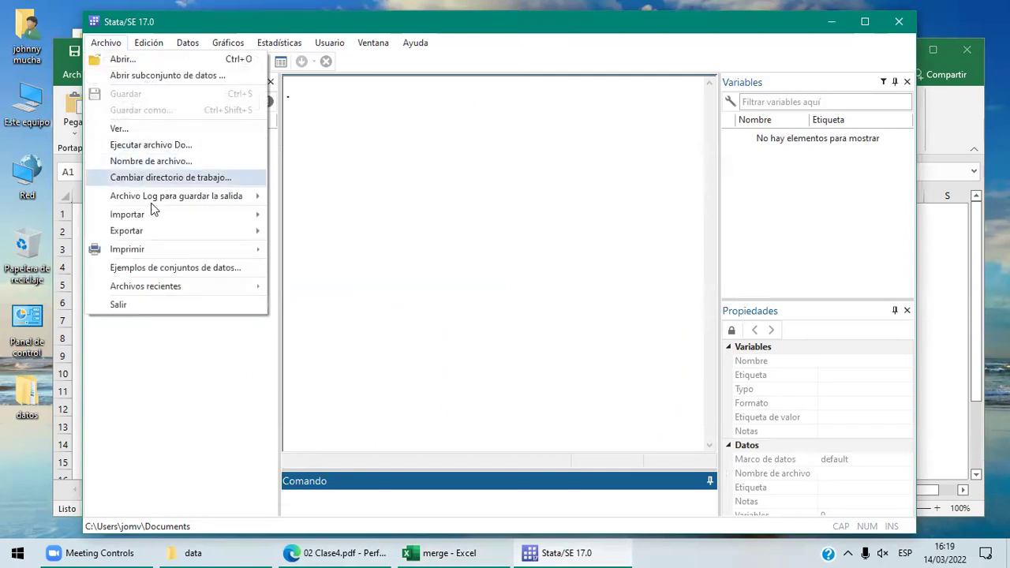
pyautogui.moveTo(156, 212)
pyautogui.click(313, 212)
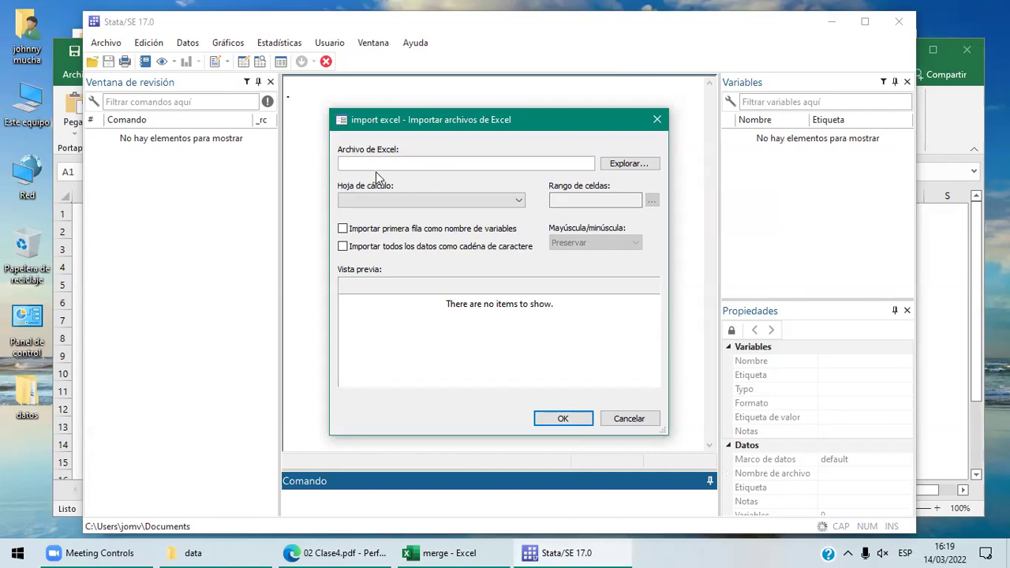
pyautogui.click(624, 162)
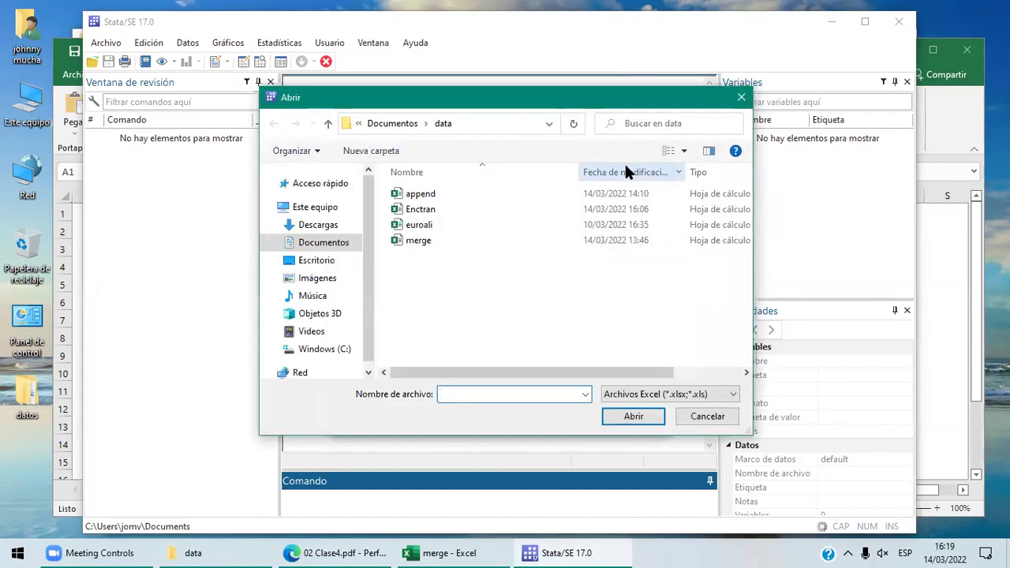
pyautogui.click(475, 124)
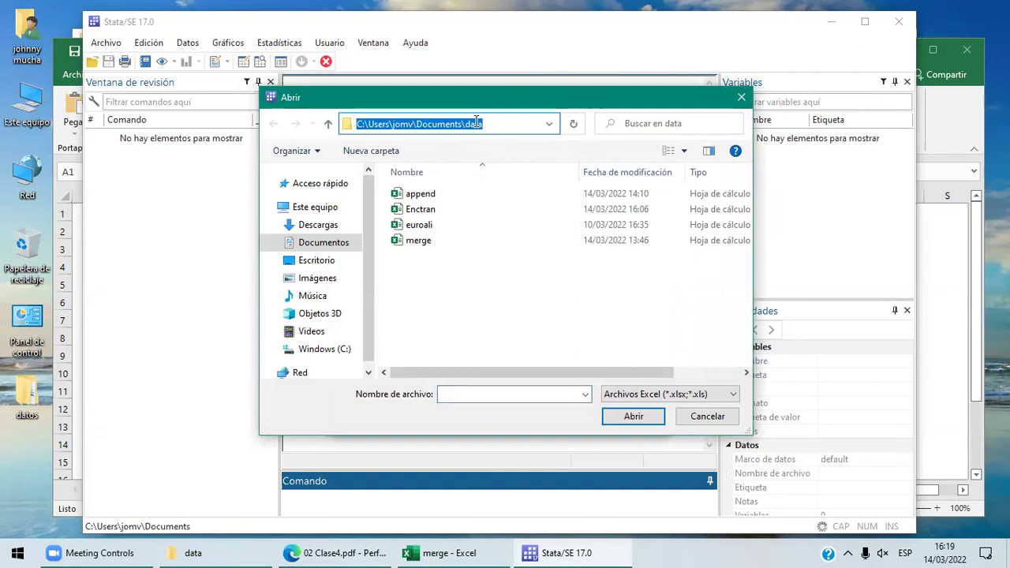
pyautogui.doubleClick(418, 240)
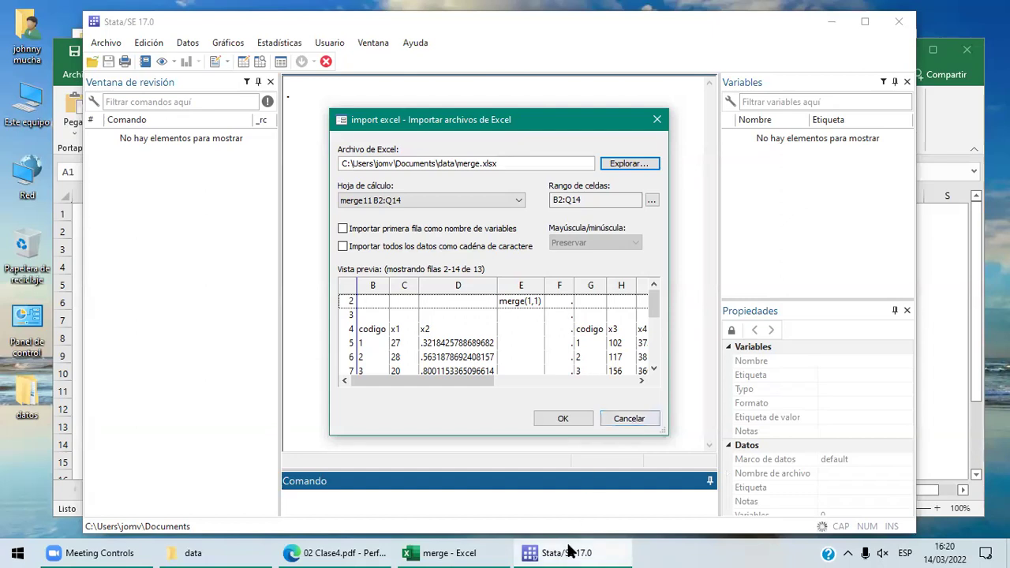
# Check in the PDF and the merge workbook that the base1.dta table spans B4 to D12, and return to Stata's import dialog
pyautogui.click(335, 552)
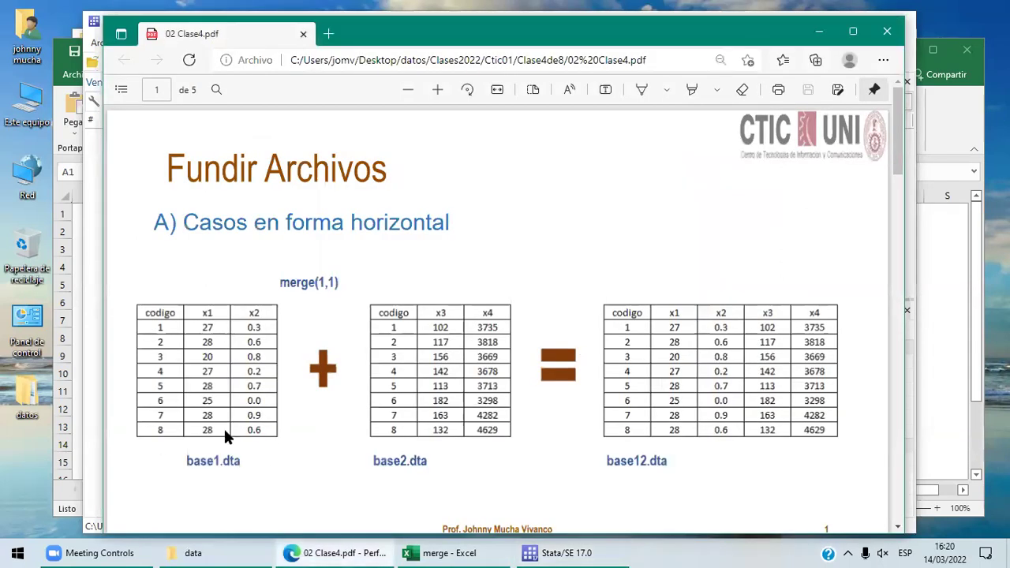
pyautogui.click(451, 552)
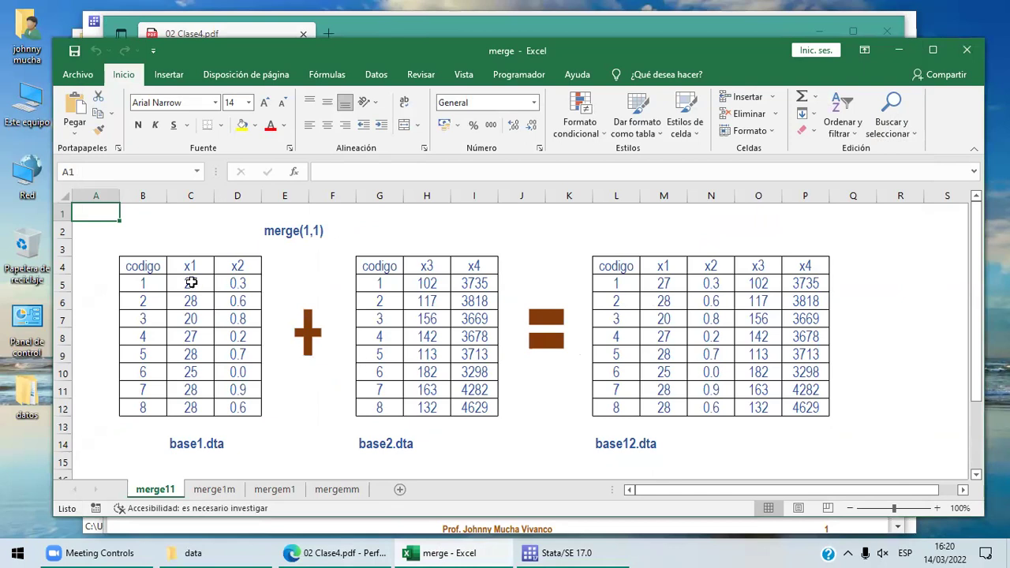
pyautogui.click(143, 269)
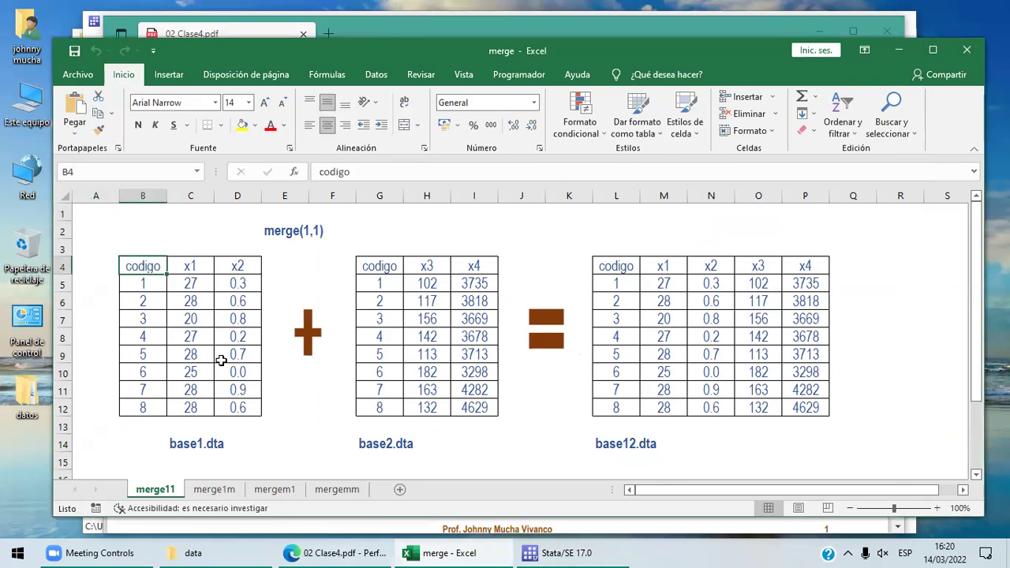
pyautogui.click(245, 409)
pyautogui.click(556, 553)
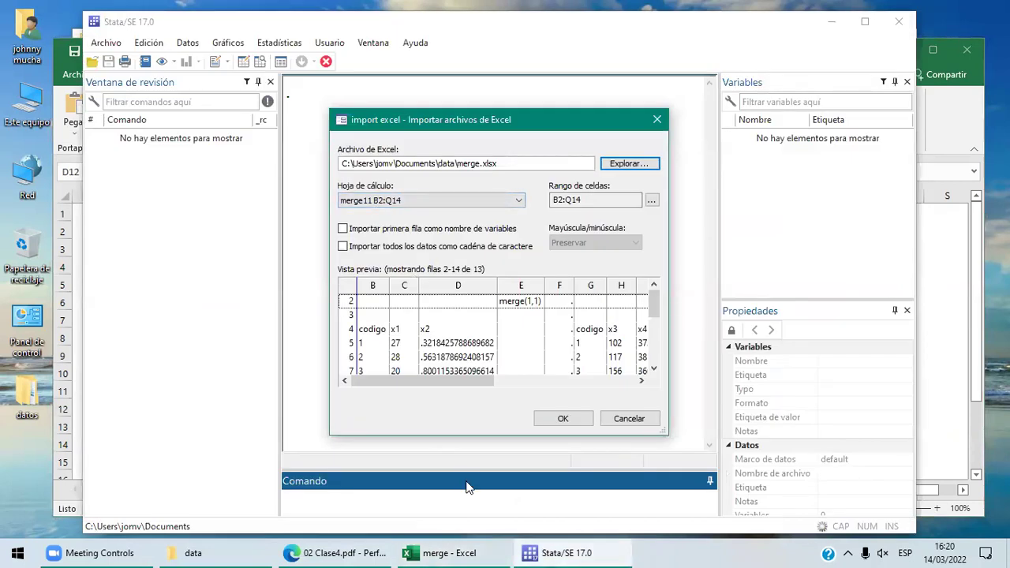
# Look through the merge1m, mergem1 and mergemm sheets of the merge workbook and return to merge11
pyautogui.click(454, 552)
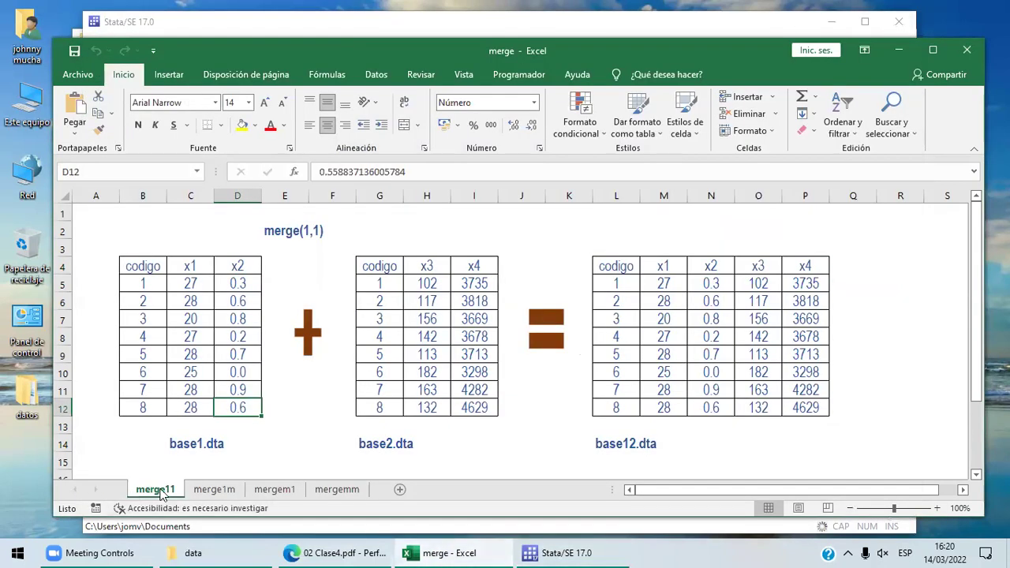
pyautogui.click(217, 493)
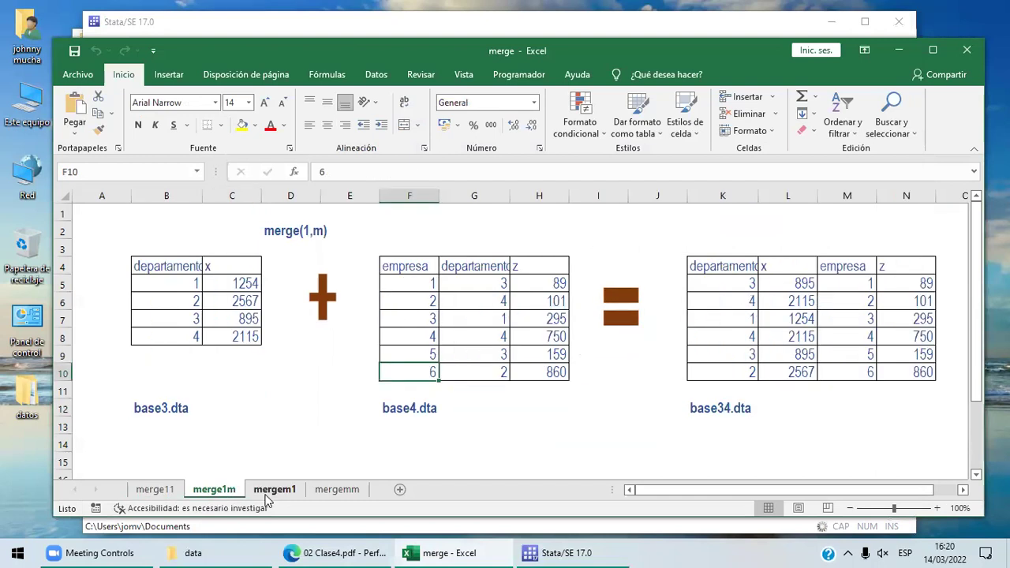
pyautogui.click(275, 489)
pyautogui.click(326, 491)
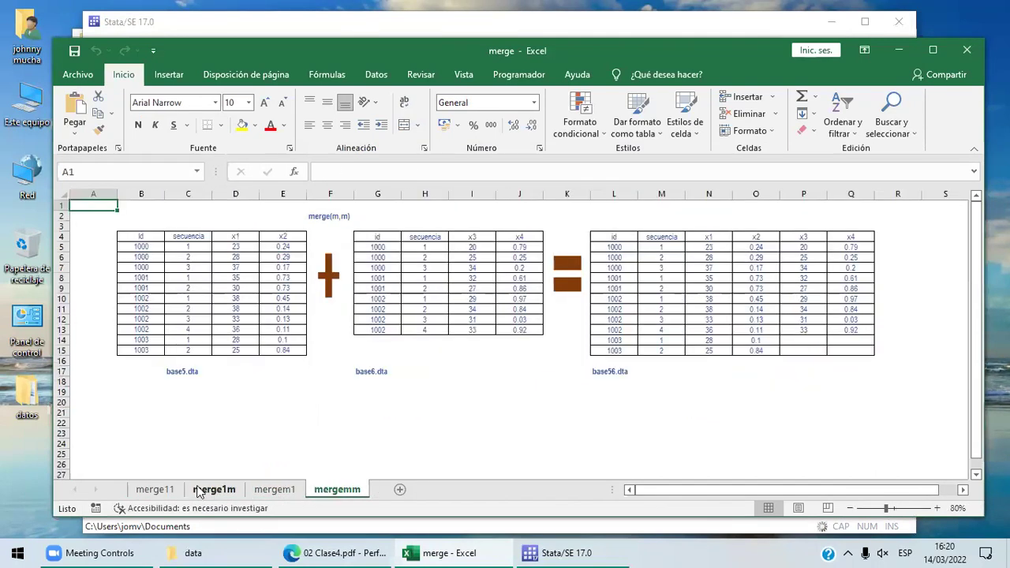
pyautogui.click(161, 491)
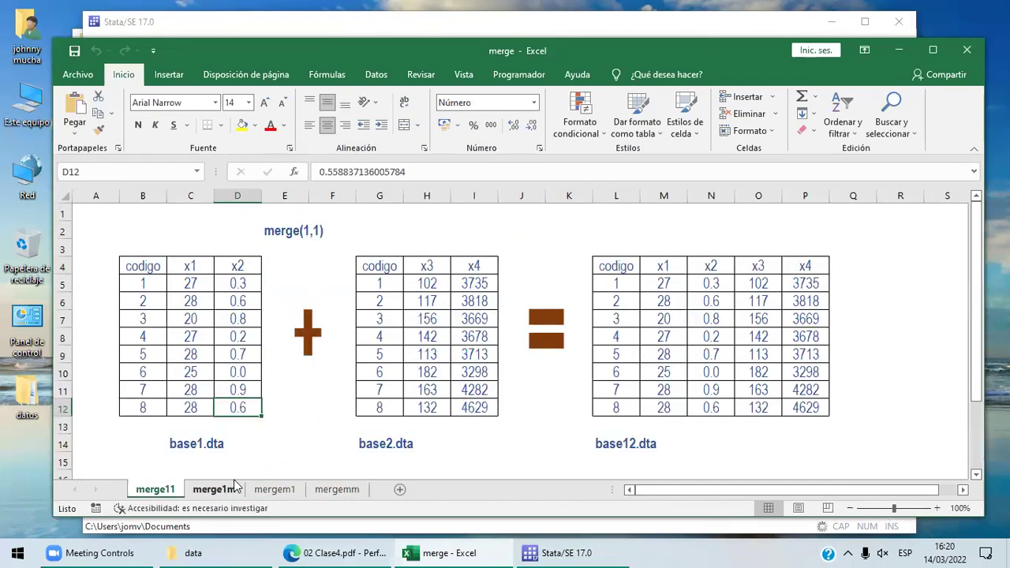
# Go over the merge1m, mergem1 and mergemm sheets of the workbook once more, ending on merge11
pyautogui.click(233, 488)
pyautogui.click(268, 489)
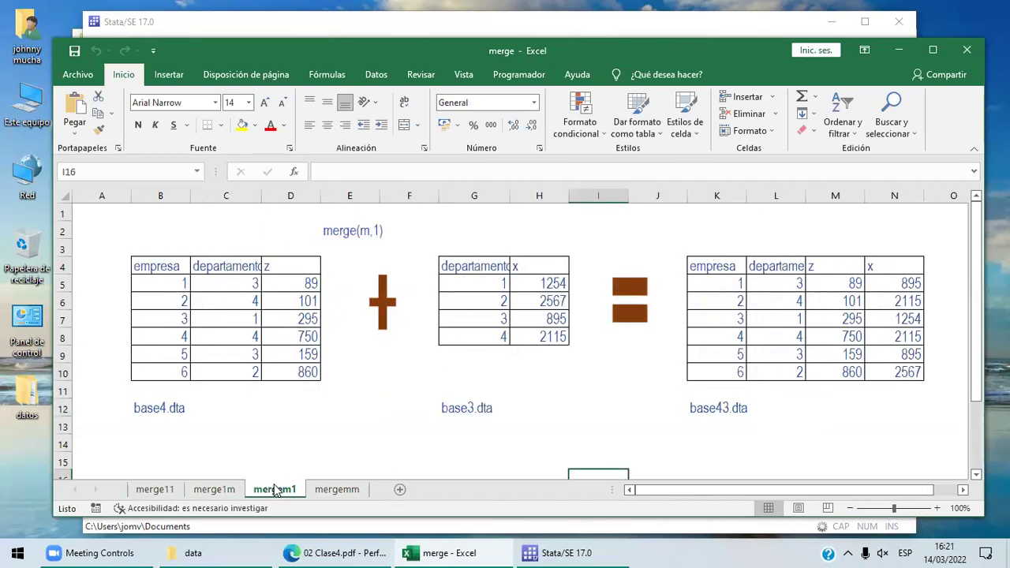
pyautogui.click(341, 490)
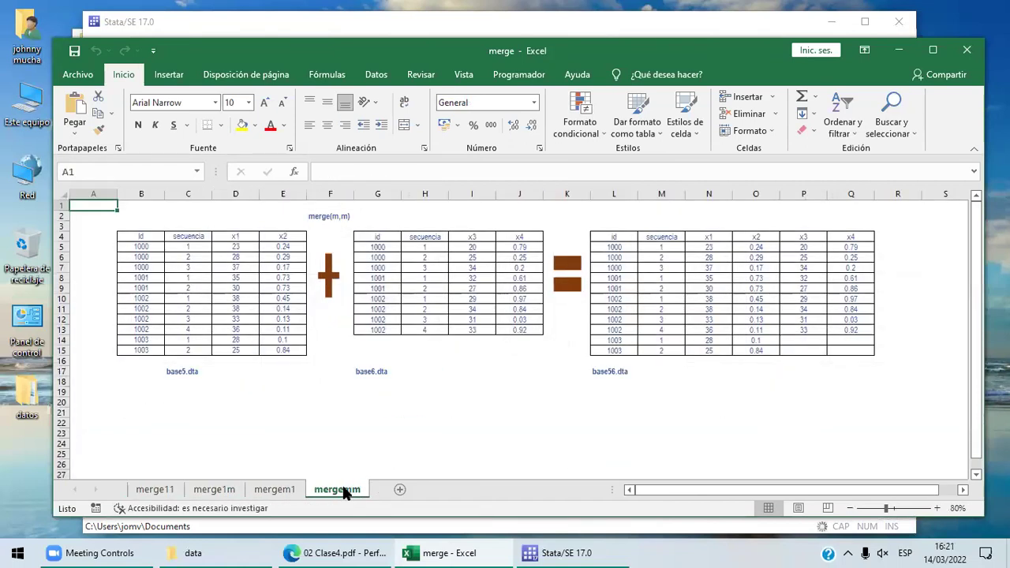
pyautogui.click(150, 490)
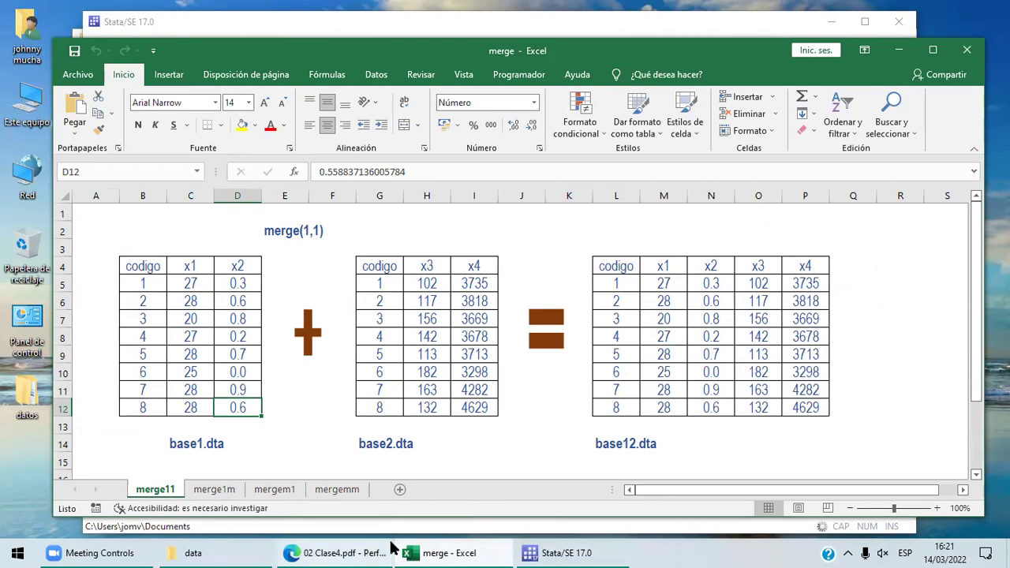
# Switch to Stata's Excel import dialog and choose merge11 as the worksheet to import
pyautogui.click(556, 553)
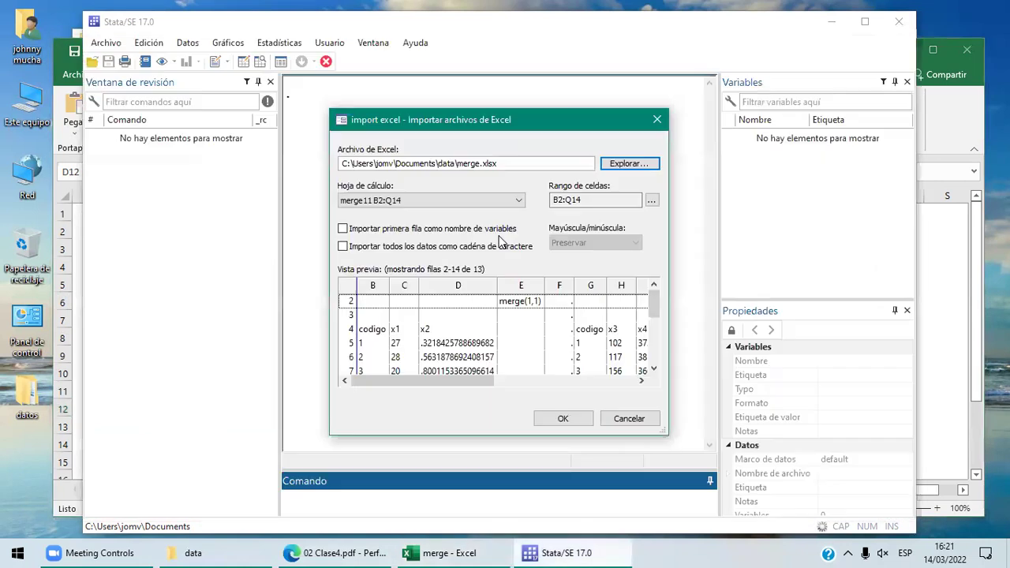
pyautogui.click(466, 201)
pyautogui.click(466, 216)
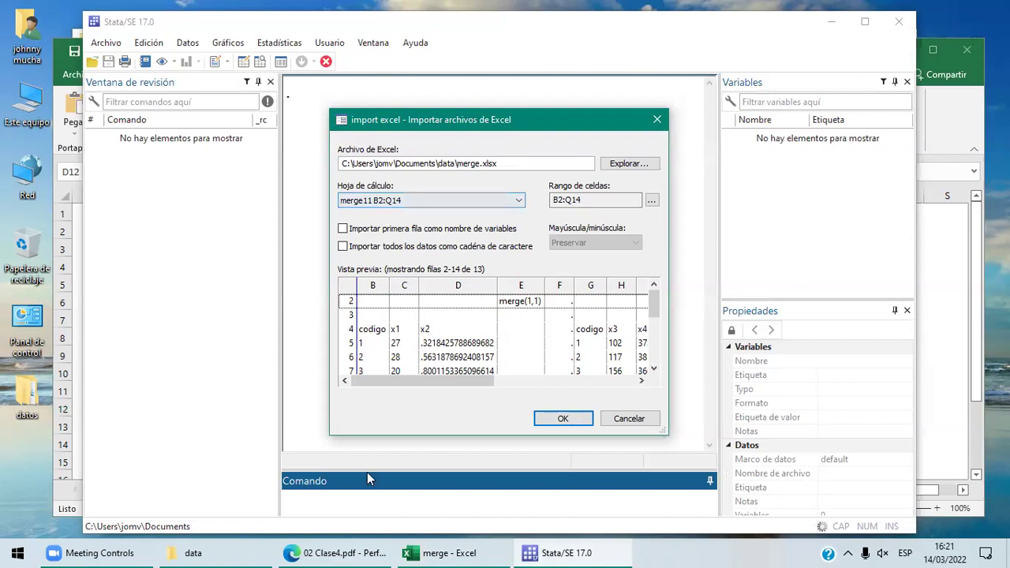
# Check in the merge workbook the first and last cells of the base1.dta table, B4 and D12, and return to Stata
pyautogui.click(448, 552)
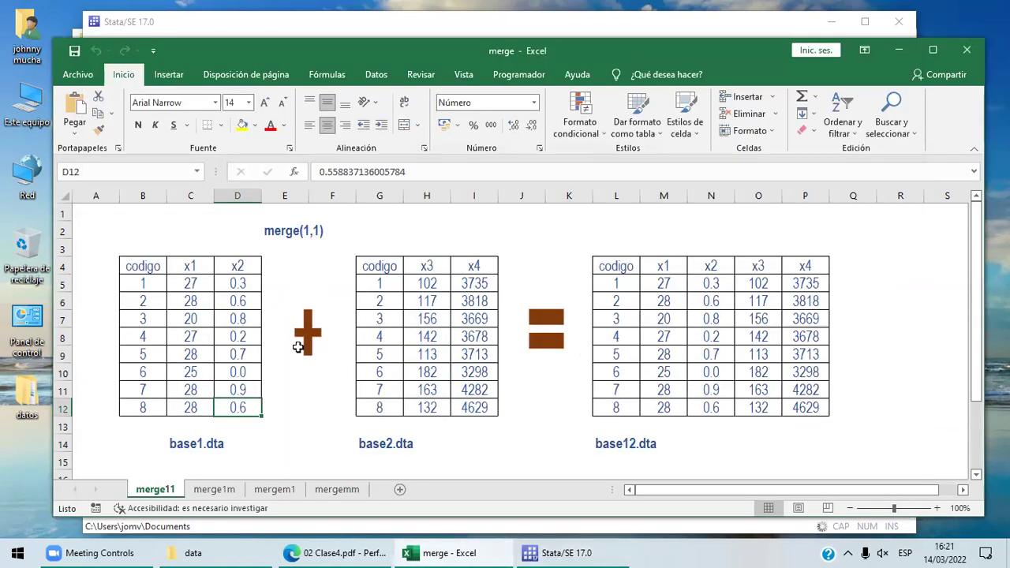
pyautogui.click(146, 267)
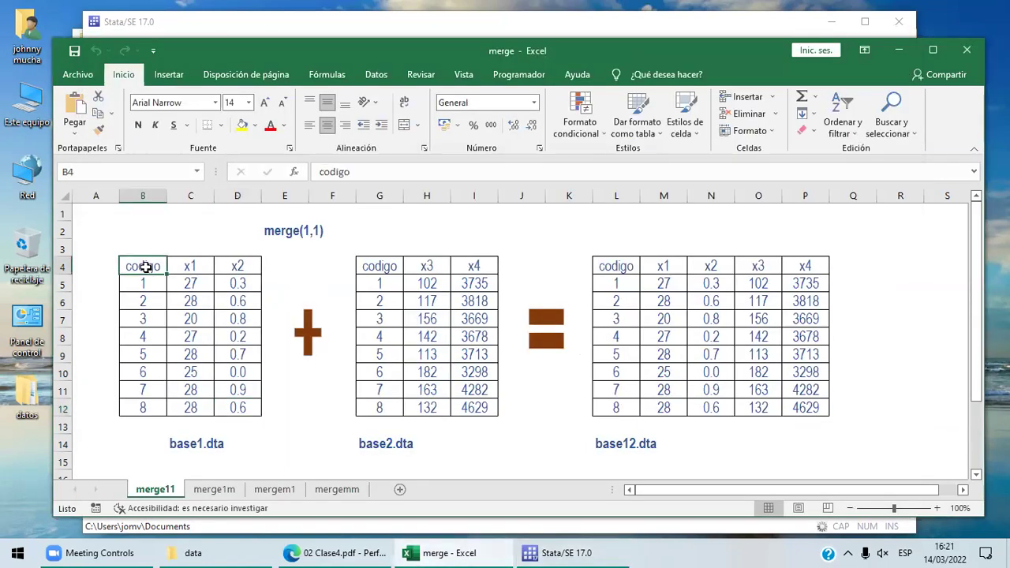
pyautogui.click(241, 407)
pyautogui.click(150, 267)
pyautogui.click(242, 404)
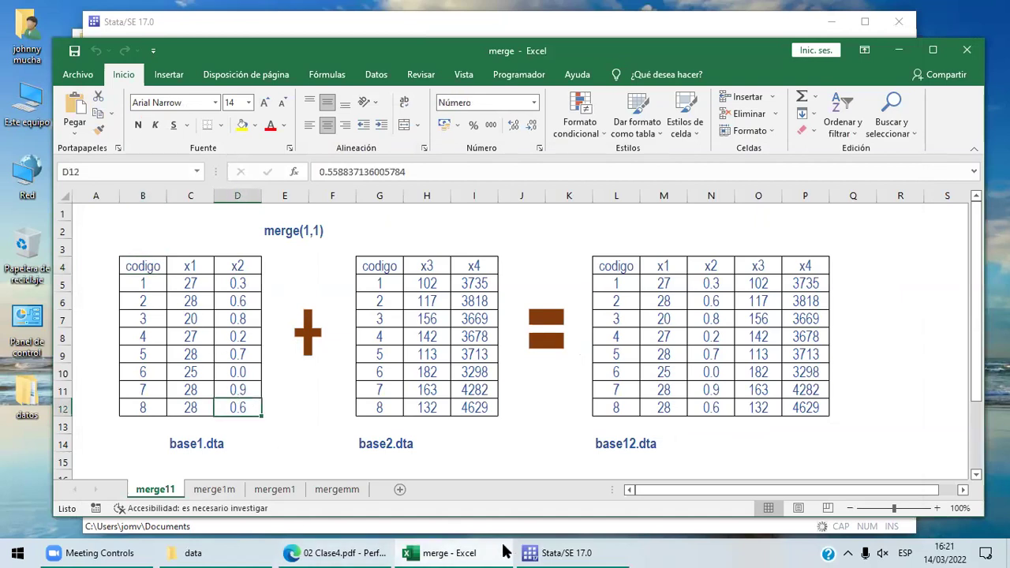
pyautogui.click(554, 551)
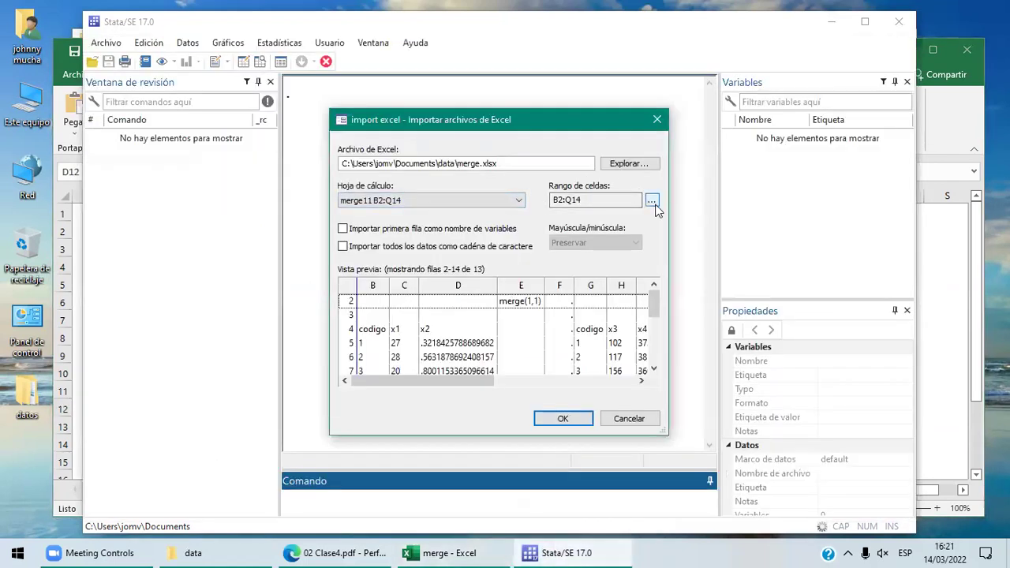
# Set the import cell range to B4:D12, checking the last row against the base1.dta table in Excel
pyautogui.click(652, 201)
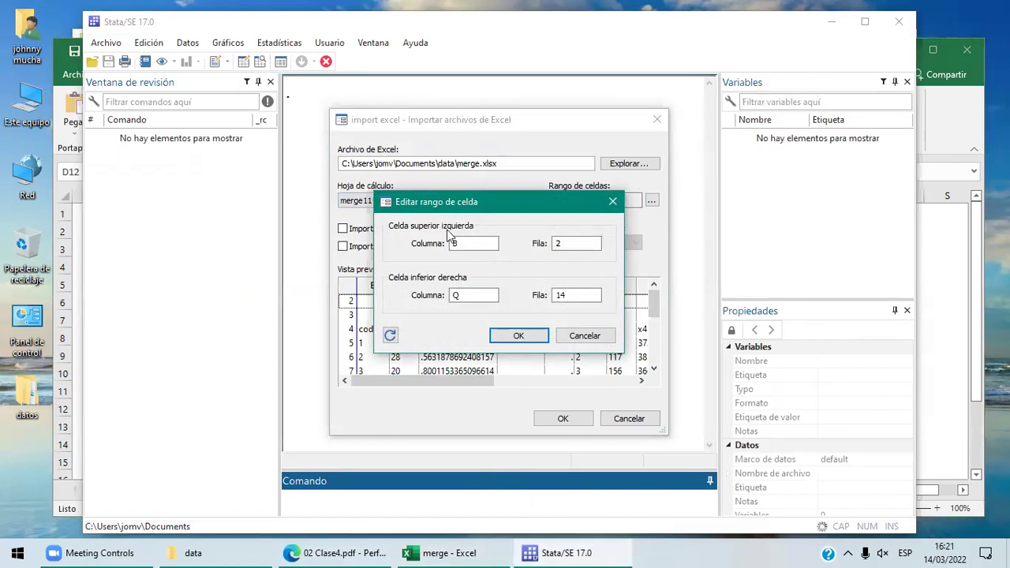
pyautogui.click(574, 243)
pyautogui.press('BackSpace')
pyautogui.write('4')
pyautogui.doubleClick(479, 292)
pyautogui.press('BackSpace')
pyautogui.write('D')
pyautogui.click(589, 295)
pyautogui.press('BackSpace')
pyautogui.write('2')
pyautogui.hotkey('alt', 'Tab')
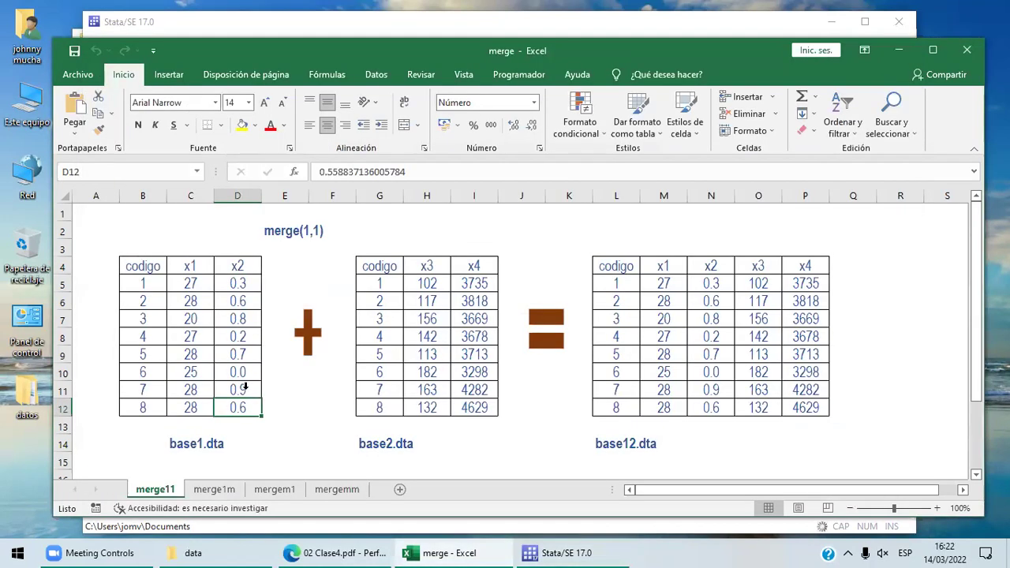
pyautogui.click(543, 553)
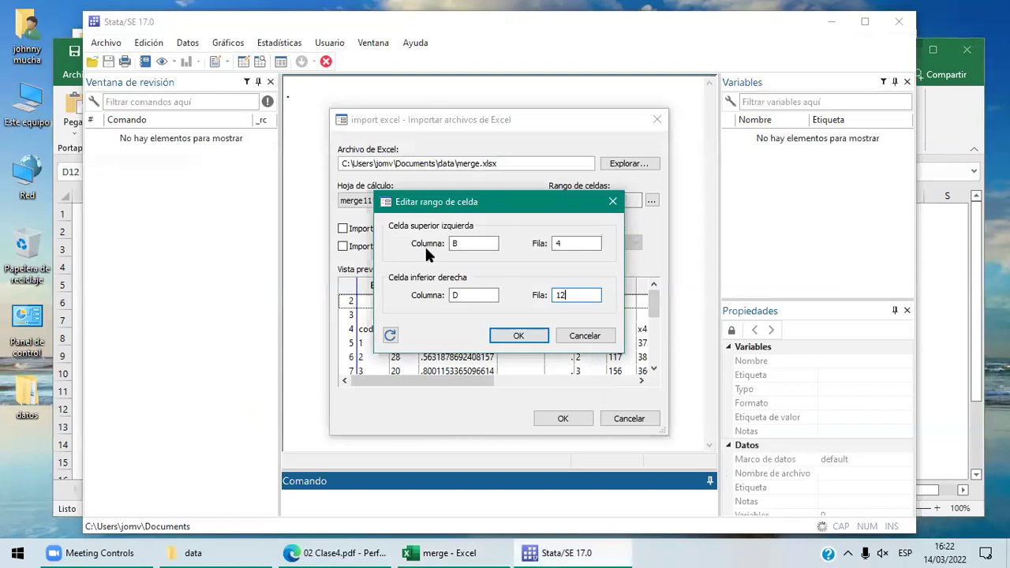
pyautogui.click(533, 333)
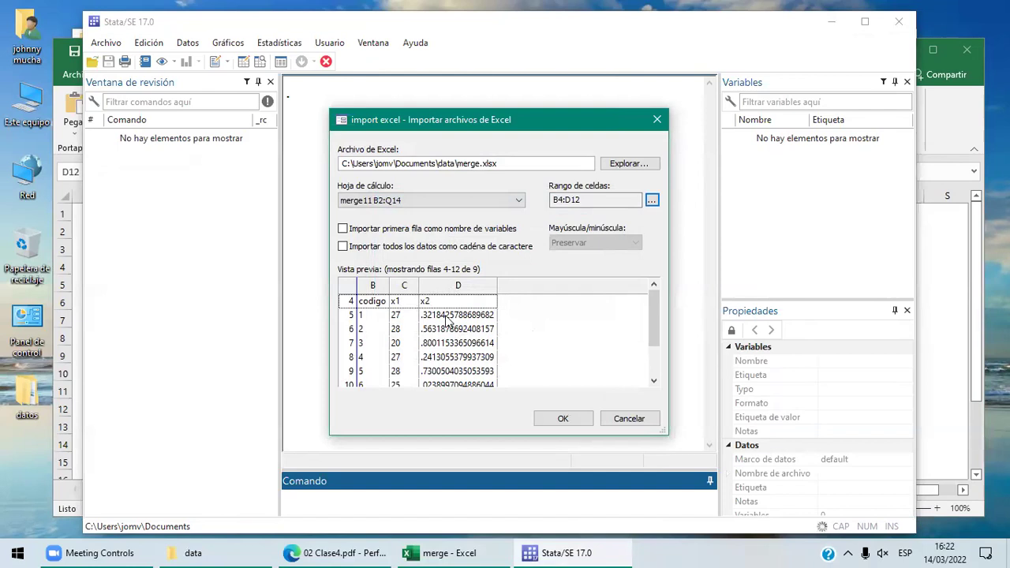
# Import the range using its first row as variable names, and open the dataset in the Data Editor in edit mode
pyautogui.click(343, 229)
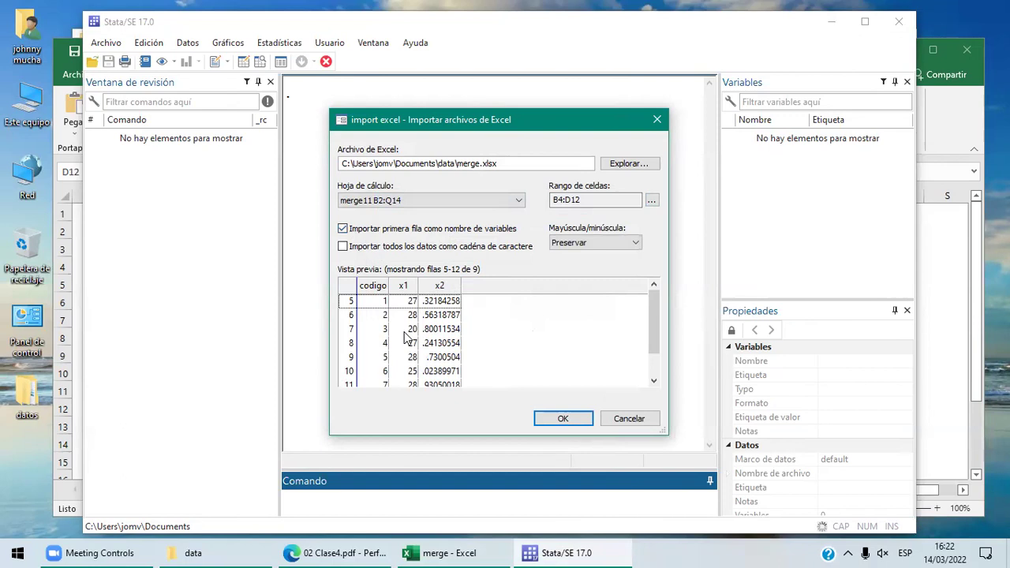
pyautogui.click(563, 419)
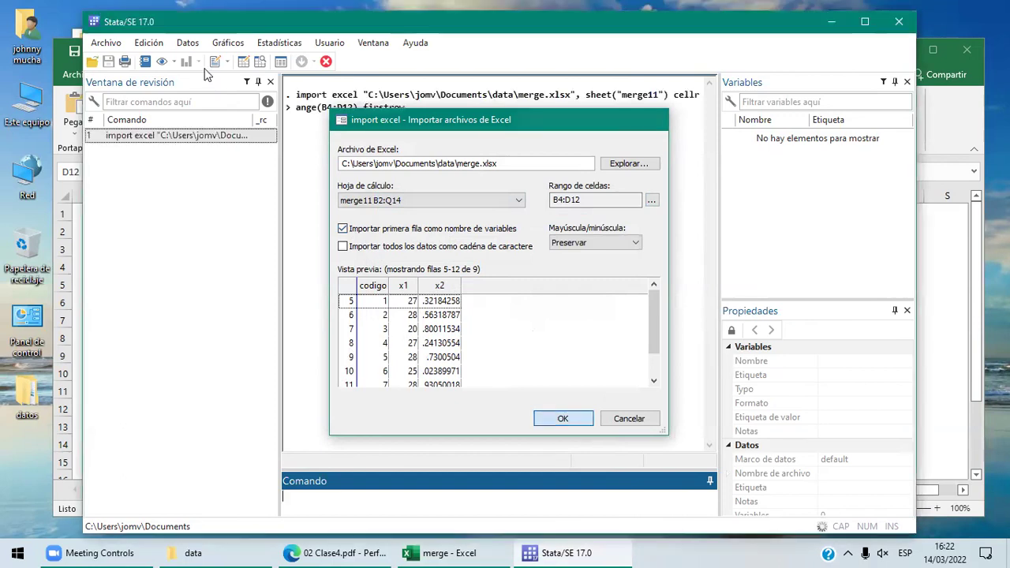
pyautogui.click(187, 42)
pyautogui.moveTo(220, 79)
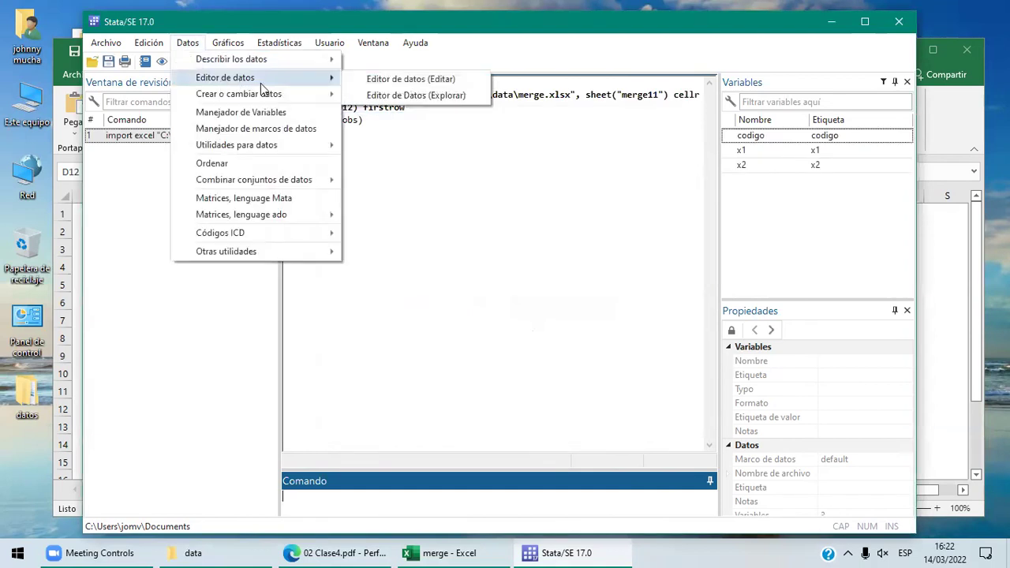
pyautogui.click(379, 79)
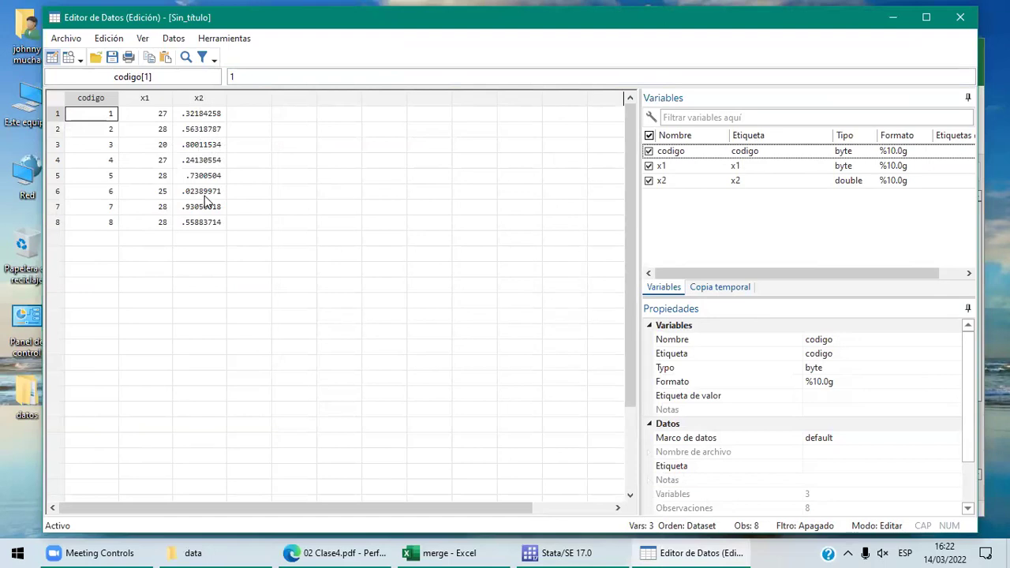
# Change the display format of variable x2 to general numeric with 3 total digits and 2 digits after the decimal point (%3.2g)
pyautogui.click(199, 98)
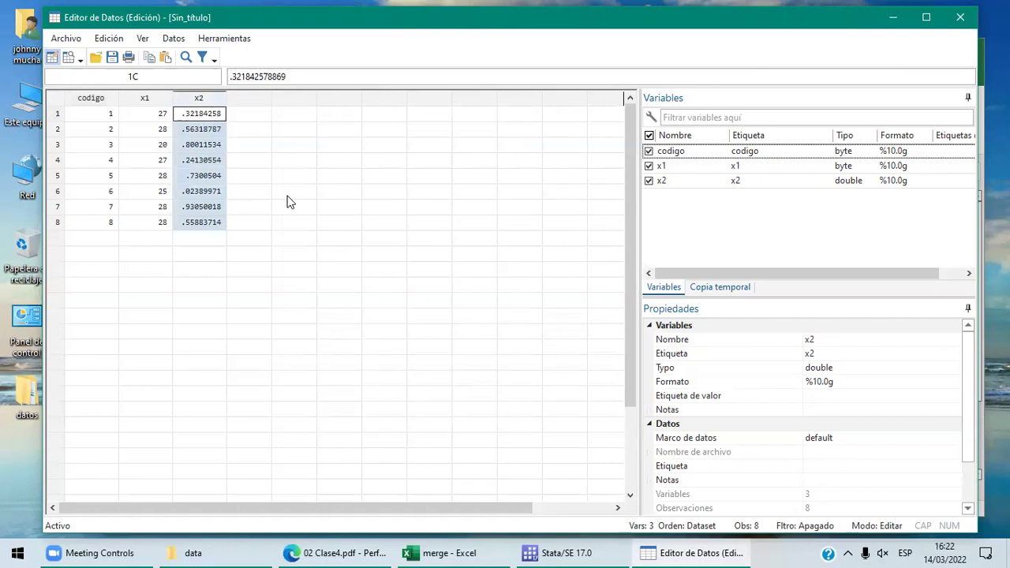
pyautogui.click(813, 381)
pyautogui.click(955, 382)
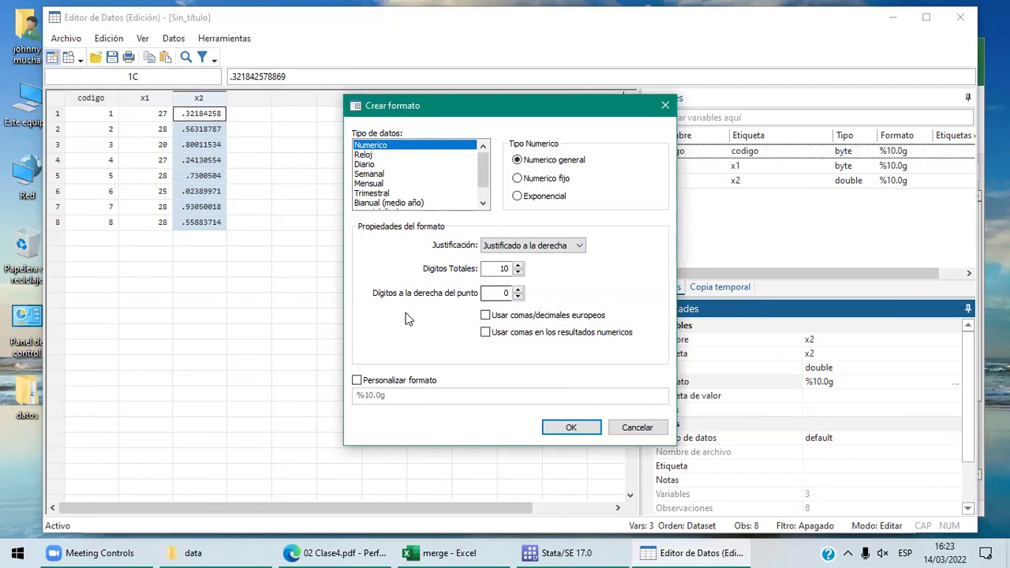
pyautogui.click(518, 290)
pyautogui.click(519, 290)
pyautogui.tripleClick(518, 273)
pyautogui.click(519, 273)
pyautogui.click(519, 273)
pyautogui.click(519, 272)
pyautogui.click(518, 272)
pyautogui.click(519, 272)
pyautogui.click(519, 266)
pyautogui.click(519, 289)
pyautogui.click(519, 290)
pyautogui.click(519, 266)
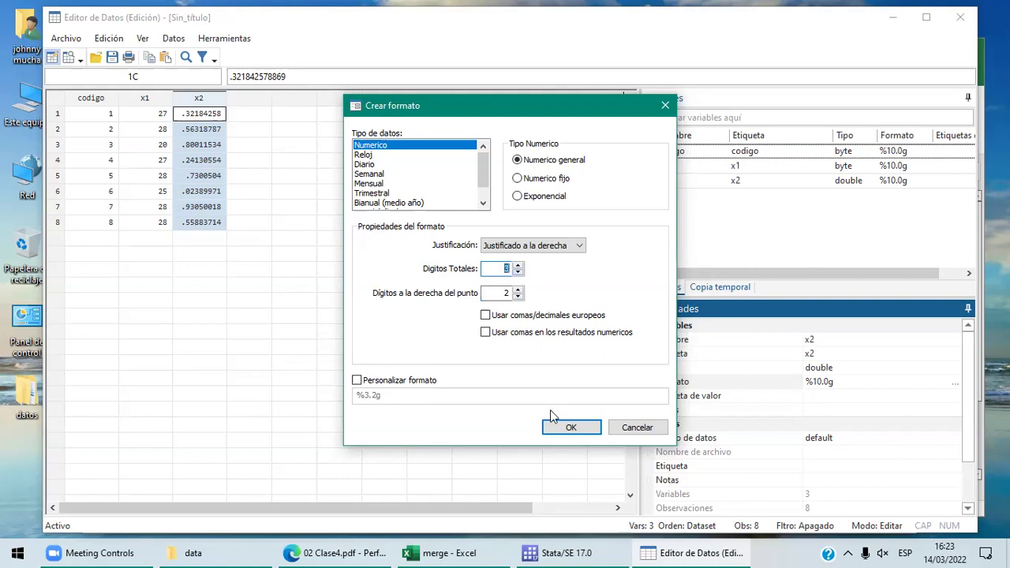
pyautogui.click(571, 427)
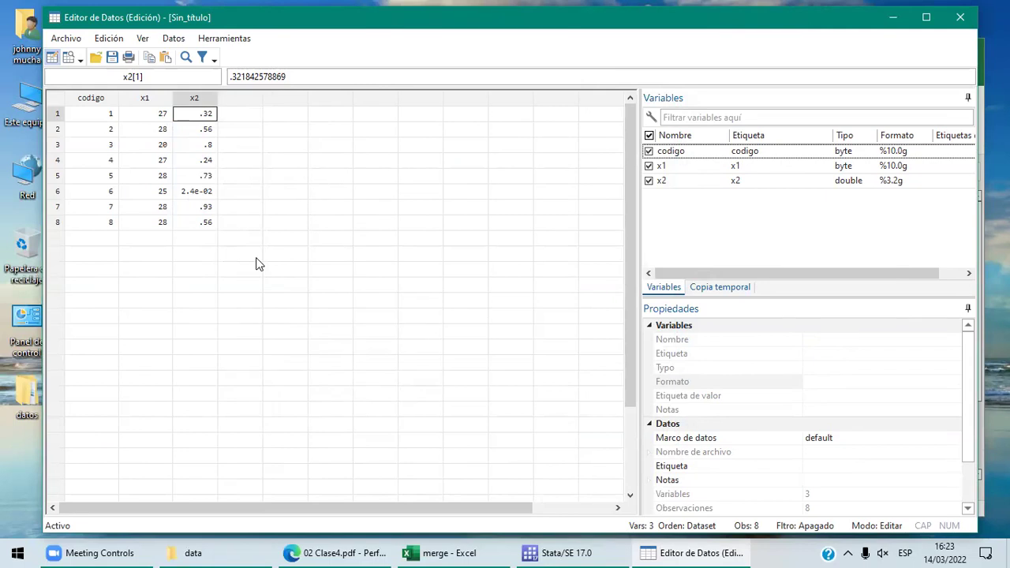
# Save the dataset as base1 in Stata format in the Documents\data folder
pyautogui.click(68, 38)
pyautogui.click(104, 103)
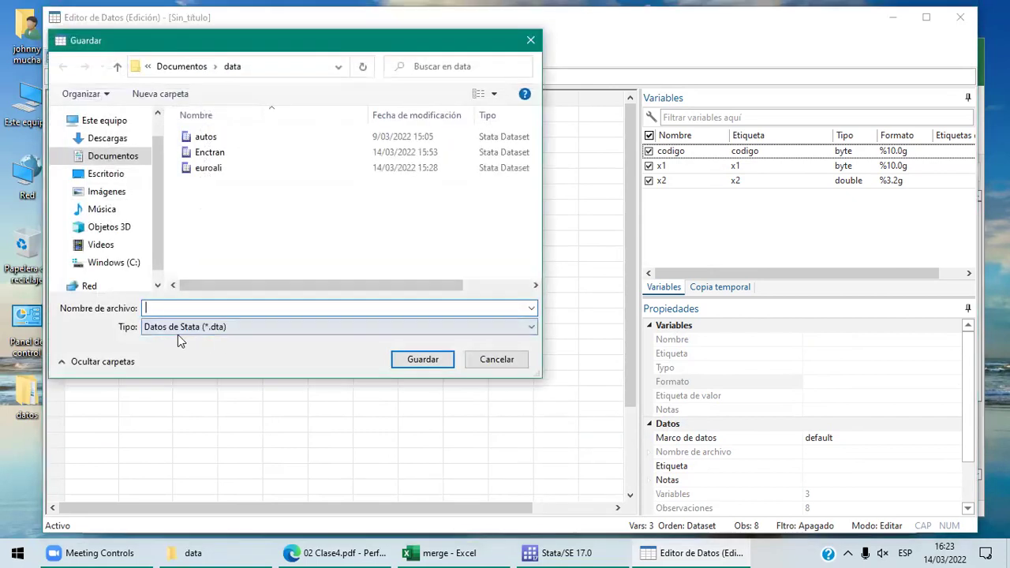
pyautogui.write('base1')
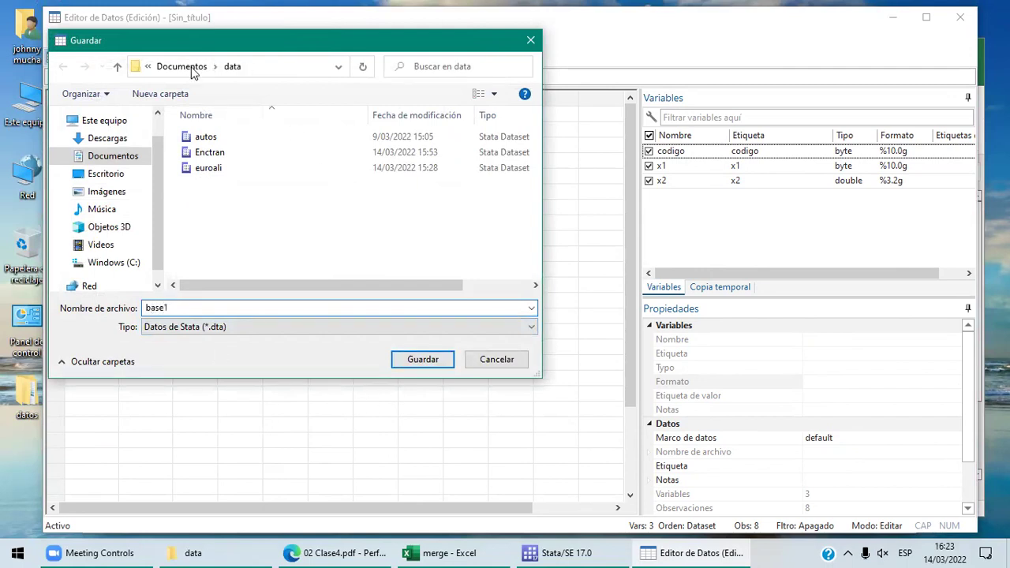
pyautogui.click(423, 360)
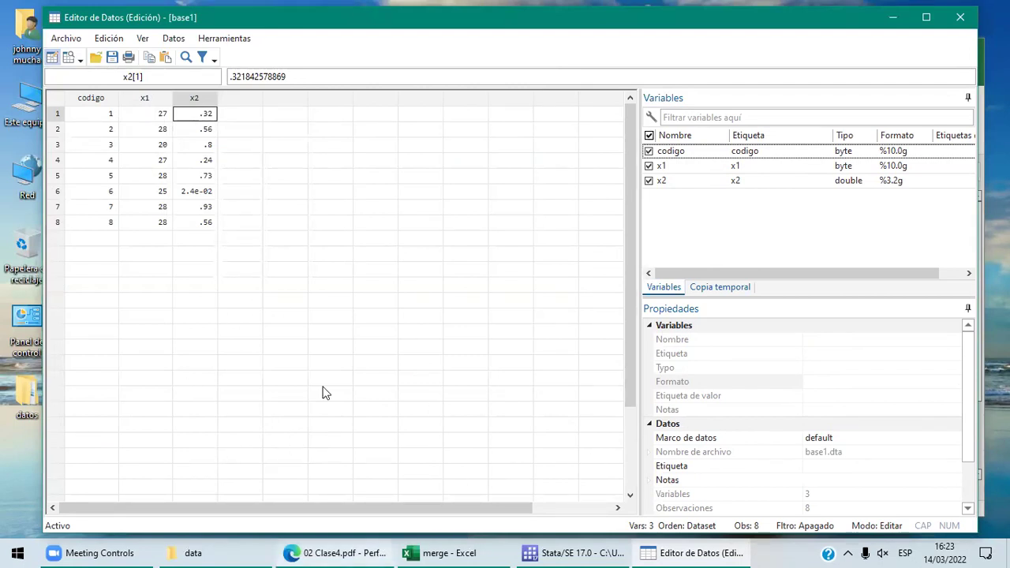
# Glance at the merge(1,1) tables in the PDF and workbook, and run the clear command in Stata to empty the memory
pyautogui.hotkey('alt', 'Tab')
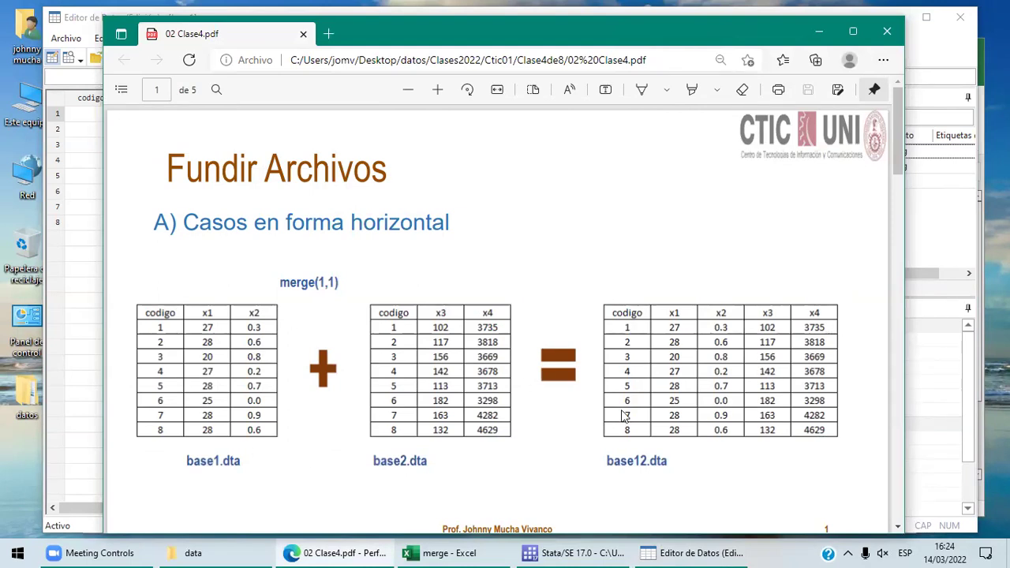
pyautogui.click(479, 553)
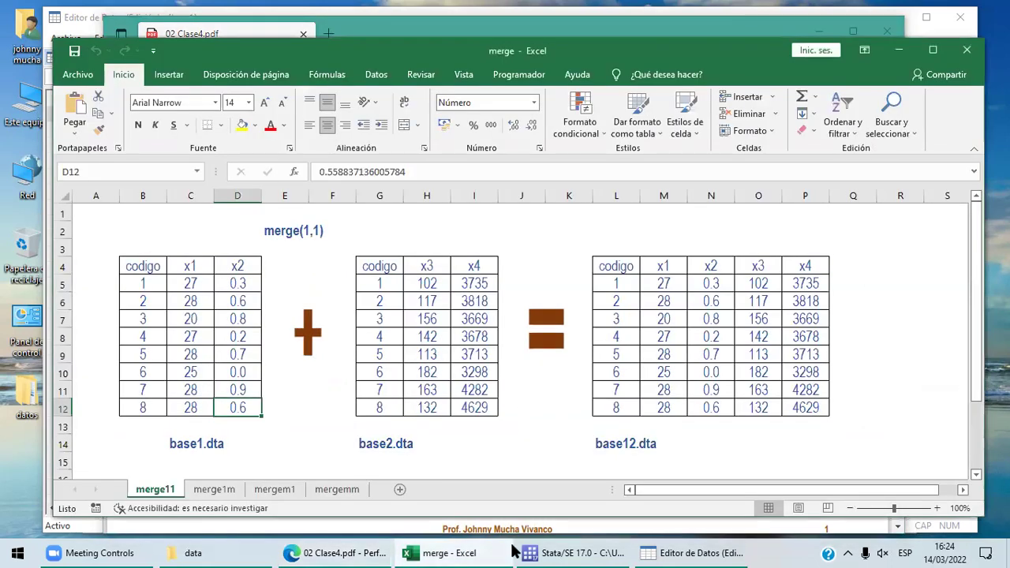
pyautogui.click(575, 553)
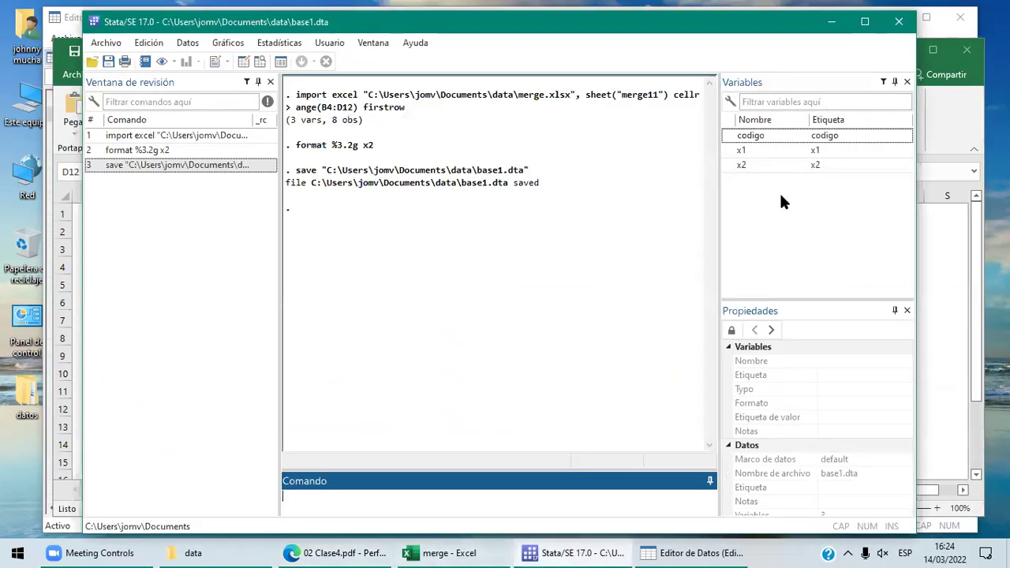
pyautogui.write('clear')
pyautogui.press('Return')
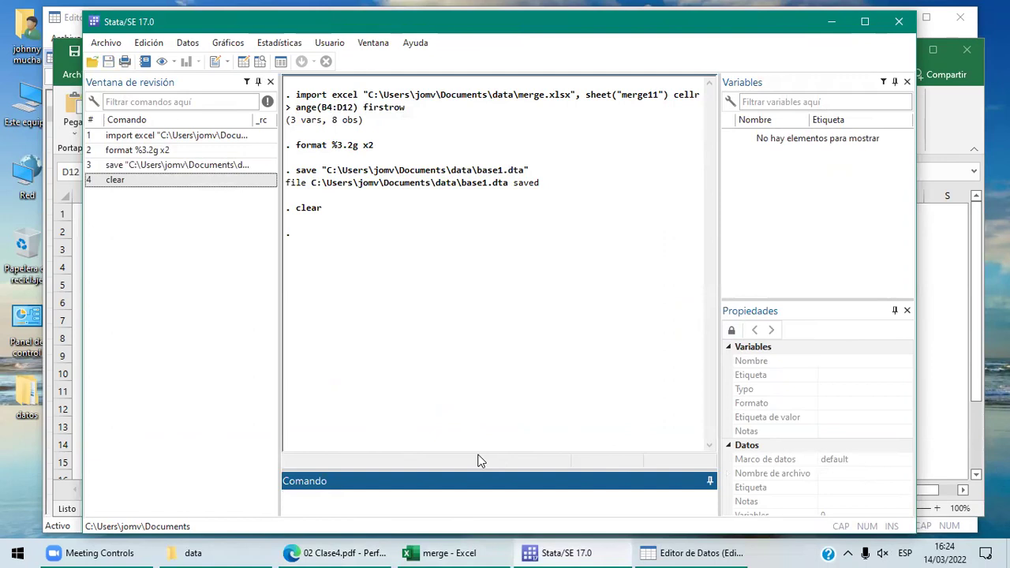
# Start another Excel import in Stata and load merge.xlsx from the Documents\data folder
pyautogui.click(109, 44)
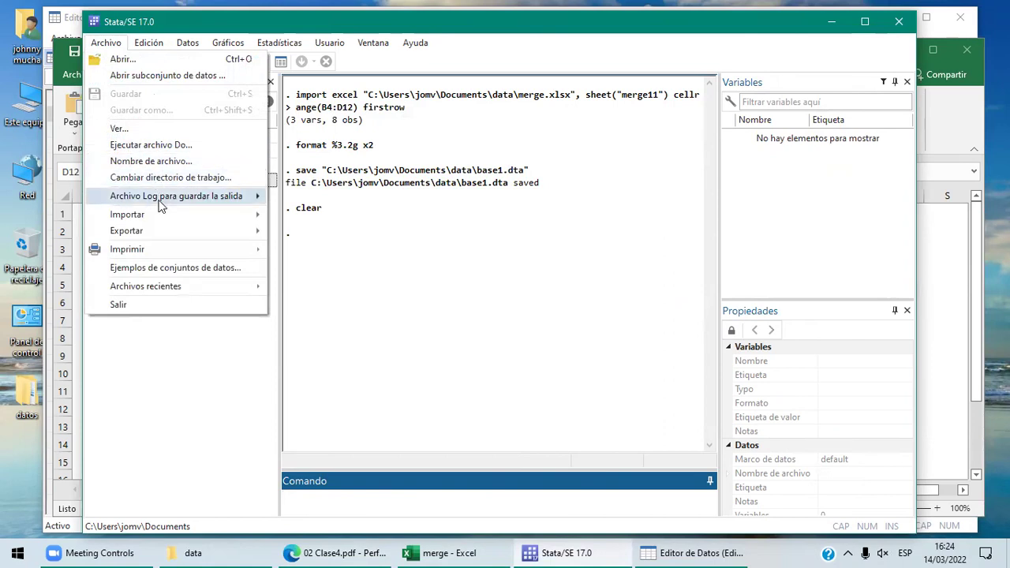
pyautogui.moveTo(175, 216)
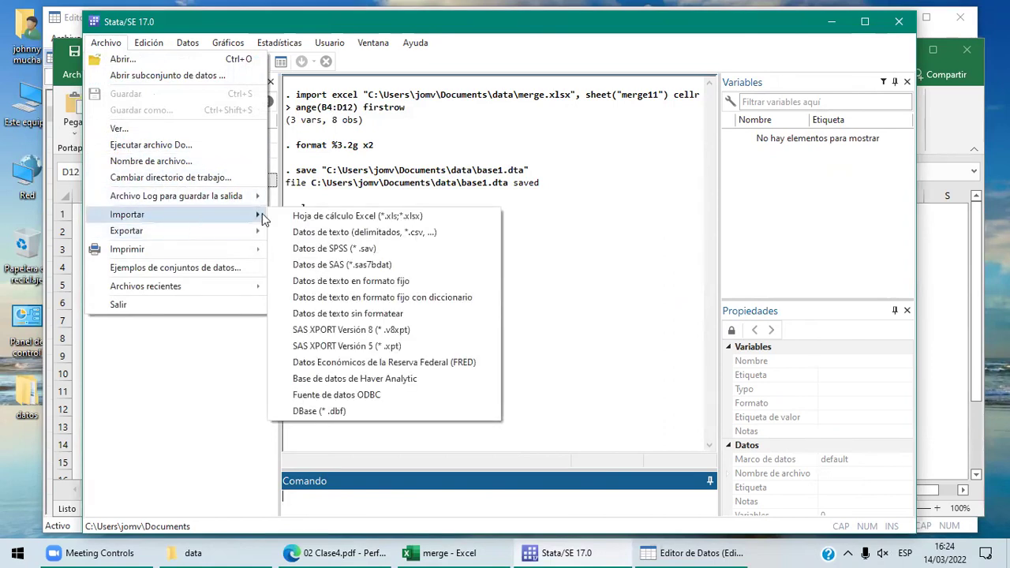
pyautogui.click(308, 218)
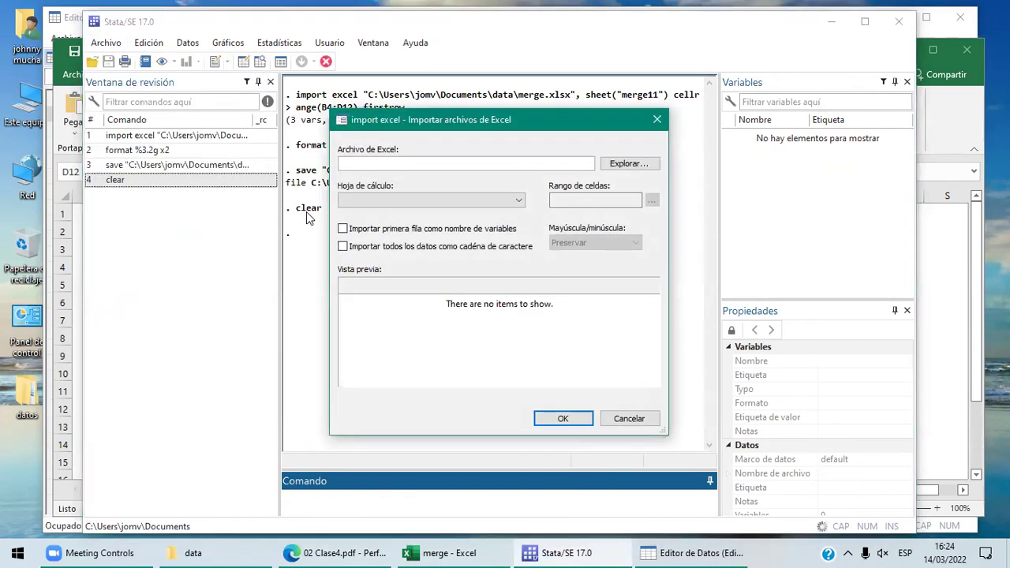
pyautogui.click(622, 164)
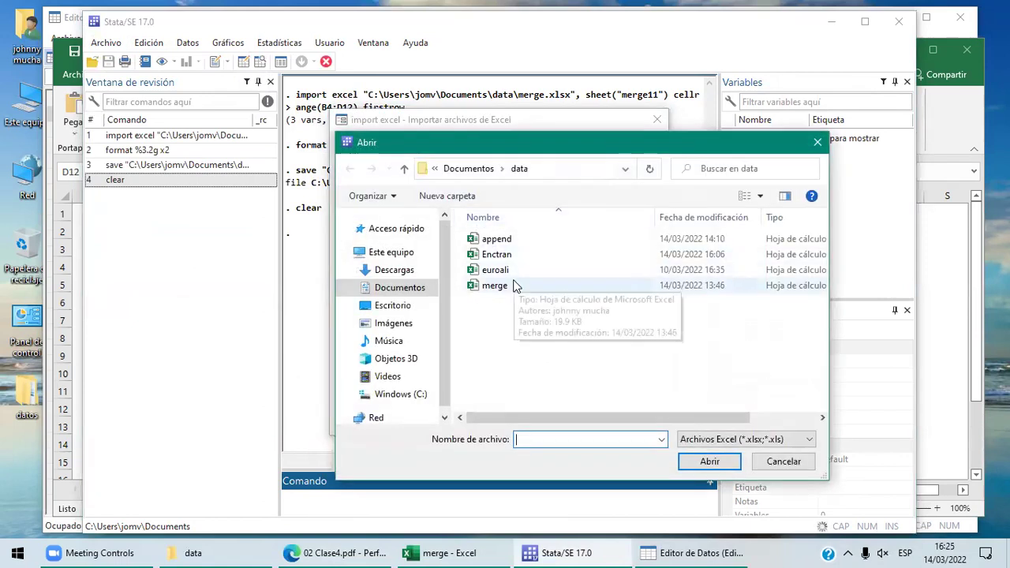
pyautogui.click(513, 287)
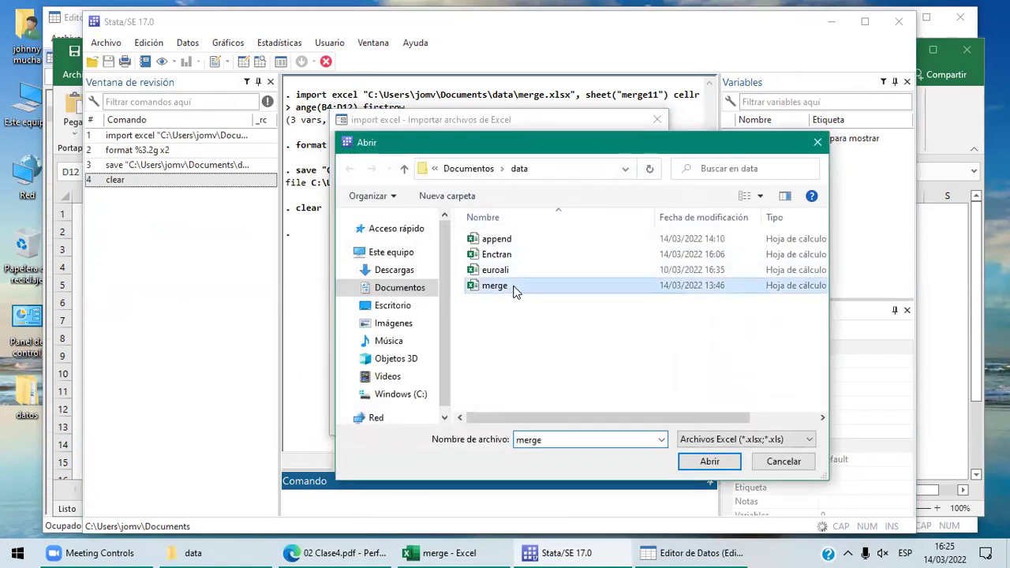
pyautogui.click(708, 462)
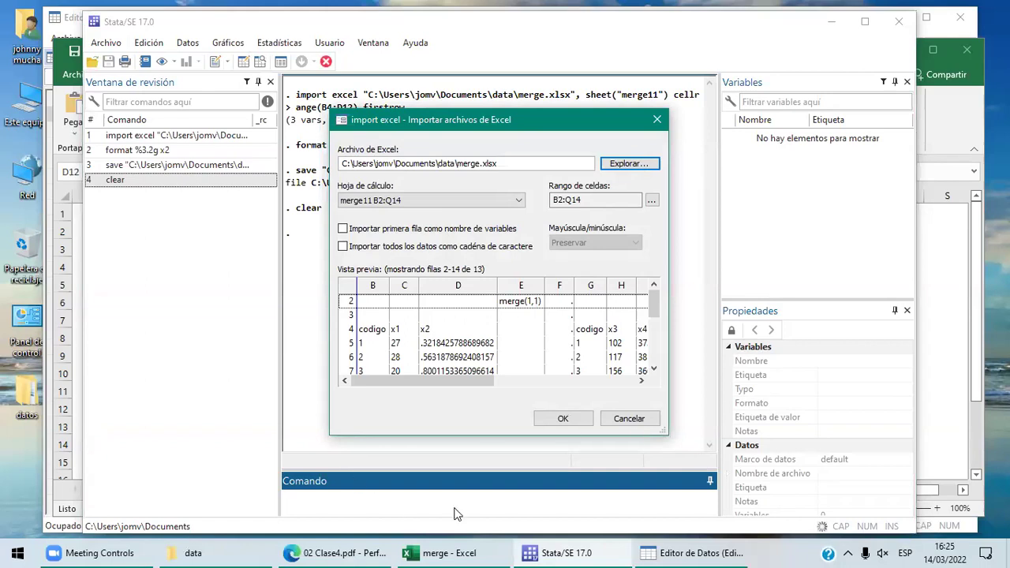
# Check in the merge workbook which cells the base2 table spans, selecting it from codigo to the last x4 value, and return to Stata
pyautogui.click(466, 553)
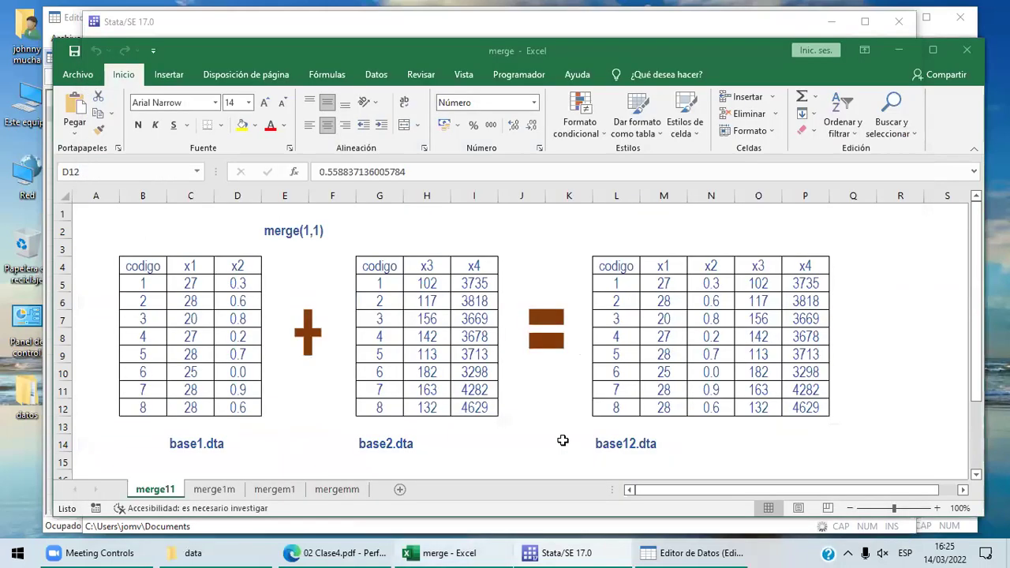
pyautogui.click(392, 268)
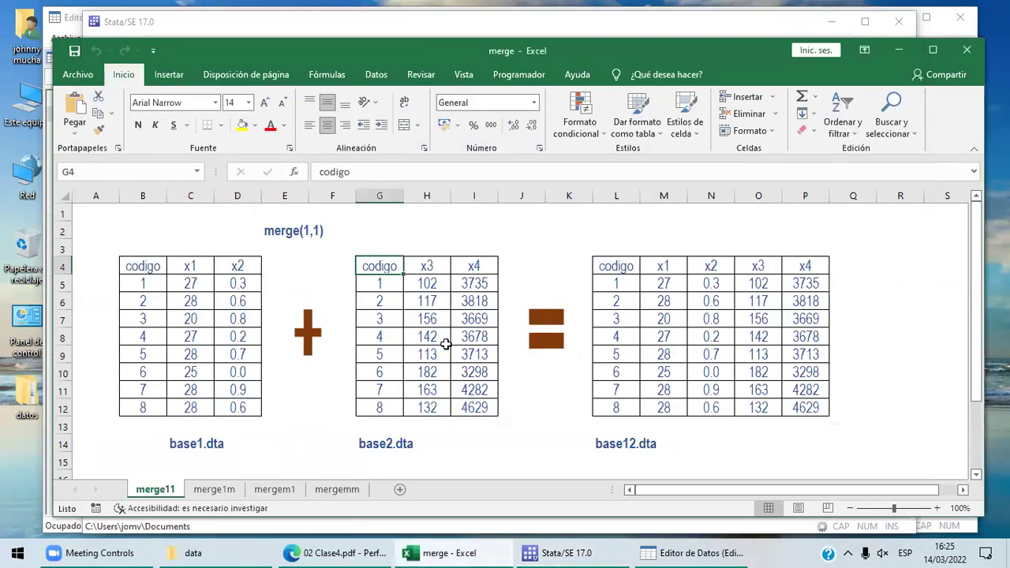
pyautogui.click(479, 404)
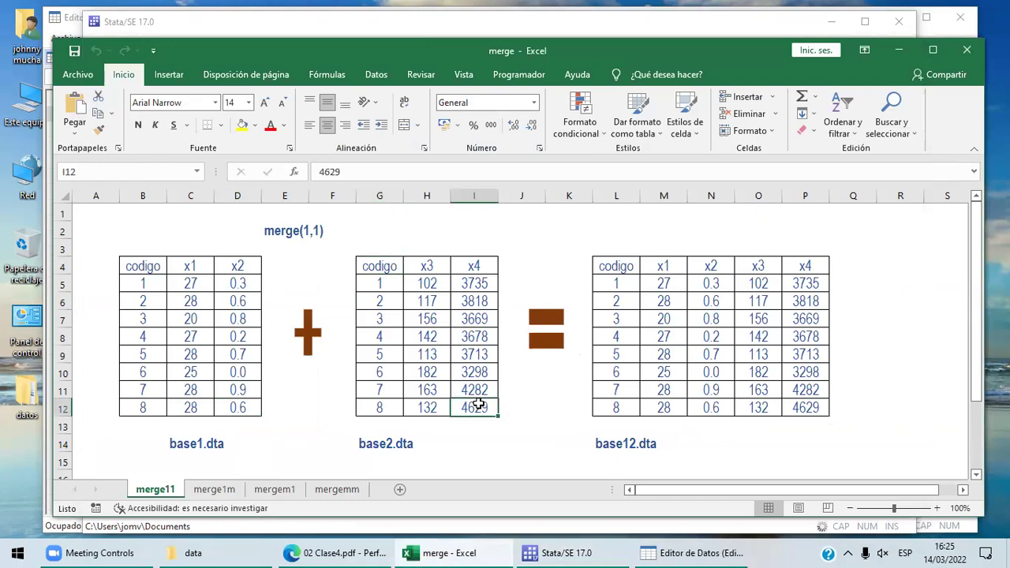
pyautogui.click(370, 268)
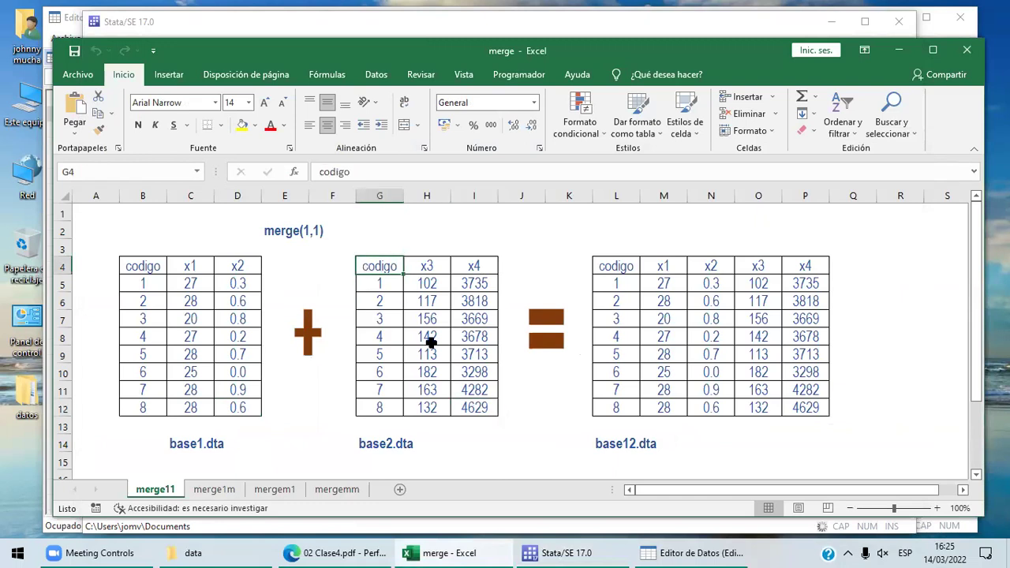
pyautogui.click(461, 407)
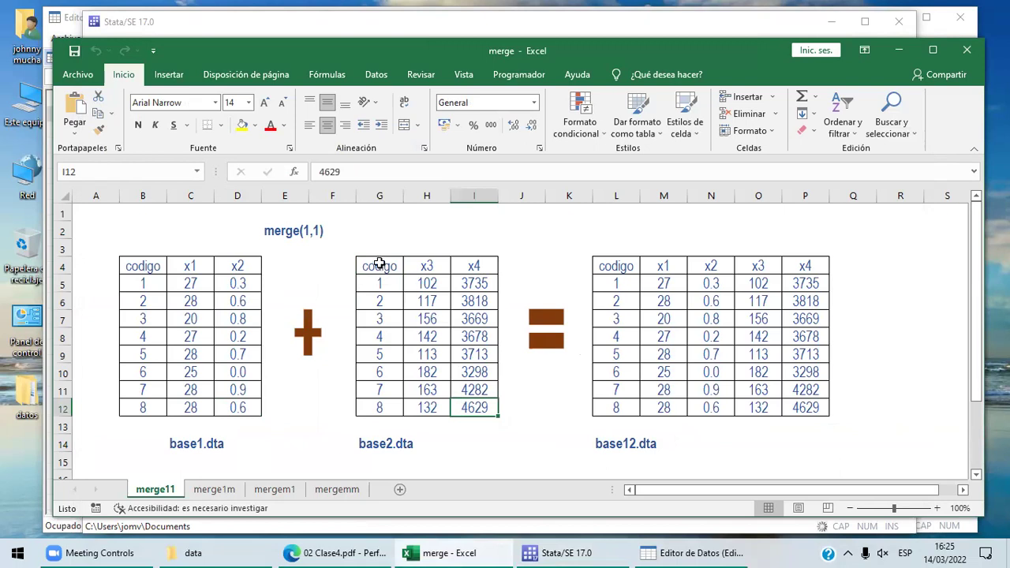
pyautogui.moveTo(380, 262); pyautogui.dragTo(489, 405)
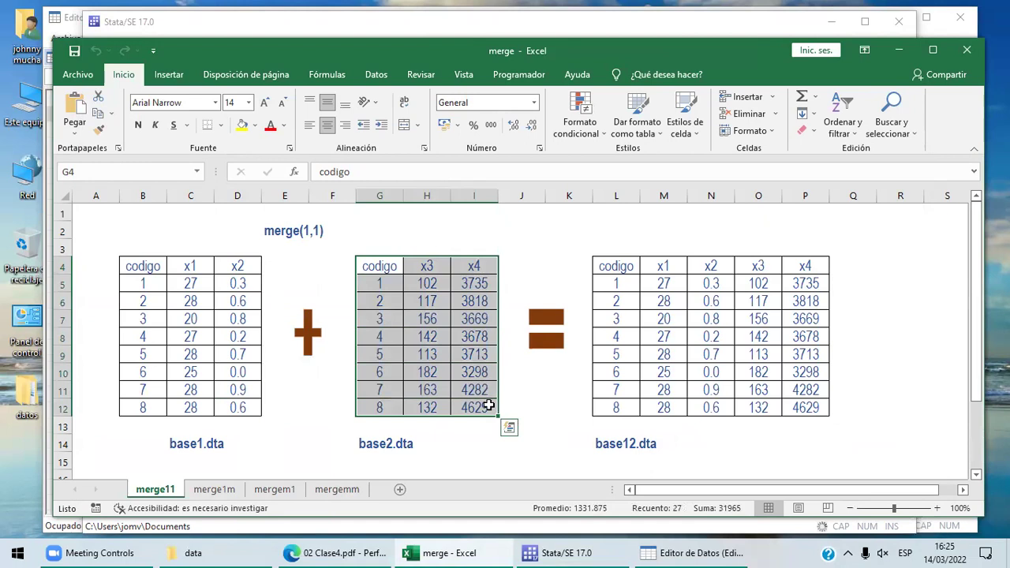
pyautogui.click(604, 552)
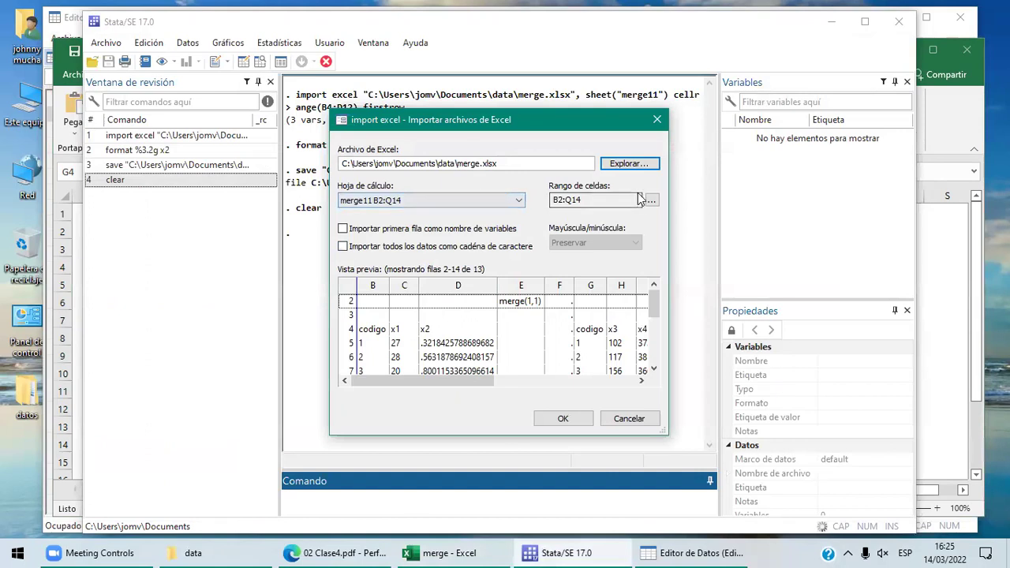
# Set the Excel import's cell range to G4:I12, with column G row 4 as upper-left cell and column I row 12 as lower-right
pyautogui.click(651, 201)
pyautogui.doubleClick(481, 244)
pyautogui.press('BackSpace')
pyautogui.write('g')
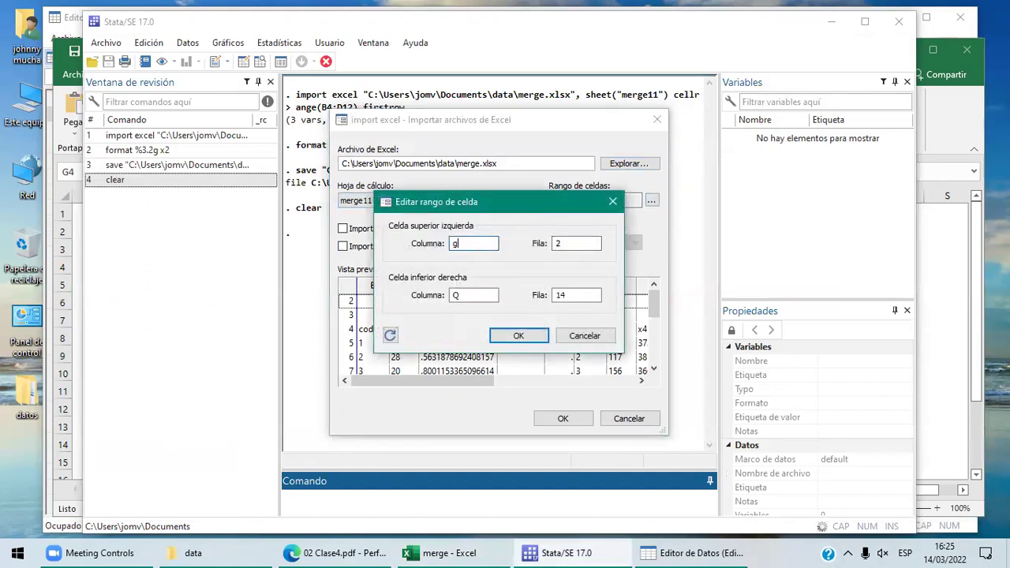
pyautogui.click(572, 244)
pyautogui.press('BackSpace')
pyautogui.write('4')
pyautogui.click(466, 295)
pyautogui.press('BackSpace')
pyautogui.write('i')
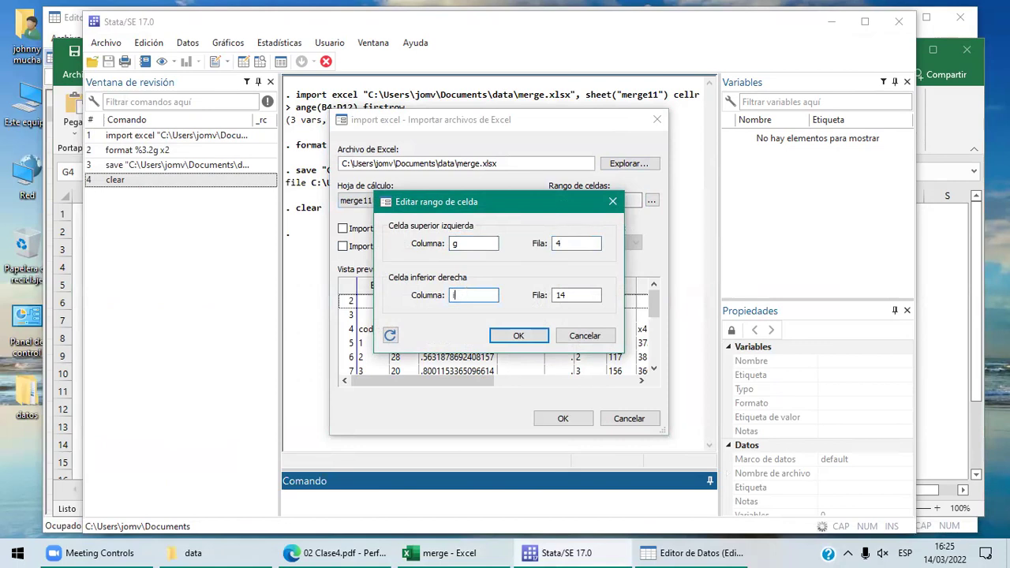
pyautogui.click(582, 295)
pyautogui.press('BackSpace')
pyautogui.write('2')
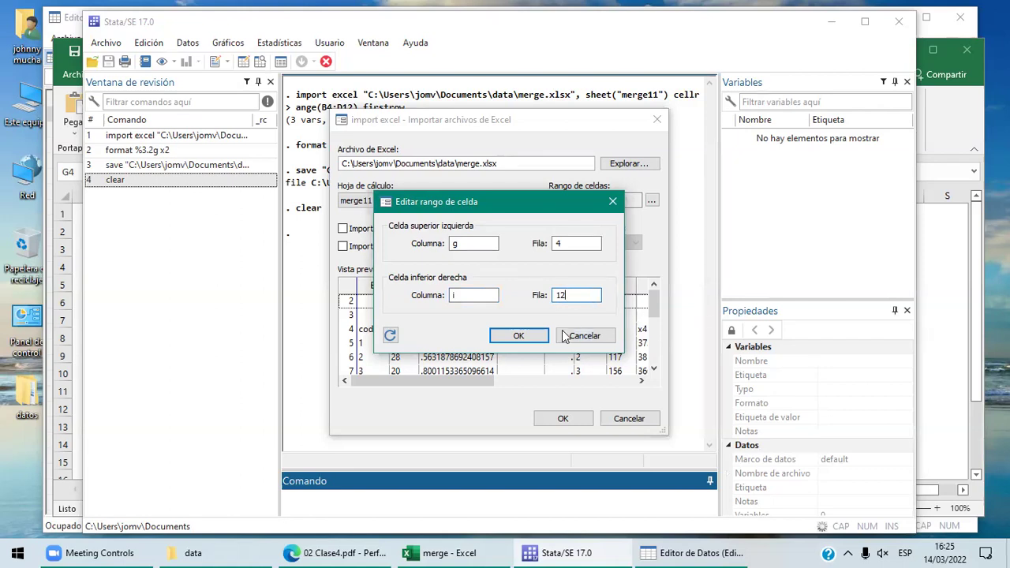
pyautogui.click(539, 341)
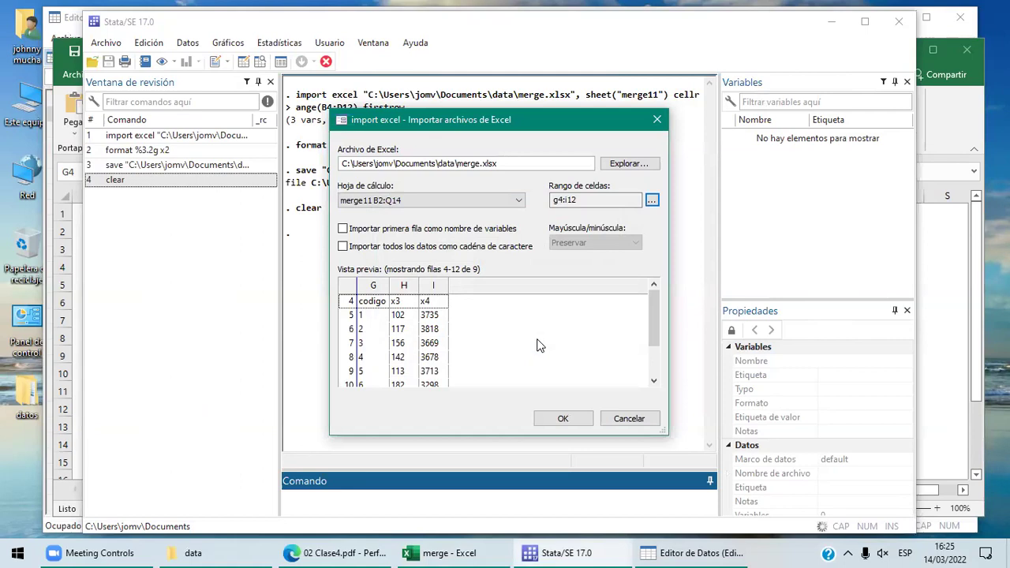
# Import the range with its first row as variable names and view the data in the Data Editor
pyautogui.click(357, 233)
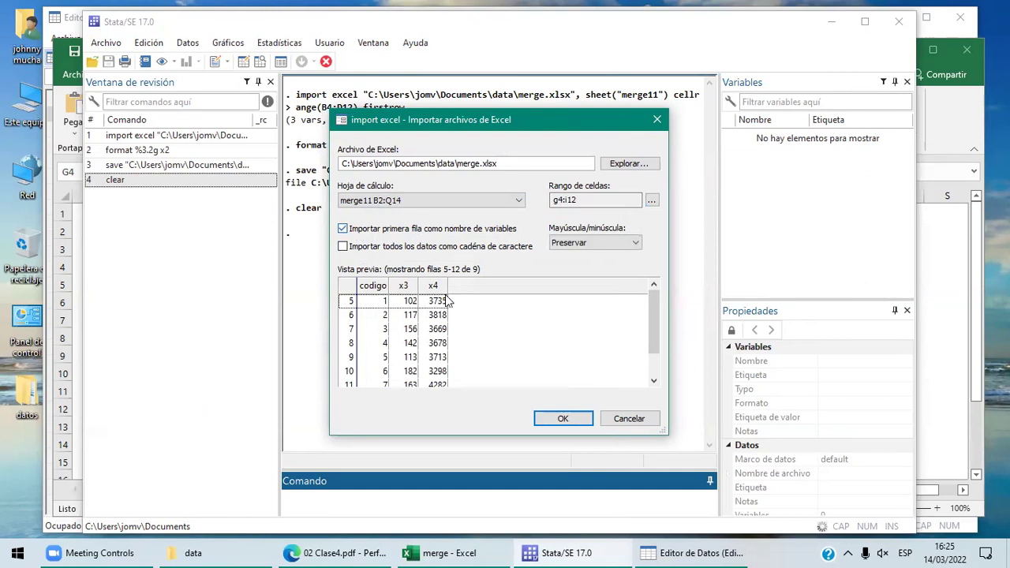
pyautogui.click(559, 419)
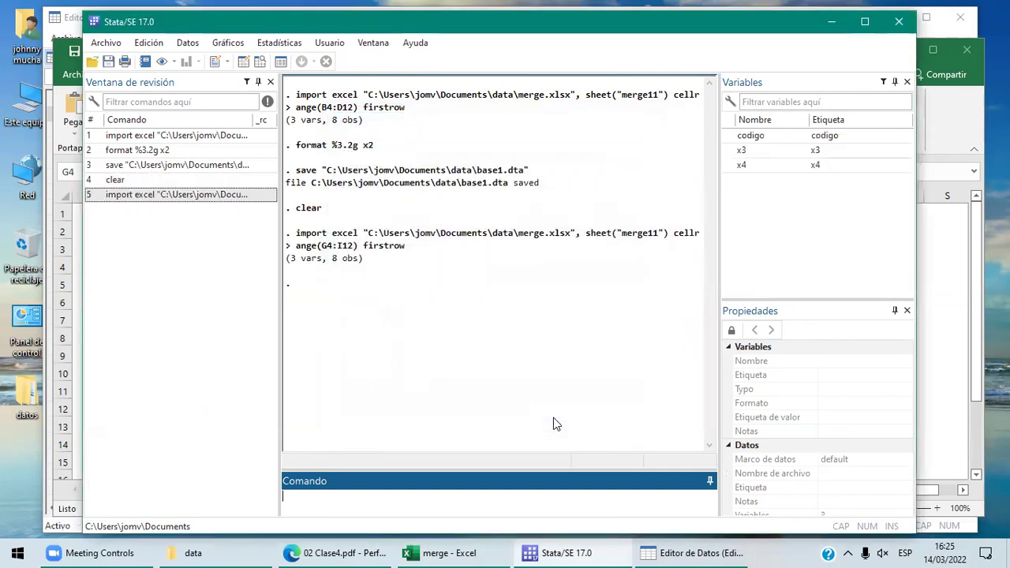
pyautogui.click(689, 551)
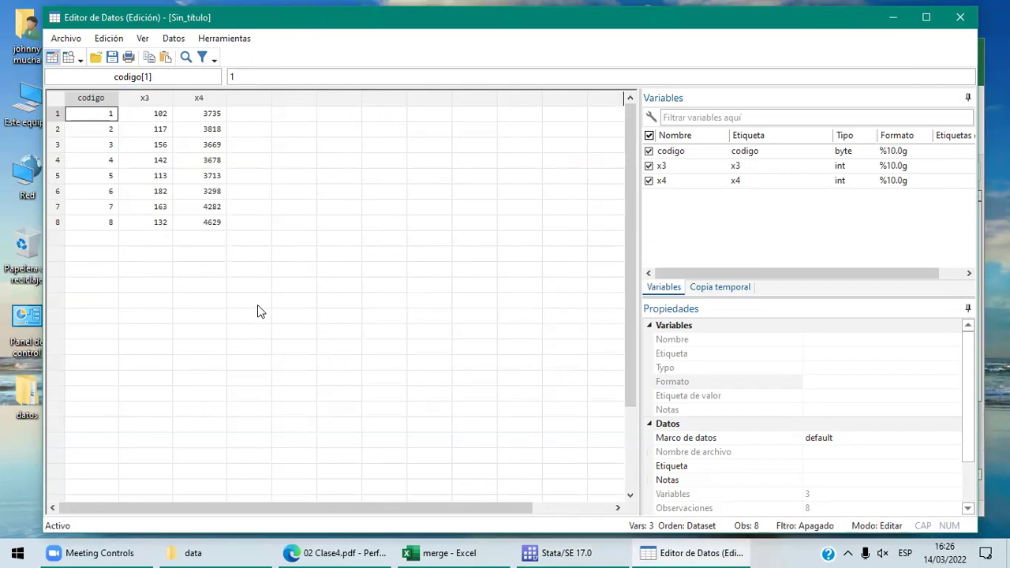
# Save the dataset as base2 in Stata format in the Documents\data folder
pyautogui.click(66, 39)
pyautogui.click(102, 102)
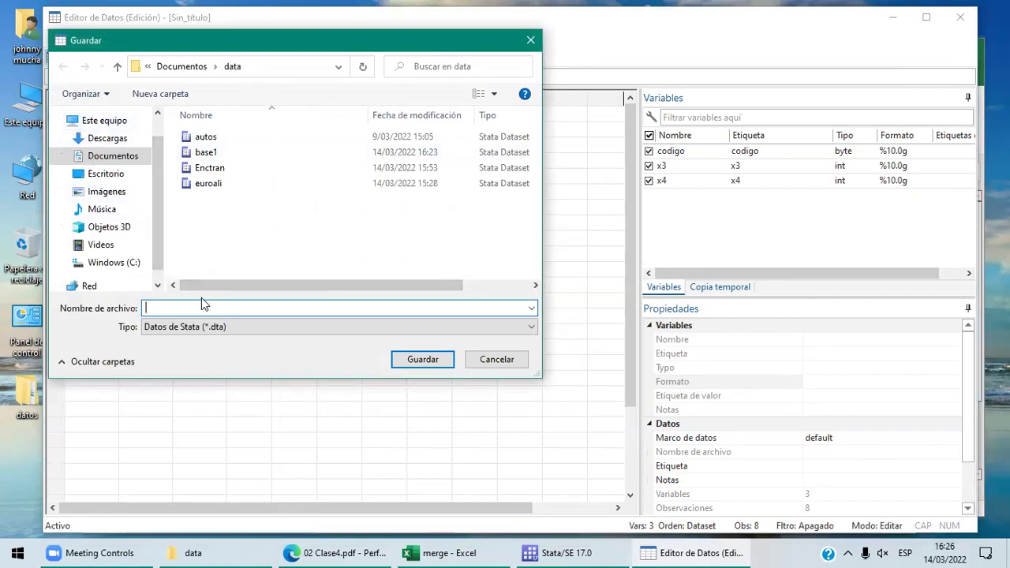
pyautogui.write('base2')
pyautogui.click(423, 359)
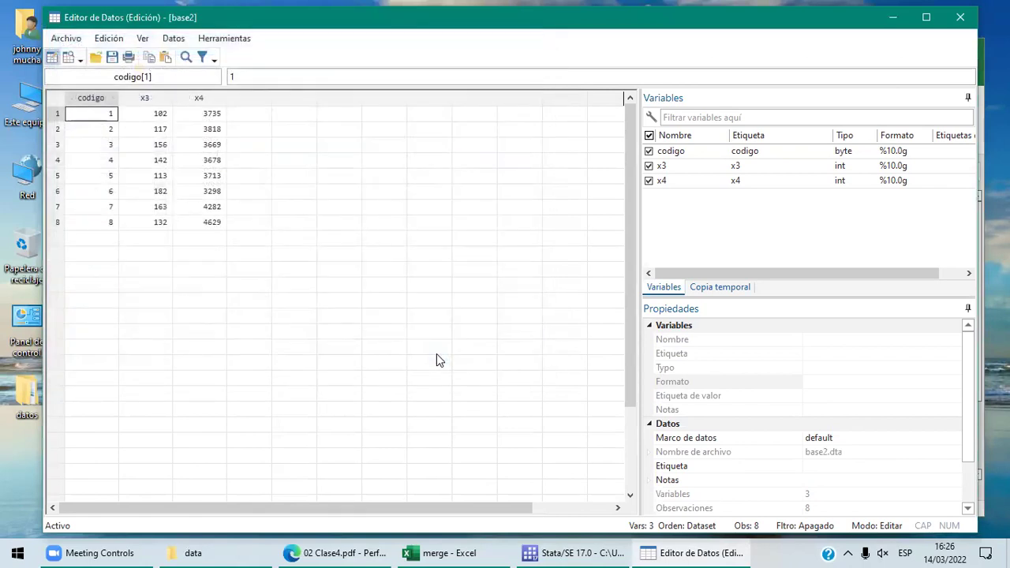
# Return to Stata's main window and run the clear command to empty the memory
pyautogui.click(553, 550)
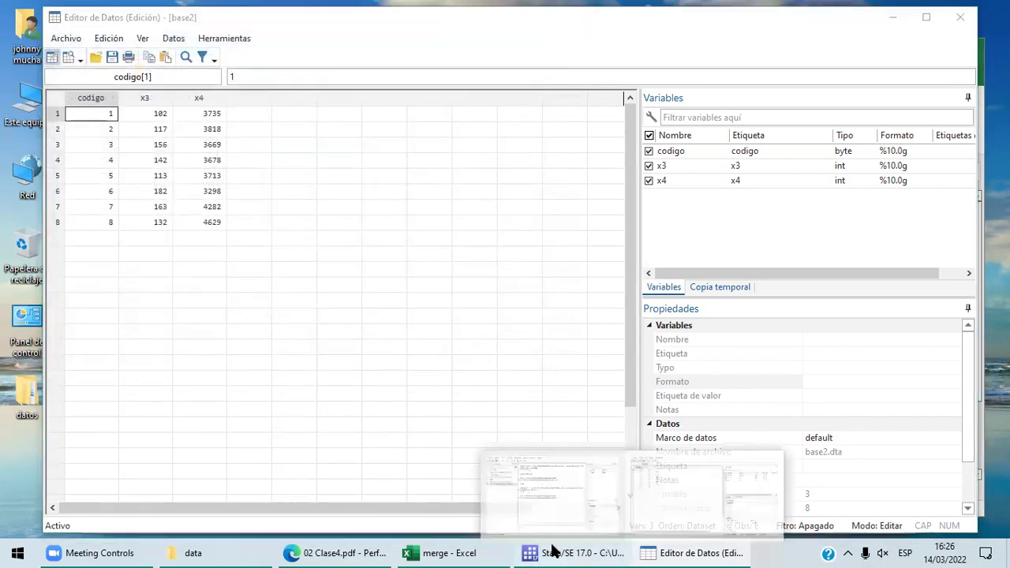
pyautogui.click(553, 506)
pyautogui.write('clear')
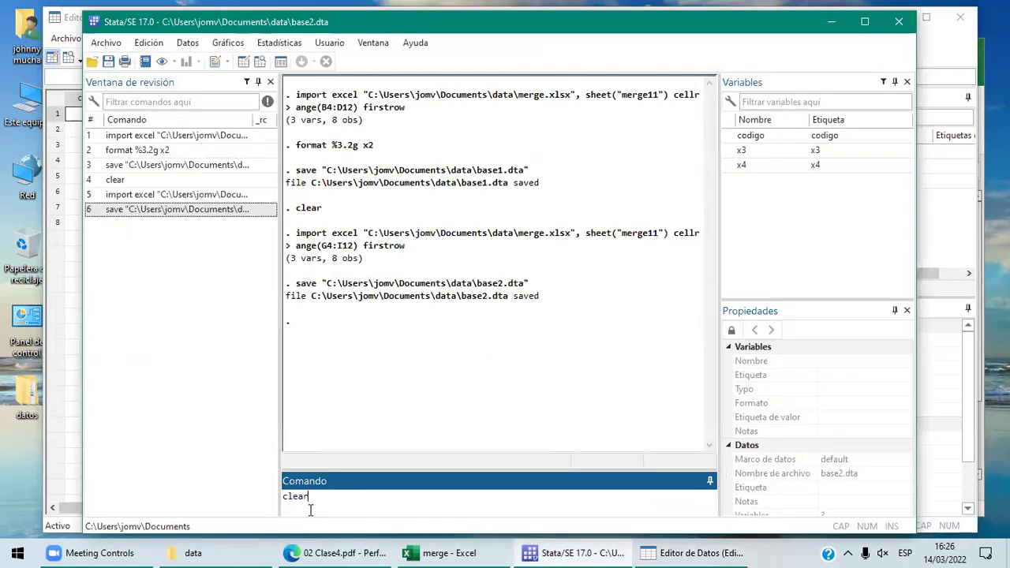
pyautogui.press('Return')
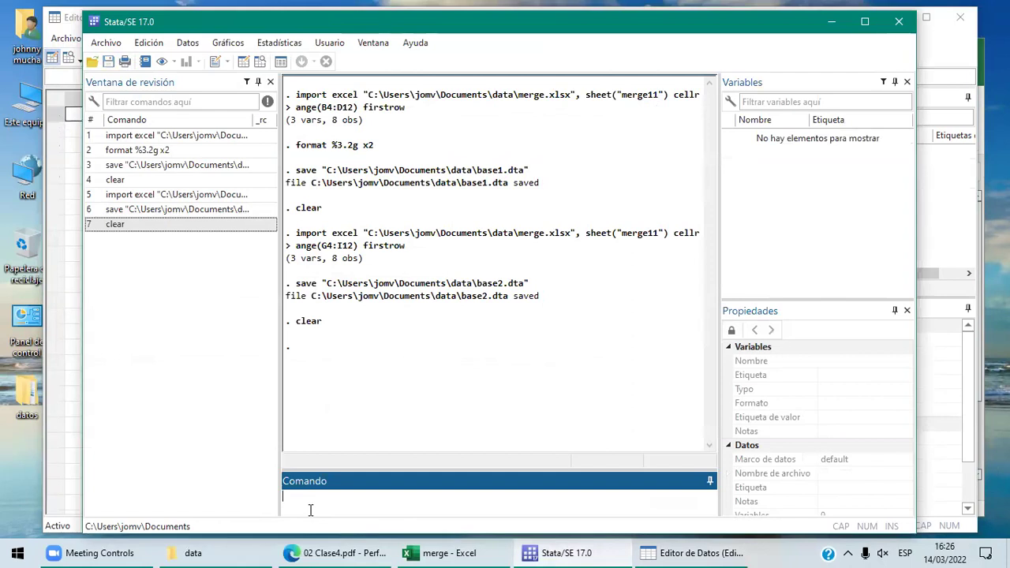
# Glance at the merge(1,1) diagram in the PDF, print Stata's working directory with pwd and change it with cd data
pyautogui.click(387, 553)
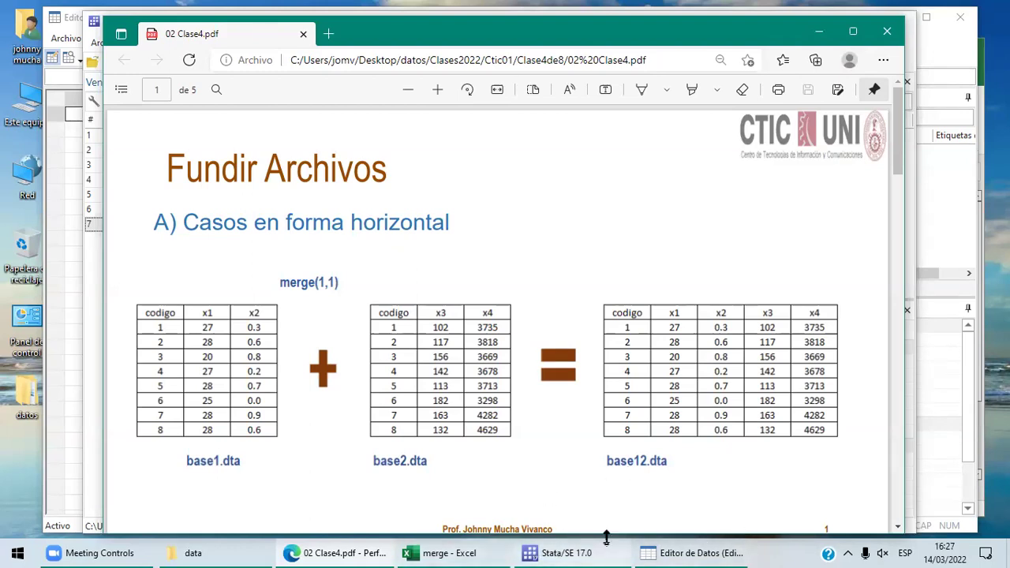
pyautogui.click(565, 552)
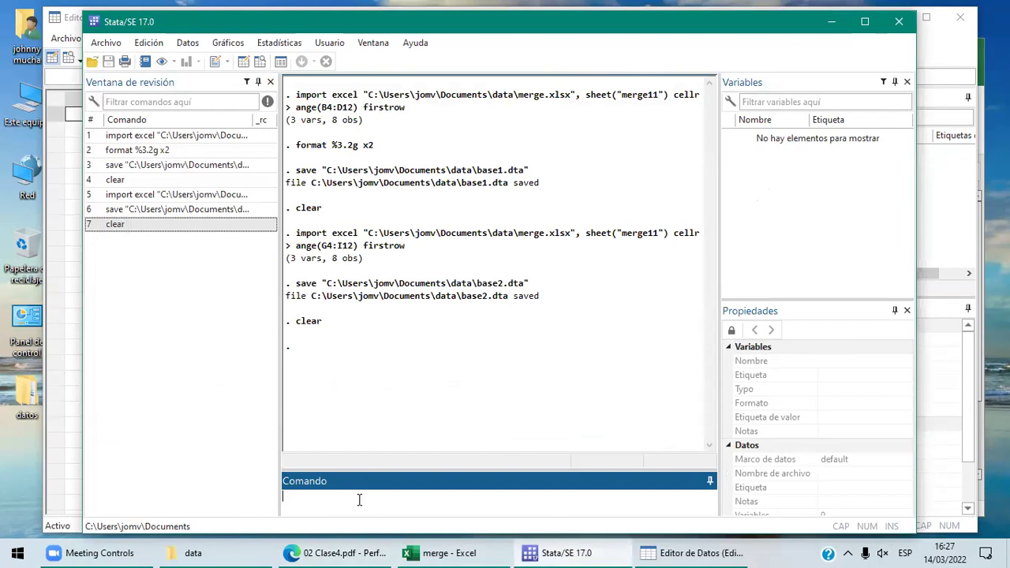
pyautogui.write('pwd')
pyautogui.press('Return')
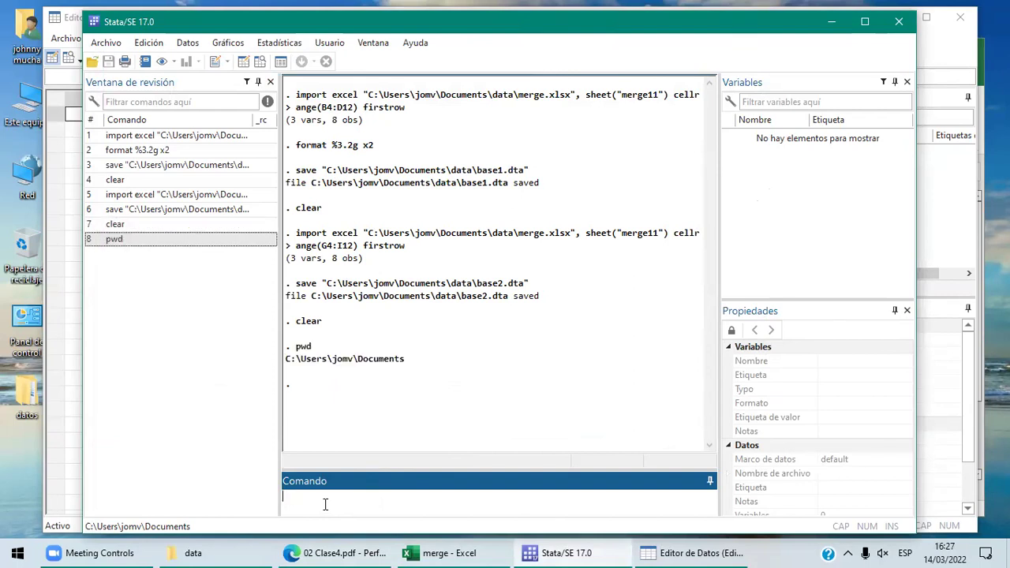
pyautogui.write('cd data')
pyautogui.press('Return')
# List the files of the data folder with the dir command and look for the base1 and base2 datasets
pyautogui.write('dir')
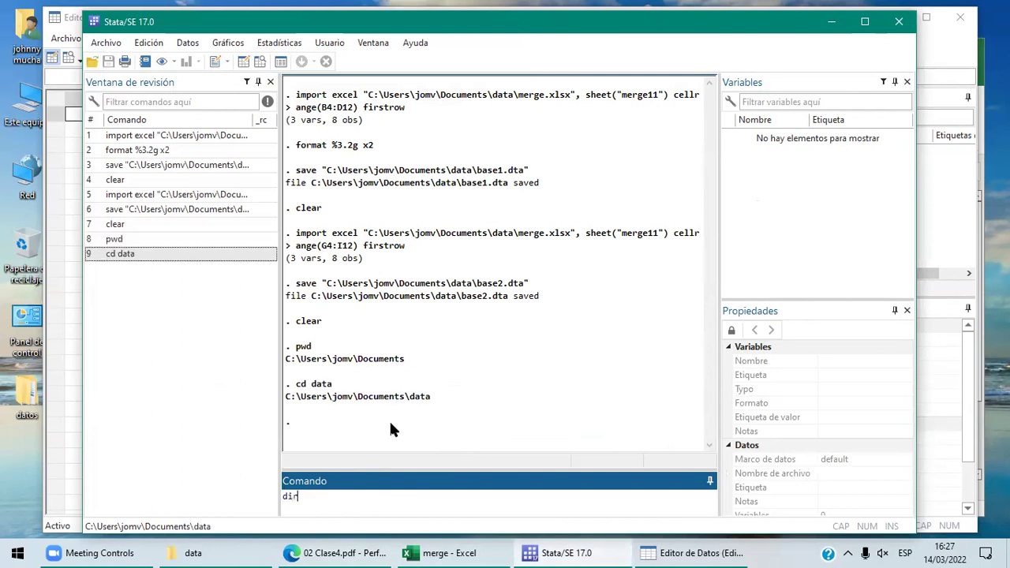
pyautogui.press('Return')
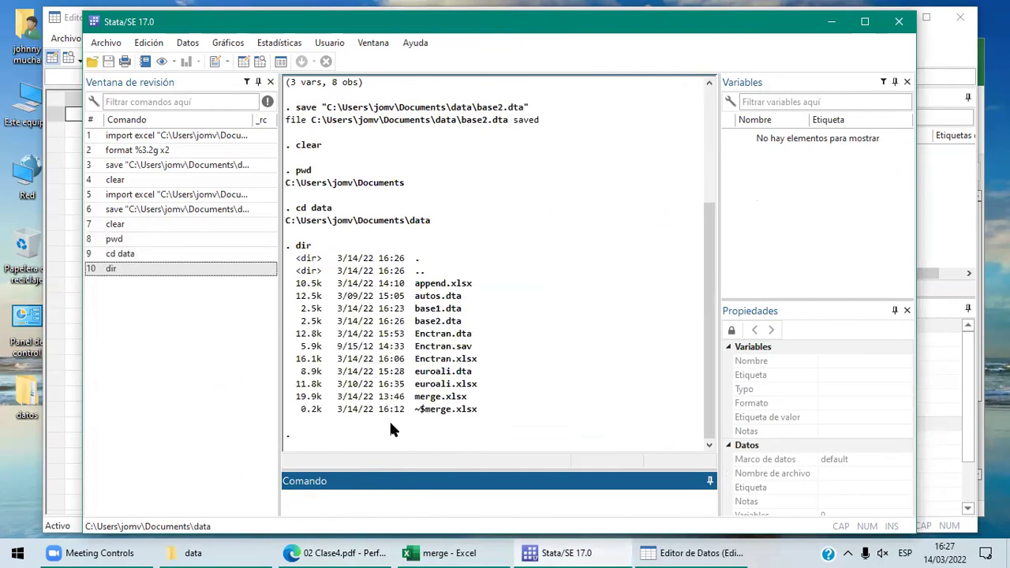
pyautogui.click(439, 313)
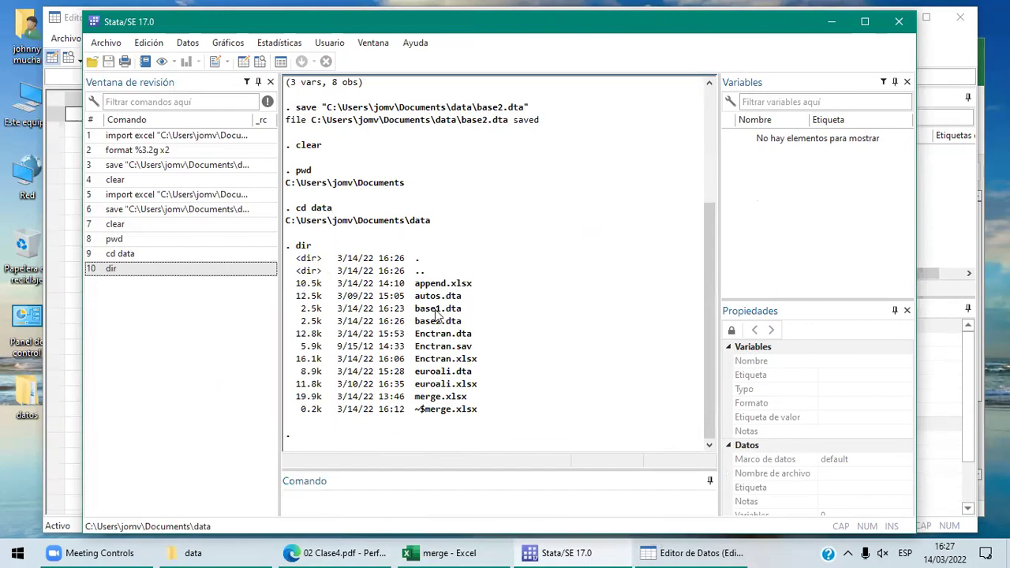
# Load the first dataset into memory with the command use base1.dta, checking the PDF diagram before running it
pyautogui.click(311, 504)
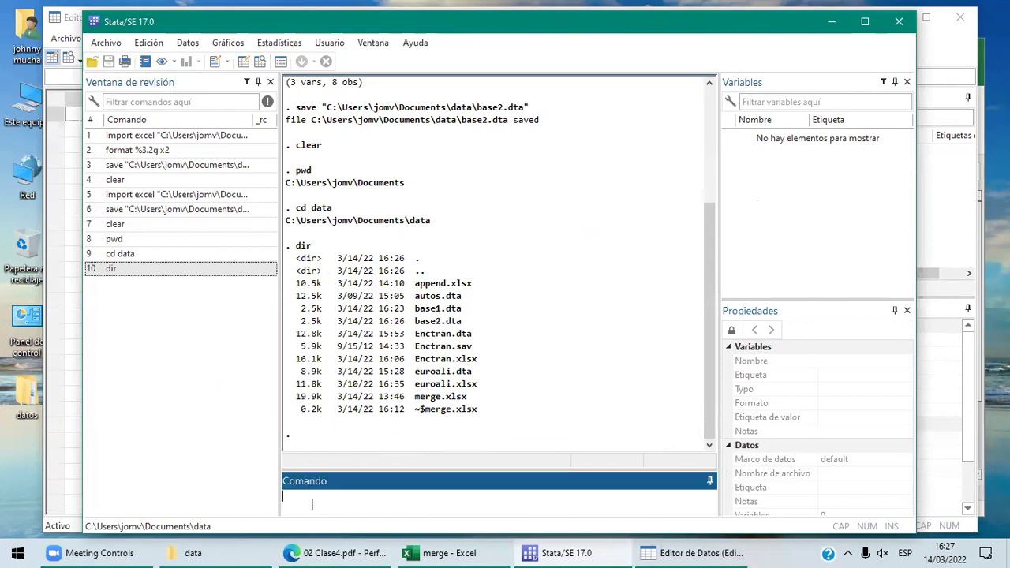
pyautogui.write('use base1.dta')
pyautogui.click(348, 553)
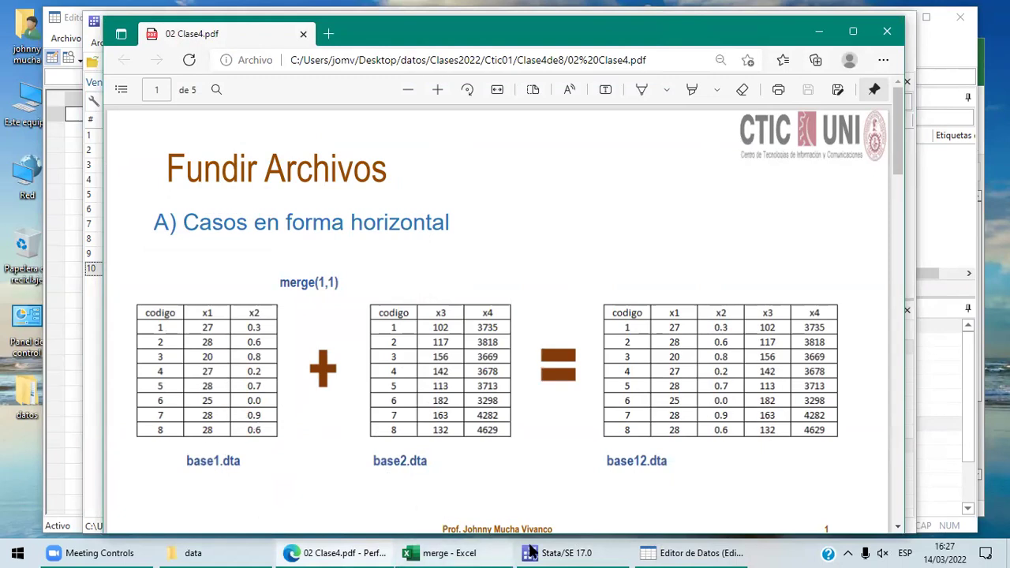
pyautogui.click(582, 550)
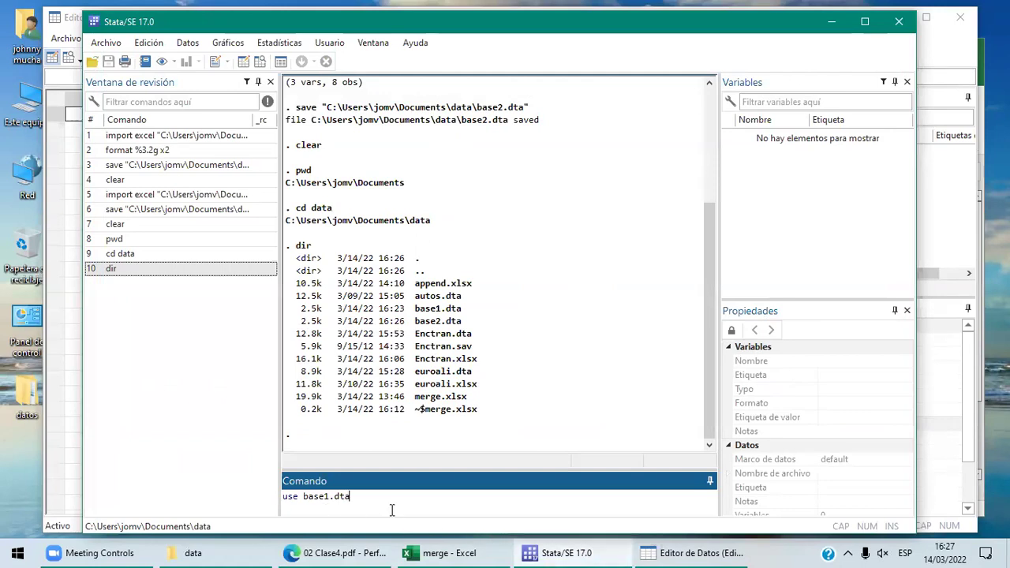
pyautogui.press('Return')
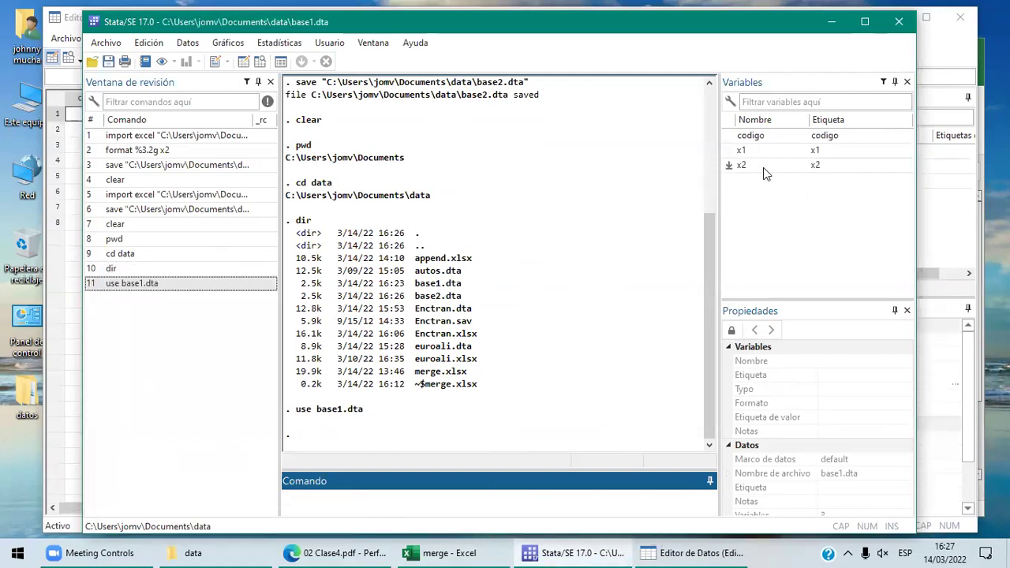
# Review the merge(1,1) tables in the merge workbook and the PDF, and open Stata's dialog for merging two datasets
pyautogui.click(469, 552)
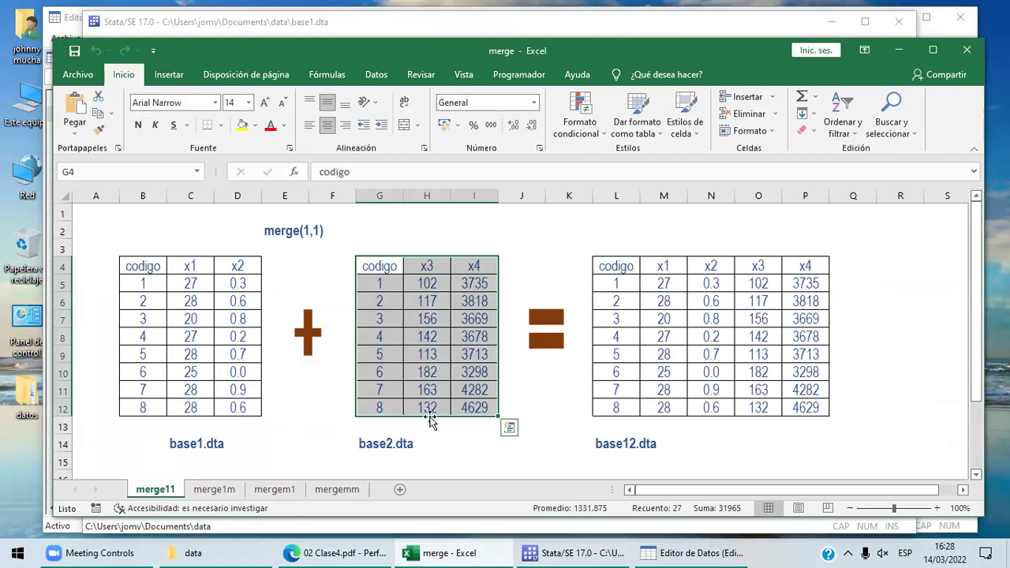
pyautogui.click(537, 553)
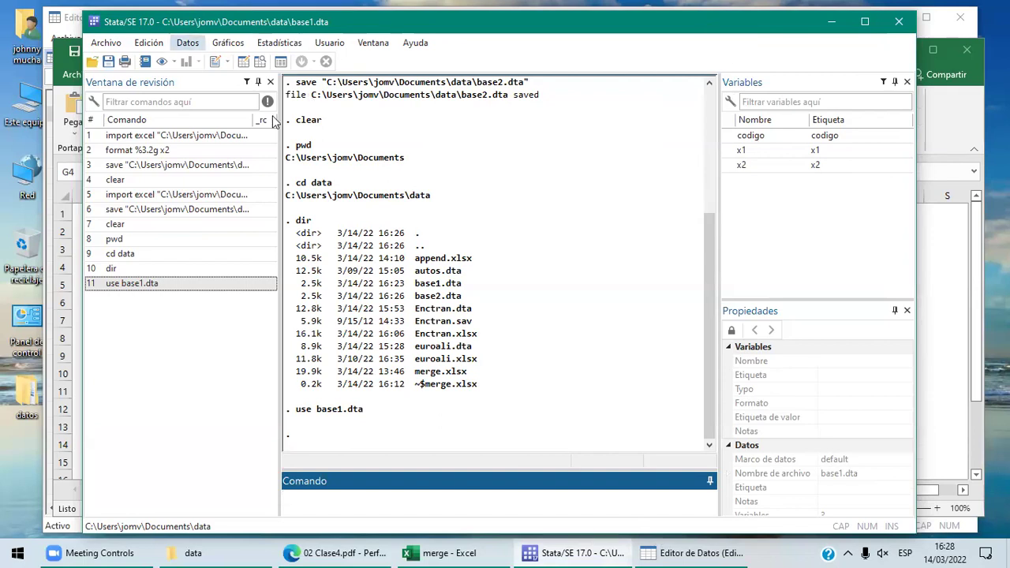
pyautogui.moveTo(310, 182)
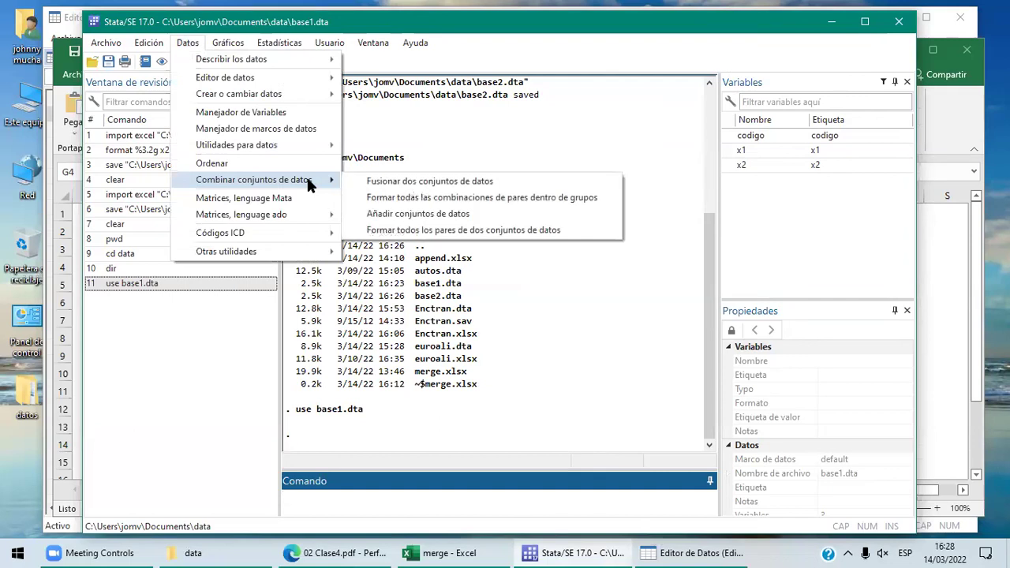
pyautogui.click(392, 185)
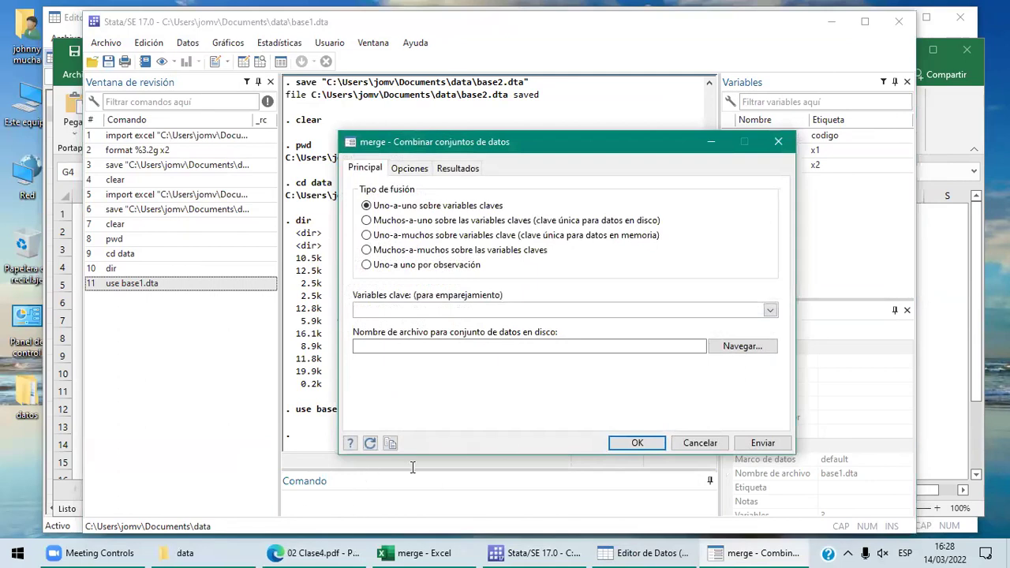
pyautogui.click(320, 552)
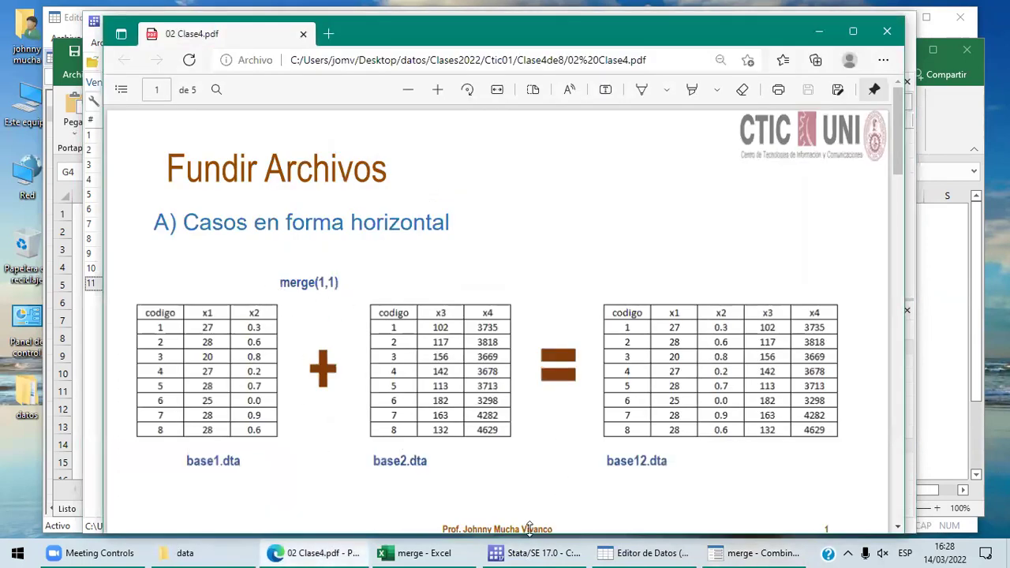
pyautogui.click(742, 553)
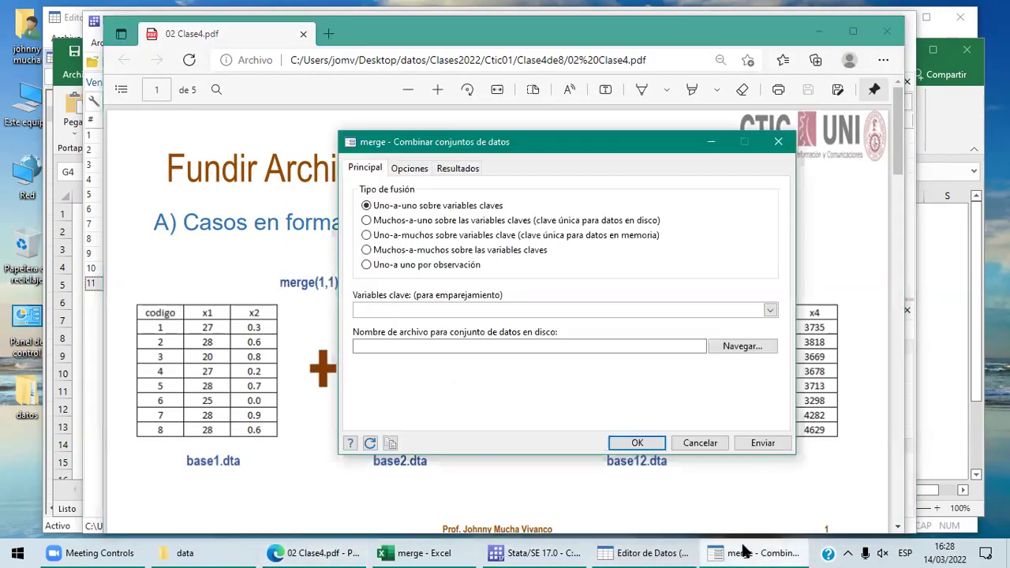
# Go through the merge types in the dialog and choose one-to-one on key variables
pyautogui.click(389, 225)
pyautogui.click(392, 238)
pyautogui.click(392, 249)
pyautogui.click(388, 268)
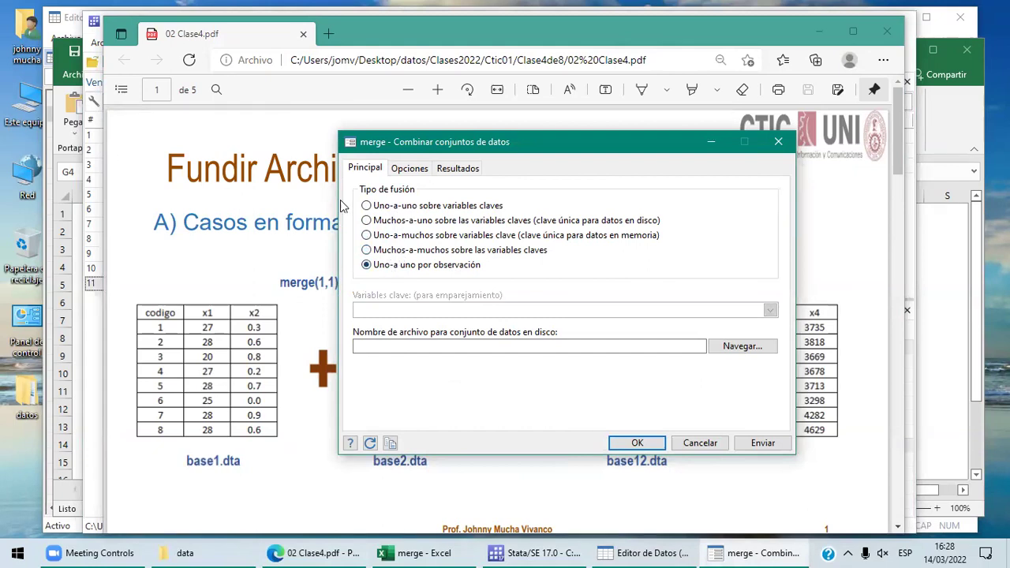
pyautogui.click(367, 206)
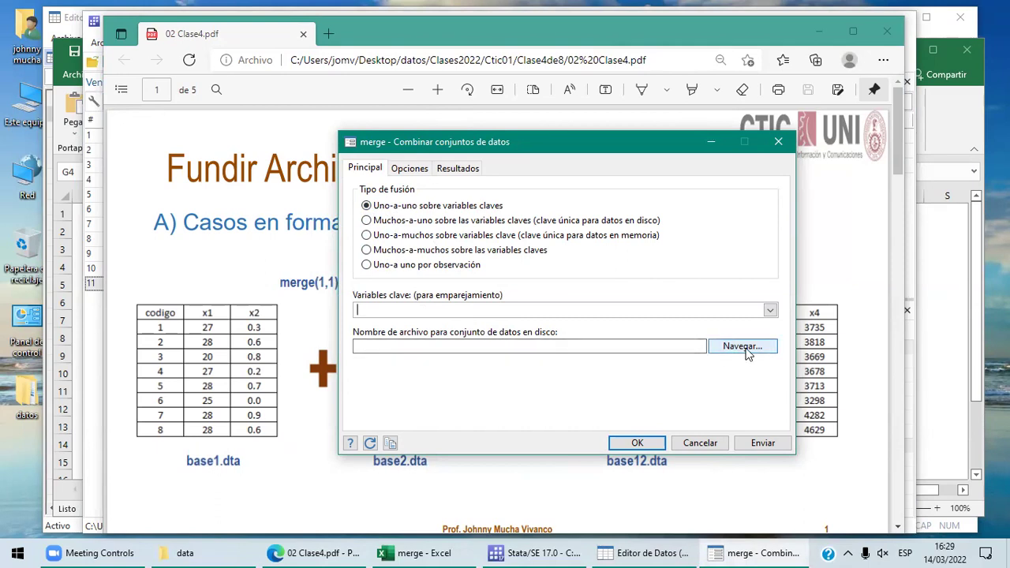
# Try to run the merge with the fields empty, and set codigo as the key variable
pyautogui.click(636, 440)
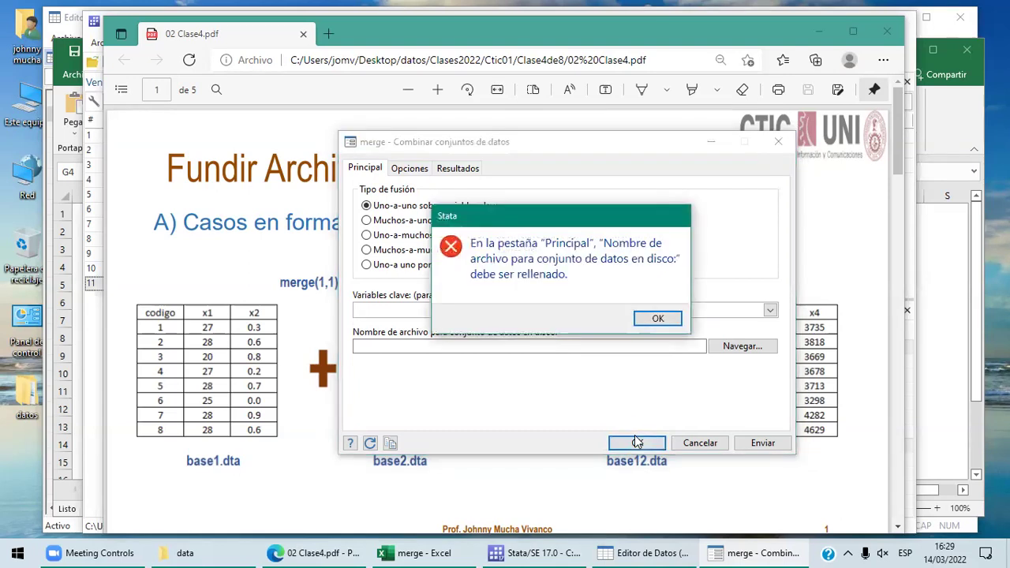
pyautogui.click(659, 319)
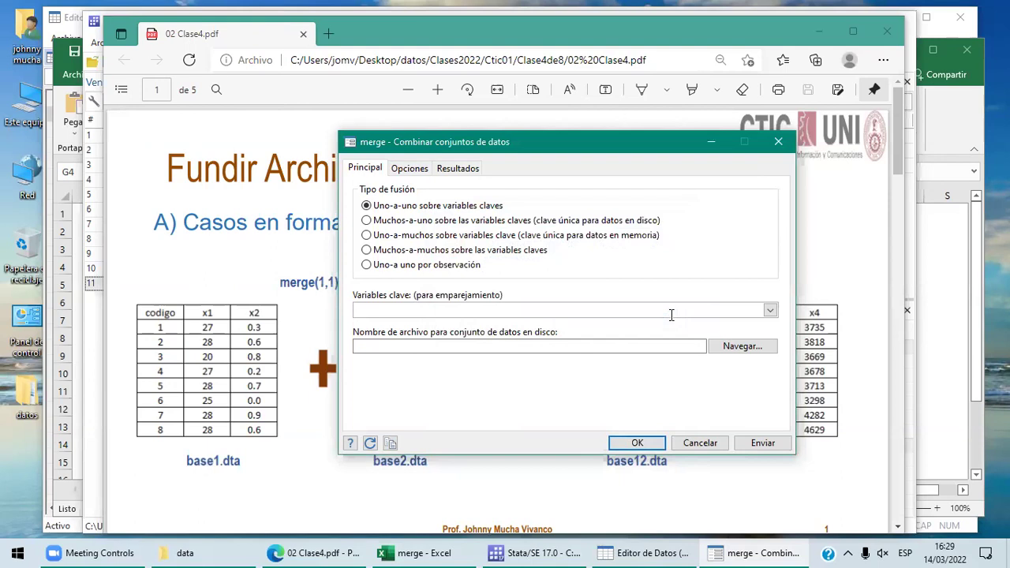
pyautogui.click(769, 310)
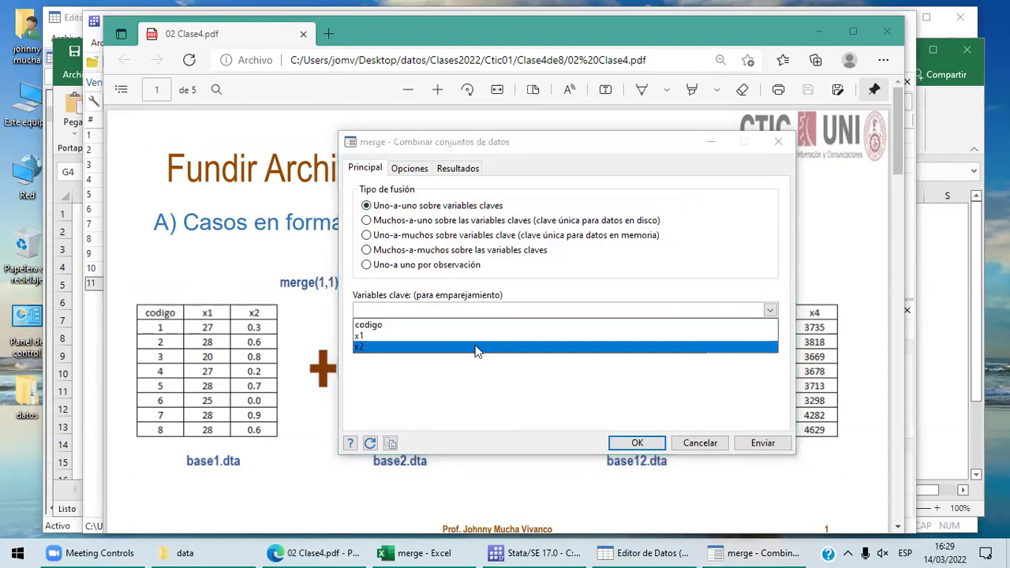
pyautogui.click(421, 329)
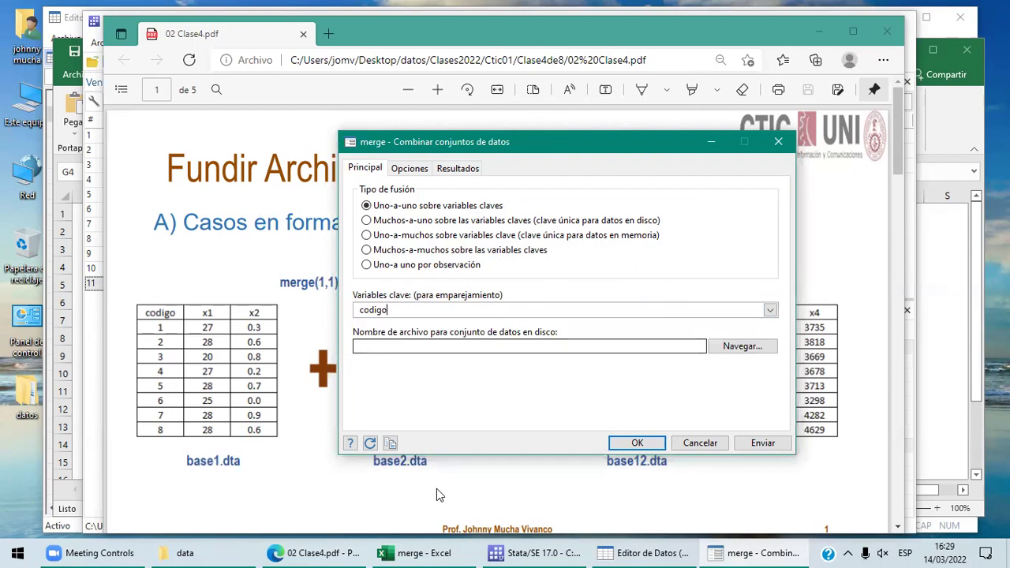
# Highlight the codigo values 1 to 8 of the base2 table in the workbook and return to the merge dialog
pyautogui.click(411, 553)
pyautogui.click(372, 284)
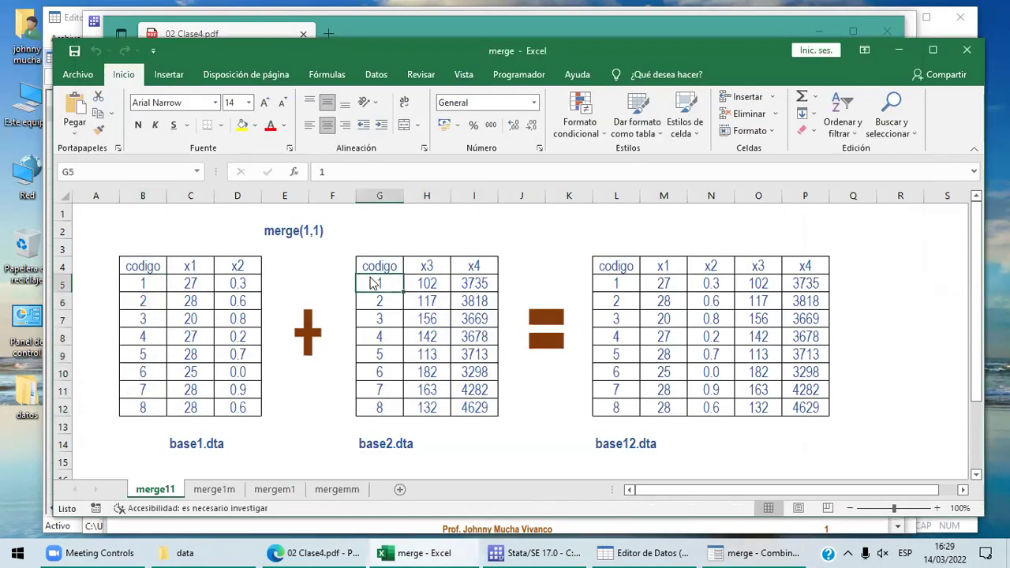
pyautogui.hotkey('shift', 'Down')
pyautogui.hotkey('shift', 'Down')
pyautogui.hotkey('shift', 'Down')
pyautogui.hotkey('shift', 'Down')
pyautogui.hotkey('shift', 'Down')
pyautogui.hotkey('shift', 'Down')
pyautogui.hotkey('shift', 'Down')
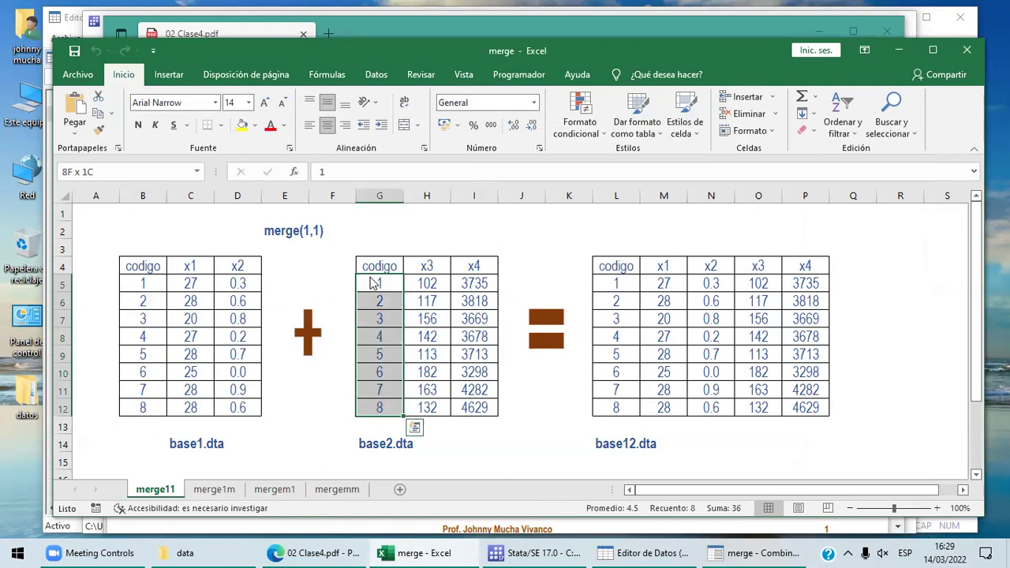
pyautogui.click(750, 552)
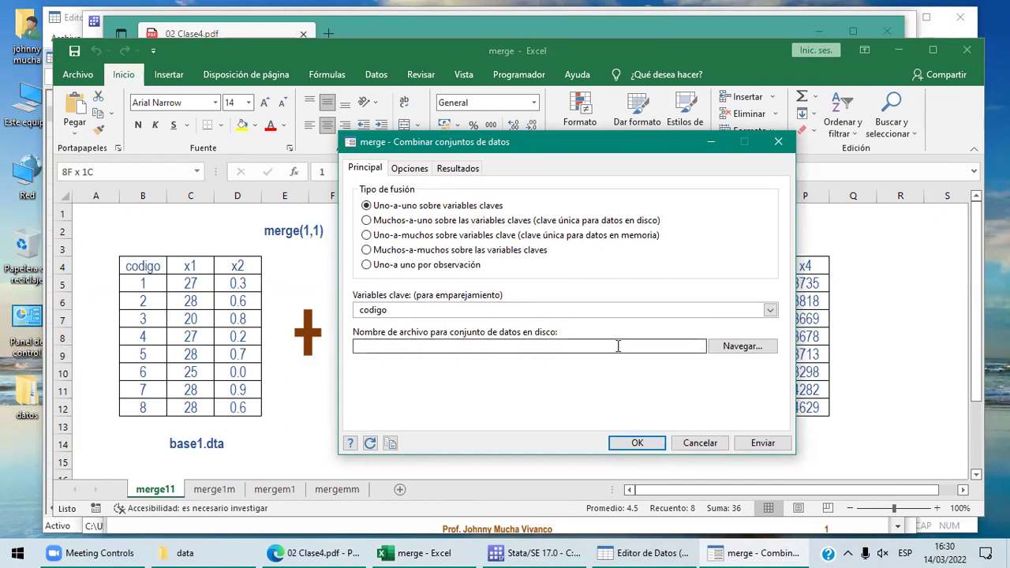
# Enter base12 from the data folder as the dataset on disk and try to run the one-to-one merge
pyautogui.click(742, 347)
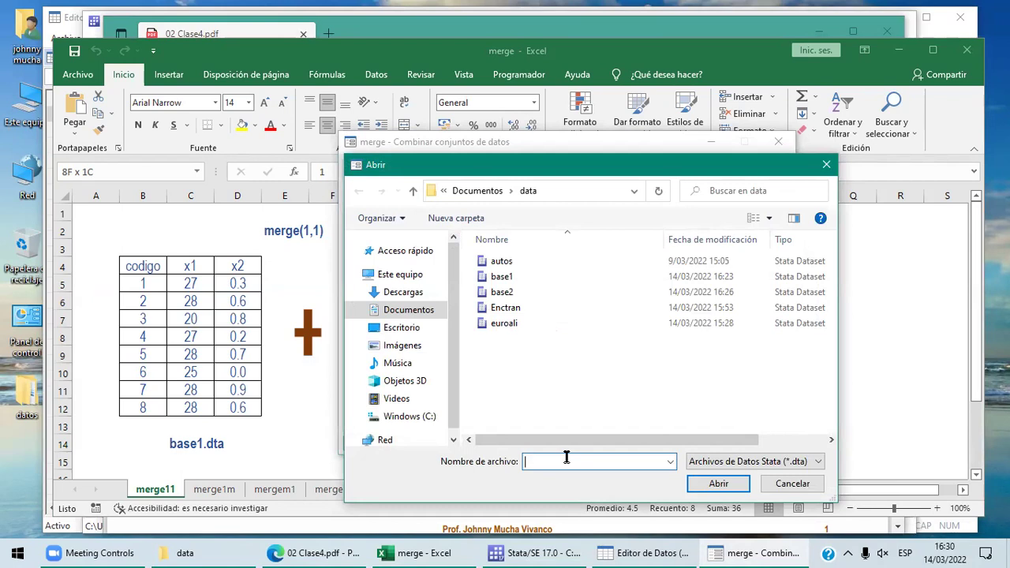
pyautogui.write('base')
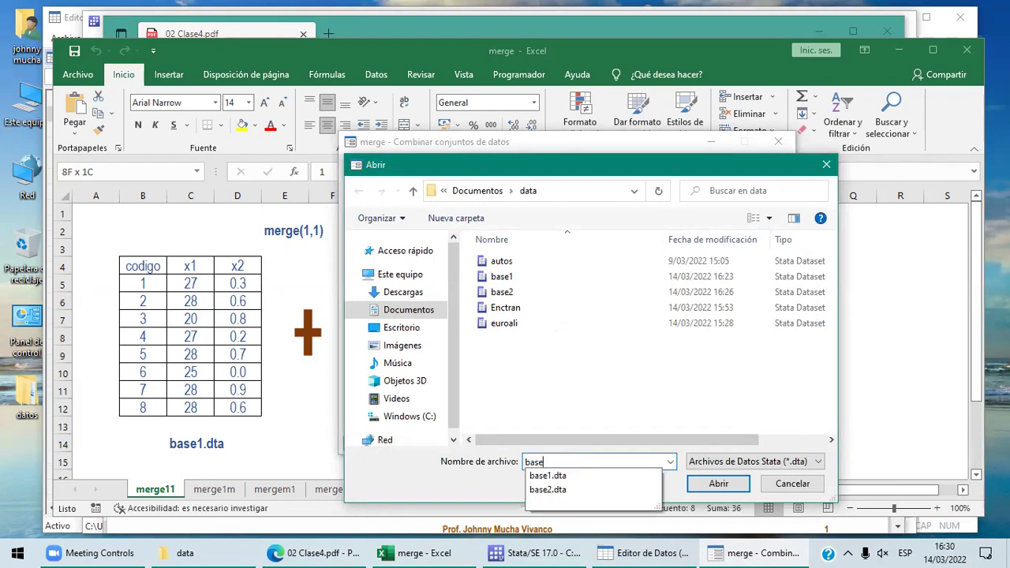
pyautogui.write('12')
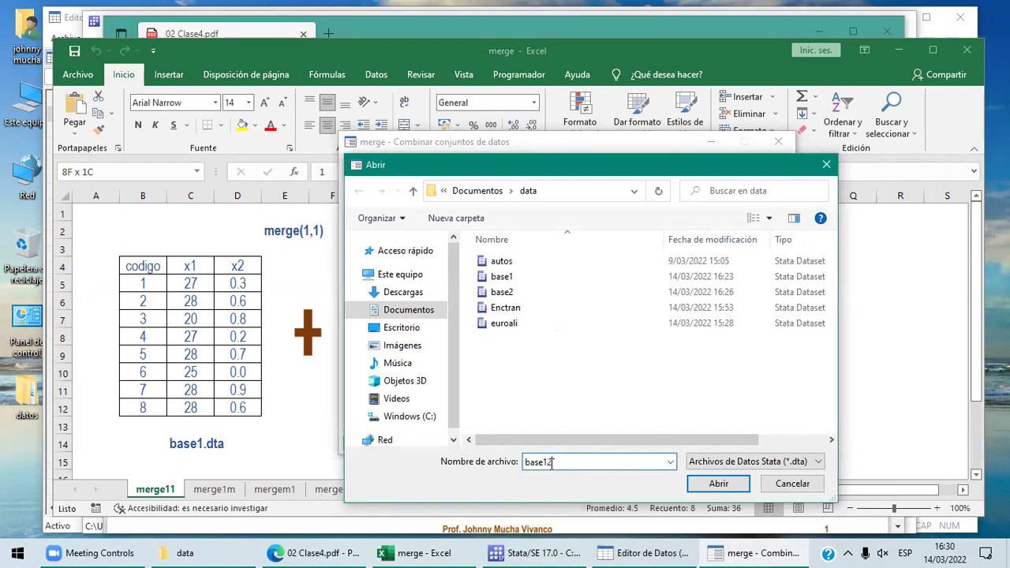
pyautogui.click(701, 484)
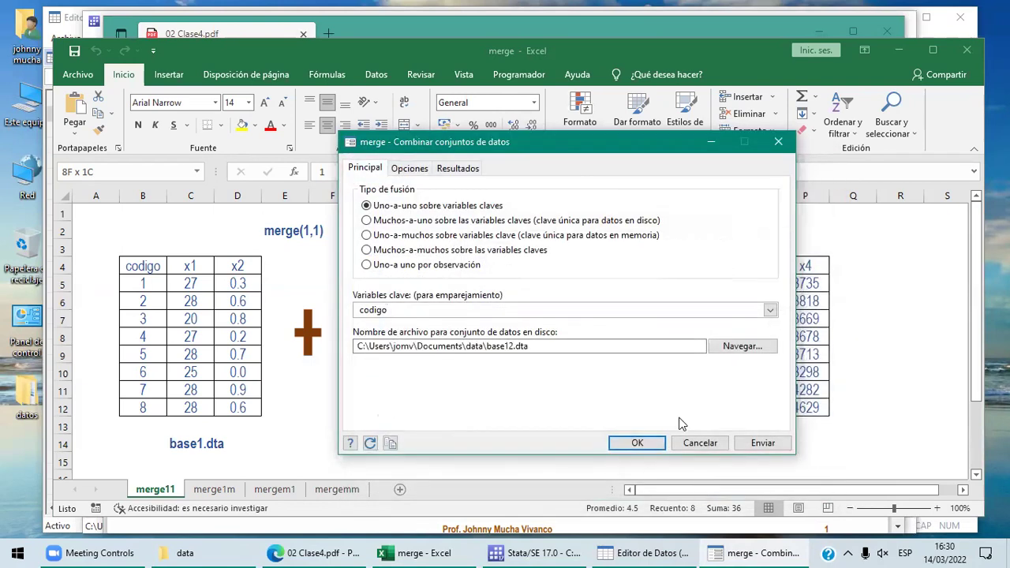
pyautogui.click(637, 443)
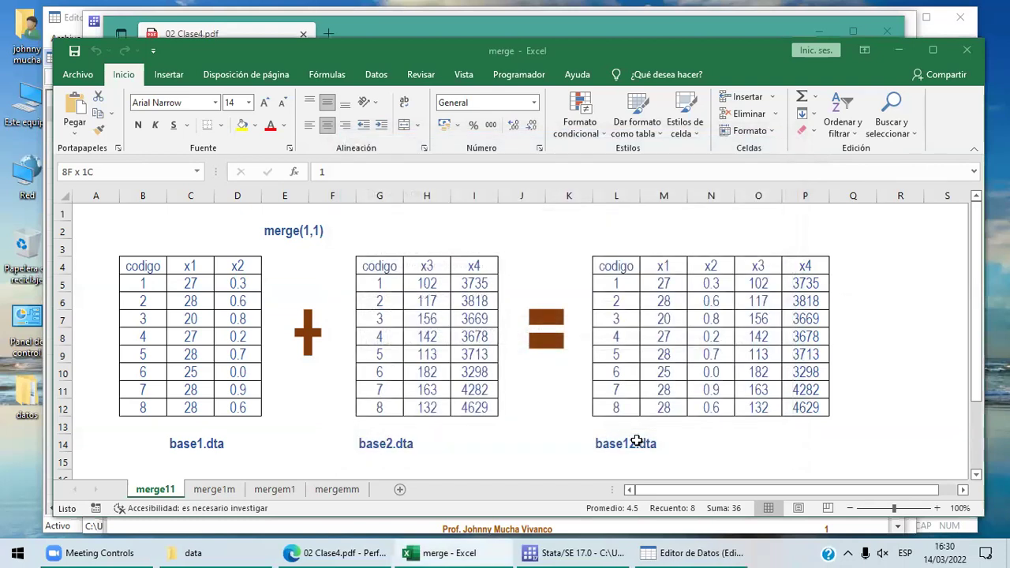
# Compare base2's codigo column in the workbook with base1 in the Data Editor and check the merge output in Stata's main window
pyautogui.moveTo(379, 284); pyautogui.dragTo(380, 407)
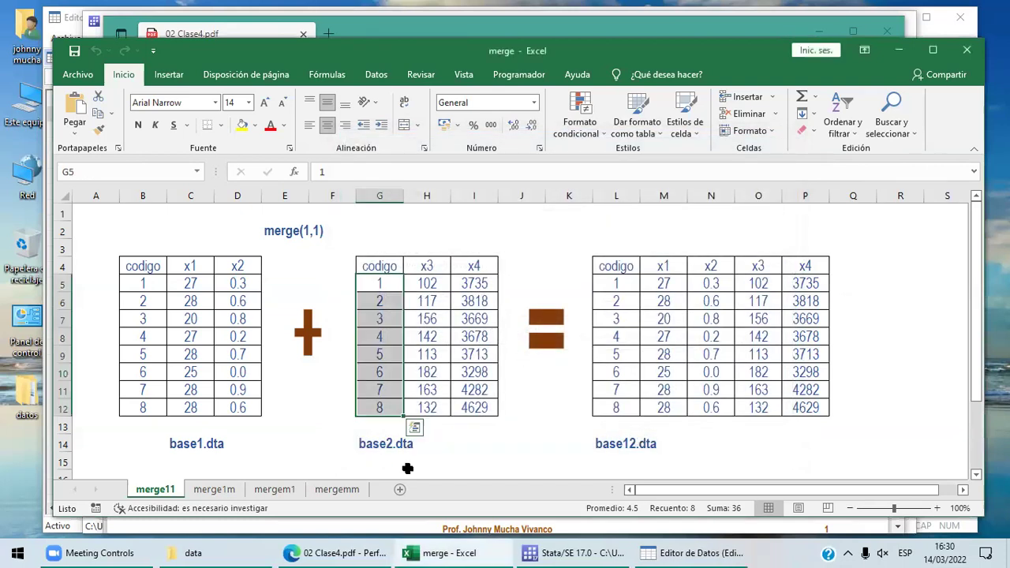
pyautogui.click(678, 553)
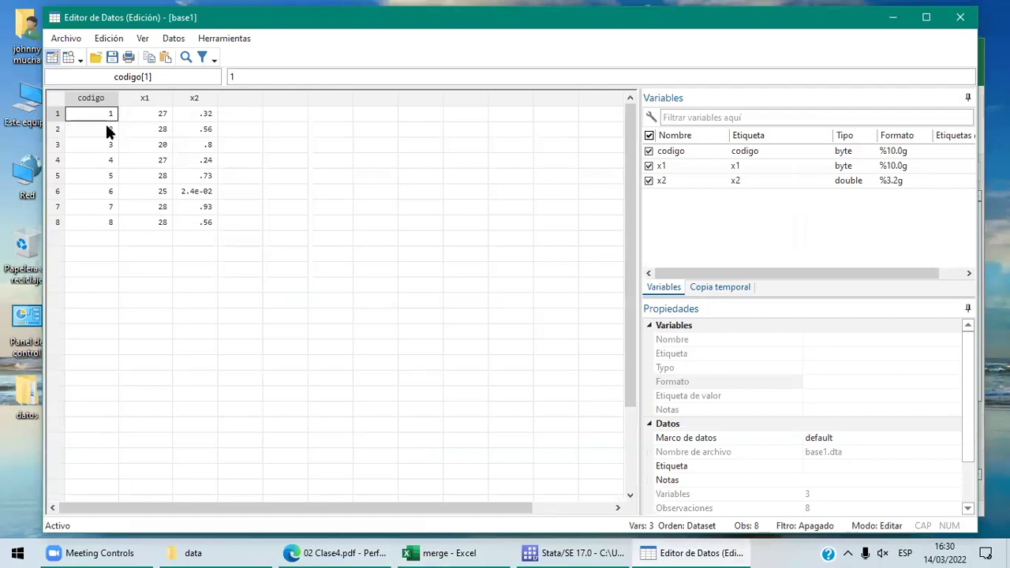
pyautogui.click(527, 553)
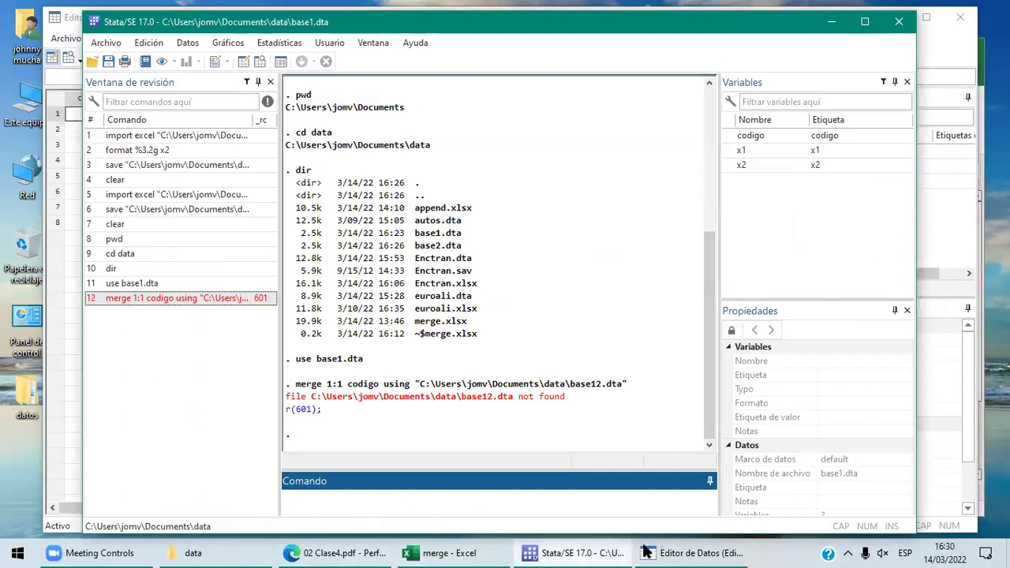
pyautogui.click(677, 553)
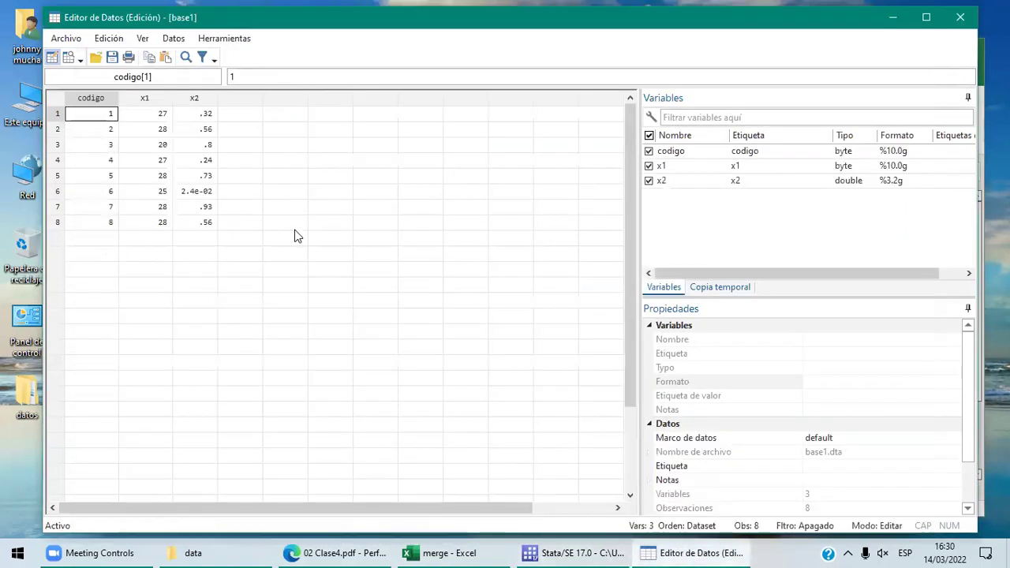
pyautogui.click(66, 38)
pyautogui.click(240, 238)
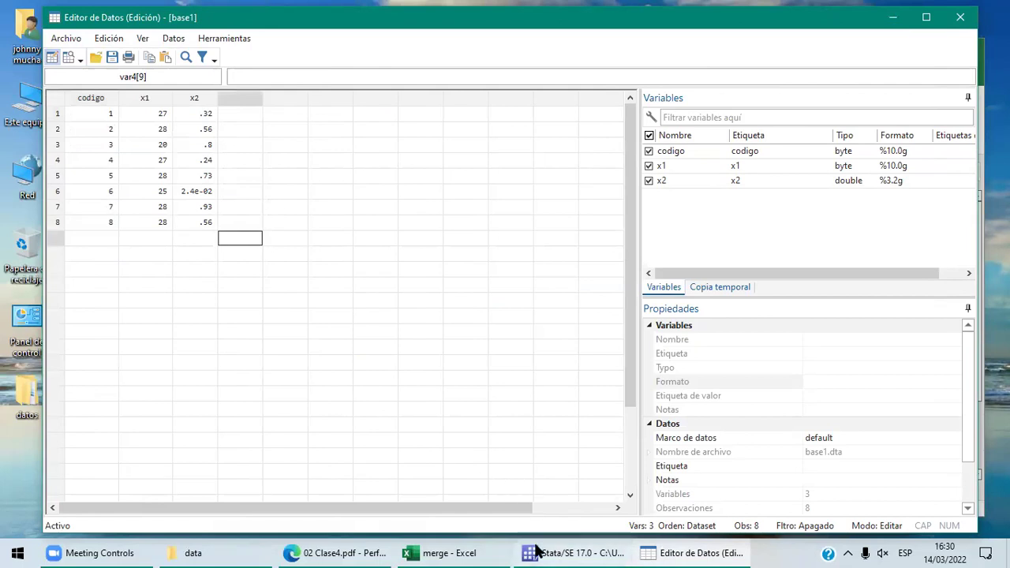
pyautogui.click(626, 550)
pyautogui.click(552, 490)
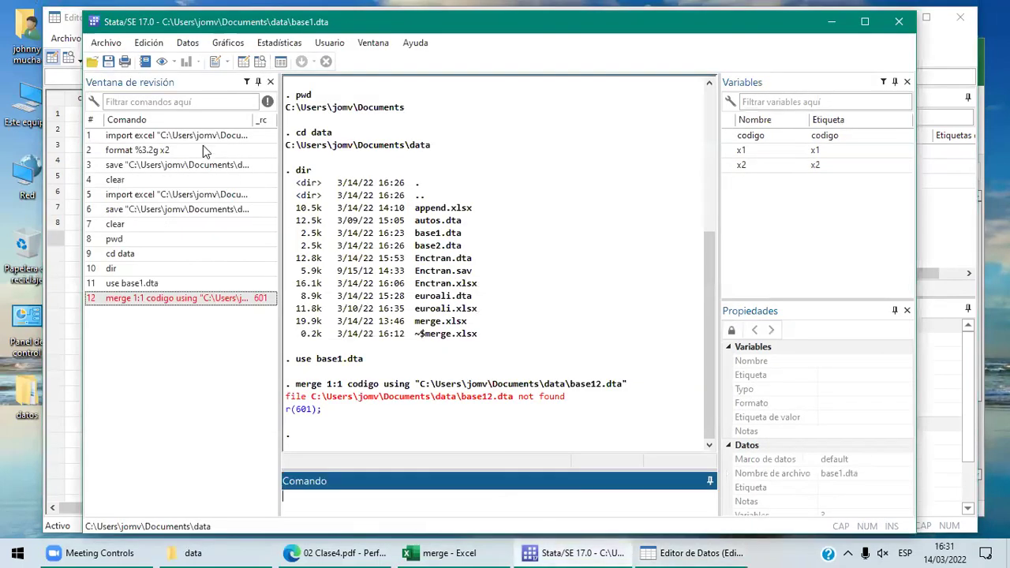
# Reopen the merge dialog, empty the file name of the dataset on disk, try to run the merge and view the merge options
pyautogui.click(106, 43)
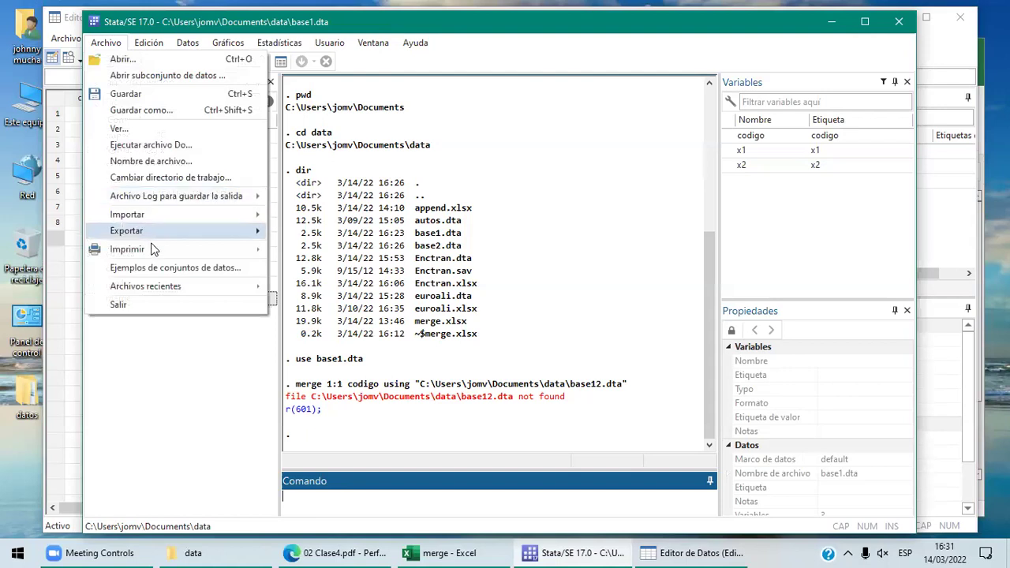
pyautogui.moveTo(198, 196)
pyautogui.press('Right')
pyautogui.press('Right')
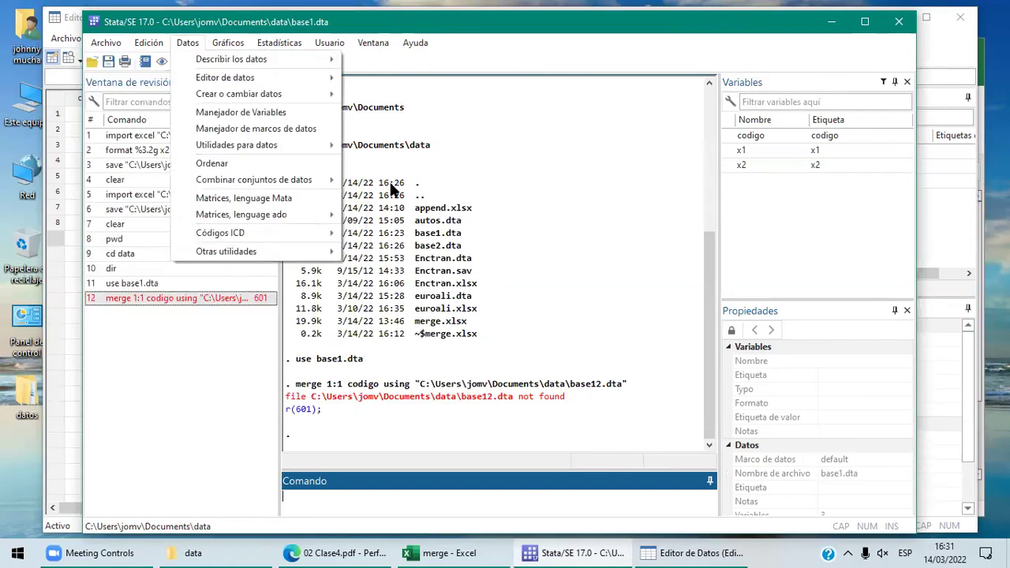
pyautogui.moveTo(328, 180)
pyautogui.click(399, 183)
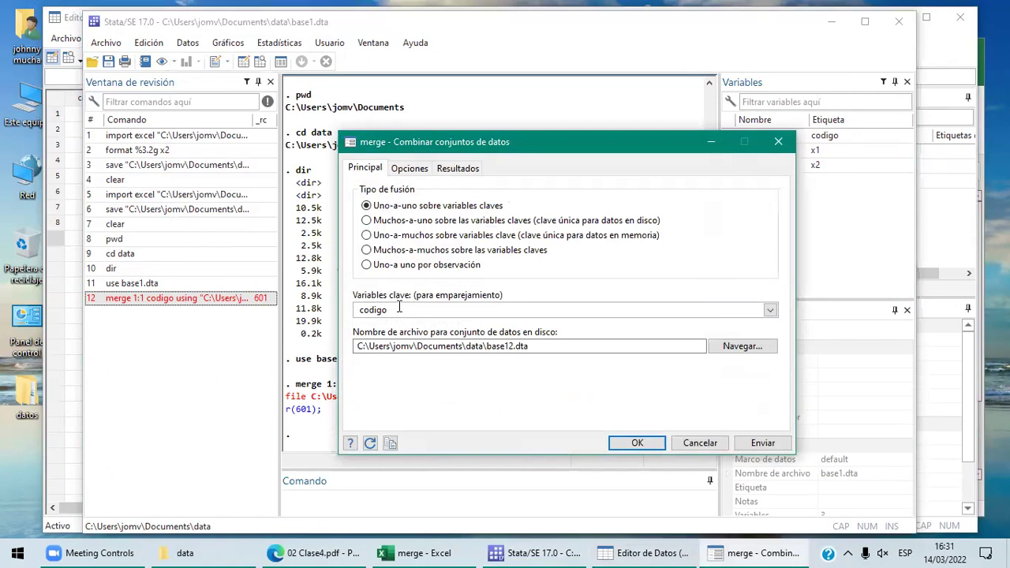
pyautogui.click(531, 346)
pyautogui.press('BackSpace')
pyautogui.press('BackSpace')
pyautogui.press('BackSpace')
pyautogui.press('BackSpace')
pyautogui.press('BackSpace')
pyautogui.press('BackSpace')
pyautogui.press('BackSpace')
pyautogui.press('BackSpace')
pyautogui.press('BackSpace')
pyautogui.press('BackSpace')
pyautogui.press('BackSpace')
pyautogui.press('BackSpace')
pyautogui.press('BackSpace')
pyautogui.press('BackSpace')
pyautogui.press('BackSpace')
pyautogui.press('BackSpace')
pyautogui.press('BackSpace')
pyautogui.press('BackSpace')
pyautogui.press('BackSpace')
pyautogui.press('BackSpace')
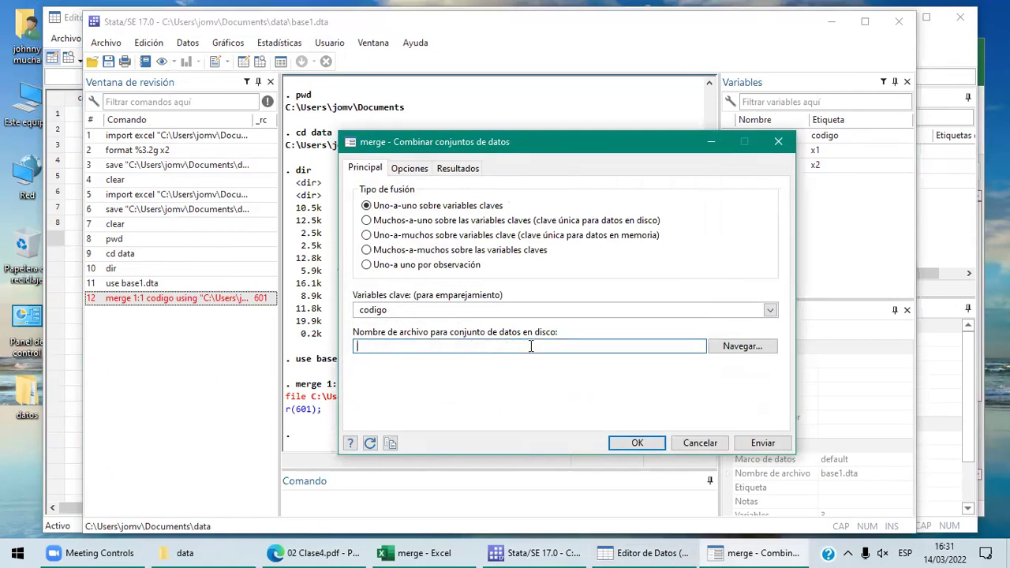
pyautogui.click(641, 445)
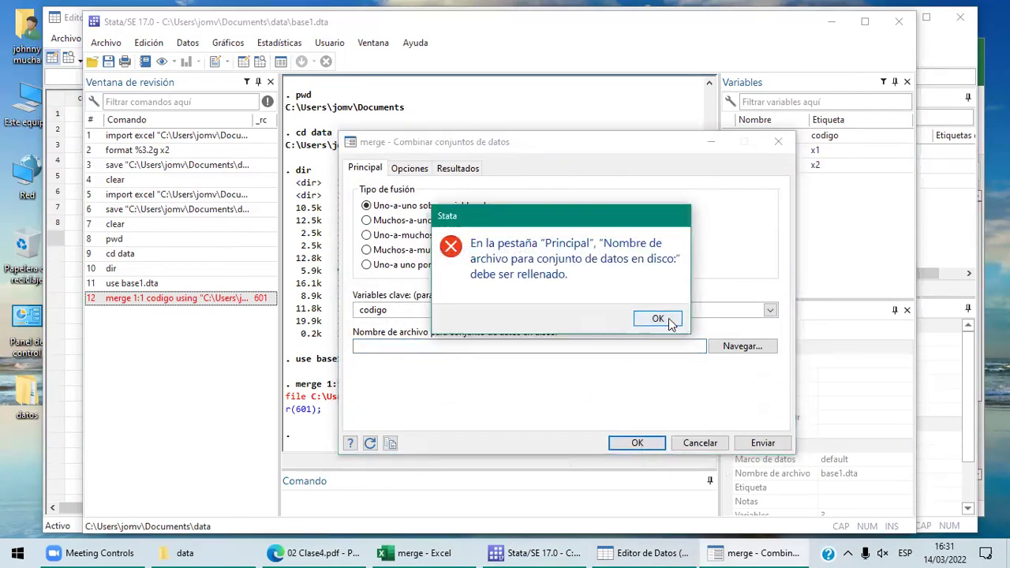
pyautogui.click(658, 318)
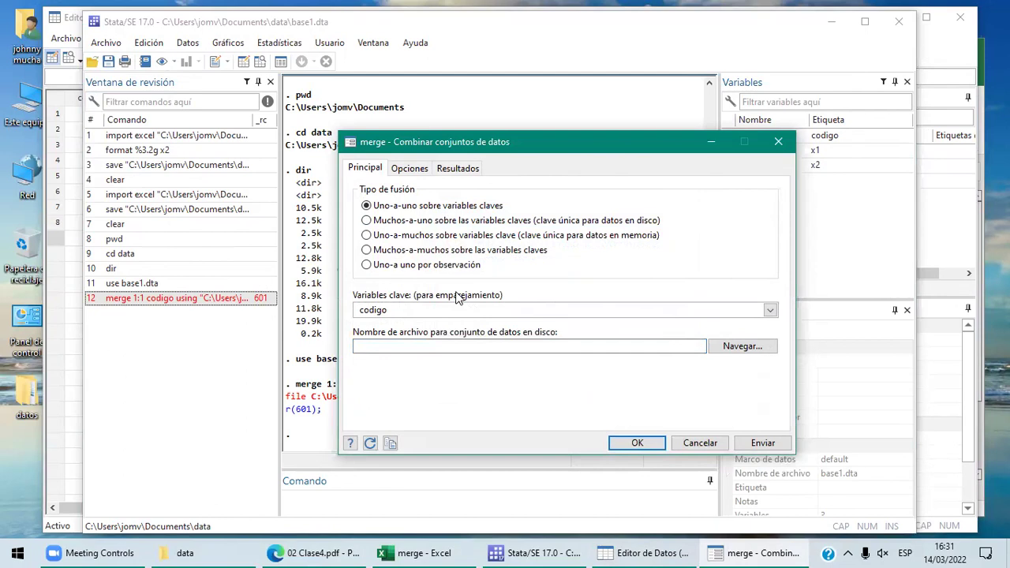
pyautogui.click(410, 169)
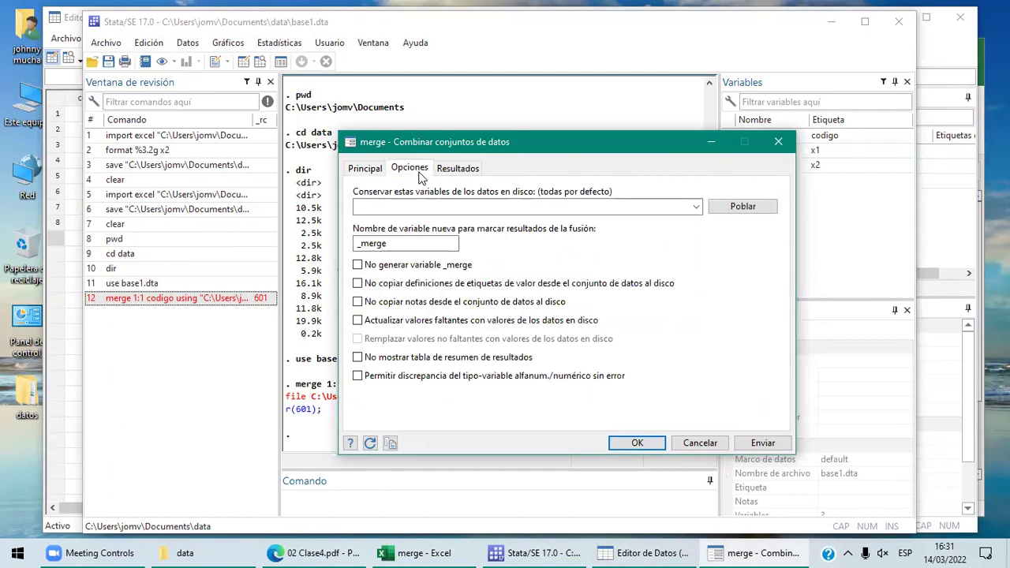
# Empty the loaded dataset from memory with the clear command
pyautogui.click(367, 508)
pyautogui.write('clear')
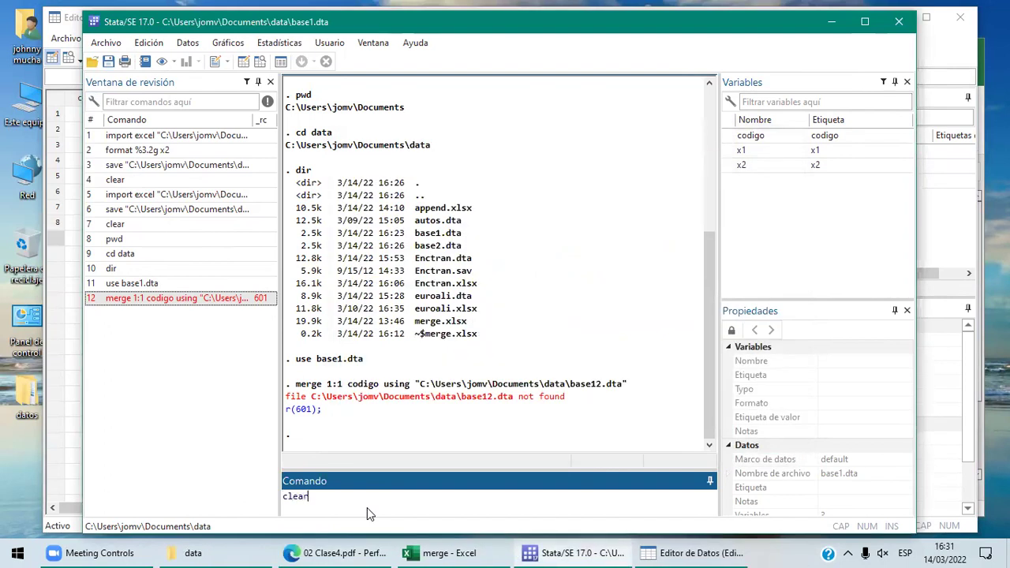
pyautogui.press('Return')
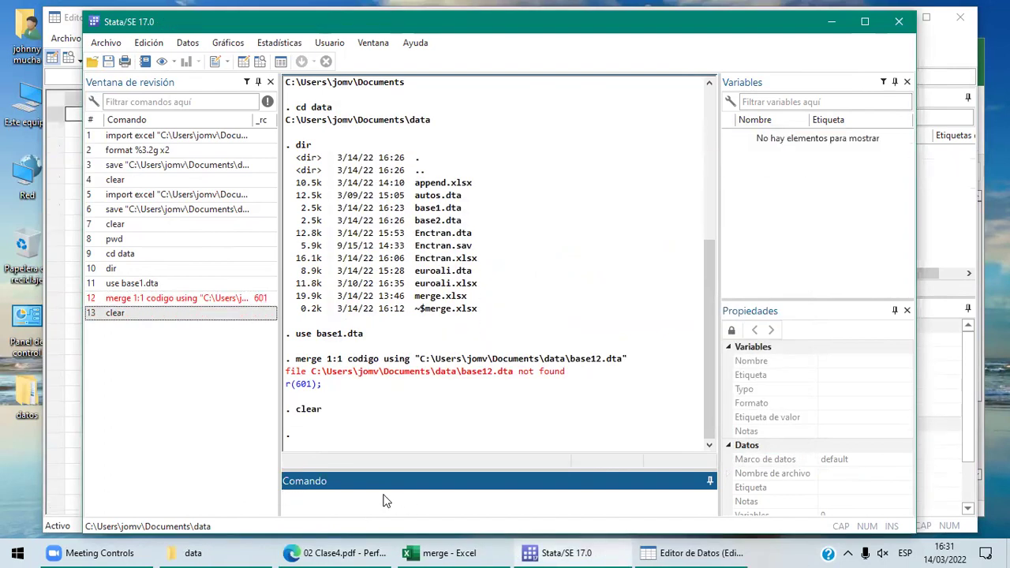
# Load the base1.dta dataset into memory with the use command
pyautogui.write('use base')
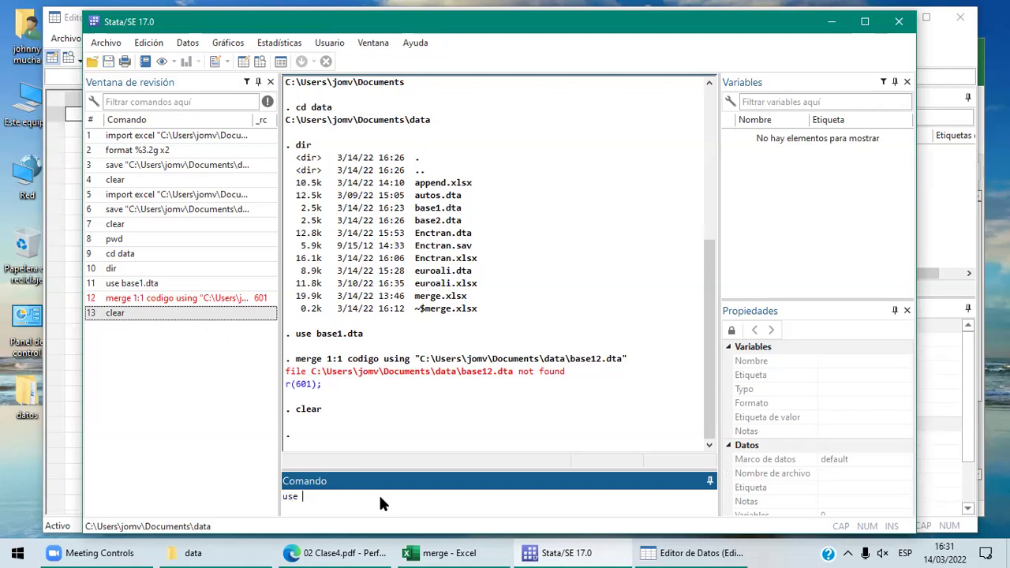
pyautogui.write('1')
pyautogui.press('Return')
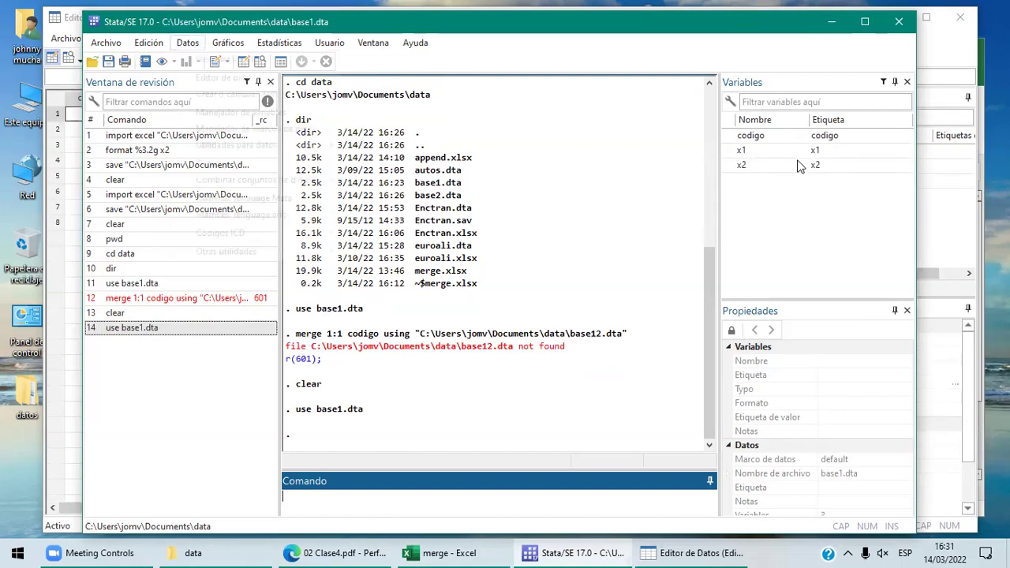
# Open the dialog for merging two datasets, clear the key variable and choose codigo again for the one-to-one merge
pyautogui.click(188, 43)
pyautogui.moveTo(254, 180)
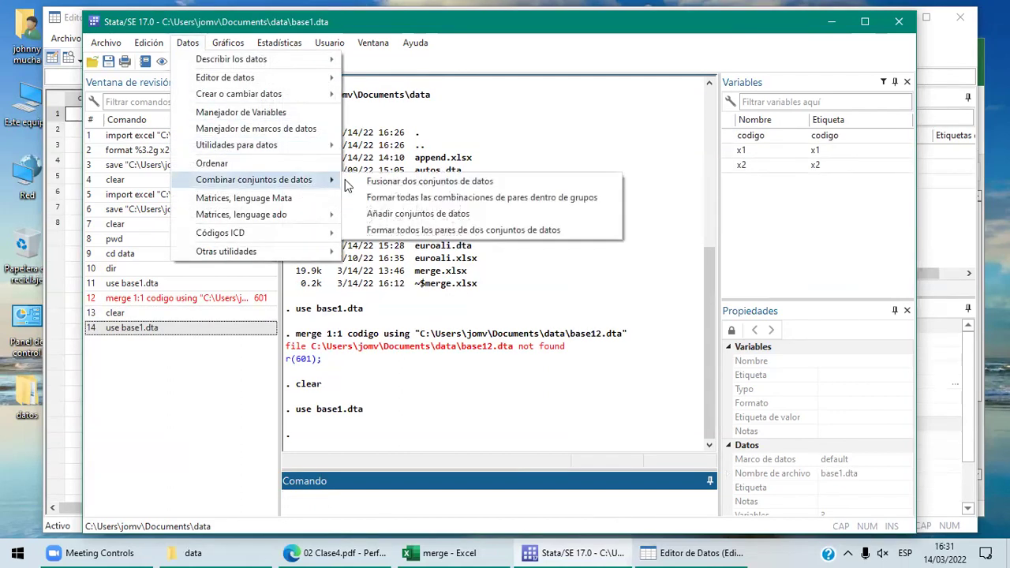
pyautogui.click(386, 183)
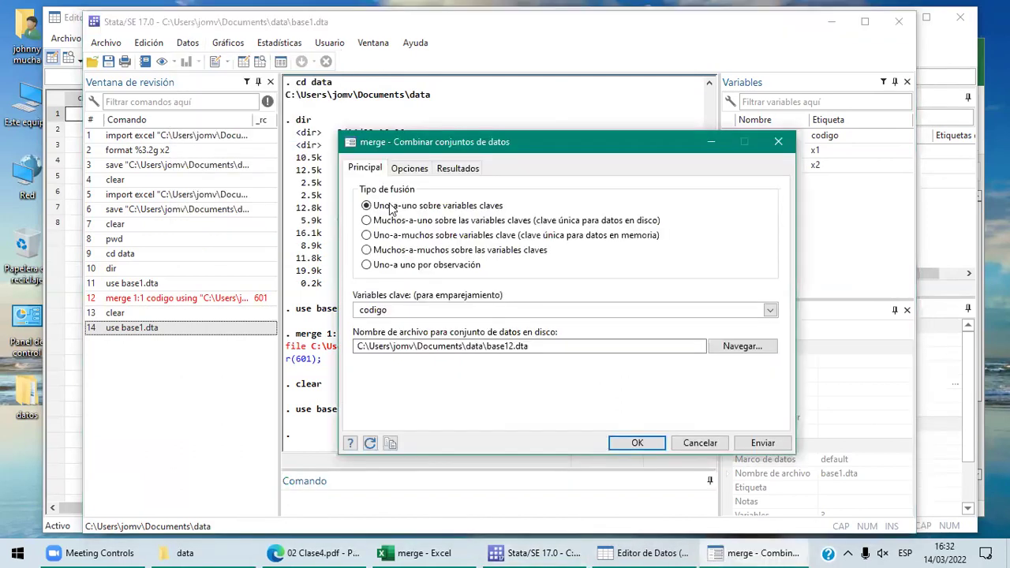
pyautogui.click(770, 311)
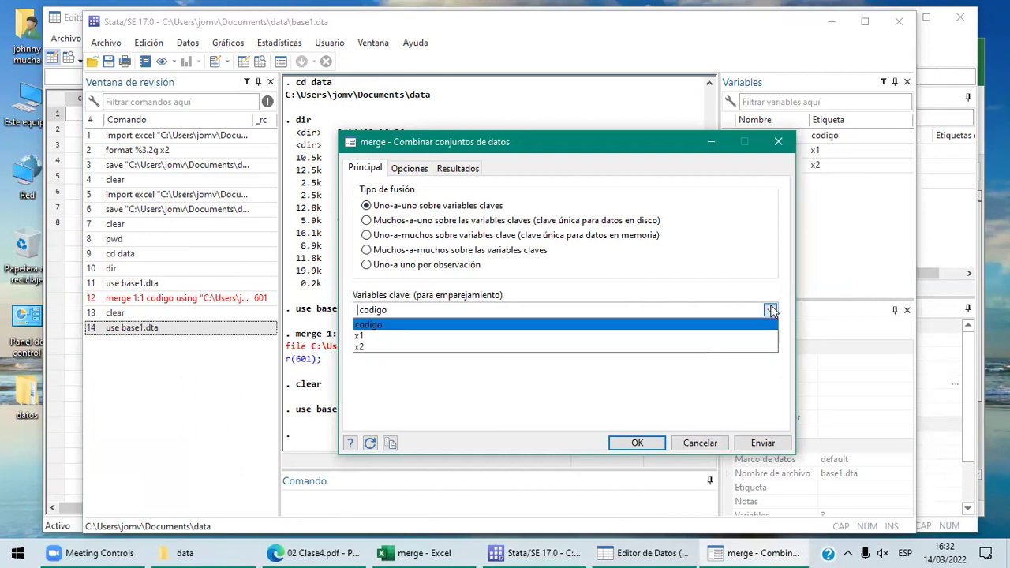
pyautogui.click(621, 325)
pyautogui.click(450, 310)
pyautogui.press('BackSpace')
pyautogui.press('BackSpace')
pyautogui.press('BackSpace')
pyautogui.press('BackSpace')
pyautogui.press('BackSpace')
pyautogui.press('BackSpace')
pyautogui.press('BackSpace')
pyautogui.press('BackSpace')
pyautogui.press('BackSpace')
pyautogui.press('BackSpace')
pyautogui.press('BackSpace')
pyautogui.press('BackSpace')
pyautogui.press('BackSpace')
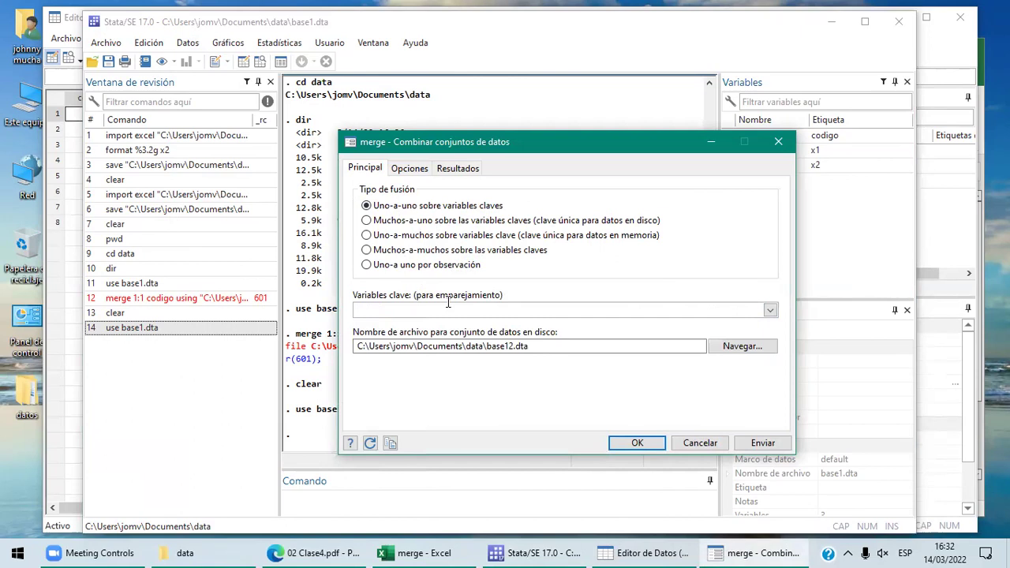
pyautogui.click(771, 310)
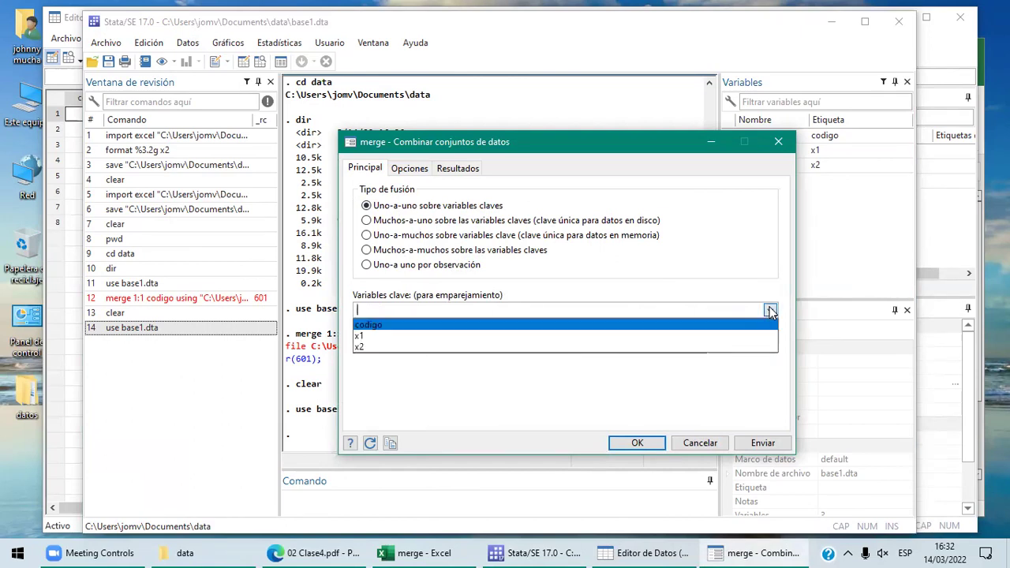
pyautogui.click(414, 330)
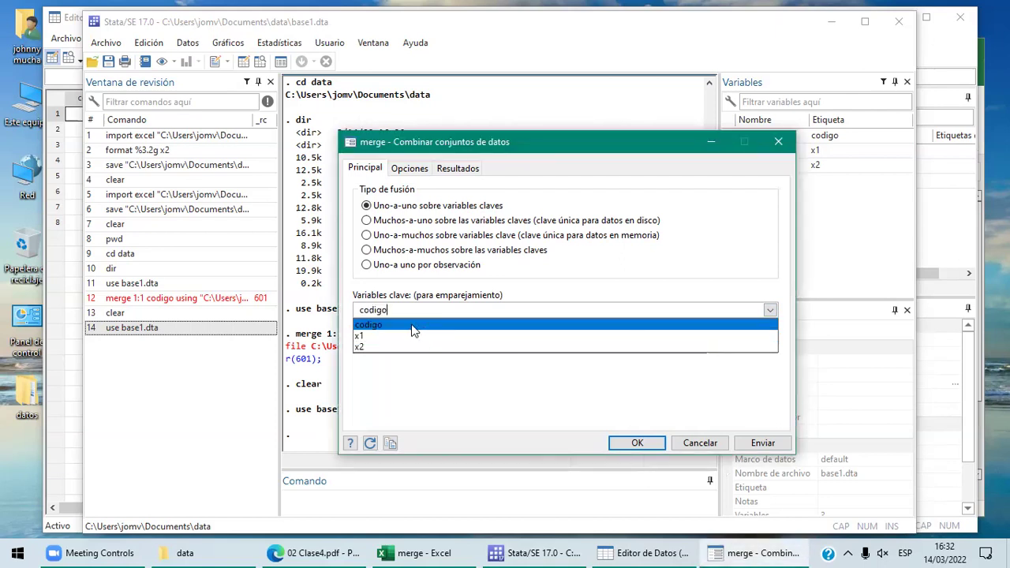
pyautogui.click(430, 384)
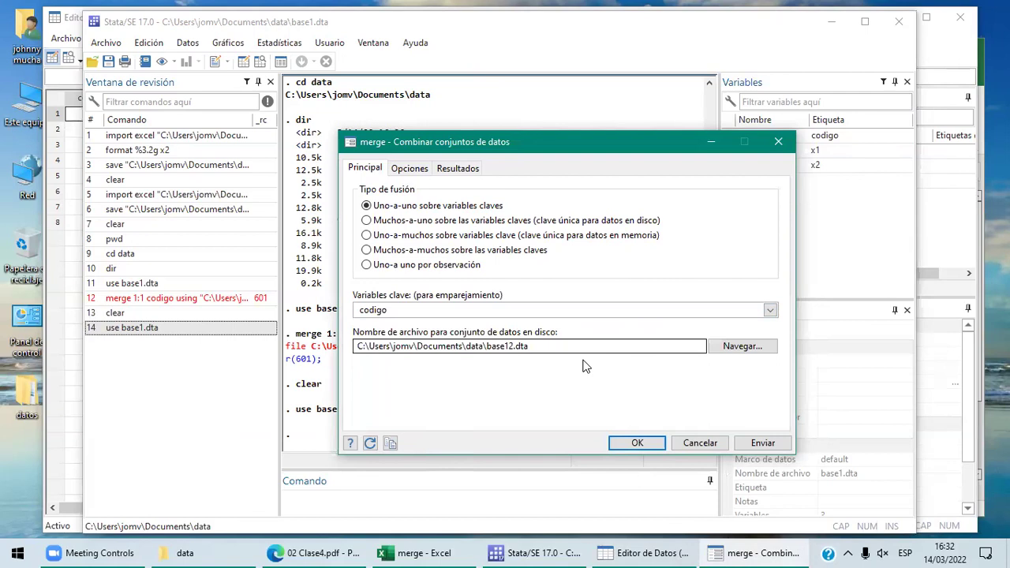
# Empty the file name of the dataset on disk, try to submit the merge and view the merge results options
pyautogui.click(552, 346)
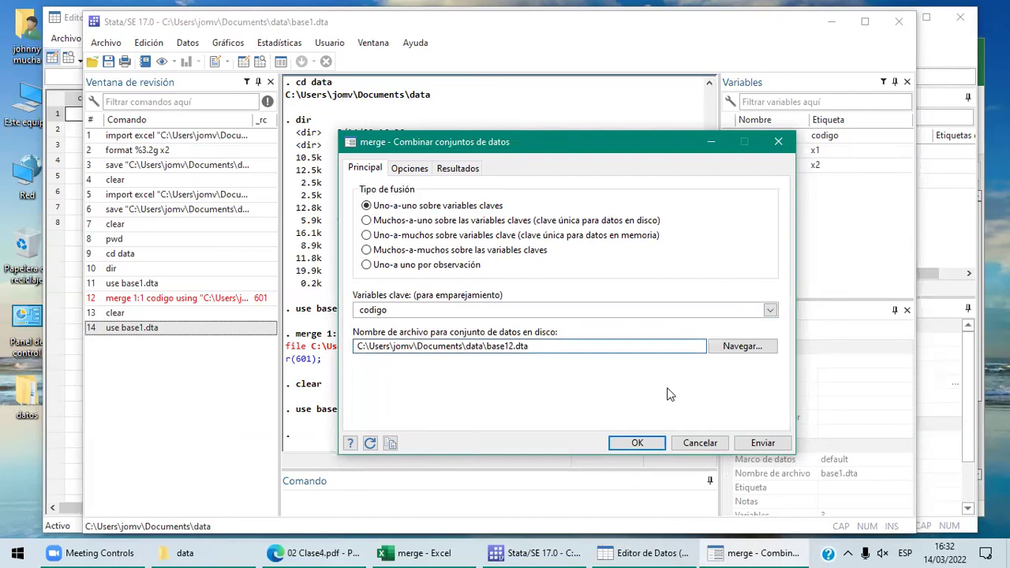
pyautogui.press('BackSpace')
pyautogui.press('BackSpace')
pyautogui.press('BackSpace')
pyautogui.press('BackSpace')
pyautogui.press('BackSpace')
pyautogui.press('BackSpace')
pyautogui.press('BackSpace')
pyautogui.press('BackSpace')
pyautogui.press('BackSpace')
pyautogui.press('BackSpace')
pyautogui.press('BackSpace')
pyautogui.press('BackSpace')
pyautogui.press('BackSpace')
pyautogui.press('BackSpace')
pyautogui.press('BackSpace')
pyautogui.press('BackSpace')
pyautogui.press('BackSpace')
pyautogui.press('BackSpace')
pyautogui.press('BackSpace')
pyautogui.press('BackSpace')
pyautogui.click(779, 444)
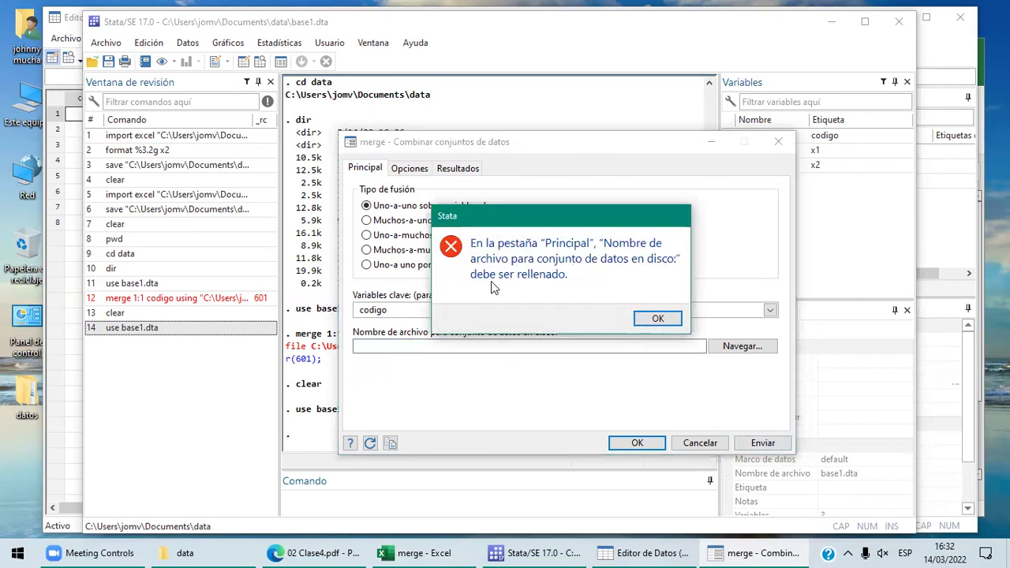
pyautogui.click(658, 320)
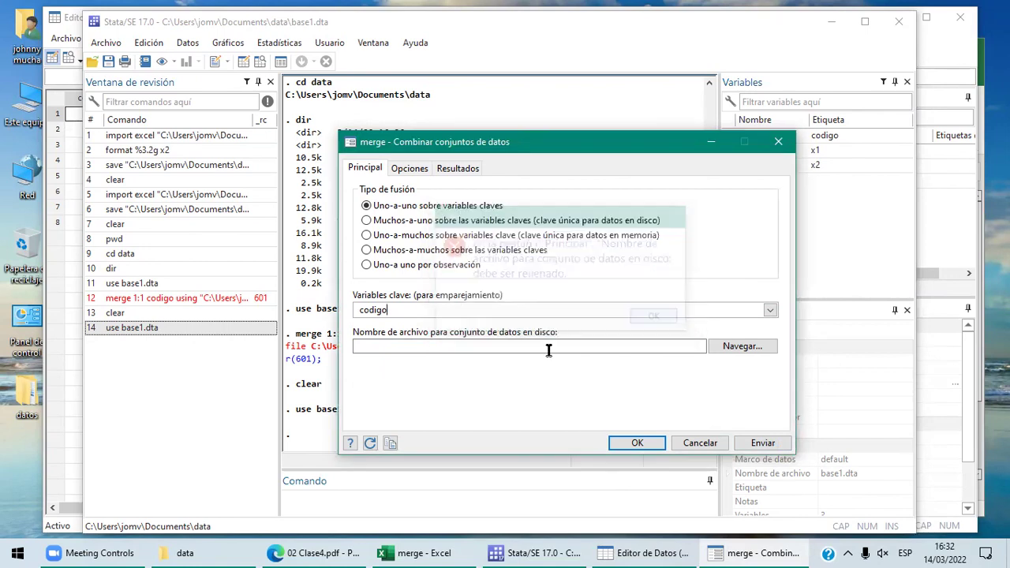
pyautogui.click(452, 347)
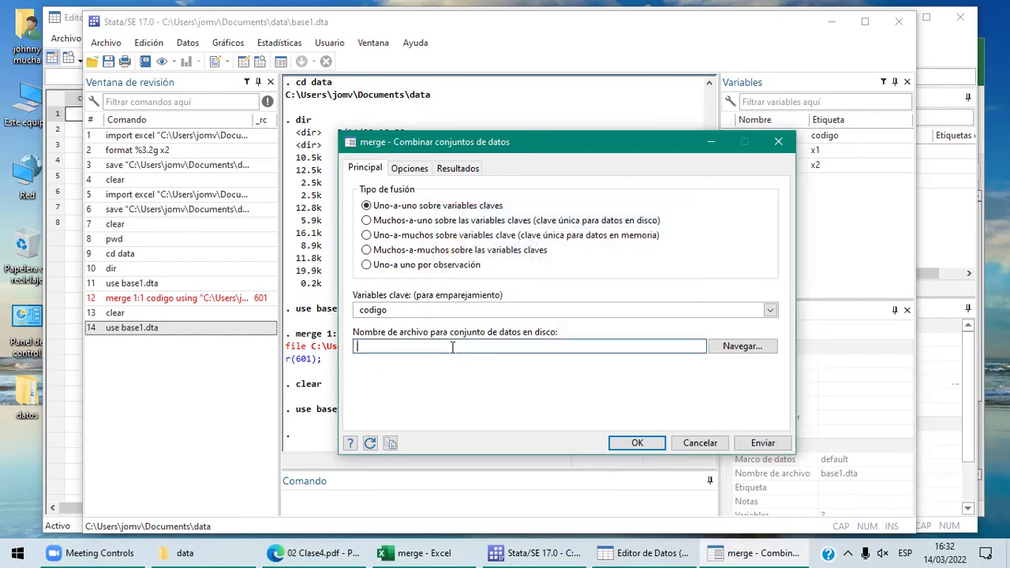
pyautogui.click(466, 169)
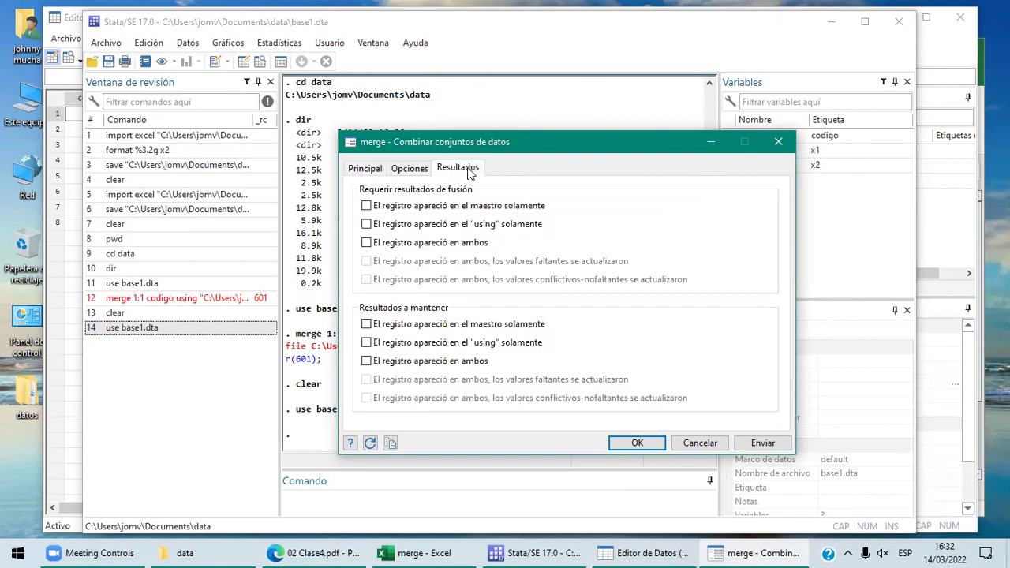
pyautogui.click(373, 169)
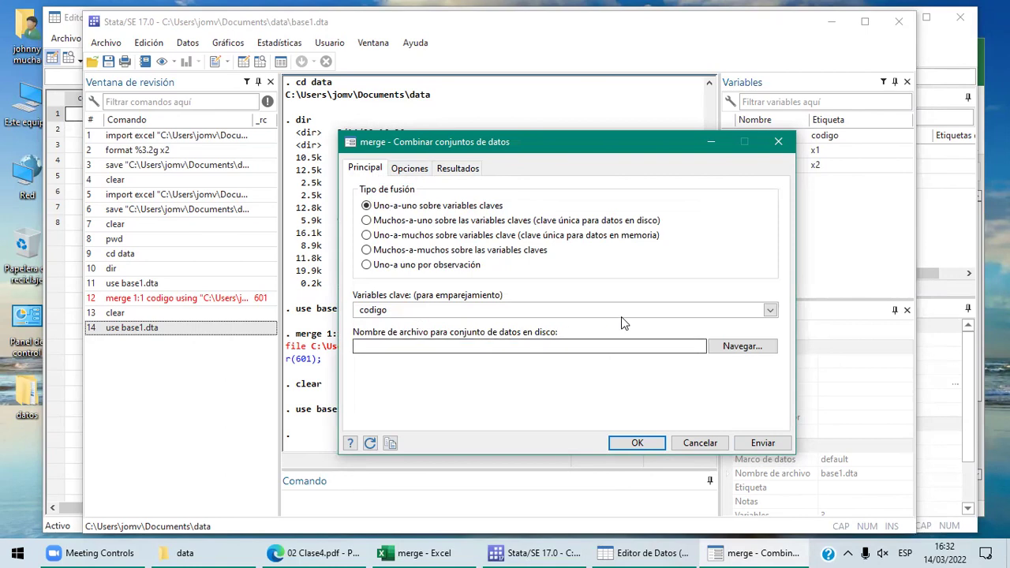
# Choose base2 from the data folder as the dataset on disk and run the one-to-one merge on codigo
pyautogui.click(737, 351)
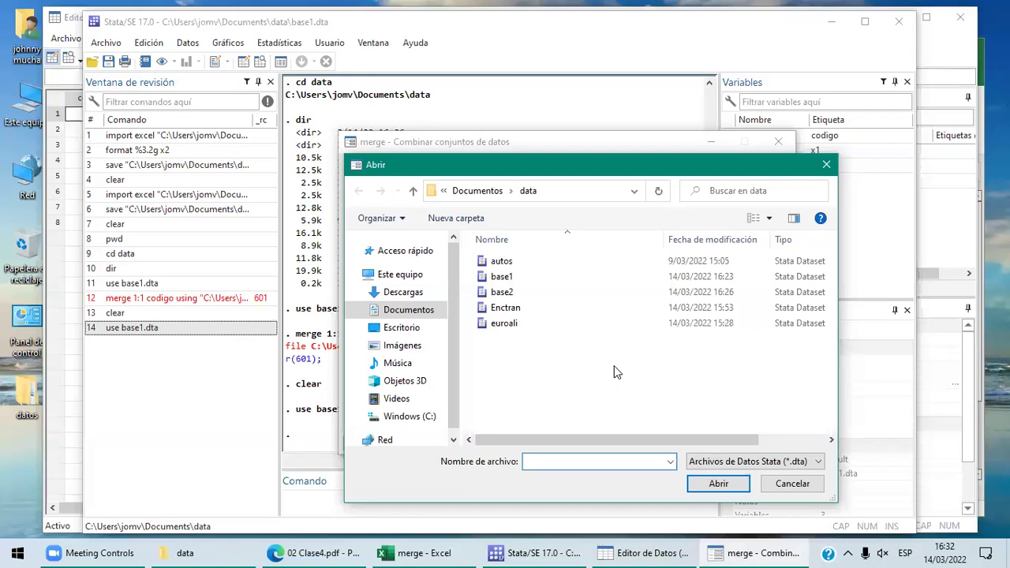
pyautogui.click(523, 292)
pyautogui.press('Return')
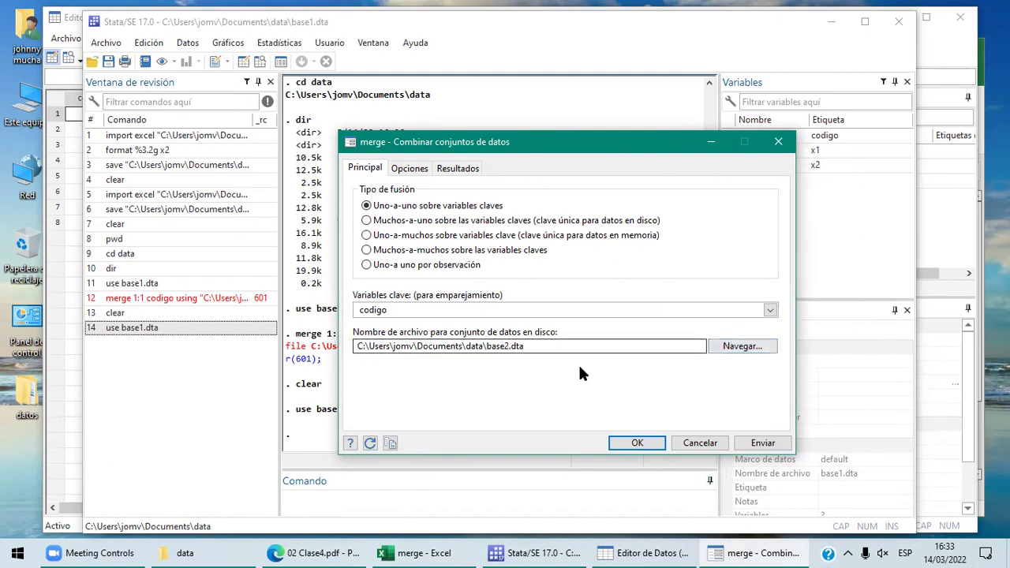
pyautogui.click(637, 444)
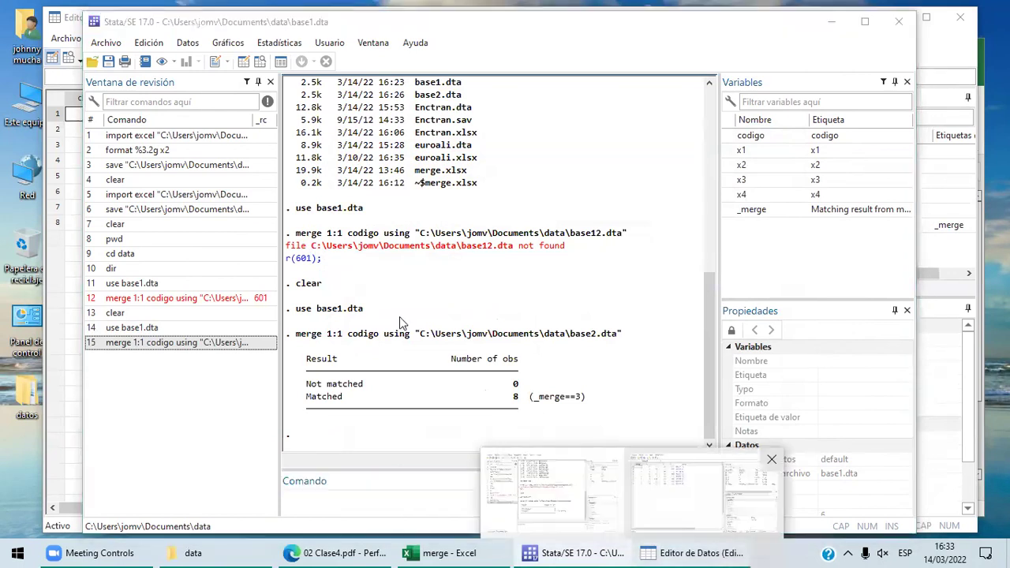
# Examine the codigo, x3, x4 and _merge columns of the merged dataset in the Data Editor
pyautogui.click(75, 114)
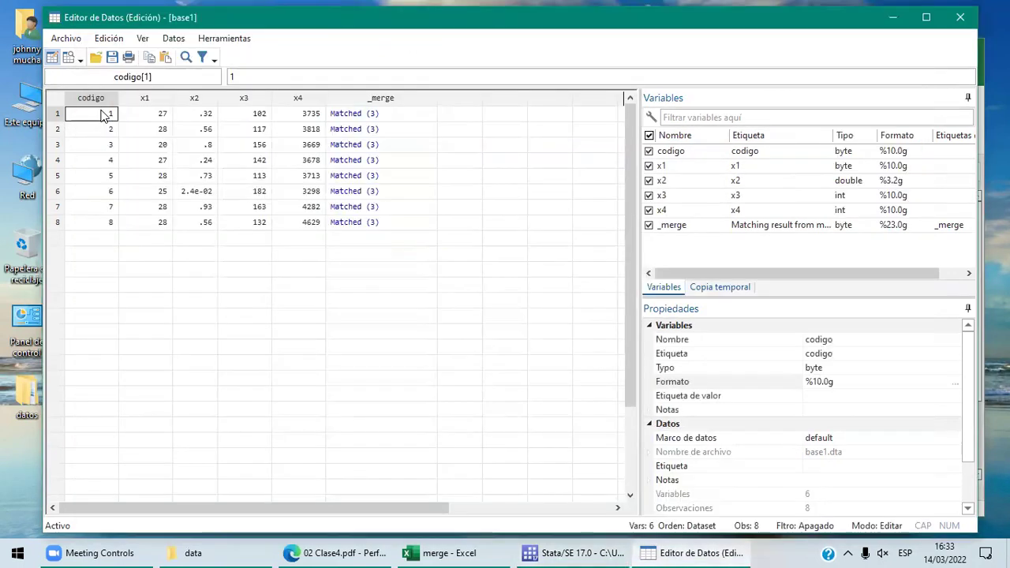
pyautogui.hotkey('shift', 'Down')
pyautogui.hotkey('shift', 'Down')
pyautogui.hotkey('shift', 'Down')
pyautogui.hotkey('shift', 'Down')
pyautogui.hotkey('shift', 'Down')
pyautogui.hotkey('shift', 'Down')
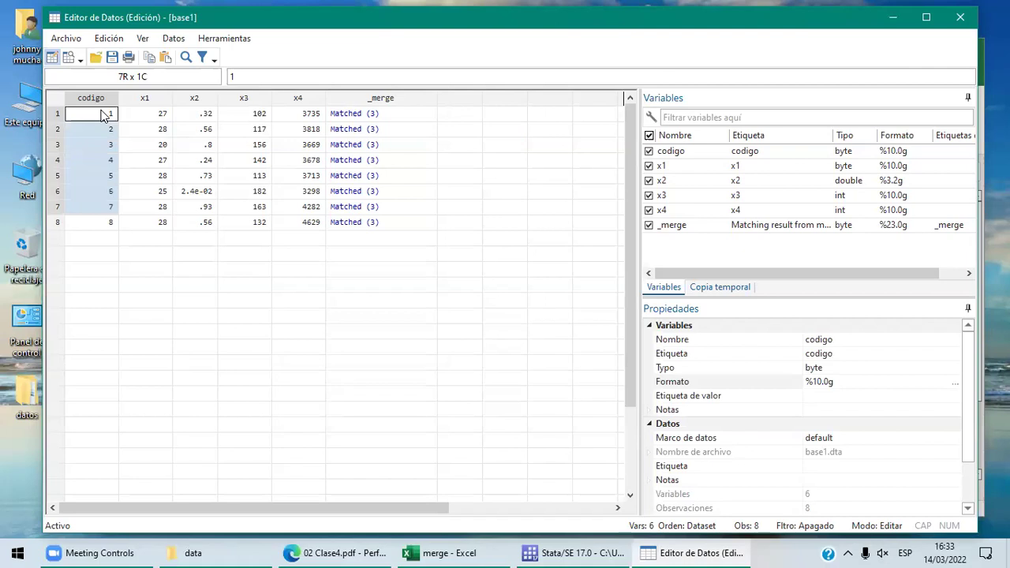
pyautogui.hotkey('shift', 'Down')
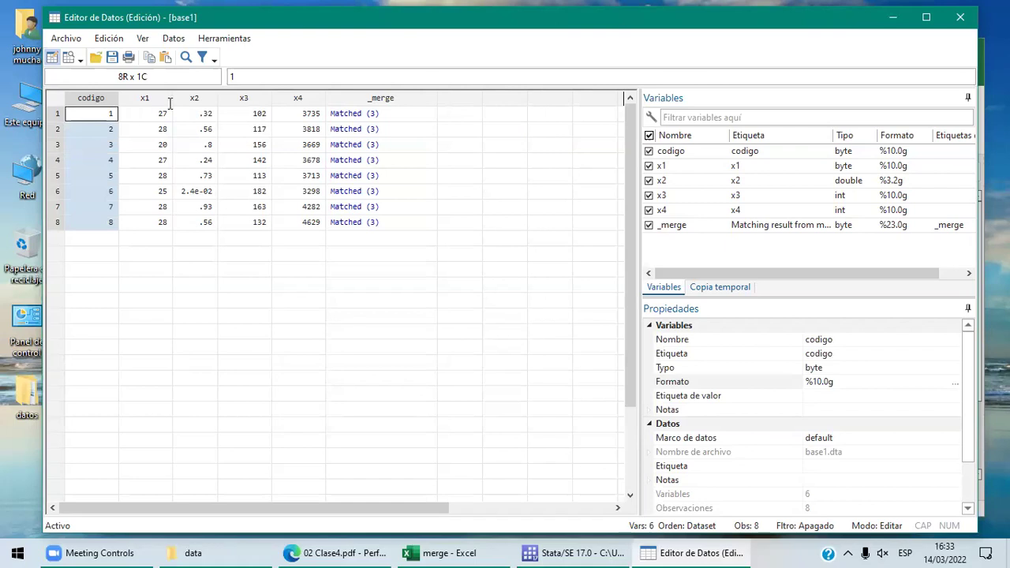
pyautogui.moveTo(244, 97); pyautogui.dragTo(298, 98)
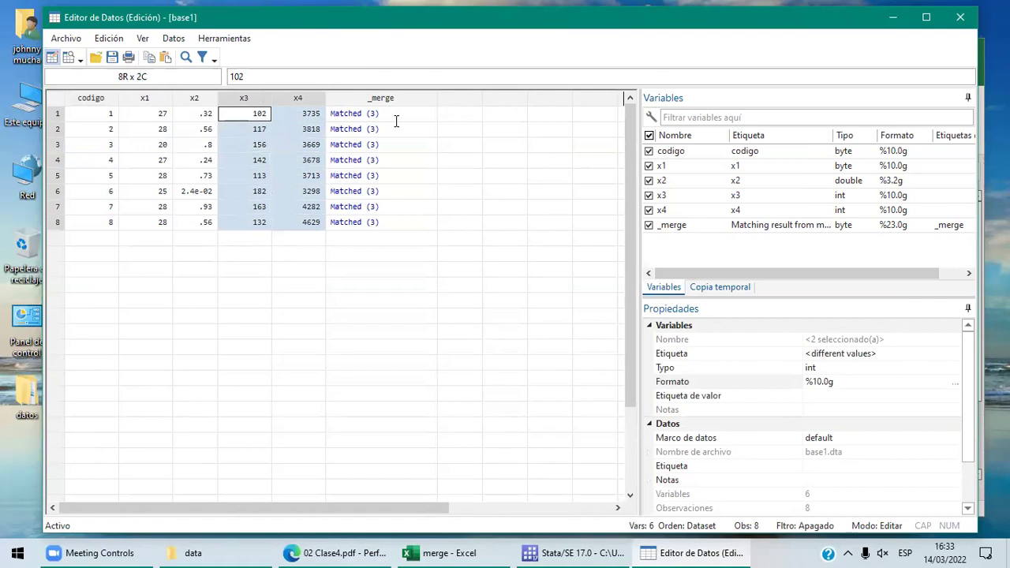
pyautogui.click(356, 98)
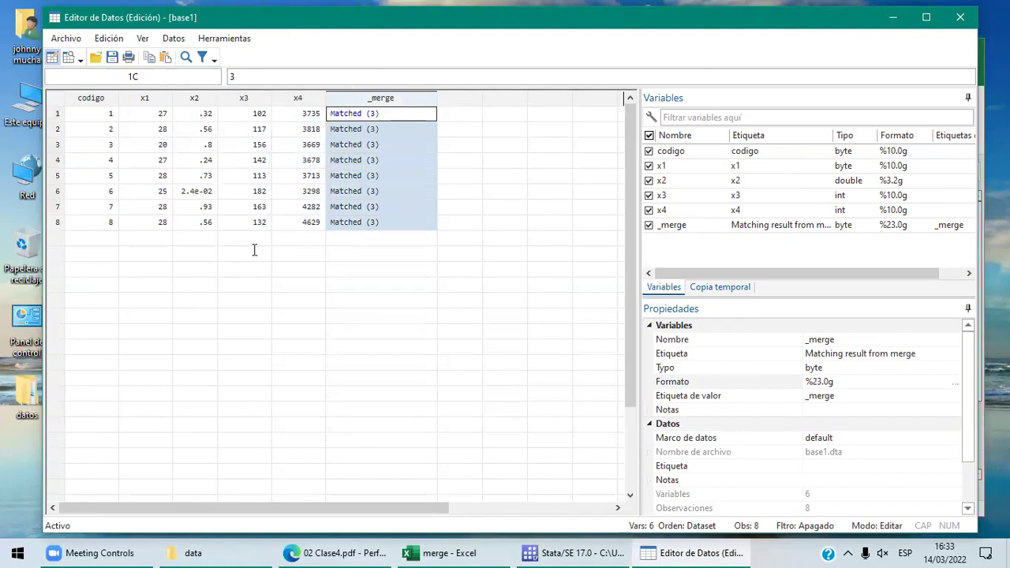
# Save the merged dataset under the name base12 as Stata data in the data folder
pyautogui.click(67, 39)
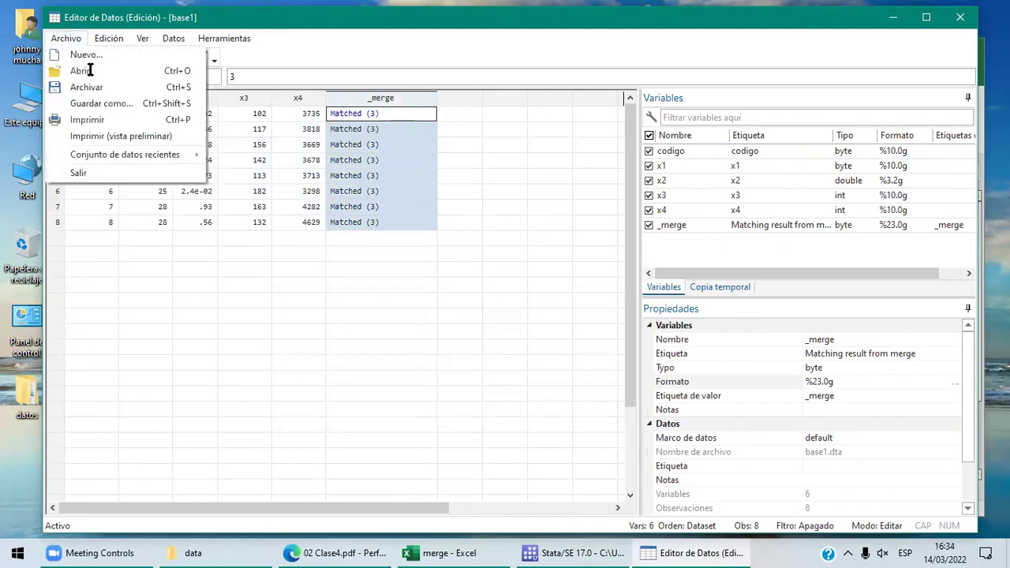
pyautogui.click(116, 104)
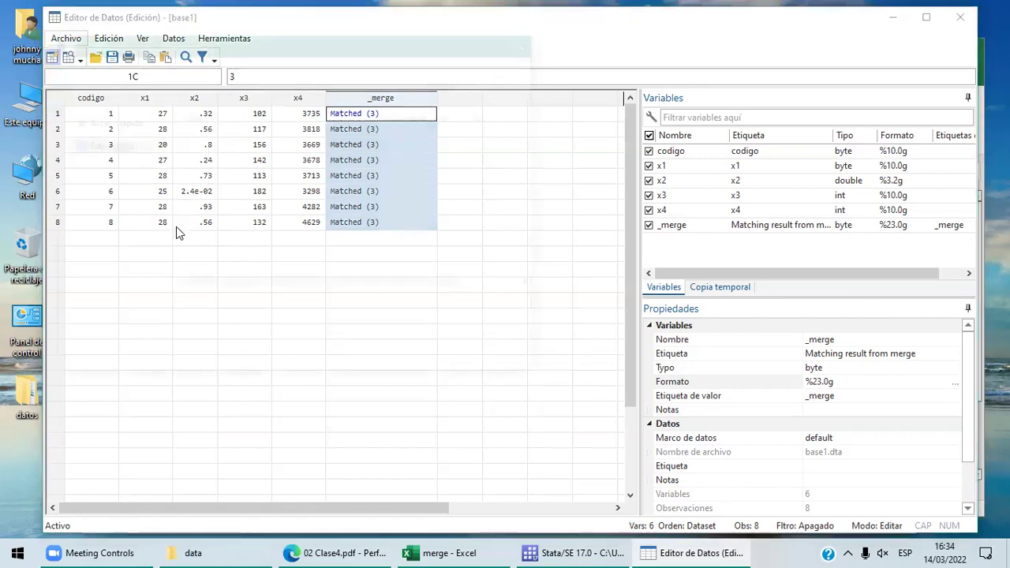
pyautogui.click(190, 308)
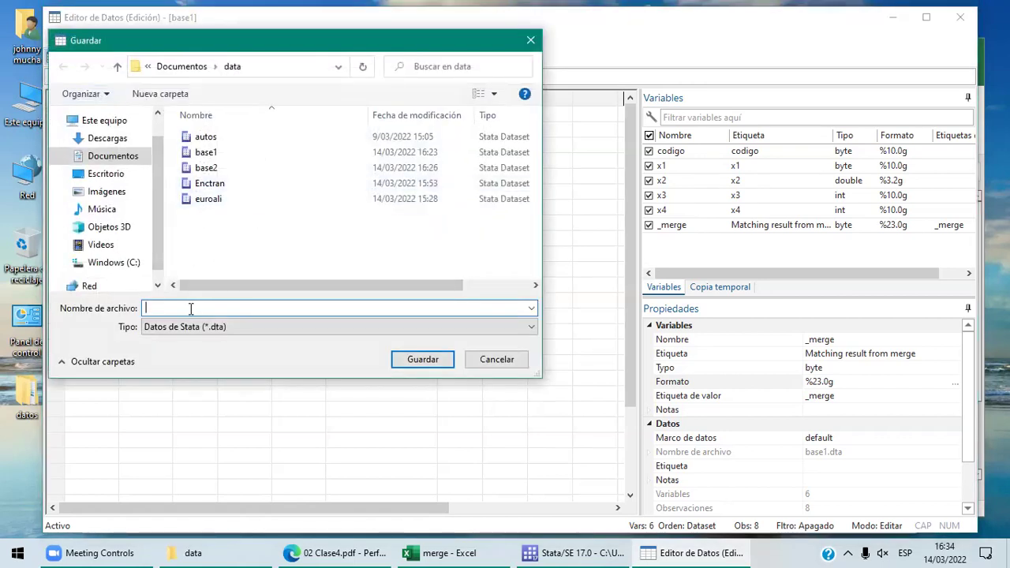
pyautogui.write('base')
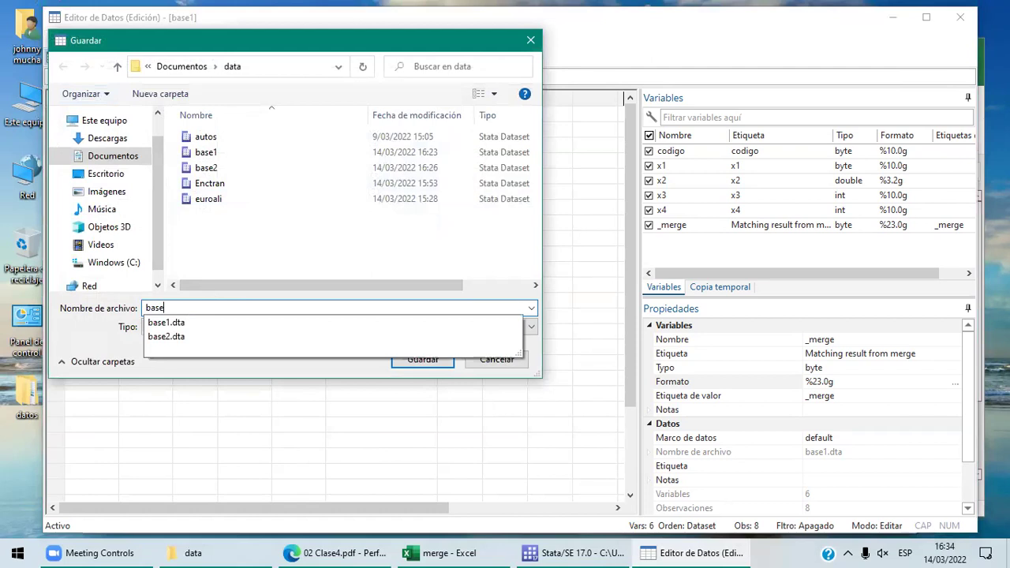
pyautogui.write('12')
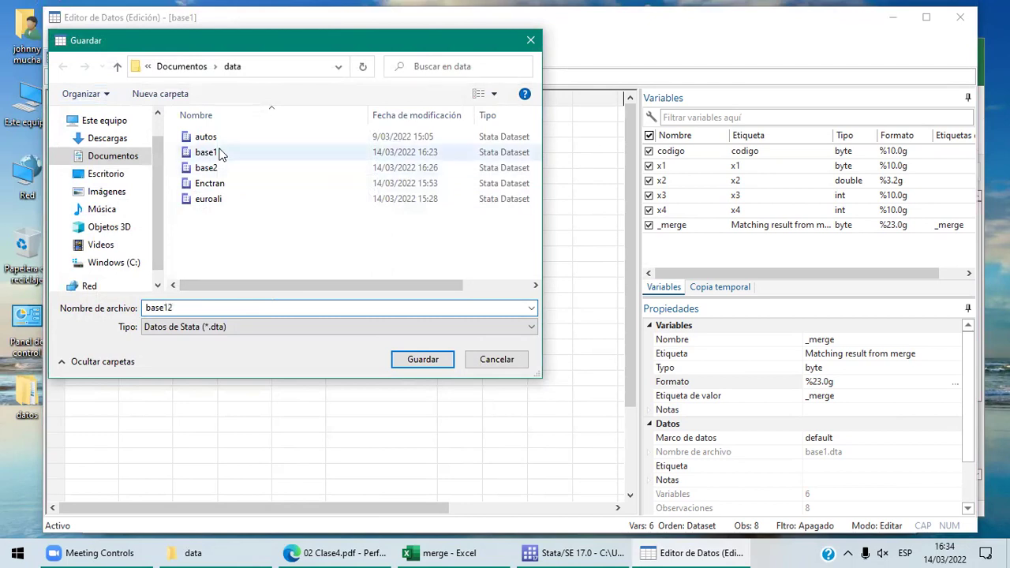
pyautogui.click(421, 359)
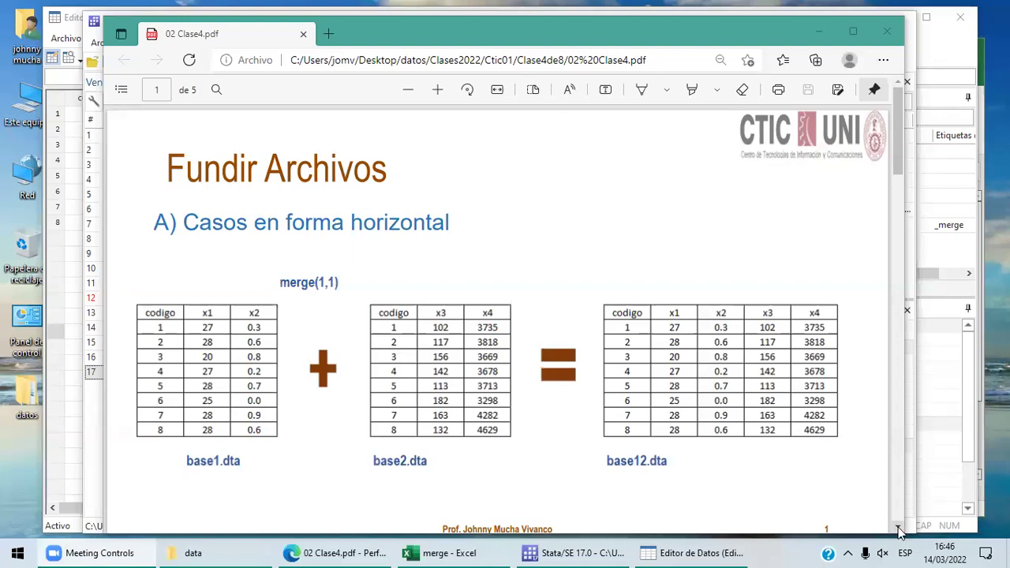
# View the merge(1,m) page of 02 Clase4.pdf, switch to Stata and empty the dataset from memory with the clear command
pyautogui.scroll(-5, 898, 530)
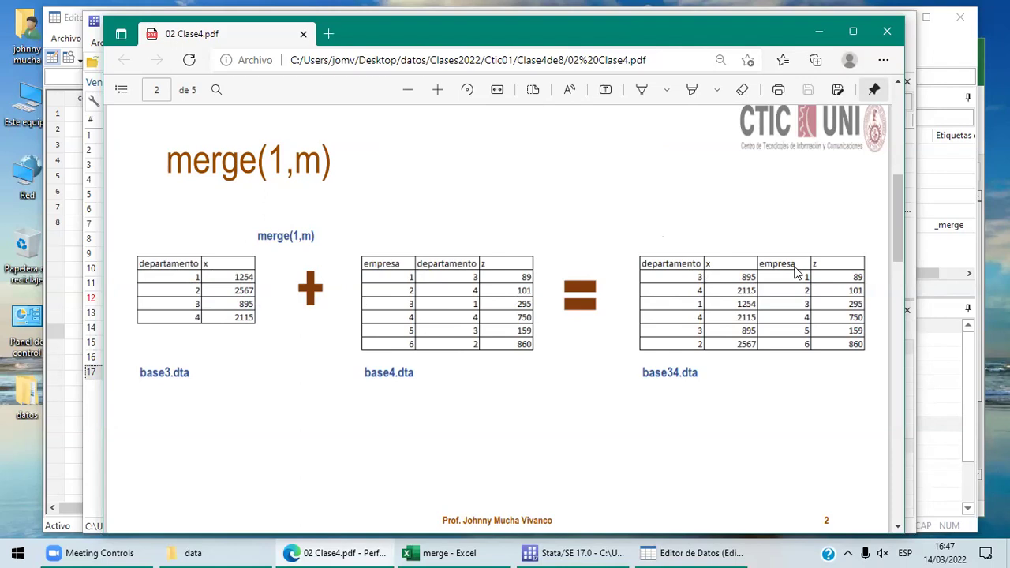
pyautogui.click(609, 552)
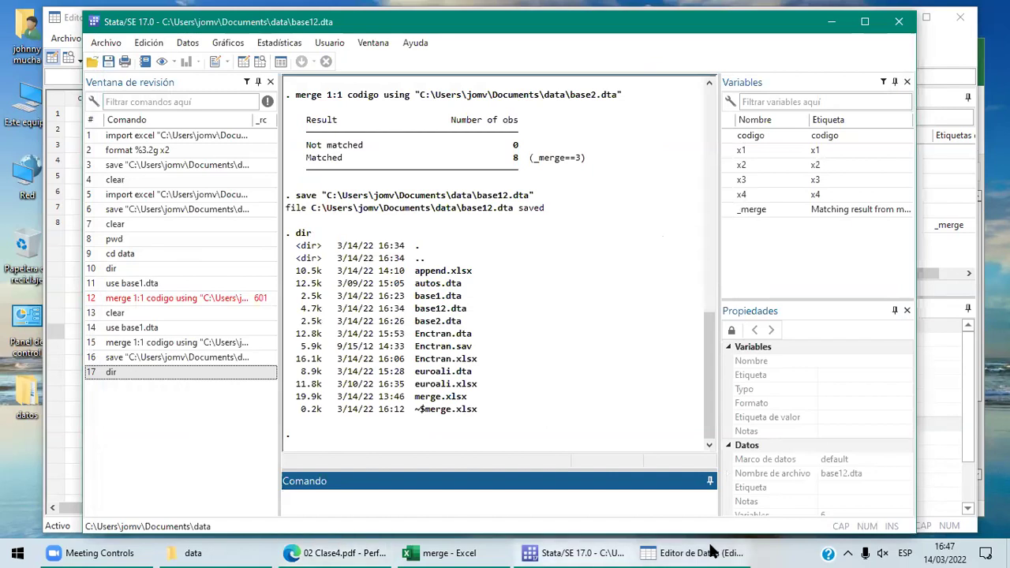
pyautogui.click(708, 552)
pyautogui.click(596, 553)
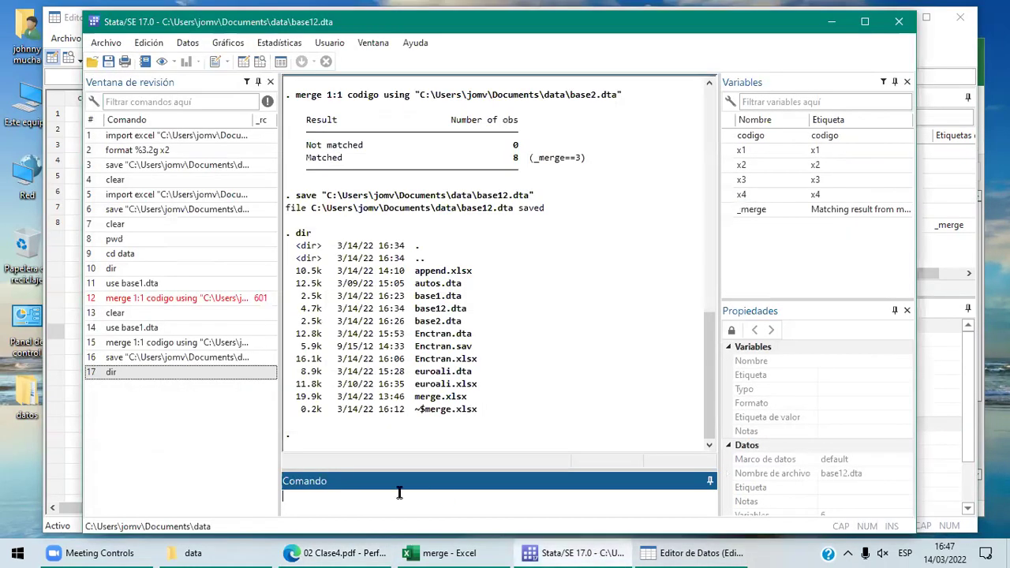
pyautogui.write('cla')
pyautogui.press('BackSpace')
pyautogui.write('ear')
pyautogui.press('Return')
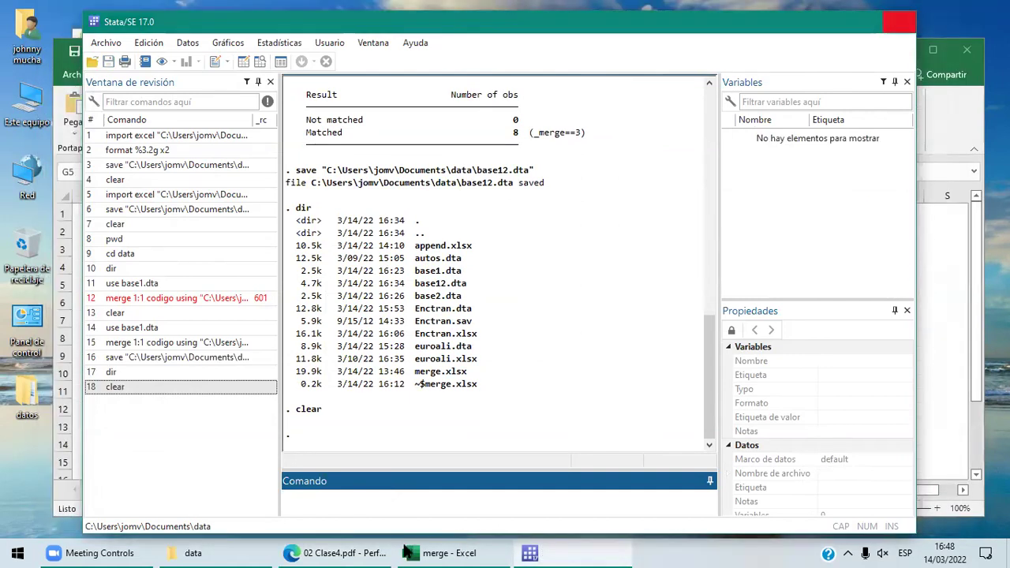
# Show the merge1m sheet of the merge workbook in Excel and start a new Stata session
pyautogui.click(458, 552)
pyautogui.click(228, 488)
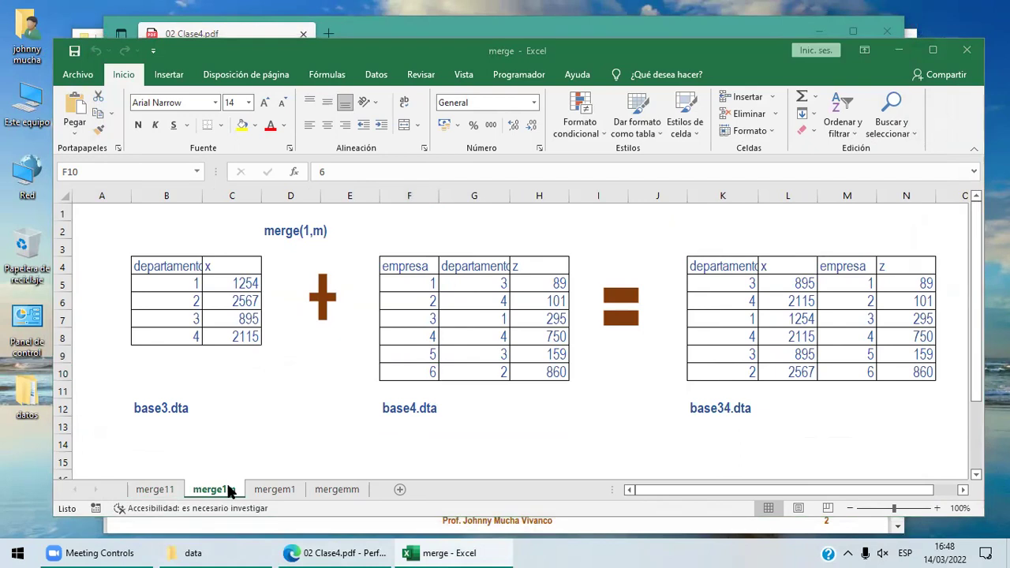
pyautogui.press('super')
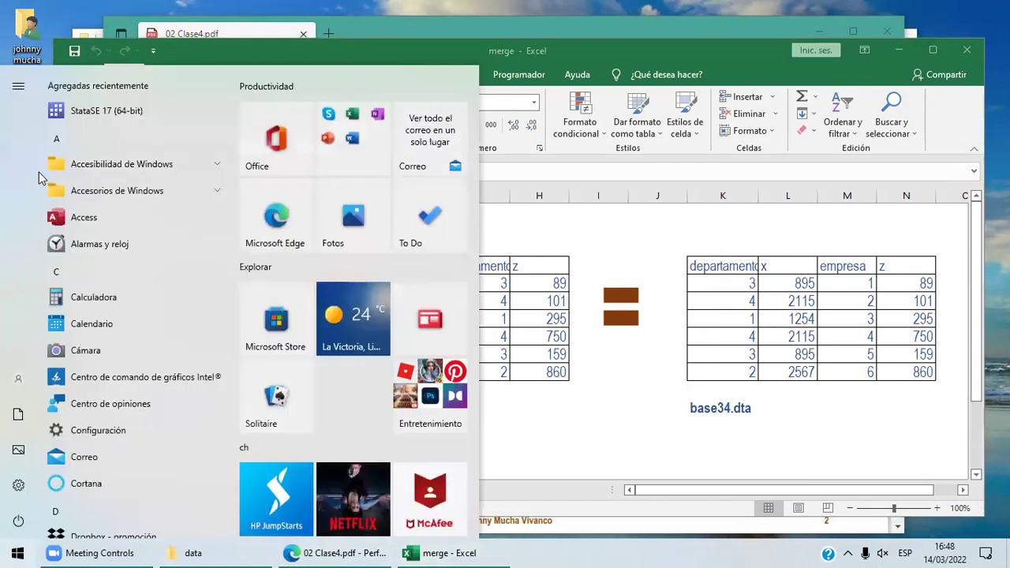
pyautogui.click(121, 123)
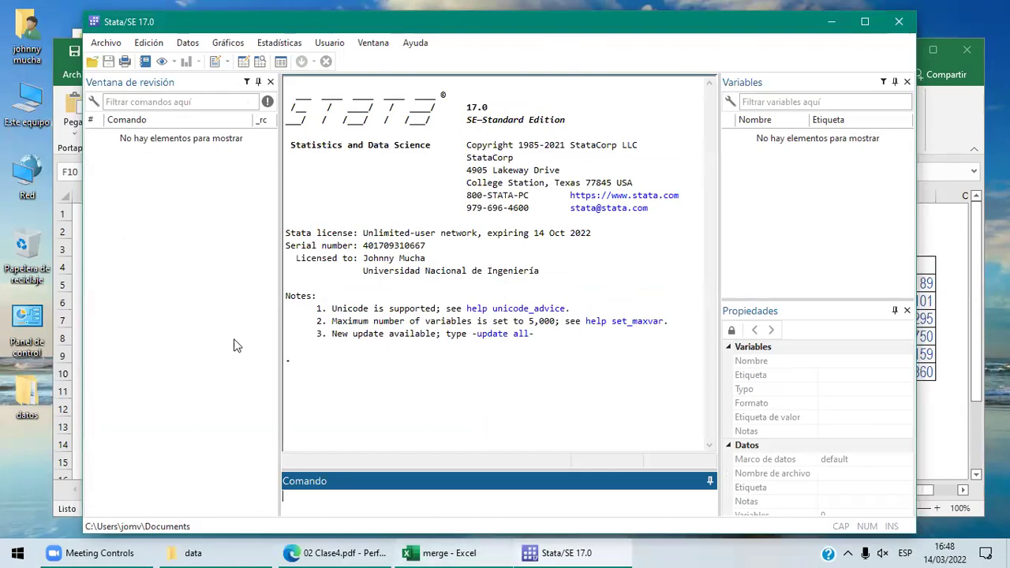
# View the base3 table in Excel, switch to Stata and start an Excel import with merge.xlsx from the data folder as the source
pyautogui.hotkey('alt', 'Tab')
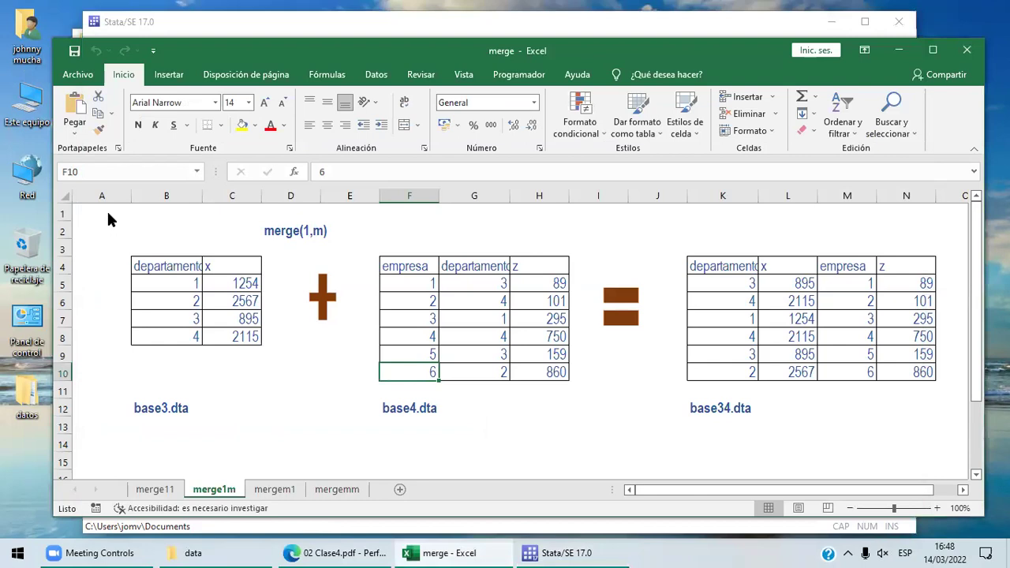
pyautogui.click(108, 214)
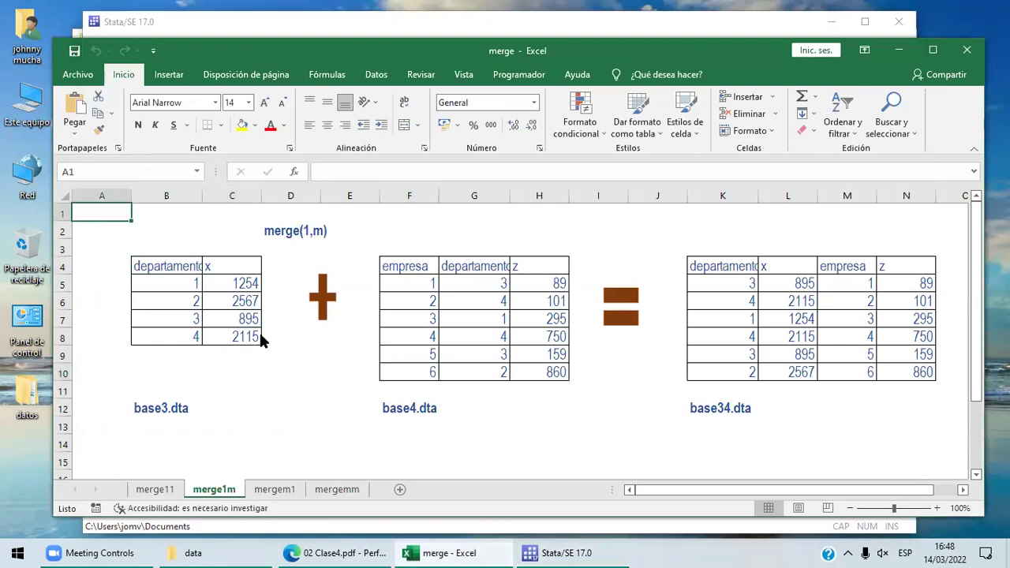
pyautogui.click(550, 550)
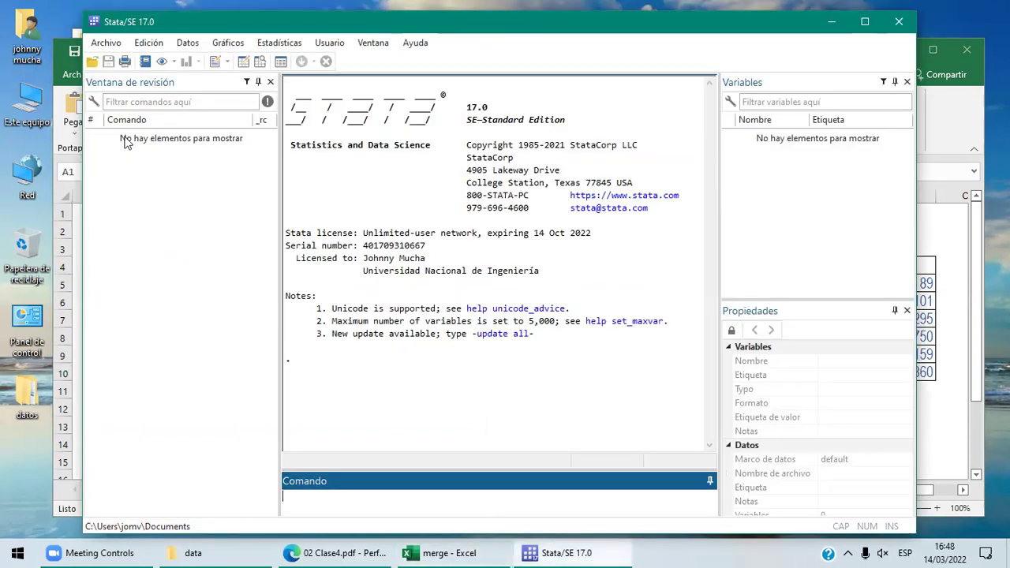
pyautogui.click(109, 43)
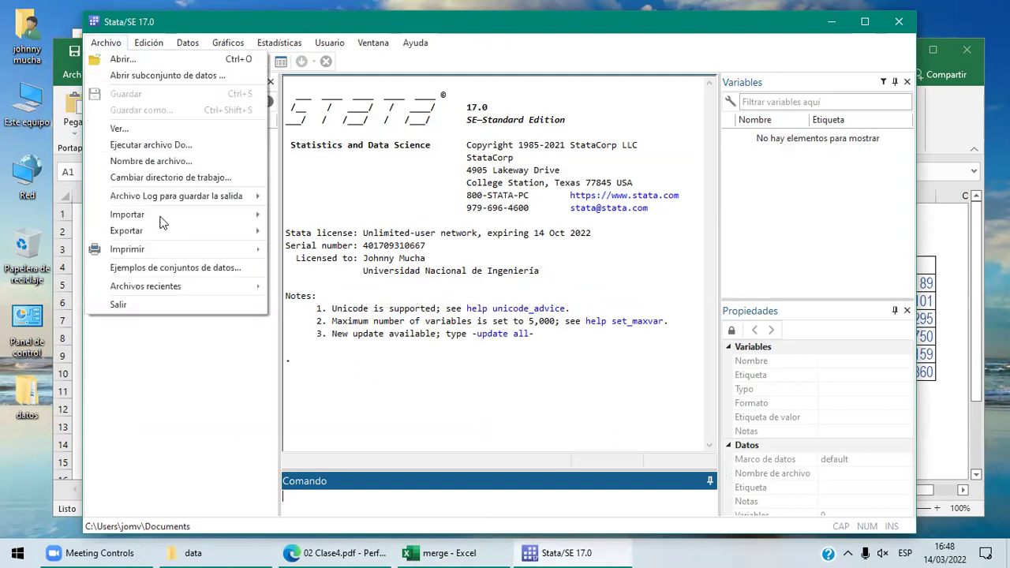
pyautogui.moveTo(237, 215)
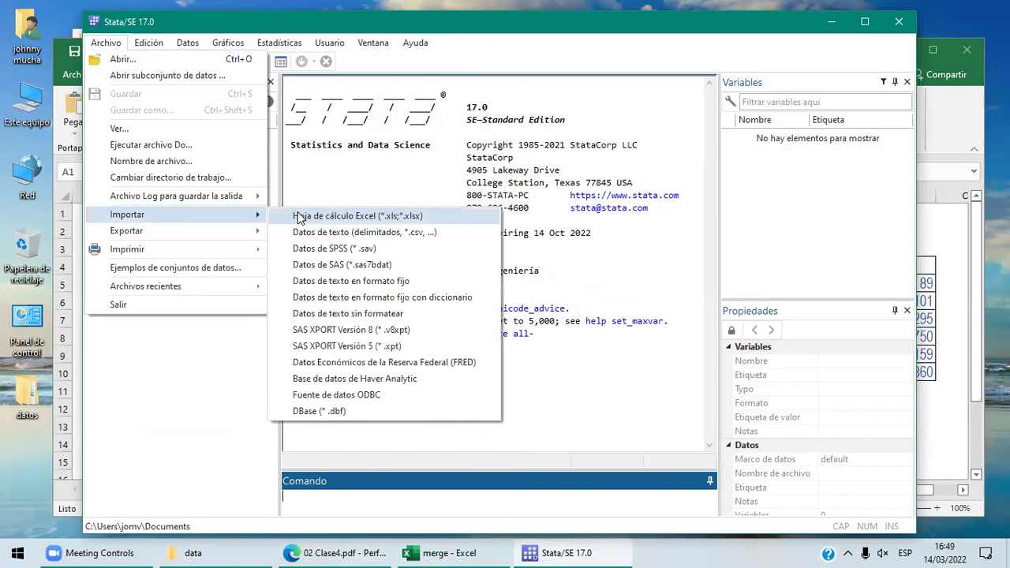
pyautogui.click(298, 219)
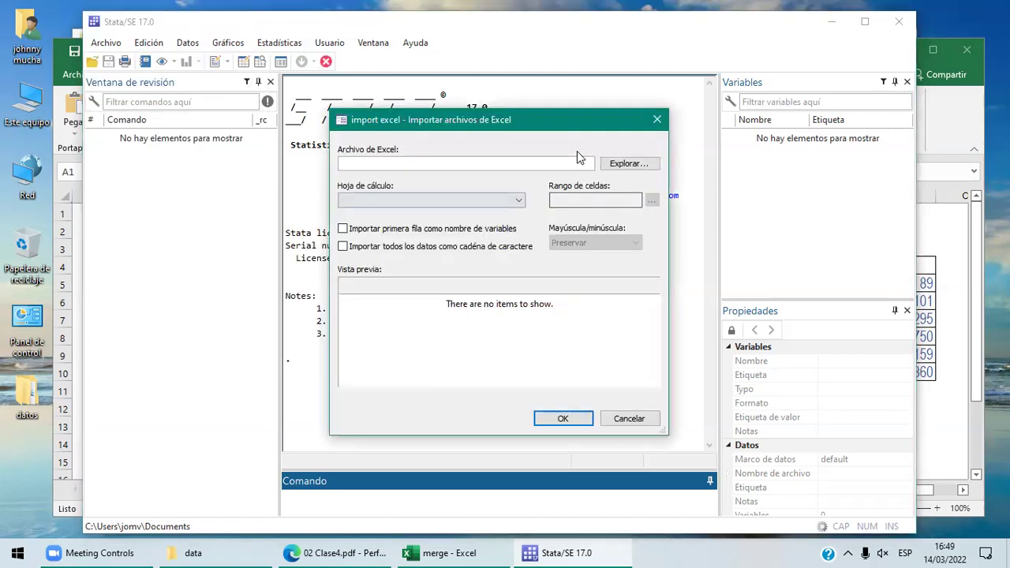
pyautogui.click(628, 164)
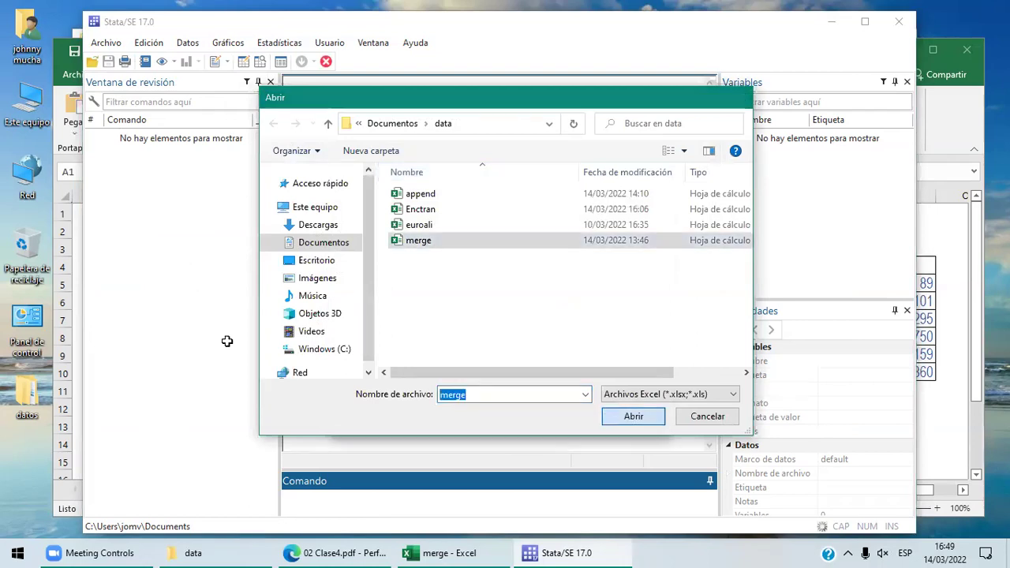
pyautogui.press('Return')
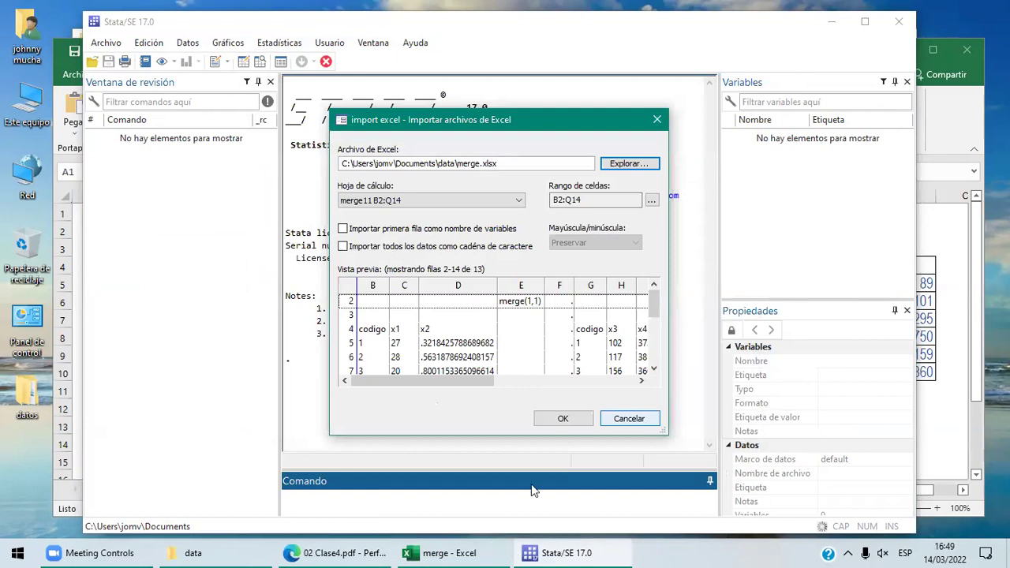
# Check the extent of the base3 table in Excel and set the import's cell range in Stata to B4:c8
pyautogui.hotkey('alt', 'Tab')
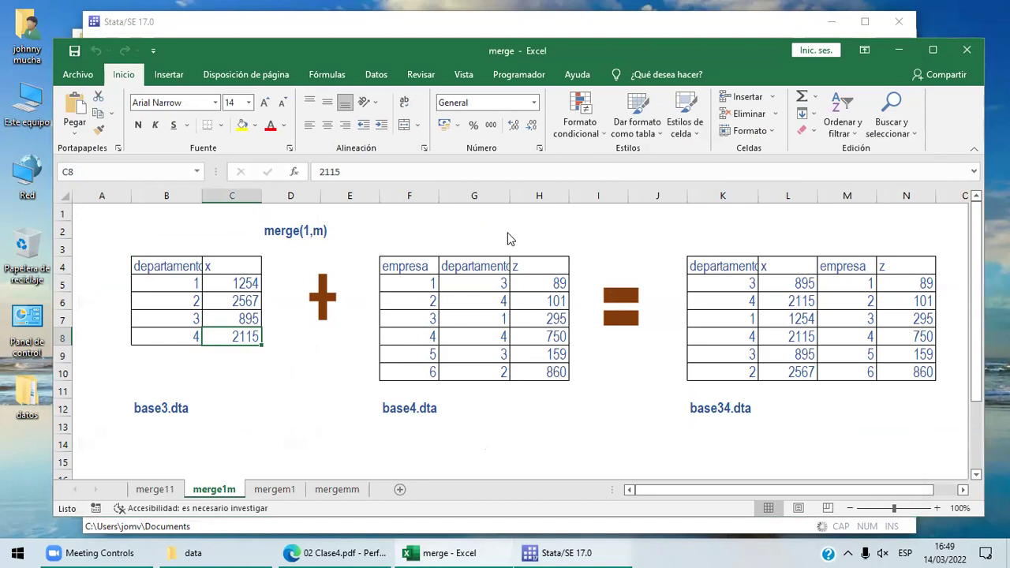
pyautogui.hotkey('alt', 'Tab')
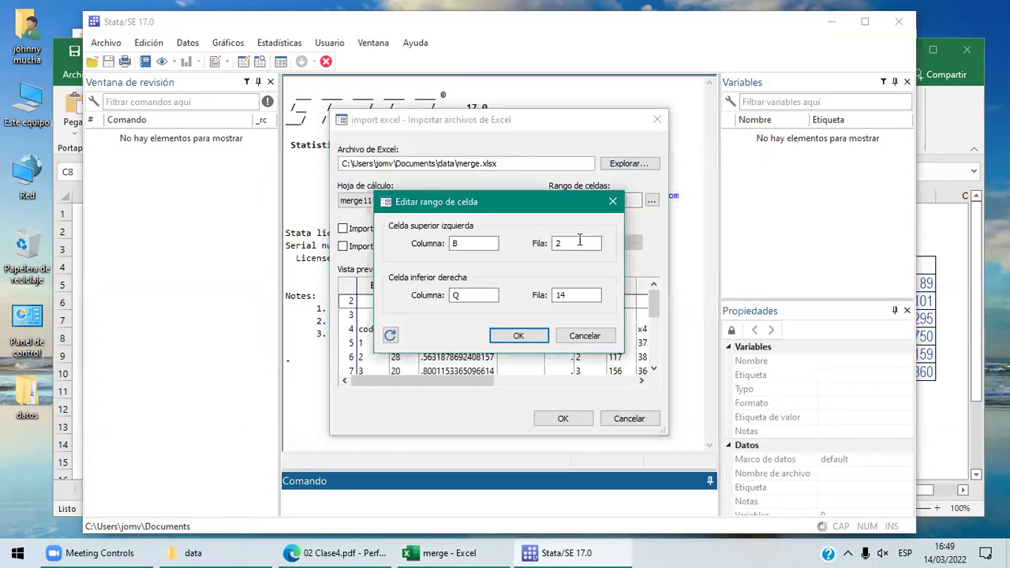
pyautogui.click(579, 240)
pyautogui.press('BackSpace')
pyautogui.write('4')
pyautogui.click(476, 293)
pyautogui.press('BackSpace')
pyautogui.write('c')
pyautogui.click(586, 296)
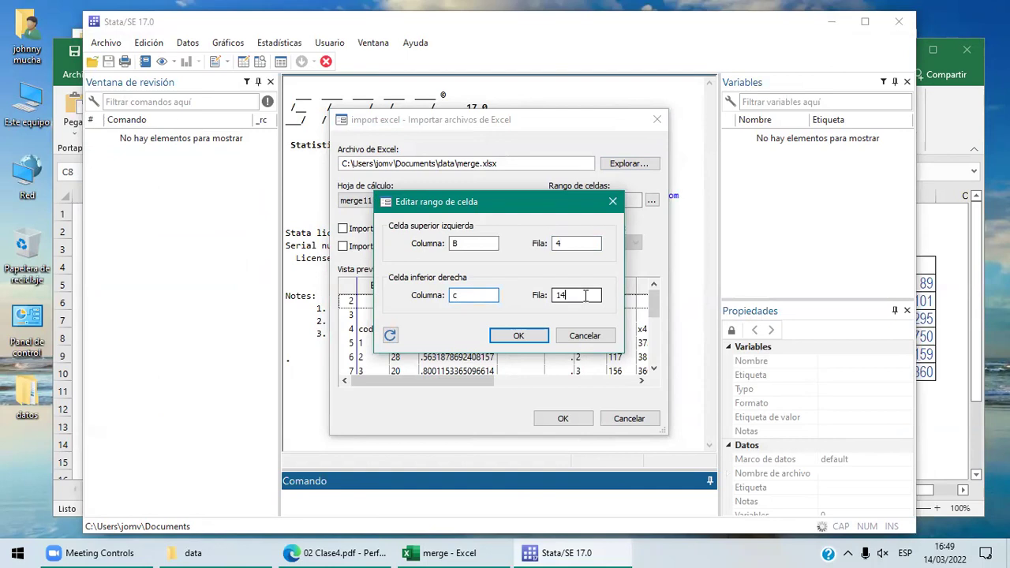
pyautogui.press('BackSpace')
pyautogui.press('BackSpace')
pyautogui.write('8')
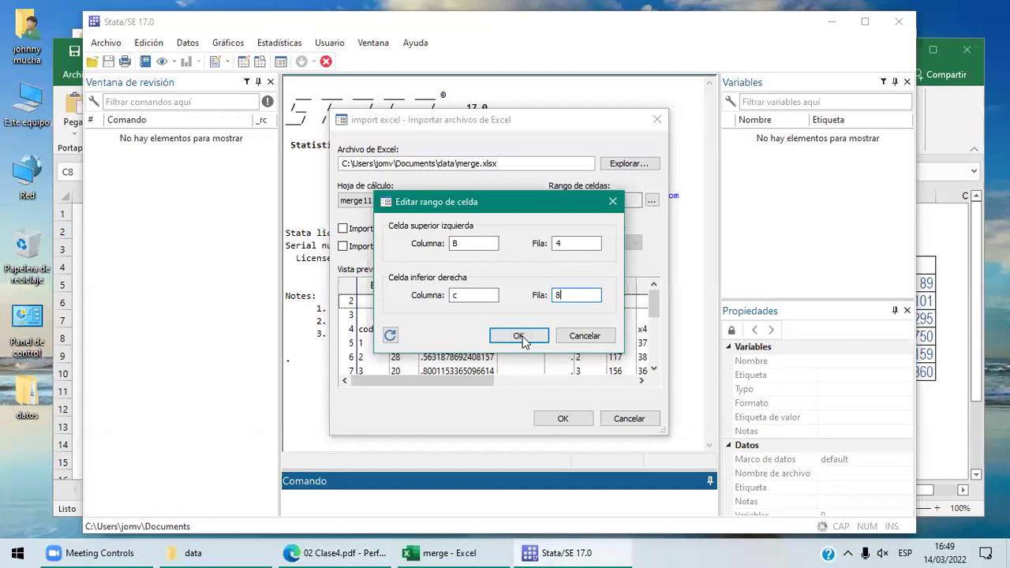
pyautogui.click(520, 336)
# Compare the merge11 and merge1m sheets of the merge workbook in Excel to identify which sheet holds the base3 table
pyautogui.click(491, 552)
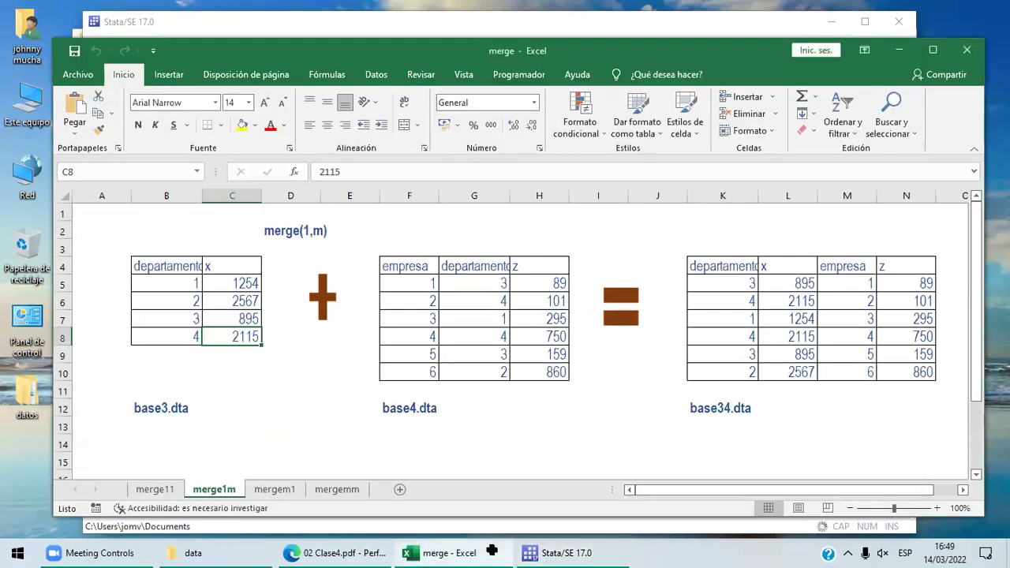
pyautogui.hotkey('alt', 'Tab')
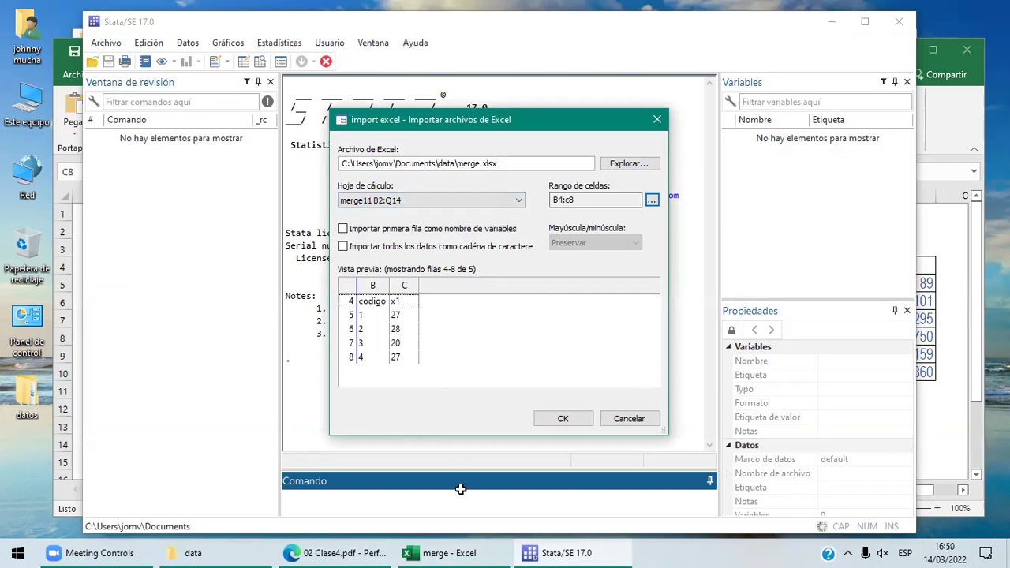
pyautogui.click(450, 552)
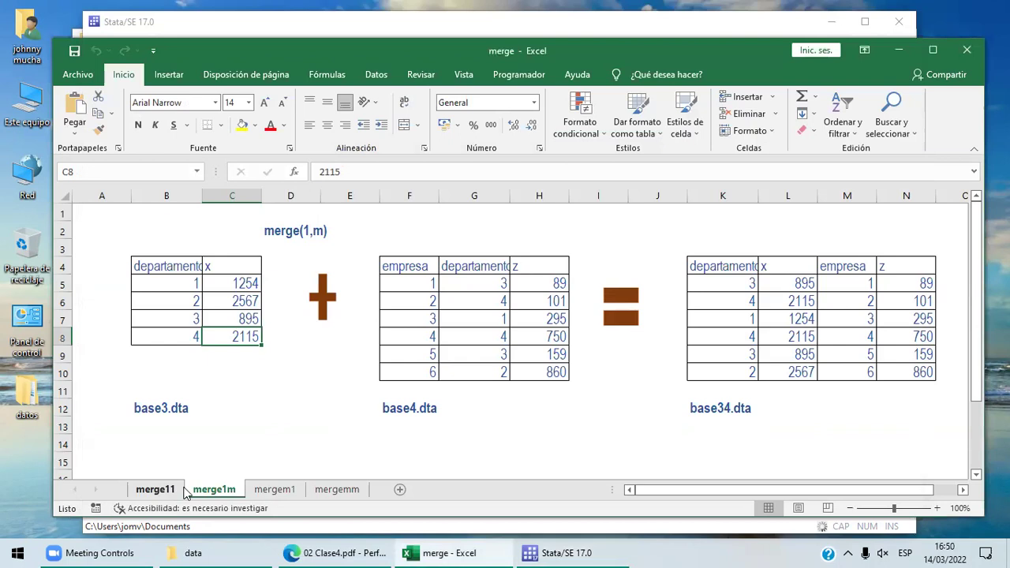
pyautogui.hotkey('ctrl', 'pageup')
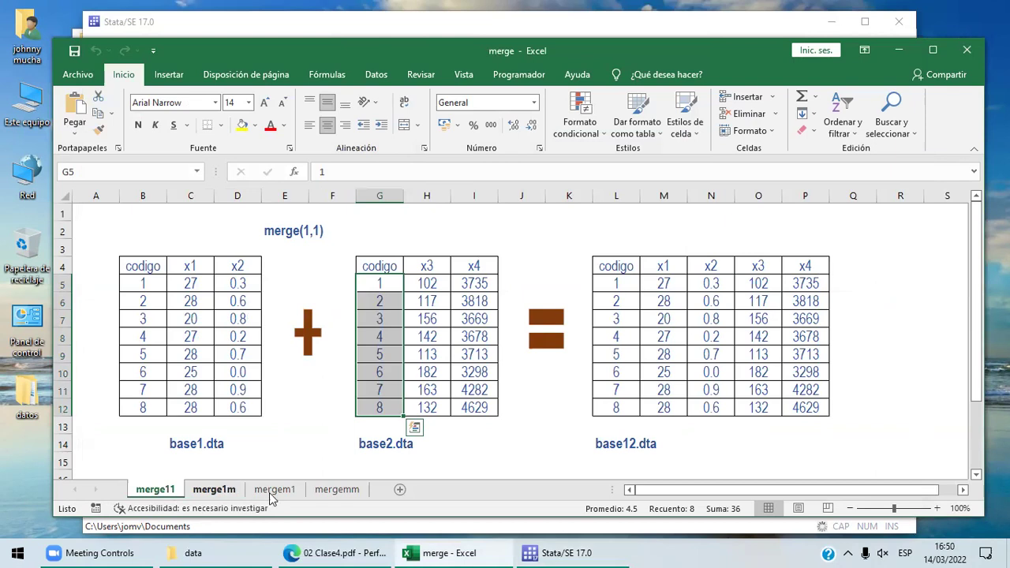
pyautogui.hotkey('ctrl', 'pagedown')
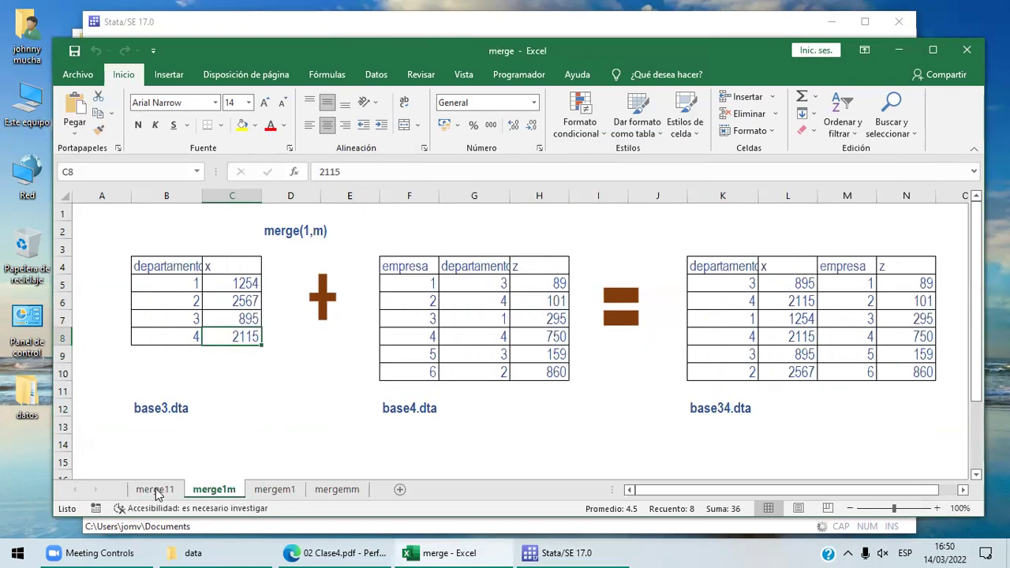
pyautogui.hotkey('ctrl', 'pagedown')
pyautogui.hotkey('ctrl', 'pagedown')
pyautogui.hotkey('ctrl', 'pageup')
pyautogui.hotkey('ctrl', 'pageup')
pyautogui.hotkey('ctrl', 'pageup')
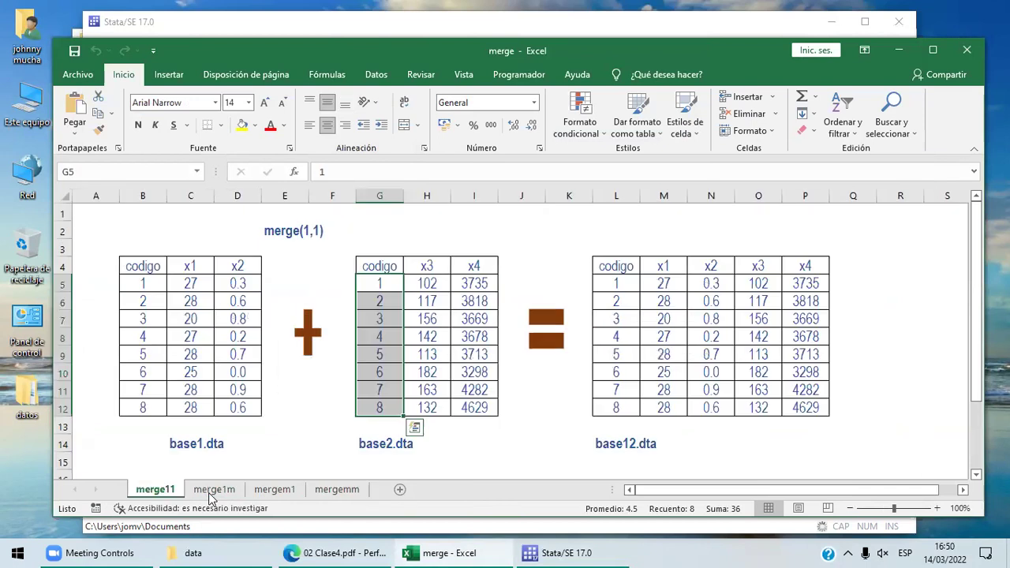
pyautogui.click(211, 490)
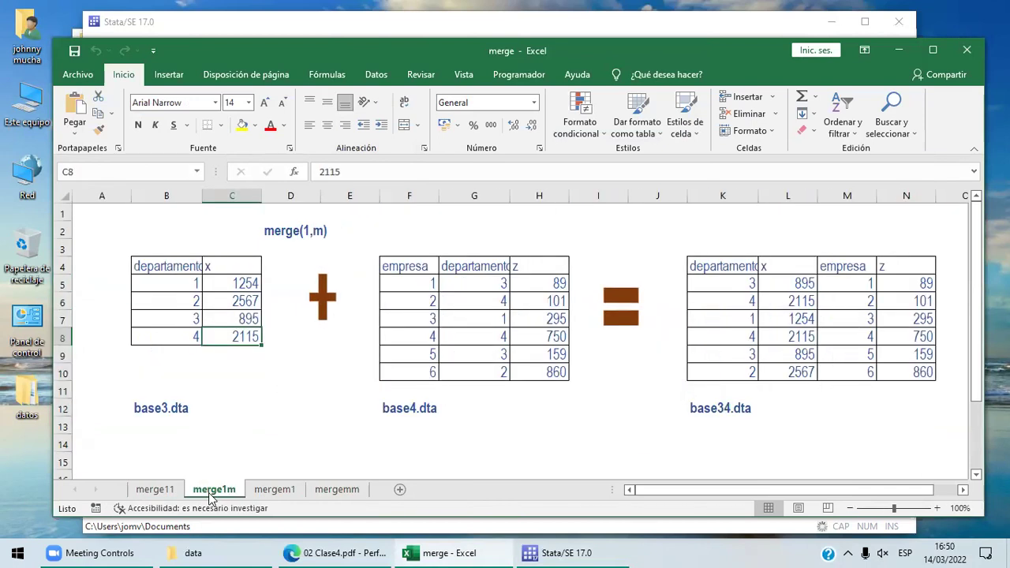
pyautogui.click(172, 491)
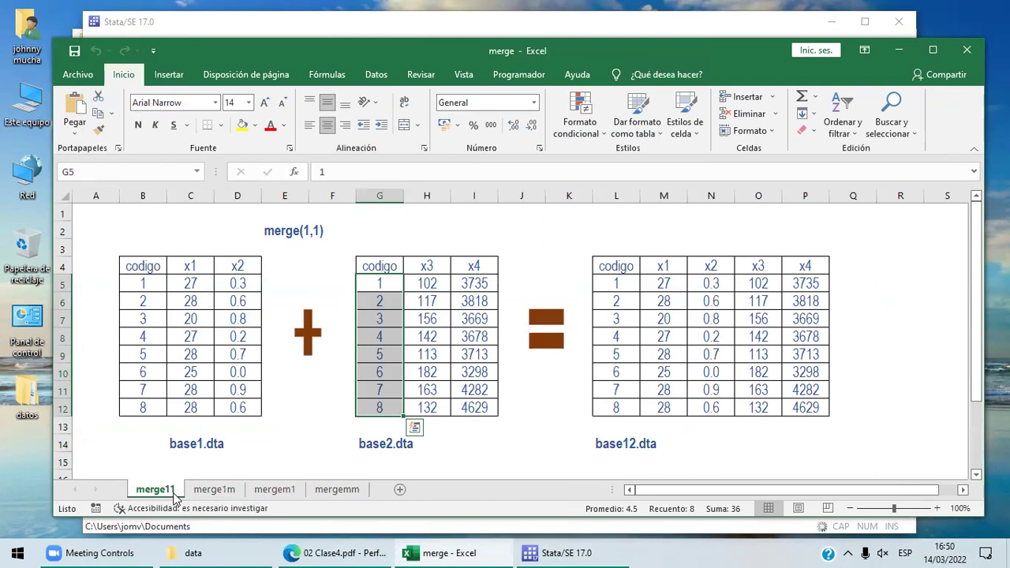
pyautogui.click(218, 500)
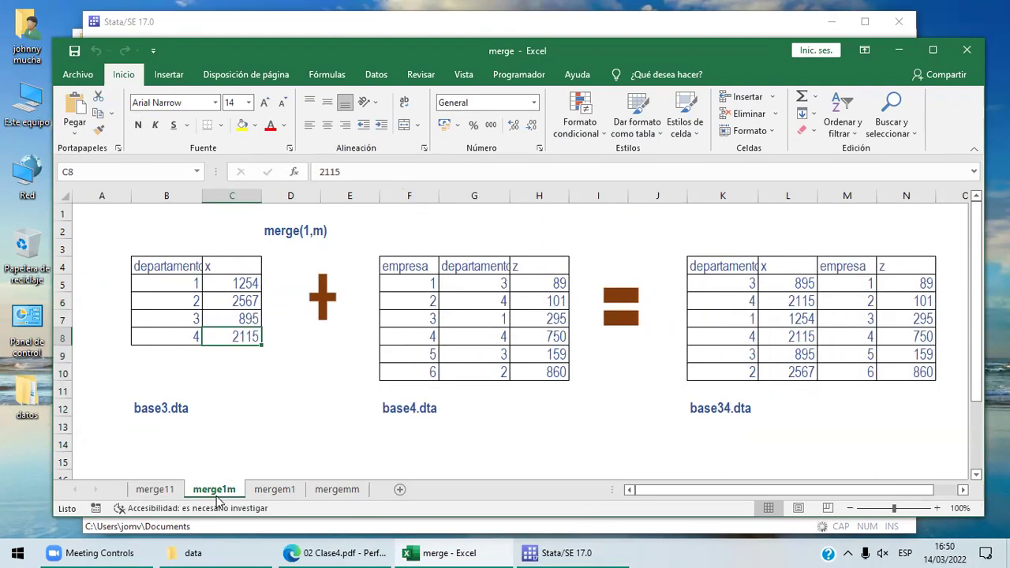
pyautogui.hotkey('ctrl', 'pageup')
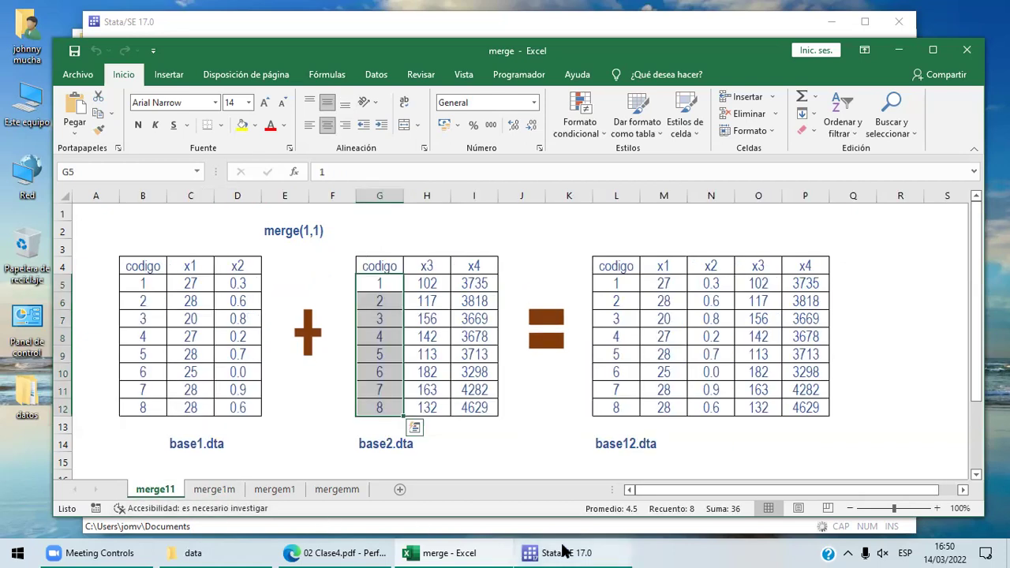
# Switch to Stata and select merge1m as the worksheet to import
pyautogui.click(565, 552)
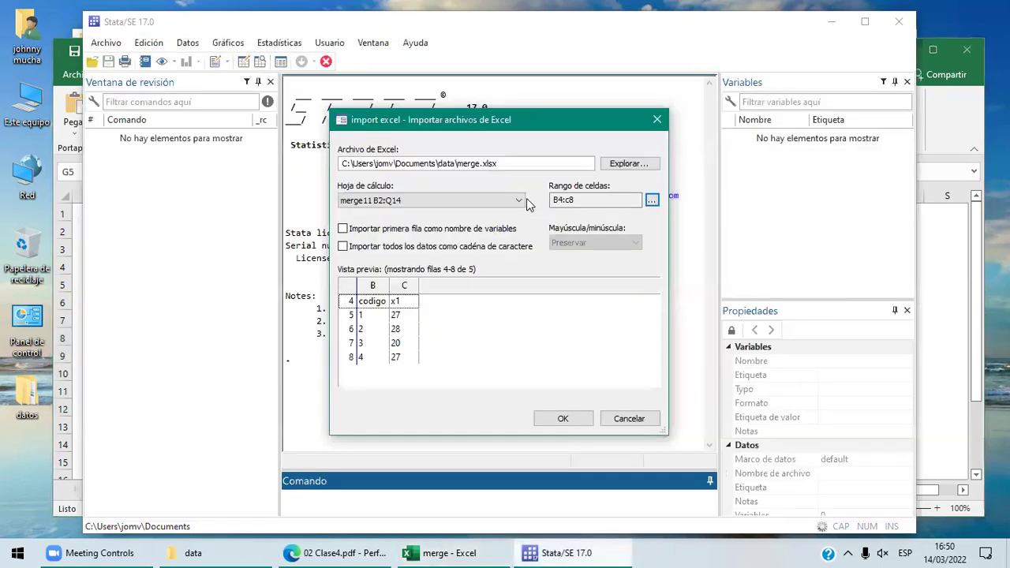
pyautogui.click(519, 202)
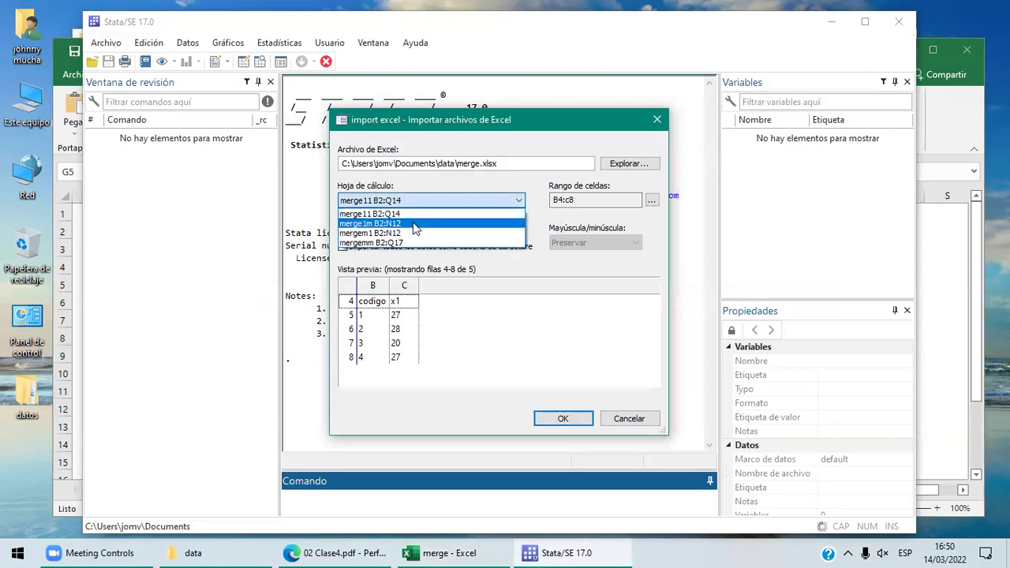
pyautogui.click(415, 228)
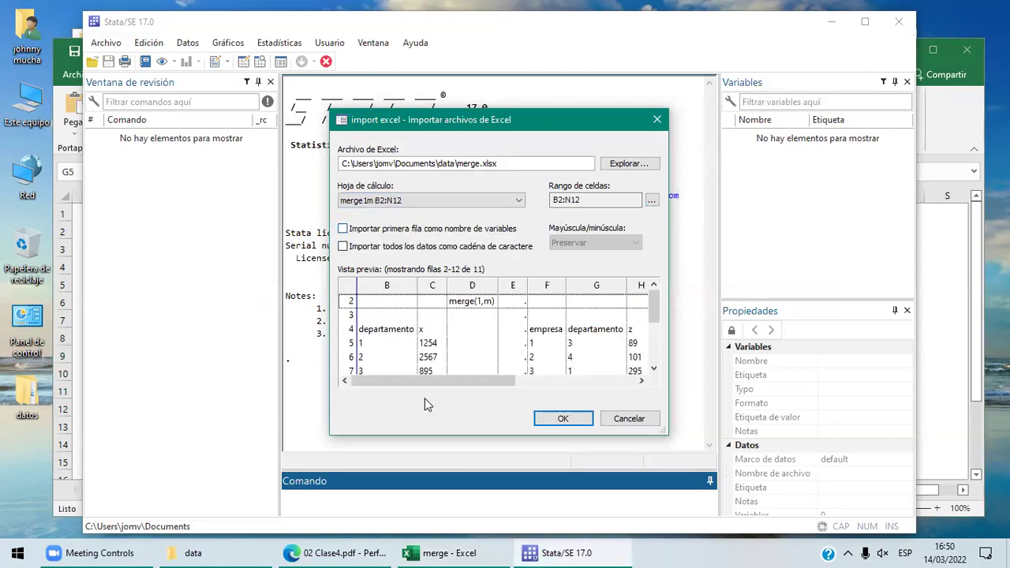
# Switch to the merge workbook in Excel and check the cell extent of the base3 table on the merge1m sheet
pyautogui.click(442, 553)
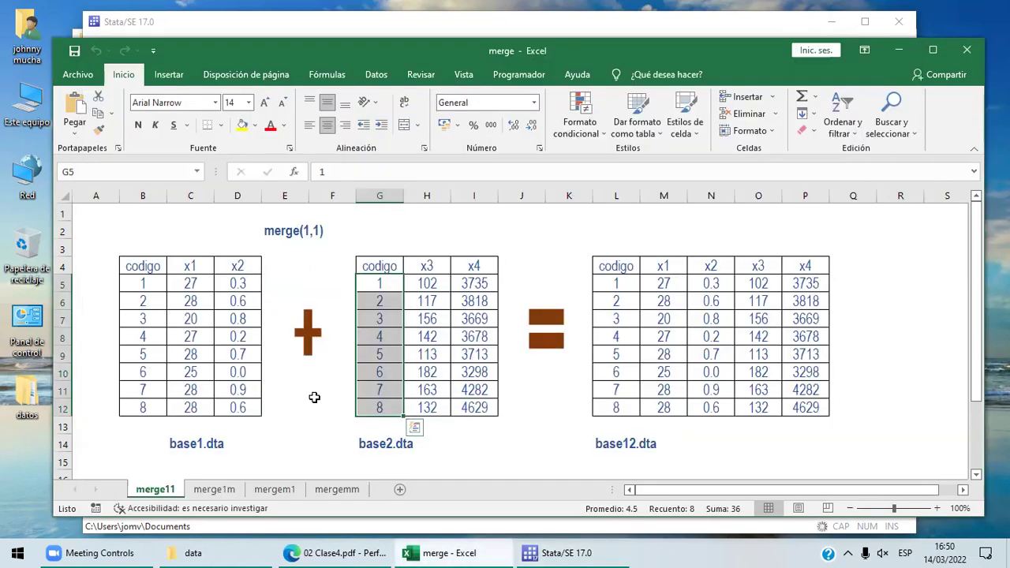
pyautogui.click(214, 489)
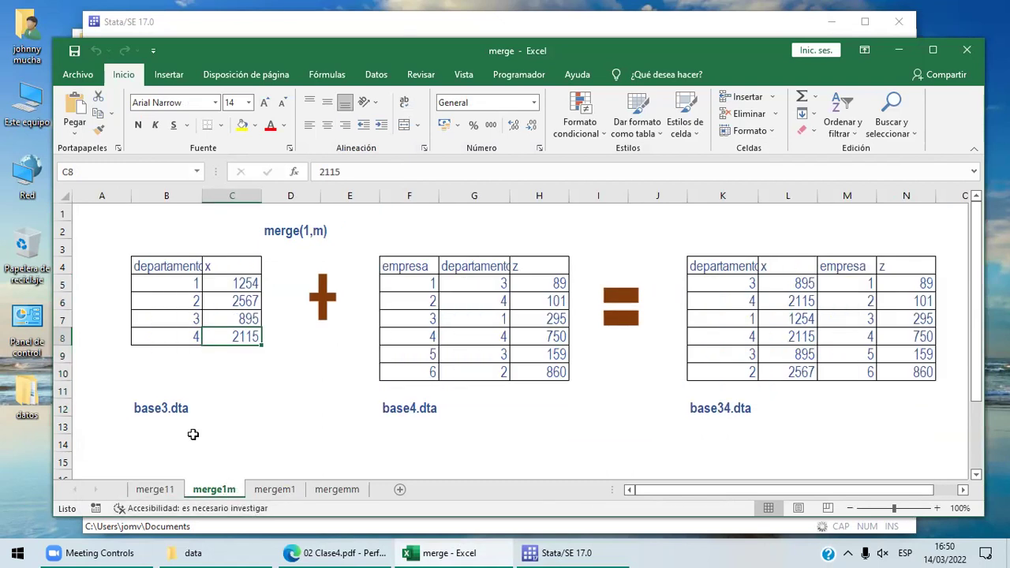
pyautogui.click(164, 268)
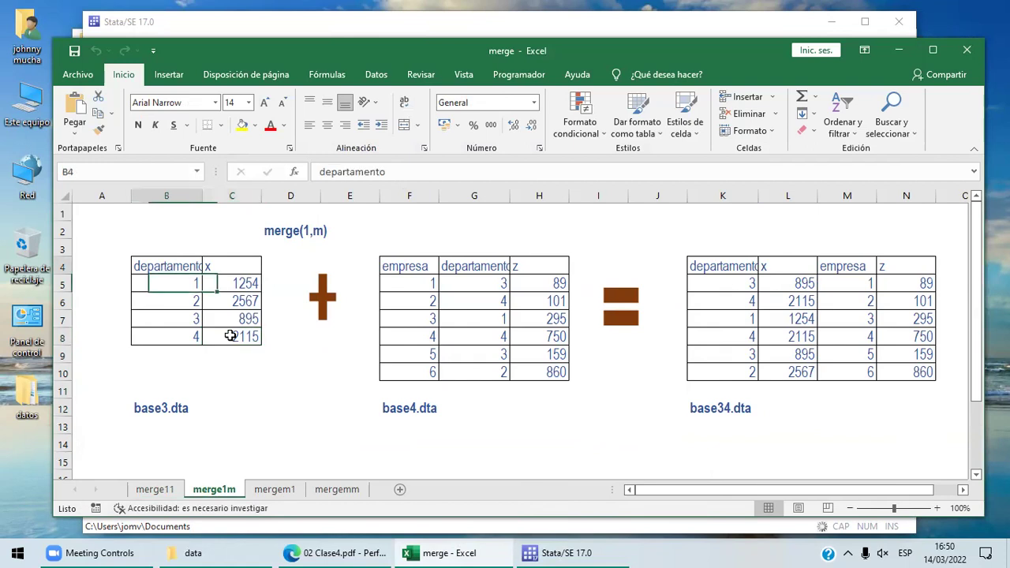
pyautogui.click(231, 337)
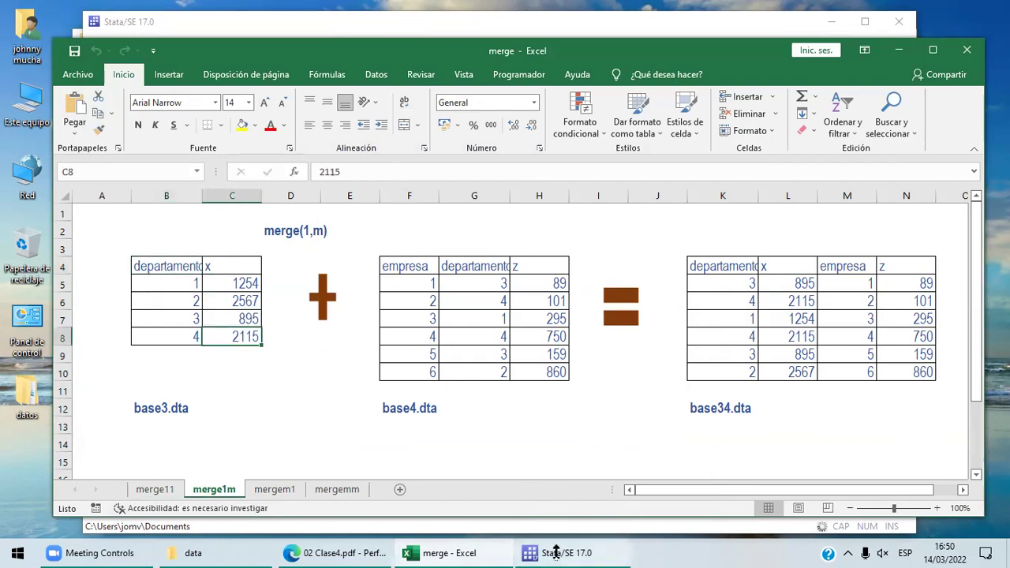
pyautogui.click(558, 552)
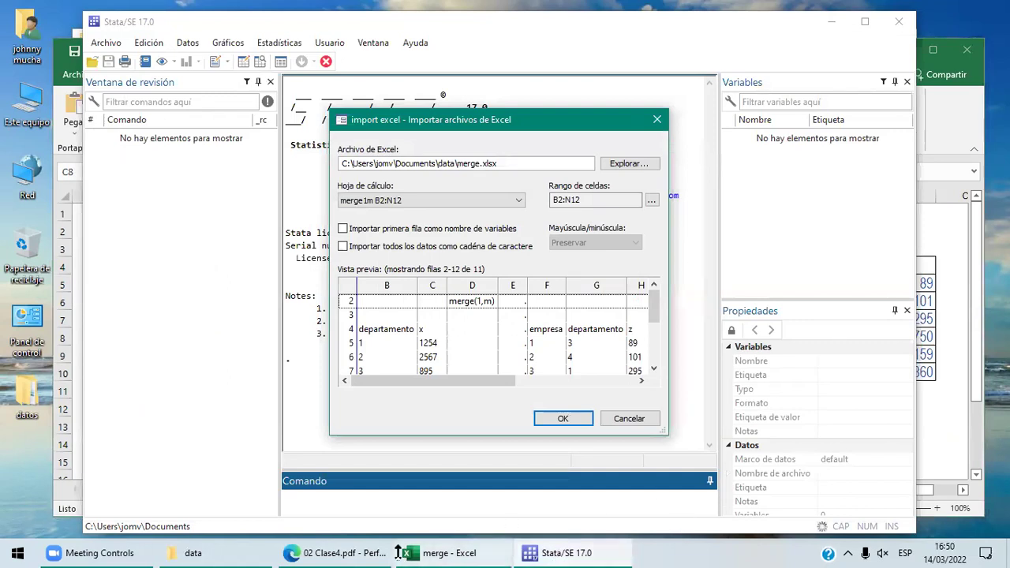
pyautogui.click(475, 553)
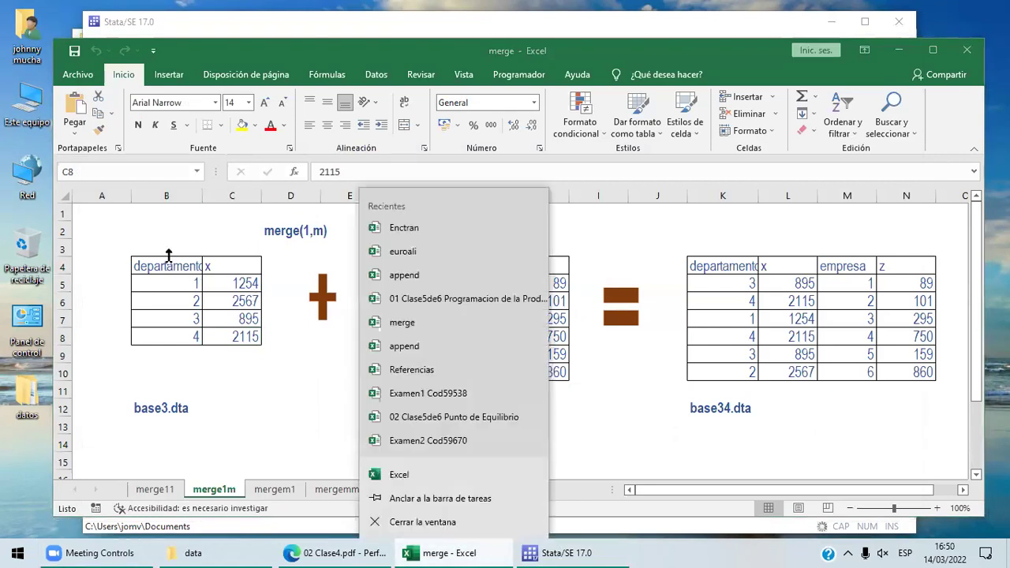
pyautogui.click(167, 262)
pyautogui.click(169, 268)
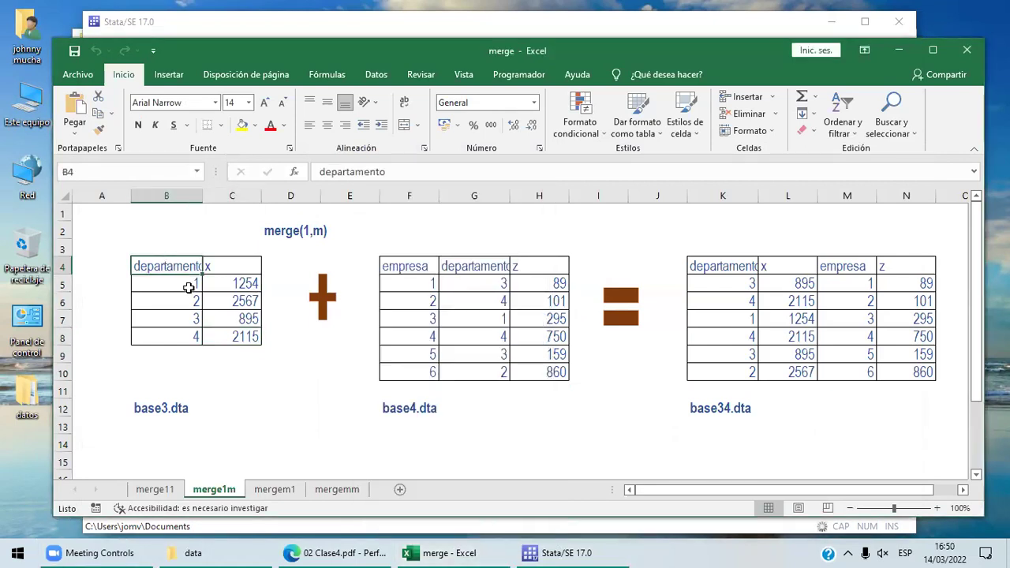
pyautogui.click(236, 336)
pyautogui.moveTo(170, 263); pyautogui.dragTo(234, 334)
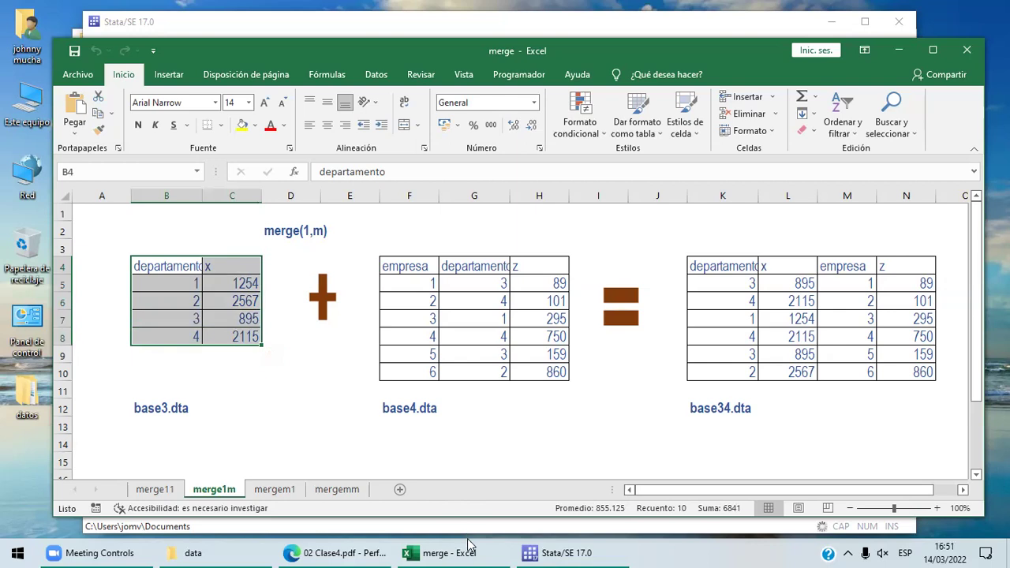
# Switch to Stata and set the Excel import's cell range to B4:c8
pyautogui.click(557, 553)
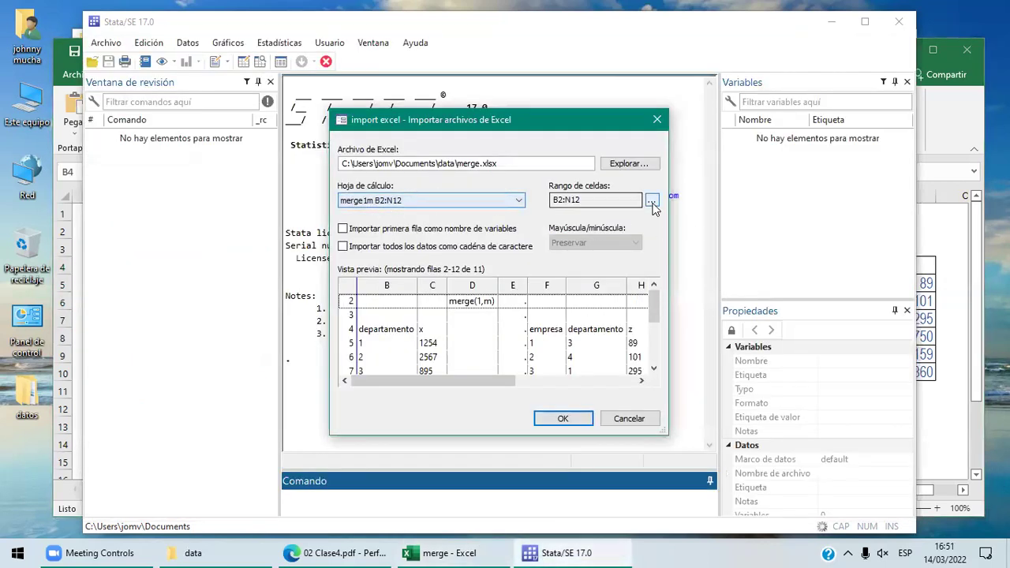
pyautogui.click(652, 202)
pyautogui.click(584, 241)
pyautogui.write('4')
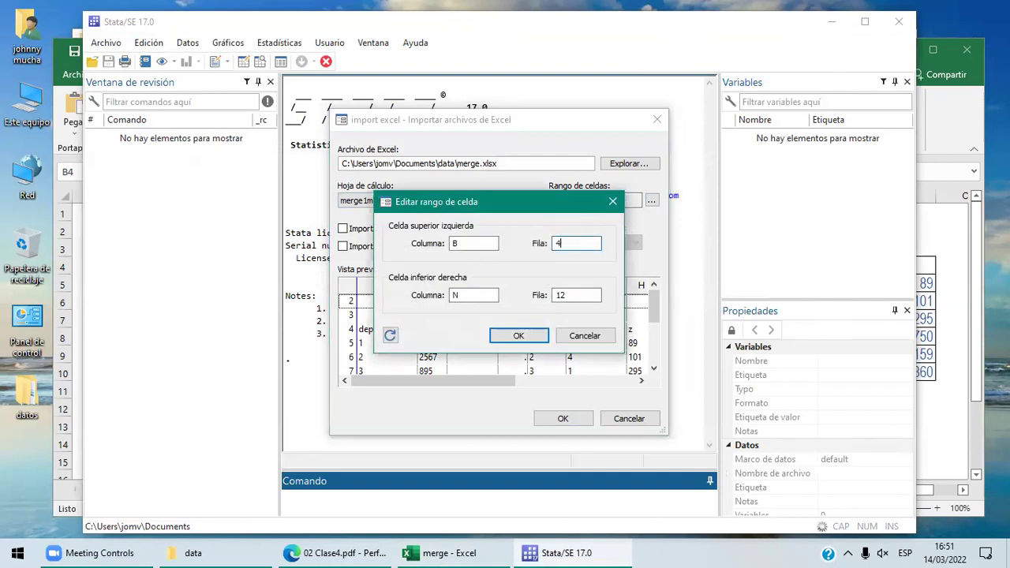
pyautogui.doubleClick(487, 295)
pyautogui.press('BackSpace')
pyautogui.write('c')
pyautogui.click(579, 299)
pyautogui.press('BackSpace')
pyautogui.press('BackSpace')
pyautogui.write('8')
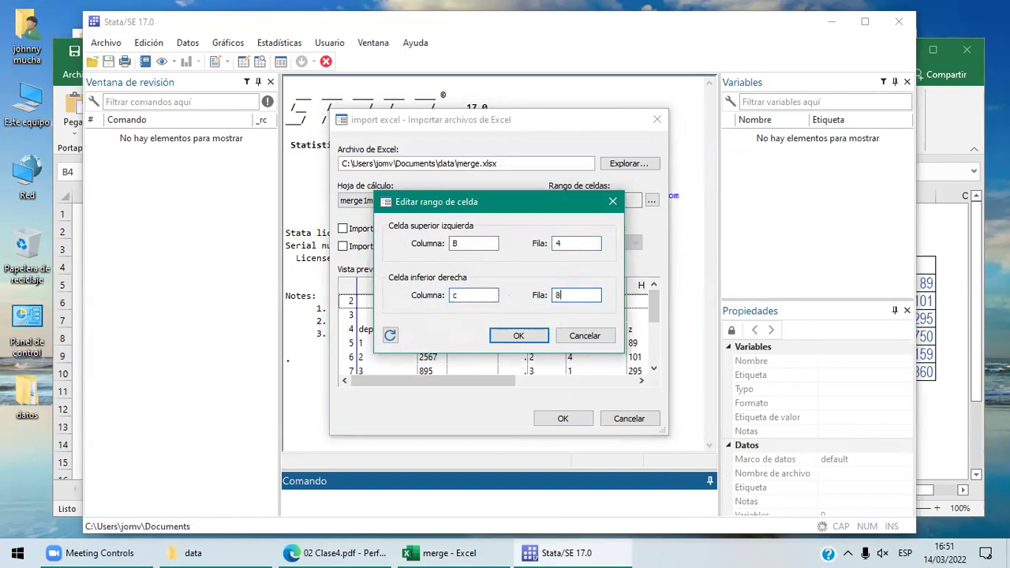
pyautogui.click(518, 336)
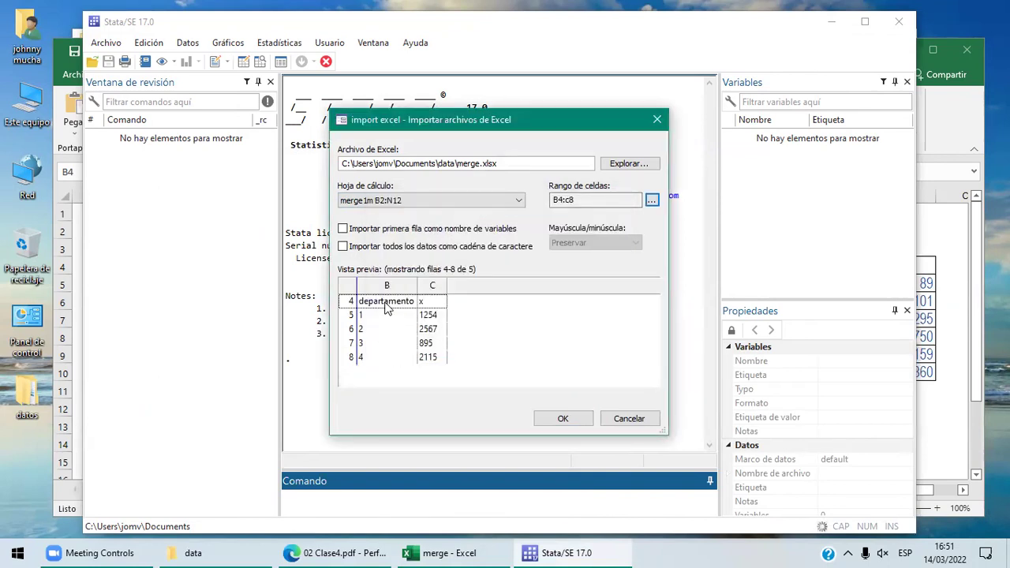
# Compare the import preview with the source tables, use the first row as variable names, and import the base3 data
pyautogui.click(384, 552)
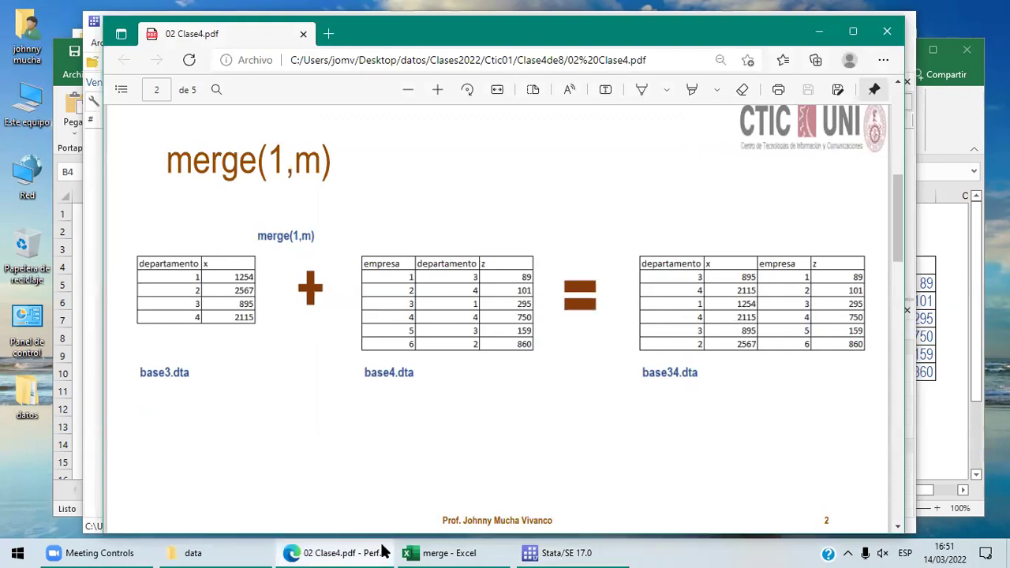
pyautogui.click(529, 553)
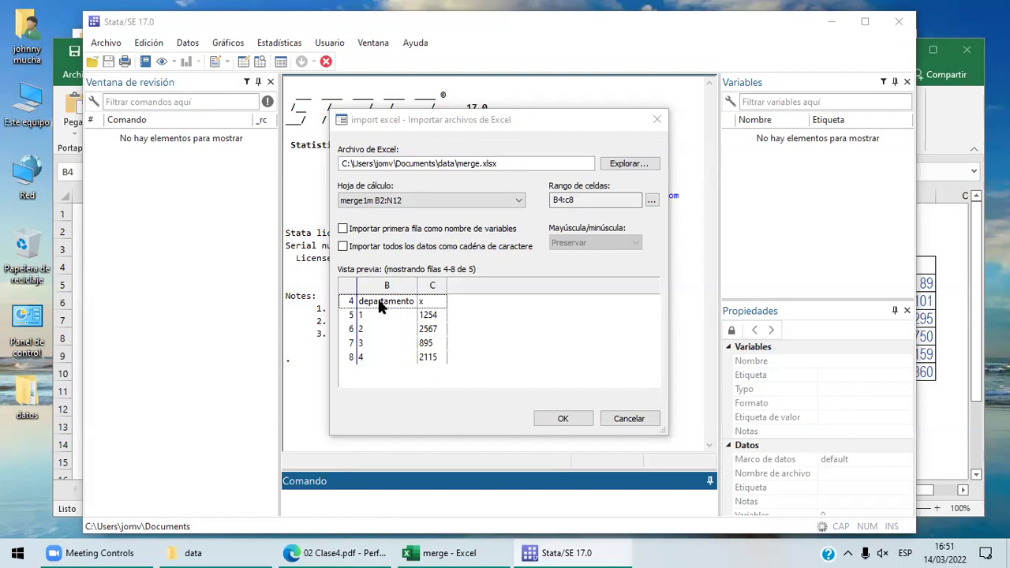
pyautogui.click(342, 229)
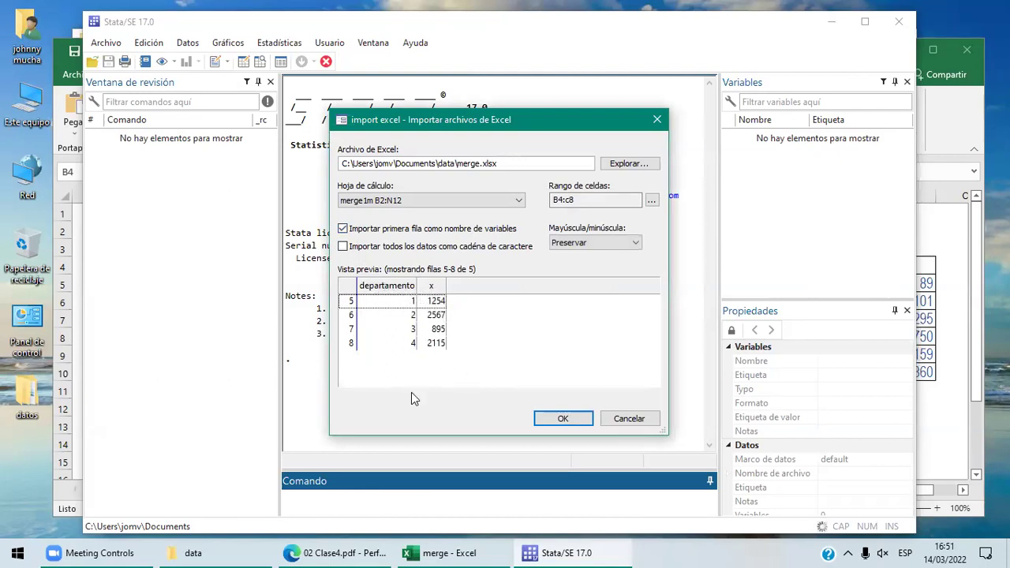
pyautogui.click(447, 551)
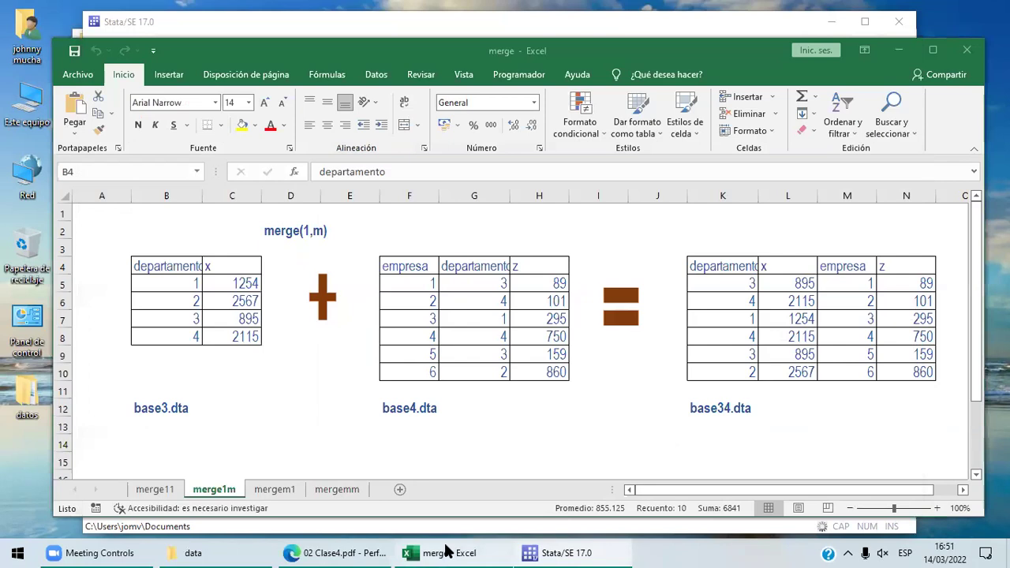
pyautogui.click(531, 552)
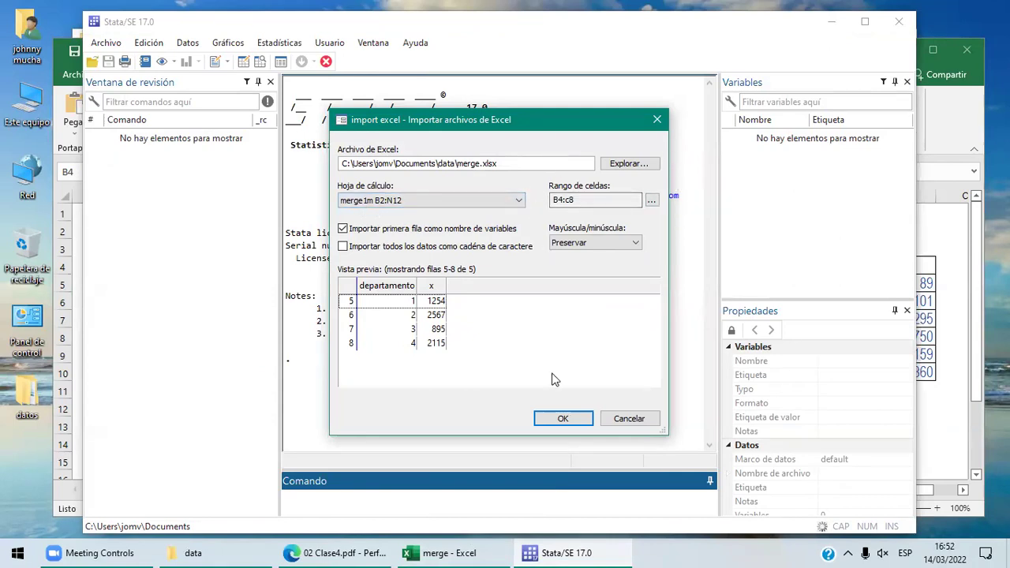
pyautogui.click(563, 419)
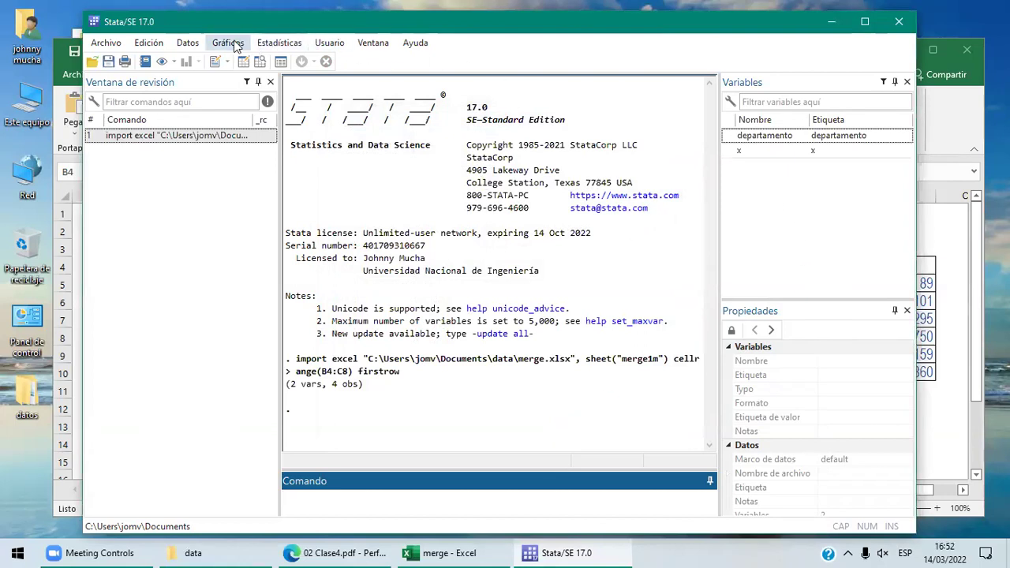
# Open the imported data in the Data Editor in edit mode and save it as base3 in the data folder
pyautogui.click(181, 46)
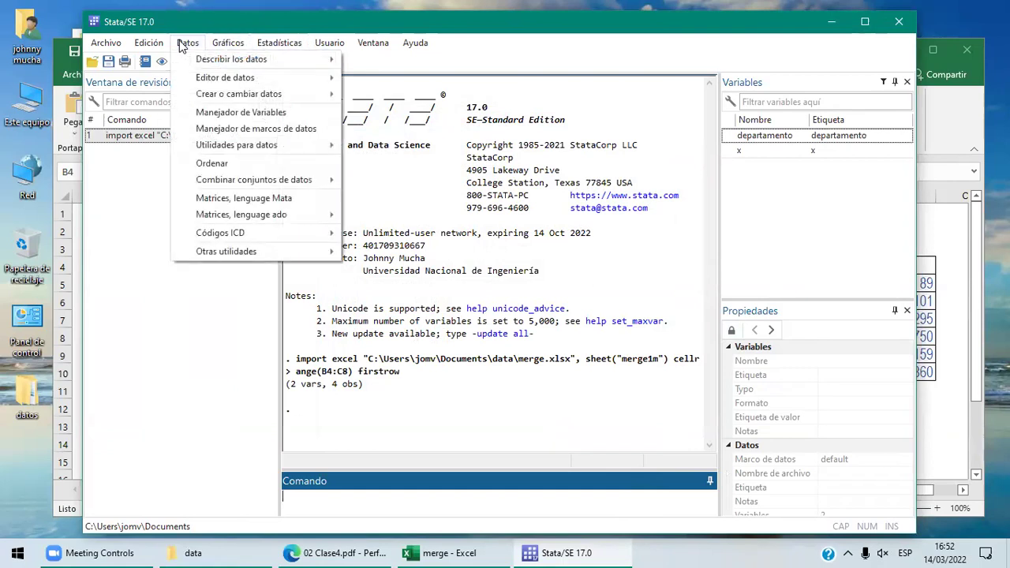
pyautogui.moveTo(226, 79)
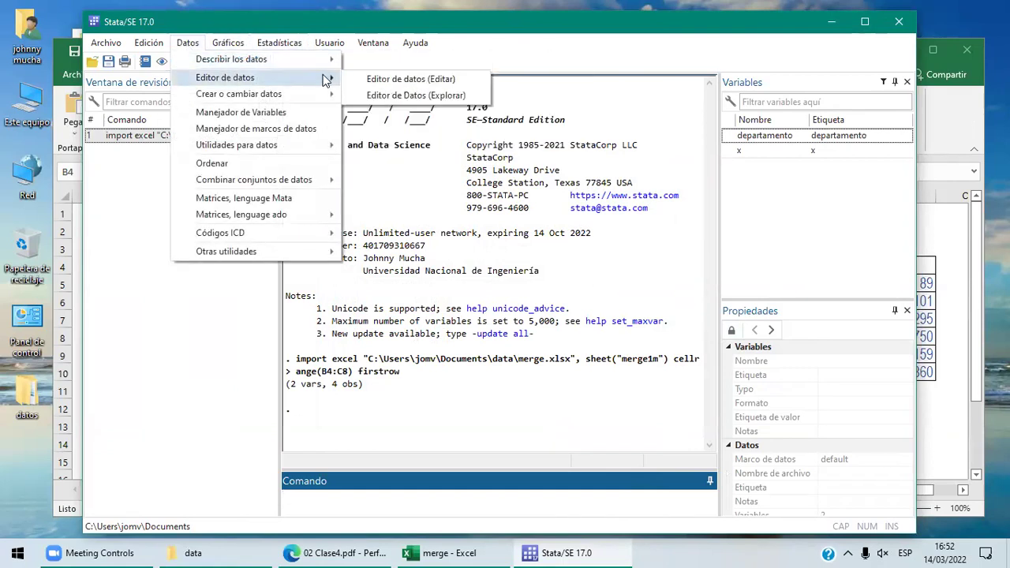
pyautogui.click(368, 76)
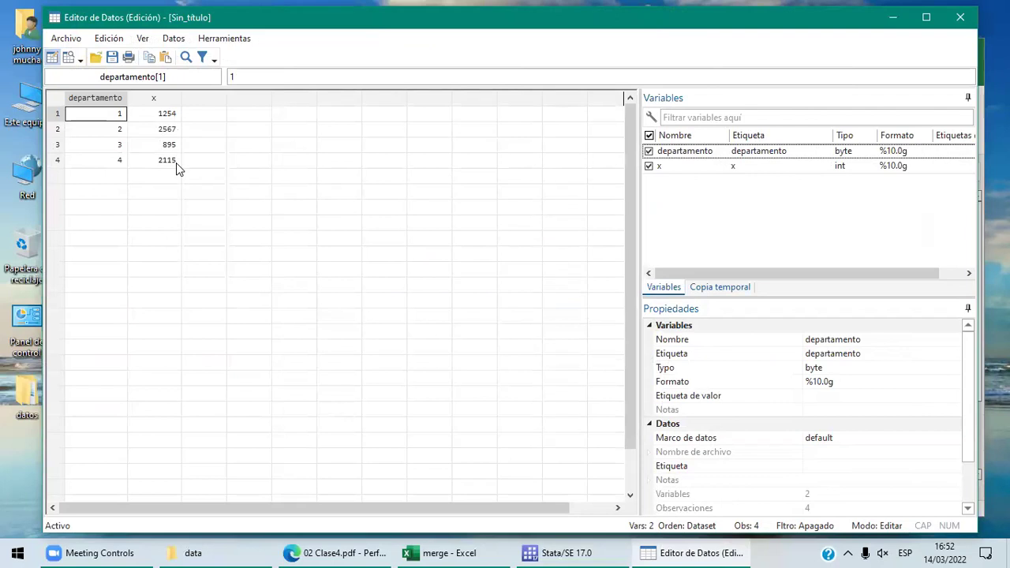
pyautogui.click(70, 39)
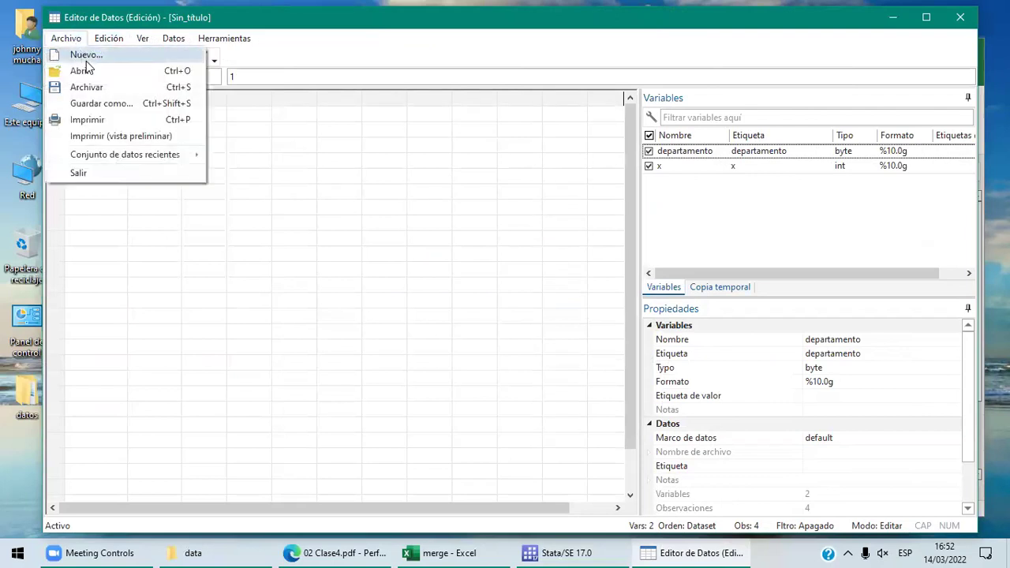
pyautogui.click(105, 104)
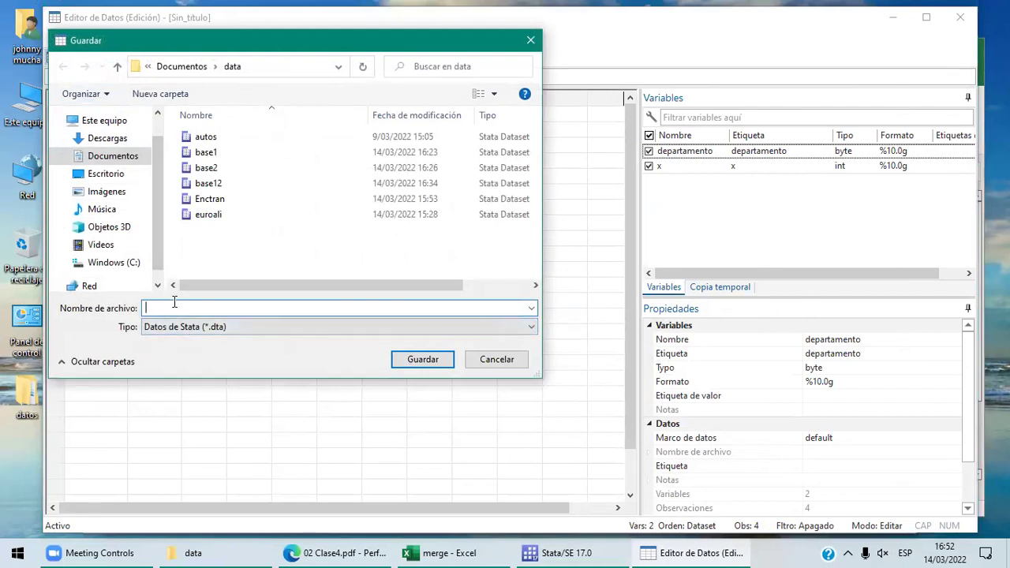
pyautogui.write('base3')
pyautogui.click(422, 362)
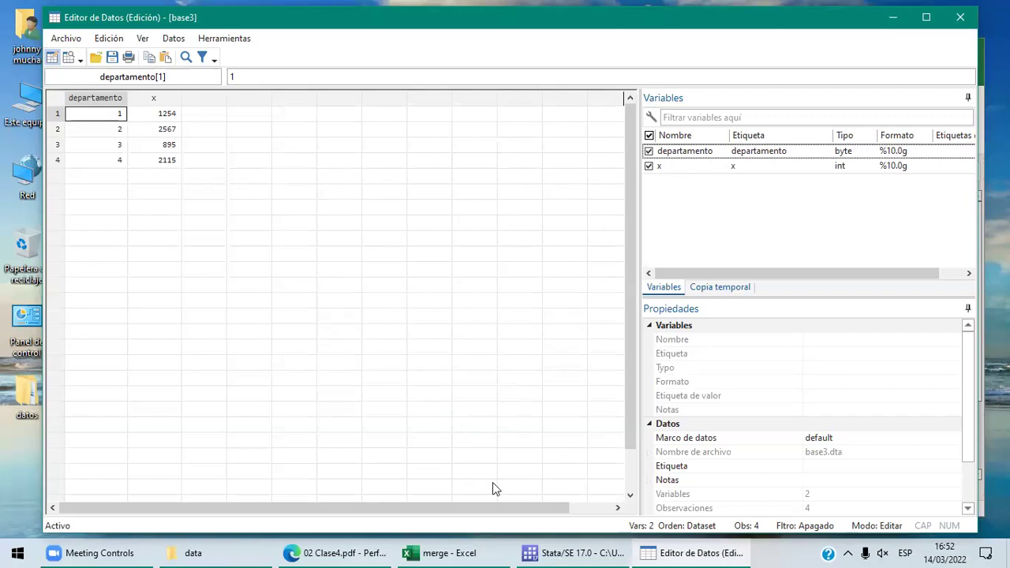
# Return to Stata's main window and clear the dataset from memory with the clear command
pyautogui.click(568, 550)
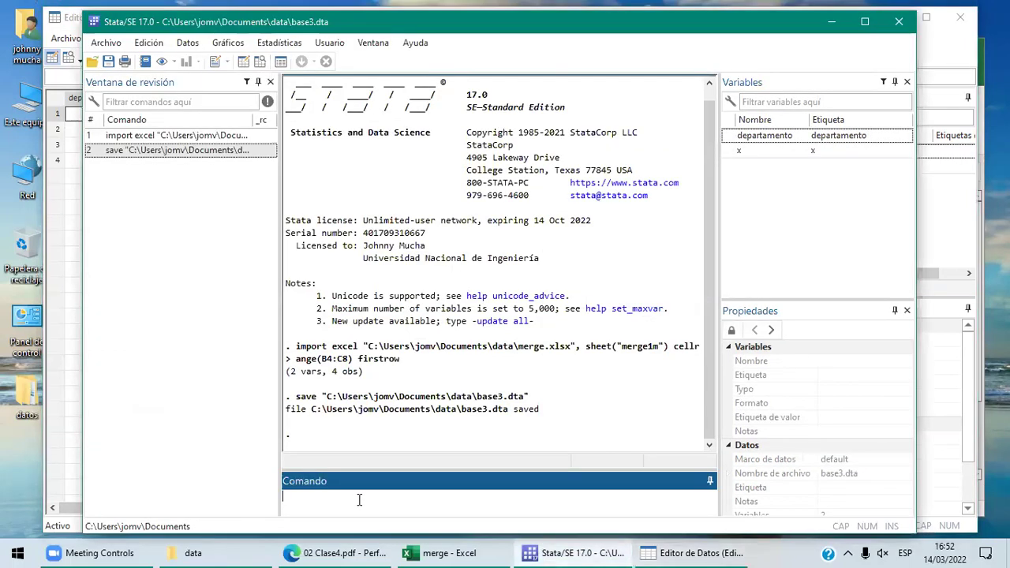
pyautogui.write('clear')
pyautogui.press('Return')
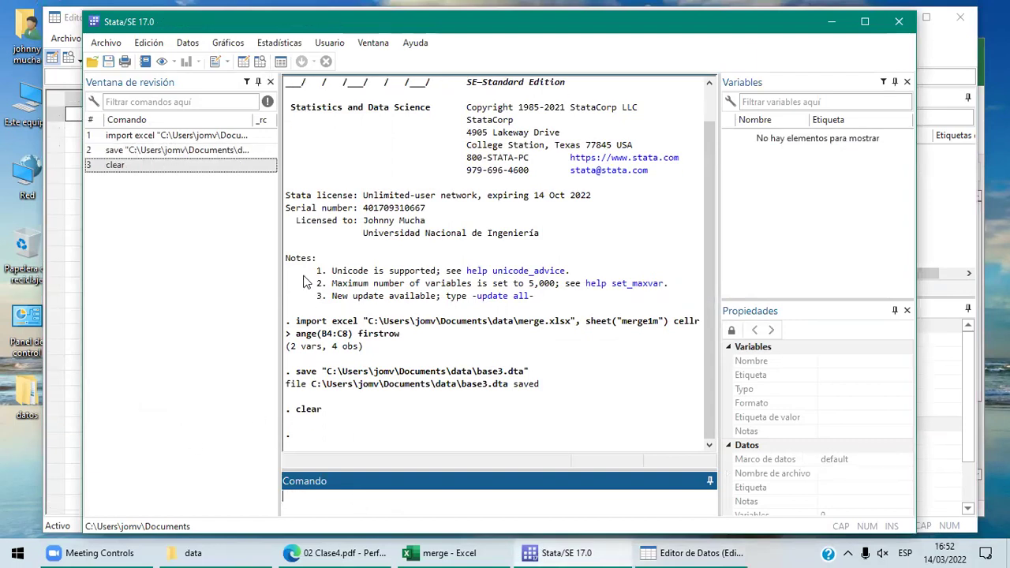
# Start another Excel import with merge.xlsx from the data folder as the source file
pyautogui.click(105, 42)
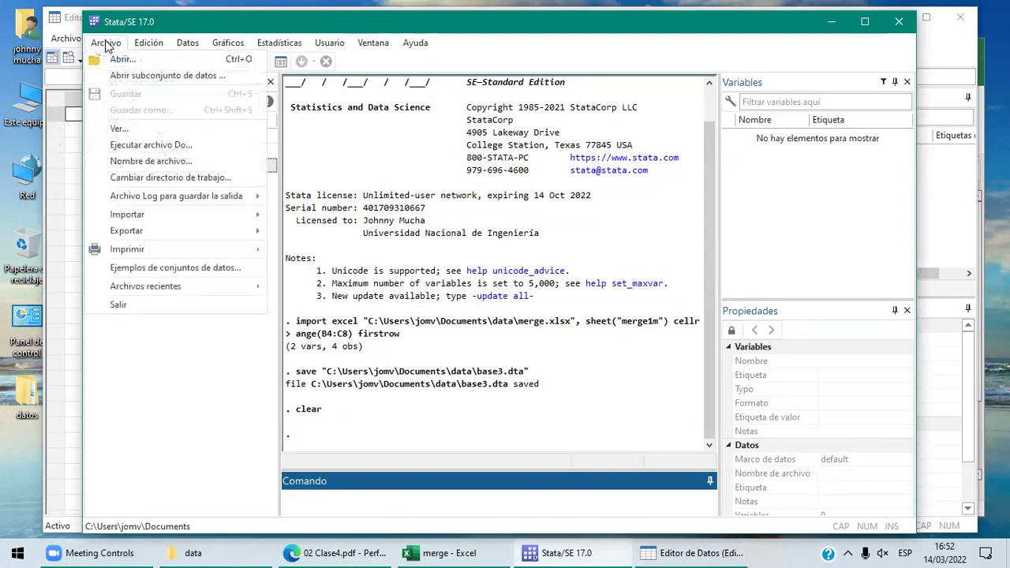
pyautogui.moveTo(146, 206)
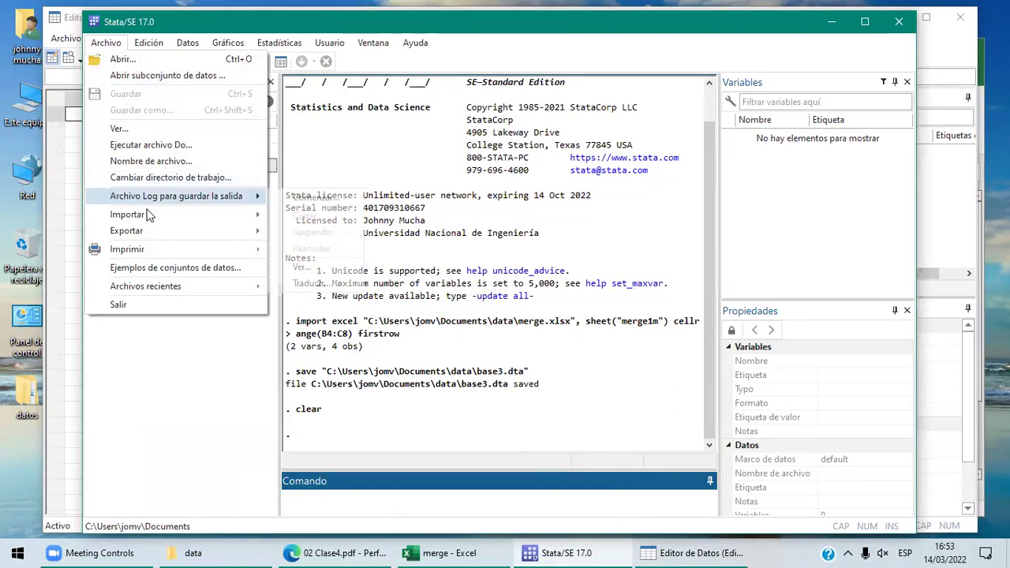
pyautogui.click(315, 215)
pyautogui.click(495, 285)
pyautogui.click(707, 460)
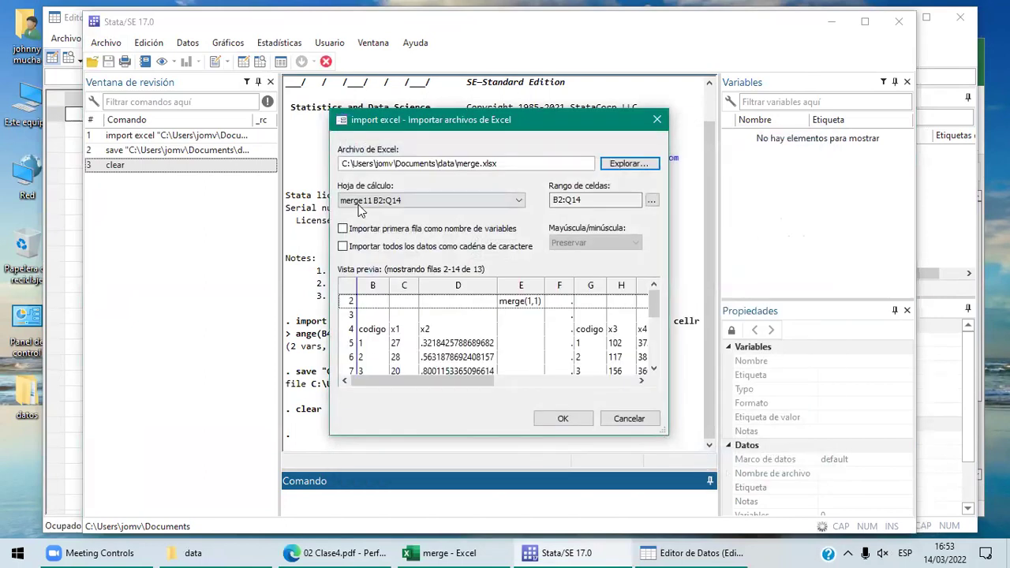
# Check in Excel which sheet holds the base4 table and choose the worksheet for the import in Stata
pyautogui.click(440, 550)
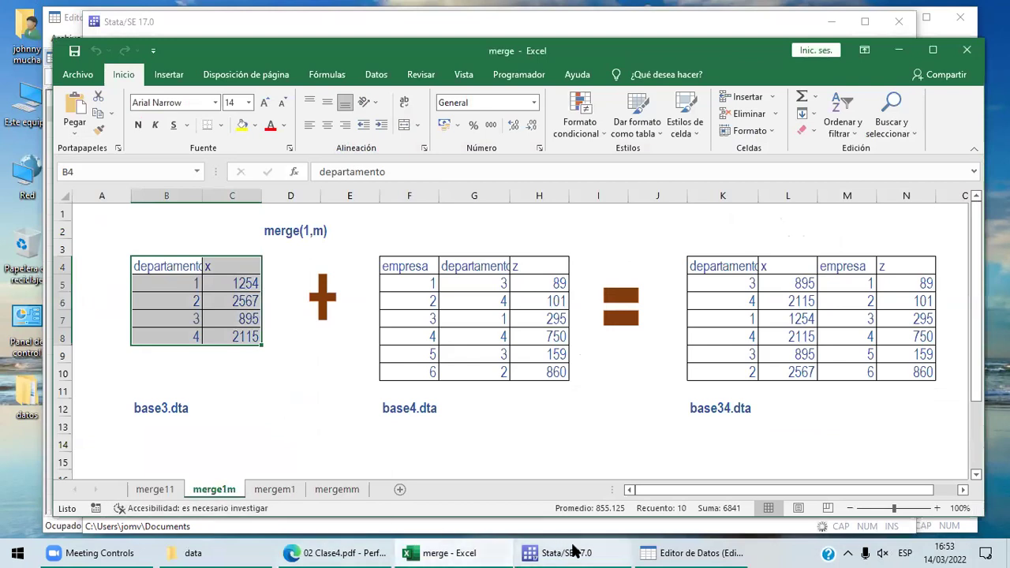
pyautogui.click(600, 551)
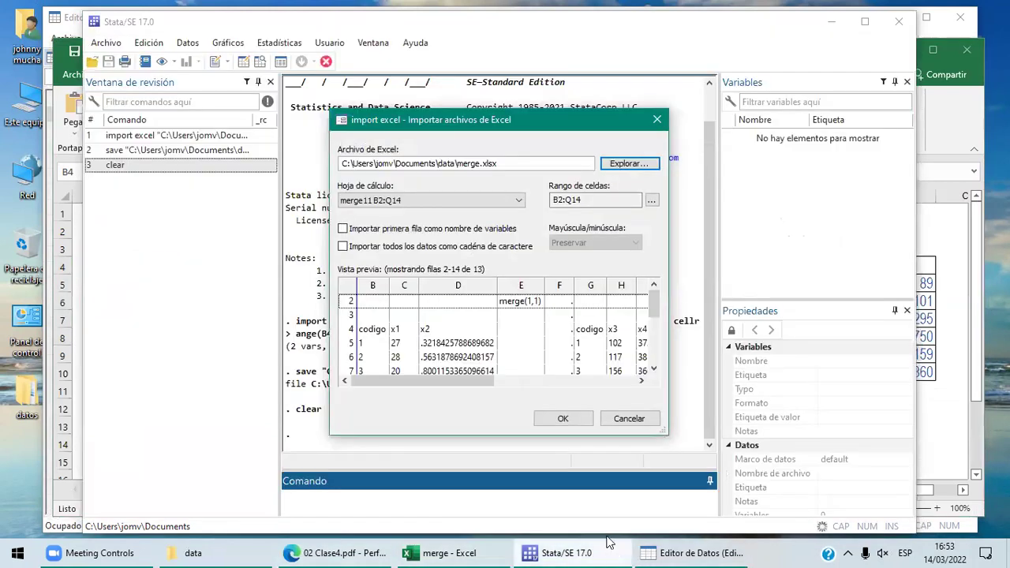
pyautogui.click(521, 204)
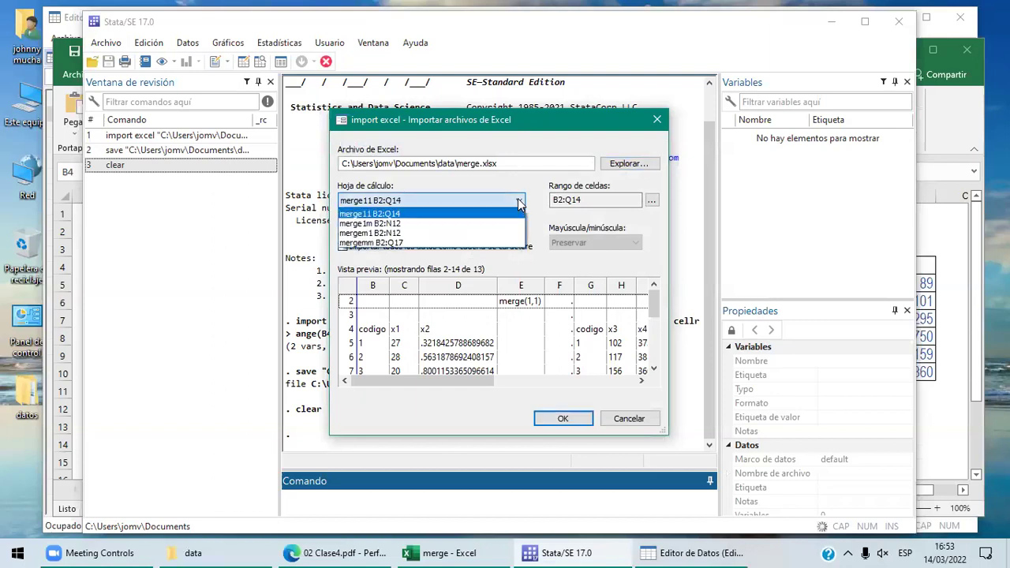
pyautogui.click(422, 215)
# Check in Excel which cells bound the base4 table on sheet merge1m, and return to Stata's import dialog
pyautogui.click(442, 552)
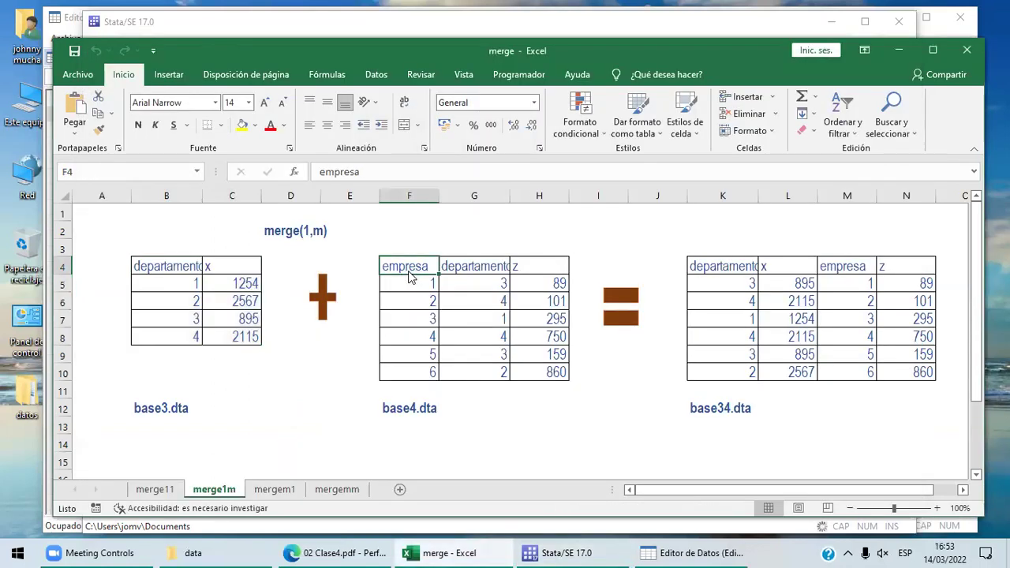
pyautogui.click(559, 370)
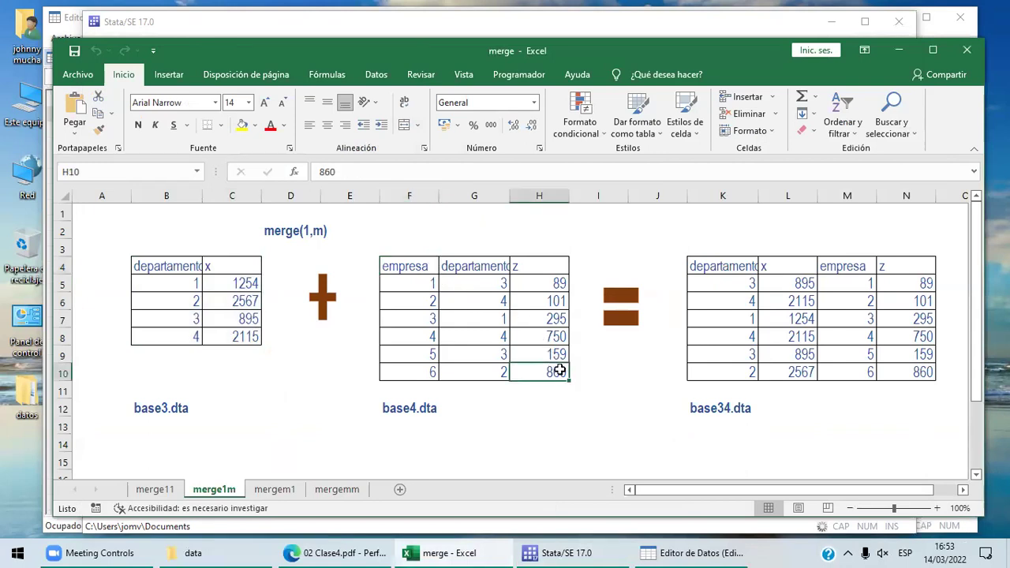
pyautogui.click(400, 263)
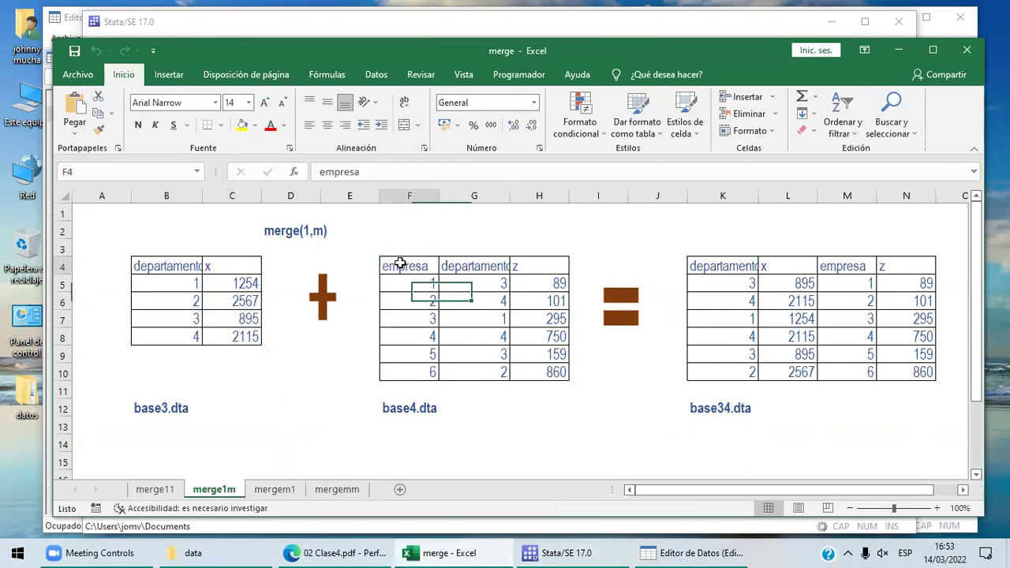
pyautogui.click(541, 370)
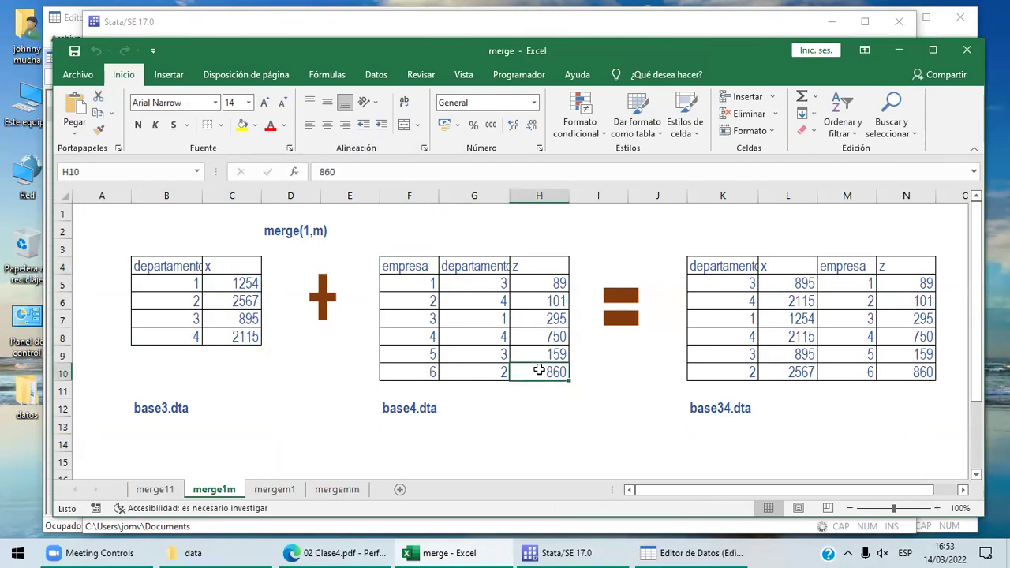
pyautogui.click(683, 552)
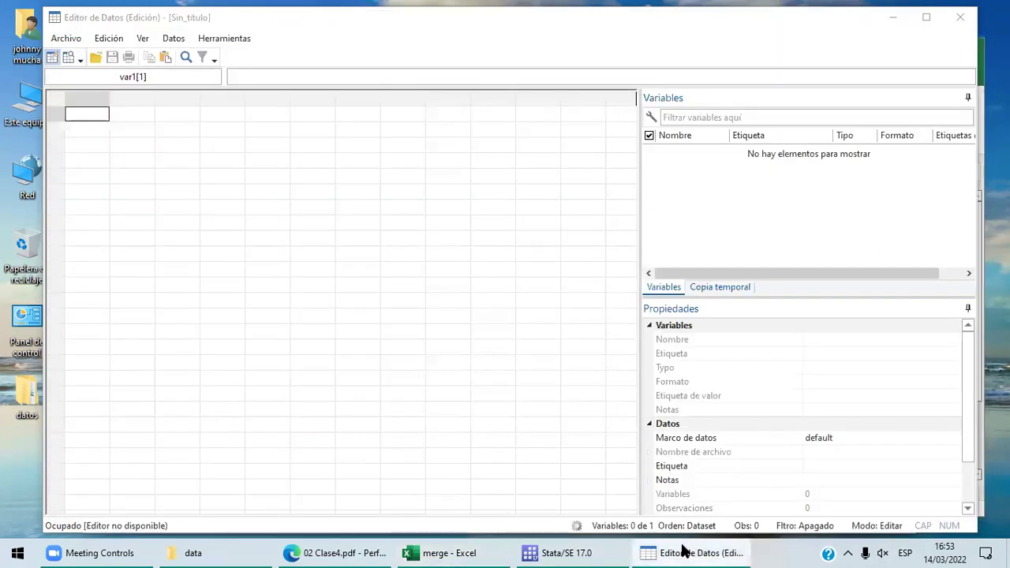
pyautogui.click(607, 553)
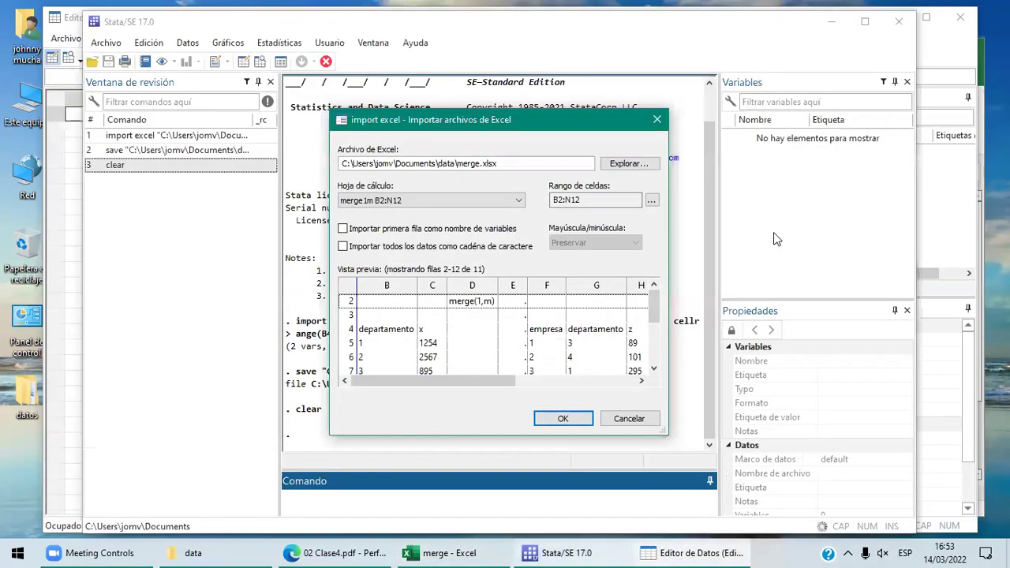
# Set the upper-left cell of the import range to column F, row 4
pyautogui.click(652, 200)
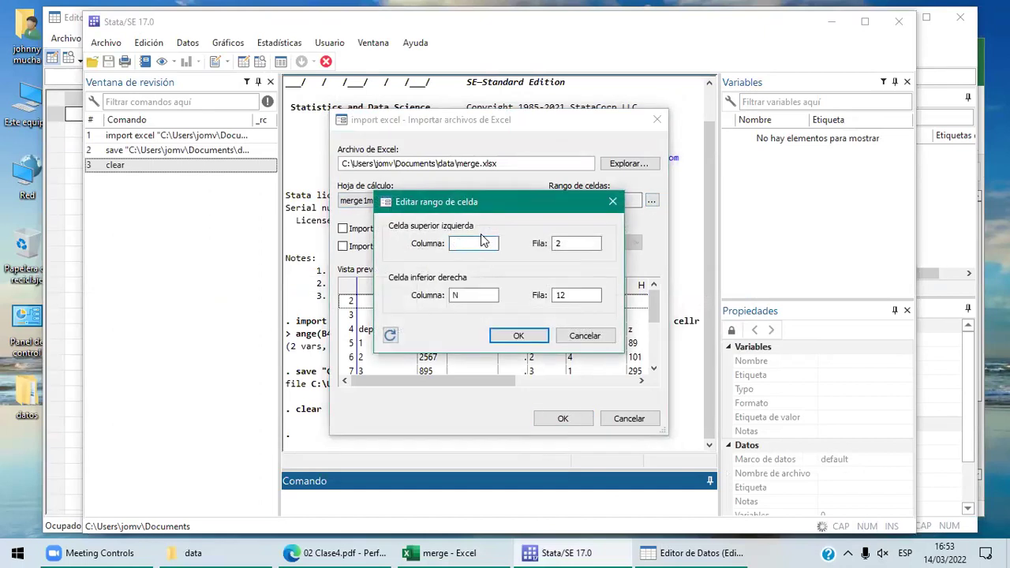
pyautogui.rightClick(480, 243)
pyautogui.click(462, 243)
pyautogui.write('f')
pyautogui.click(568, 245)
pyautogui.press('BackSpace')
pyautogui.write('4')
# Set the range's lower-right cell to column H, row 10, check it against the Excel table, and accept the range
pyautogui.click(475, 300)
pyautogui.press('BackSpace')
pyautogui.write('h')
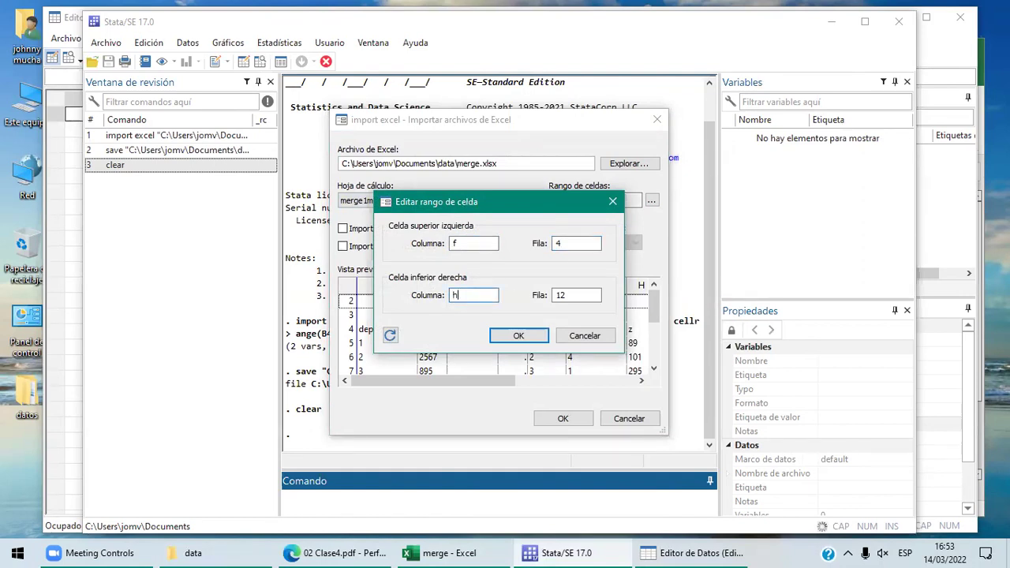
pyautogui.click(563, 297)
pyautogui.press('BackSpace')
pyautogui.write('0')
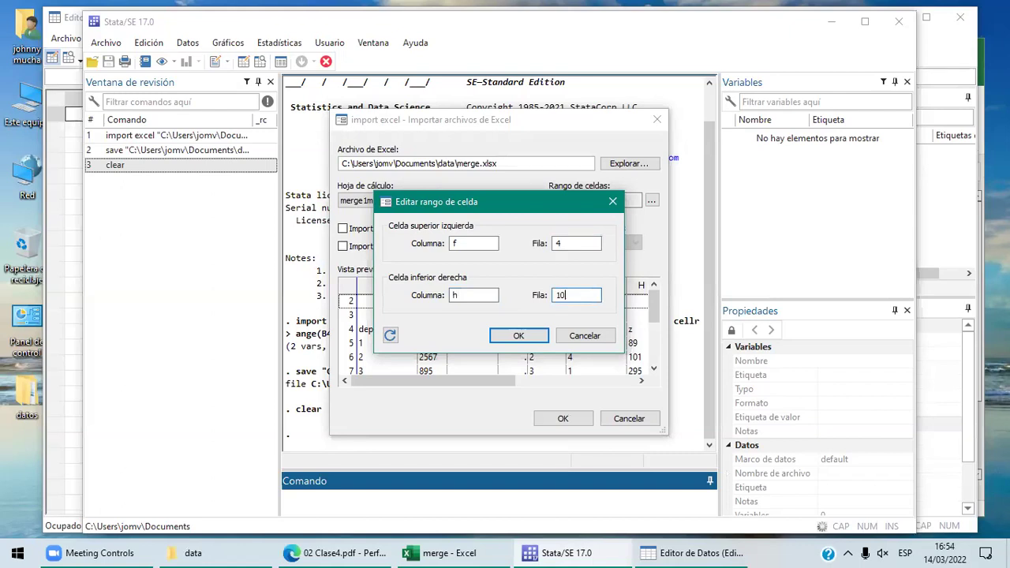
pyautogui.click(485, 551)
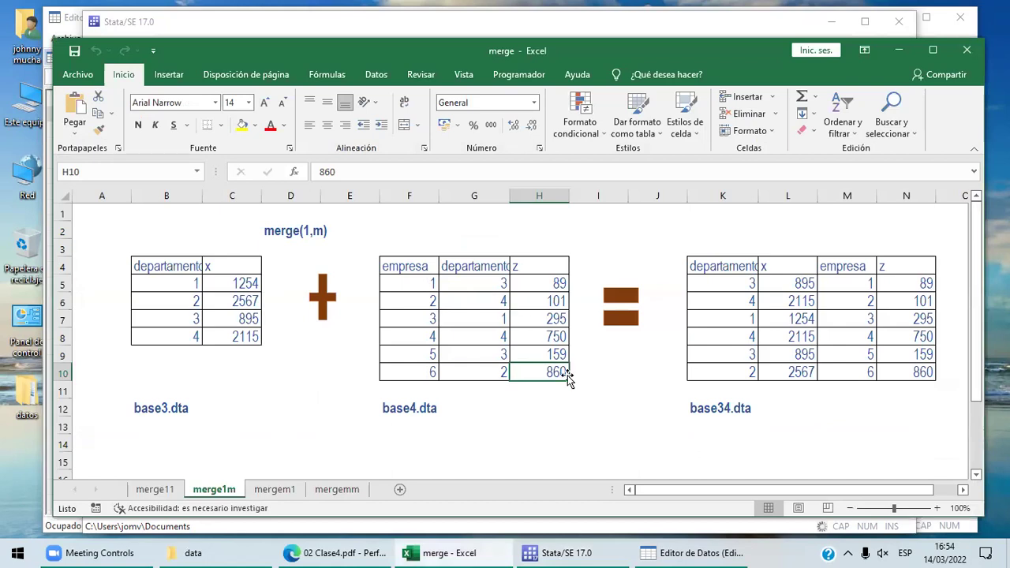
pyautogui.click(603, 551)
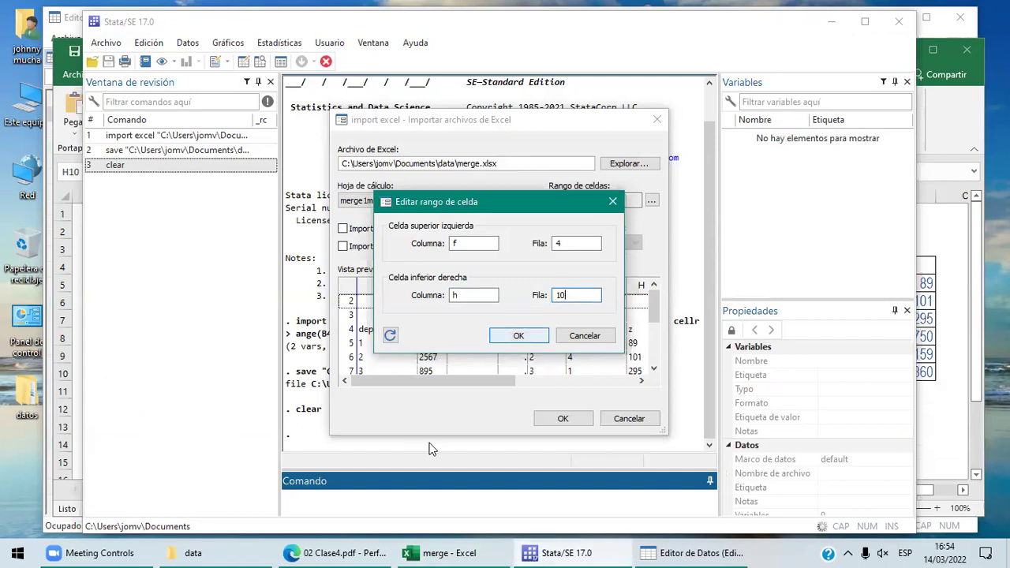
pyautogui.click(519, 335)
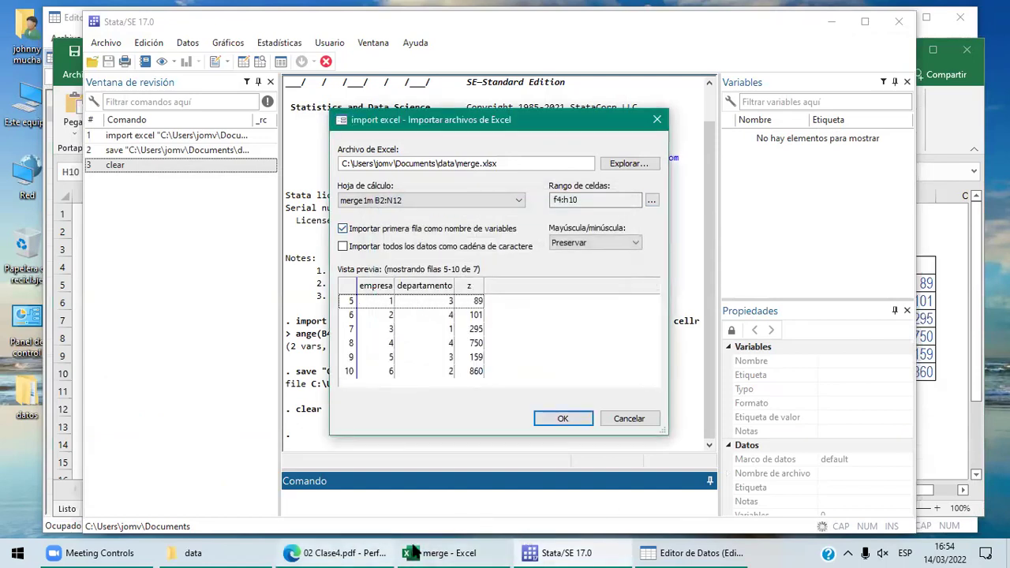
# Compare the preview with the base4 table in Excel and import the range with the first row as variable names
pyautogui.click(463, 553)
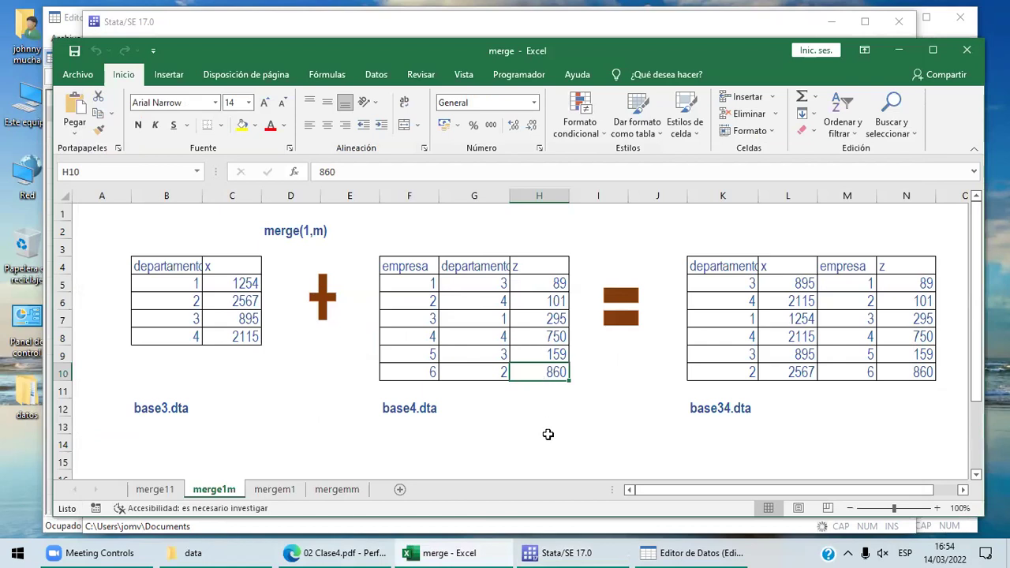
pyautogui.click(581, 553)
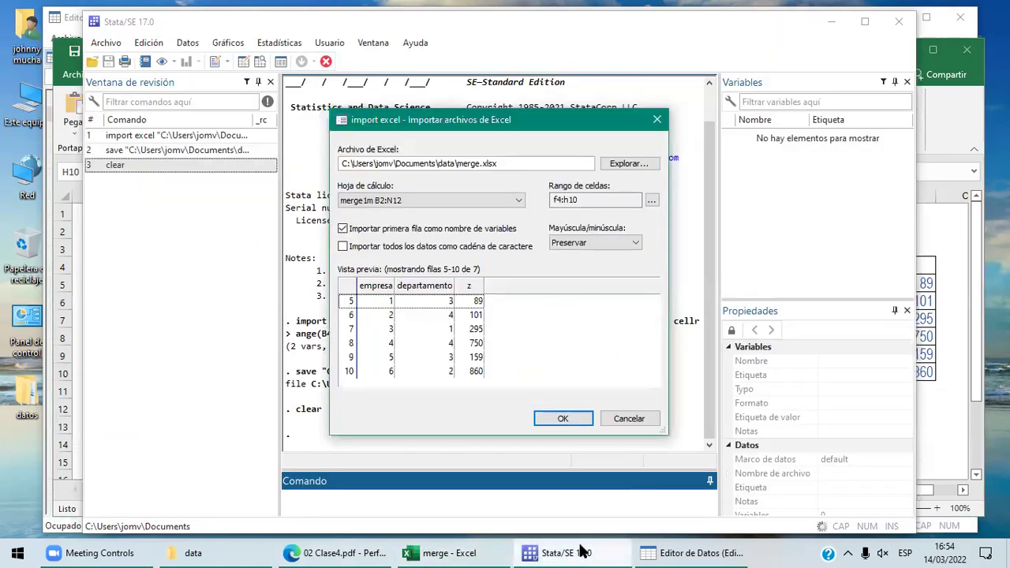
pyautogui.click(565, 418)
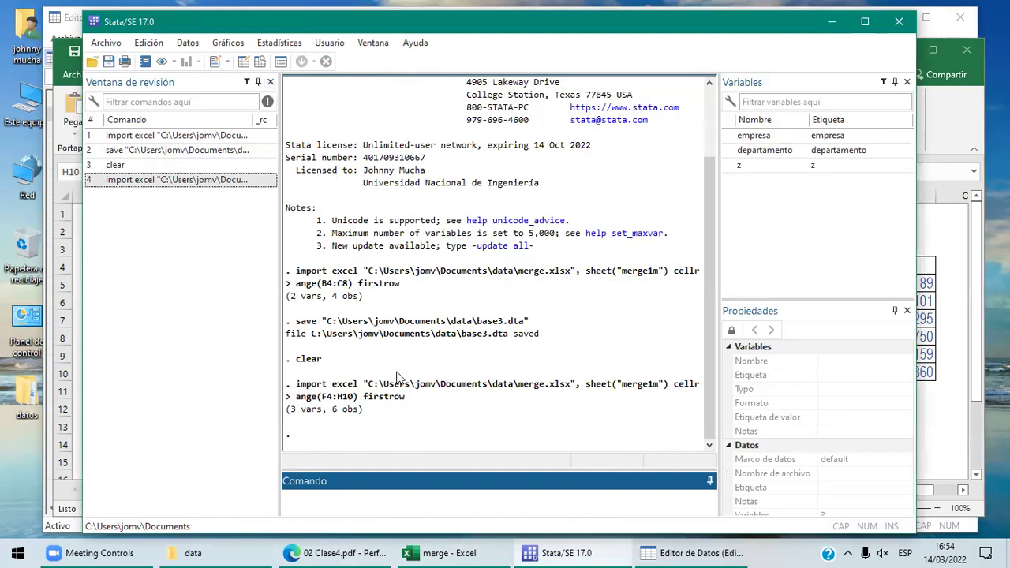
# Show the imported data in the Data Editor and save it as base4 in the data folder
pyautogui.click(693, 553)
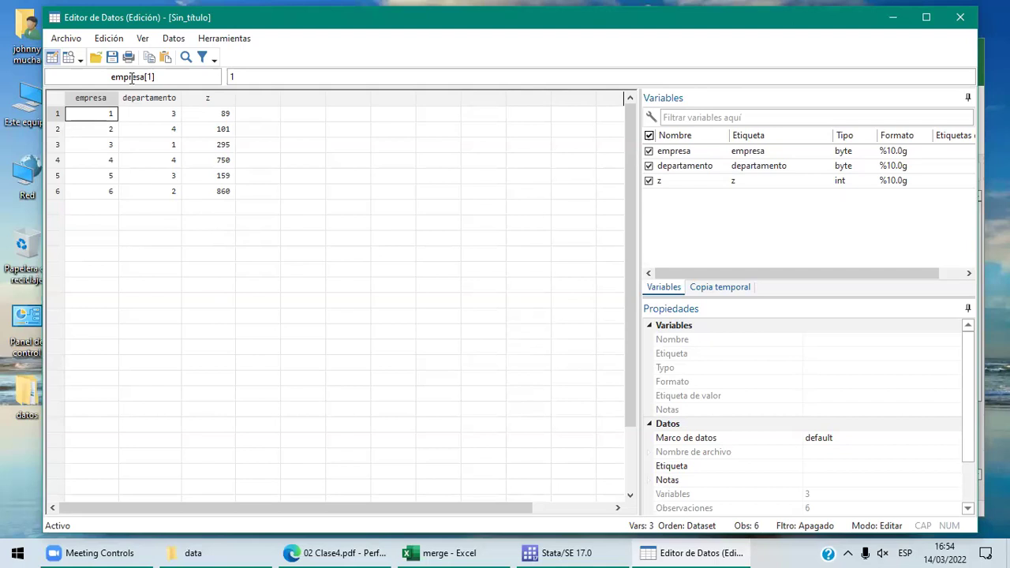
pyautogui.hotkey('ctrl', 's')
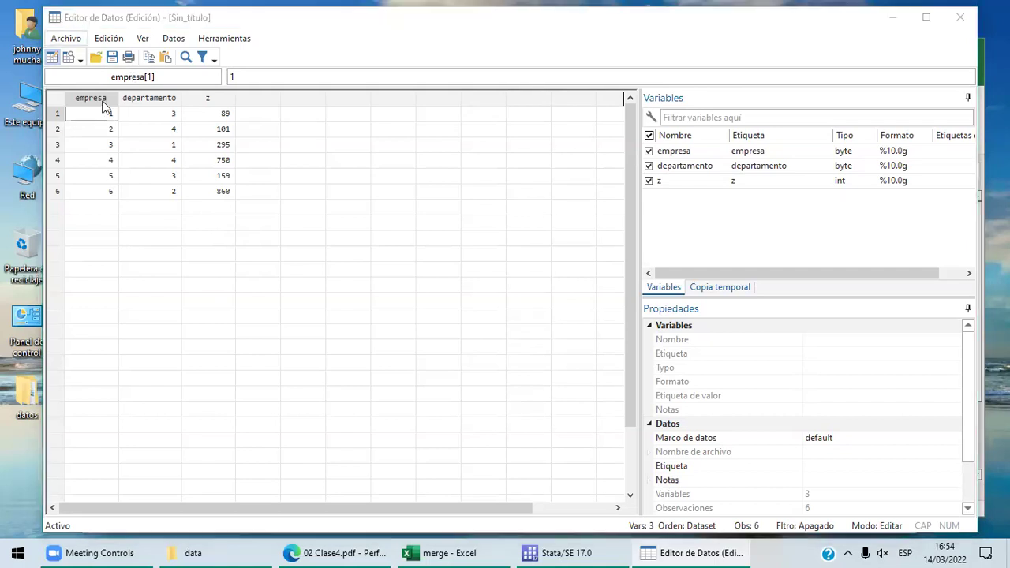
pyautogui.write('base4')
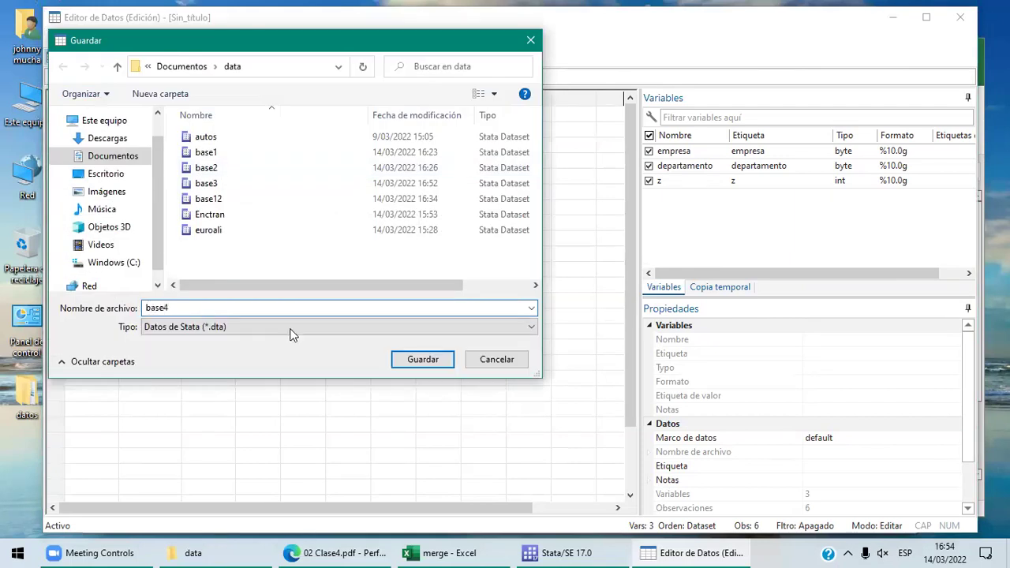
pyautogui.click(423, 359)
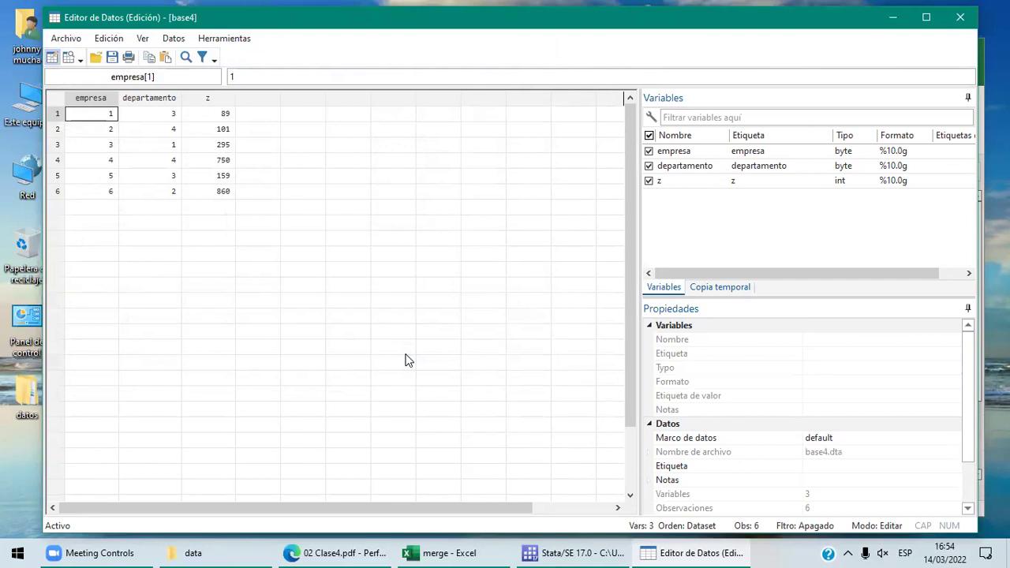
# Switch to Stata's main window and clear the base4 data from memory with the clear command
pyautogui.click(584, 550)
pyautogui.write('clear')
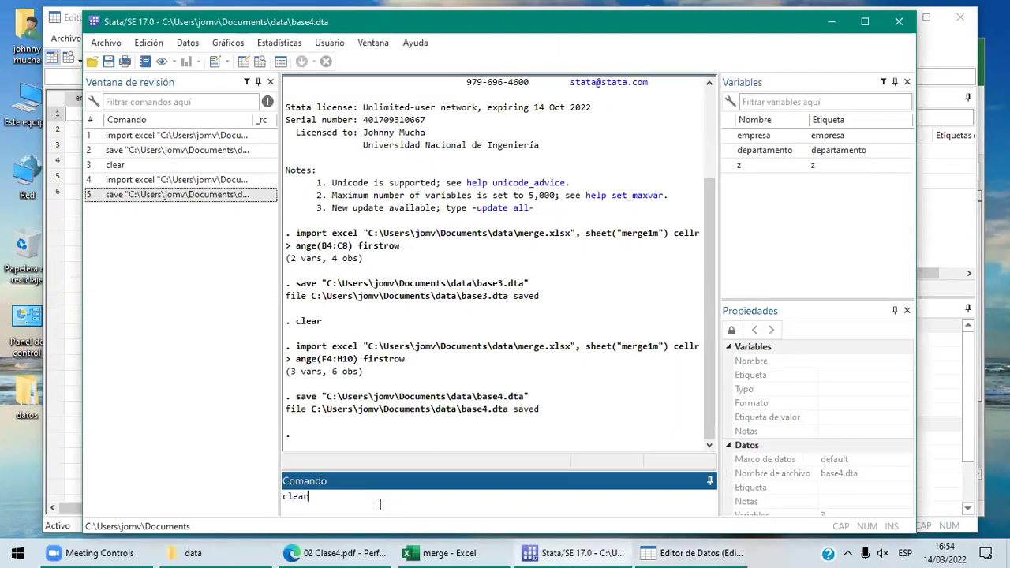
pyautogui.press('Return')
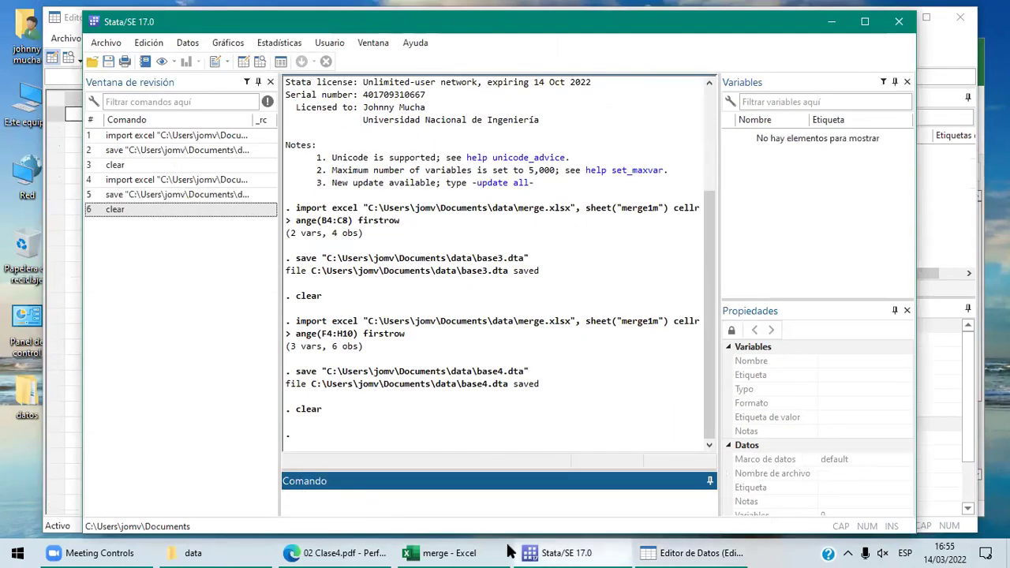
# Review the merge(1,m) example in the class PDF and try to load base3.dta in Stata
pyautogui.click(345, 550)
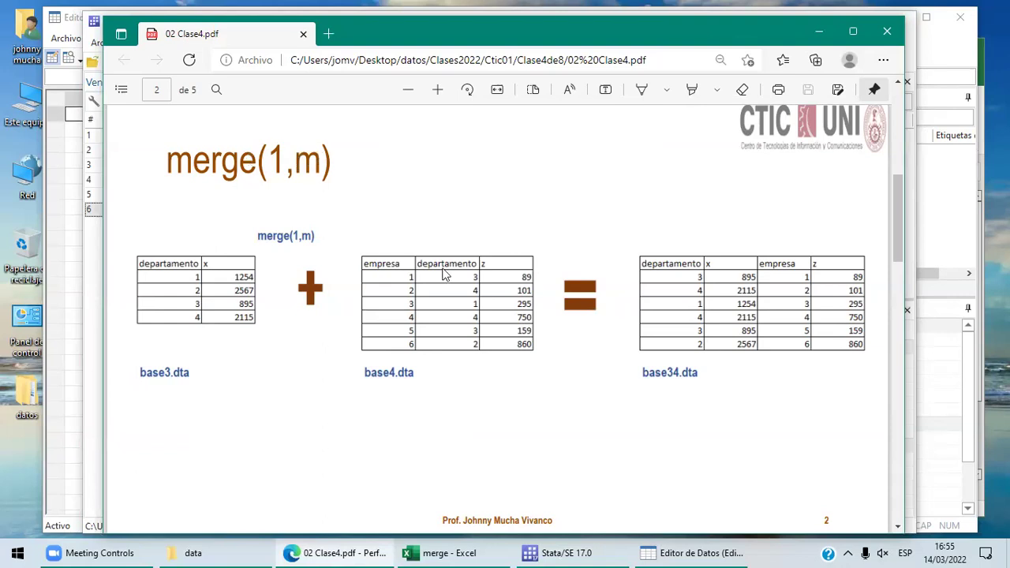
pyautogui.click(566, 552)
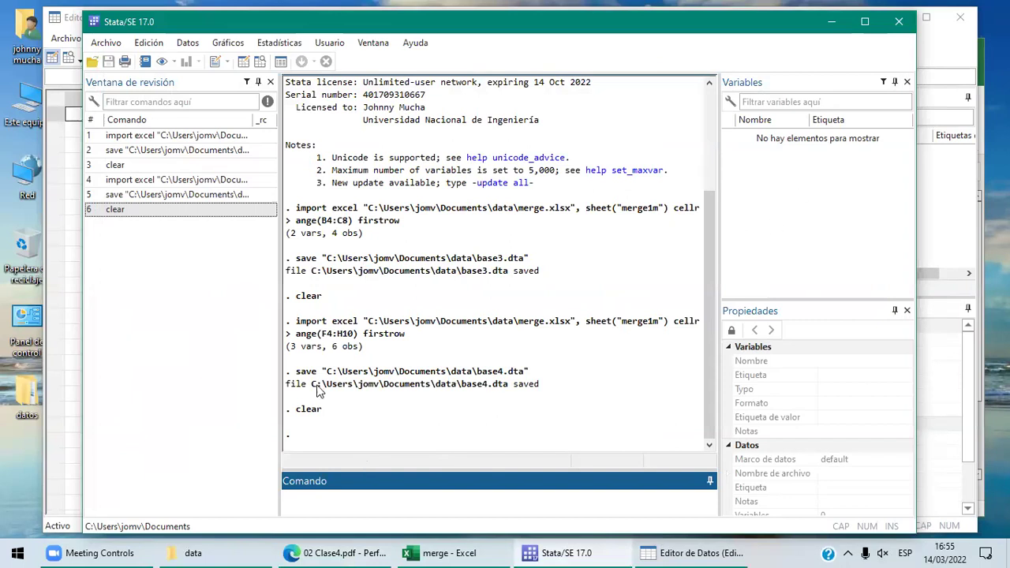
pyautogui.write('use base3.dta')
pyautogui.press('Return')
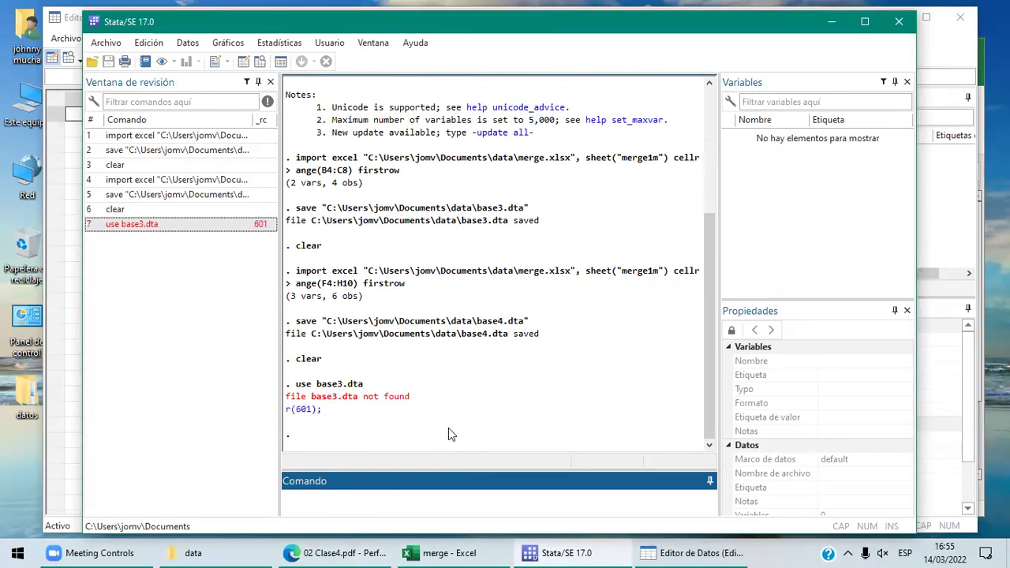
# Display Stata's working directory with pwd and change it to the data folder
pyautogui.write('pwd')
pyautogui.press('Return')
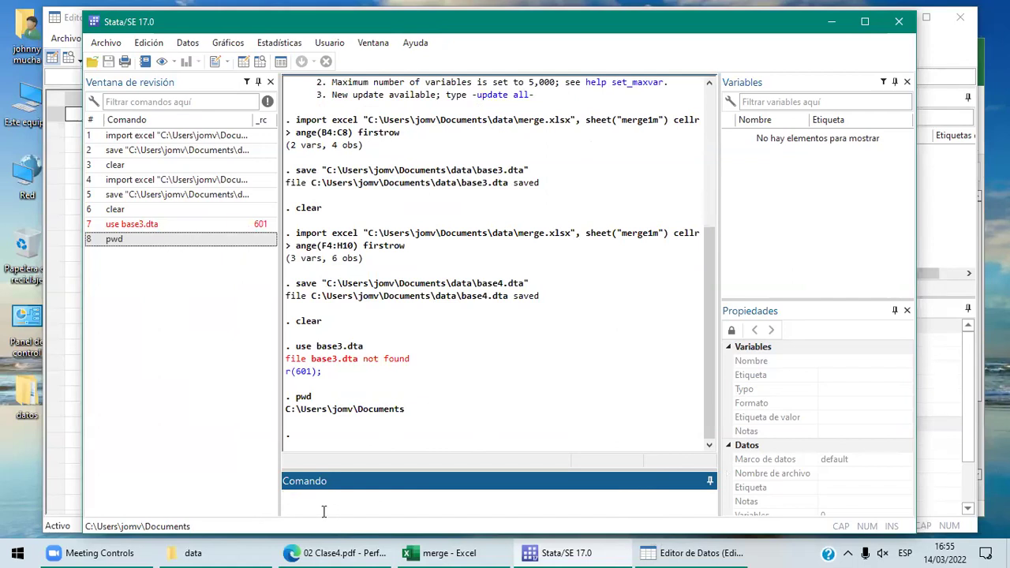
pyautogui.write('cd data')
pyautogui.press('Return')
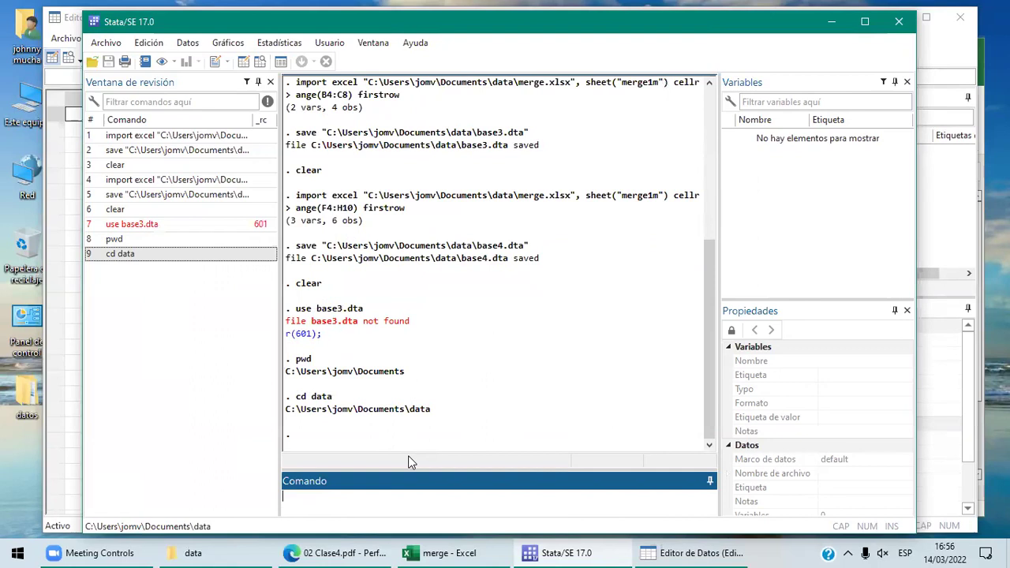
# Load base3.dta from the working directory with the use command and check the merge diagram in the class PDF
pyautogui.write('use b')
pyautogui.write('ase3.dta')
pyautogui.press('Return')
pyautogui.click(592, 550)
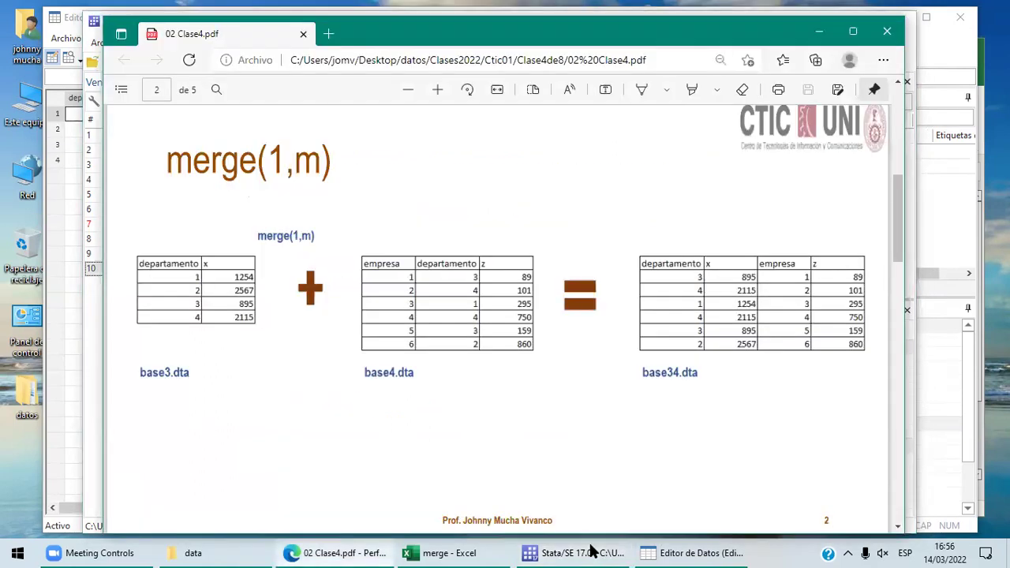
pyautogui.click(592, 550)
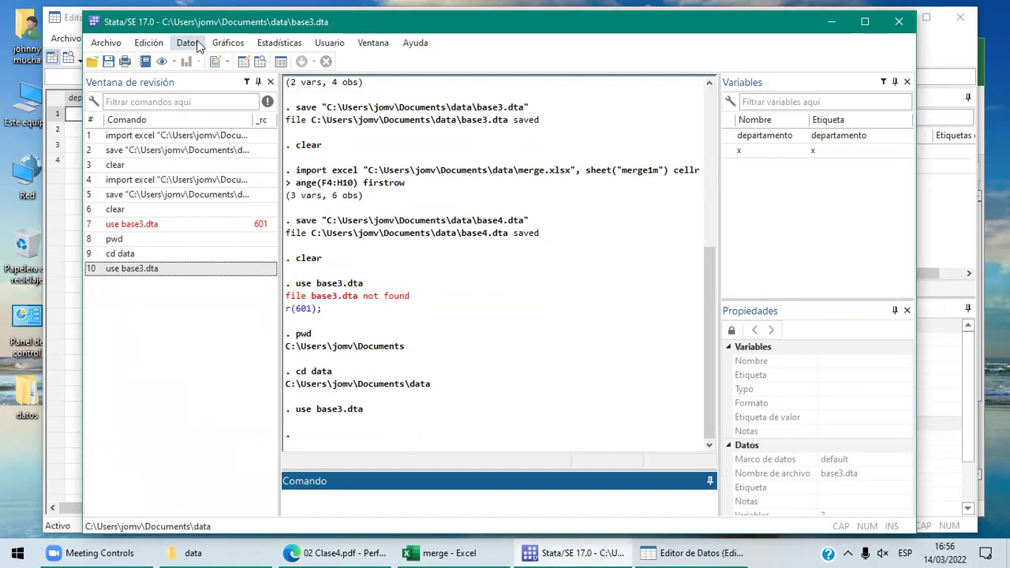
# Start a merge of two datasets, compare the base3 data in Excel and the Data Editor, and choose the one-to-many merge on key variables
pyautogui.click(198, 46)
pyautogui.moveTo(273, 179)
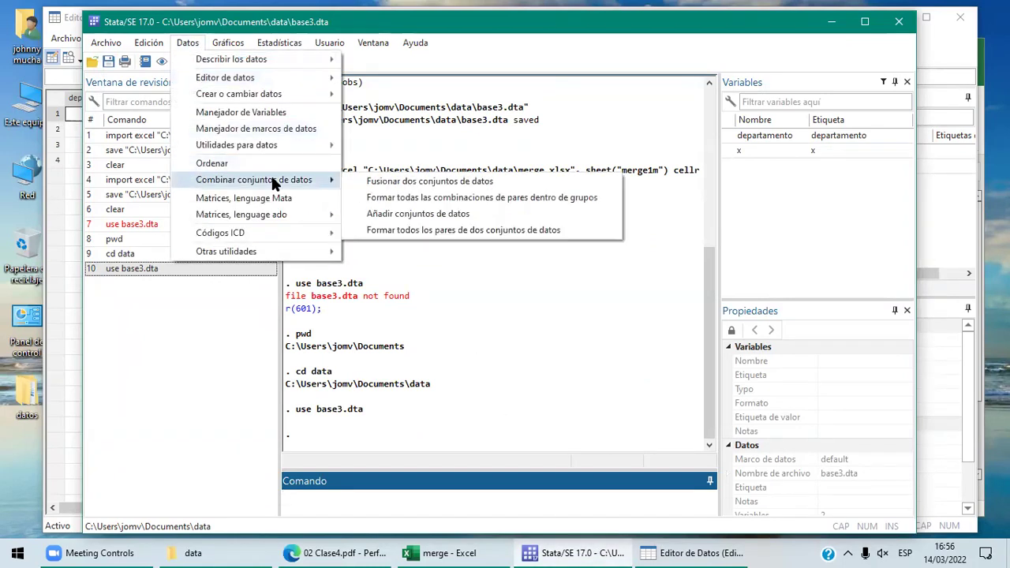
pyautogui.click(419, 186)
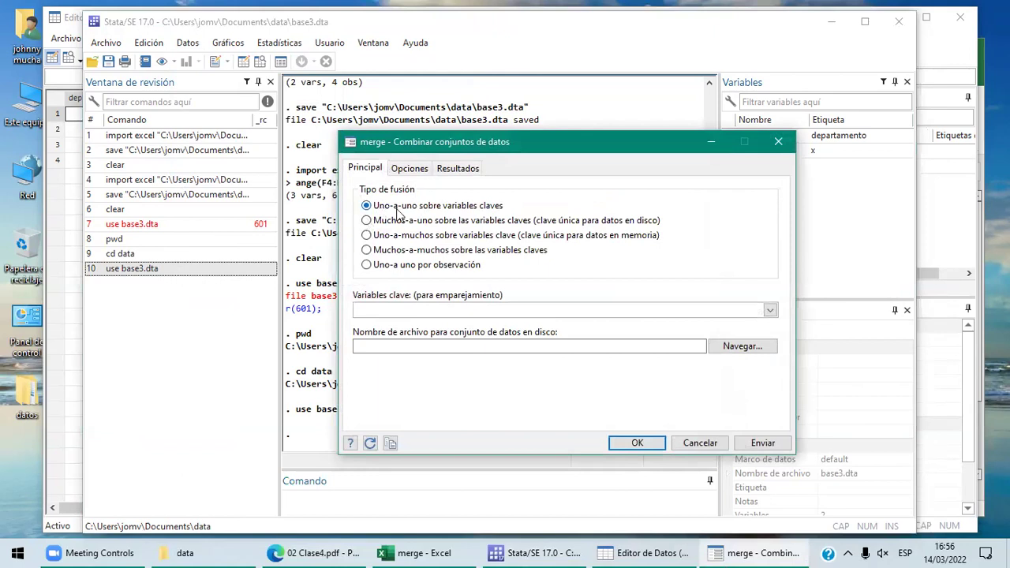
pyautogui.click(452, 551)
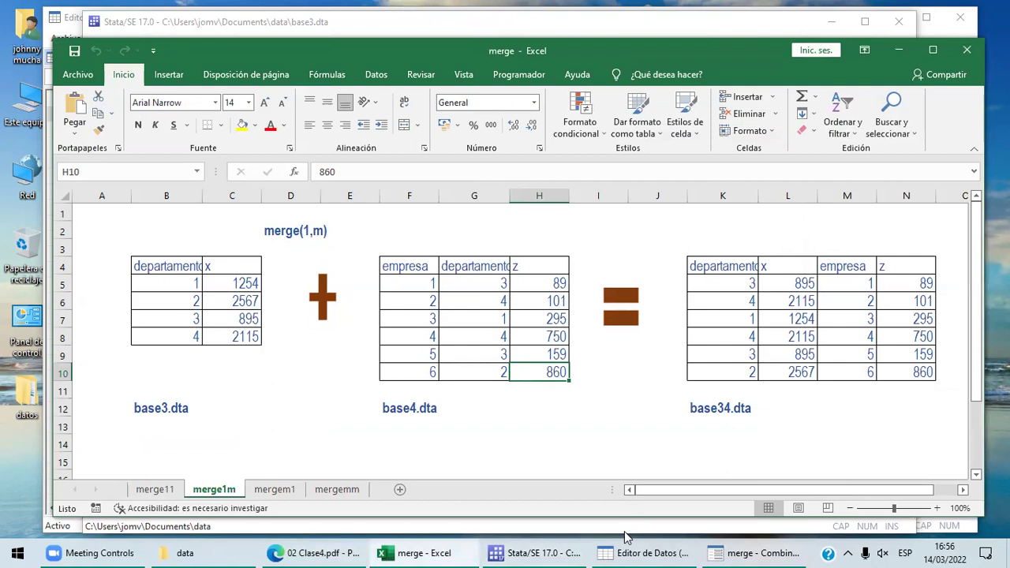
pyautogui.click(556, 552)
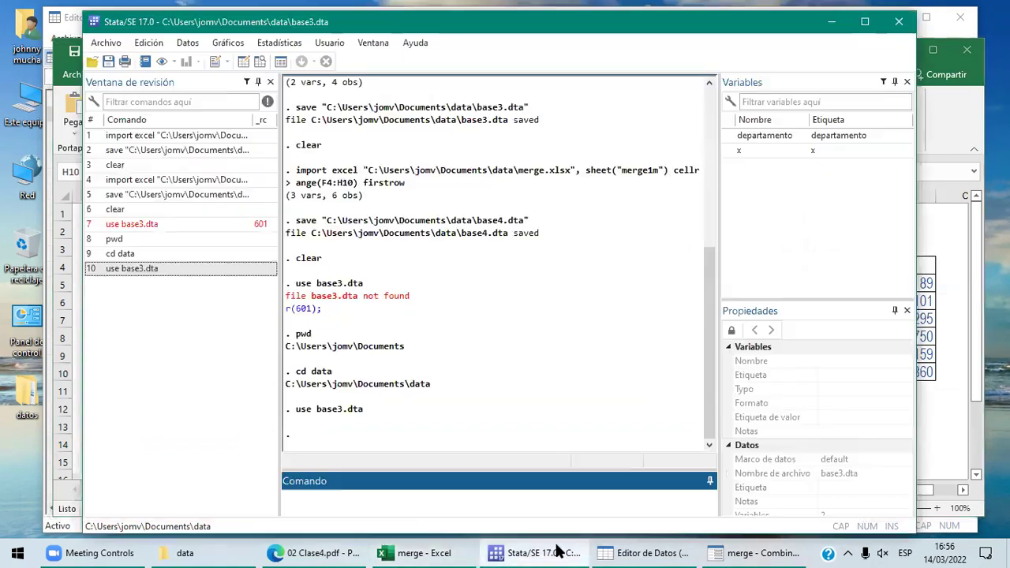
pyautogui.click(643, 551)
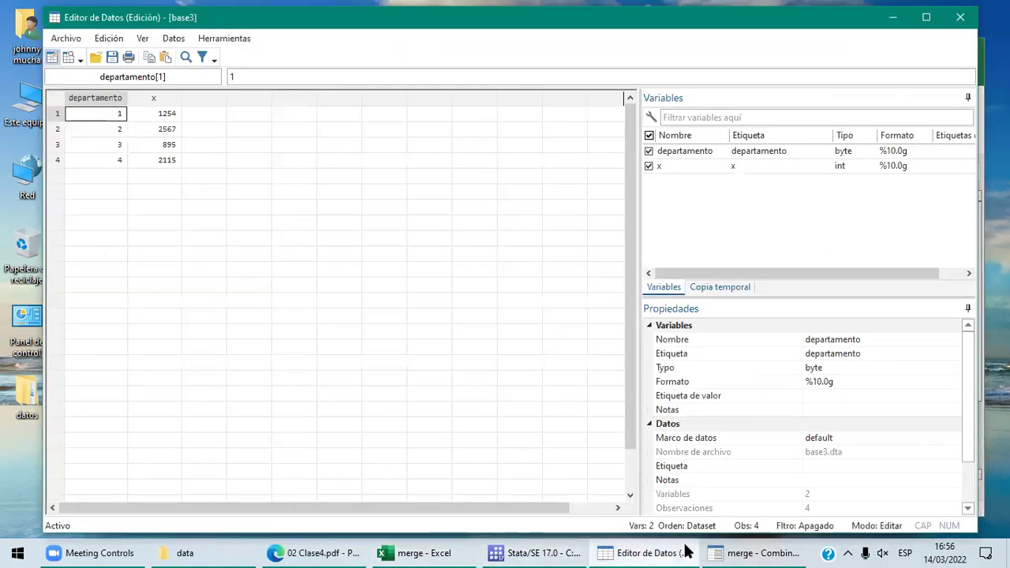
pyautogui.click(722, 552)
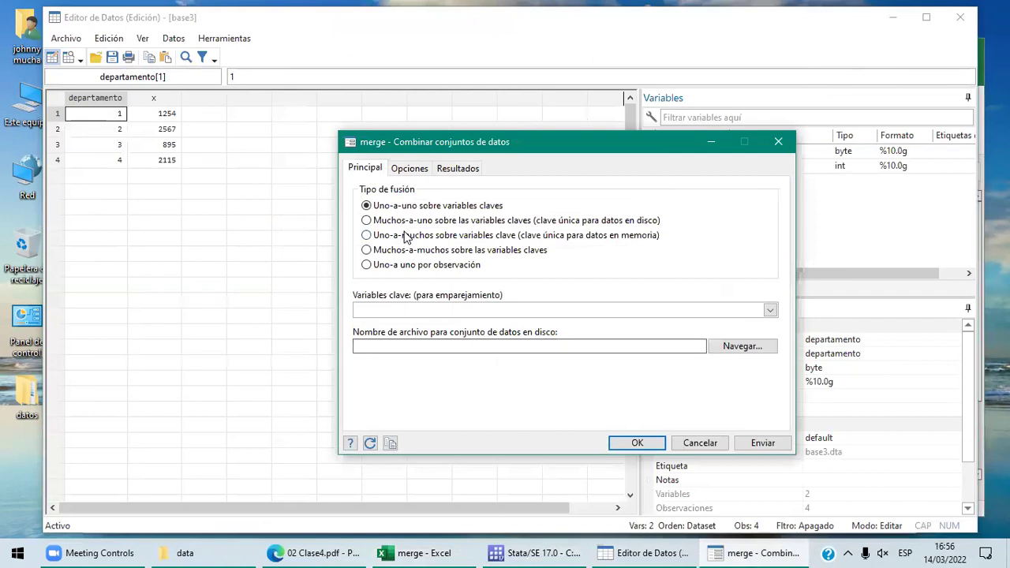
pyautogui.click(368, 236)
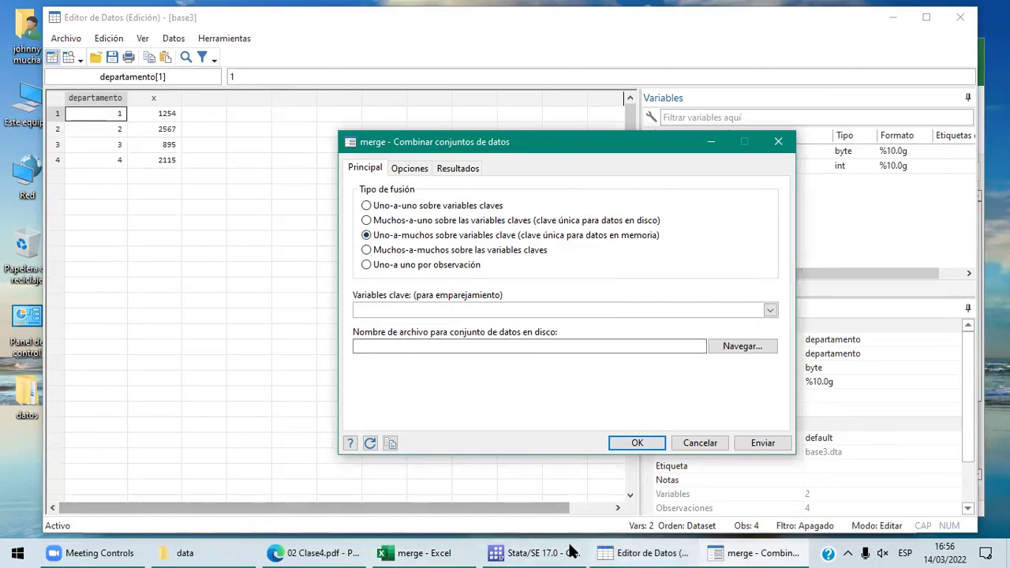
# Run the one-to-many merge with departamento as key variable and base4.dta from the data folder as the dataset on disk
pyautogui.click(424, 553)
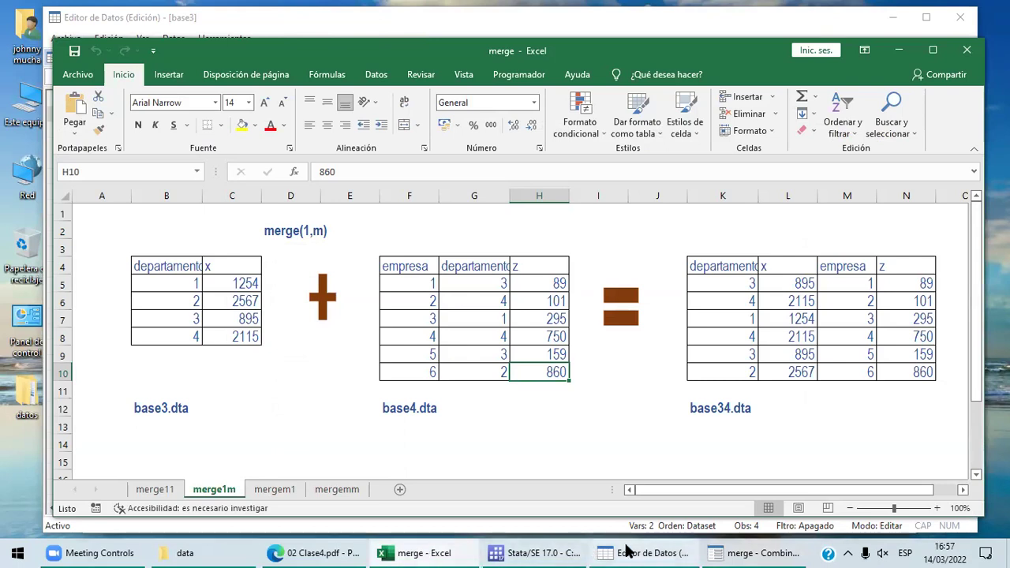
pyautogui.moveTo(629, 552)
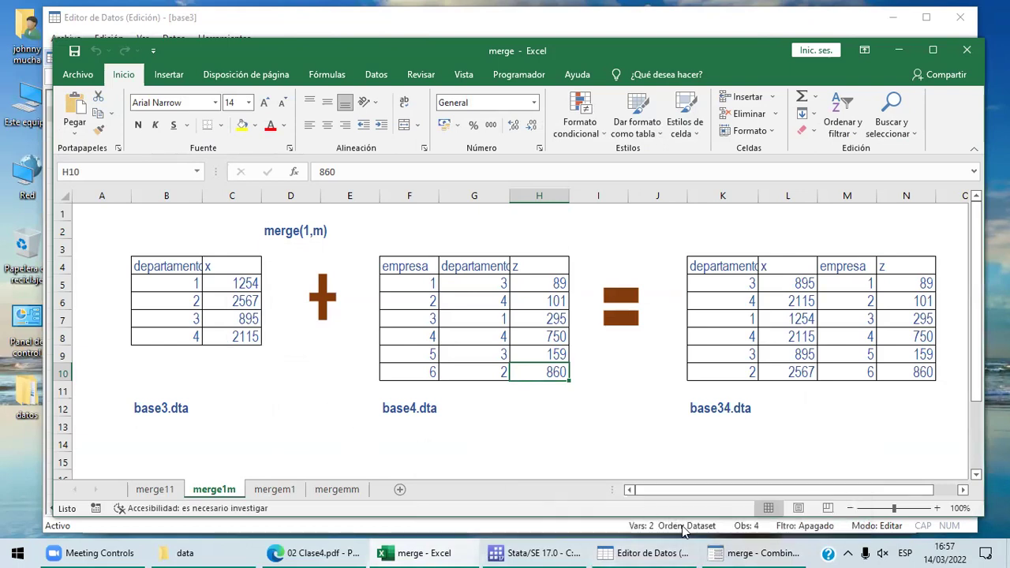
pyautogui.click(750, 553)
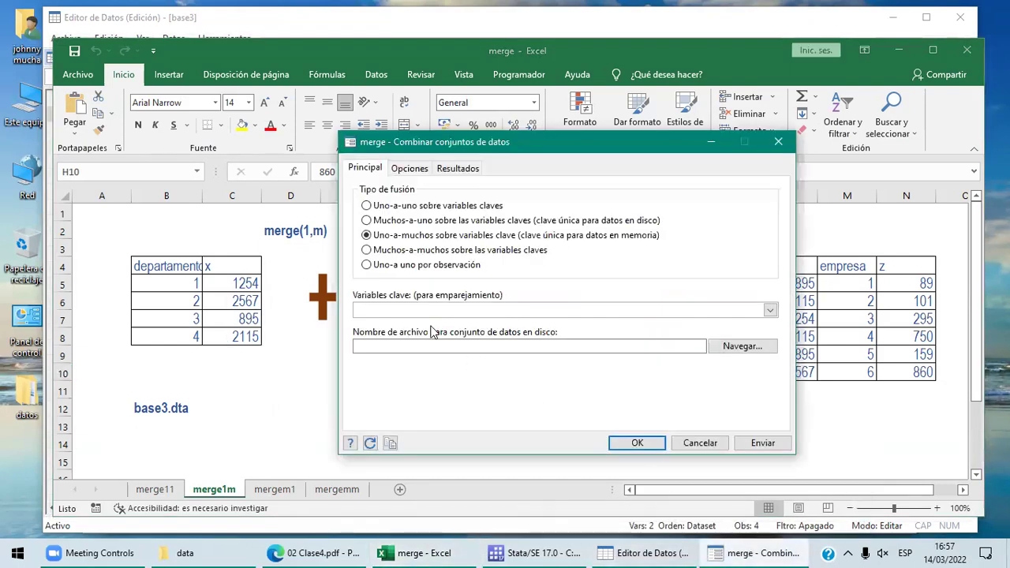
pyautogui.click(770, 311)
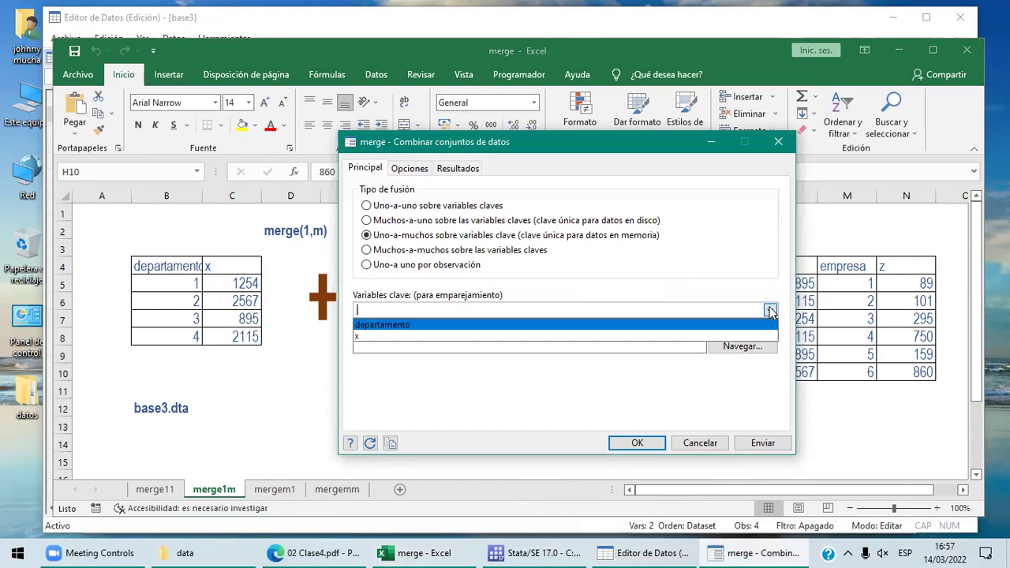
pyautogui.click(434, 329)
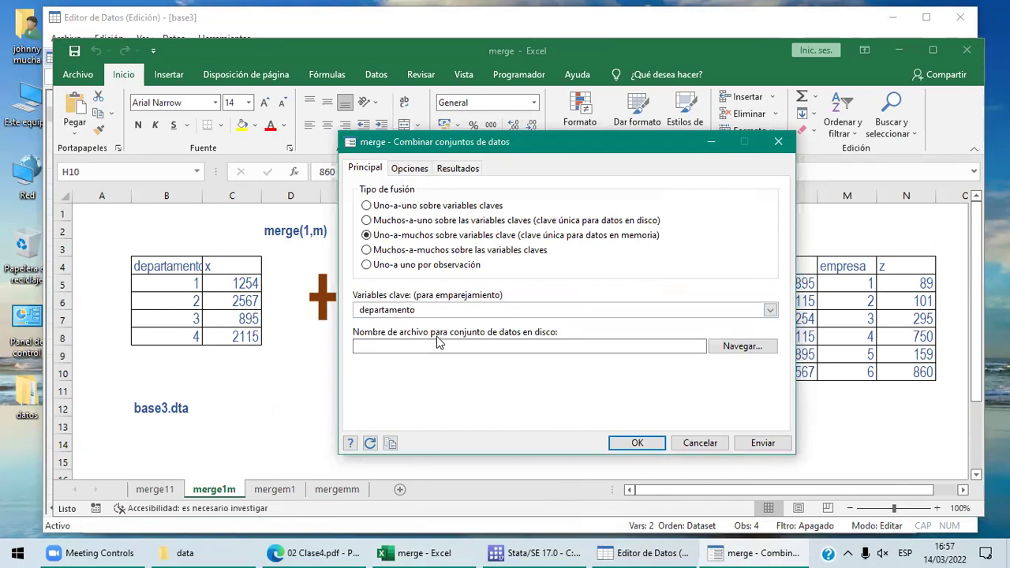
pyautogui.click(742, 346)
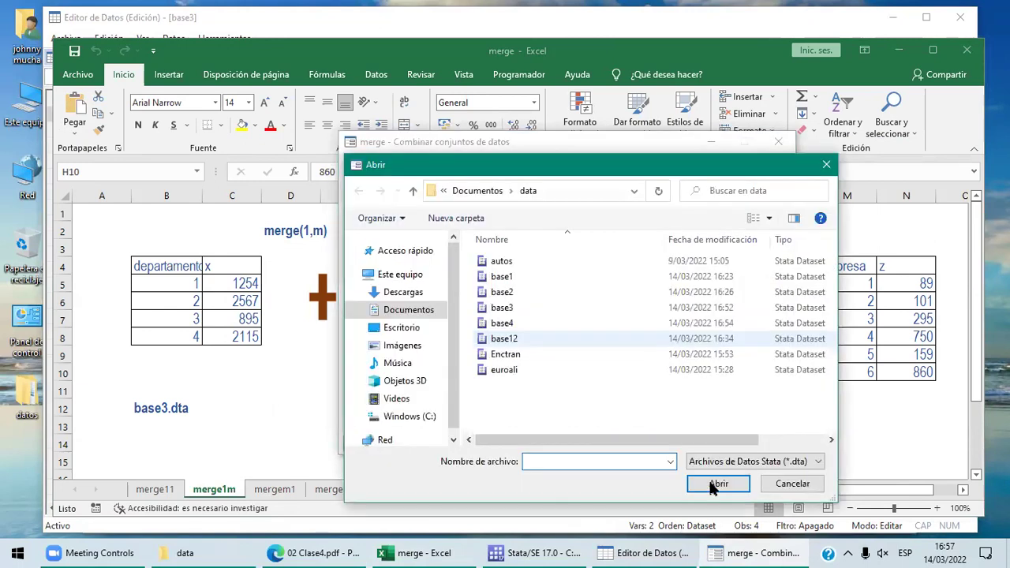
pyautogui.write('base4')
pyautogui.click(713, 485)
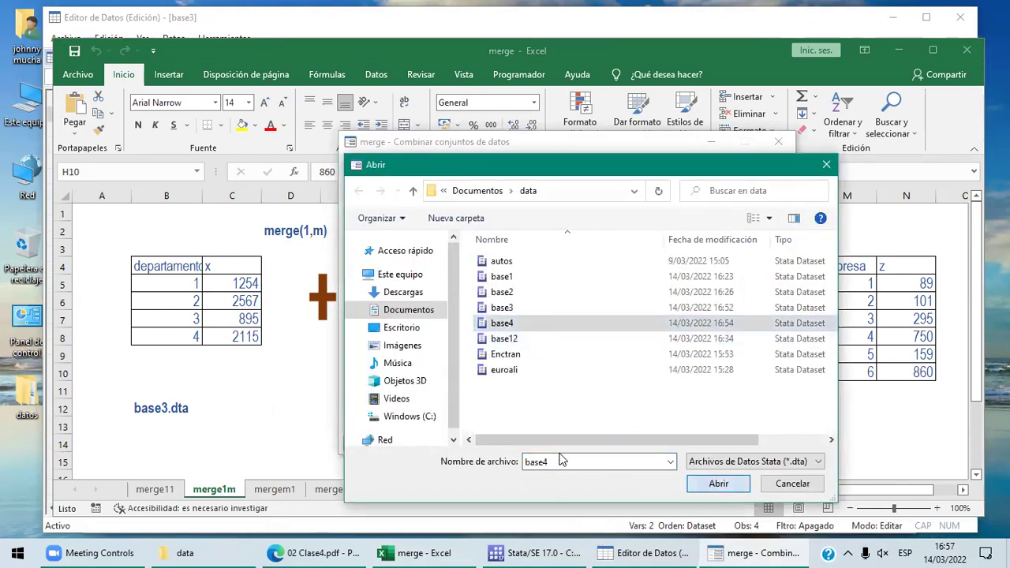
pyautogui.click(637, 443)
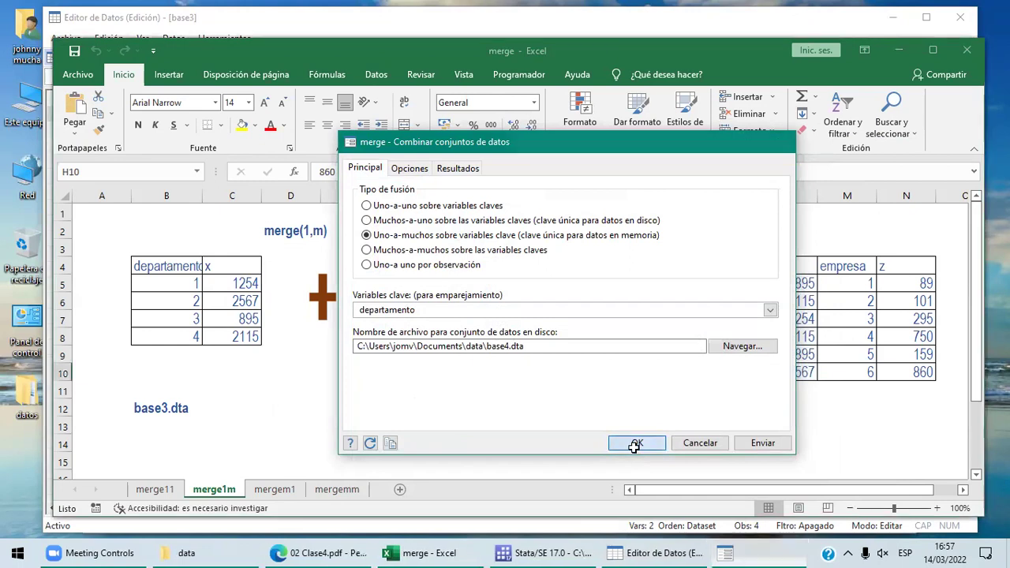
# Compare the merged records in the Data Editor with the expected base34 table in the Excel workbook and check the merge results in Stata
pyautogui.click(683, 550)
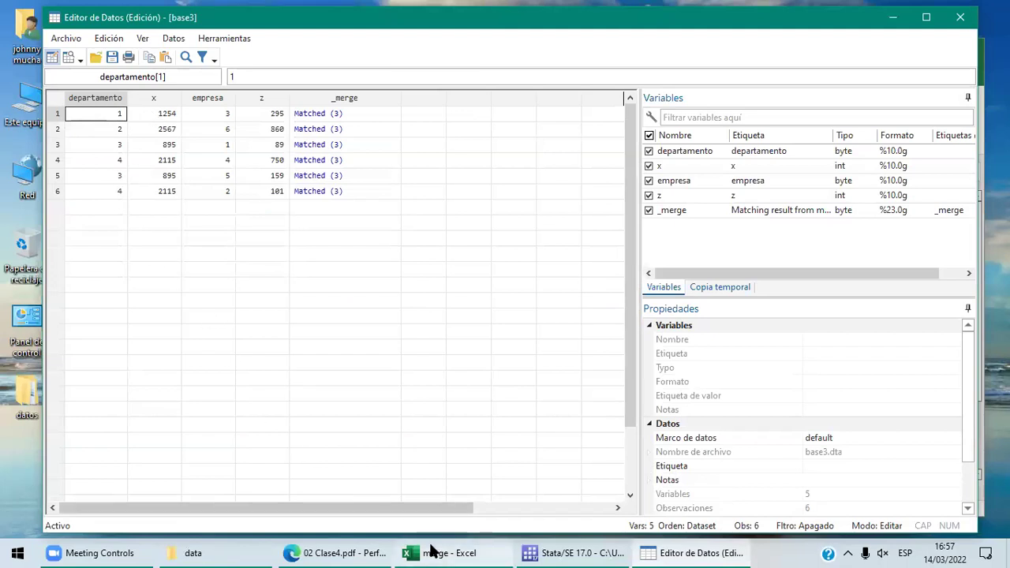
pyautogui.moveTo(438, 553)
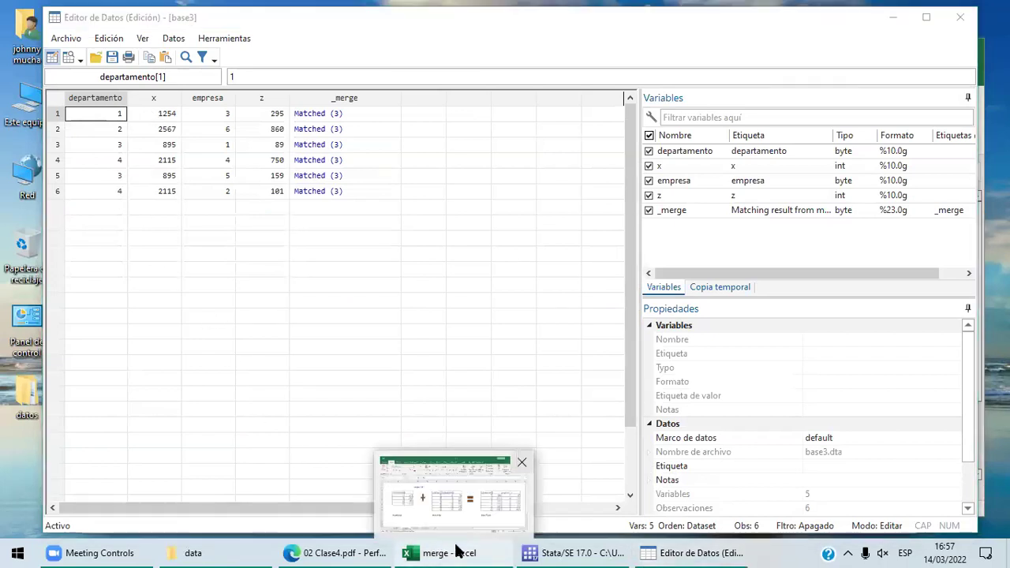
pyautogui.click(461, 552)
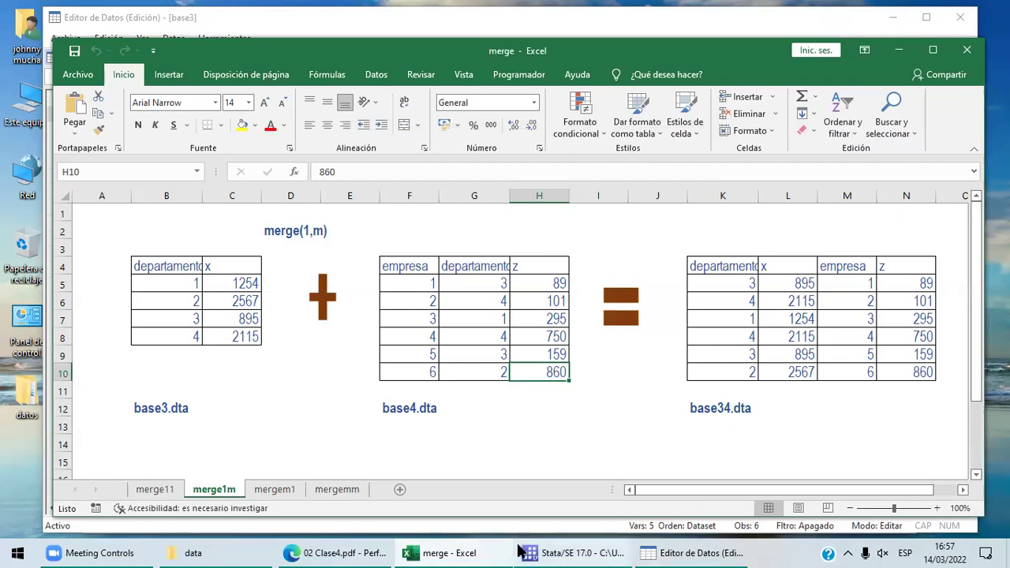
pyautogui.click(652, 552)
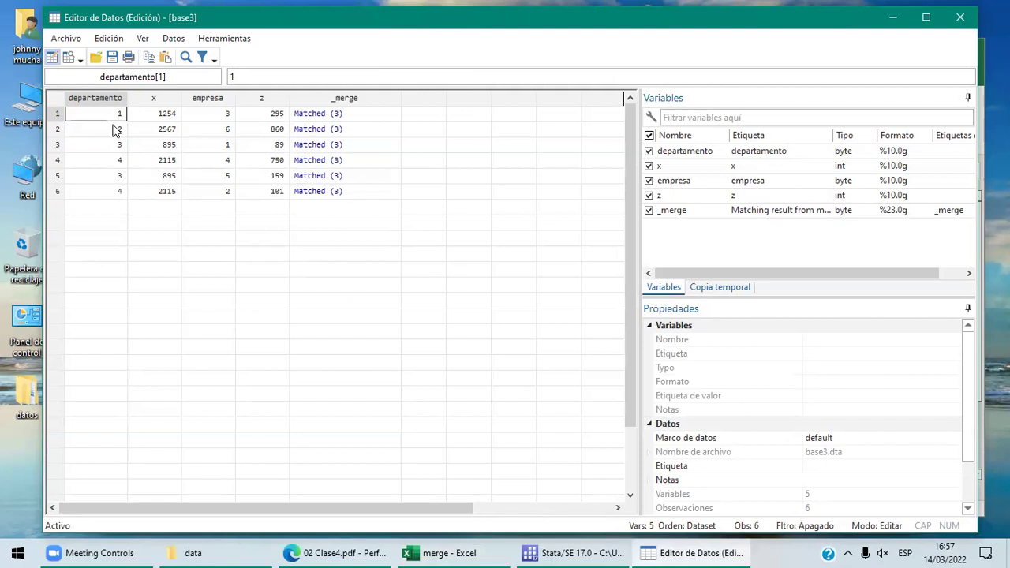
pyautogui.click(496, 553)
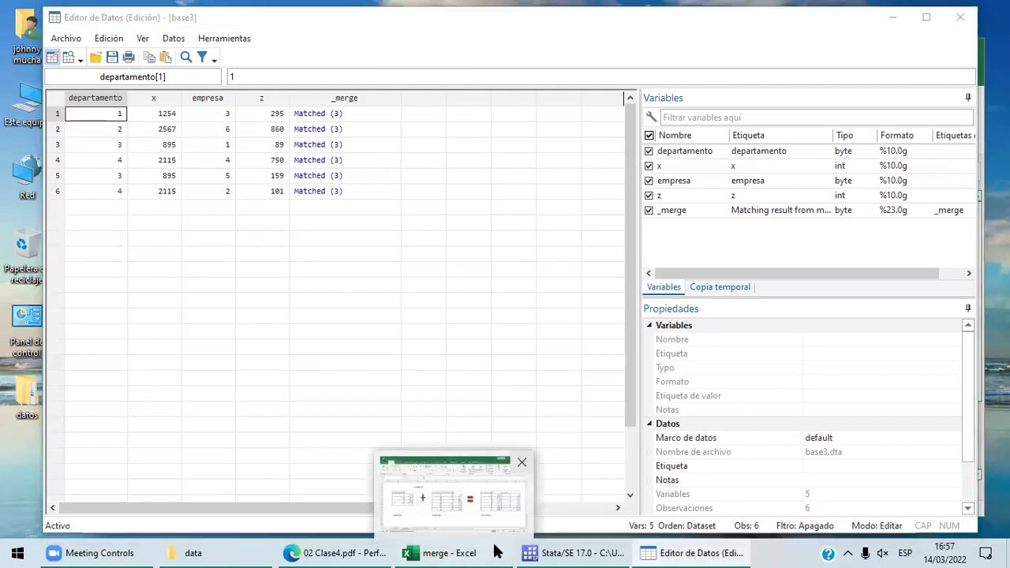
pyautogui.click(496, 553)
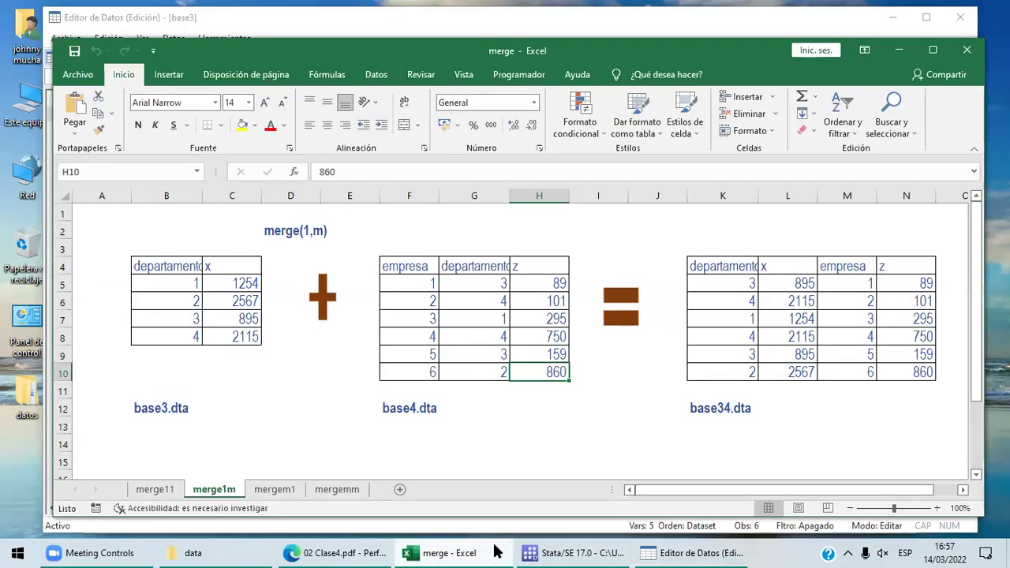
pyautogui.click(759, 553)
pyautogui.moveTo(689, 551)
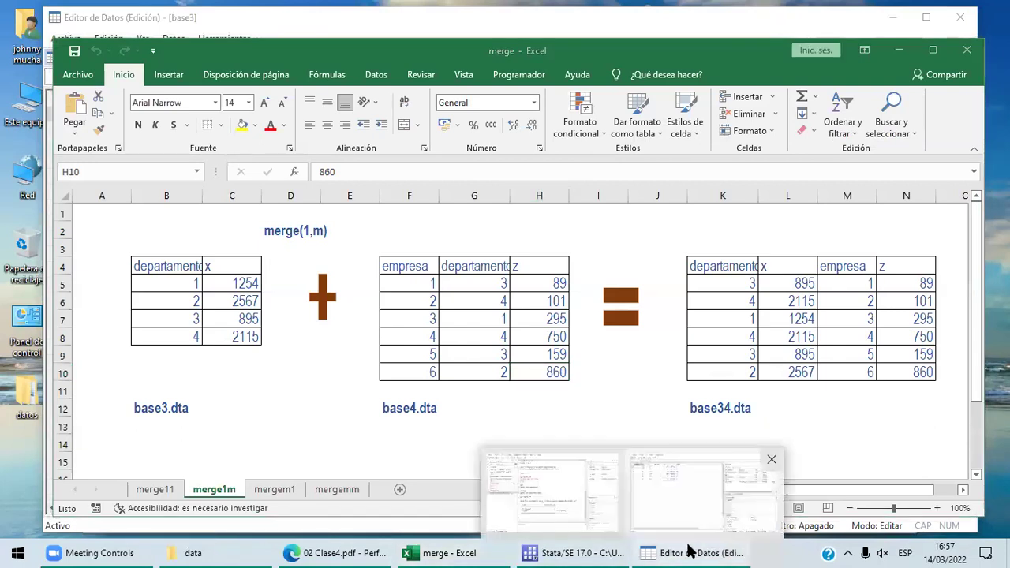
pyautogui.click(591, 550)
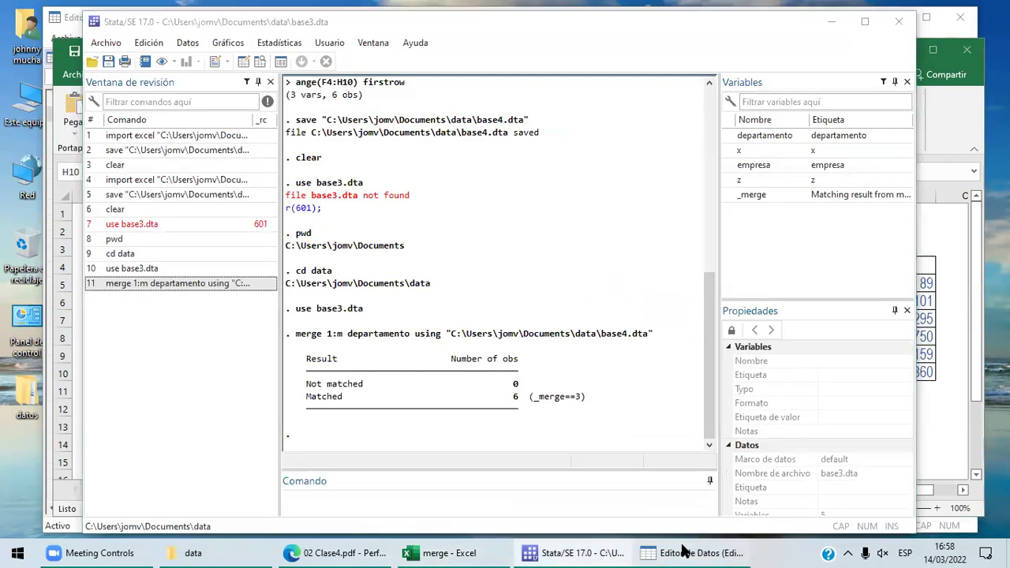
pyautogui.click(666, 552)
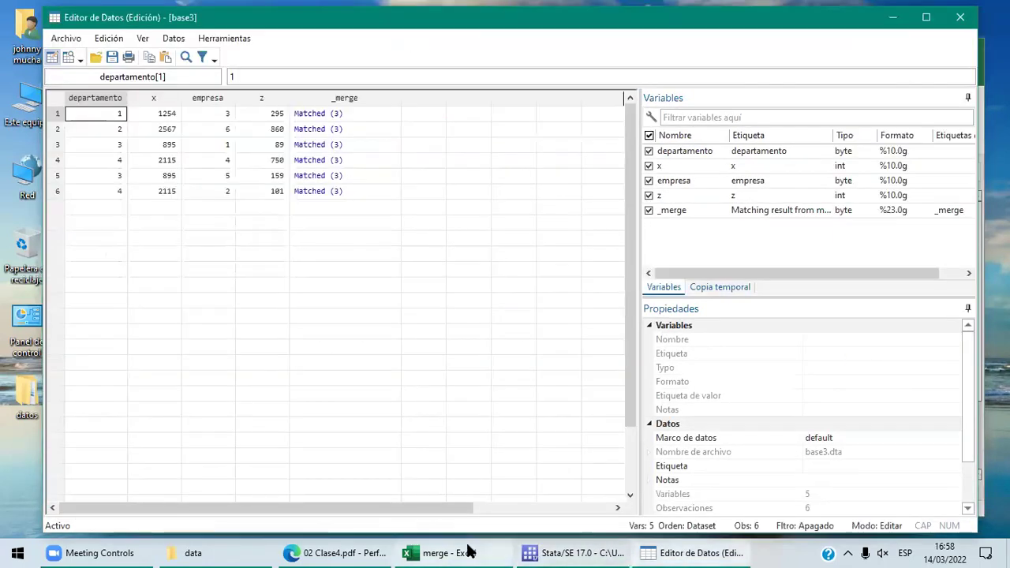
pyautogui.moveTo(470, 550)
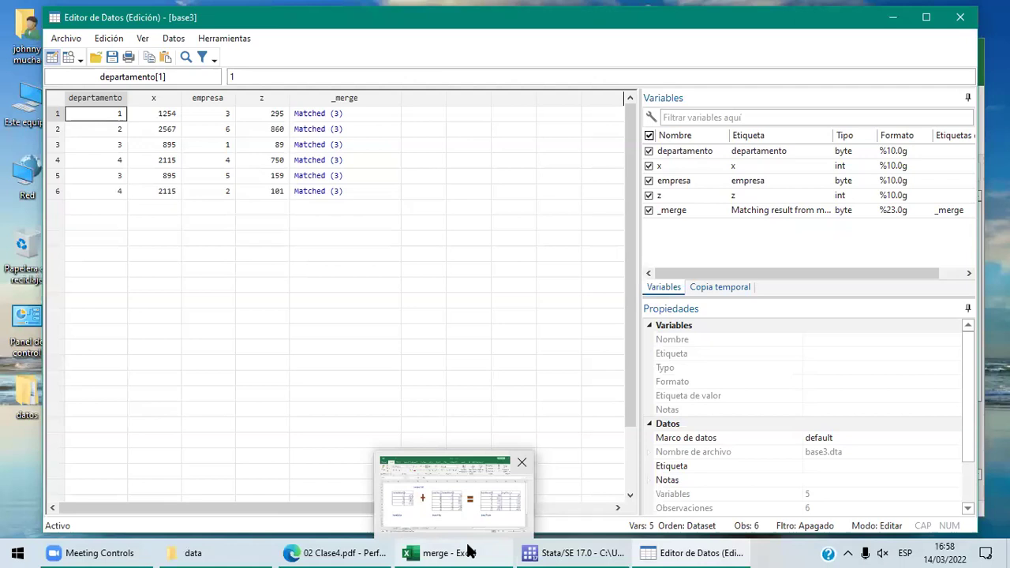
pyautogui.moveTo(696, 551)
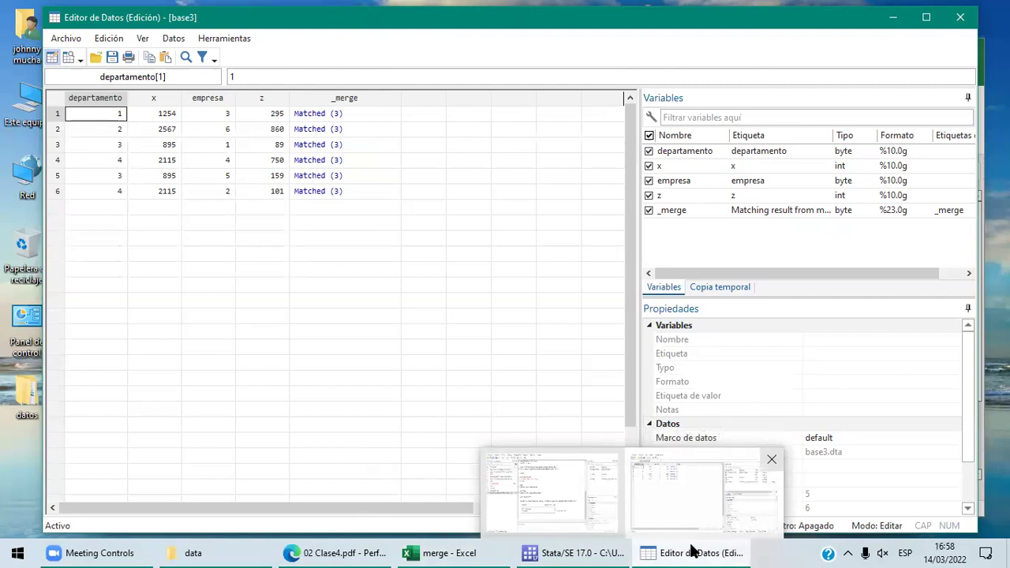
pyautogui.click(394, 440)
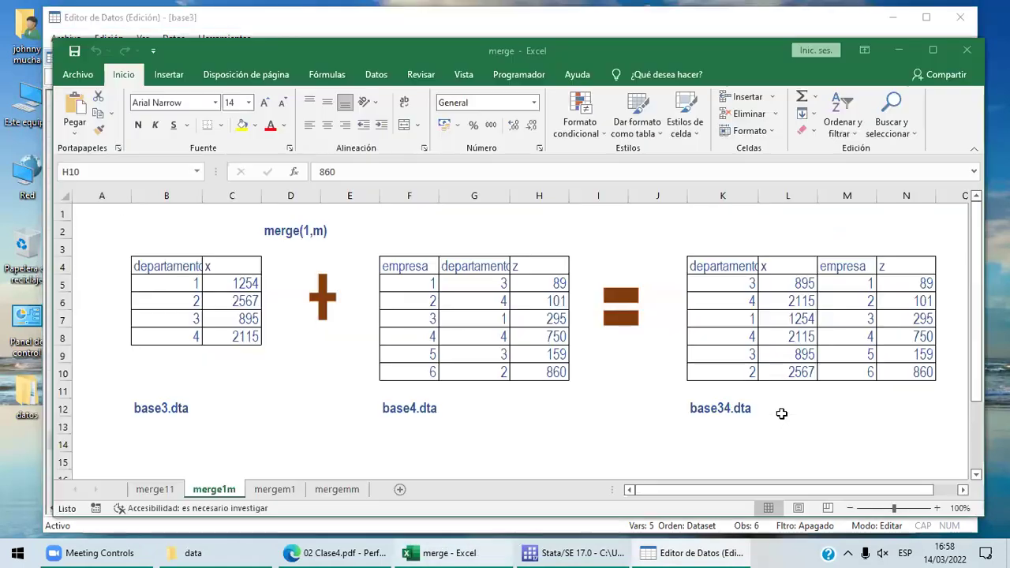
# Save the merged dataset as base34 in the data folder
pyautogui.click(678, 551)
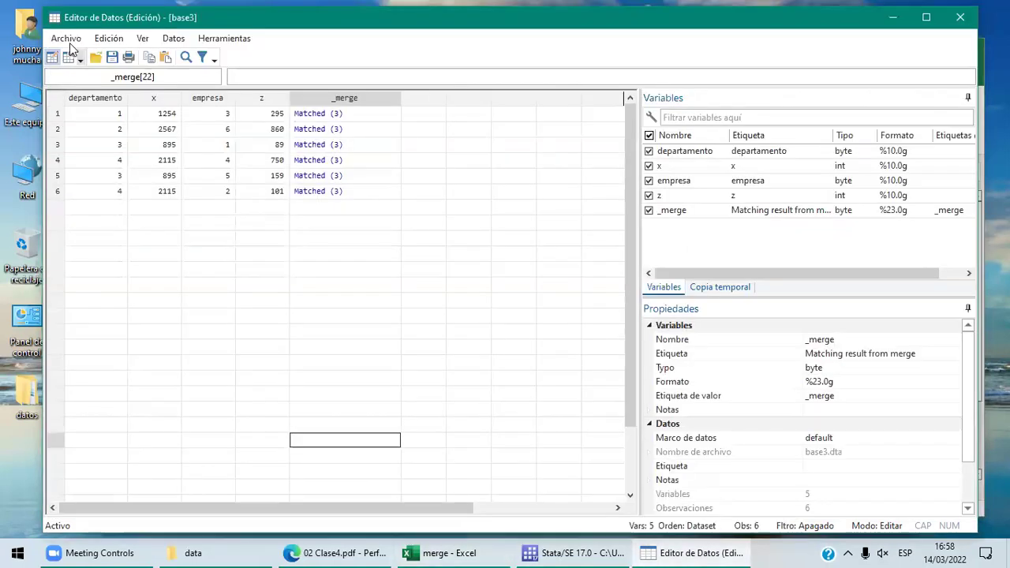
pyautogui.click(68, 39)
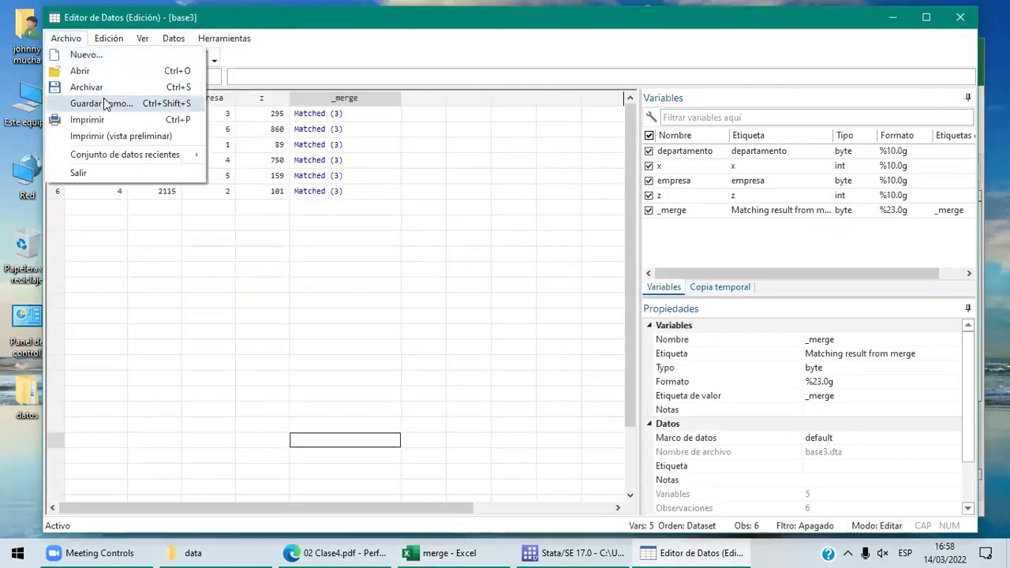
pyautogui.click(104, 104)
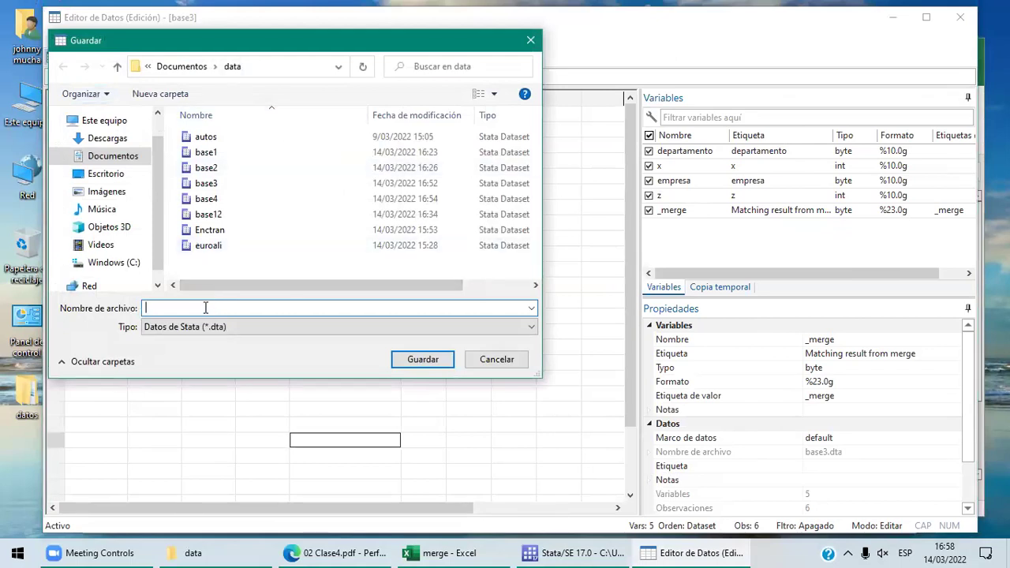
pyautogui.write('base34')
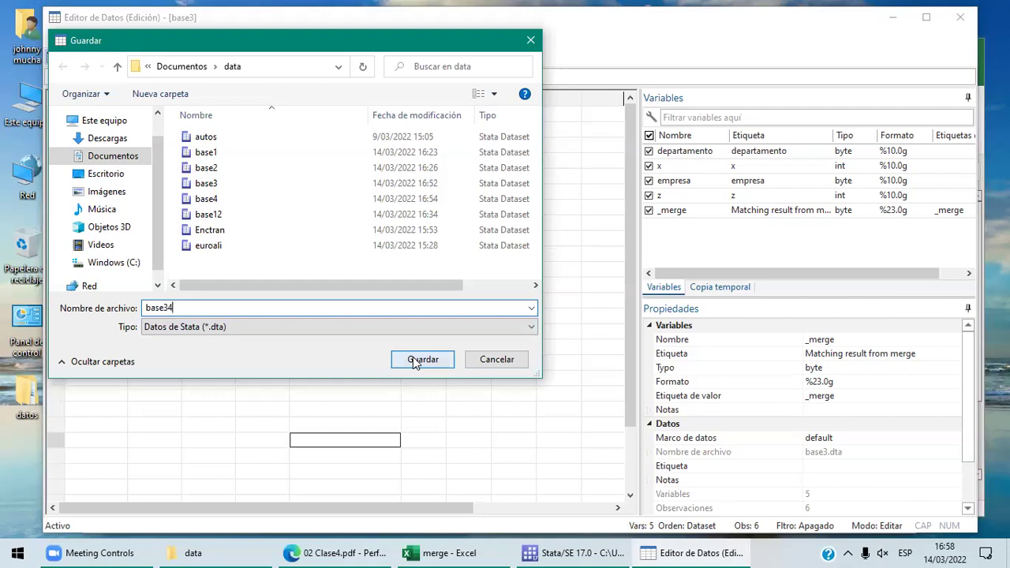
pyautogui.click(423, 360)
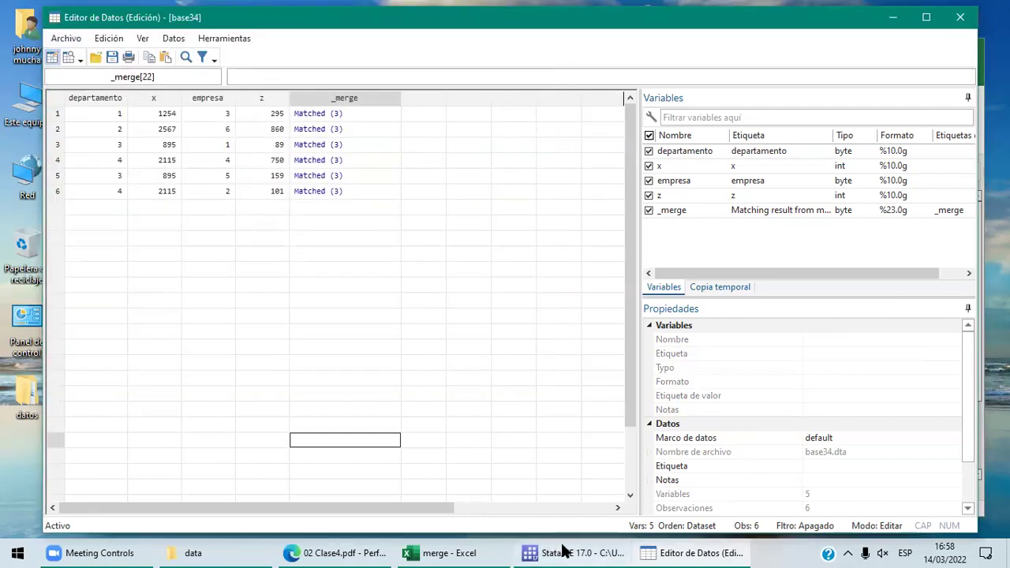
# Remove the merged dataset from Stata's memory with the clear command
pyautogui.click(565, 550)
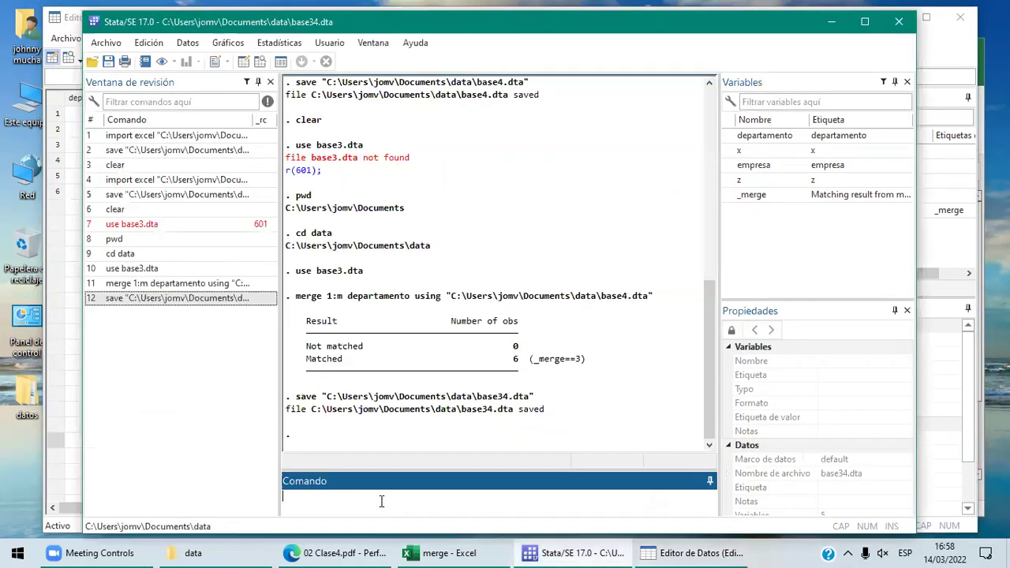
pyautogui.write('clear')
pyautogui.press('Return')
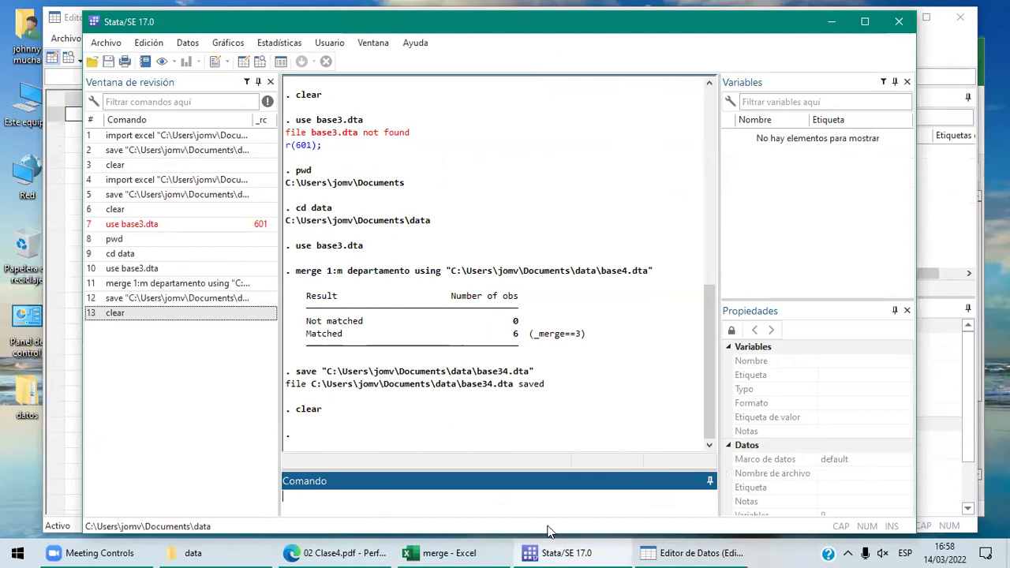
# Review the merge(m,1) example in the class PDF, check that the Data Editor is empty, and view the mergem1 sheet in Excel
pyautogui.click(343, 551)
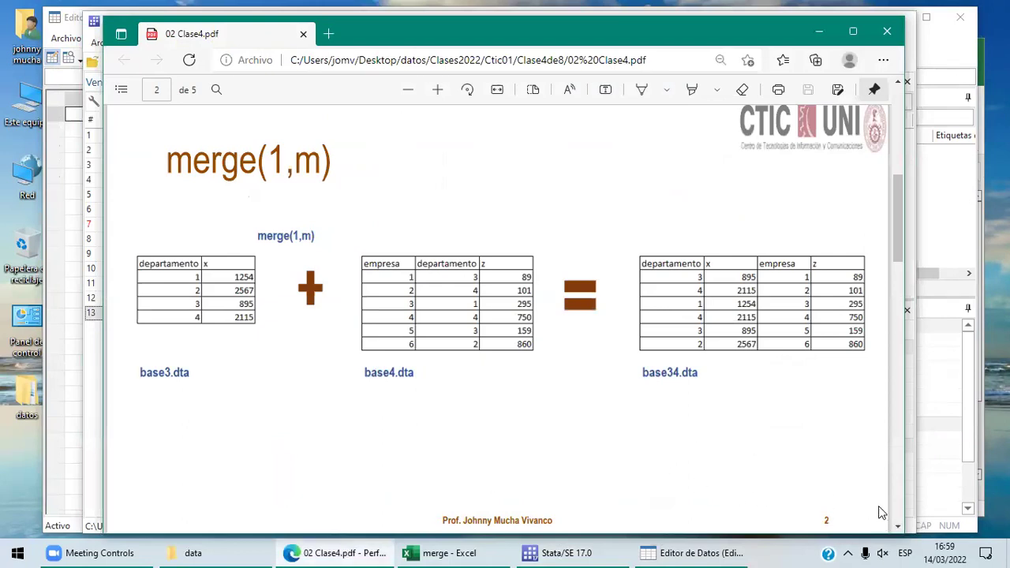
pyautogui.scroll(-5, 901, 529)
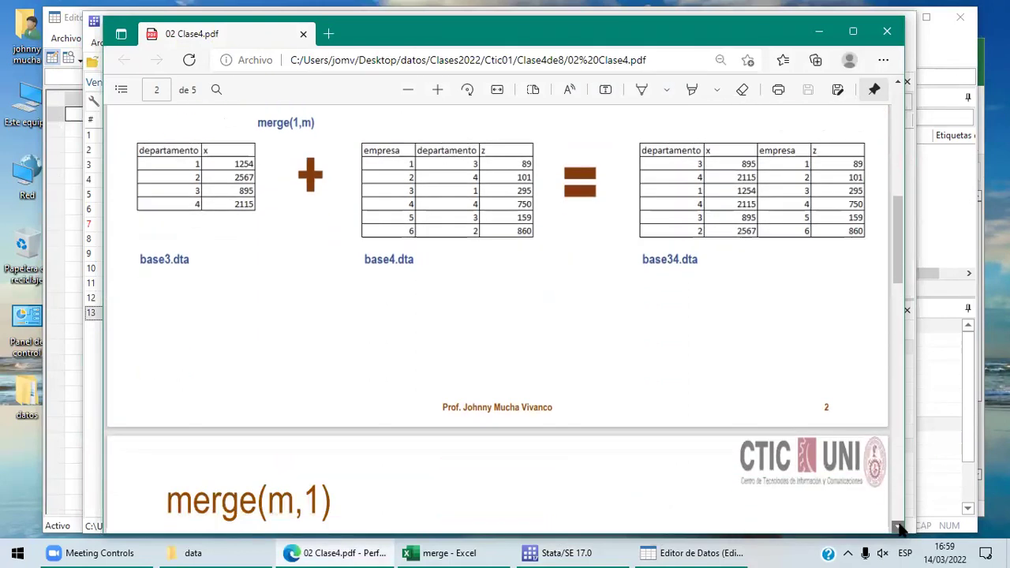
pyautogui.scroll(-3, 900, 529)
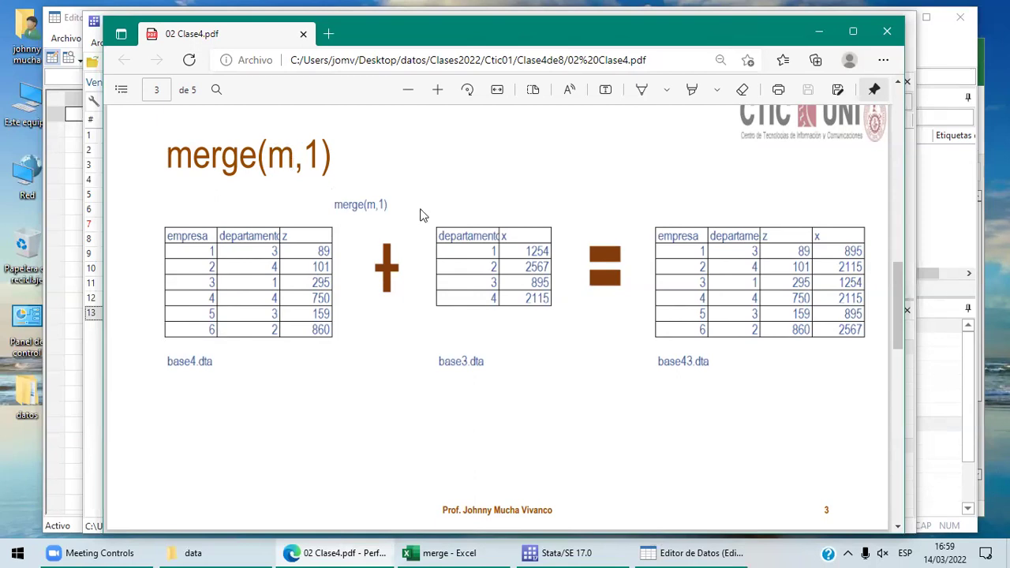
pyautogui.click(677, 553)
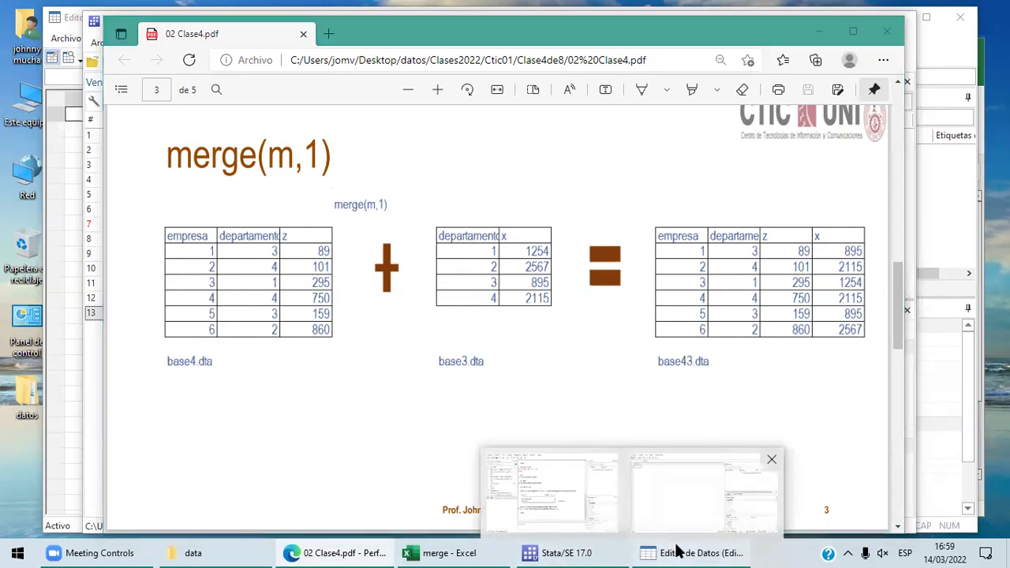
pyautogui.click(677, 553)
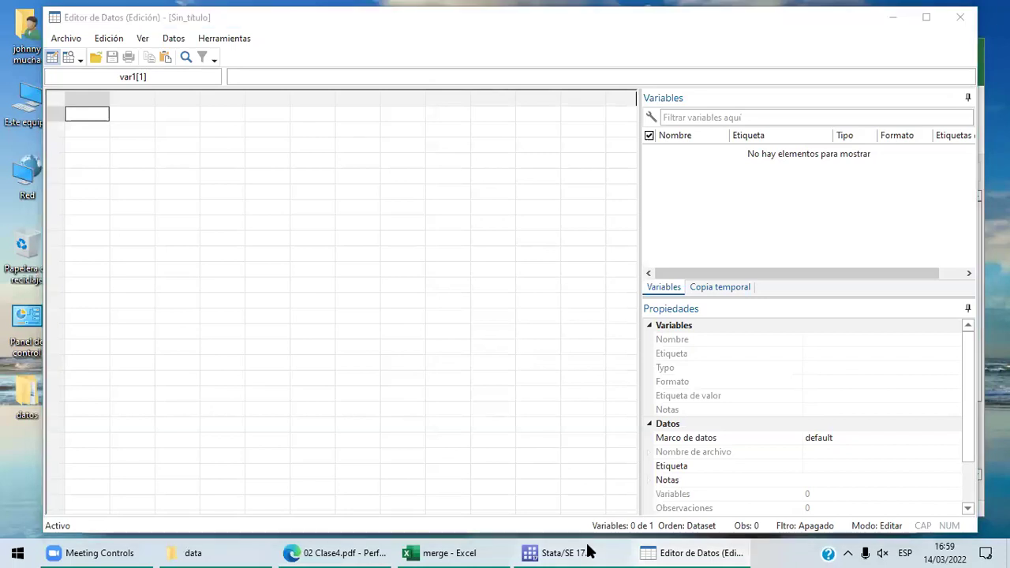
pyautogui.click(587, 552)
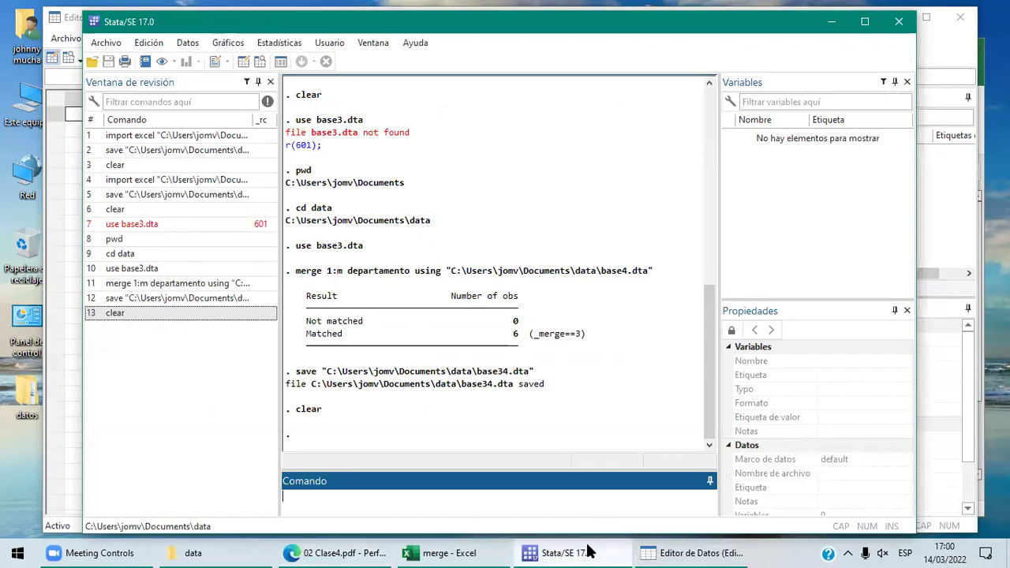
pyautogui.click(446, 553)
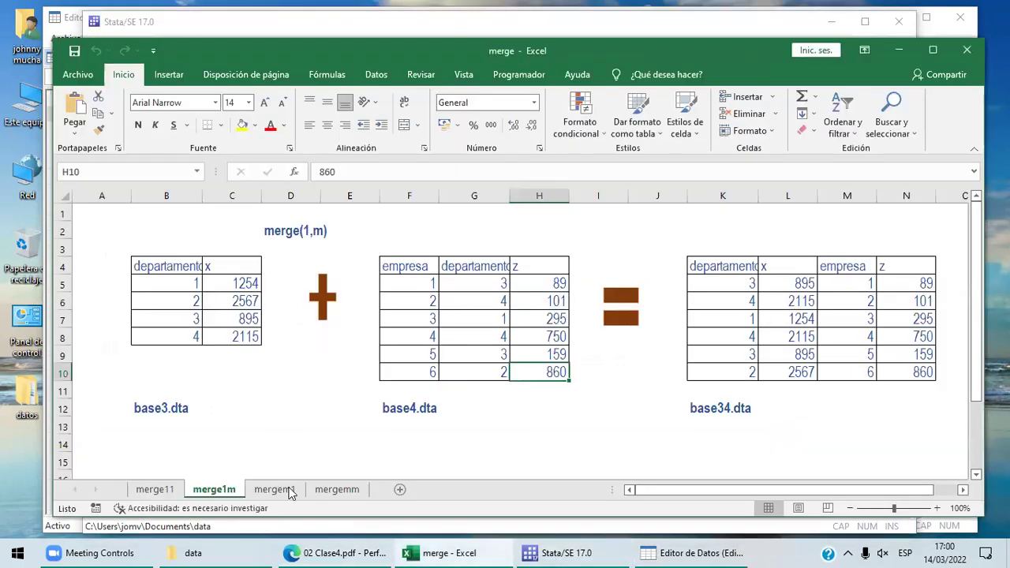
pyautogui.click(273, 490)
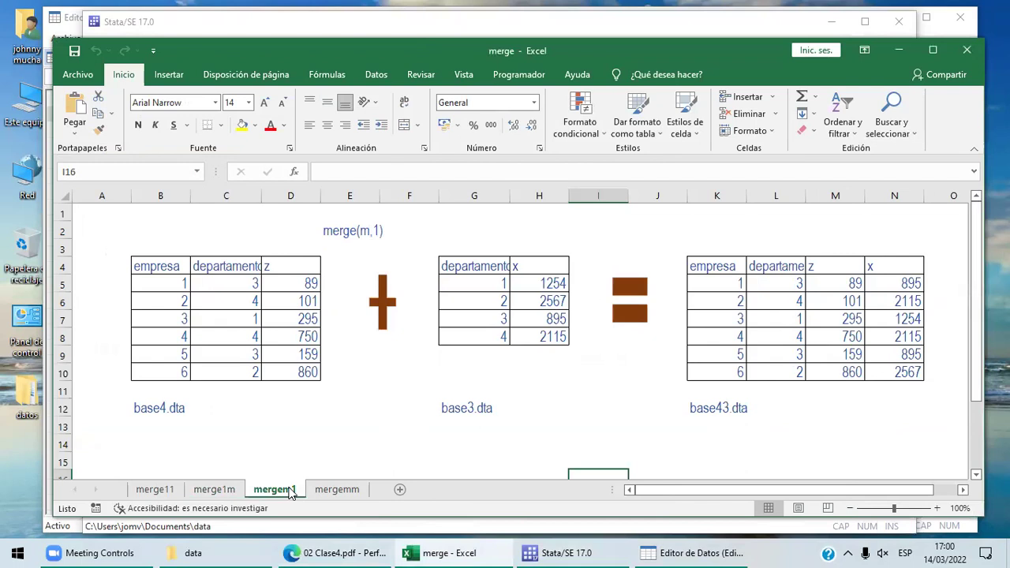
# Compare the merge(1,m) example on the merge1m sheet with the merge(m,1) example on the mergem1 sheet
pyautogui.click(160, 490)
pyautogui.click(211, 491)
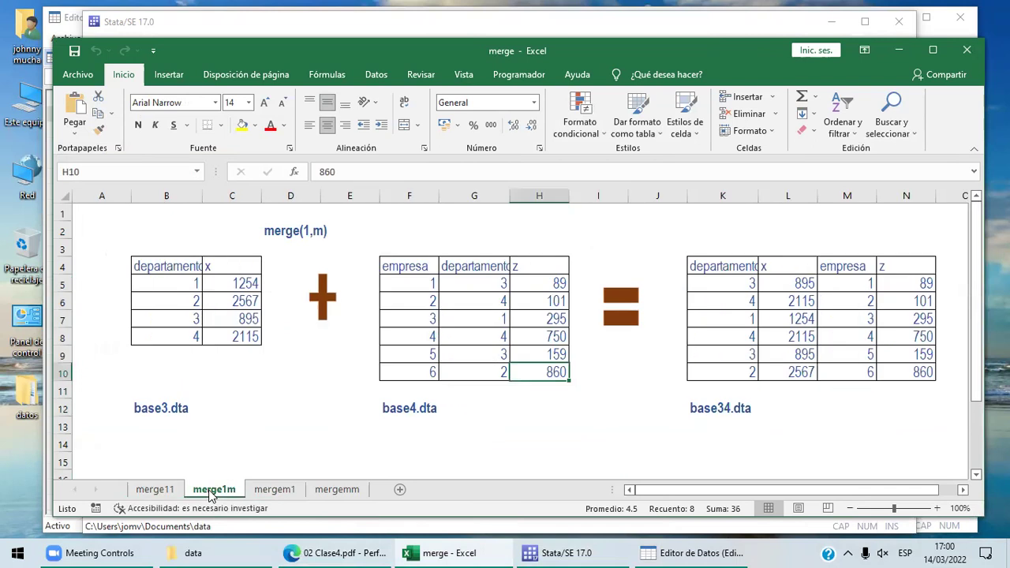
pyautogui.click(275, 491)
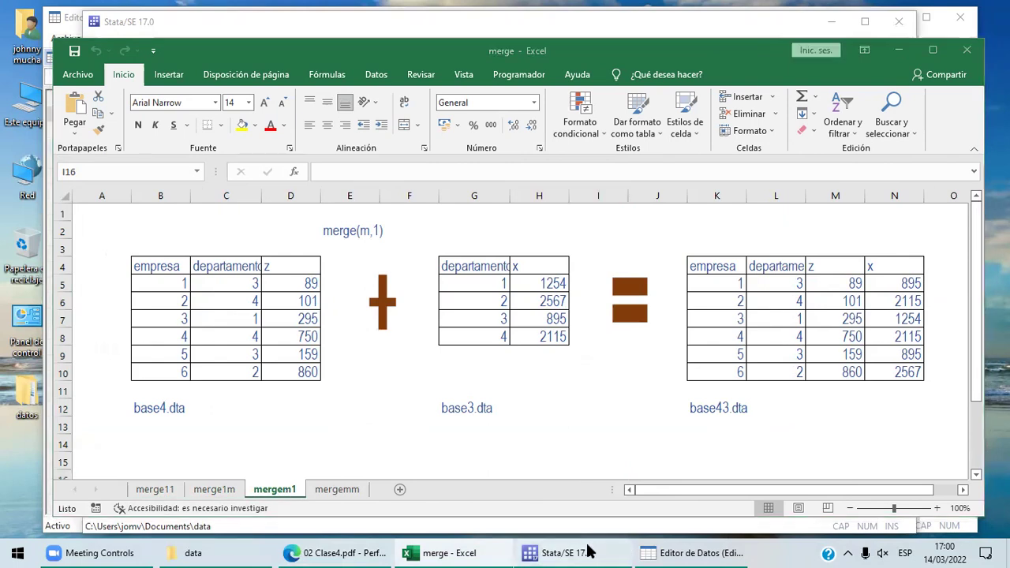
# Switch to Stata, list the files in the working folder with dir, and load base4.dta with the use command
pyautogui.click(626, 550)
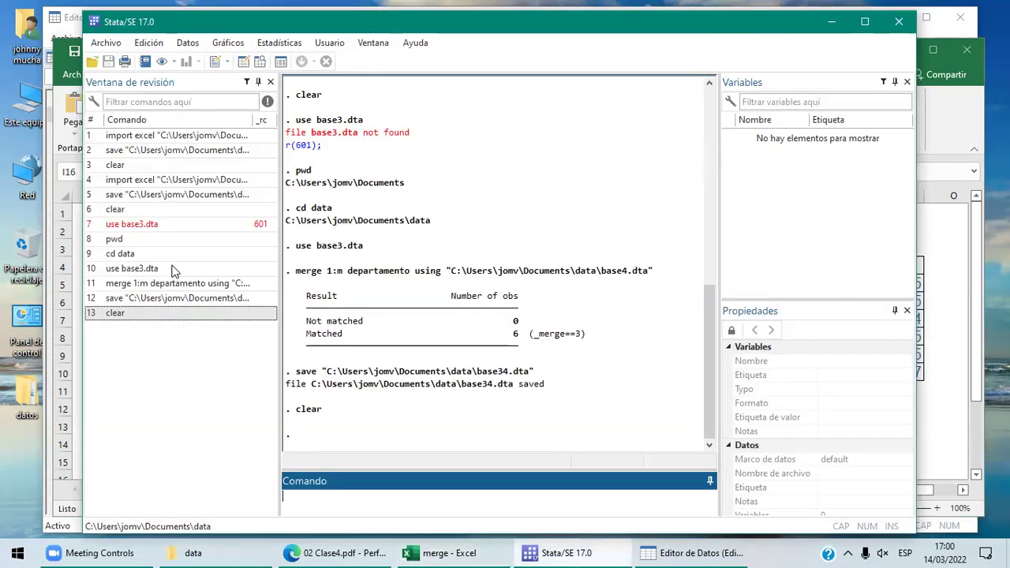
pyautogui.click(114, 42)
pyautogui.click(340, 502)
pyautogui.write('dir')
pyautogui.press('Return')
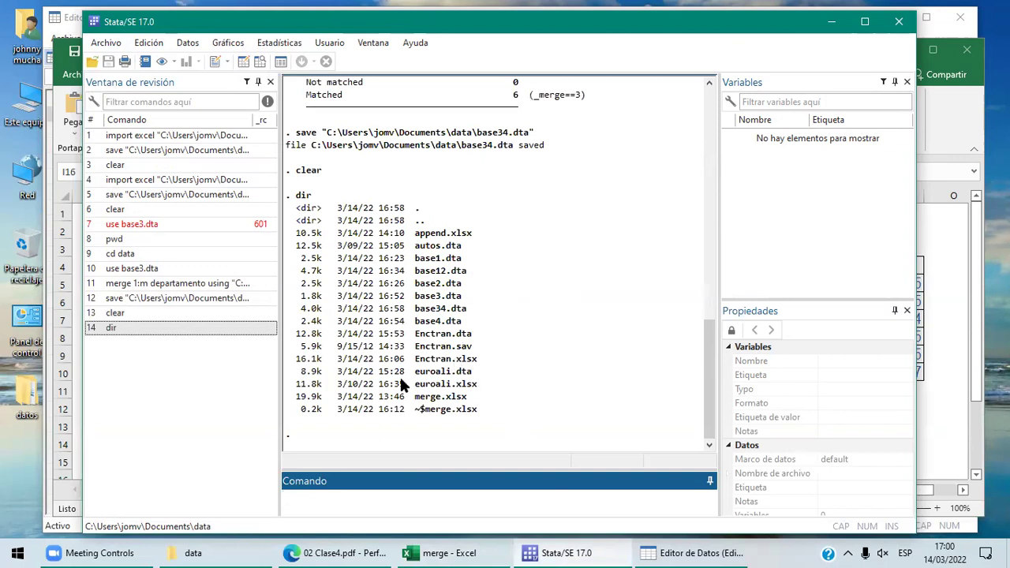
pyautogui.write('use base4.dta')
pyautogui.press('Return')
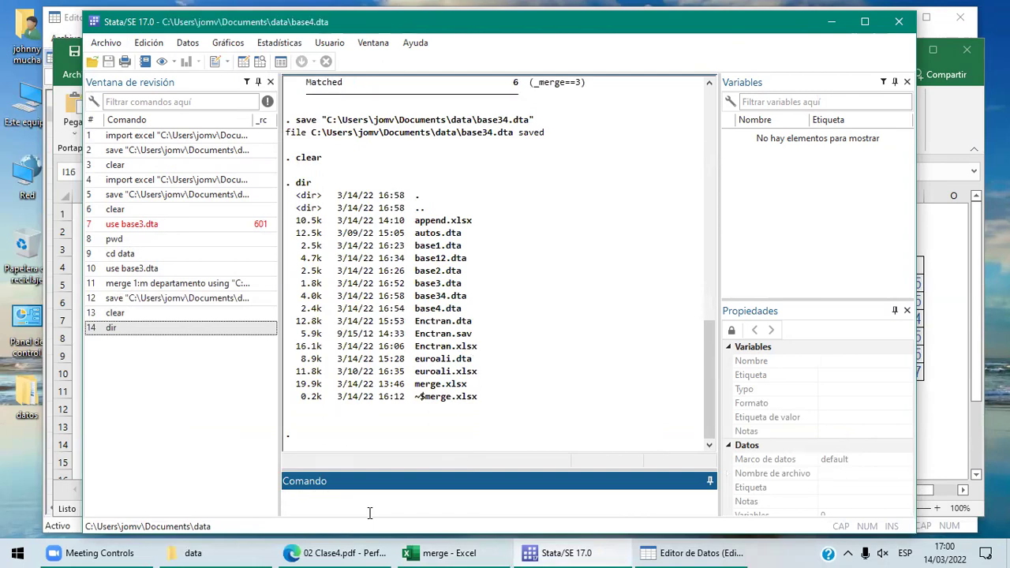
# Check the mergem1 sheet in Excel, then set up a Stata merge of two datasets as many-to-one on key variables
pyautogui.click(433, 552)
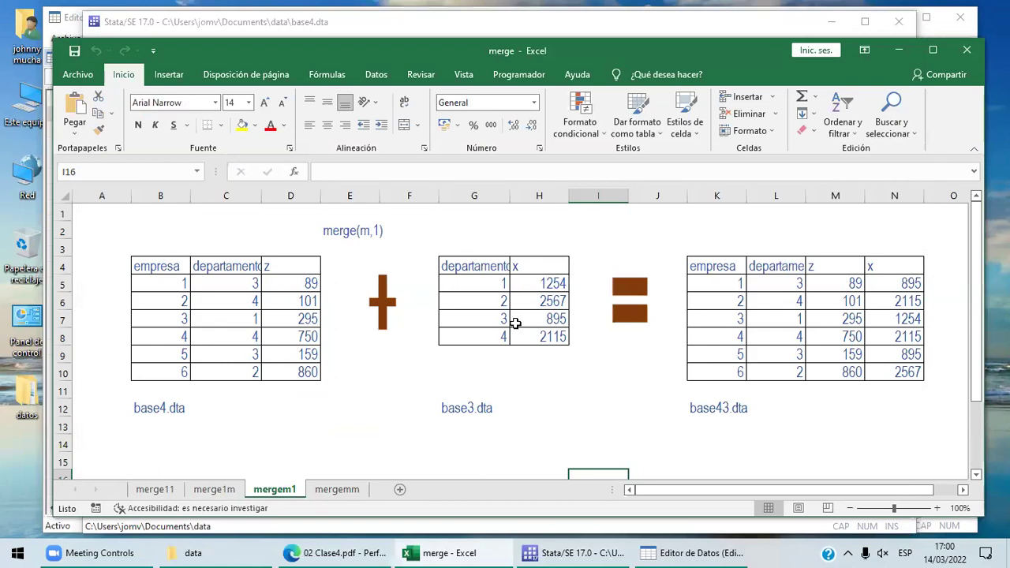
pyautogui.click(598, 552)
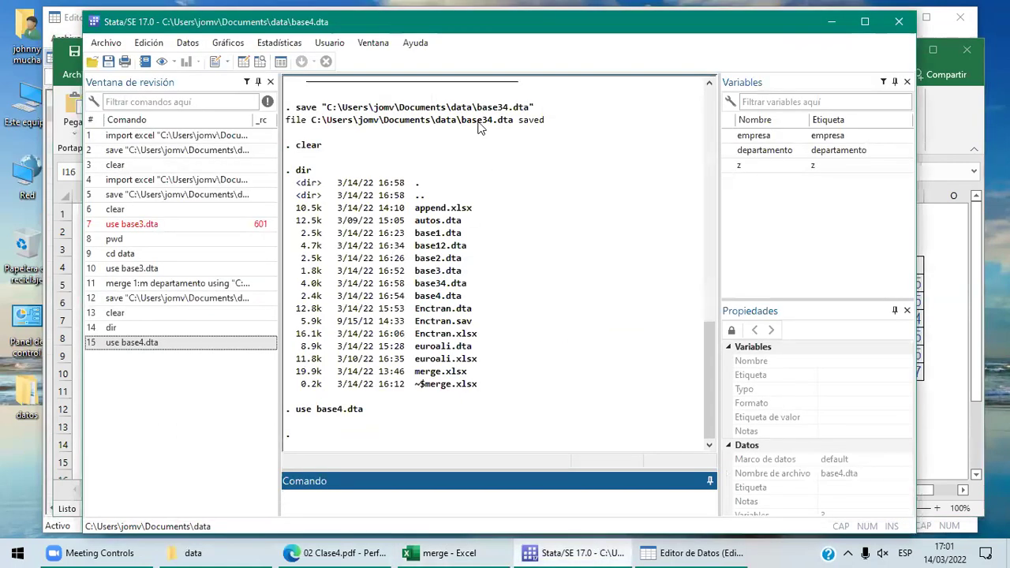
pyautogui.click(190, 44)
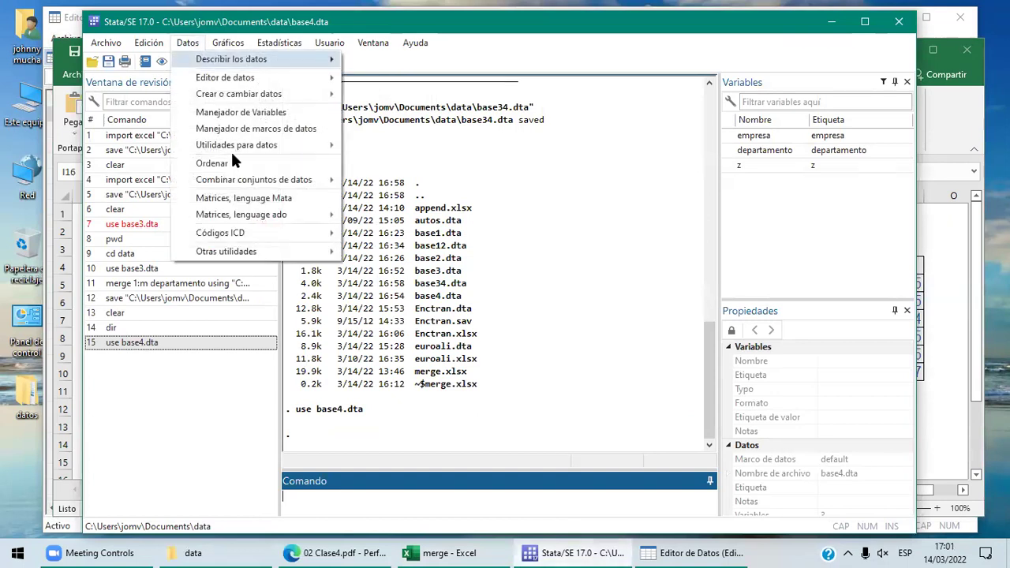
pyautogui.moveTo(245, 180)
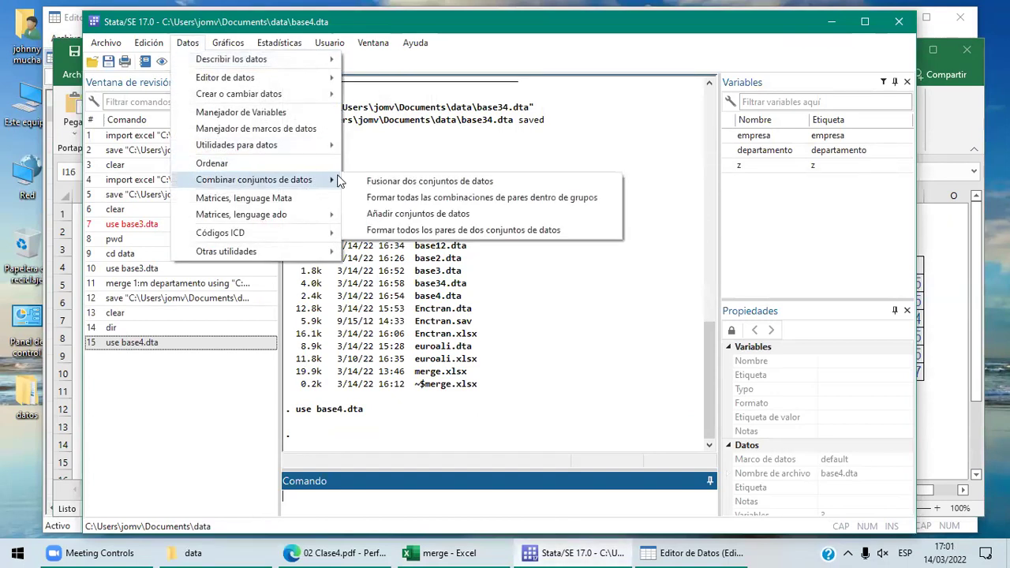
pyautogui.click(391, 182)
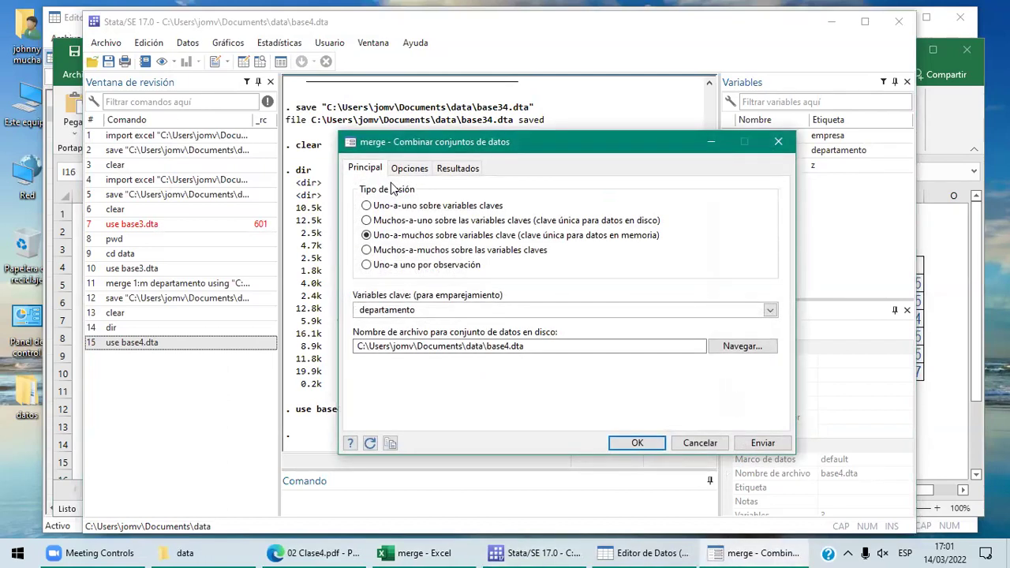
pyautogui.click(371, 204)
pyautogui.click(375, 236)
pyautogui.click(367, 221)
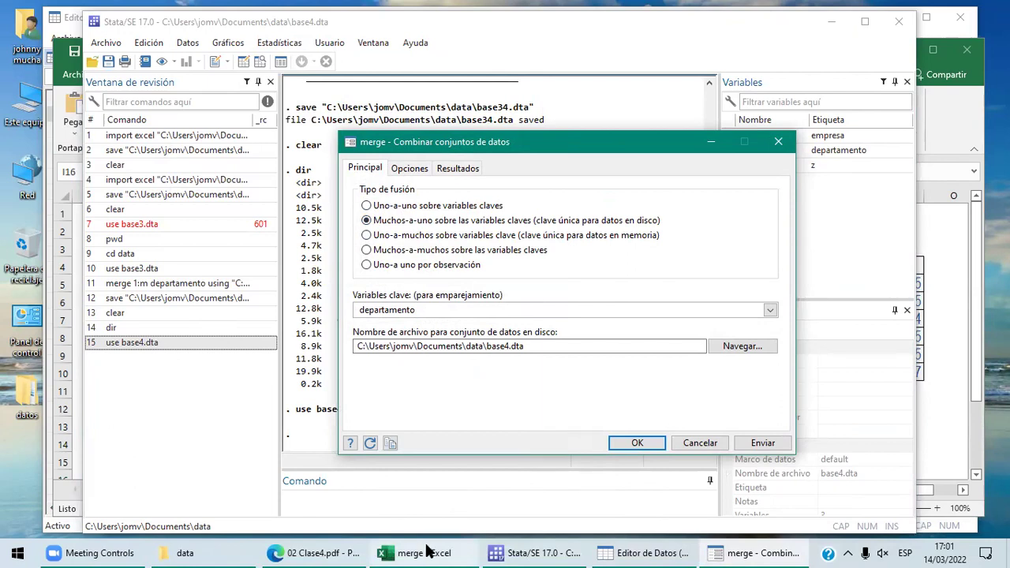
# Check the mergem1 tables in Excel and the base4 records in the Data Editor, then return to the merge dialog
pyautogui.click(424, 493)
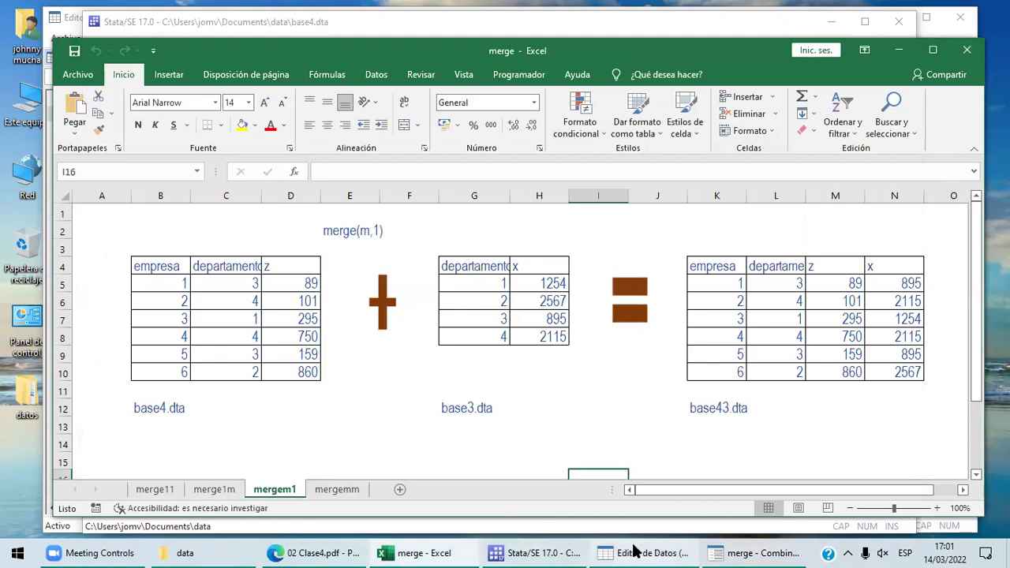
pyautogui.moveTo(645, 554)
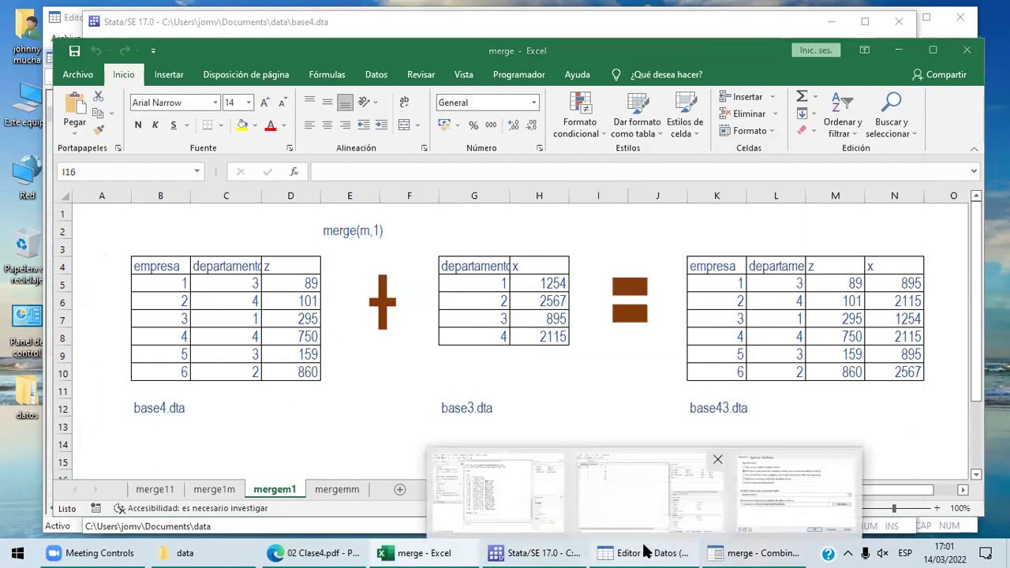
pyautogui.click(647, 492)
pyautogui.click(544, 553)
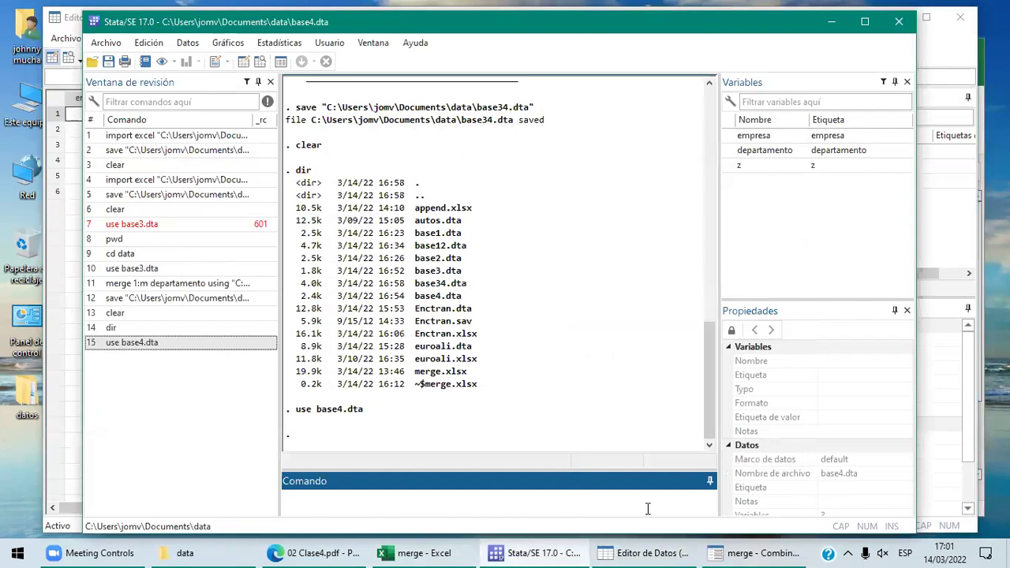
pyautogui.click(648, 552)
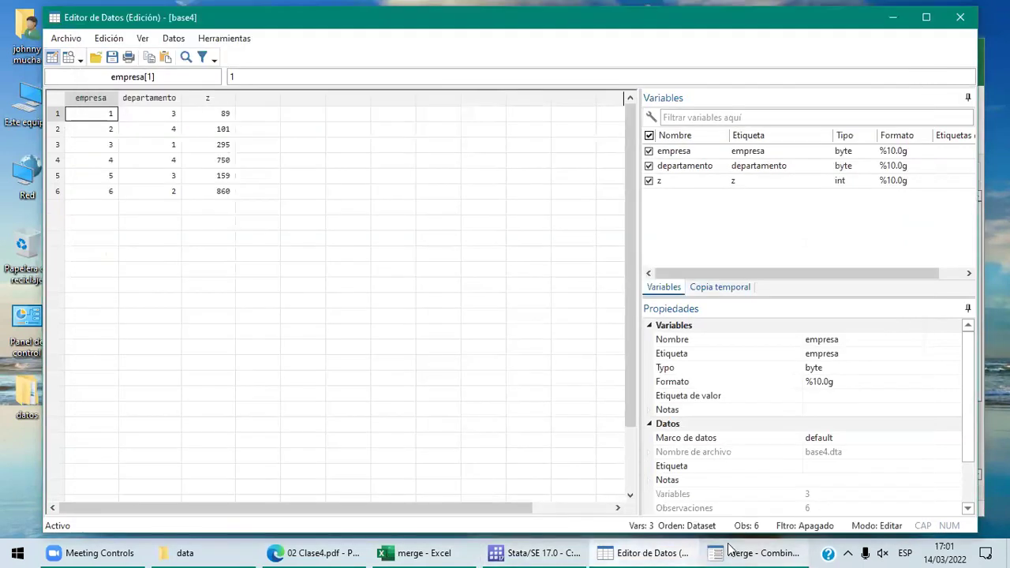
pyautogui.click(751, 553)
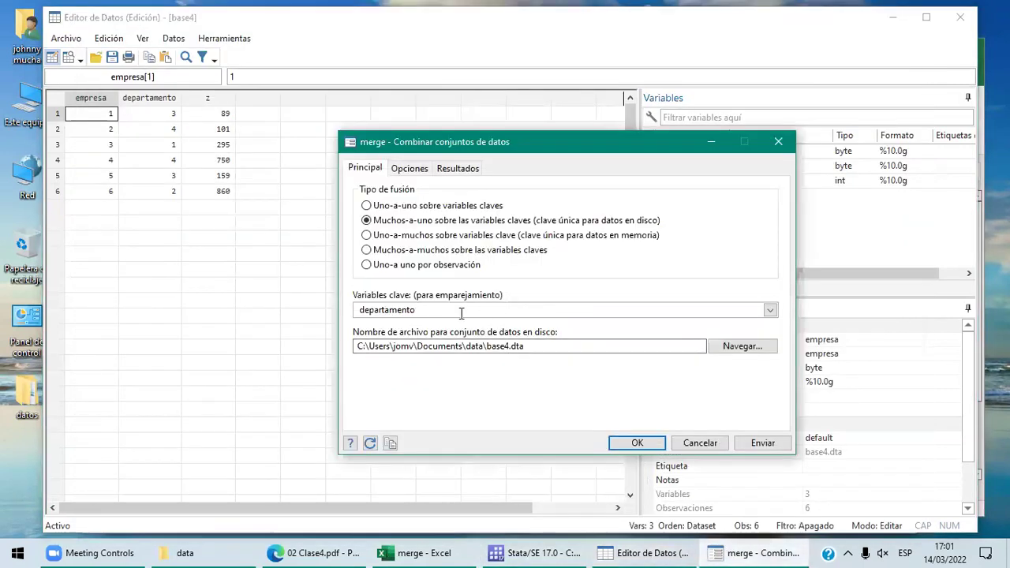
# Clear the merge's key variable entry and choose departamento as the only matching variable
pyautogui.click(770, 311)
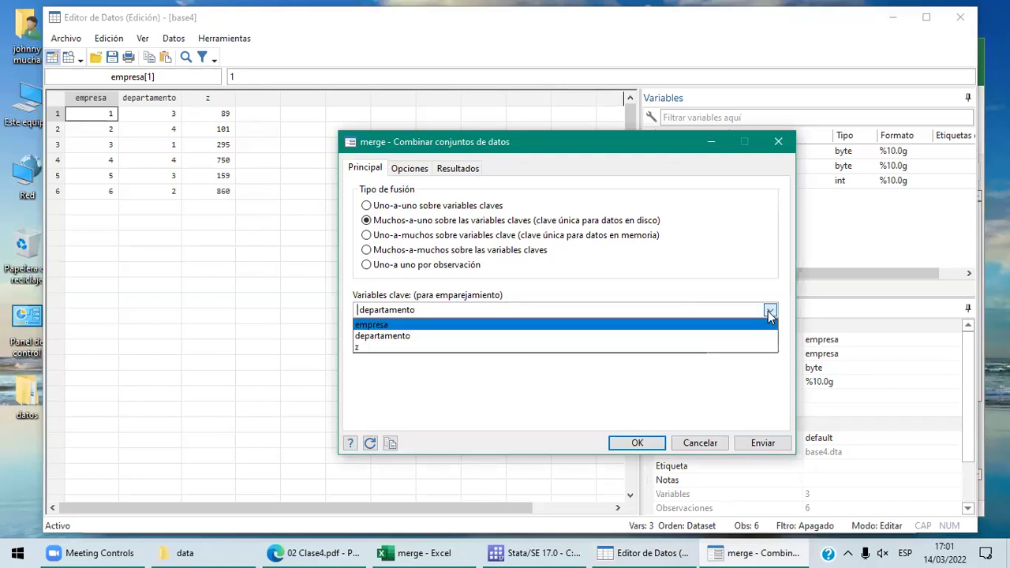
pyautogui.click(403, 339)
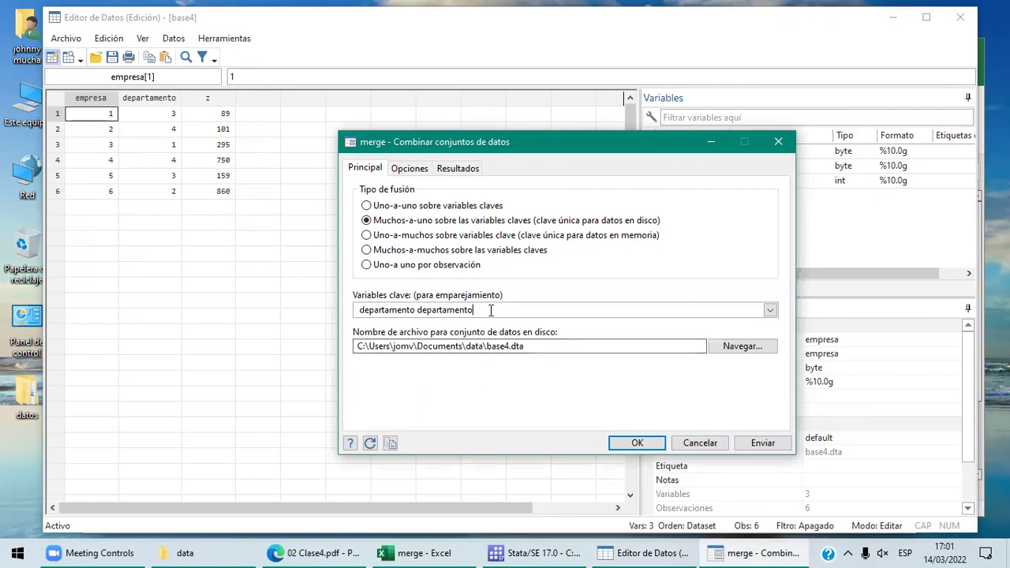
pyautogui.press('BackSpace')
pyautogui.press('BackSpace')
pyautogui.press('BackSpace')
pyautogui.press('BackSpace')
pyautogui.press('BackSpace')
pyautogui.press('BackSpace')
pyautogui.press('BackSpace')
pyautogui.press('BackSpace')
pyautogui.press('BackSpace')
pyautogui.press('BackSpace')
pyautogui.press('BackSpace')
pyautogui.press('BackSpace')
pyautogui.press('BackSpace')
pyautogui.press('BackSpace')
pyautogui.press('BackSpace')
pyautogui.press('BackSpace')
pyautogui.press('BackSpace')
pyautogui.press('BackSpace')
pyautogui.press('BackSpace')
pyautogui.press('BackSpace')
pyautogui.press('BackSpace')
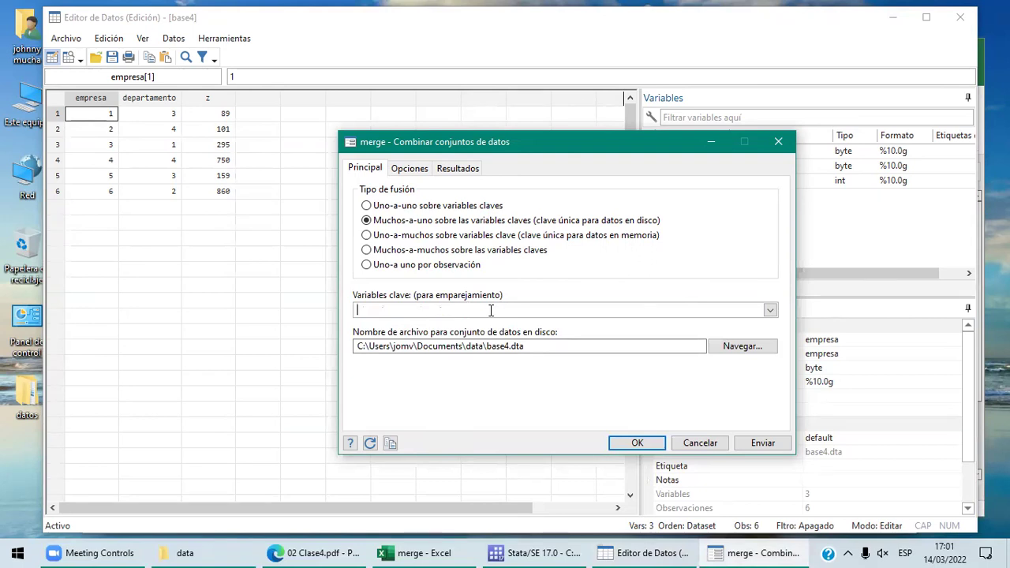
pyautogui.click(771, 310)
pyautogui.click(424, 338)
pyautogui.click(432, 394)
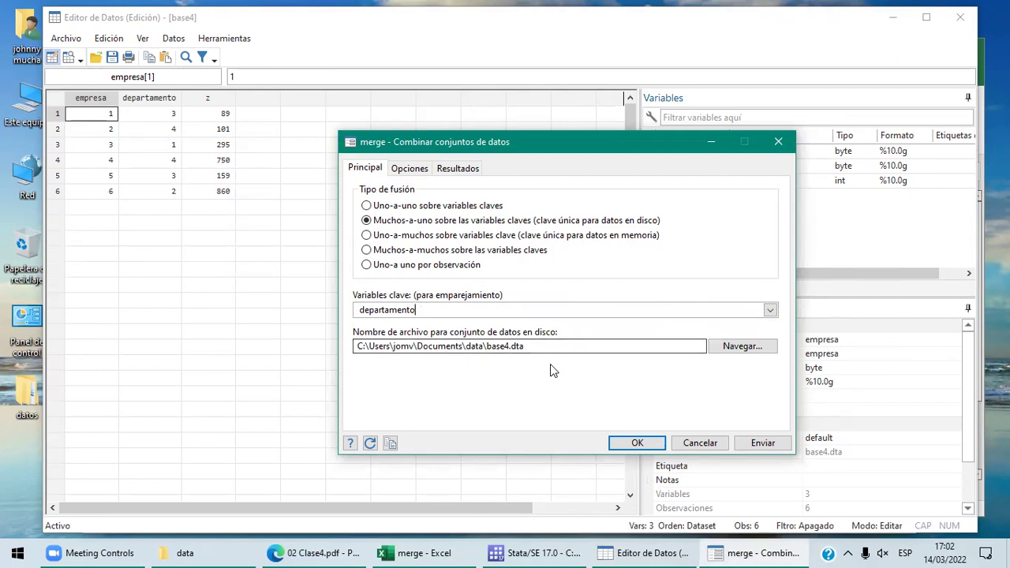
# Choose base3.dta from the data folder as the dataset on disk and run the many-to-one merge
pyautogui.click(749, 349)
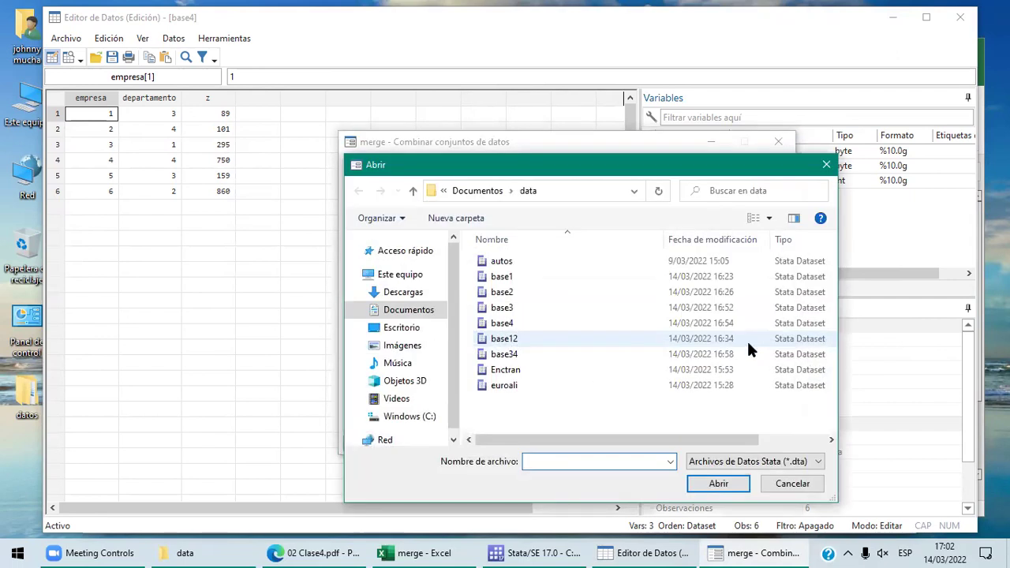
pyautogui.click(526, 308)
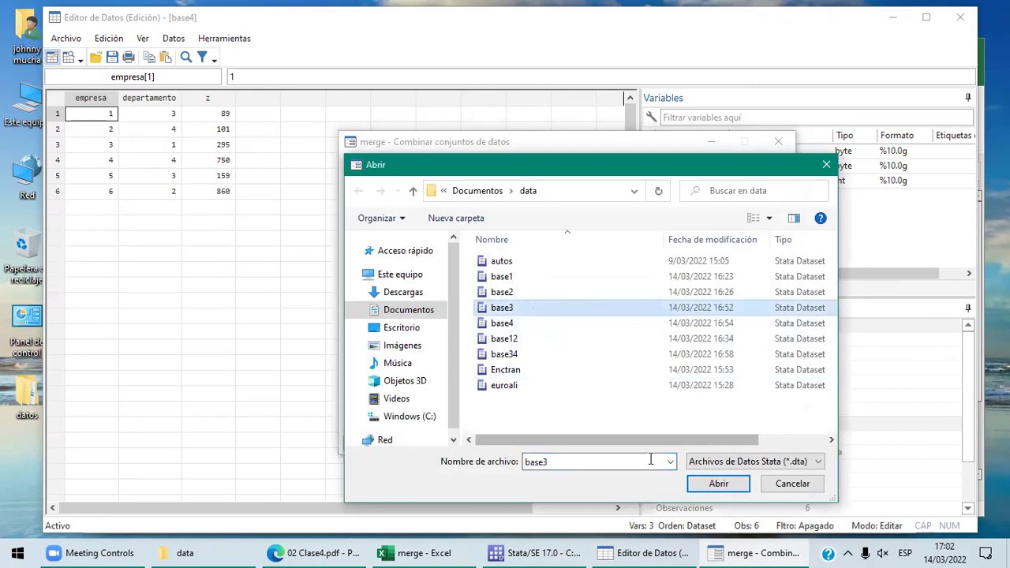
pyautogui.click(692, 484)
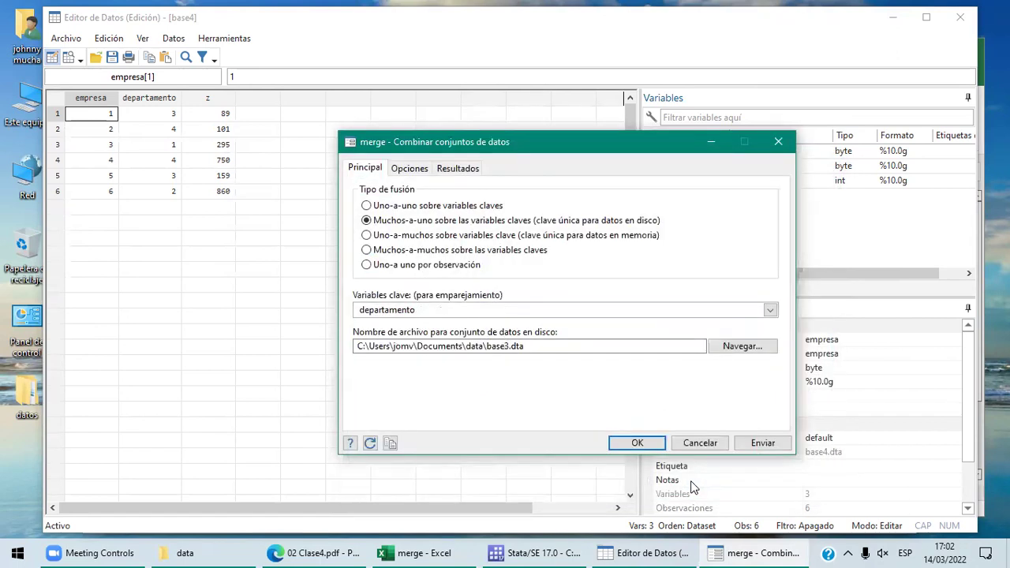
pyautogui.click(636, 444)
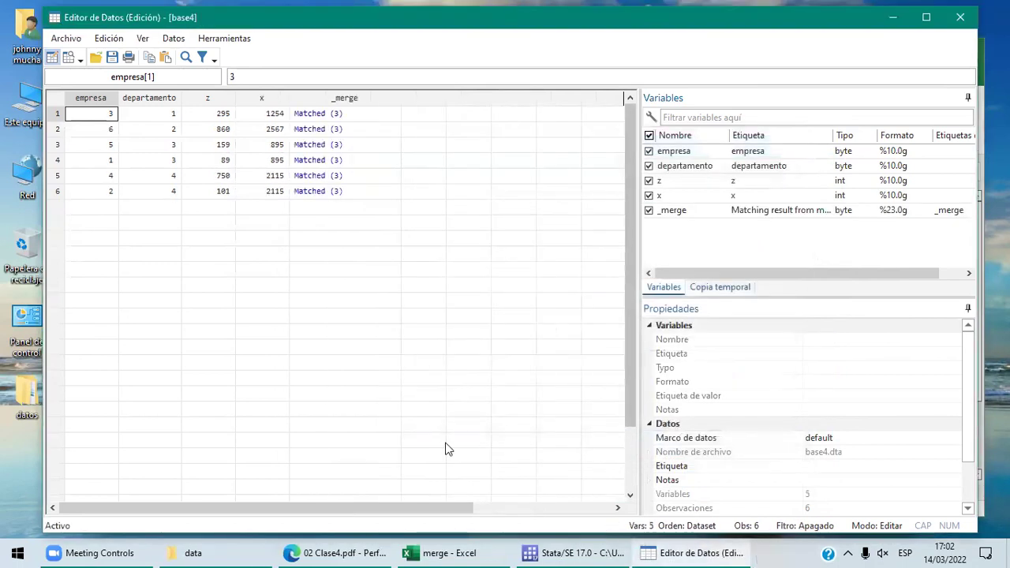
# Compare the merged records in the Data Editor with the expected base43 table in Excel and check Stata's merge results
pyautogui.click(447, 552)
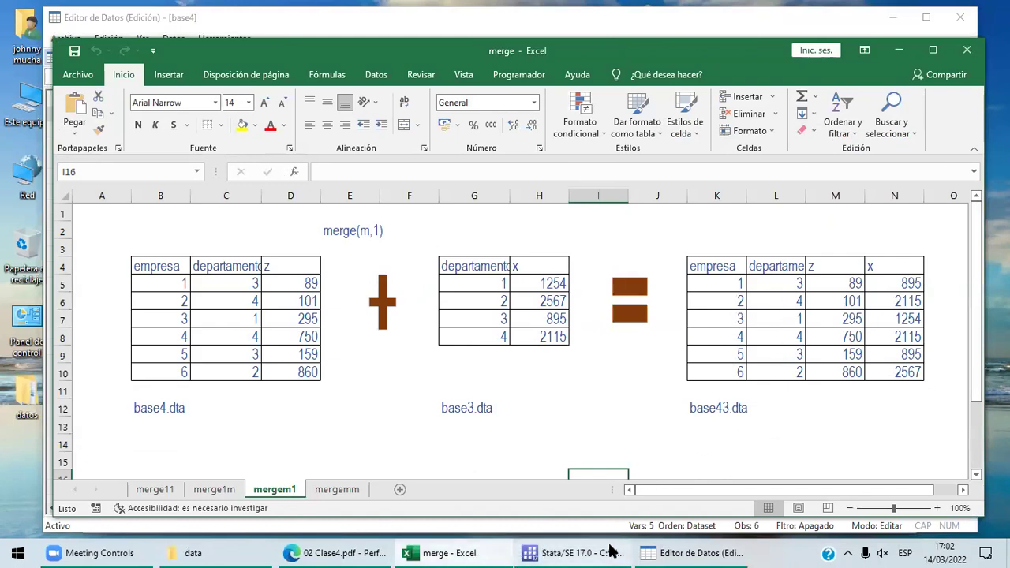
pyautogui.click(688, 553)
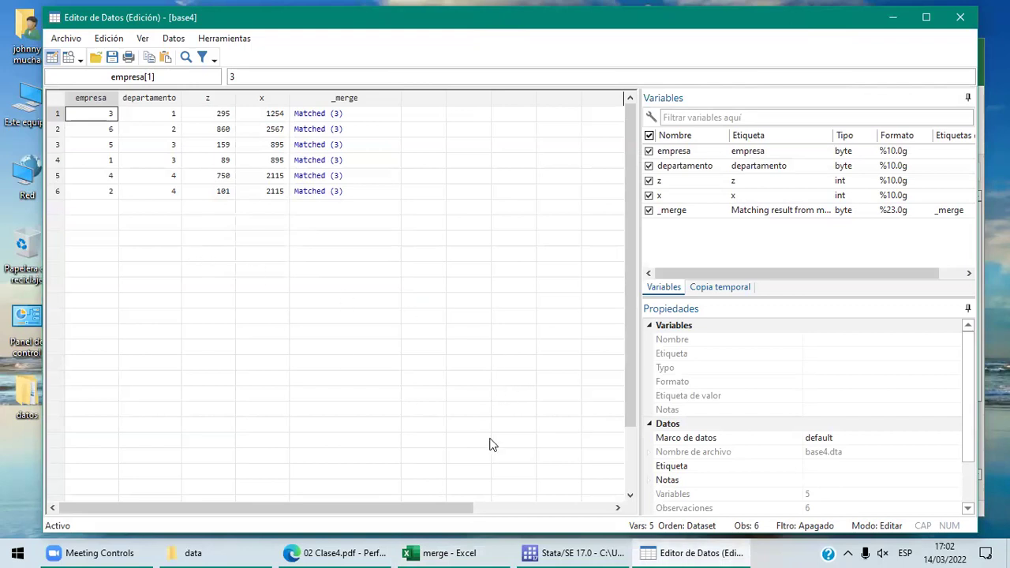
pyautogui.click(497, 553)
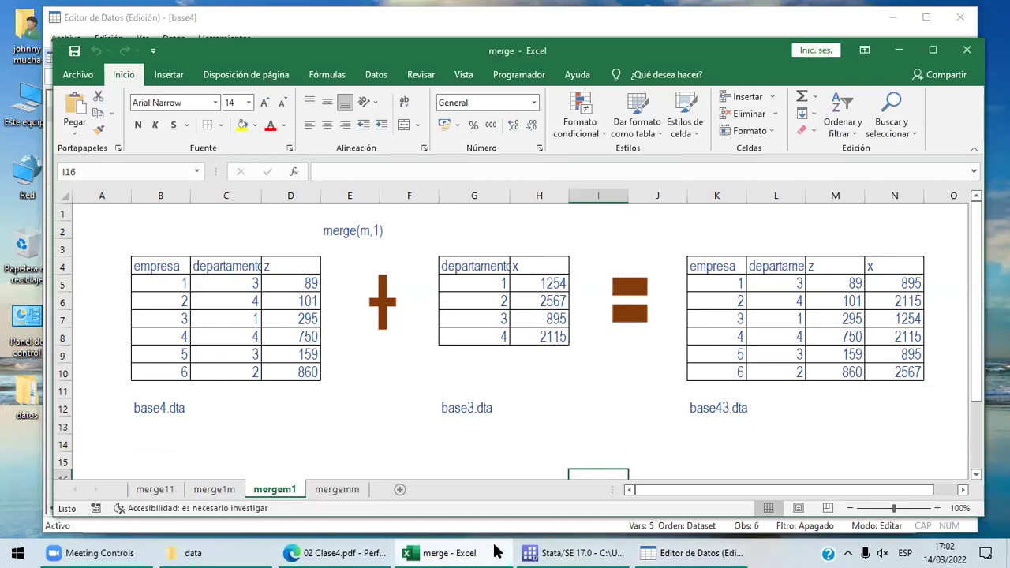
pyautogui.click(575, 550)
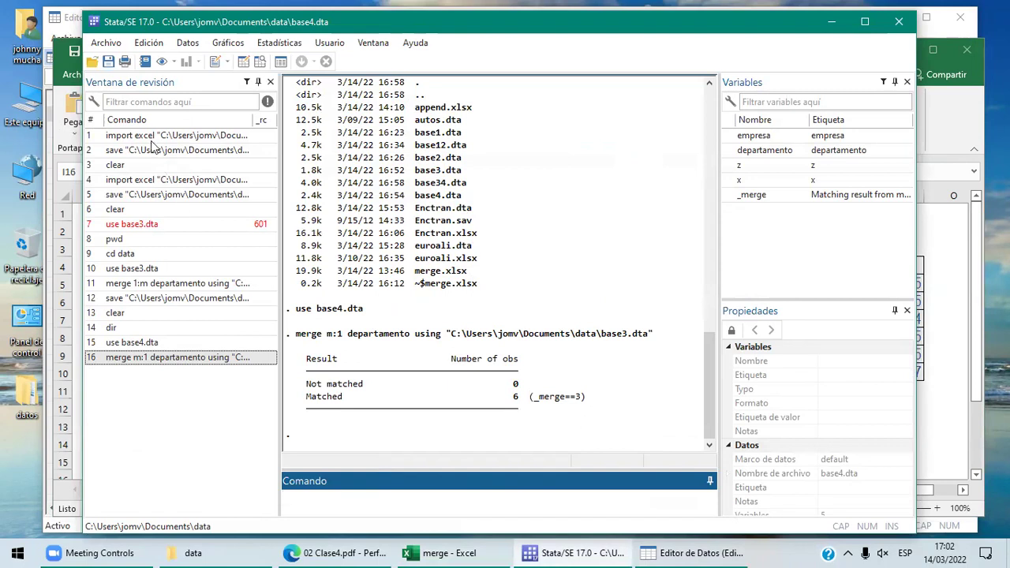
# Save the merged dataset as base43 in the data folder
pyautogui.click(103, 45)
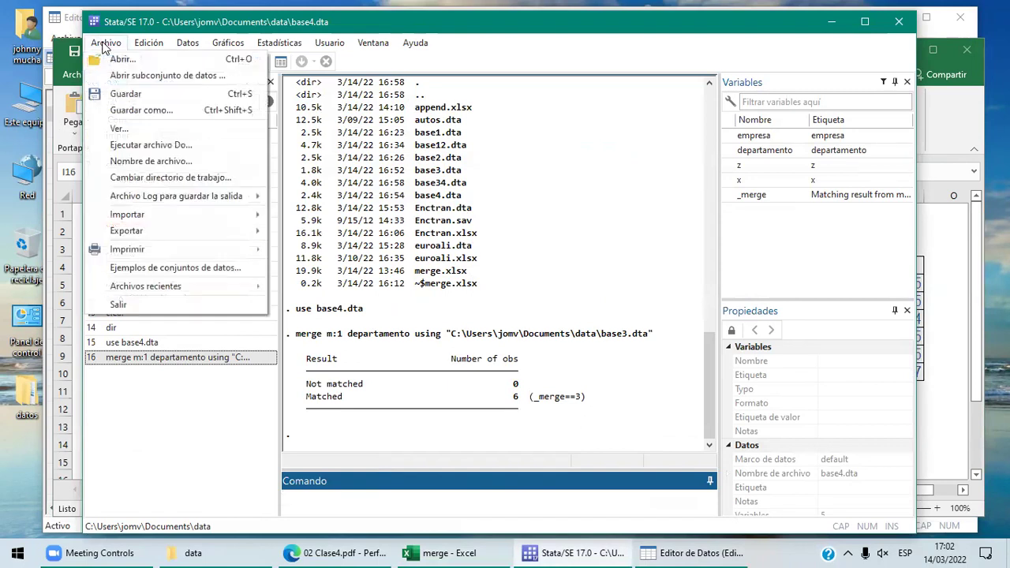
pyautogui.click(162, 110)
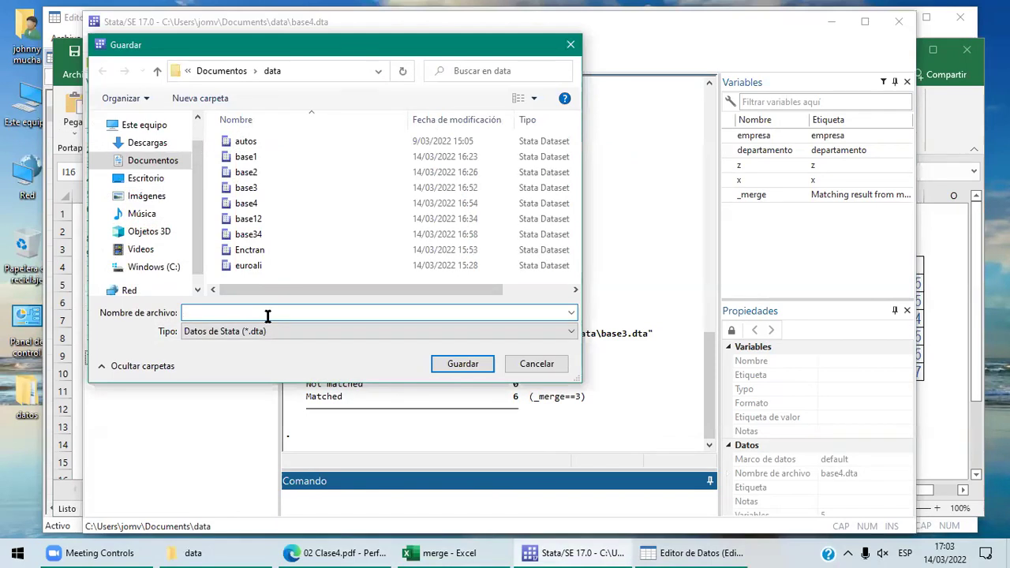
pyautogui.write('bas')
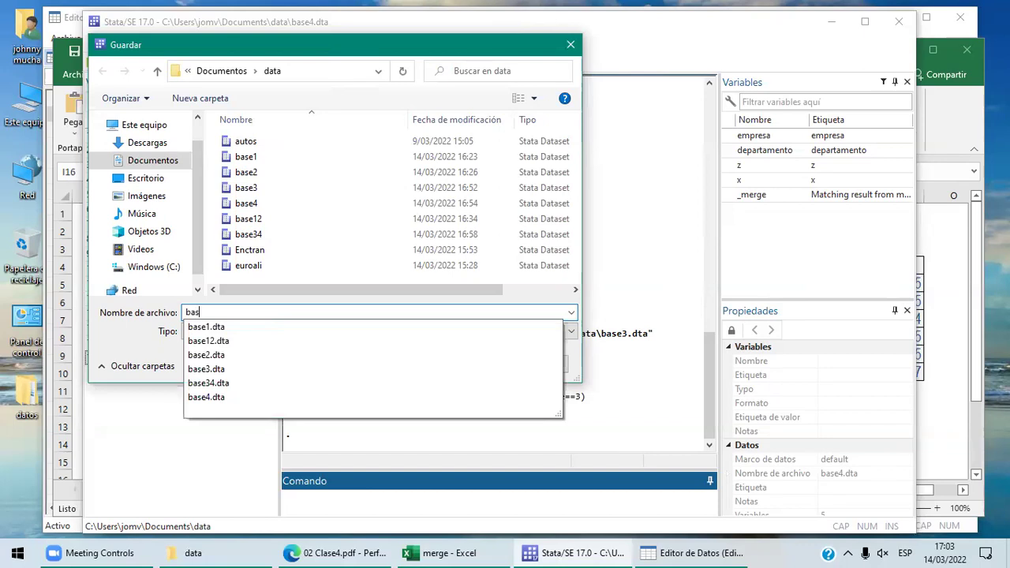
pyautogui.write('e43')
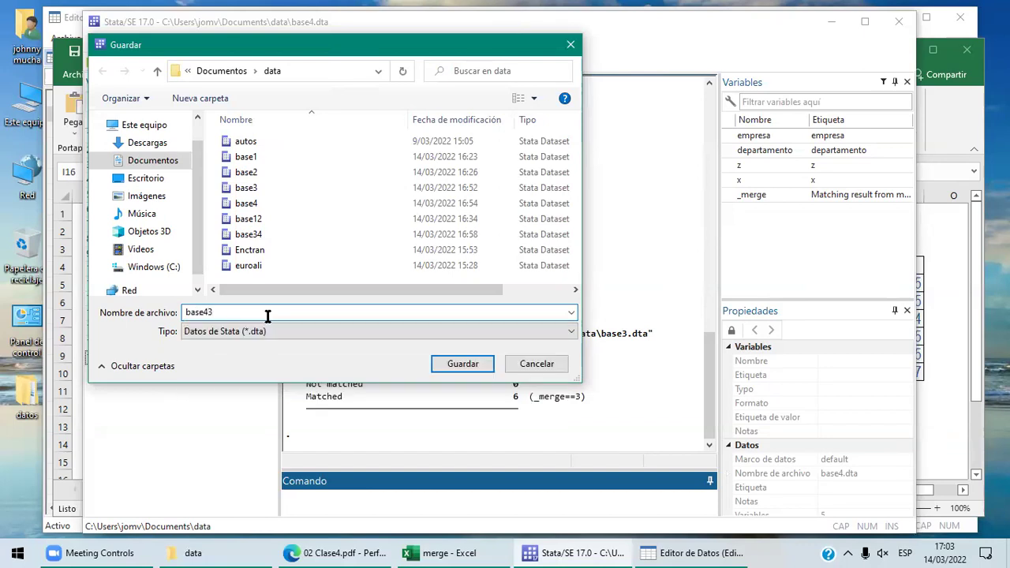
pyautogui.click(463, 369)
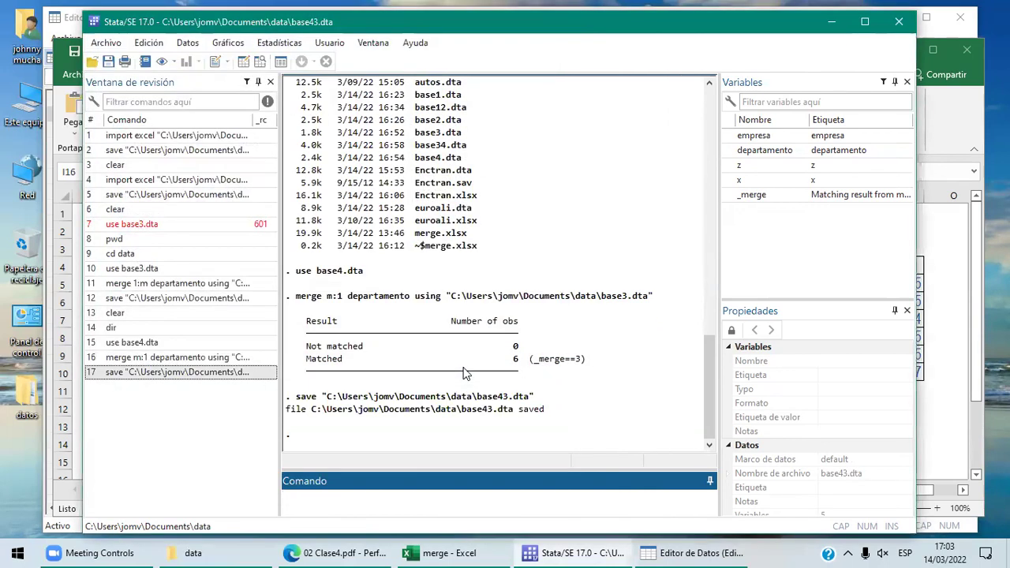
# Review the merge(m,m) example in the class PDF and open the mergemm sheet of the merge workbook in Excel
pyautogui.click(343, 551)
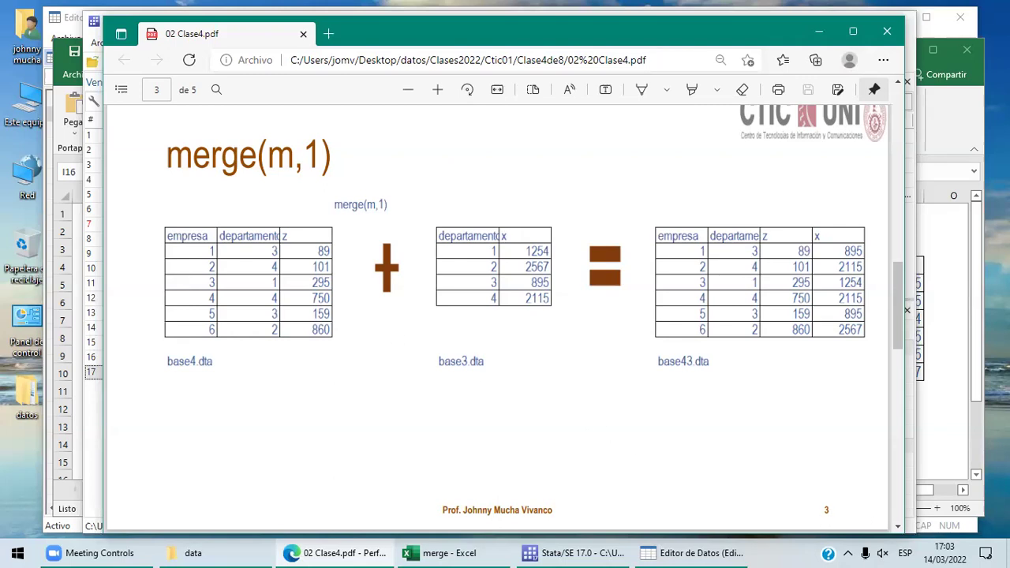
pyautogui.click(900, 527)
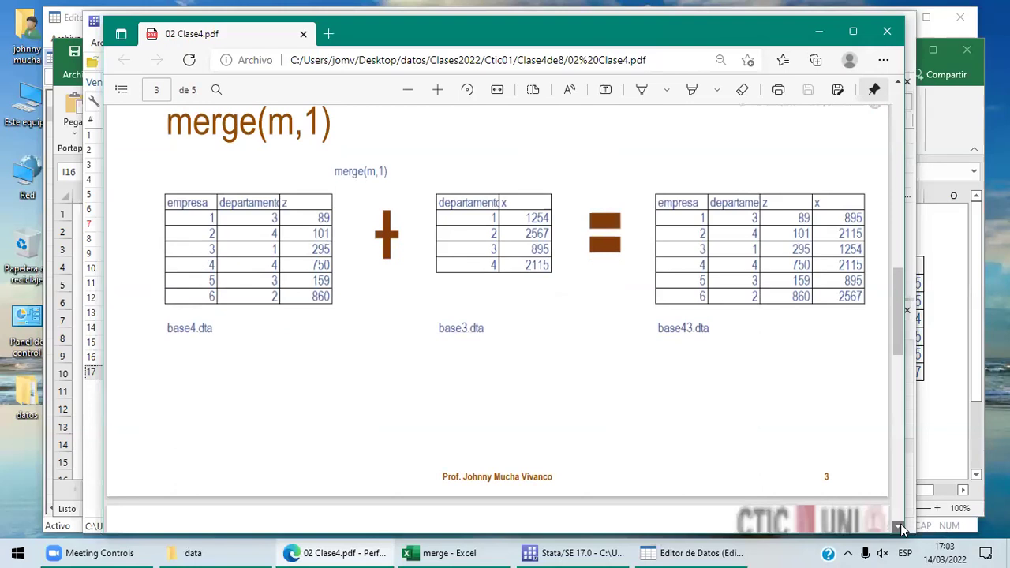
pyautogui.moveTo(903, 529); pyautogui.dragTo(902, 529)
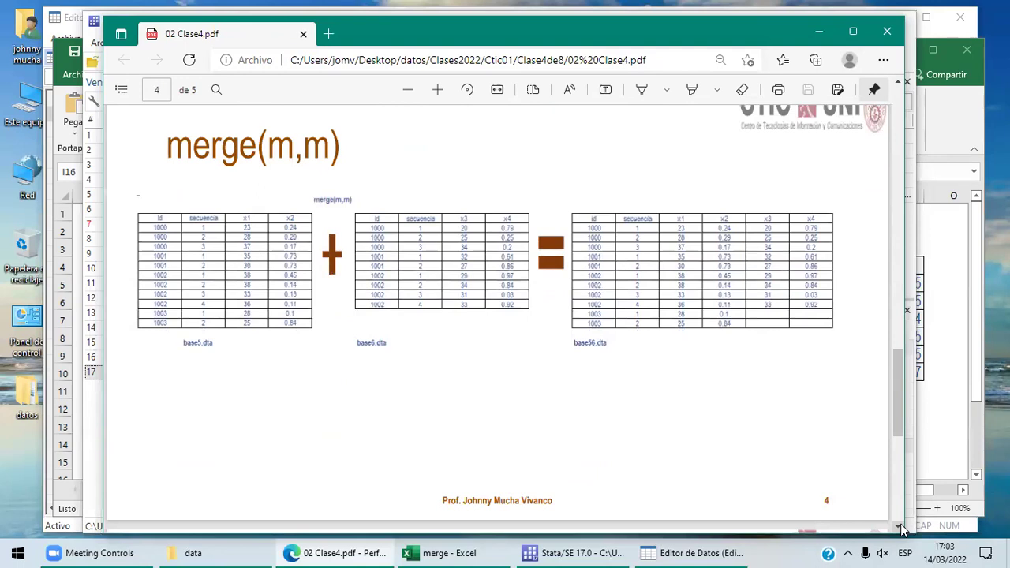
pyautogui.click(479, 553)
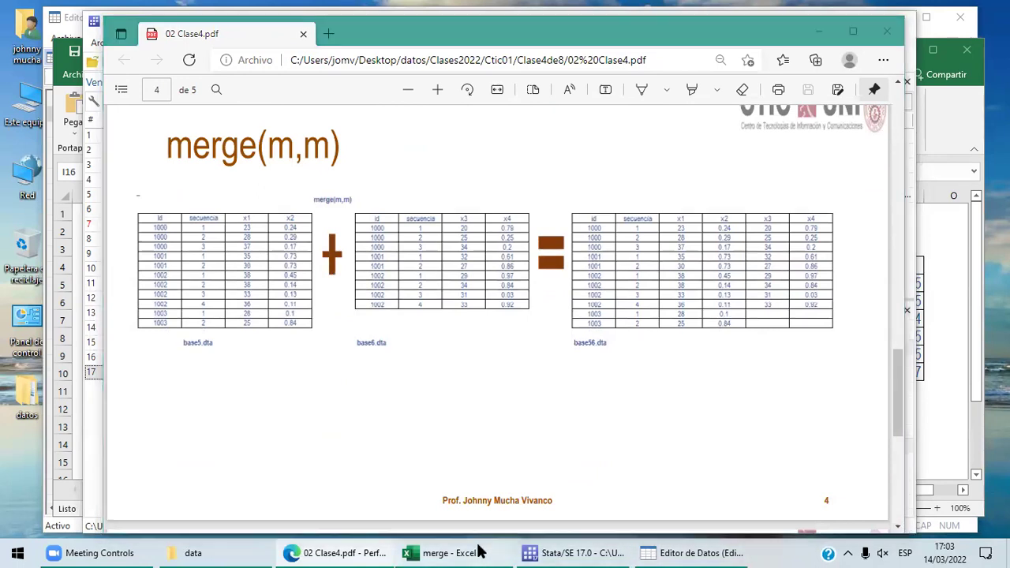
pyautogui.click(330, 490)
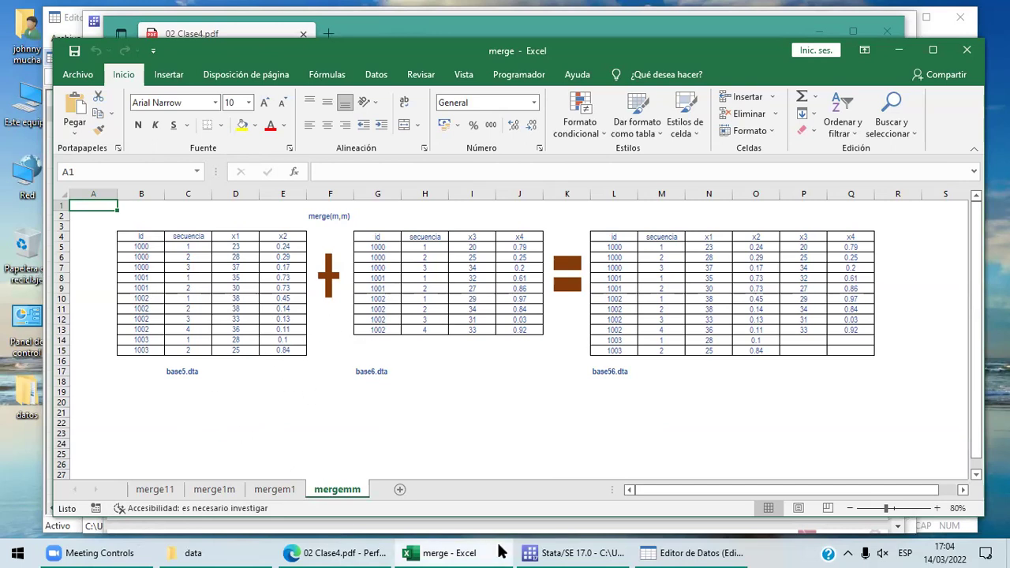
# Switch to Stata and clear the base43 dataset from memory
pyautogui.click(551, 552)
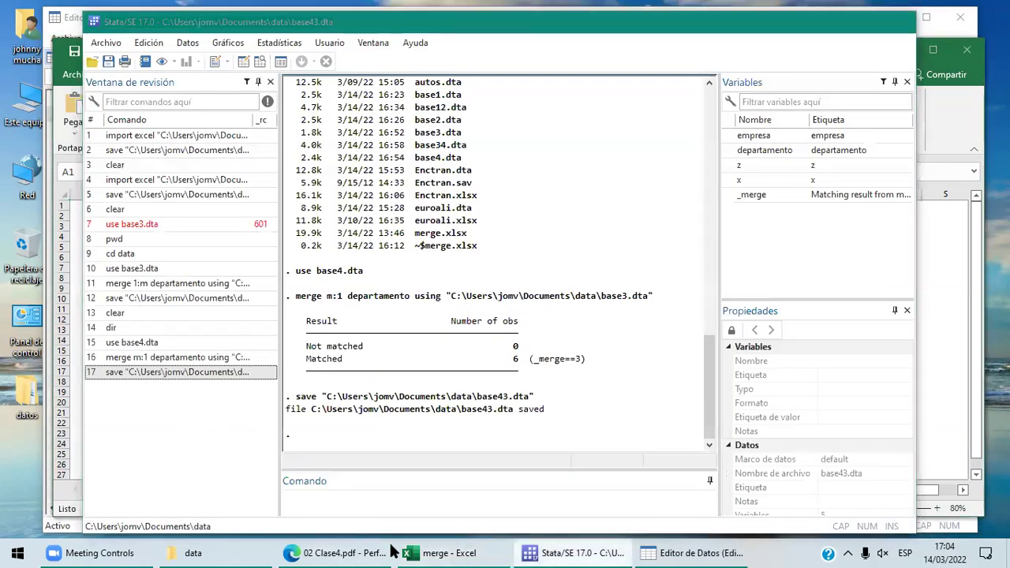
pyautogui.click(551, 551)
pyautogui.click(550, 551)
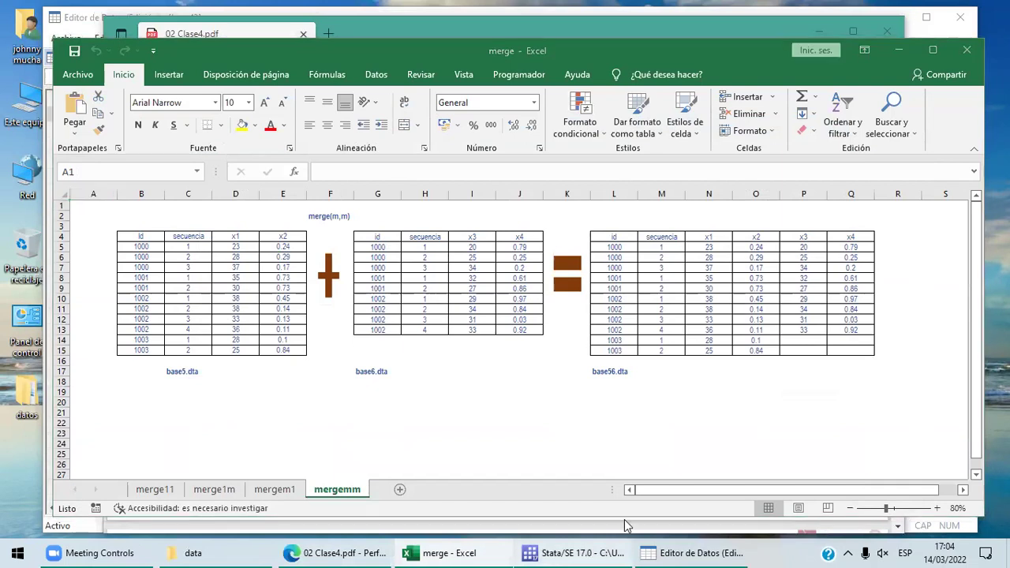
pyautogui.click(327, 504)
pyautogui.write('clear')
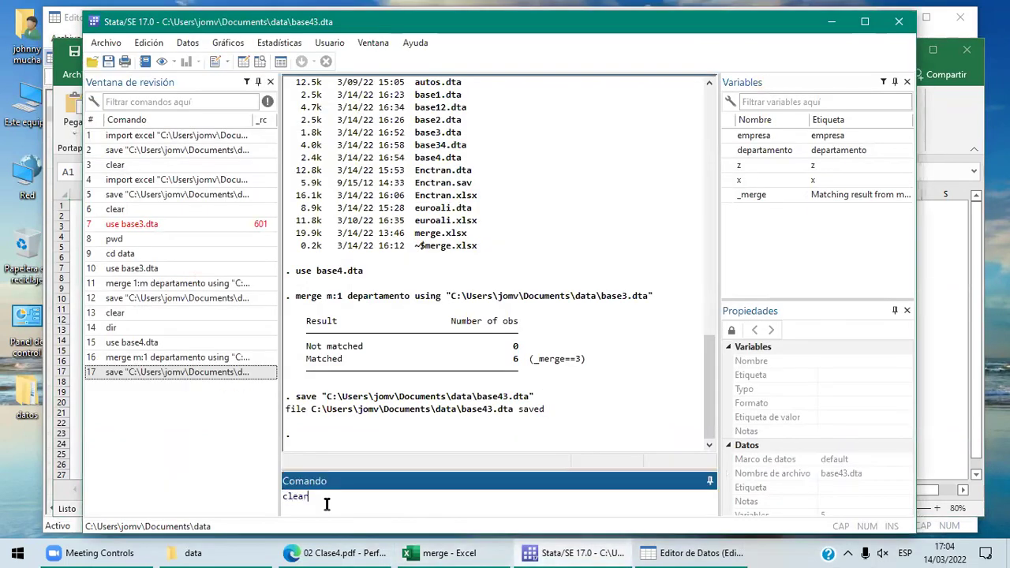
pyautogui.press('Return')
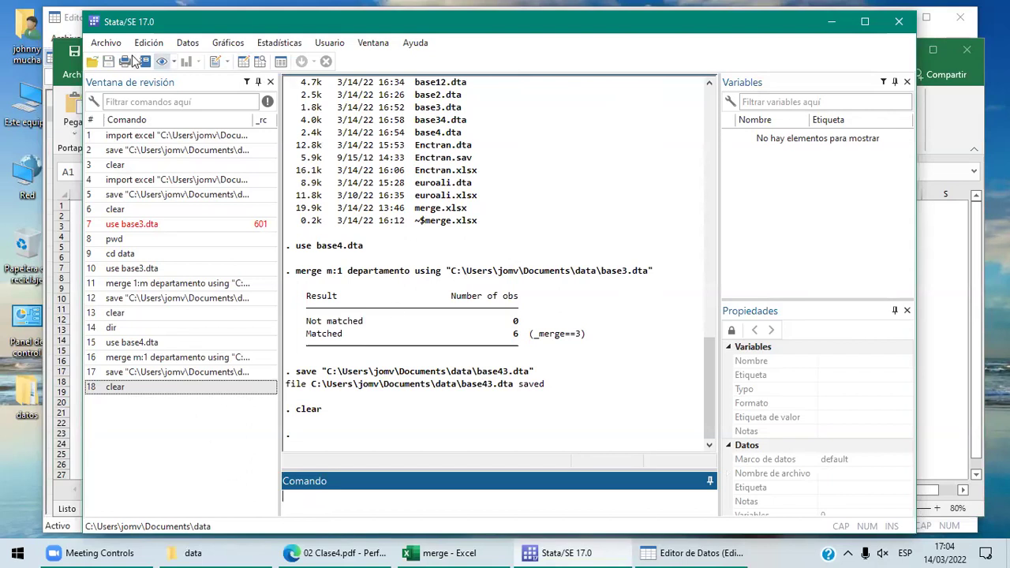
# Start an Excel spreadsheet import and load merge.xlsx from the data folder as its source file
pyautogui.click(106, 42)
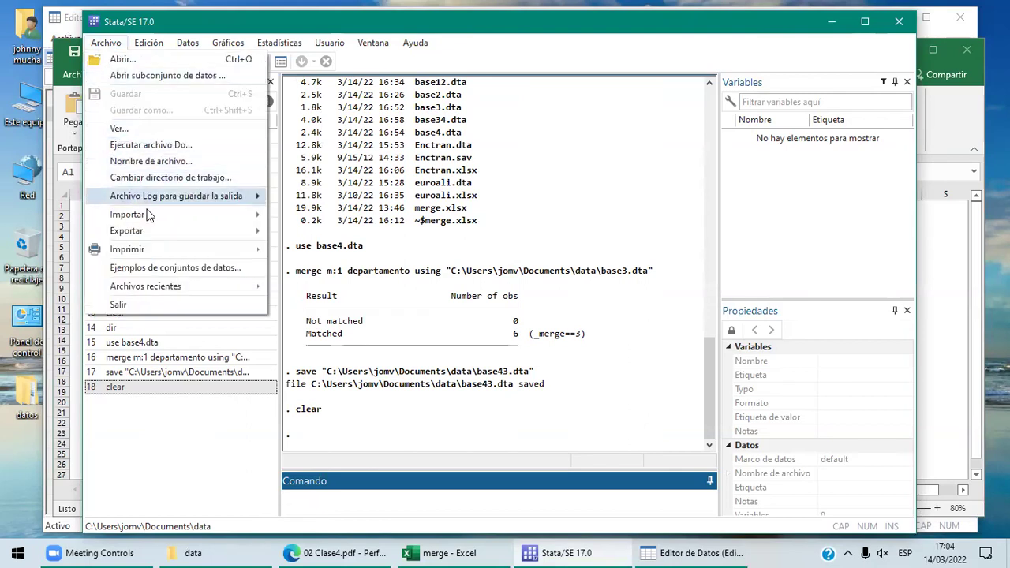
pyautogui.moveTo(134, 215)
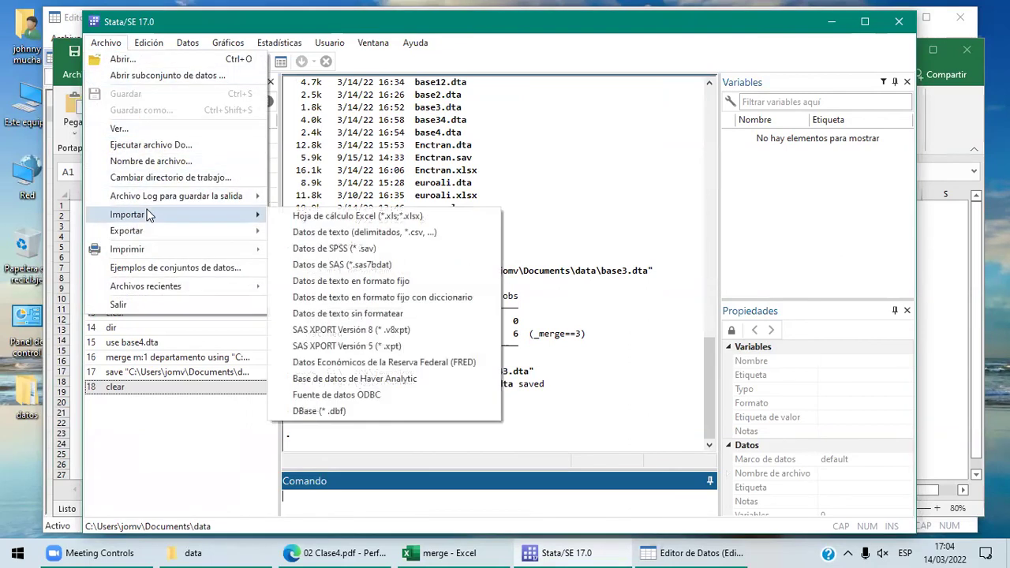
pyautogui.click(337, 225)
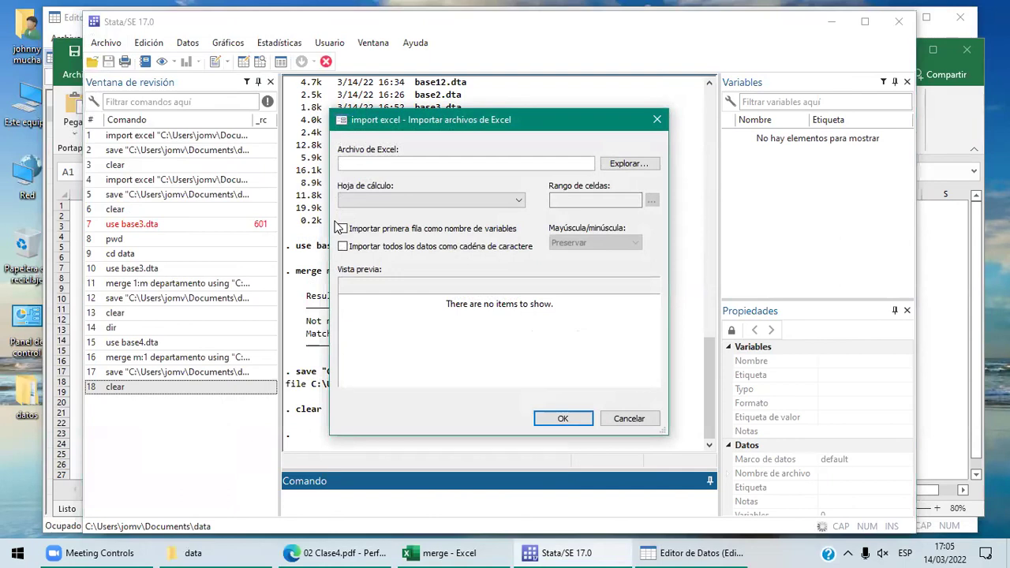
pyautogui.click(638, 165)
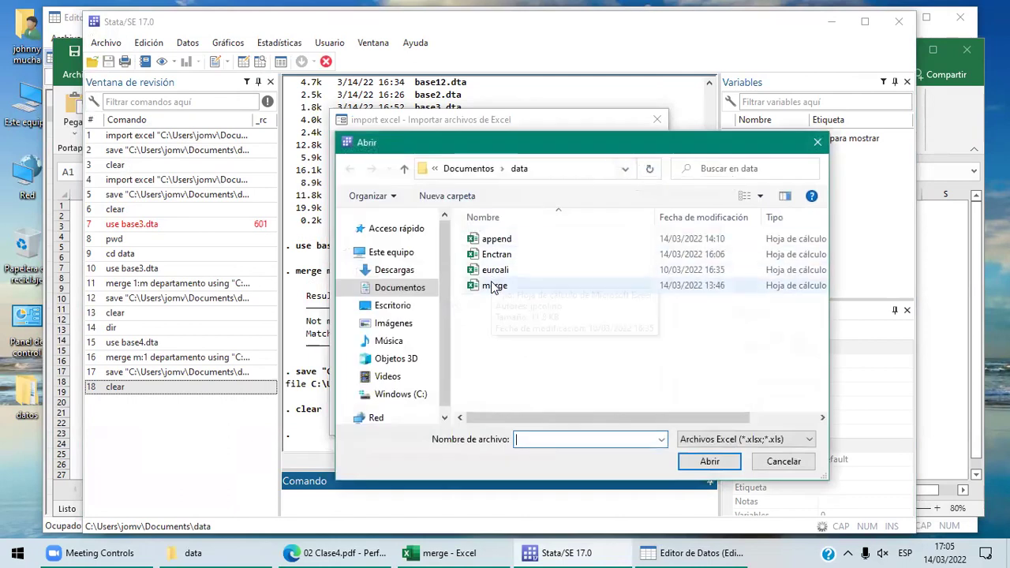
pyautogui.click(496, 290)
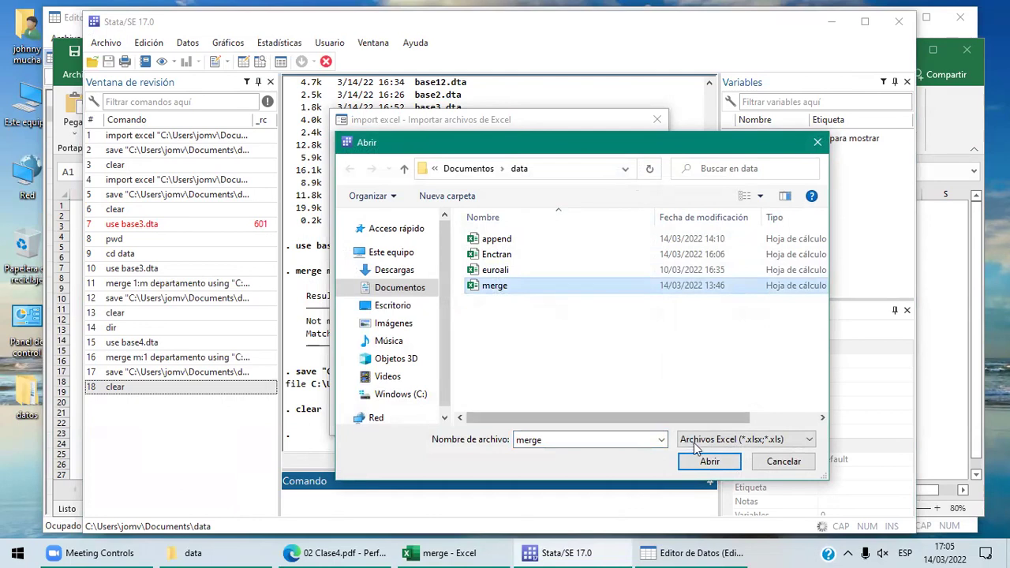
pyautogui.click(709, 463)
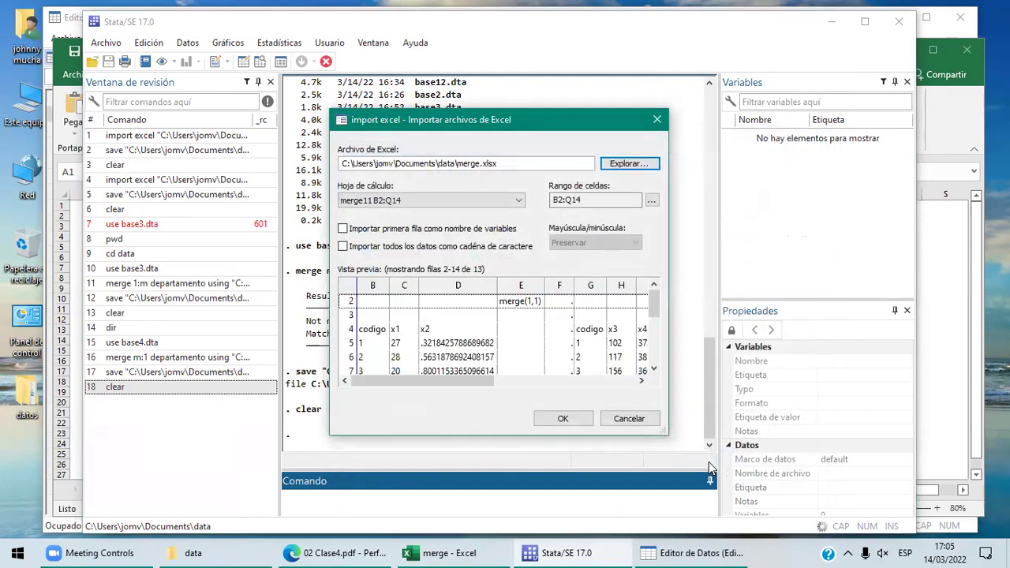
# Check the position of the base5 table on the mergemm sheet in Excel for the import
pyautogui.click(419, 553)
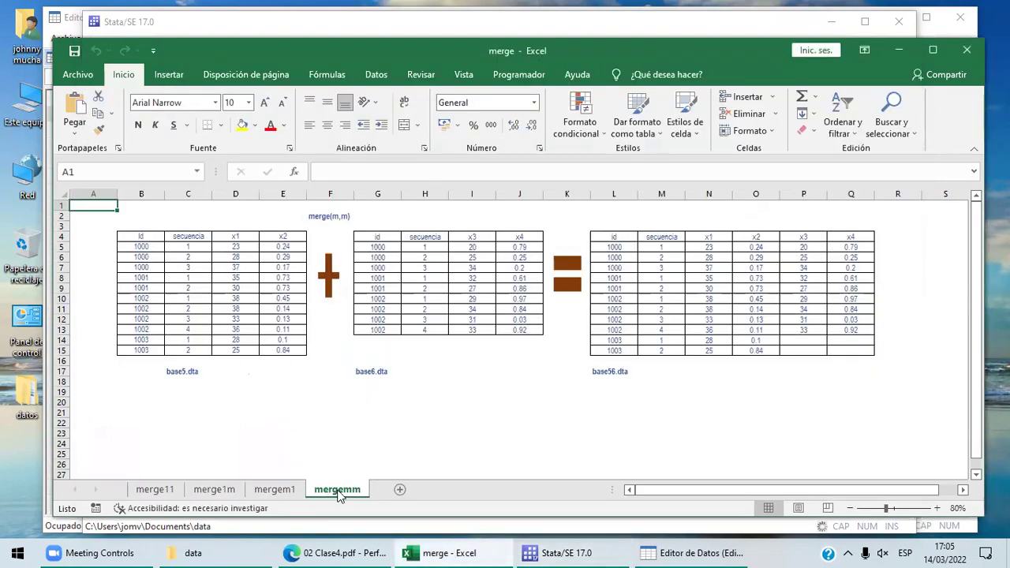
pyautogui.moveTo(598, 553)
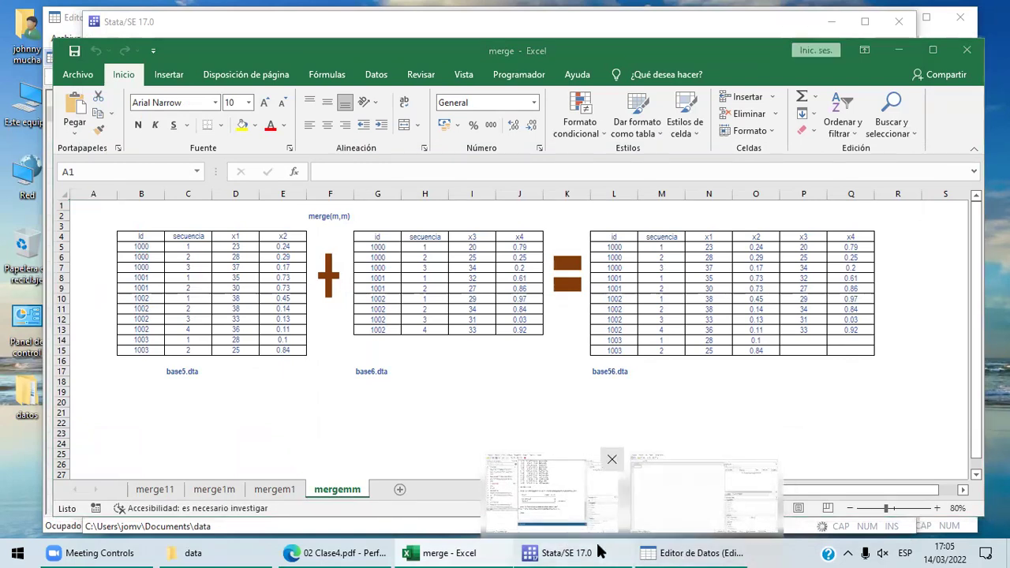
# Switch to Stata and choose the mergemm worksheet for the Excel import of merge.xlsx
pyautogui.click(598, 553)
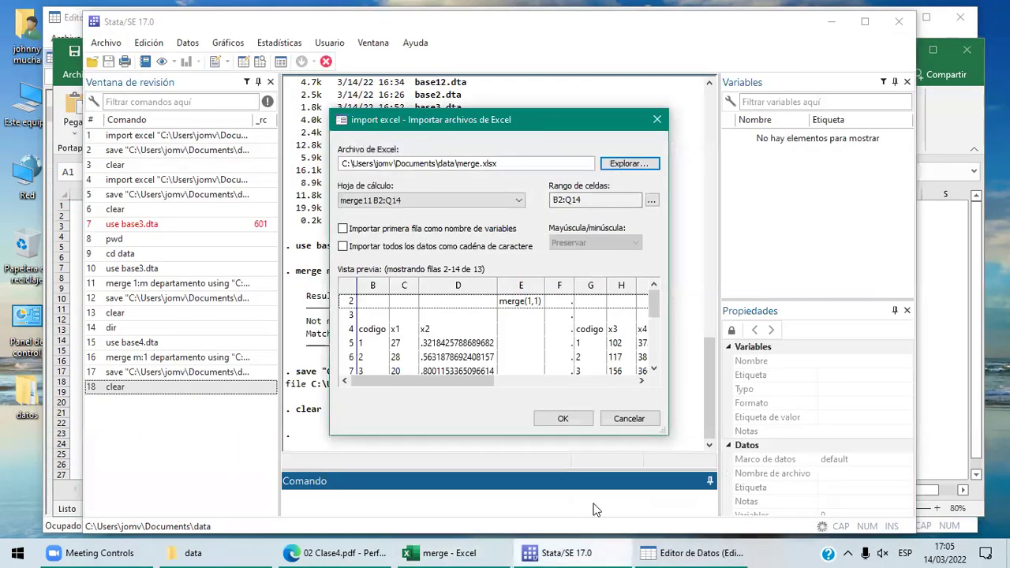
pyautogui.click(521, 202)
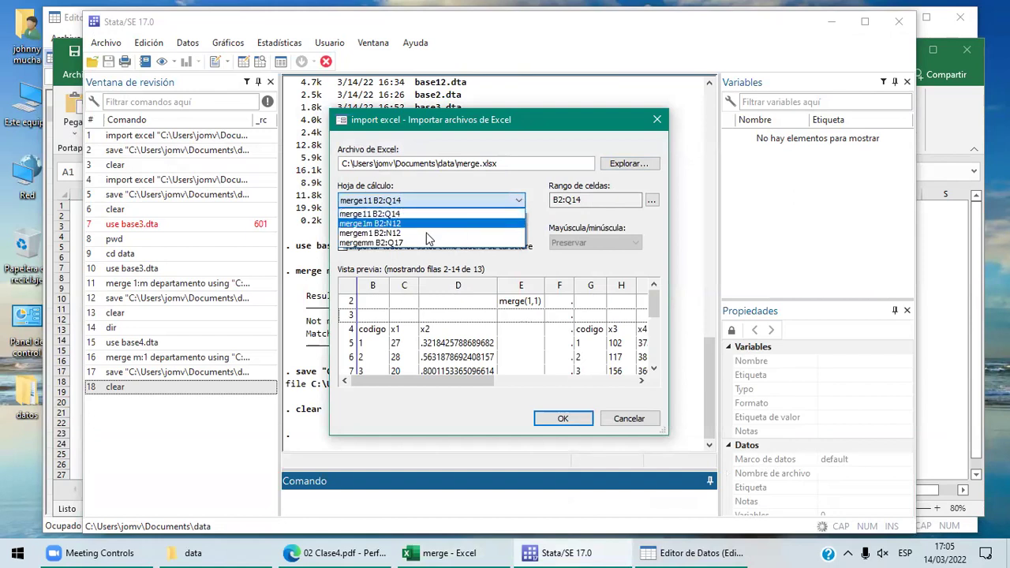
pyautogui.click(360, 244)
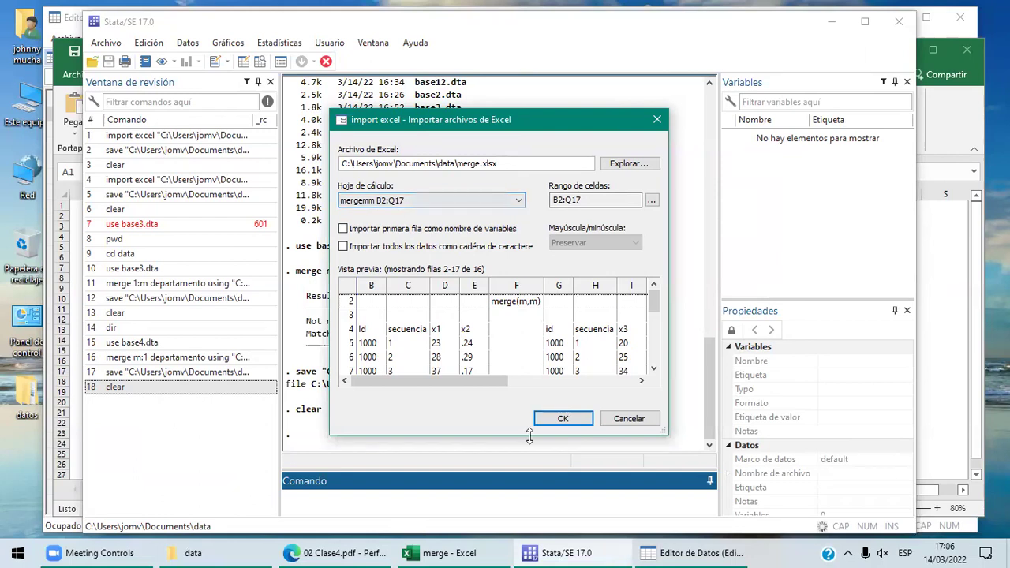
# Switch to the merge workbook in Excel and select the base5 table, B4:E15, to identify its cell range
pyautogui.click(461, 553)
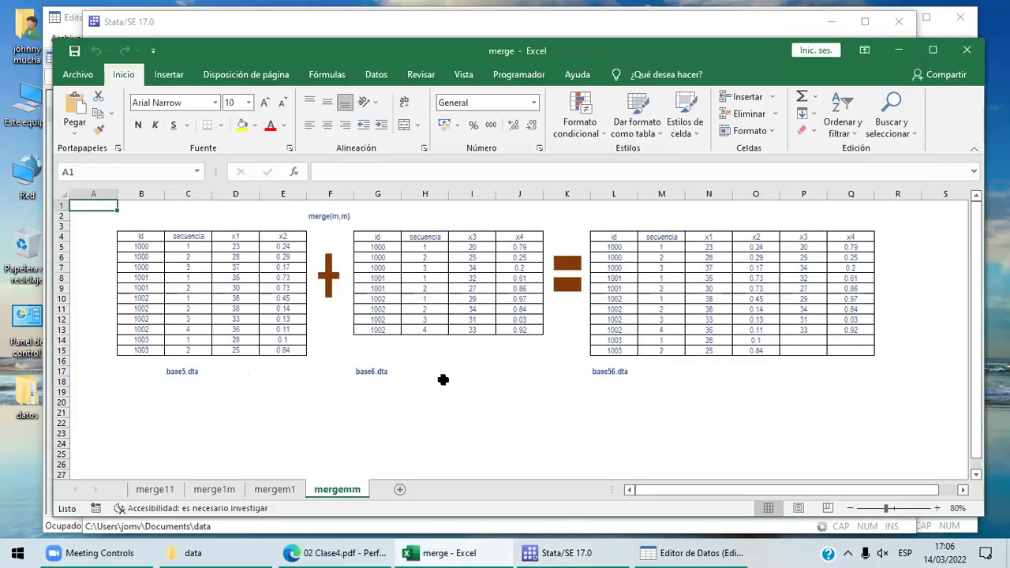
pyautogui.click(129, 235)
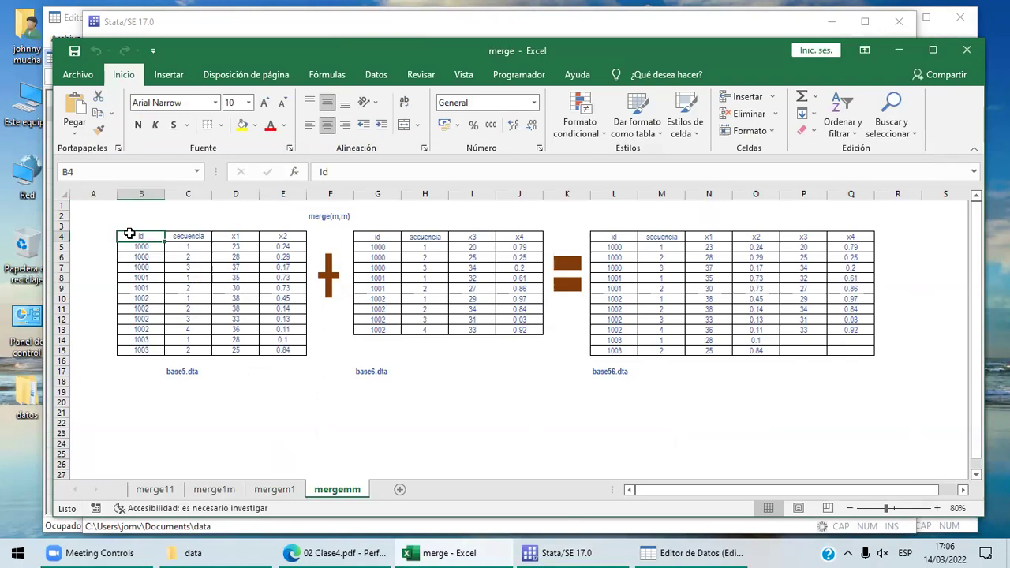
pyautogui.hotkey('shift', 'Right')
pyautogui.hotkey('shift', 'Right')
pyautogui.hotkey('shift', 'Right')
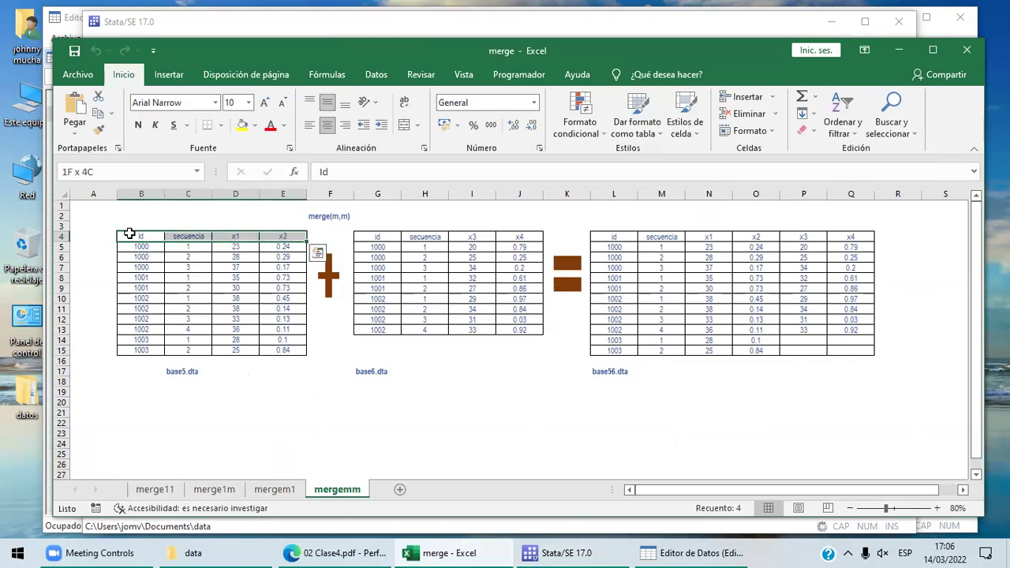
pyautogui.hotkey('shift', 'Down')
pyautogui.hotkey('shift', 'Down')
pyautogui.hotkey('shift', 'Down')
pyautogui.hotkey('shift', 'Down')
pyautogui.hotkey('shift', 'Down')
pyautogui.hotkey('shift', 'Down')
pyautogui.hotkey('shift', 'Down')
pyautogui.hotkey('shift', 'Down')
pyautogui.hotkey('shift', 'Down')
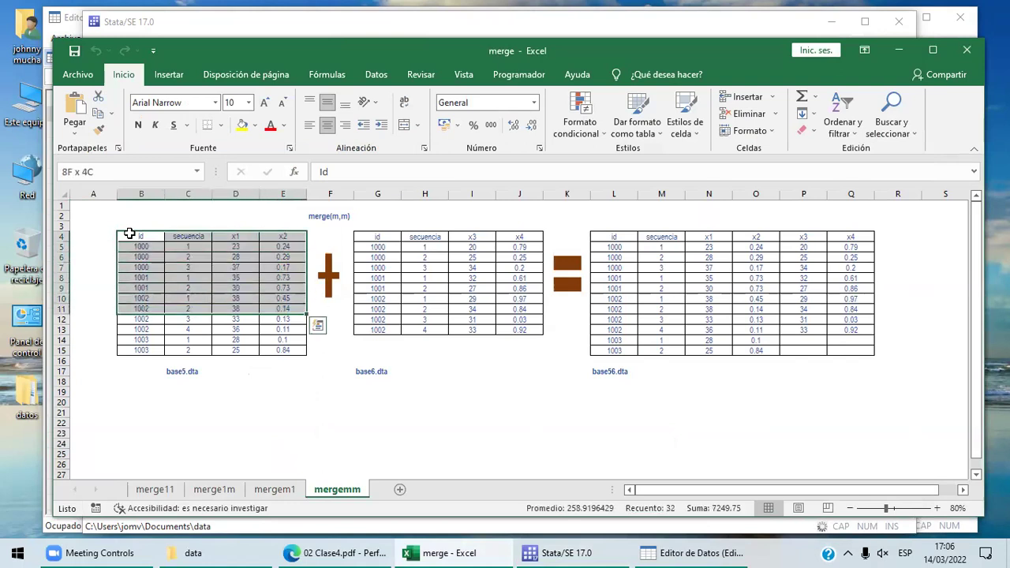
pyautogui.hotkey('shift', 'Down')
pyautogui.hotkey('shift', 'Down')
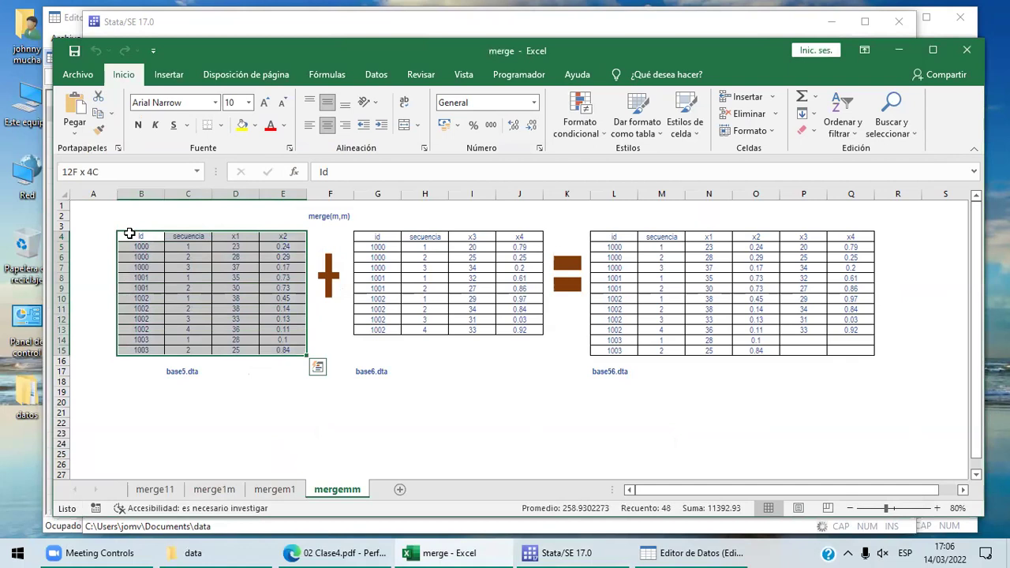
# Return to Stata and set the import cell range from column B, row 4 to column E, row 15
pyautogui.click(567, 553)
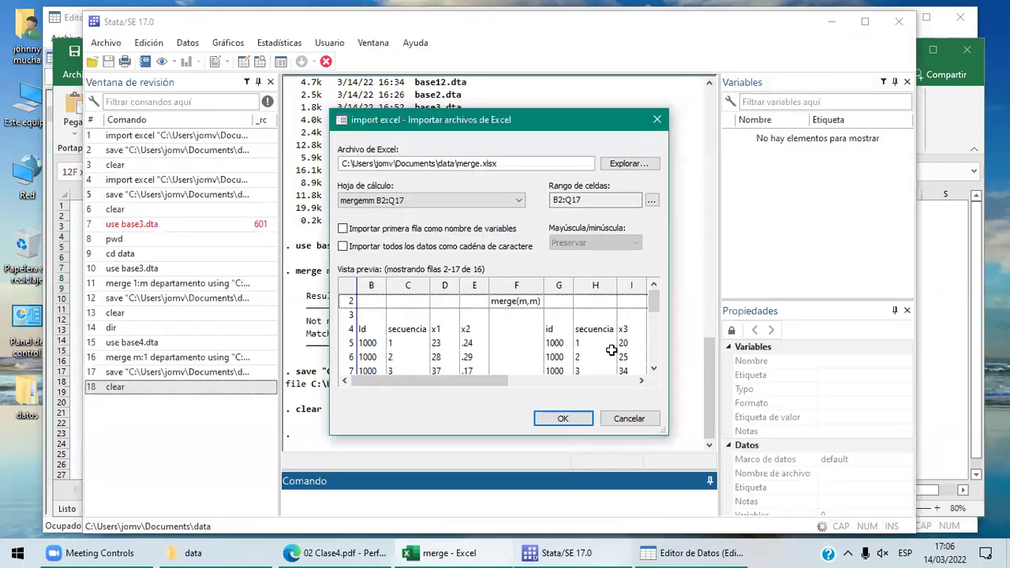
pyautogui.click(652, 202)
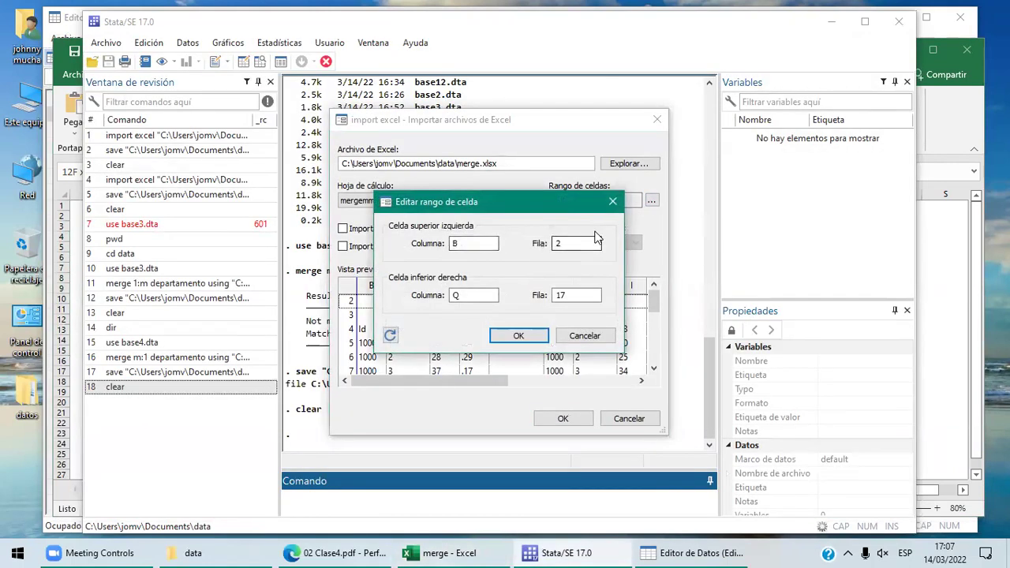
pyautogui.click(569, 247)
pyautogui.press('BackSpace')
pyautogui.write('4')
pyautogui.click(474, 295)
pyautogui.press('BackSpace')
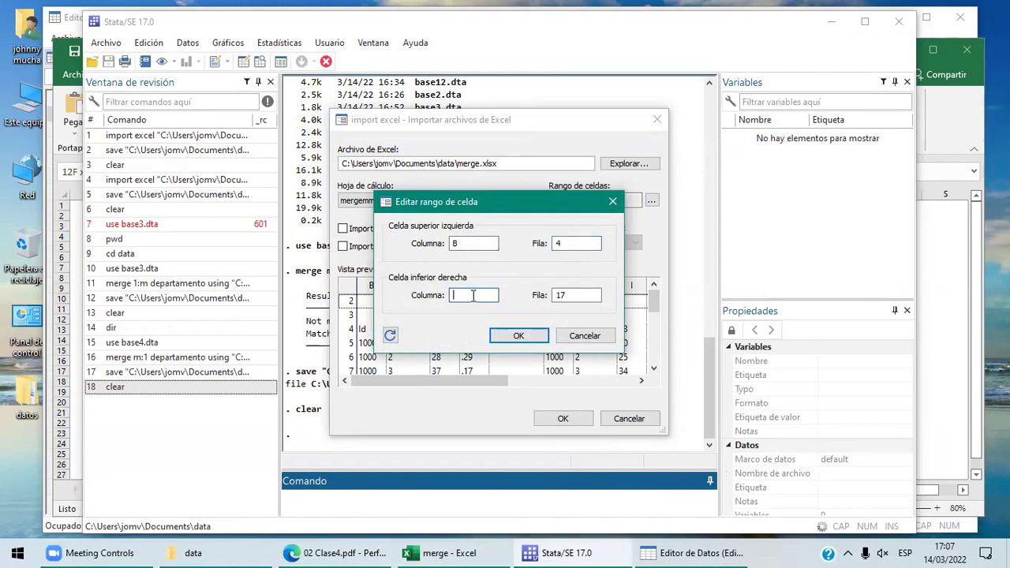
pyautogui.write('e')
pyautogui.click(576, 296)
pyautogui.press('BackSpace')
pyautogui.write('5')
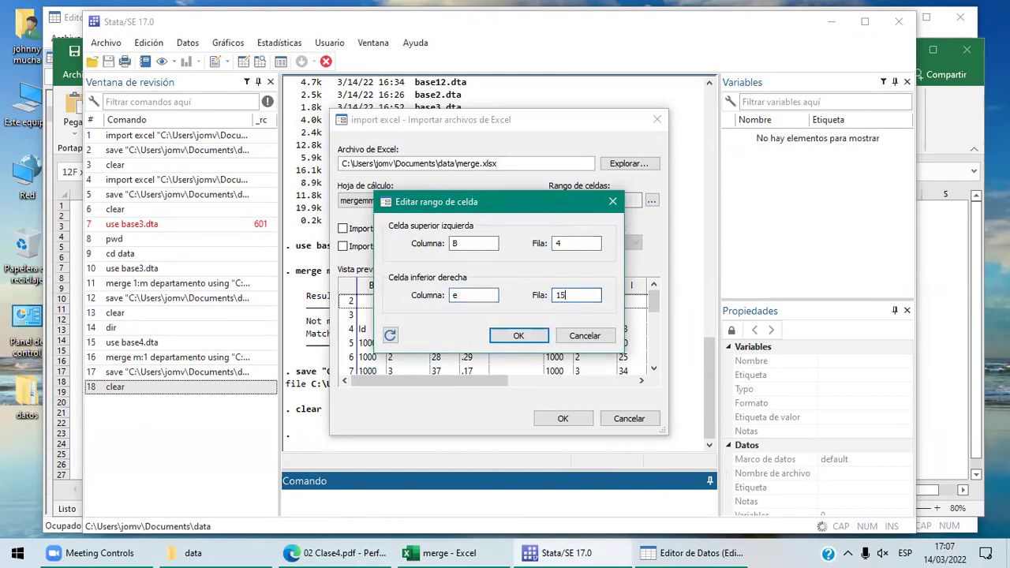
pyautogui.click(519, 337)
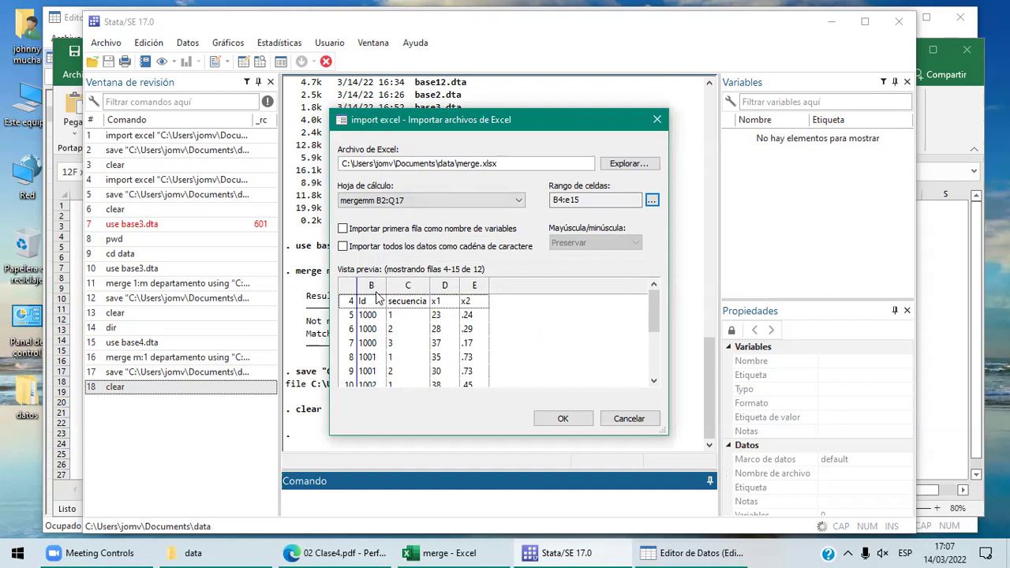
# Import the range with its first row as variable names and bring up the Data Editor
pyautogui.click(344, 229)
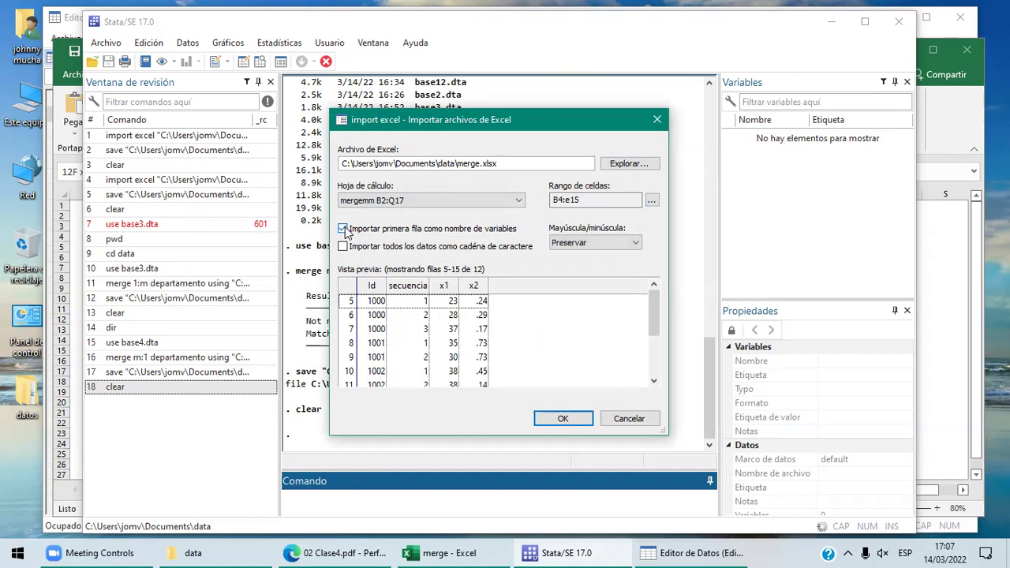
pyautogui.click(563, 419)
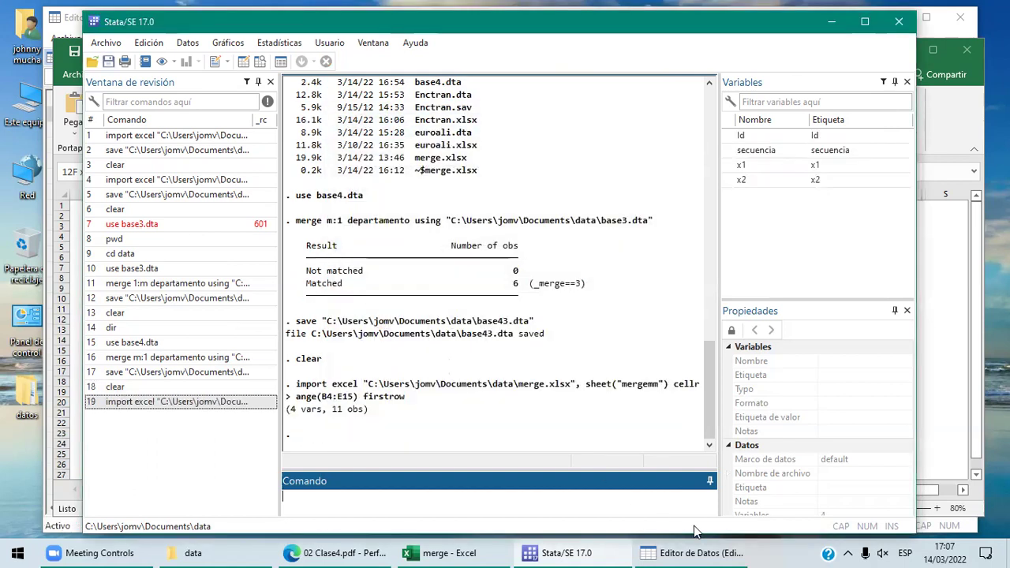
pyautogui.moveTo(698, 550)
pyautogui.click(657, 487)
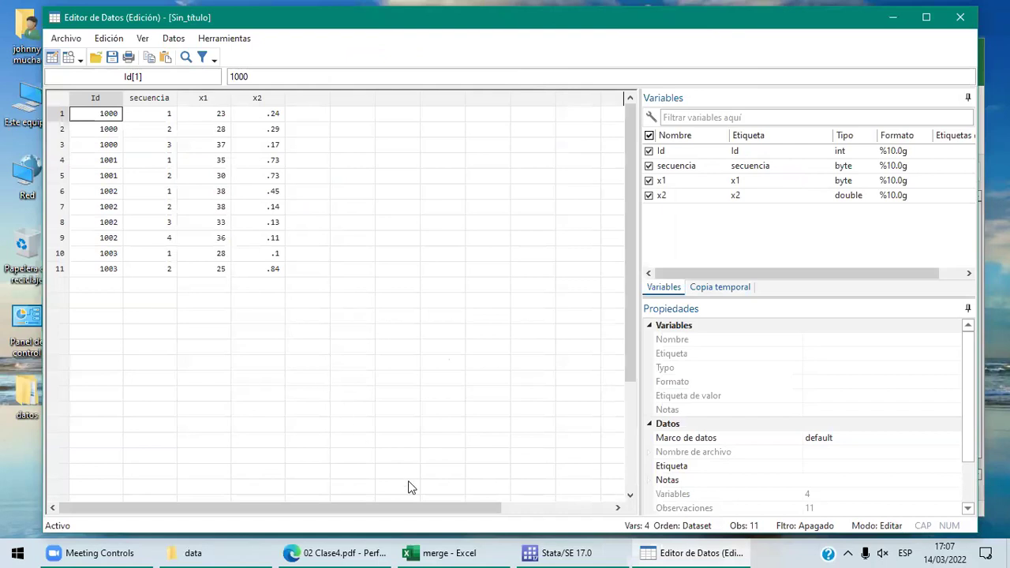
# Check the imported data against the Excel table, and save the dataset as base5 in the data folder
pyautogui.click(456, 552)
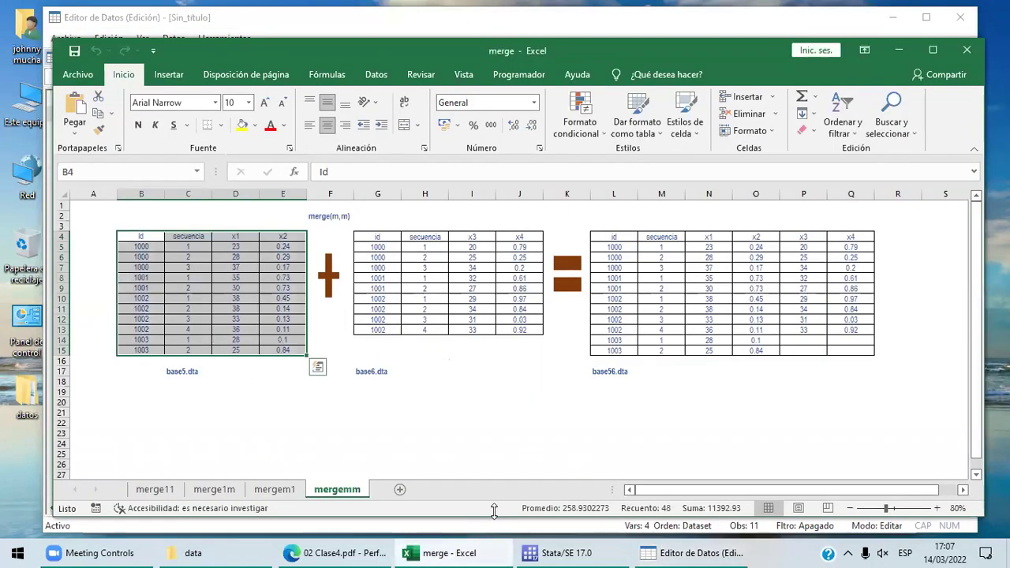
pyautogui.click(663, 552)
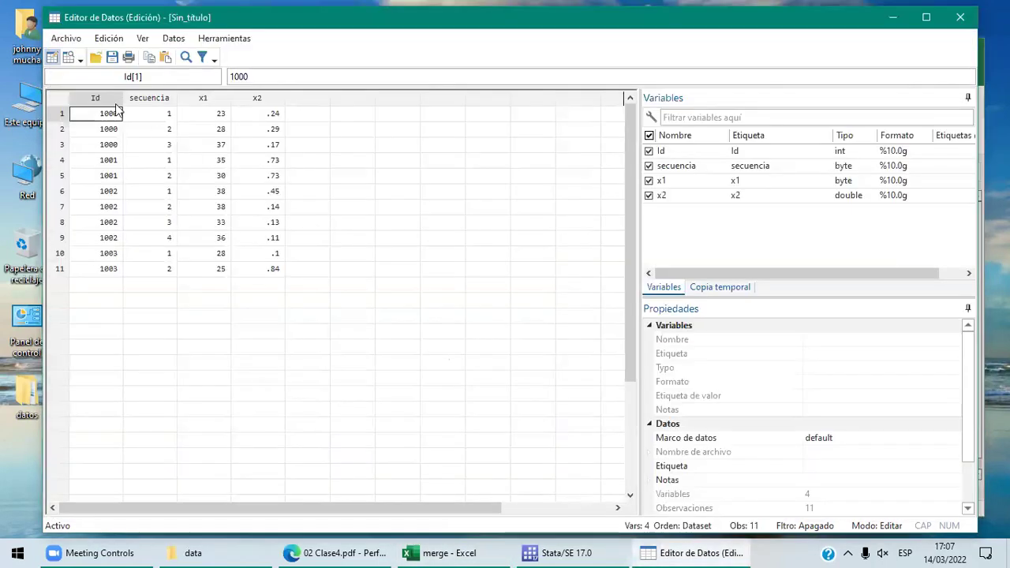
pyautogui.click(68, 41)
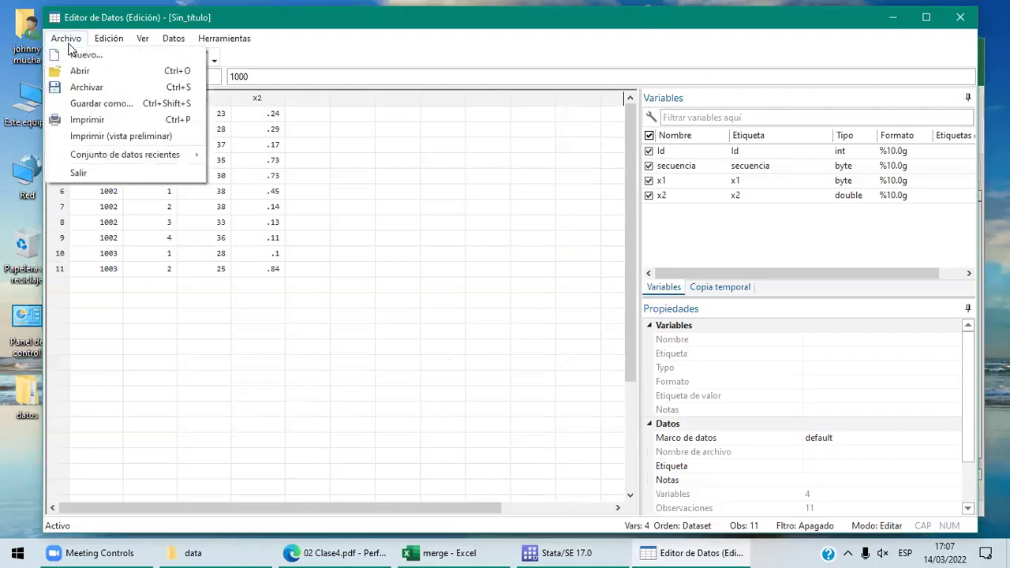
pyautogui.click(92, 106)
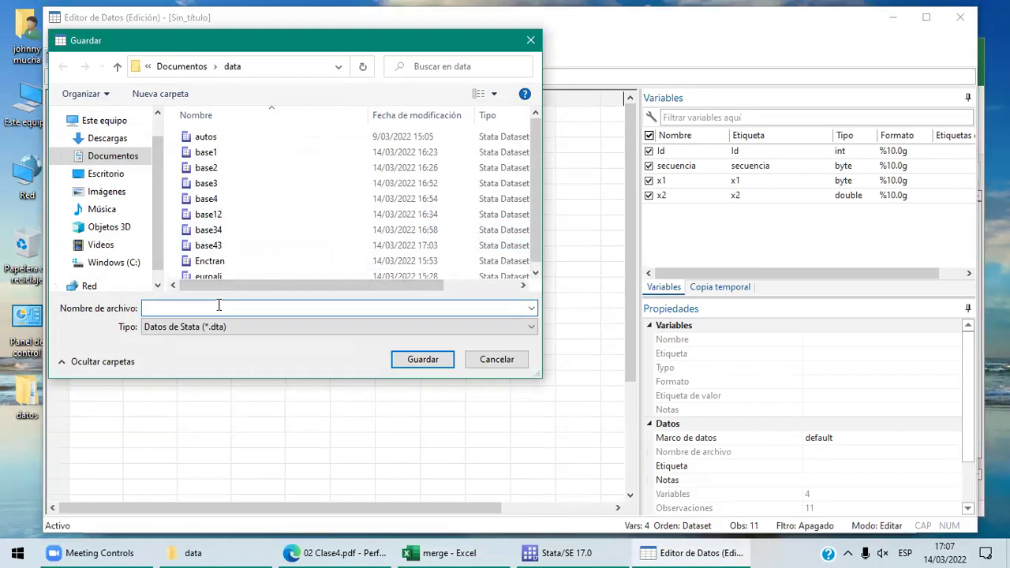
pyautogui.write('ase5')
pyautogui.press('BackSpace')
pyautogui.press('BackSpace')
pyautogui.press('BackSpace')
pyautogui.press('BackSpace')
pyautogui.write('base5')
pyautogui.press('Return')
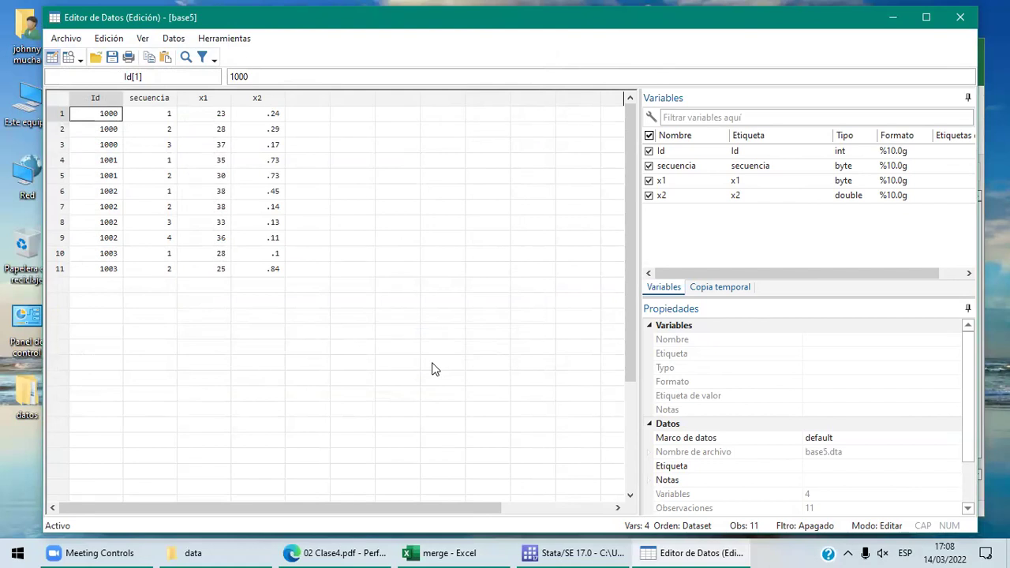
# Return to the main Stata window and clear the dataset from memory with the clear command
pyautogui.click(477, 552)
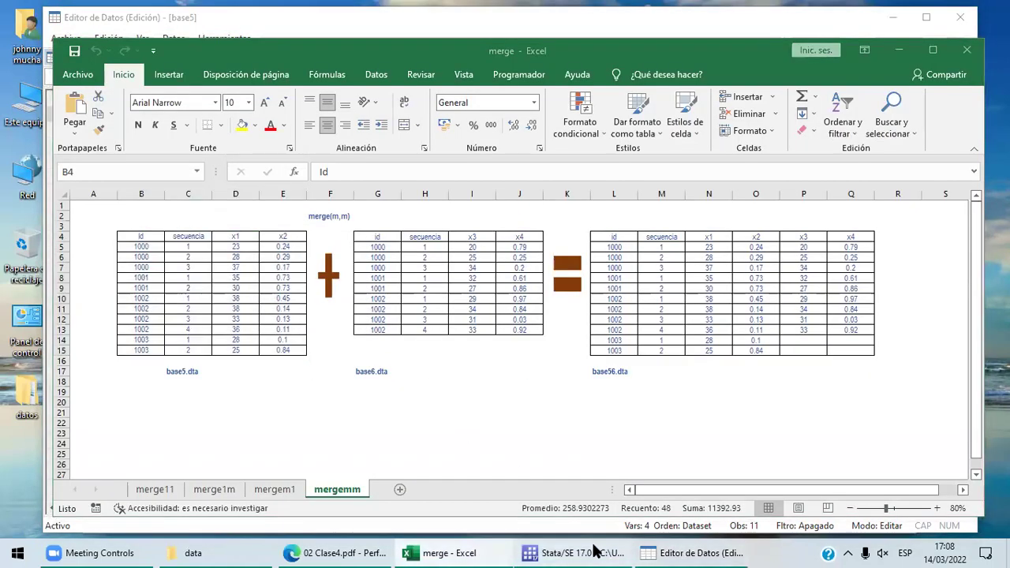
pyautogui.click(557, 553)
pyautogui.write('clear')
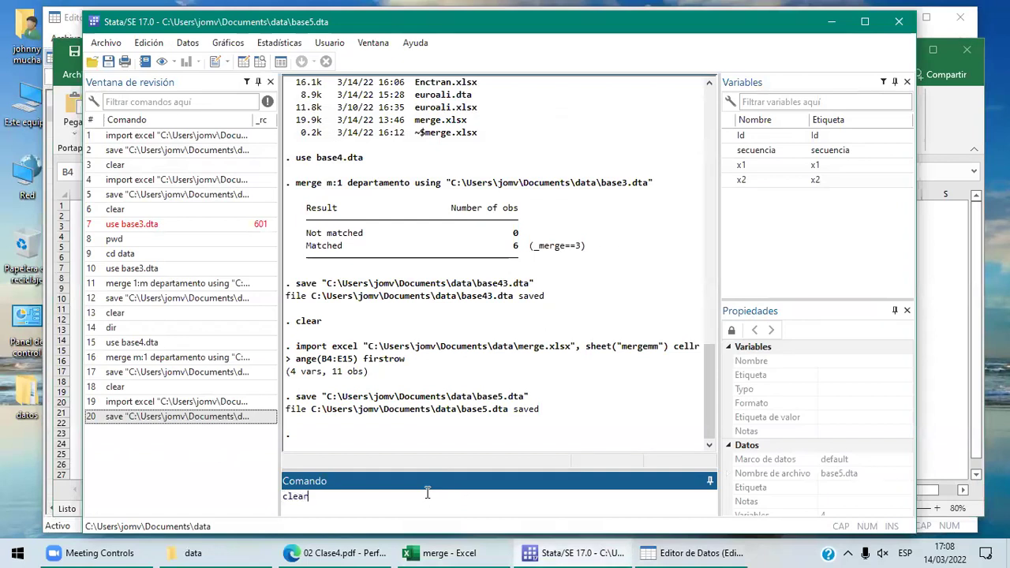
pyautogui.press('Return')
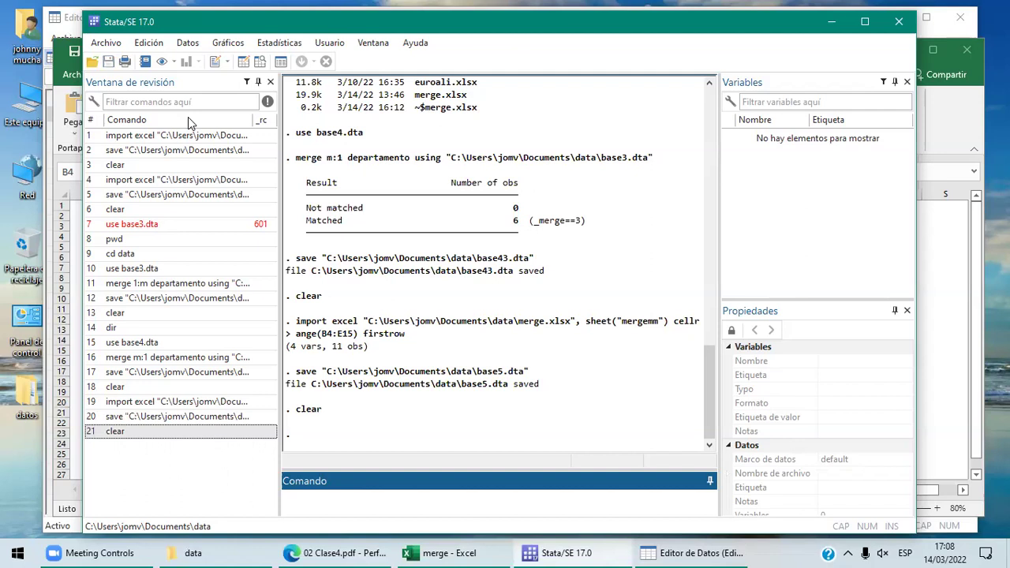
# Start a new Excel spreadsheet import and load the merge workbook from the data folder
pyautogui.click(106, 42)
pyautogui.press('i')
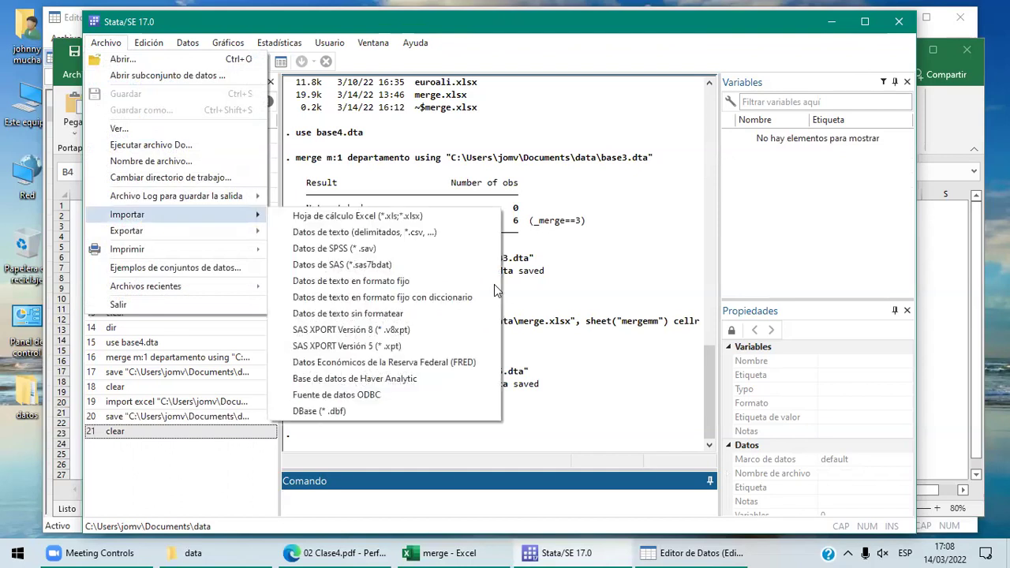
pyautogui.press('Escape')
pyautogui.press('Right')
pyautogui.press('Return')
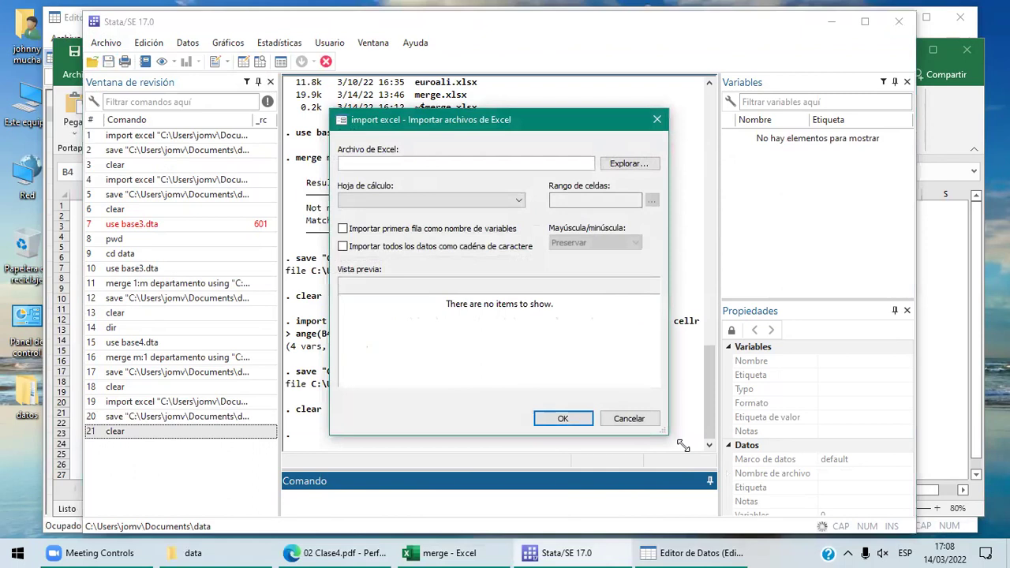
pyautogui.click(629, 163)
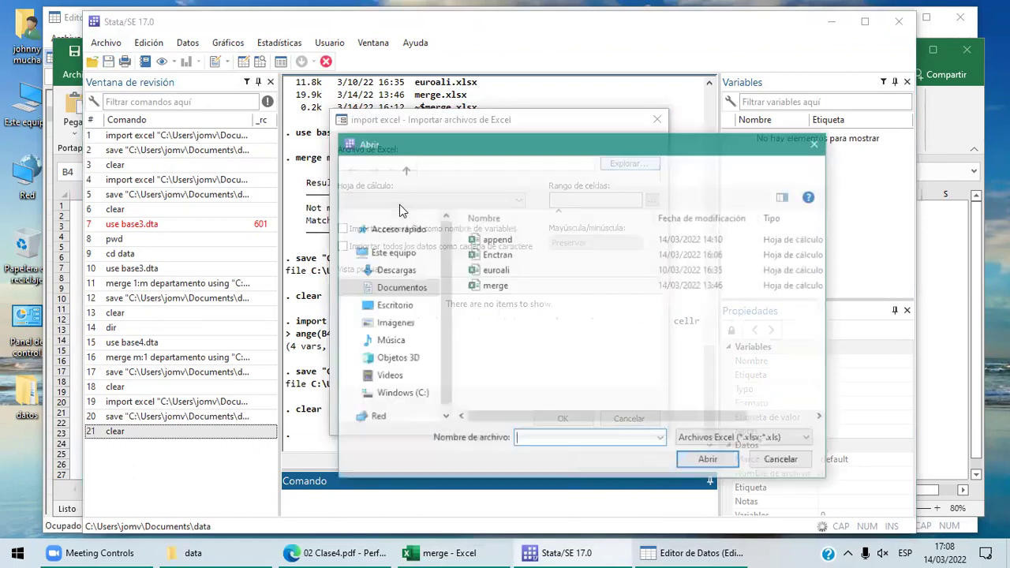
pyautogui.press('m')
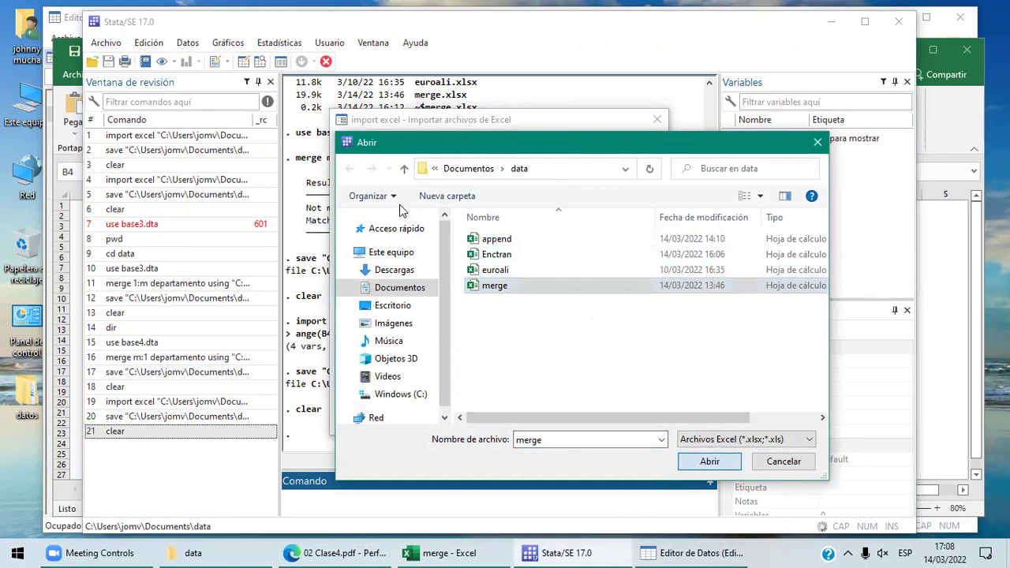
pyautogui.press('Return')
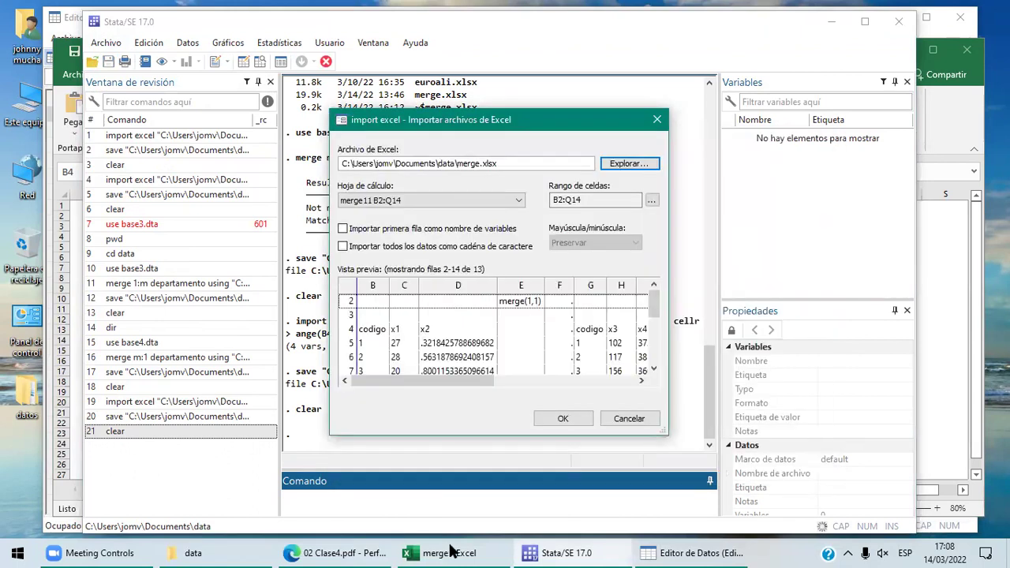
# Switch to Excel and locate the first and last cells of the base6 table, G4 and J13
pyautogui.click(452, 550)
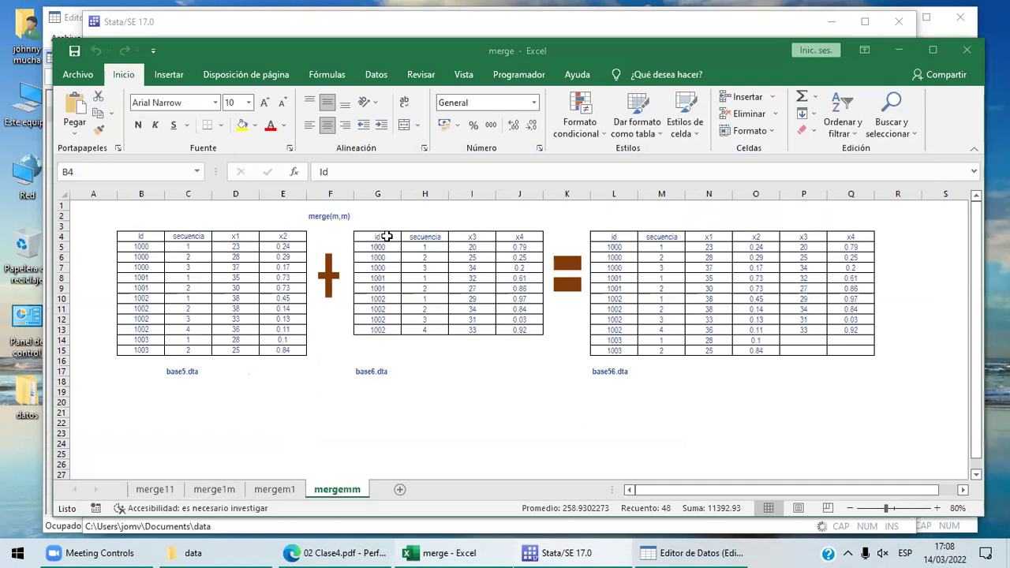
pyautogui.click(387, 237)
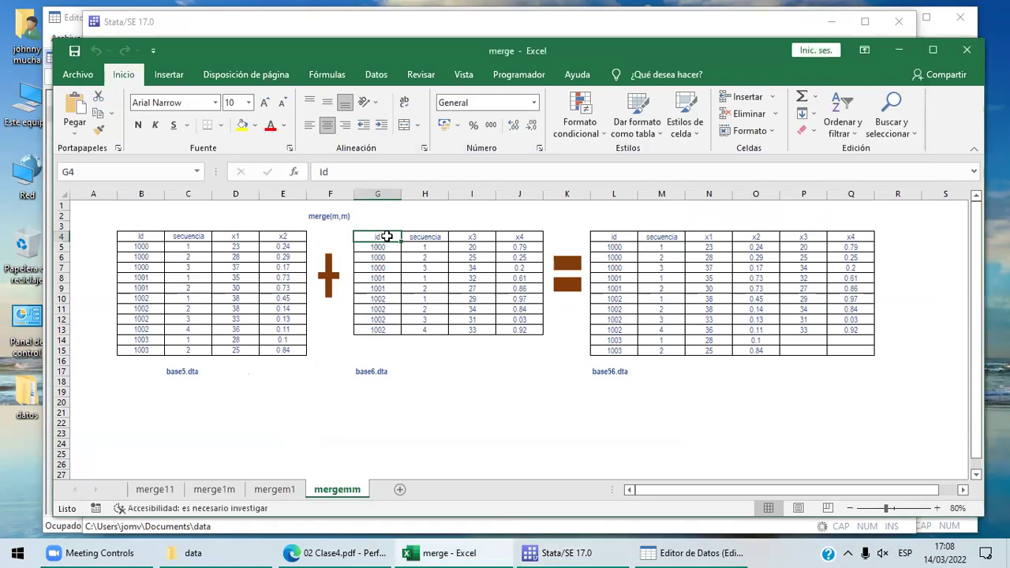
pyautogui.click(524, 330)
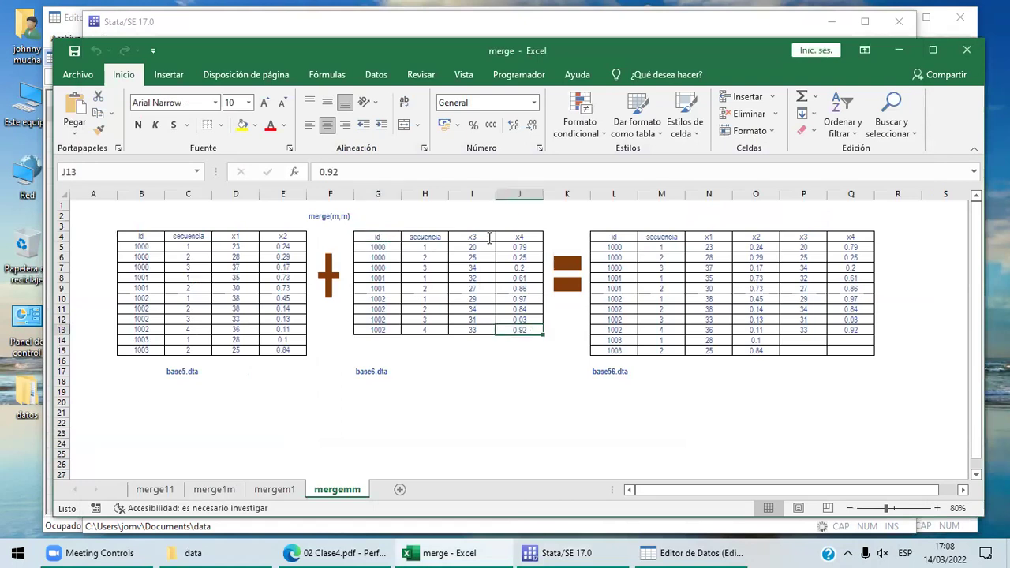
# Return to Stata and set the import's cell range from column G, row 4 to column J, row 13
pyautogui.hotkey('alt', 'Tab')
pyautogui.press('BackSpace')
pyautogui.write('g')
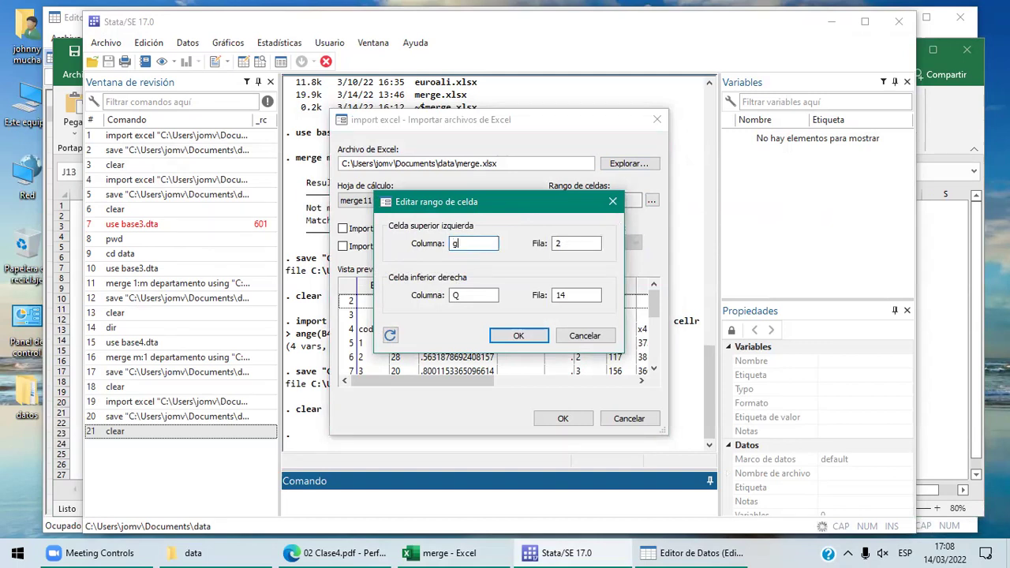
pyautogui.click(596, 246)
pyautogui.press('BackSpace')
pyautogui.write('4')
pyautogui.click(471, 296)
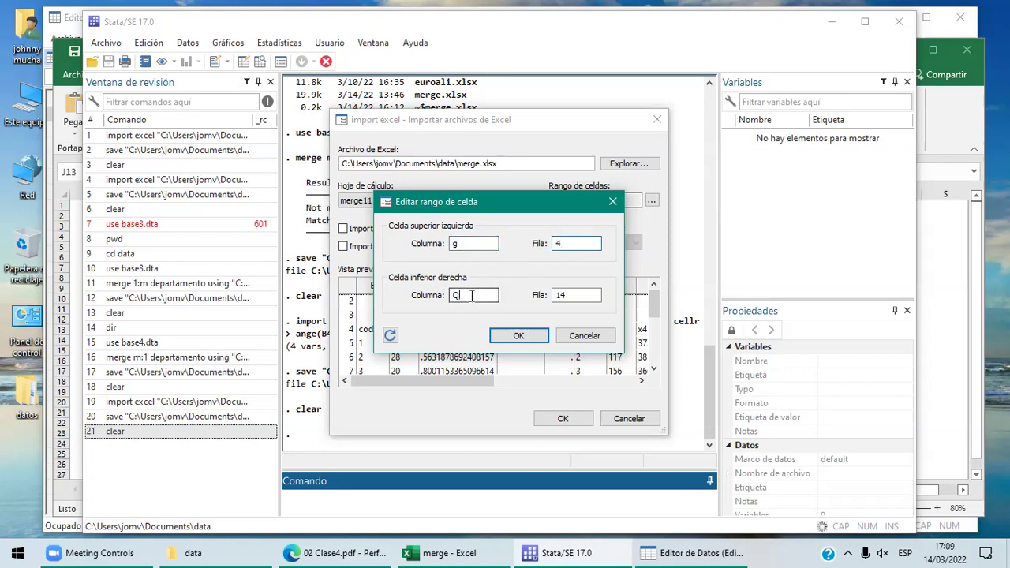
pyautogui.press('BackSpace')
pyautogui.write('j')
pyautogui.click(569, 295)
pyautogui.press('BackSpace')
pyautogui.write('3')
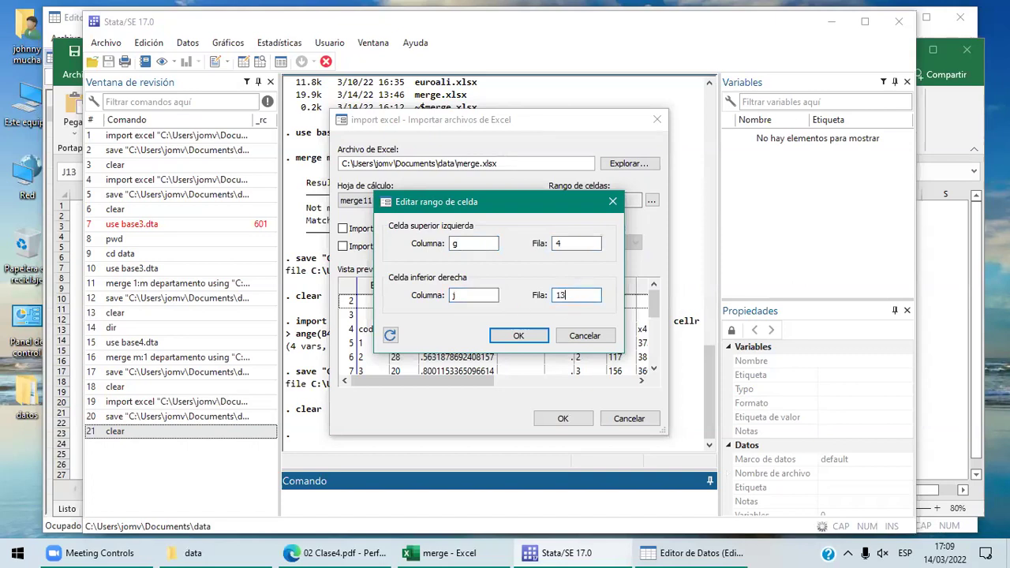
# Recheck the base6 table in Excel, and import range G4:J13 of sheet merge11 with the first row as variable names
pyautogui.click(487, 552)
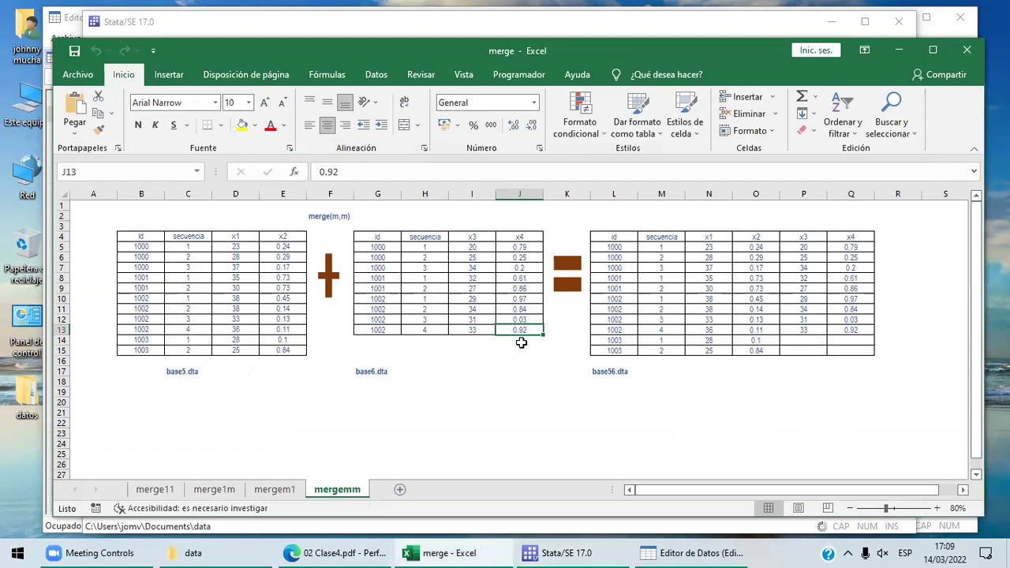
pyautogui.hotkey('alt', 'Tab')
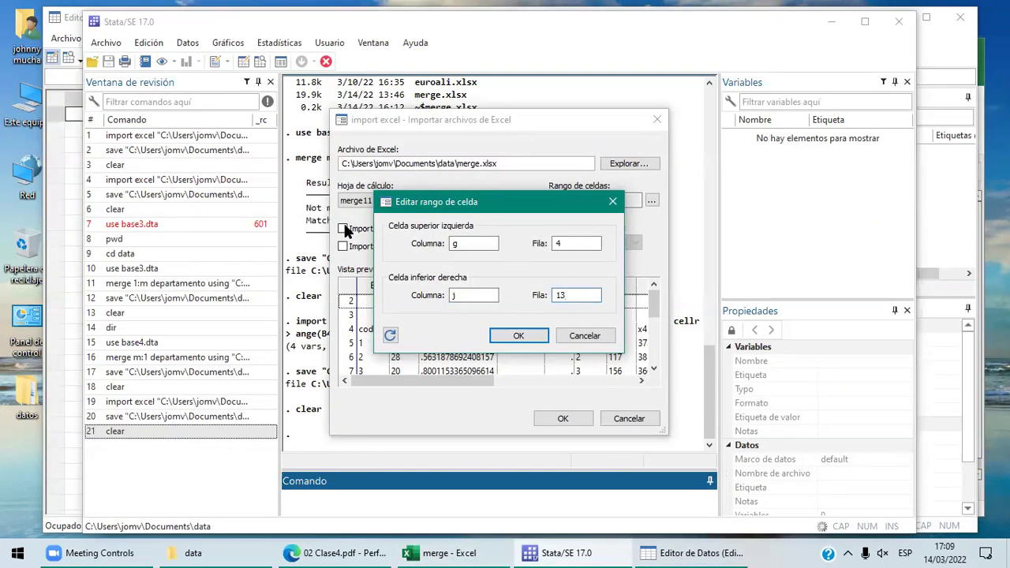
pyautogui.press('Return')
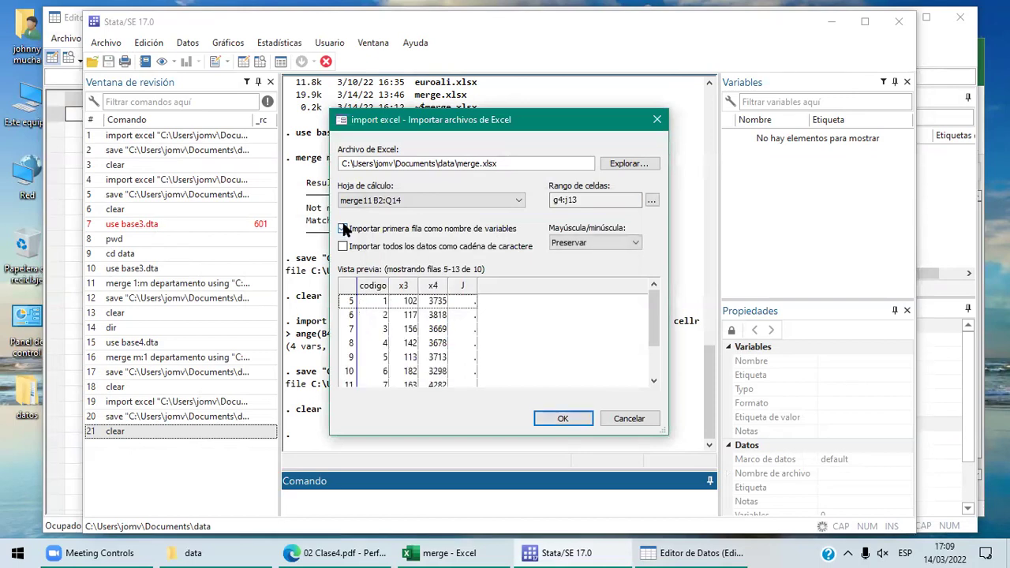
pyautogui.click(344, 229)
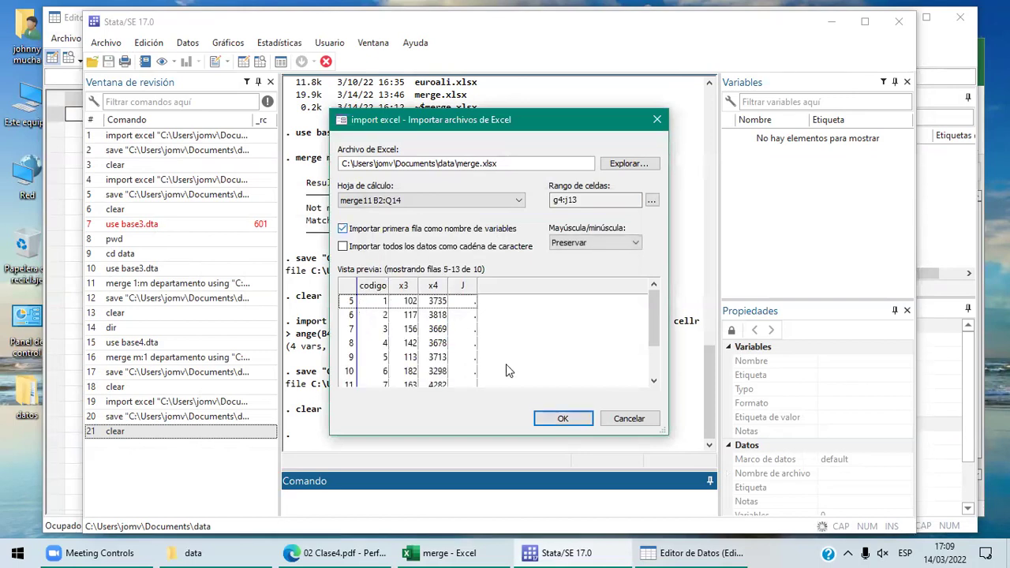
pyautogui.click(558, 418)
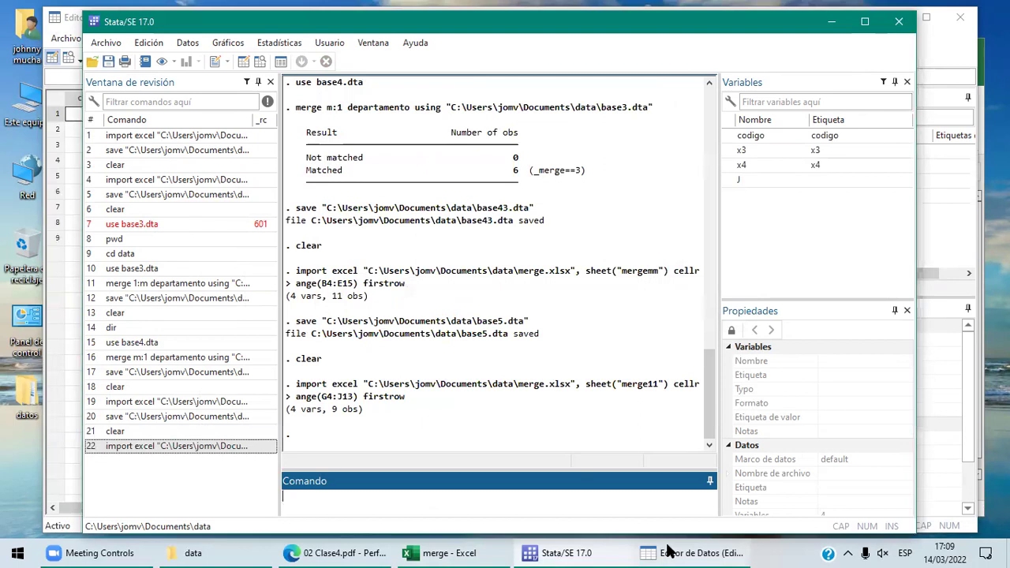
# Compare the imported data with the base6 table in Excel, and clear the dataset from Stata's memory with the clear command
pyautogui.click(693, 553)
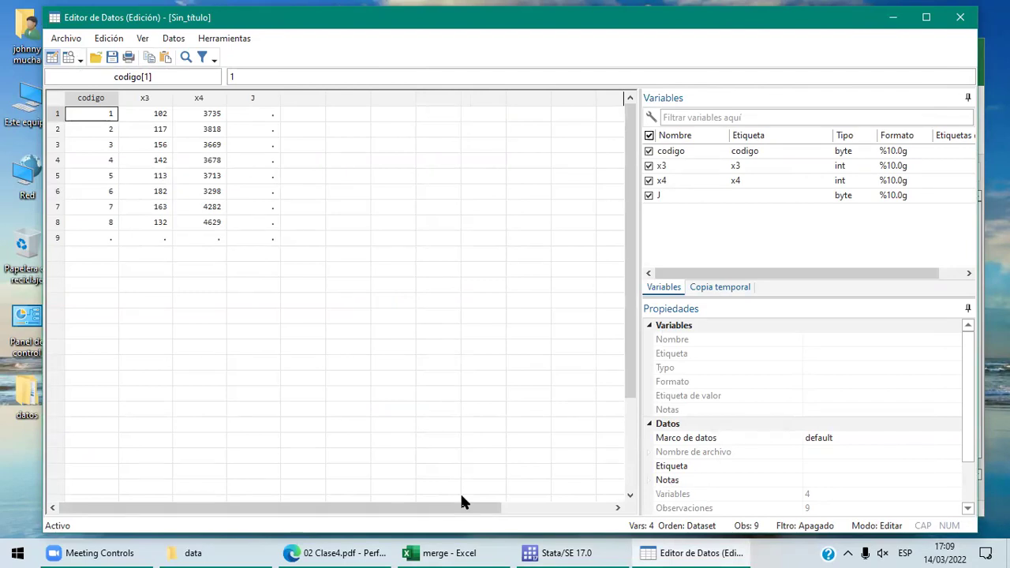
pyautogui.click(474, 553)
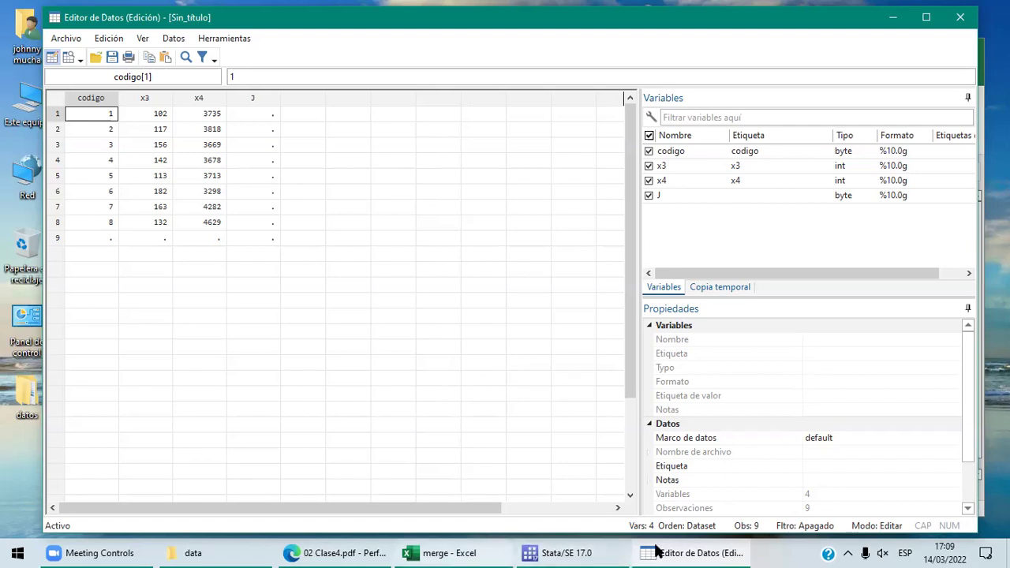
pyautogui.click(562, 552)
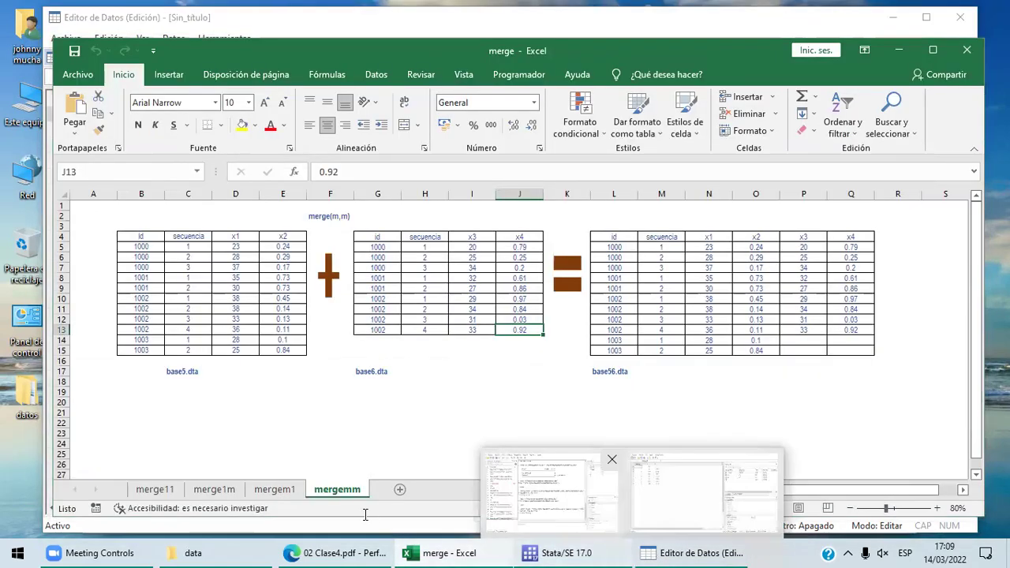
pyautogui.write('c')
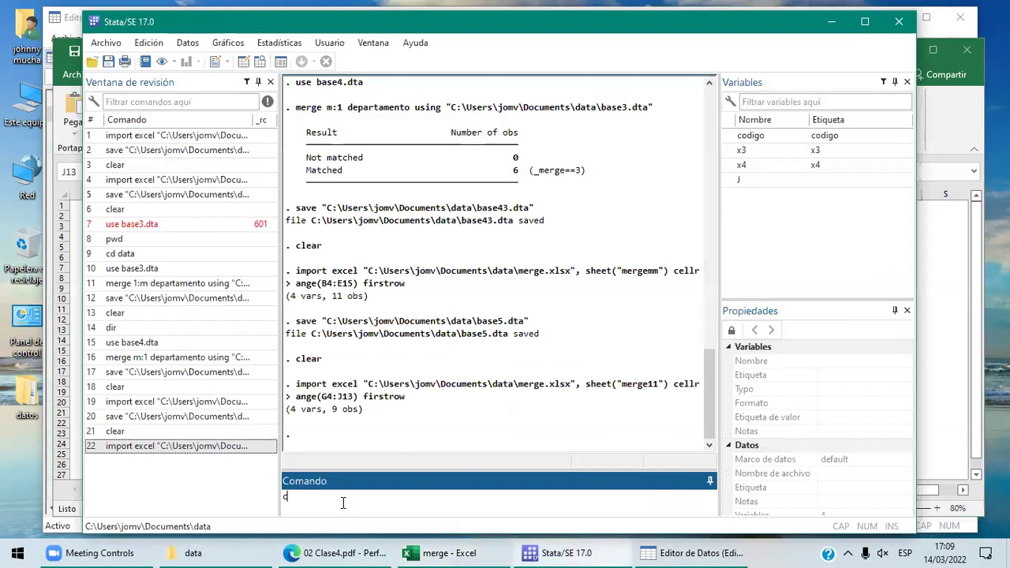
pyautogui.write('lear')
pyautogui.press('Return')
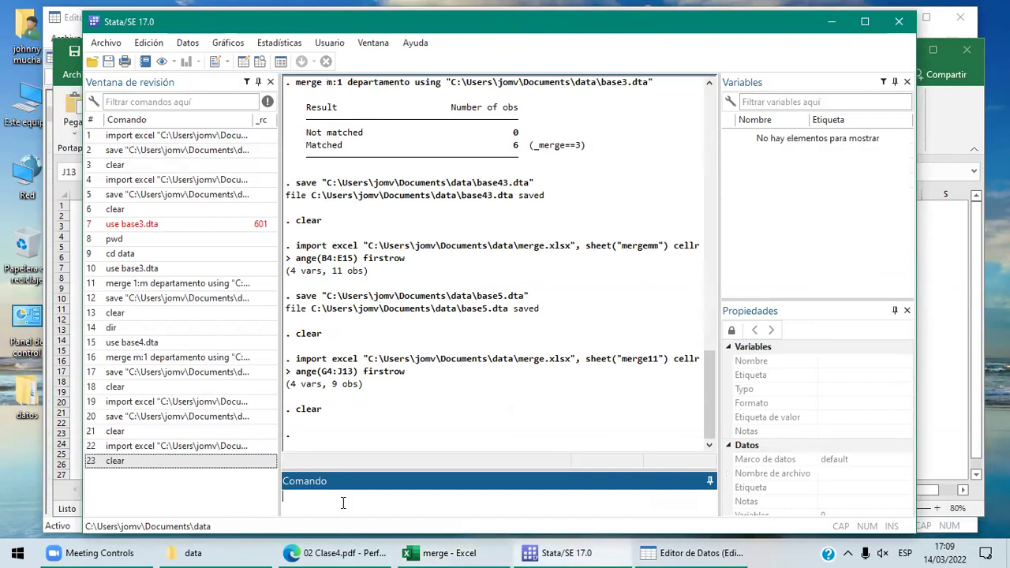
# Display the current working directory with the pwd command
pyautogui.write('pwd')
pyautogui.press('Return')
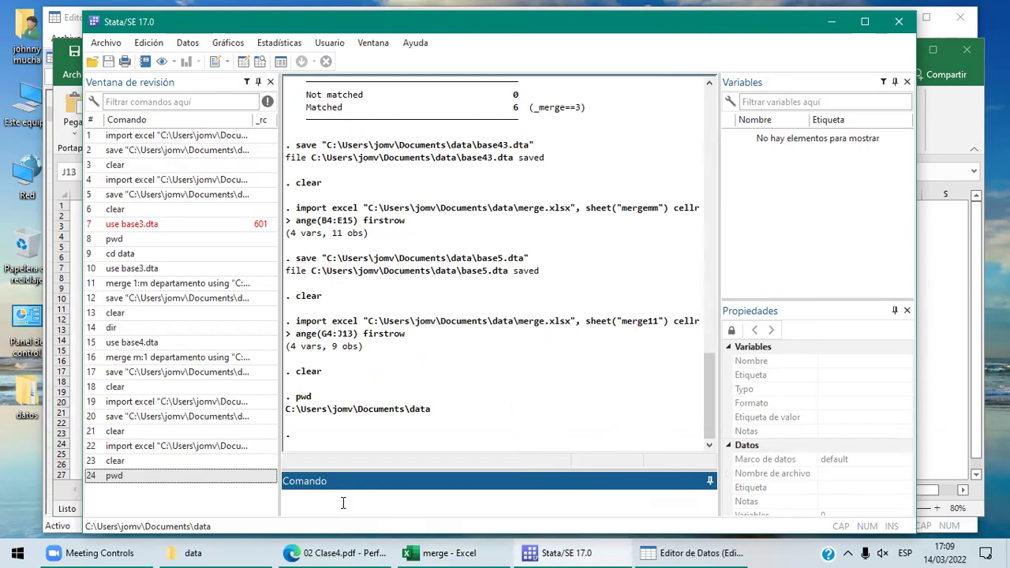
# Start a new Excel spreadsheet import, load merge.xlsx from the data folder and choose the mergemm sheet
pyautogui.click(104, 43)
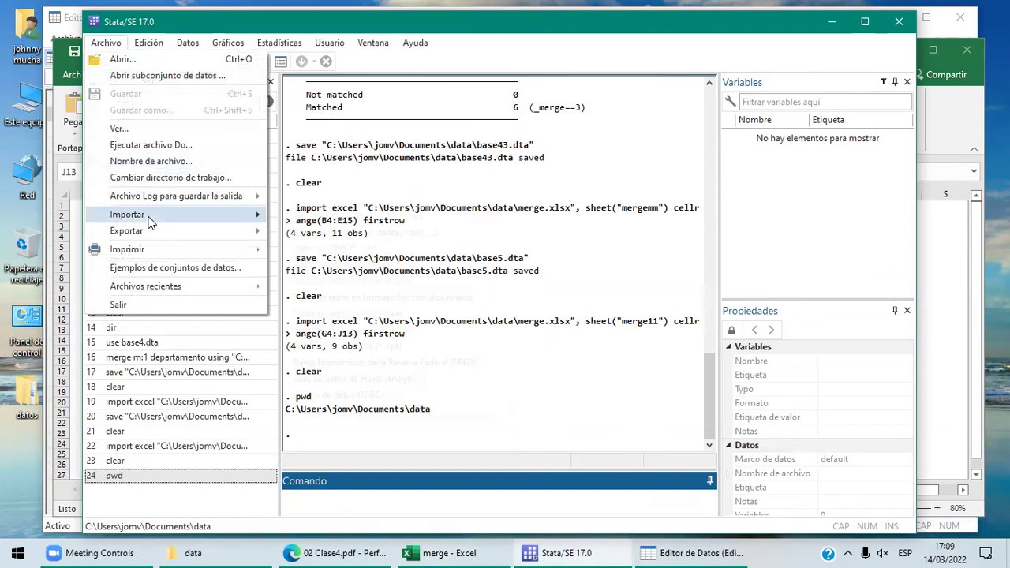
pyautogui.moveTo(150, 220)
pyautogui.click(332, 215)
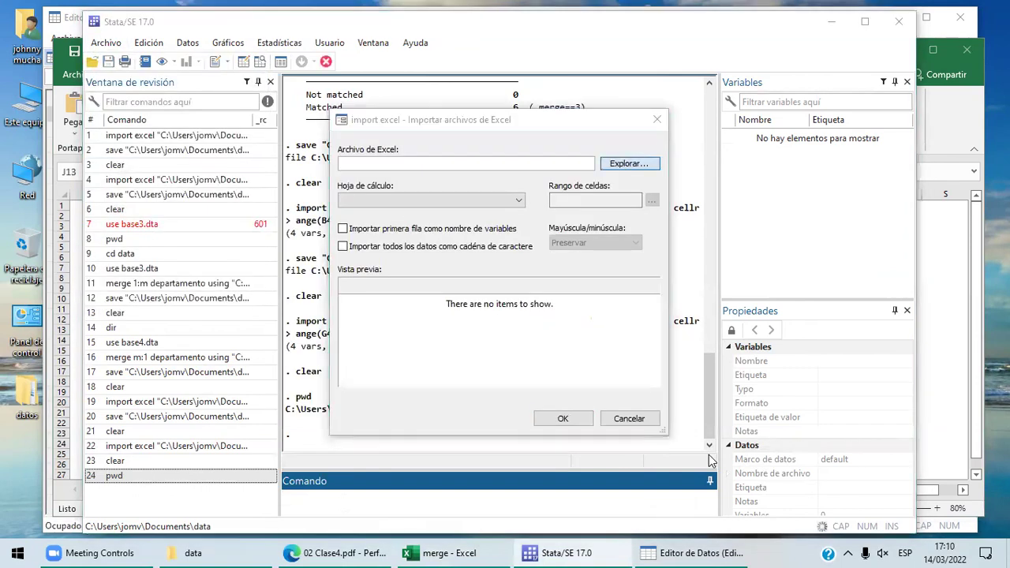
pyautogui.write('merge')
pyautogui.click(708, 458)
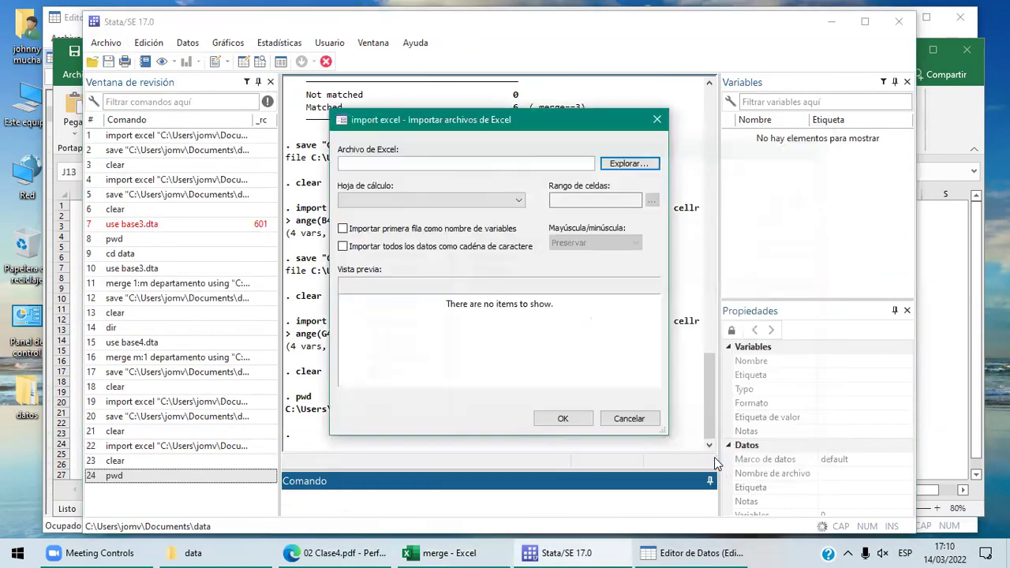
pyautogui.click(517, 200)
pyautogui.click(438, 242)
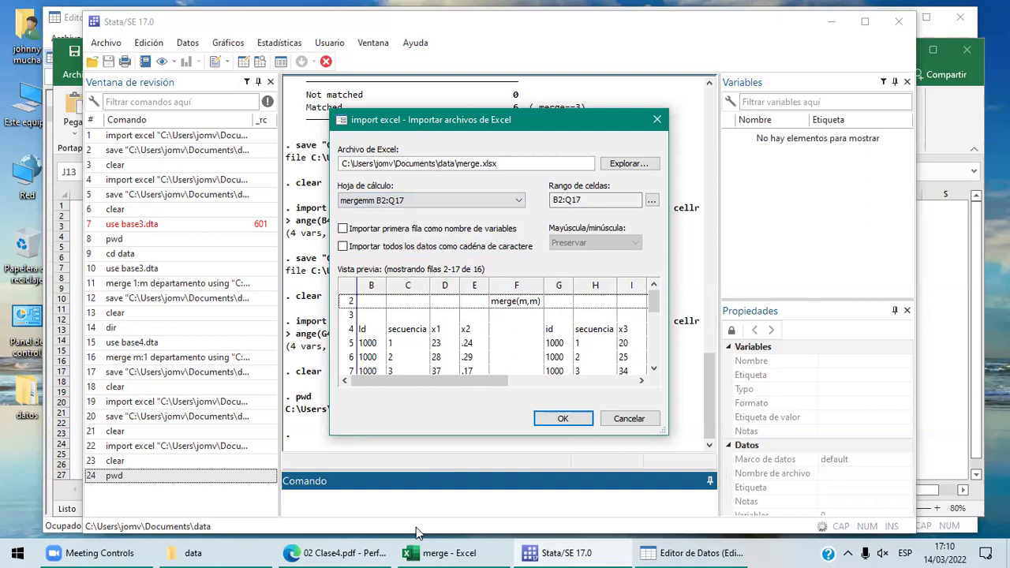
# Recheck the base6 table's first and last cells, G4 and J13, in Excel and return to the Stata import
pyautogui.hotkey('alt', 'Tab')
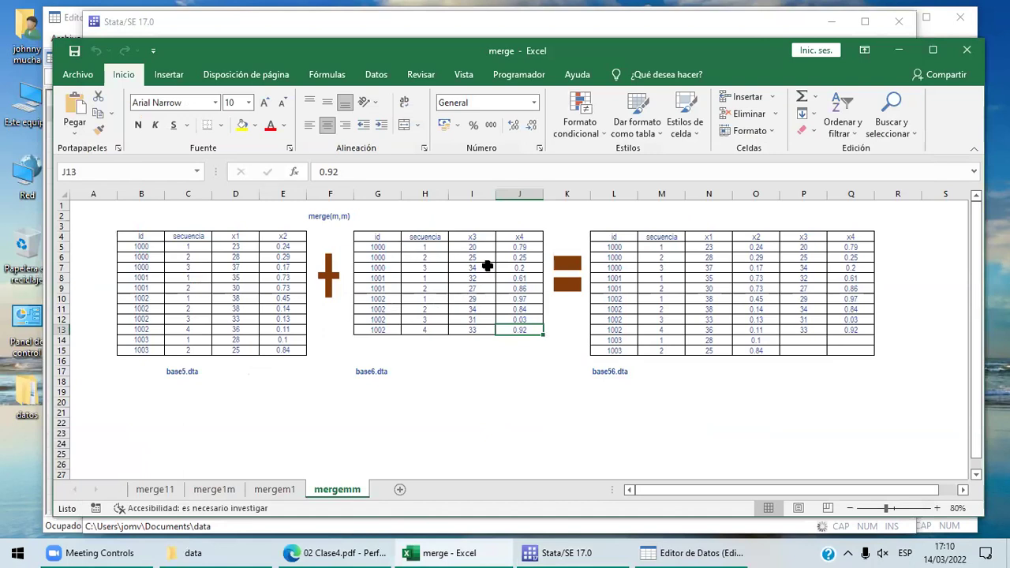
pyautogui.click(390, 237)
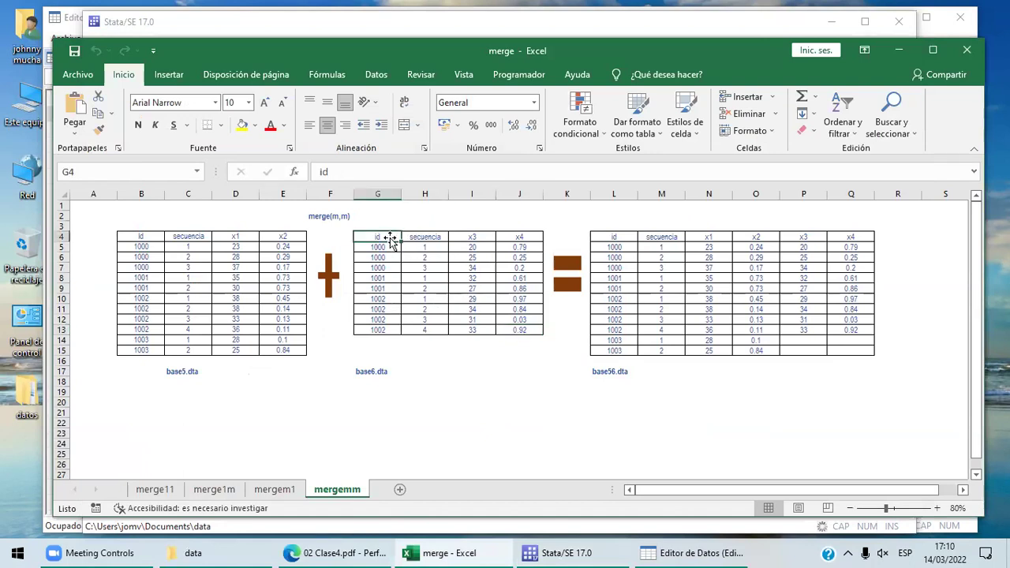
pyautogui.click(519, 329)
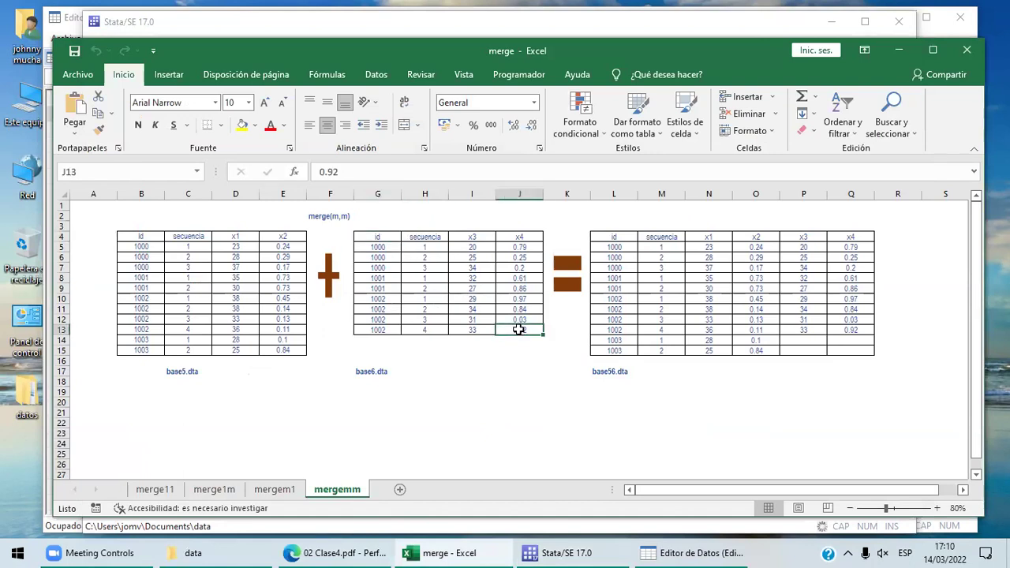
pyautogui.click(565, 551)
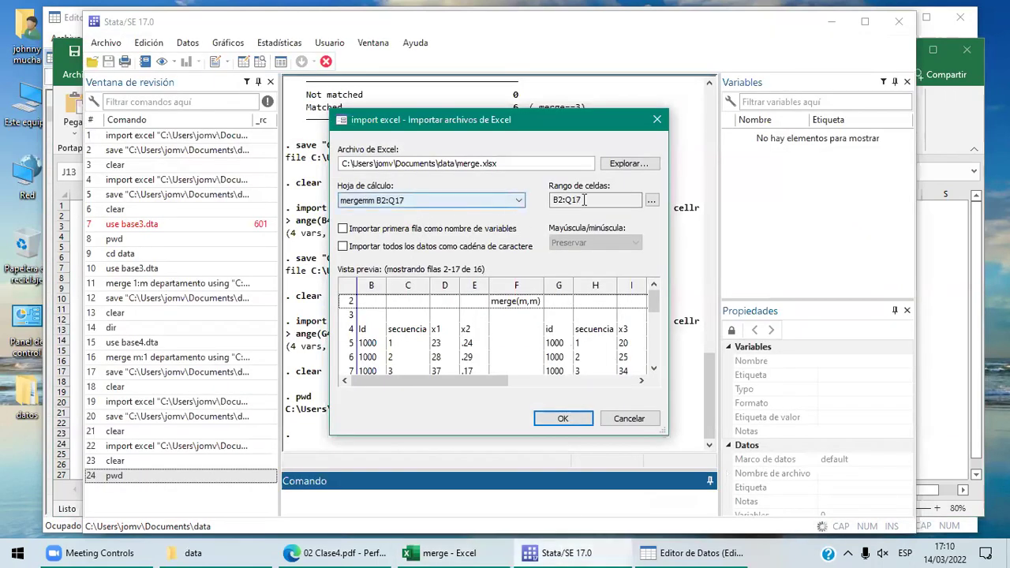
# Import cell range G4:J13 of the mergemm sheet, using the first row as variable names
pyautogui.click(650, 202)
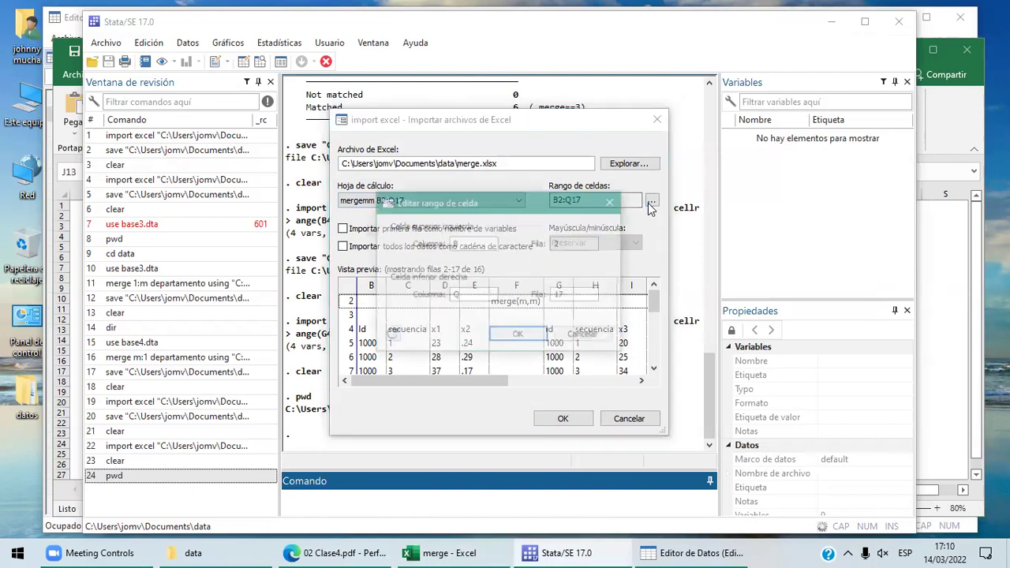
pyautogui.click(472, 243)
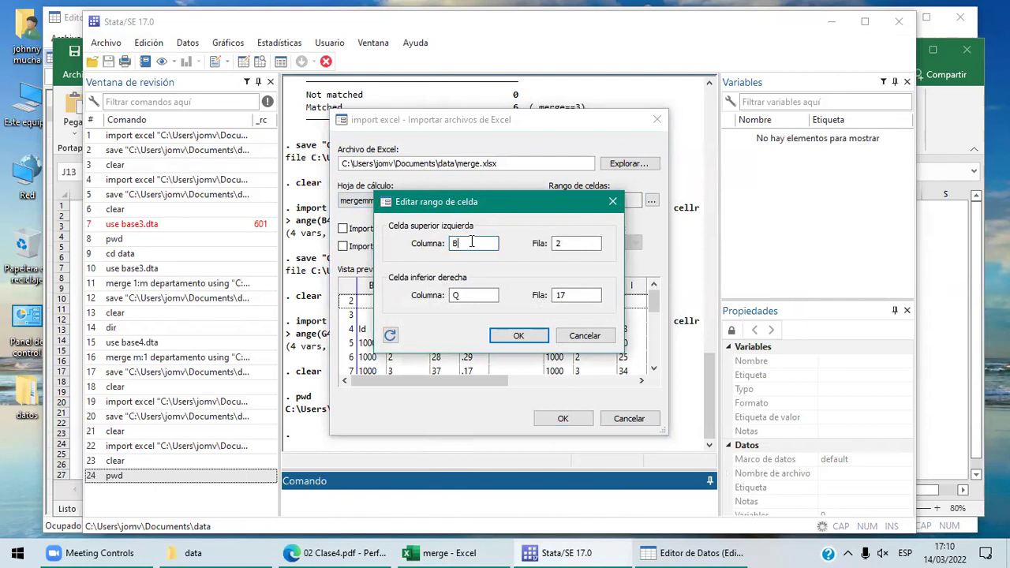
pyautogui.write('g')
pyautogui.press('Tab')
pyautogui.write('4')
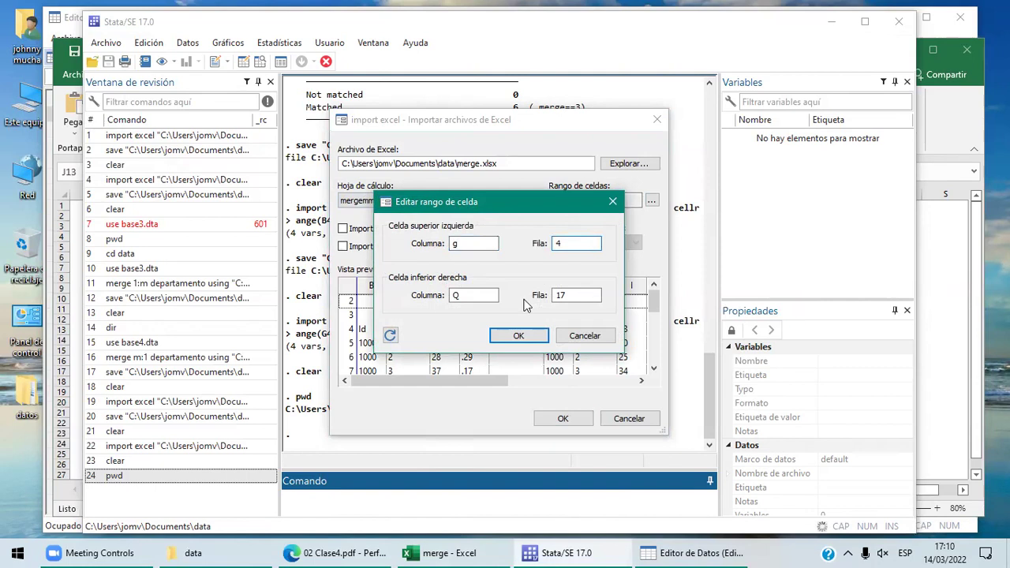
pyautogui.press('Tab')
pyautogui.write('j')
pyautogui.press('Tab')
pyautogui.write('13')
pyautogui.click(519, 336)
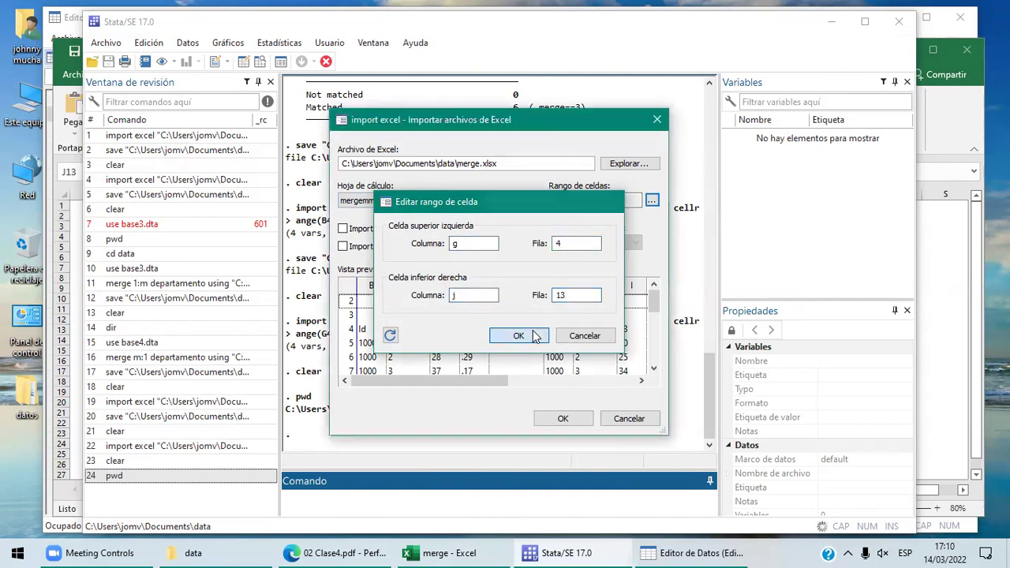
pyautogui.click(343, 229)
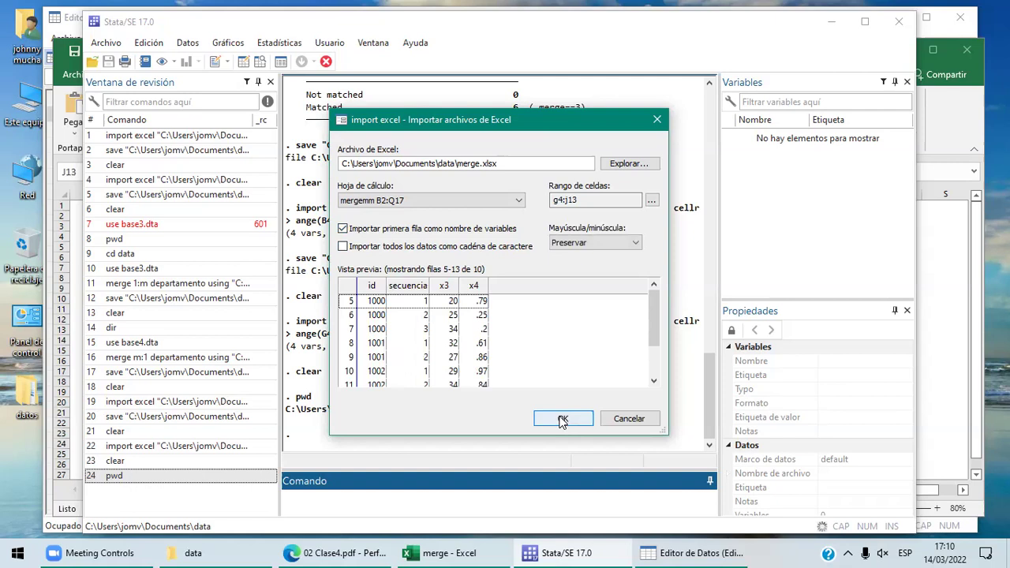
pyautogui.click(563, 420)
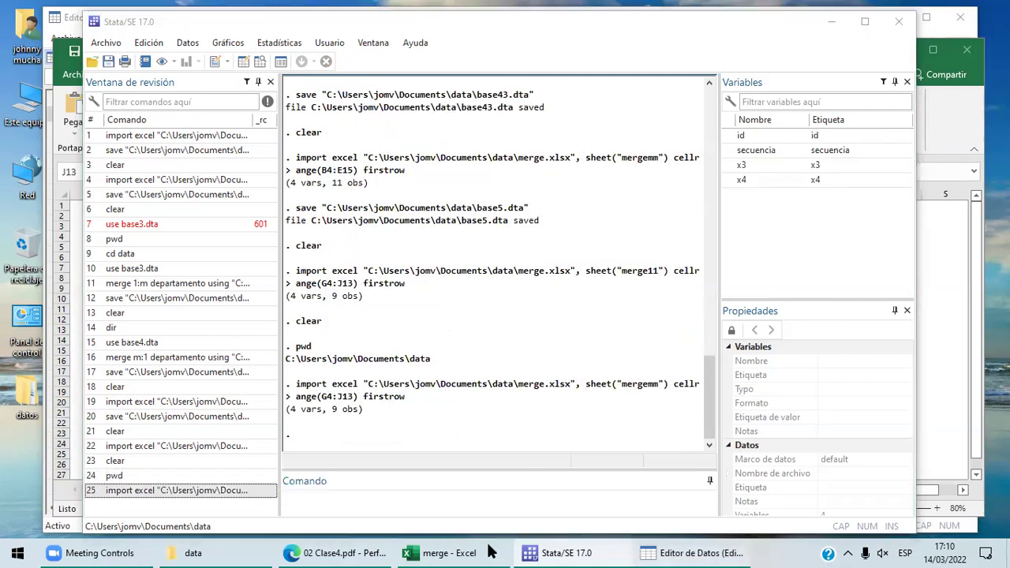
# Check the imported data against the Excel table in the Data Editor, and save the dataset as base6 in the data folder
pyautogui.hotkey('alt', 'Tab')
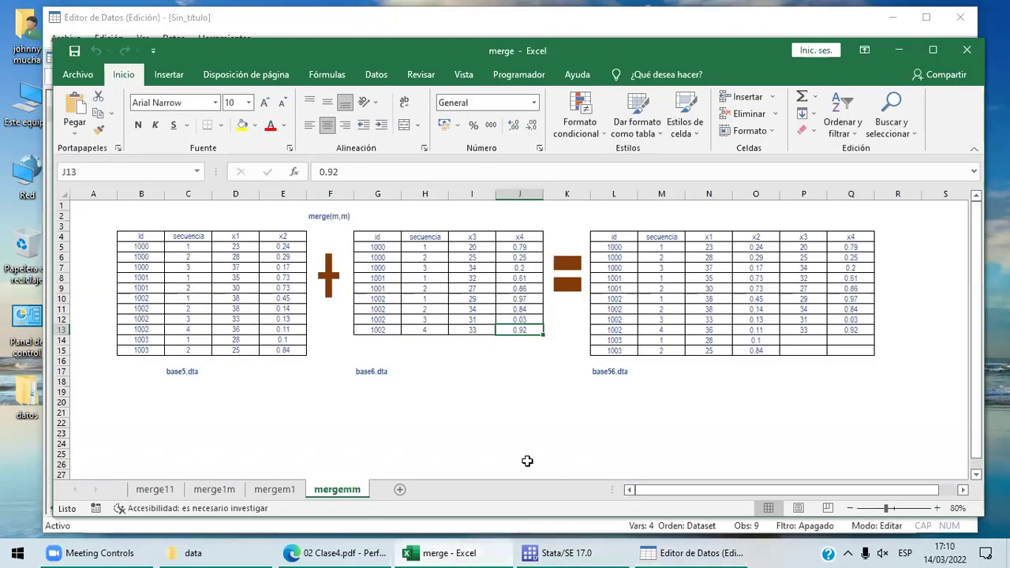
pyautogui.click(689, 553)
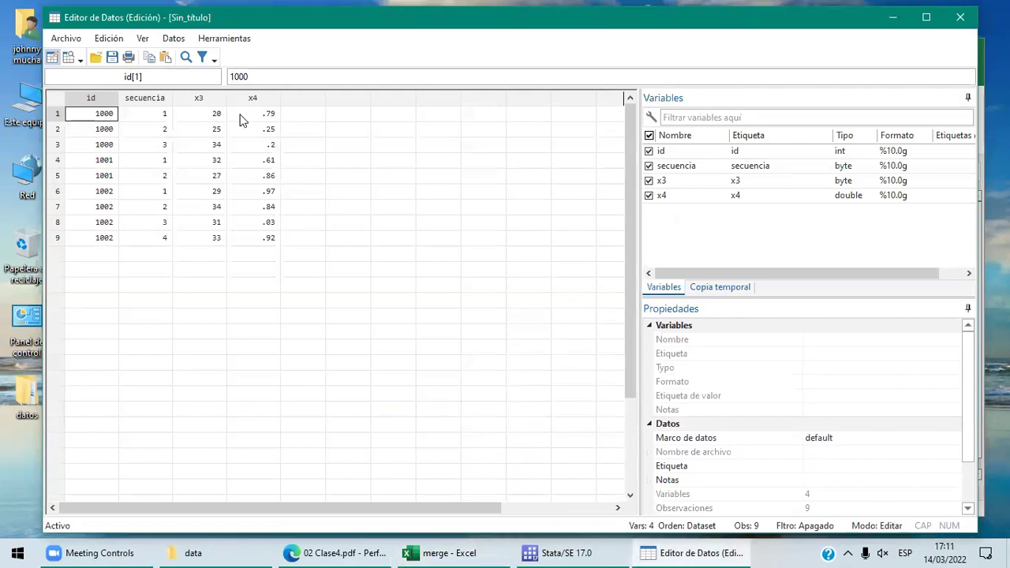
pyautogui.click(75, 41)
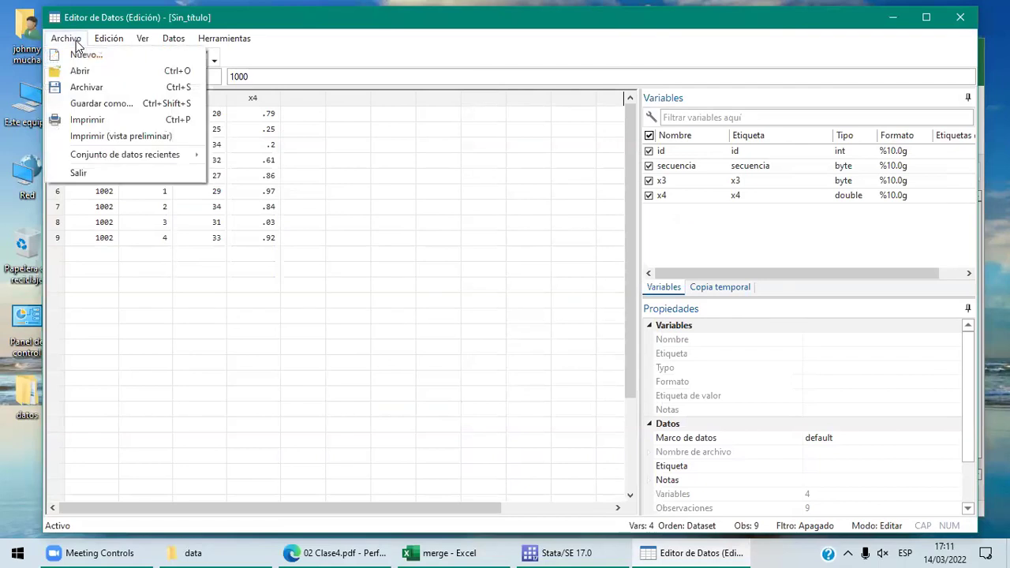
pyautogui.click(103, 104)
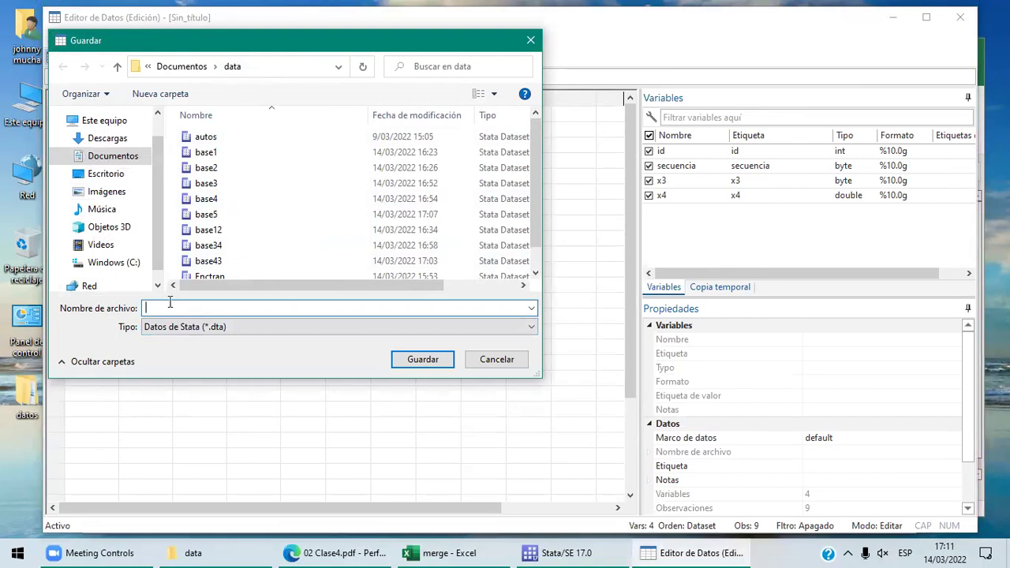
pyautogui.write('base6')
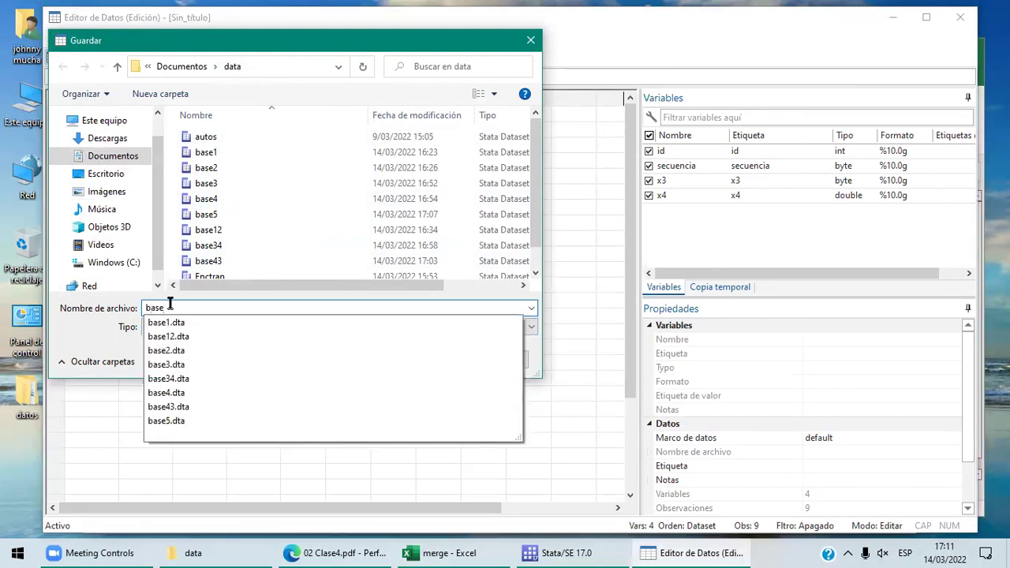
pyautogui.click(426, 359)
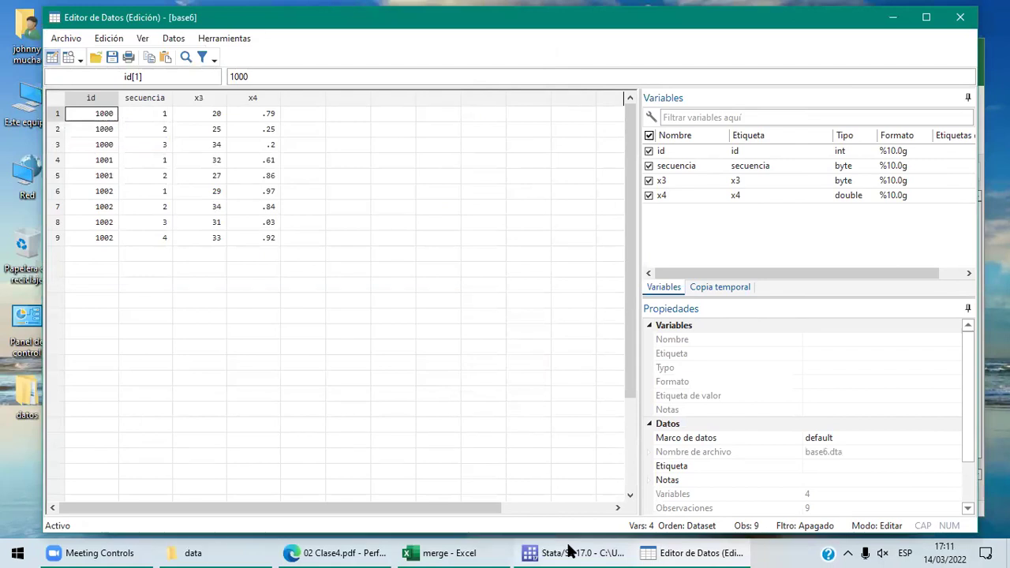
# Return to the main Stata window and clear the dataset from memory with the clear command
pyautogui.click(569, 550)
pyautogui.write('clear')
pyautogui.press('Return')
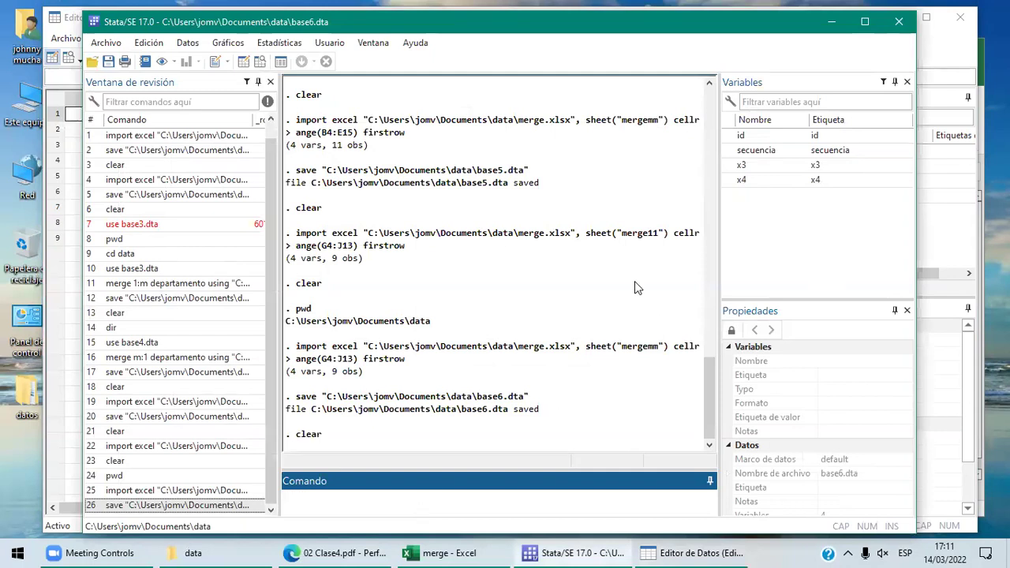
# List the files in the data folder with the dir command and review the merge(m,m) slide in the class PDF
pyautogui.write('dir')
pyautogui.press('Return')
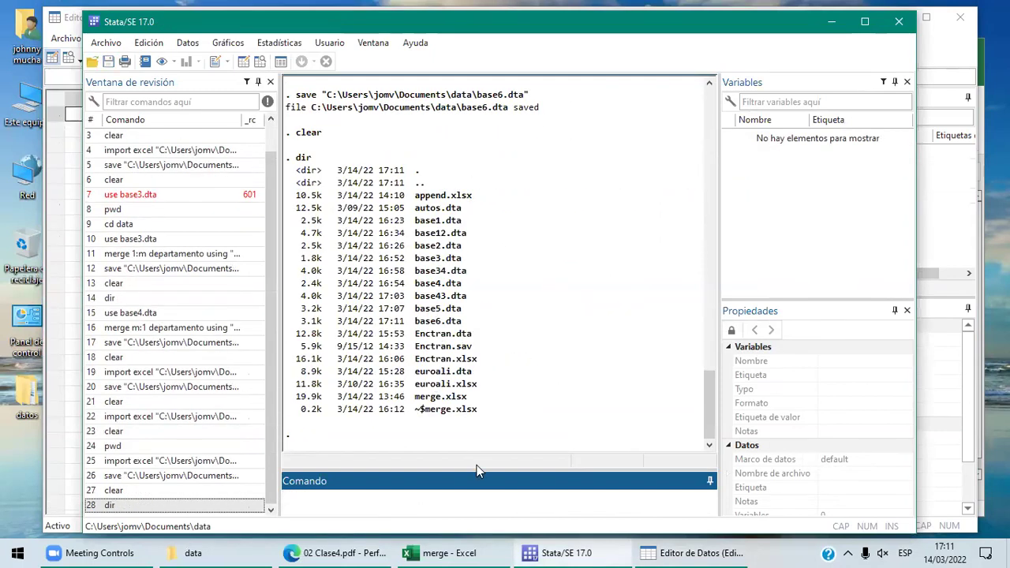
pyautogui.click(378, 550)
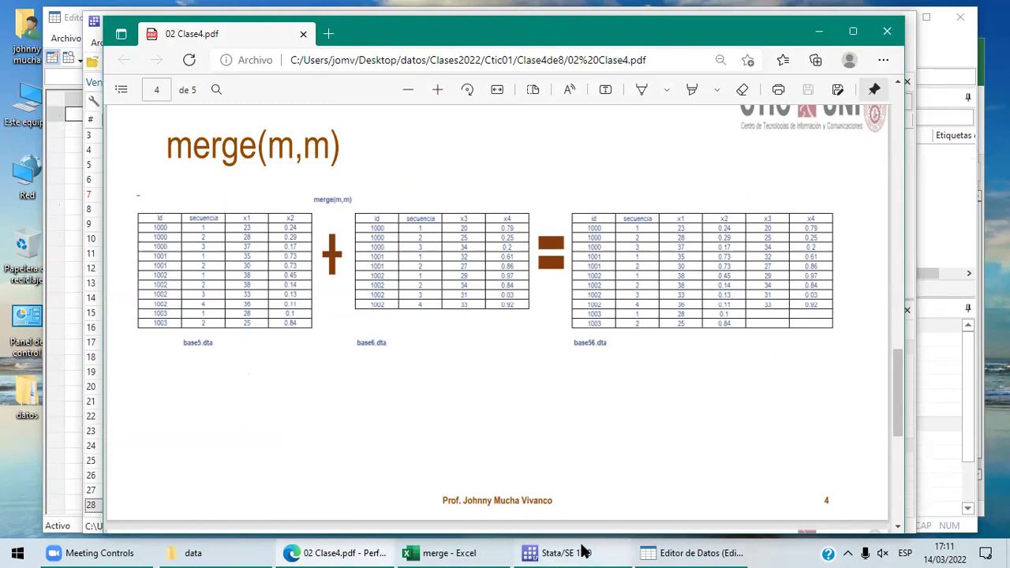
pyautogui.hotkey('alt', 'Tab')
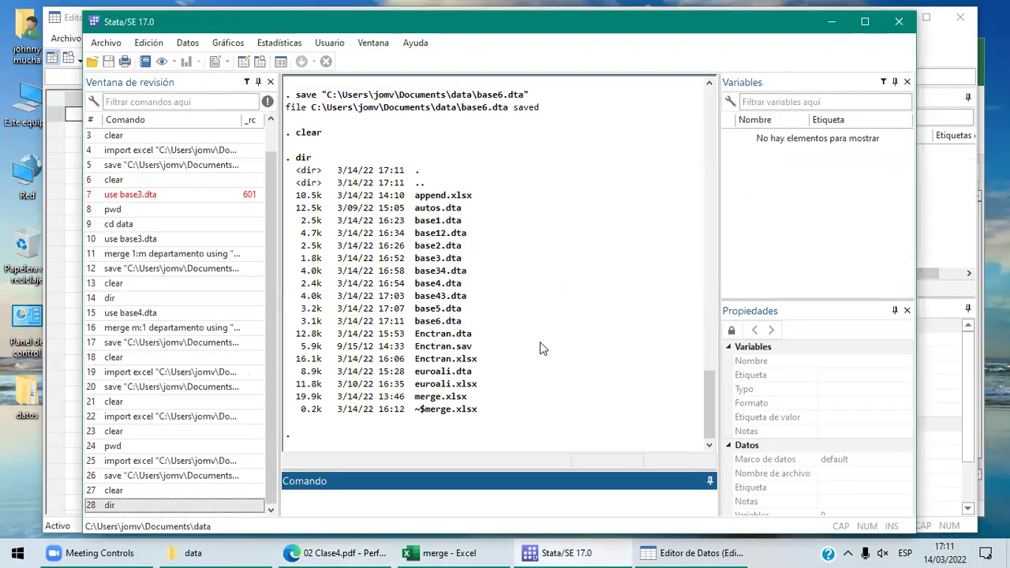
pyautogui.click(357, 548)
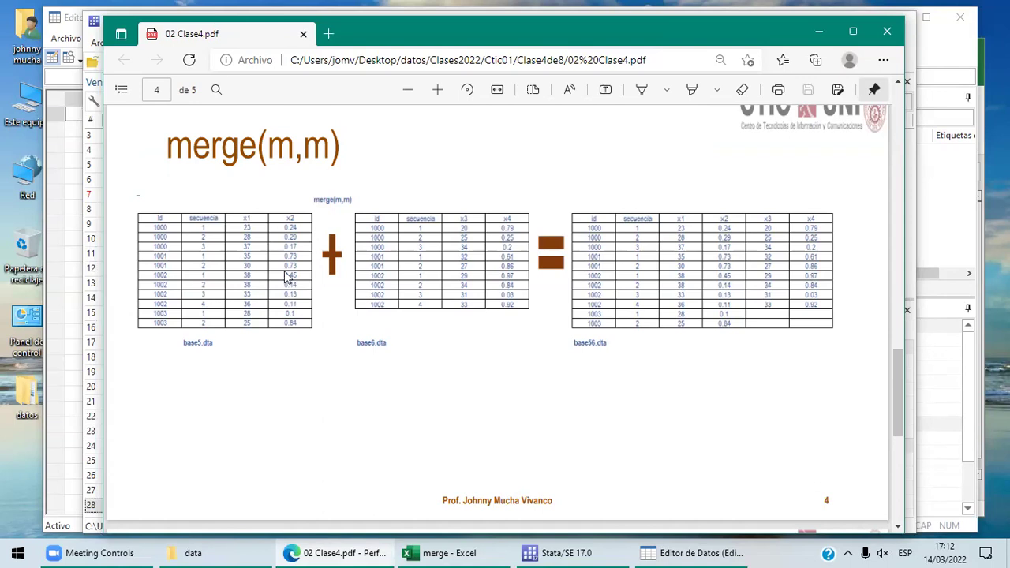
# Switch back to Stata and load the dataset base5.dta with the use command
pyautogui.click(555, 550)
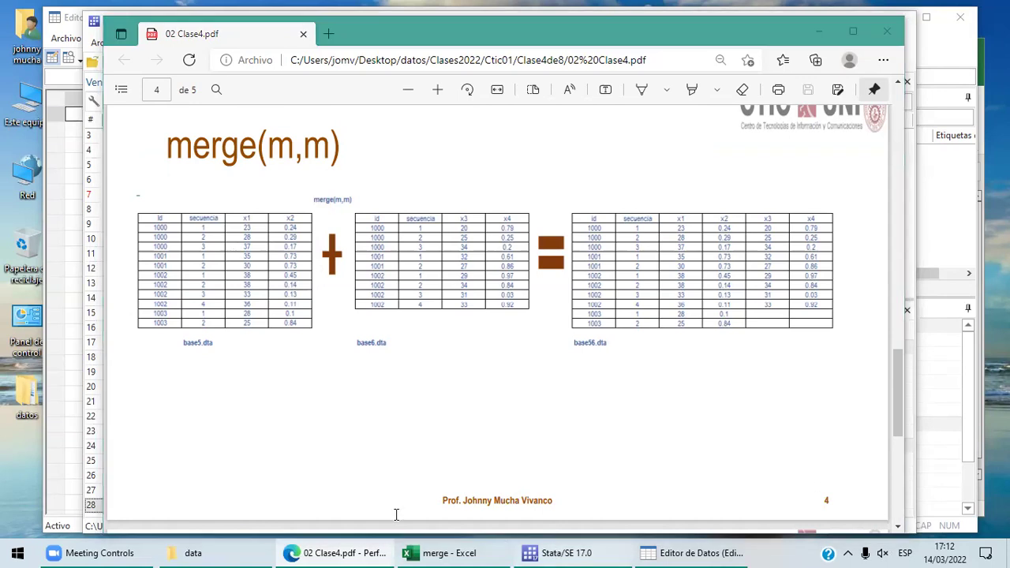
pyautogui.write('u')
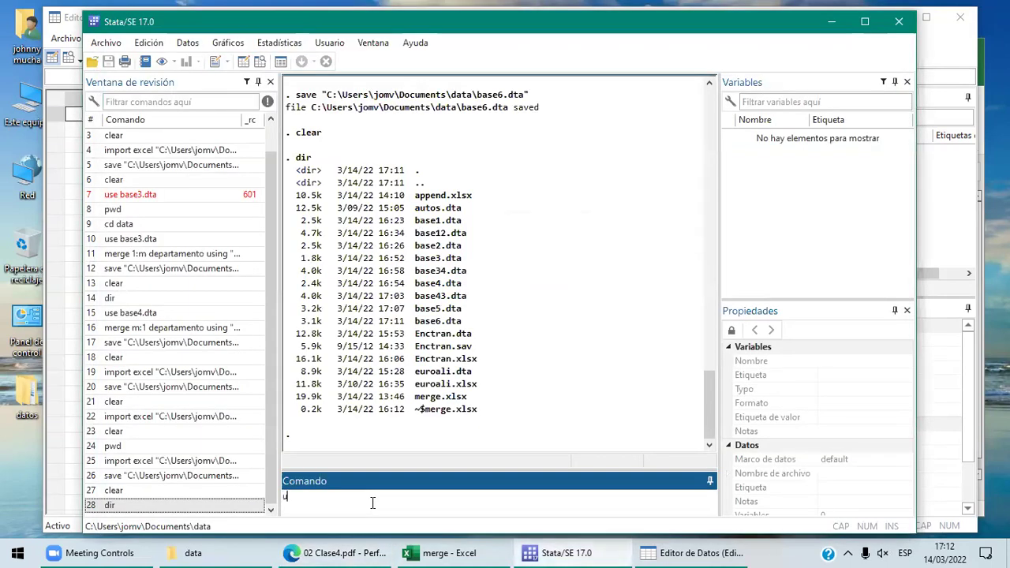
pyautogui.write('se base5.dta')
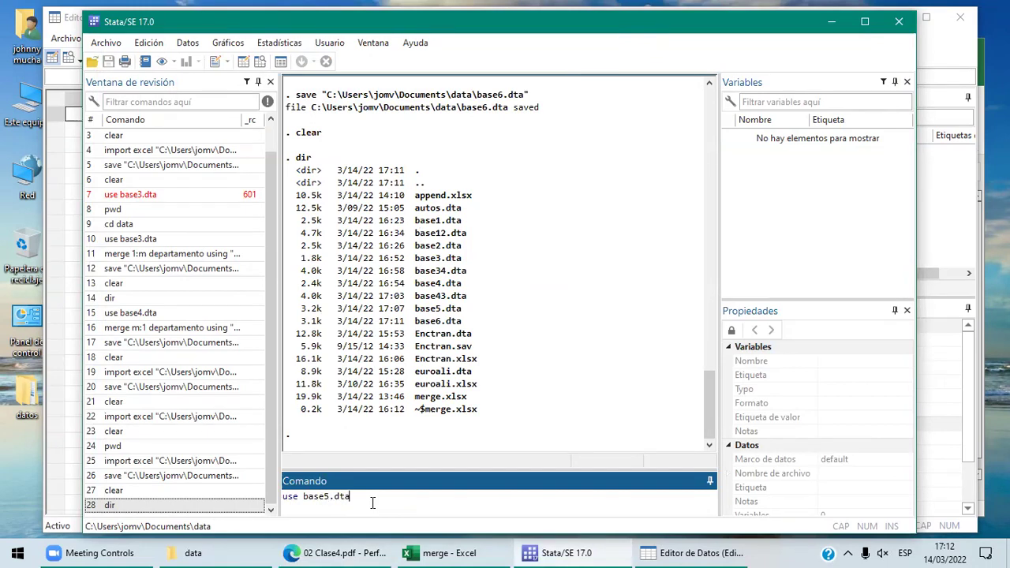
pyautogui.press('Return')
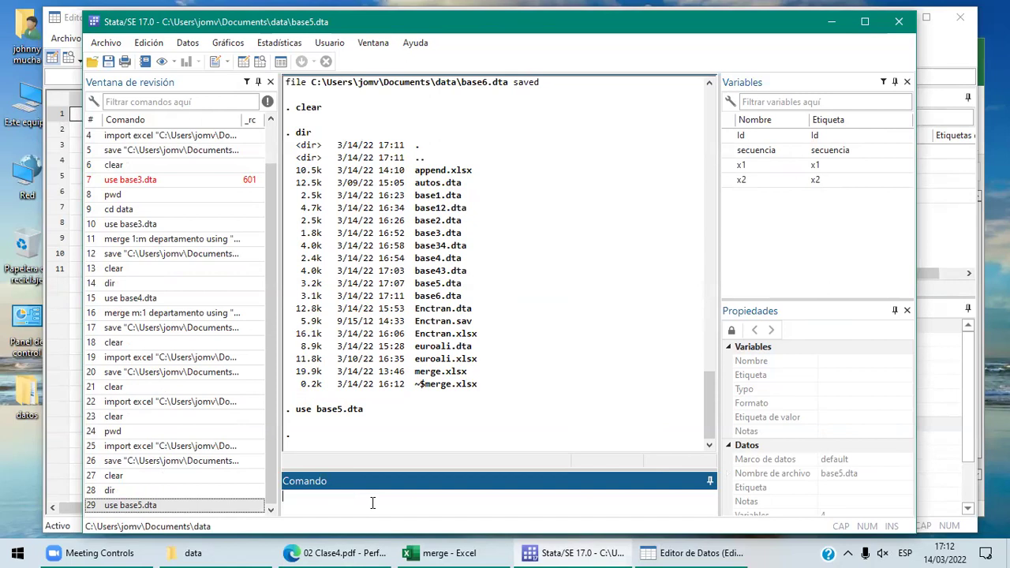
# Open the merge dialog, set it to many-to-many on key variables, and check the mergemm tables in Excel
pyautogui.hotkey('alt', 'd')
pyautogui.press('Escape')
pyautogui.click(384, 253)
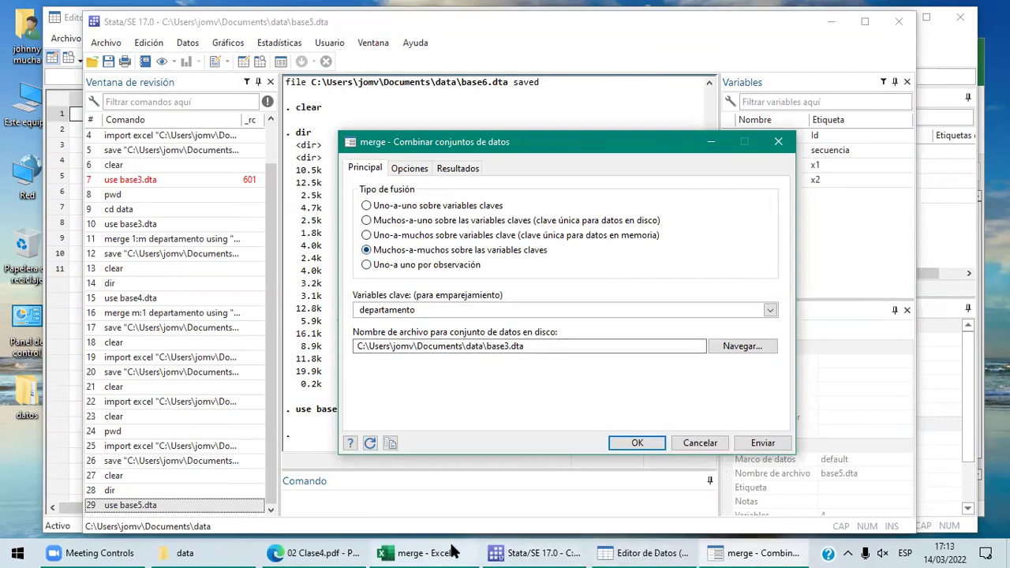
pyautogui.click(427, 553)
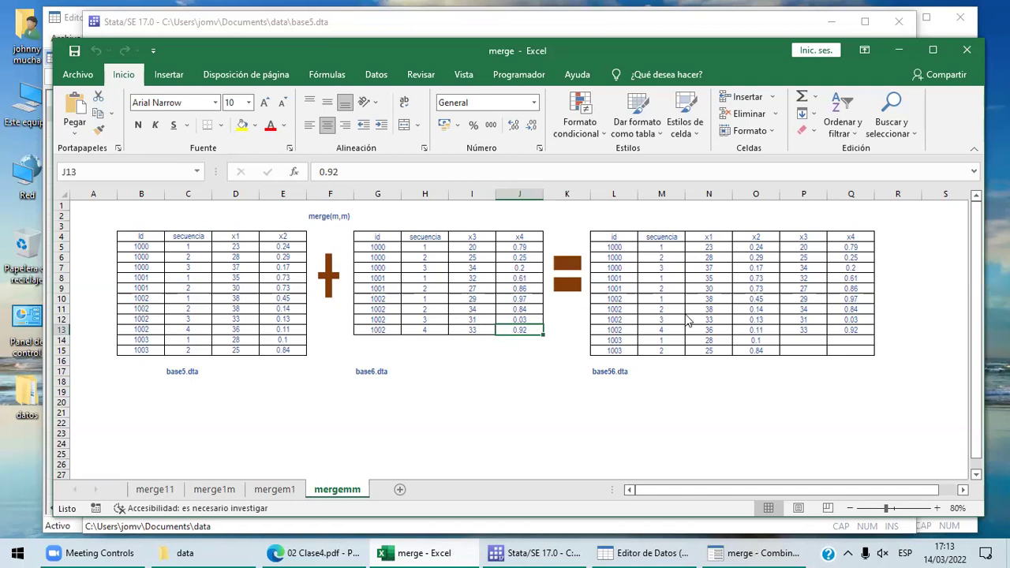
pyautogui.hotkey('alt', 'Tab')
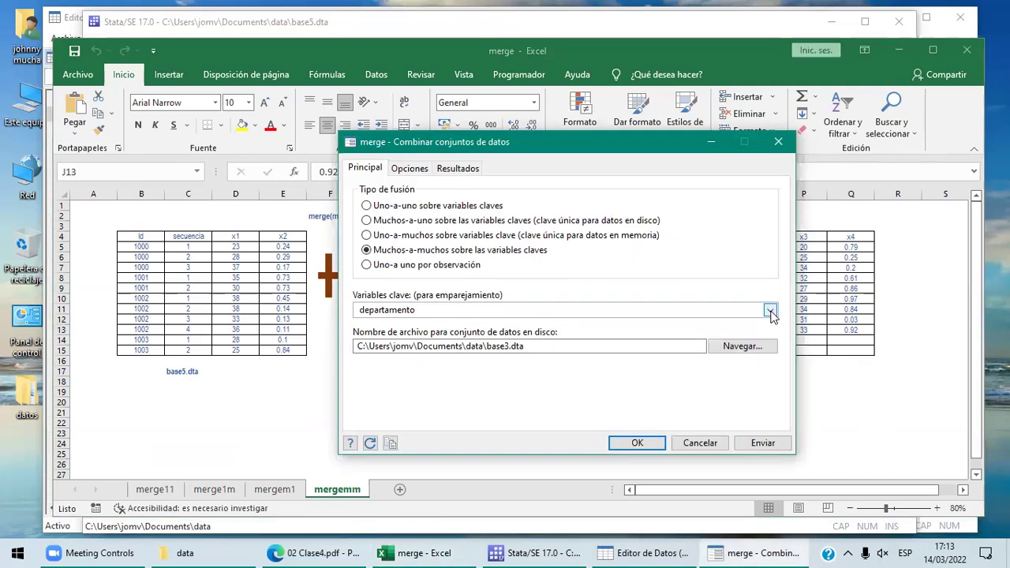
# Replace the departamento key variable with Id for matching in the merge dialog
pyautogui.click(770, 311)
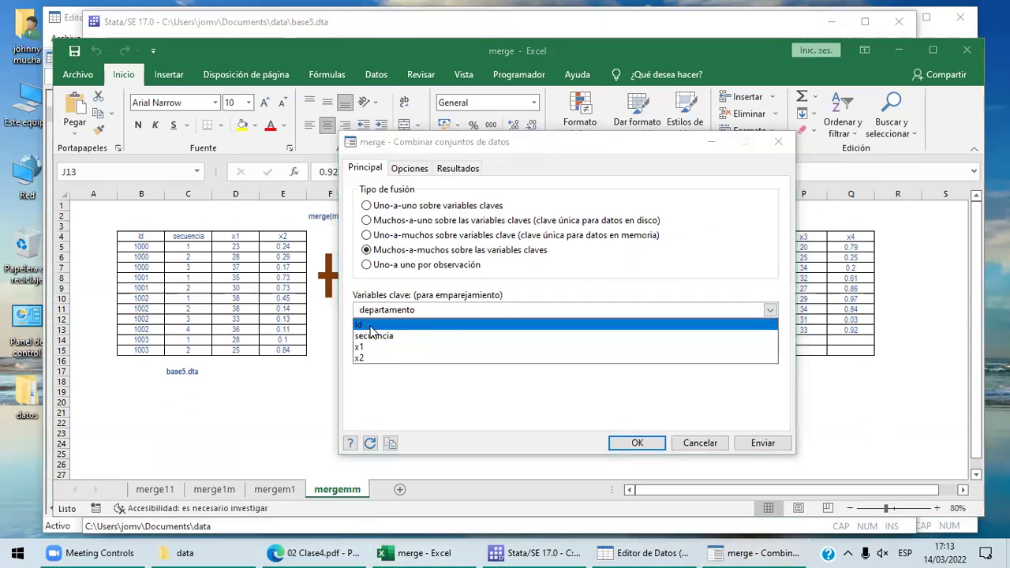
pyautogui.click(370, 328)
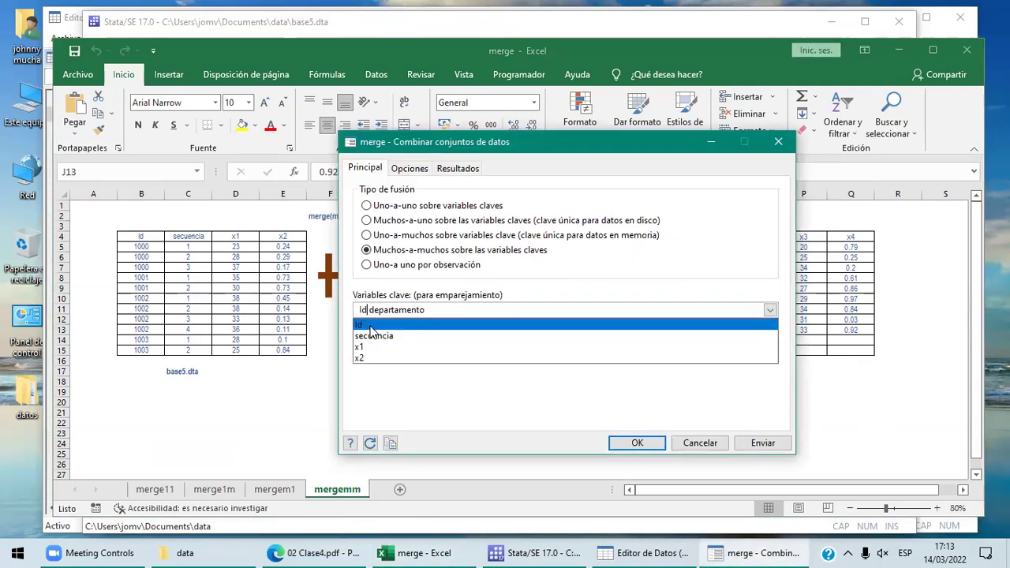
pyautogui.click(430, 310)
pyautogui.press('BackSpace')
pyautogui.press('BackSpace')
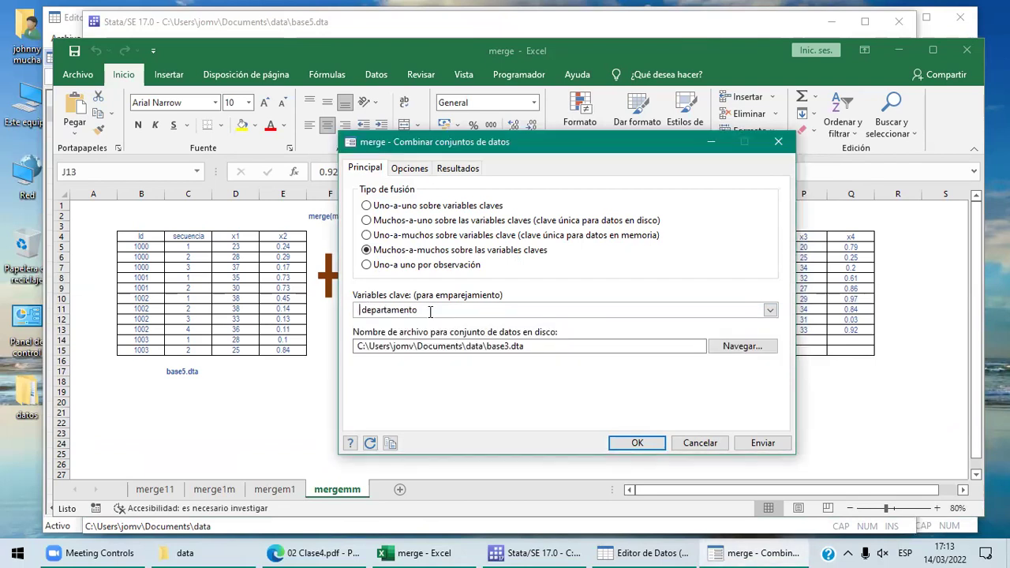
pyautogui.doubleClick(430, 310)
pyautogui.press('BackSpace')
pyautogui.click(770, 311)
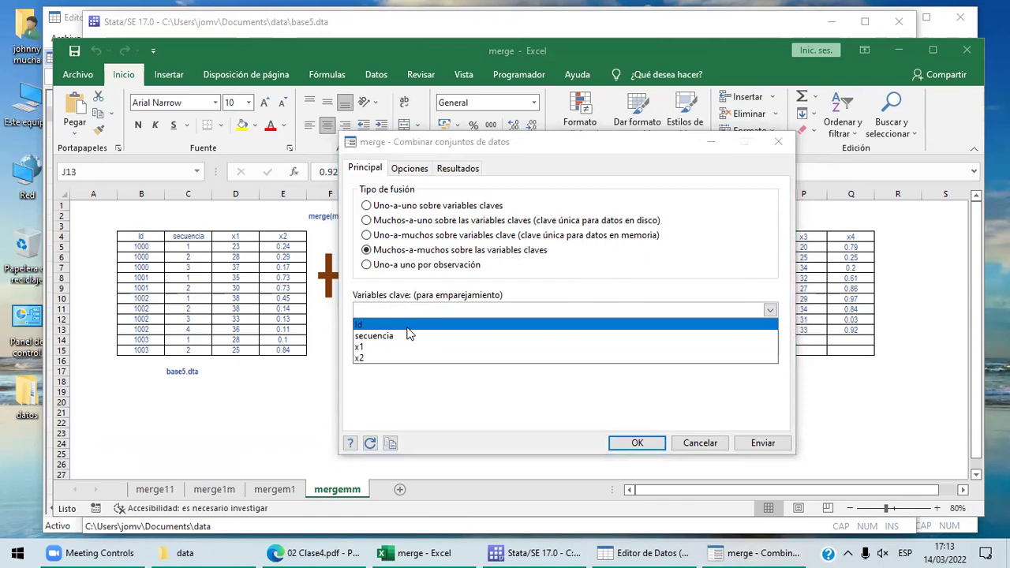
pyautogui.click(447, 428)
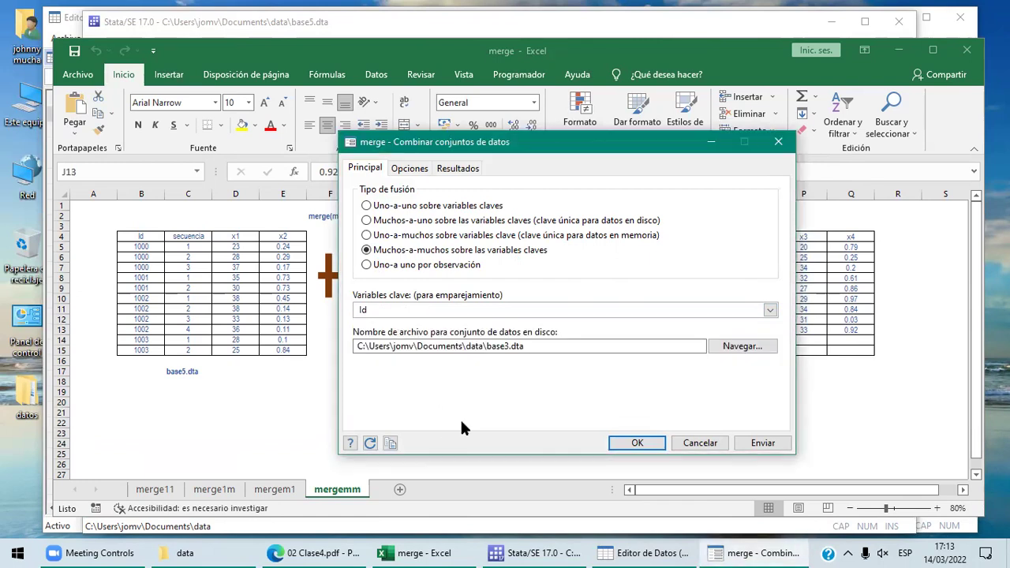
# Try to merge the loaded base5 data with base6.dta from the data folder, many-to-many on Id
pyautogui.click(742, 347)
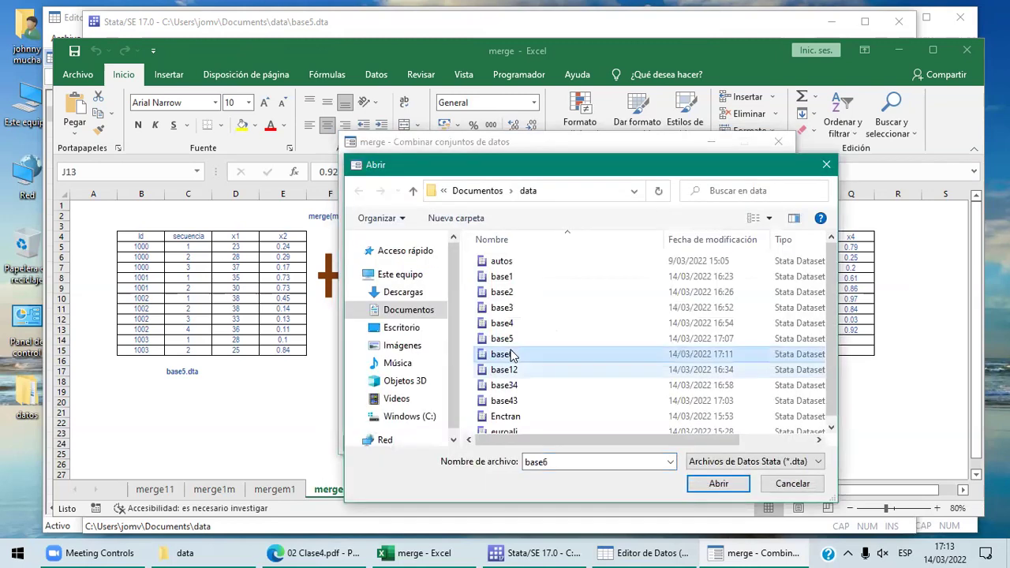
pyautogui.doubleClick(512, 357)
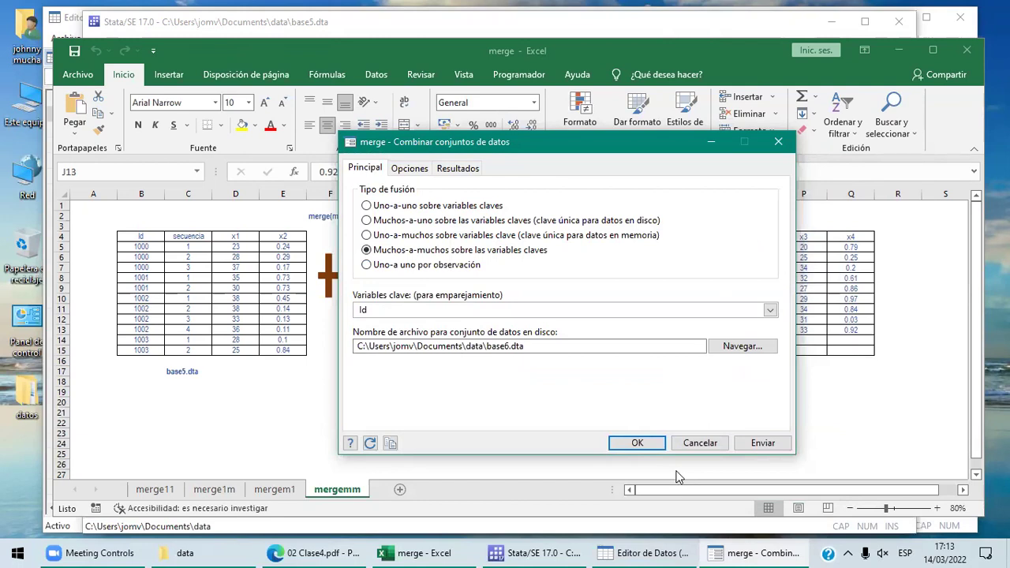
pyautogui.click(636, 443)
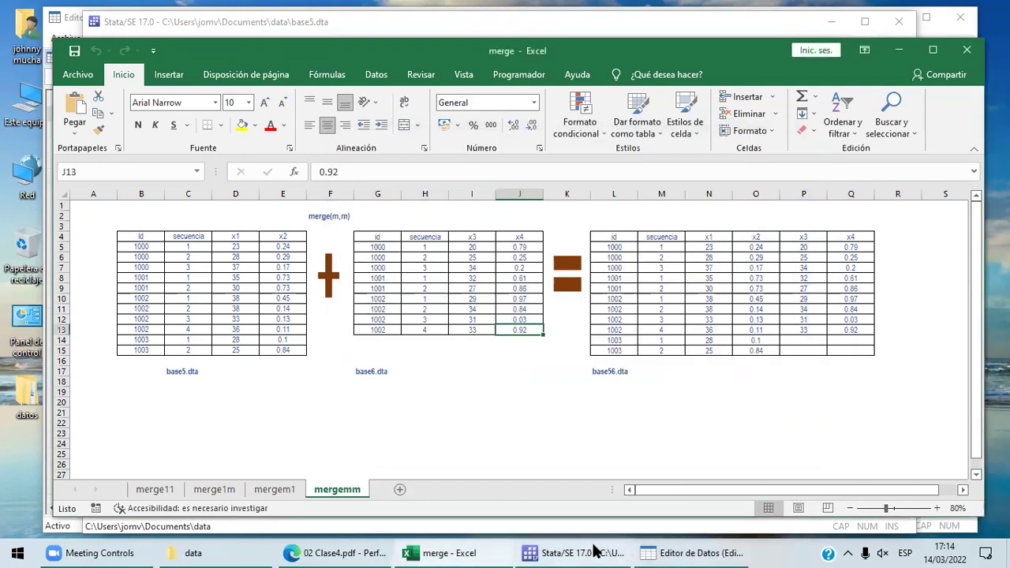
pyautogui.moveTo(596, 550)
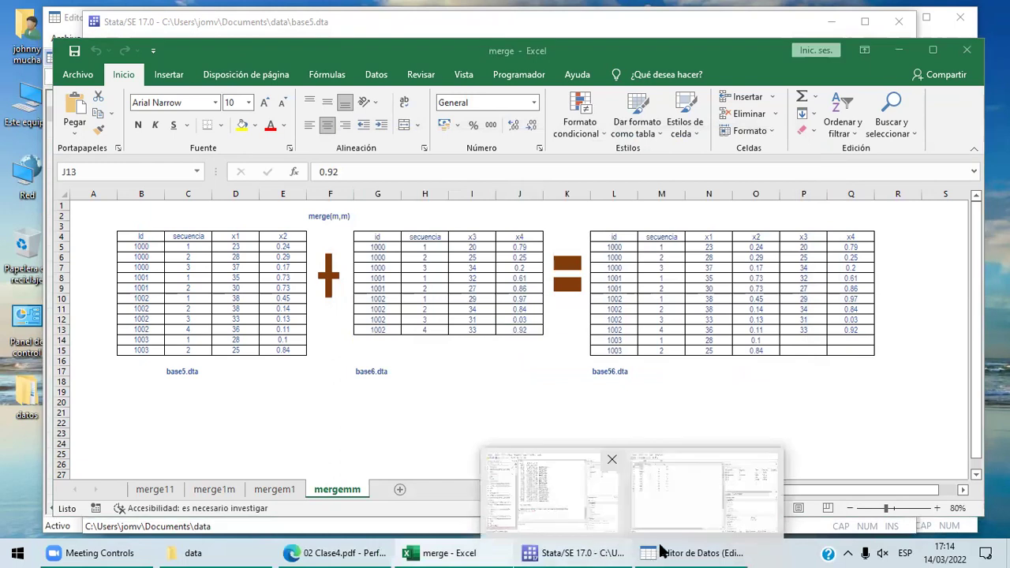
pyautogui.click(661, 550)
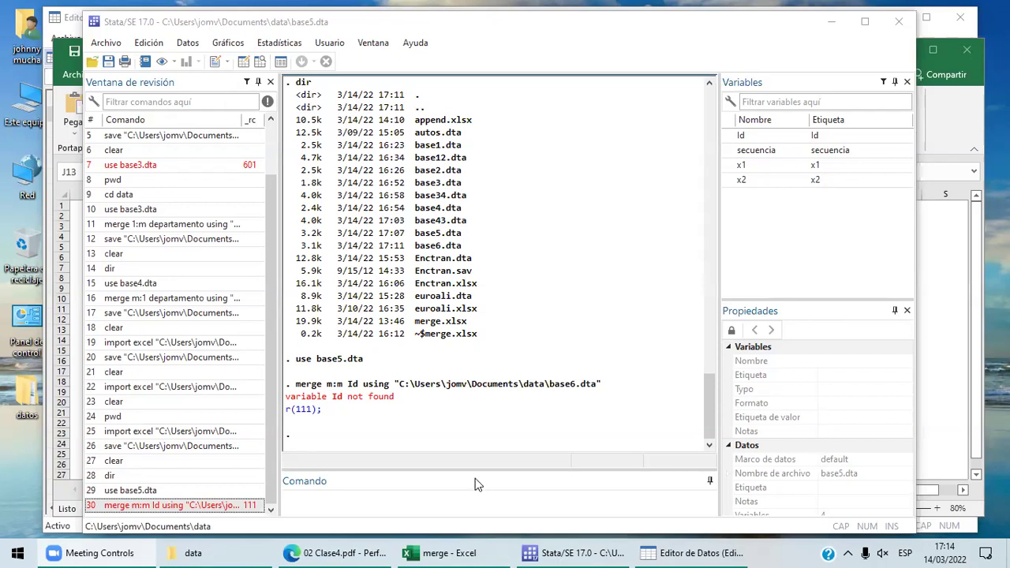
# Compare the spelling of the id header cells B4 and G4 of the base5 and base6 tables in Excel's mergemm sheet
pyautogui.click(480, 553)
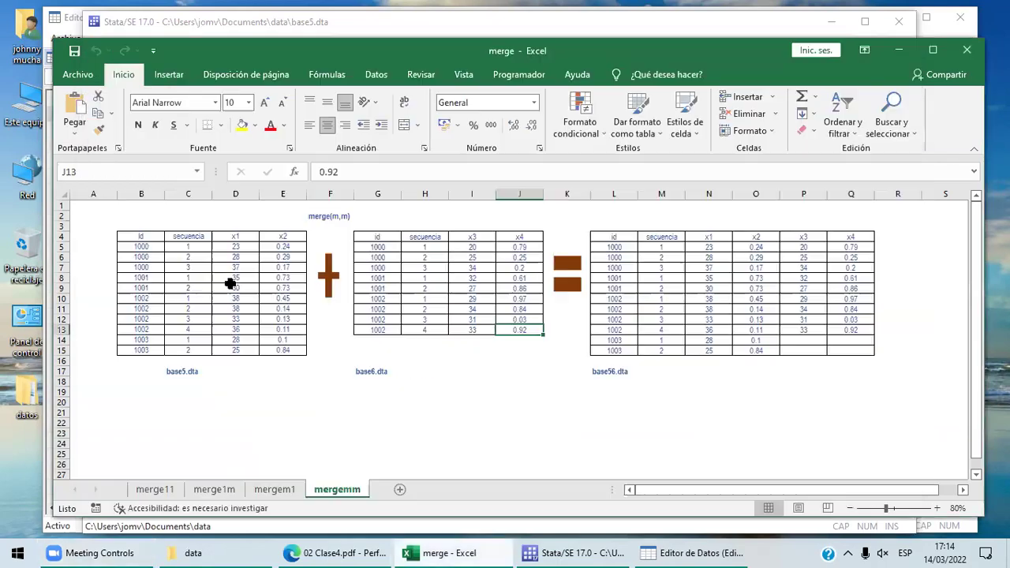
pyautogui.click(381, 240)
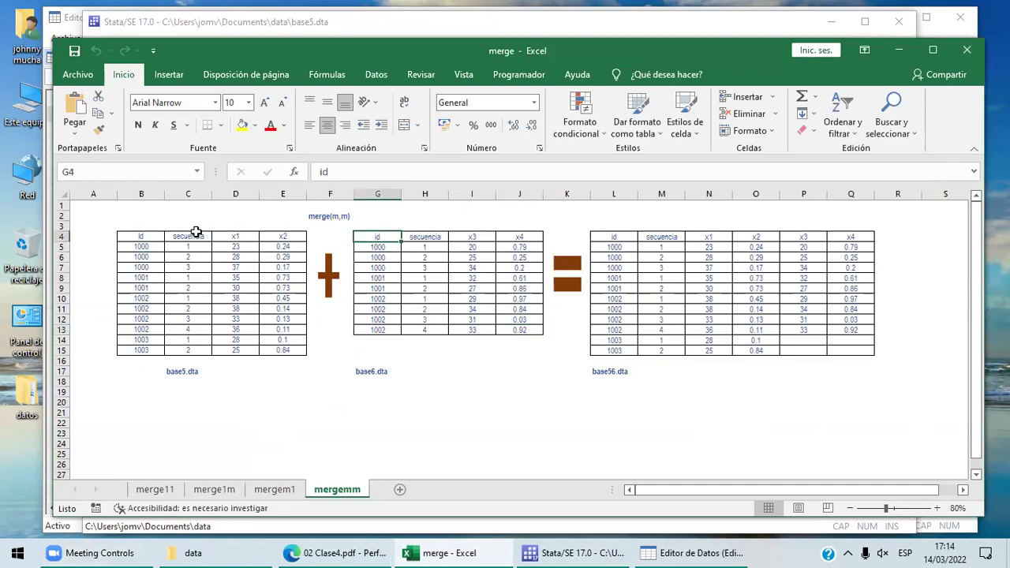
pyautogui.click(150, 236)
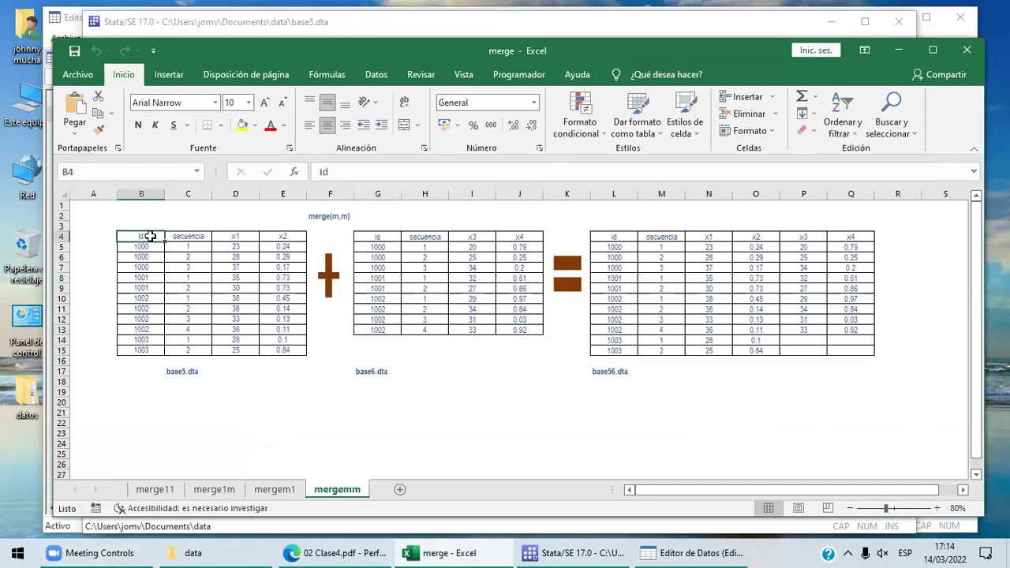
pyautogui.click(369, 235)
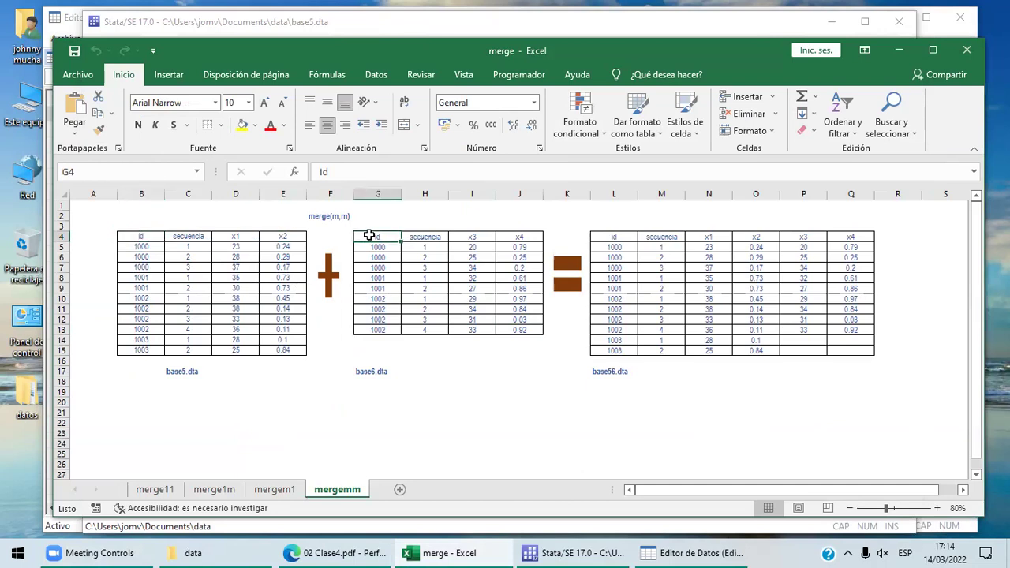
pyautogui.click(187, 235)
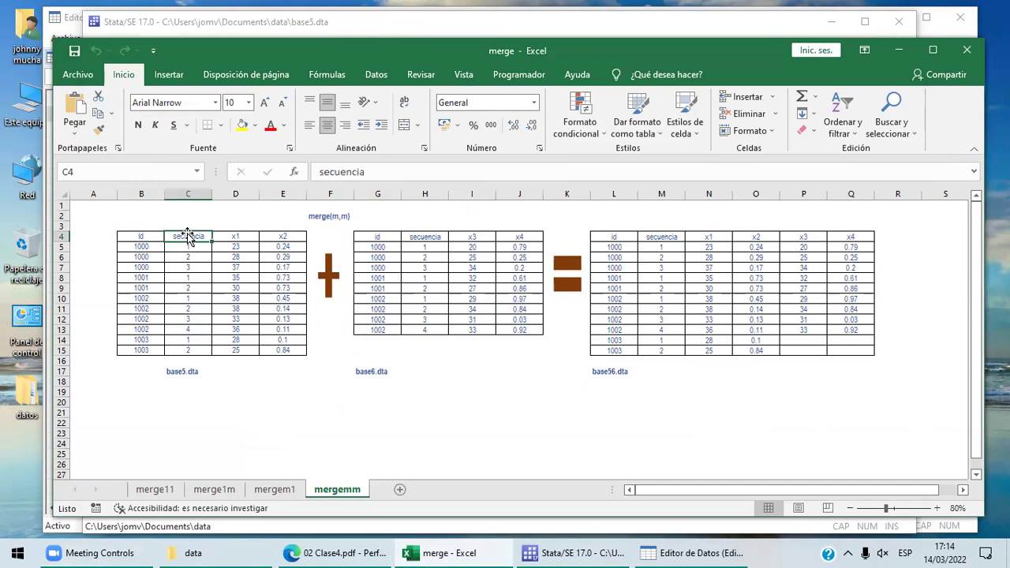
pyautogui.click(144, 236)
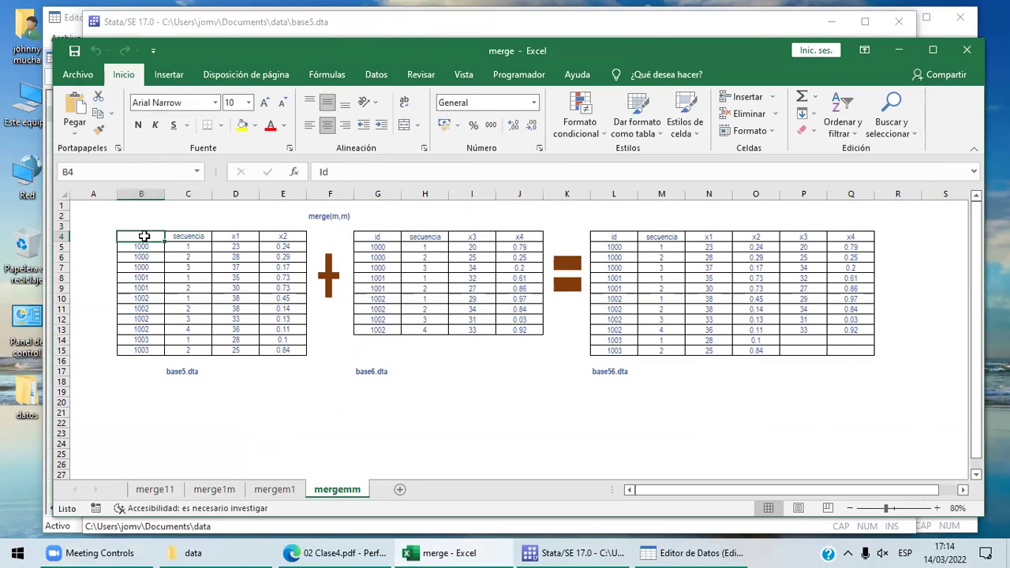
# Switch to Stata's Data Editor and rename the base5 variable Id to lowercase id
pyautogui.click(568, 553)
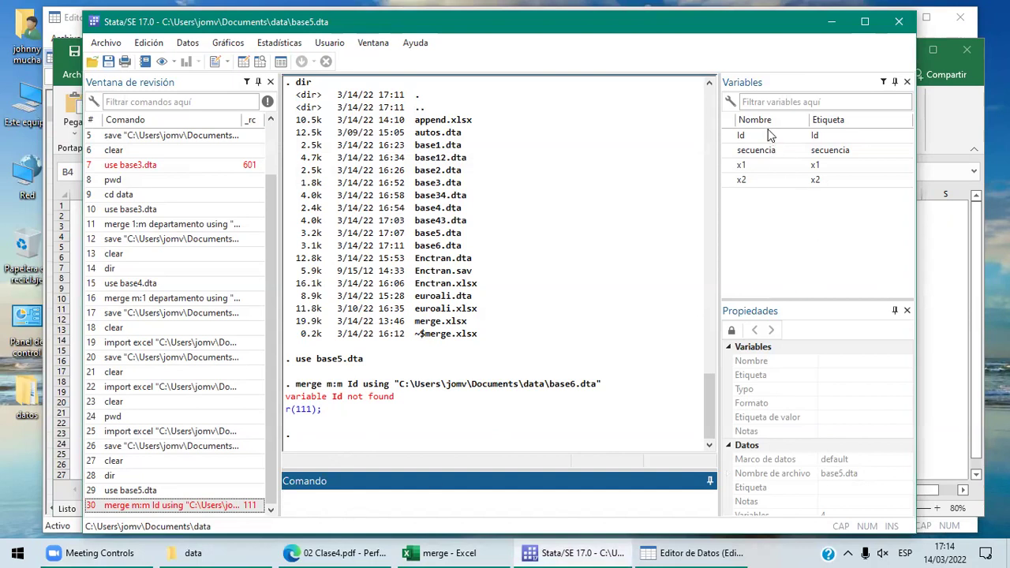
pyautogui.click(664, 553)
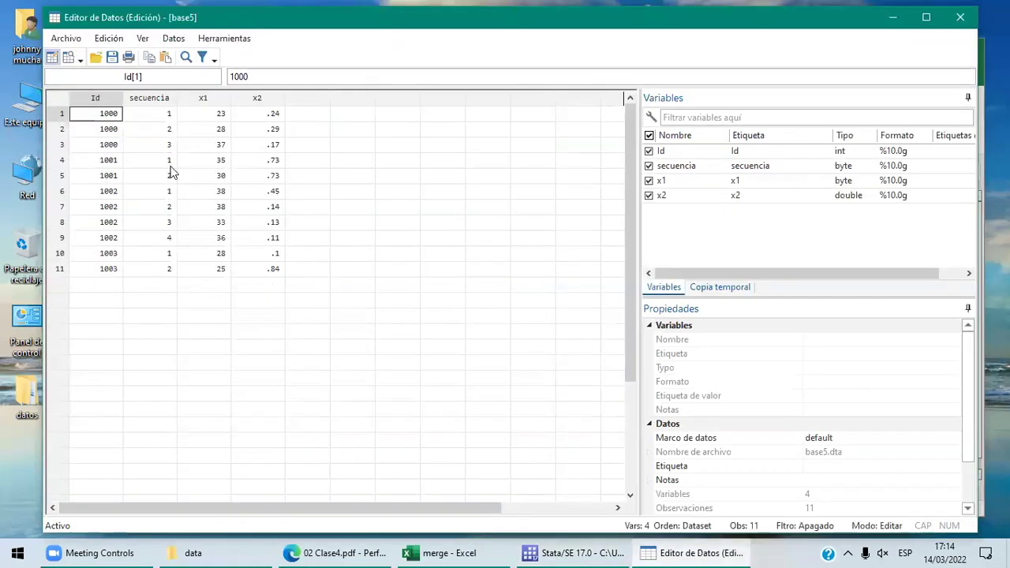
pyautogui.click(111, 101)
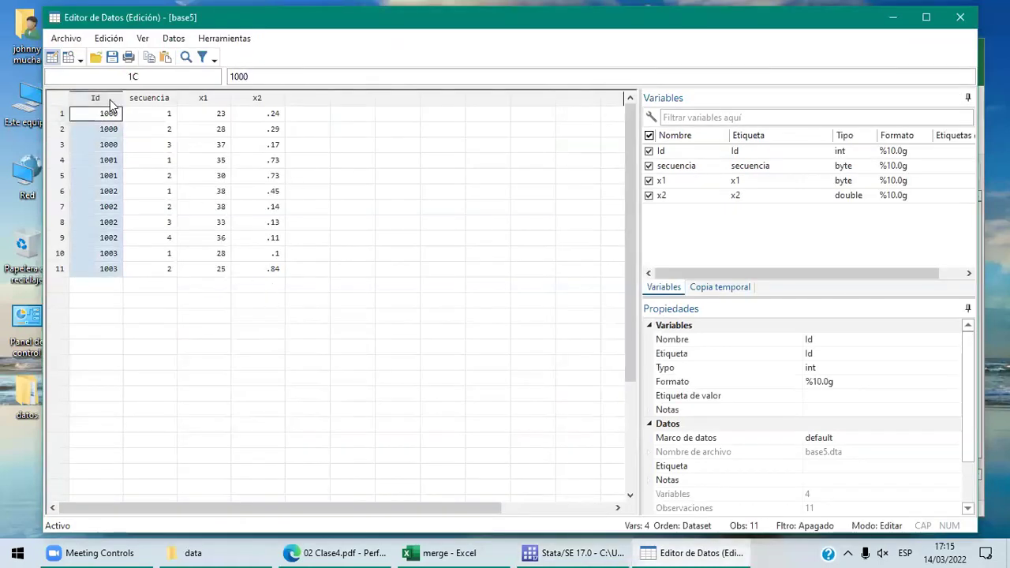
pyautogui.click(824, 339)
pyautogui.press('BackSpace')
pyautogui.press('BackSpace')
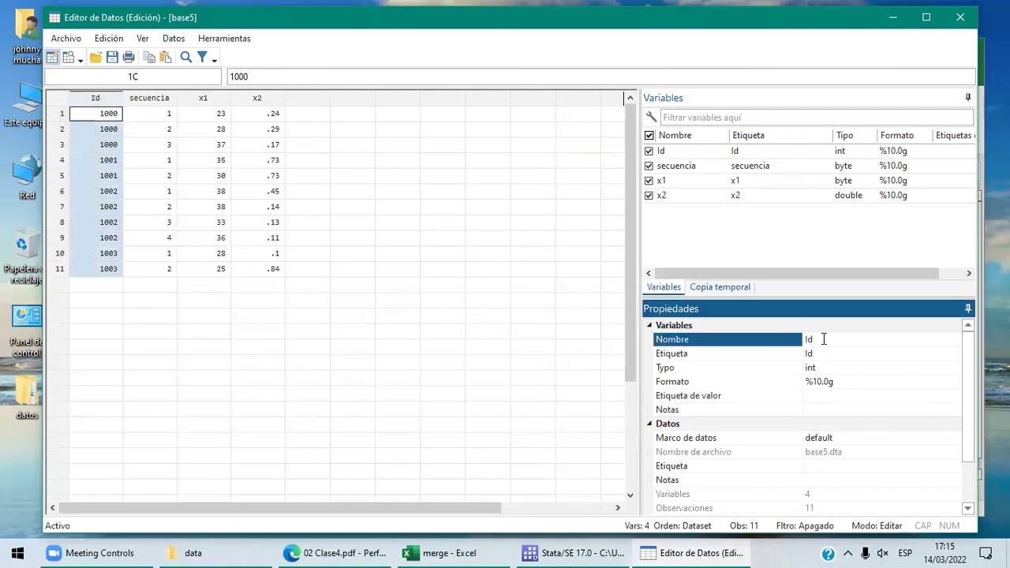
pyautogui.write('id')
pyautogui.press('Return')
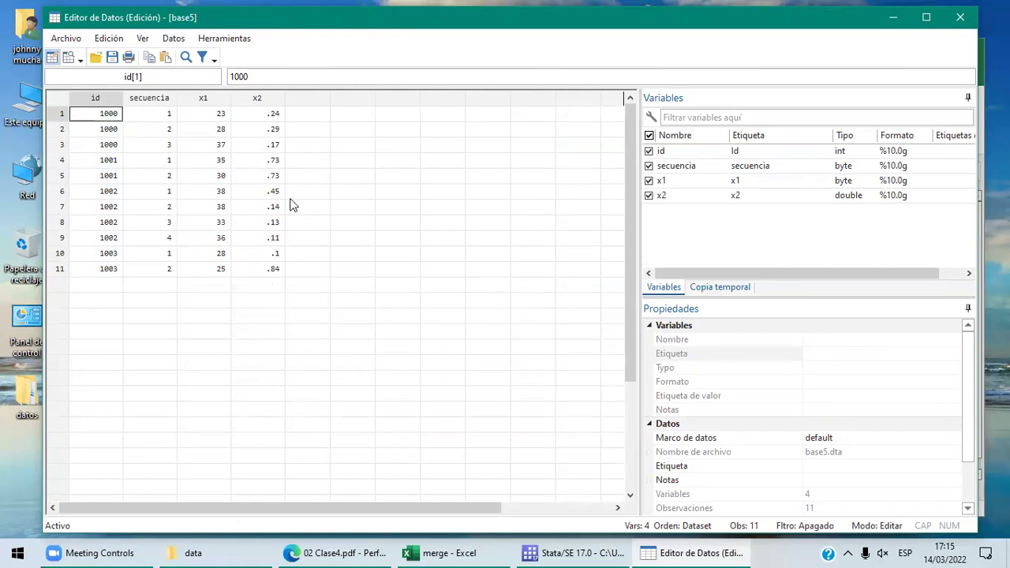
# Save the edited dataset, replacing the existing base5.dta file
pyautogui.click(93, 98)
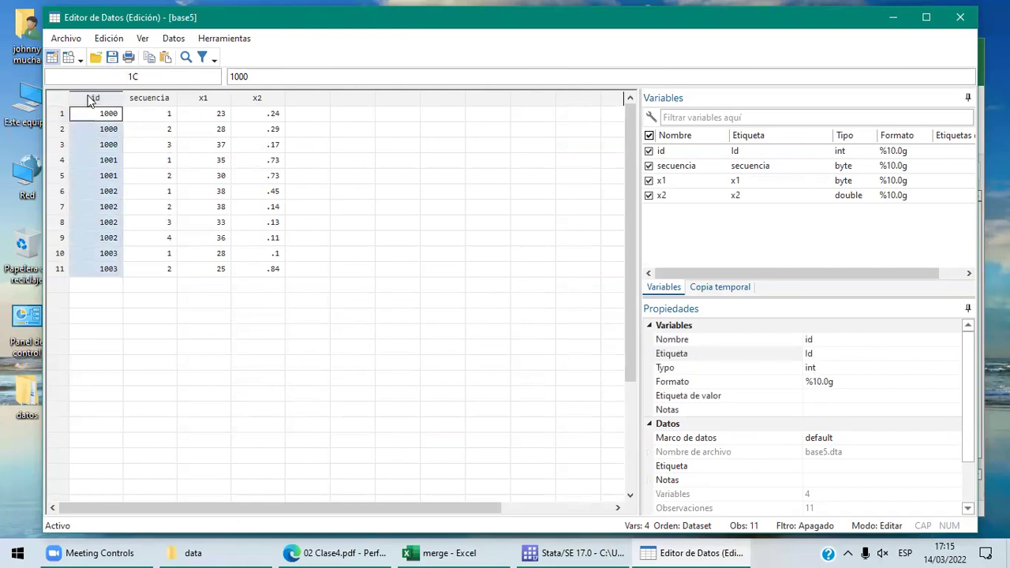
pyautogui.click(113, 60)
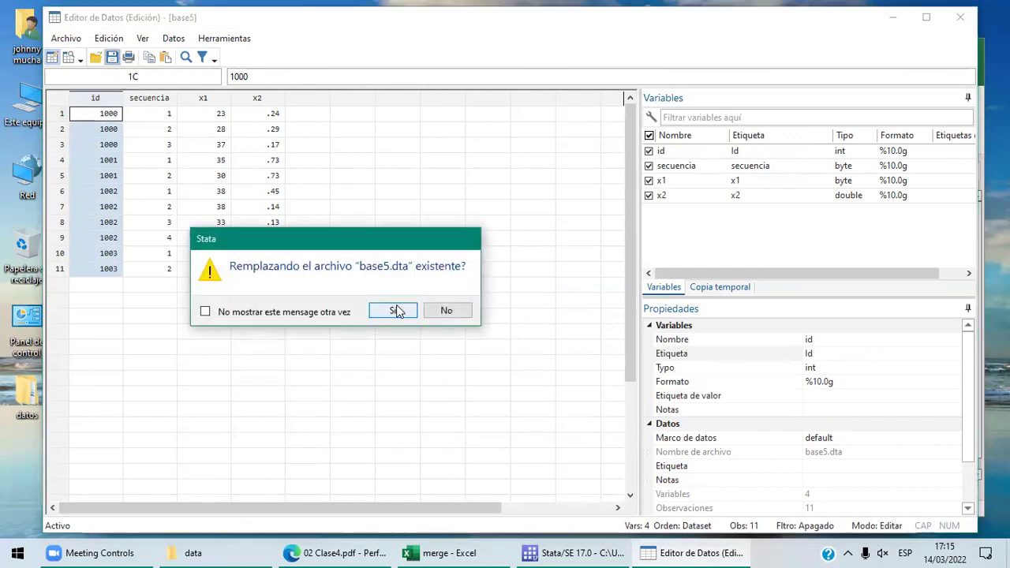
pyautogui.click(396, 310)
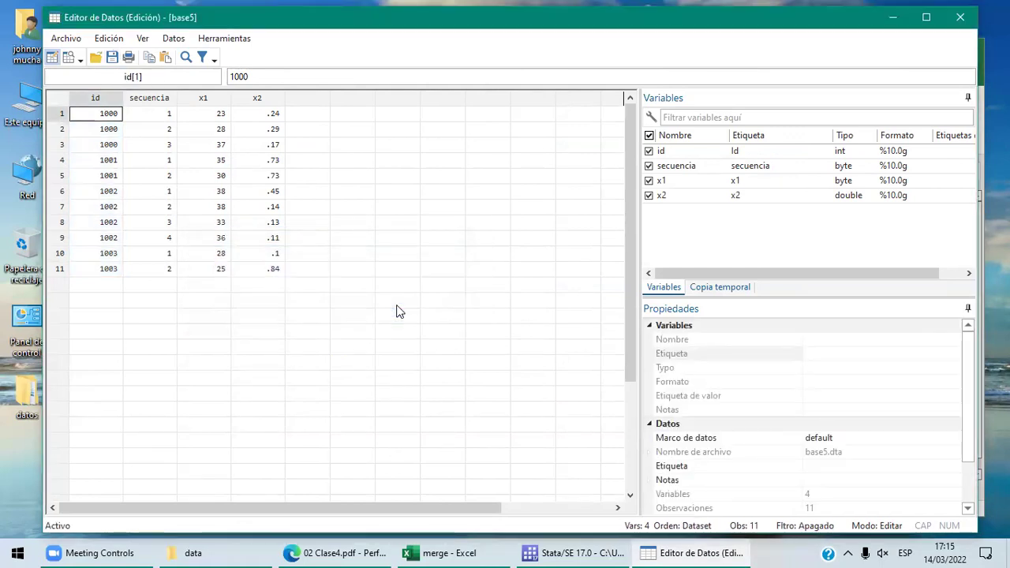
pyautogui.click(68, 39)
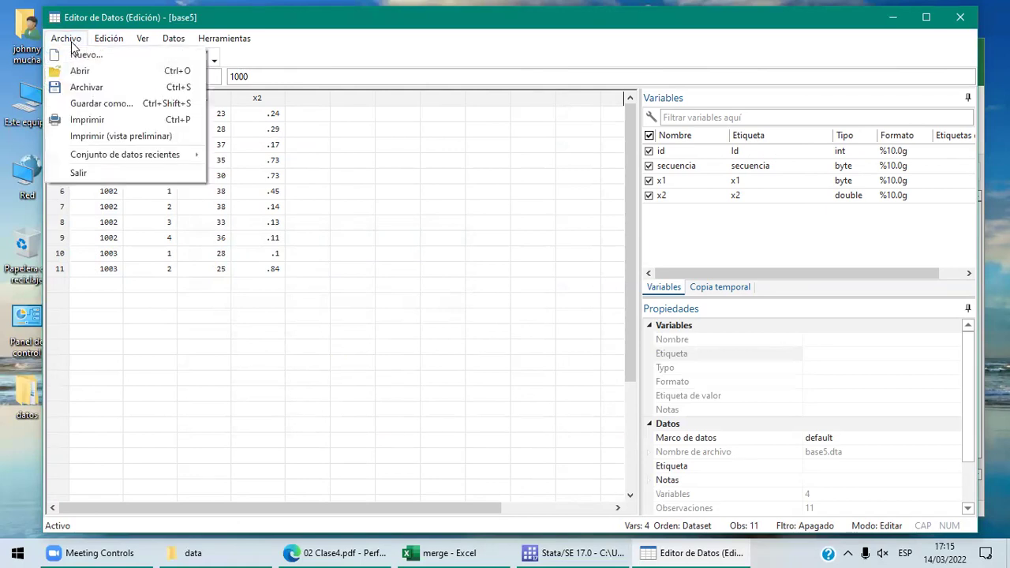
pyautogui.click(265, 346)
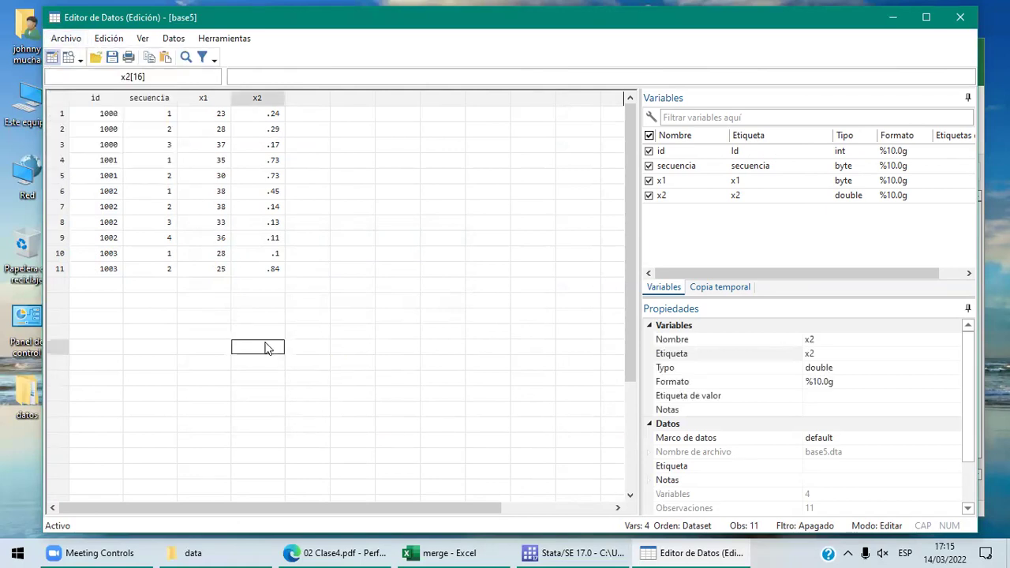
# In the main Stata window, merge the loaded base5 data many-to-many with base6.dta, replacing the key variable Id with id
pyautogui.click(576, 553)
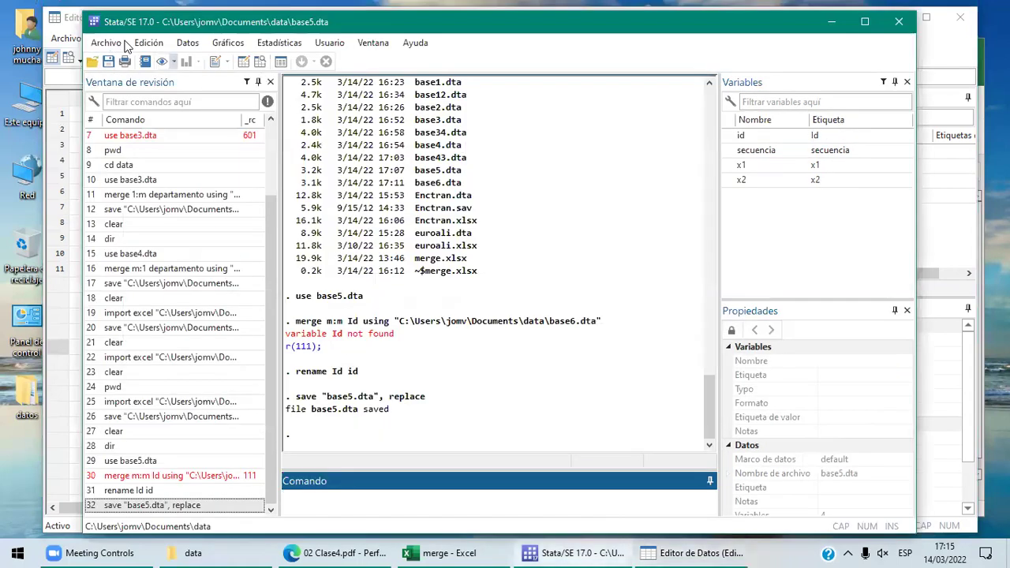
pyautogui.click(187, 43)
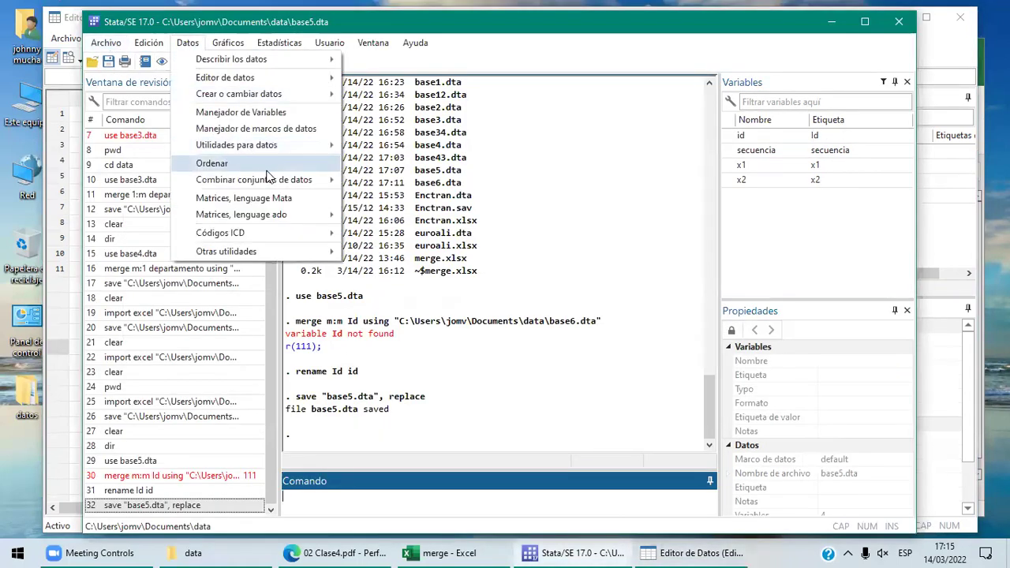
pyautogui.moveTo(276, 180)
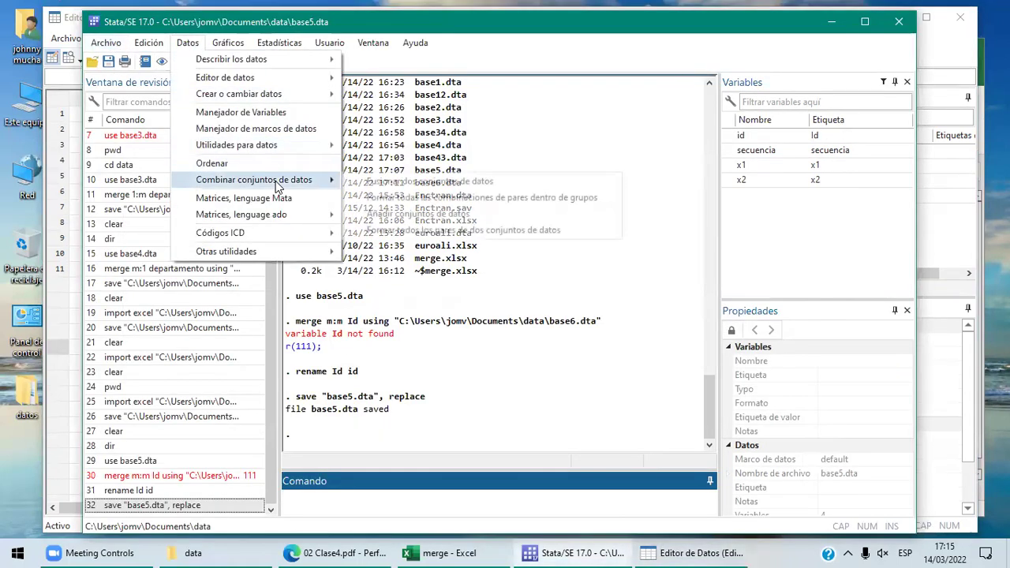
pyautogui.click(418, 188)
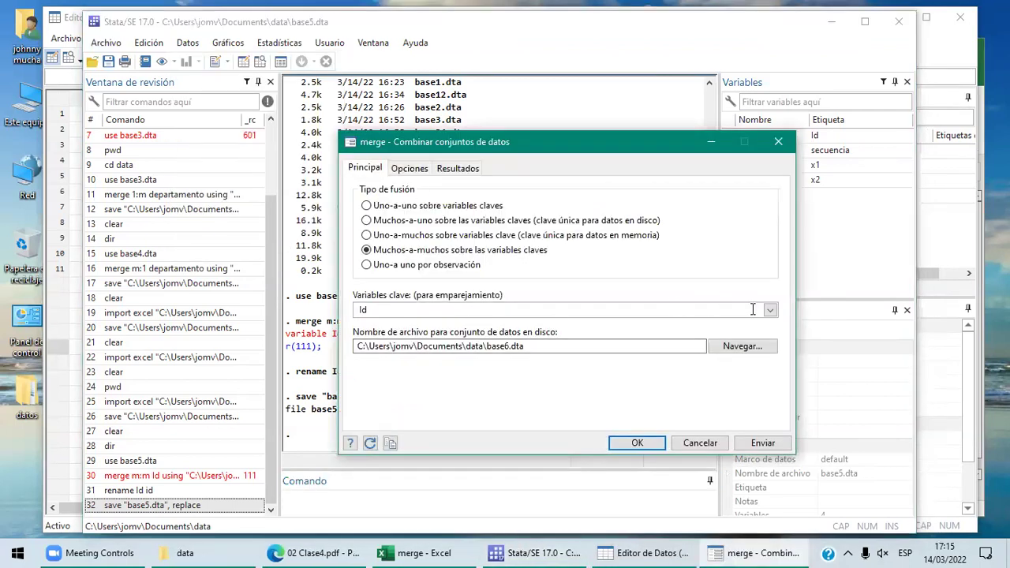
pyautogui.click(769, 310)
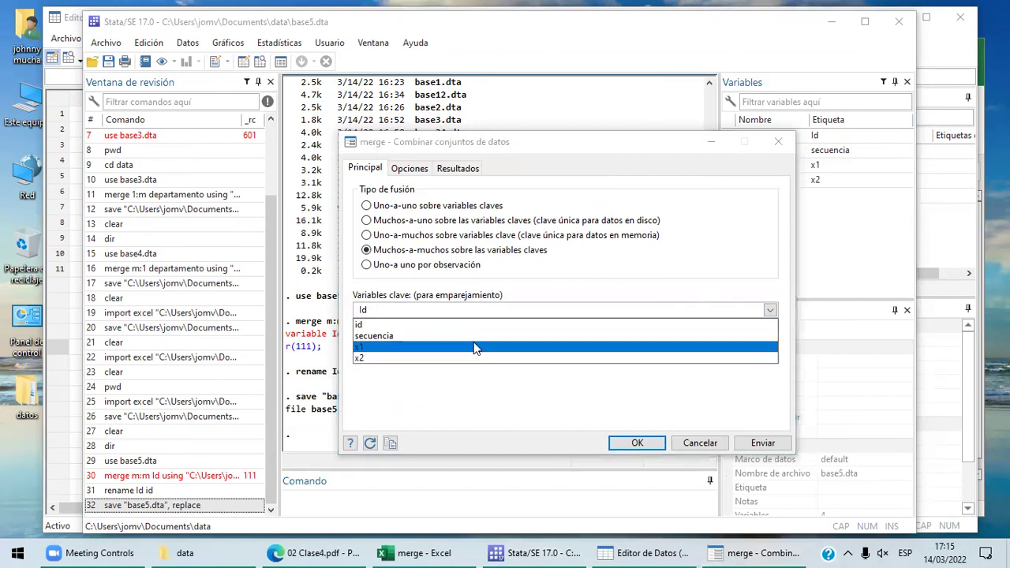
pyautogui.click(433, 328)
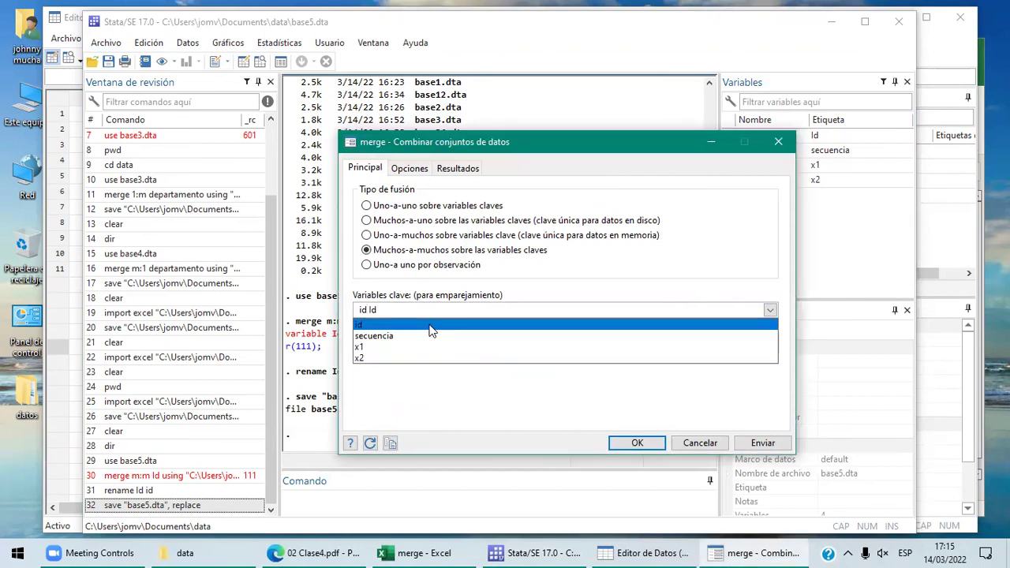
pyautogui.press('Delete')
pyautogui.press('Delete')
pyautogui.press('Delete')
pyautogui.click(472, 374)
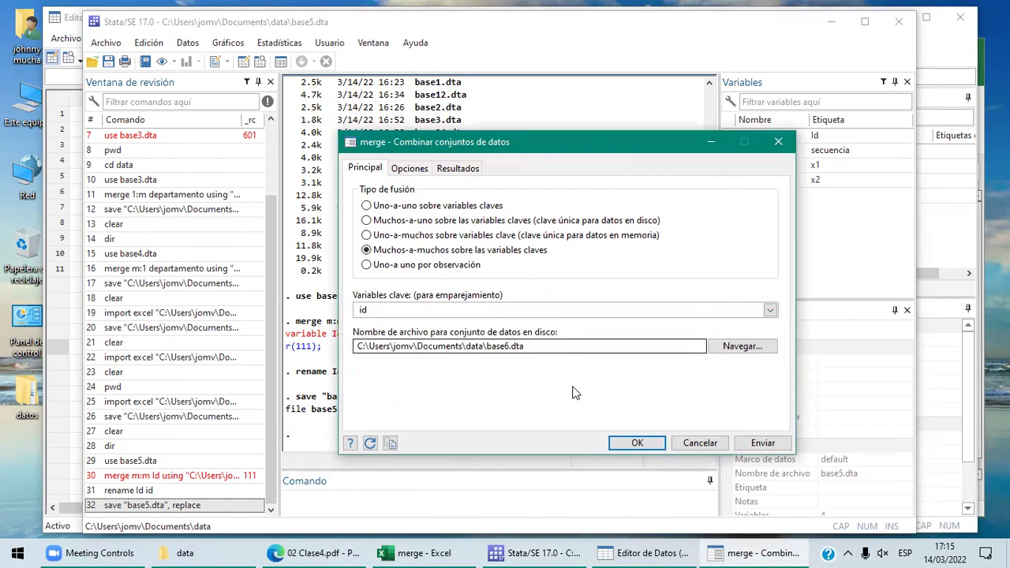
pyautogui.click(637, 443)
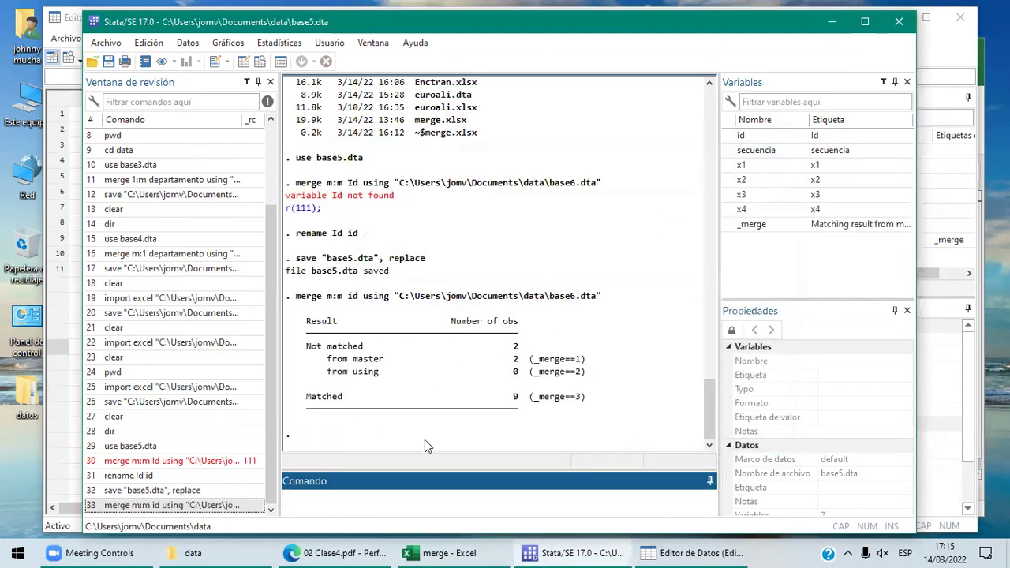
# Compare the merged data in the Data Editor with Excel's base56.dta table, checking its x3 and x4 cells P14:Q15
pyautogui.click(668, 553)
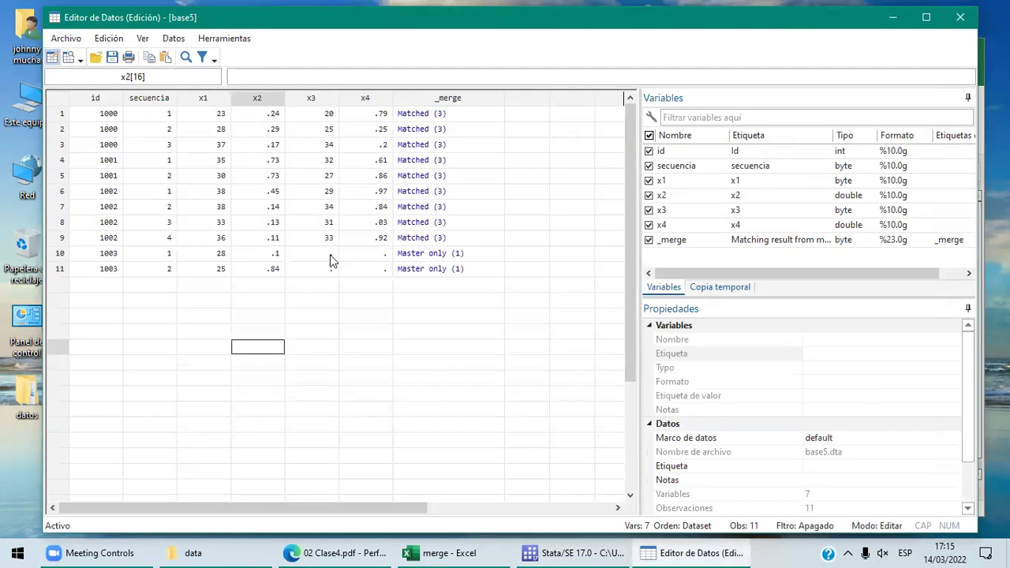
pyautogui.click(466, 553)
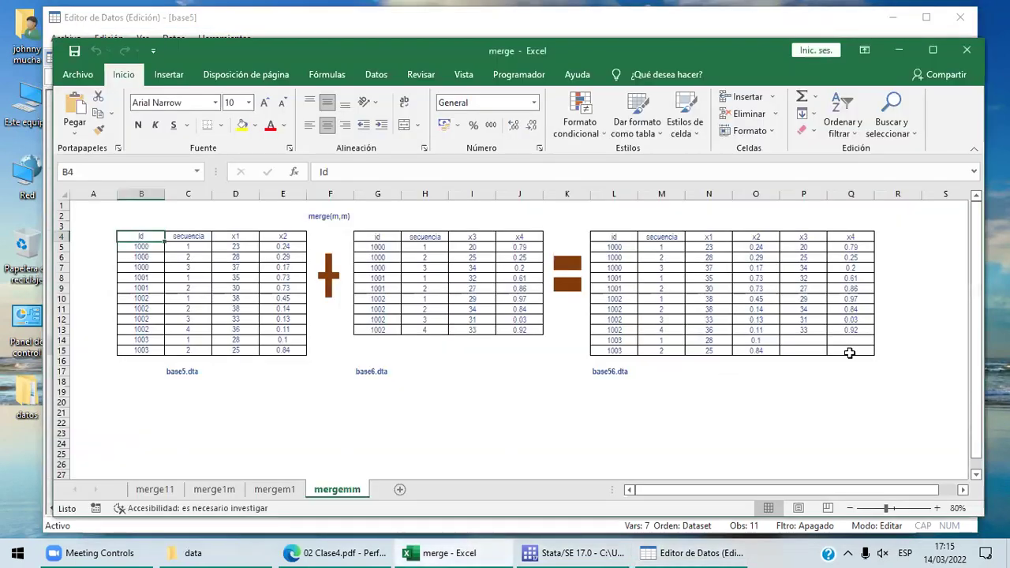
pyautogui.click(810, 340)
pyautogui.hotkey('shift', 'Right')
pyautogui.hotkey('shift', 'Down')
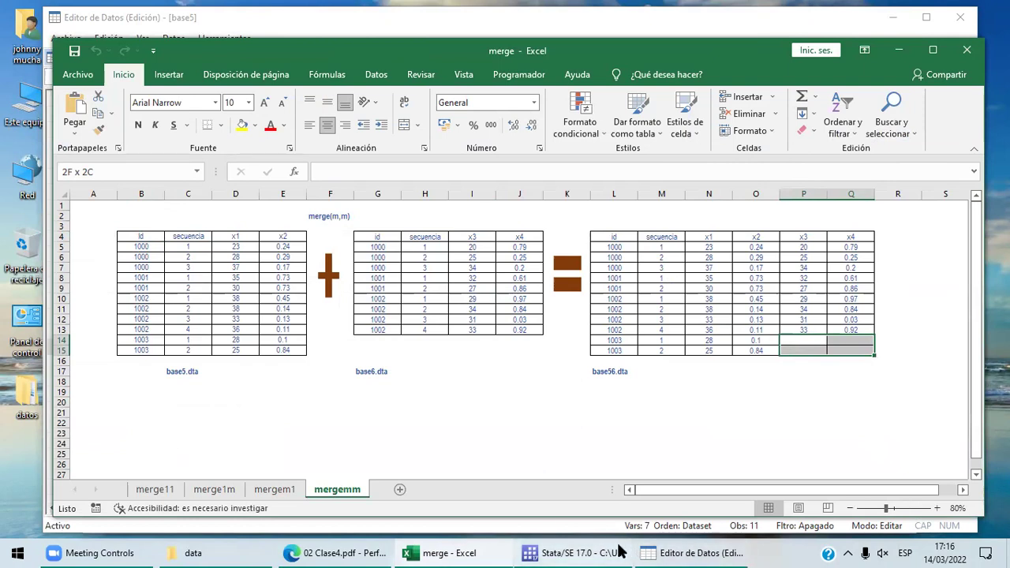
# Switch to Stata and save the merged dataset as base56 in the data folder
pyautogui.click(588, 553)
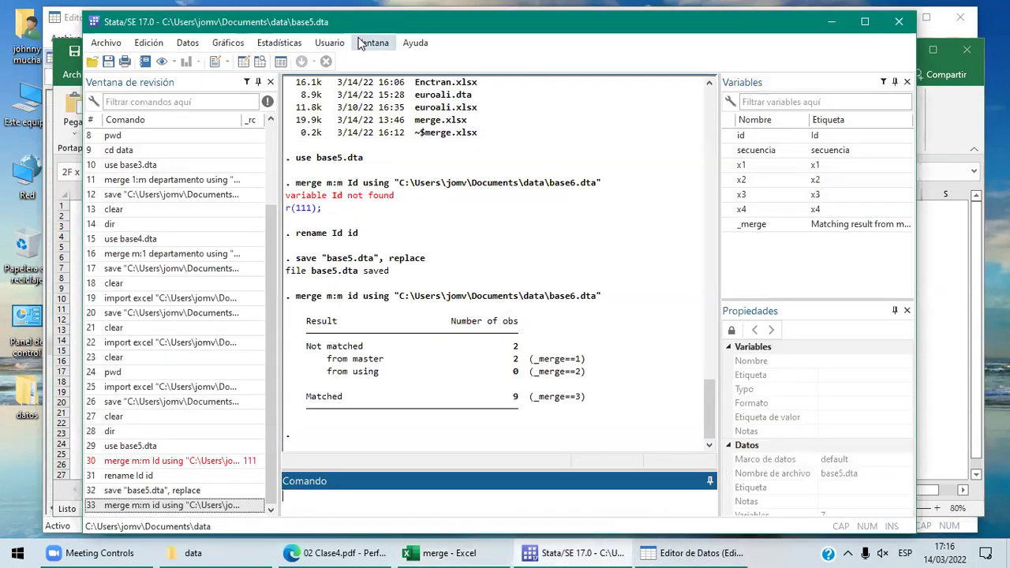
pyautogui.click(105, 42)
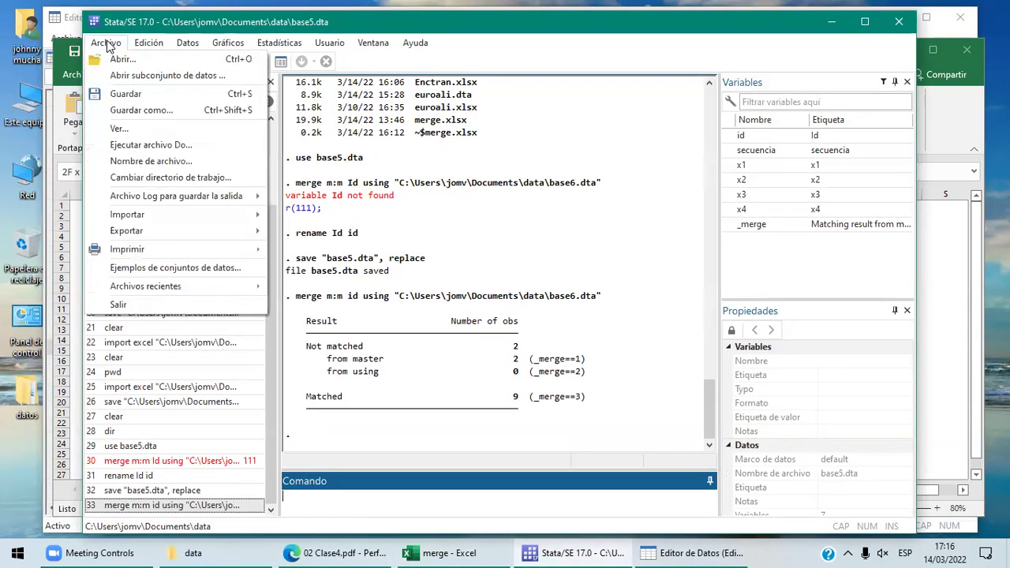
pyautogui.click(152, 112)
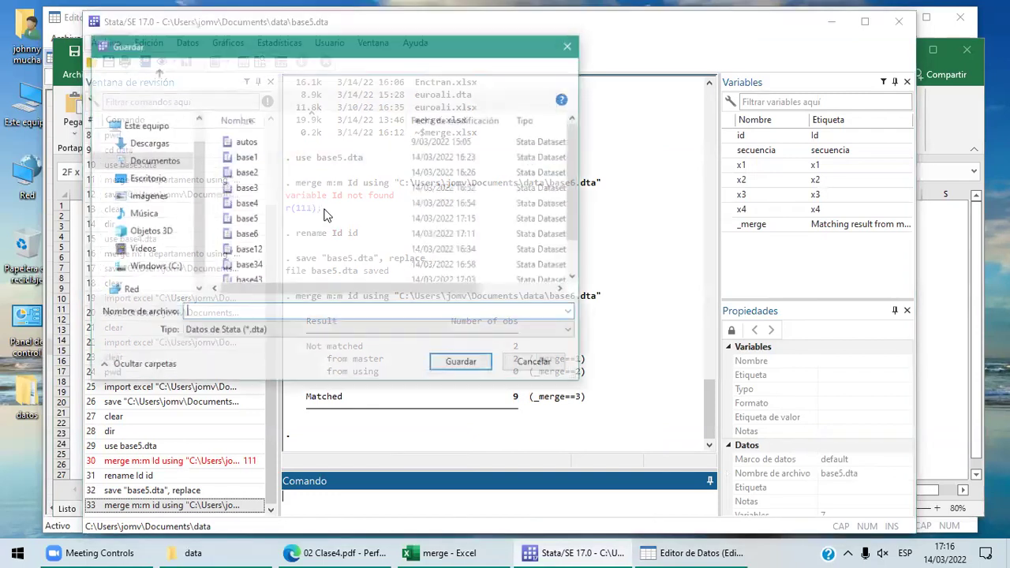
pyautogui.write('base')
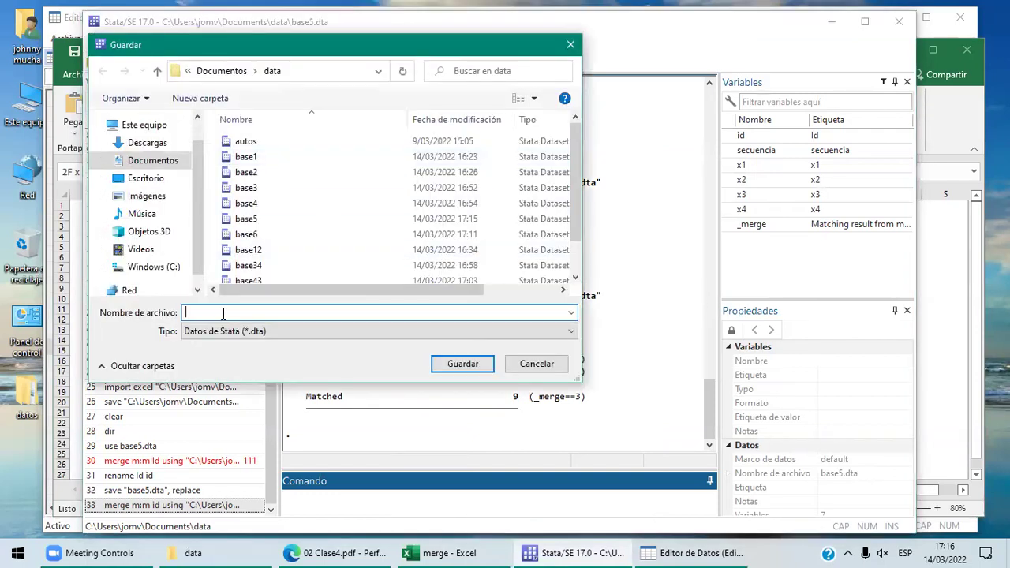
pyautogui.write('56')
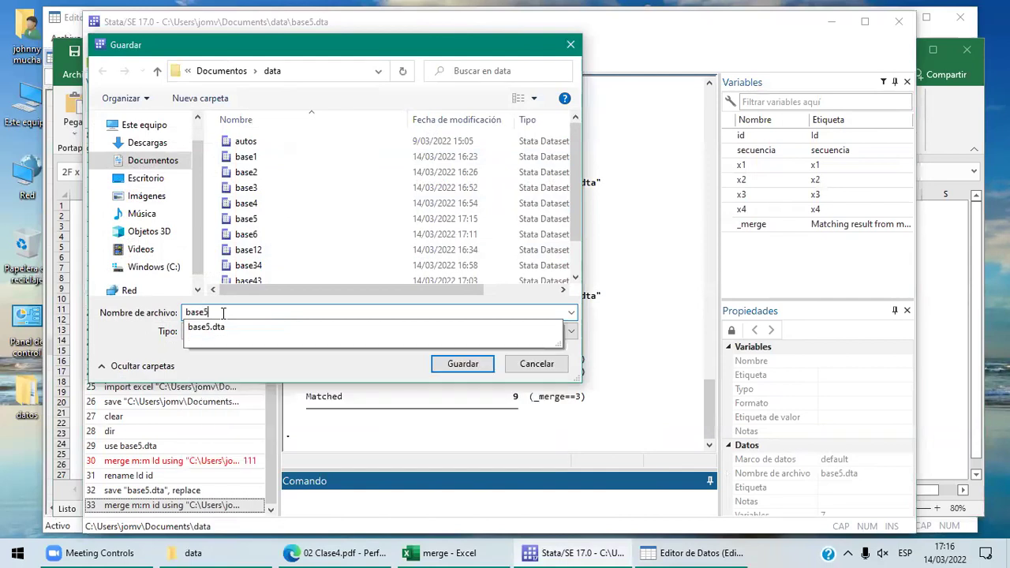
pyautogui.click(458, 366)
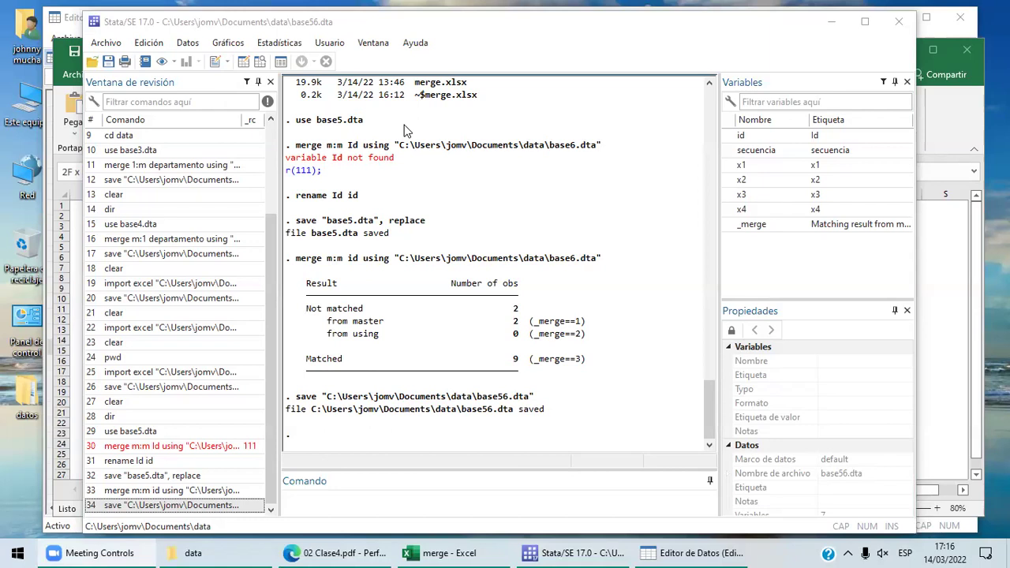
# Examine the append example for vertical cases on page 5 of 02 Clase4.pdf
pyautogui.click(340, 553)
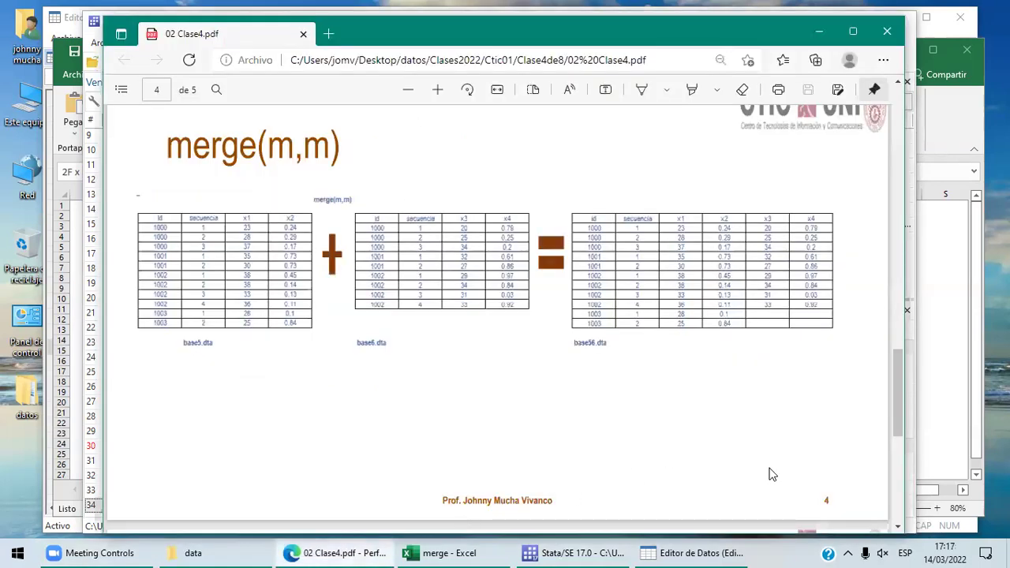
pyautogui.scroll(-5, 898, 534)
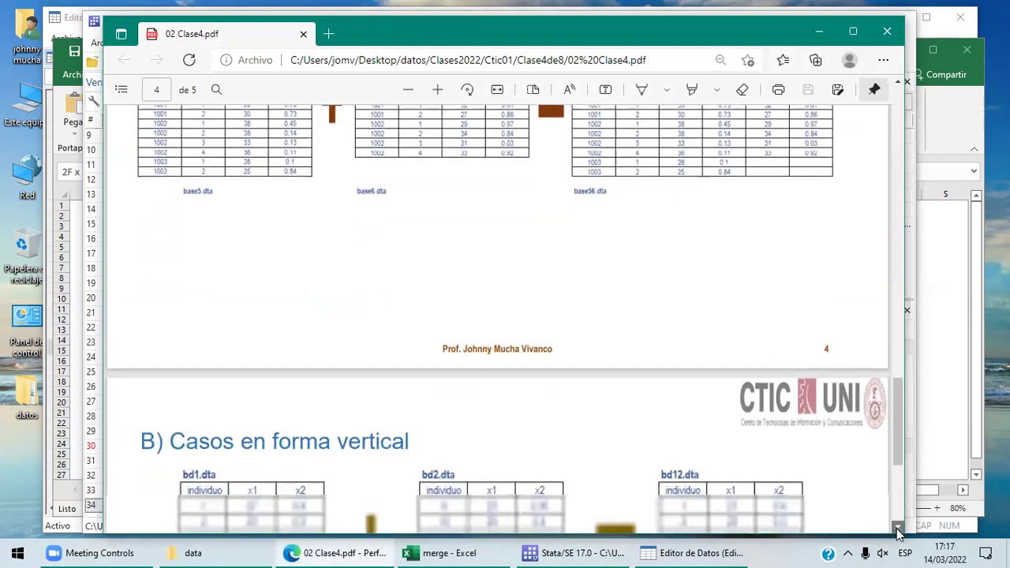
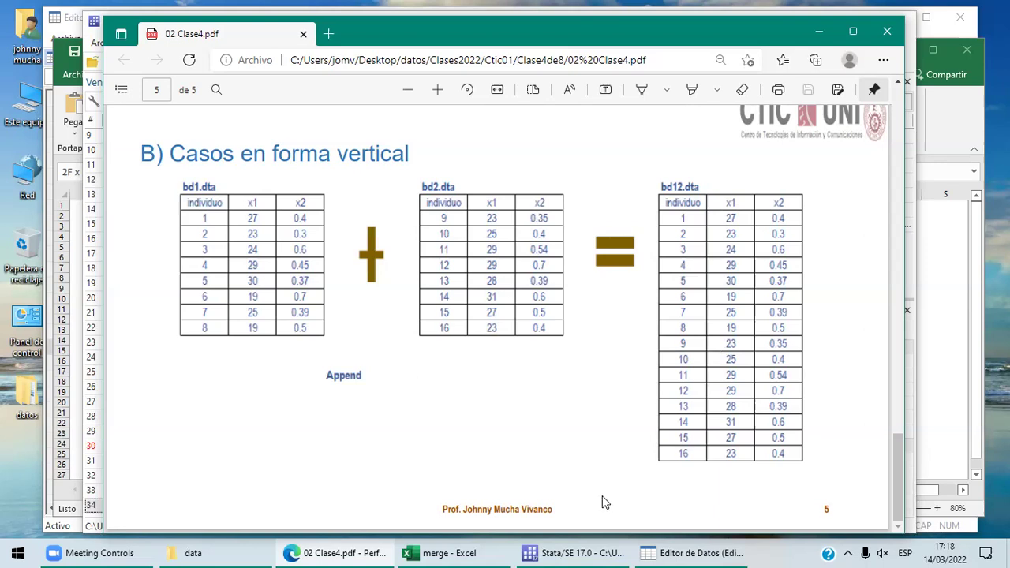
# Return to Stata and clear the dataset from memory
pyautogui.click(609, 550)
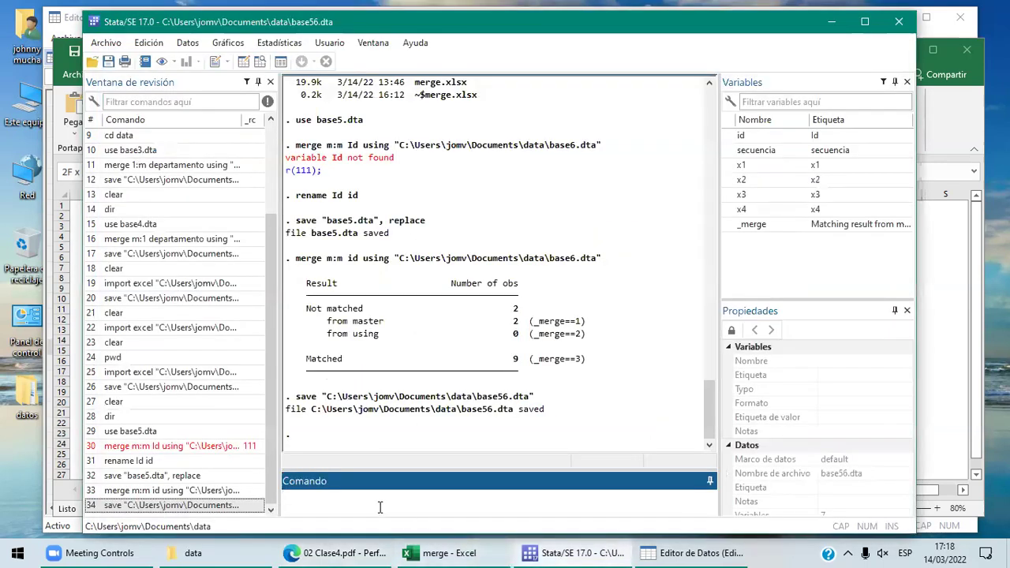
pyautogui.write('clear')
pyautogui.press('Return')
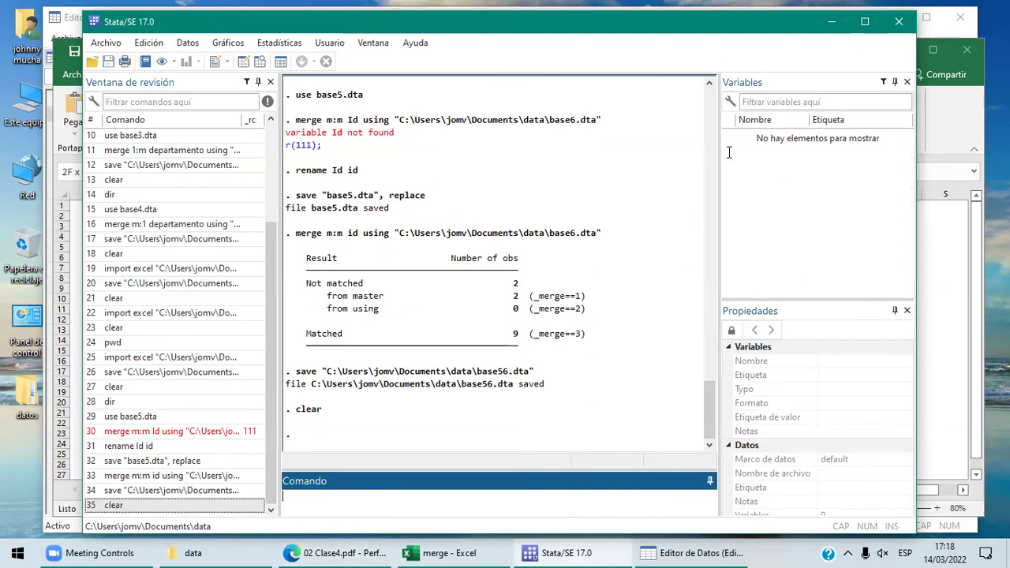
# Open the append workbook from the data folder in Excel
pyautogui.click(256, 550)
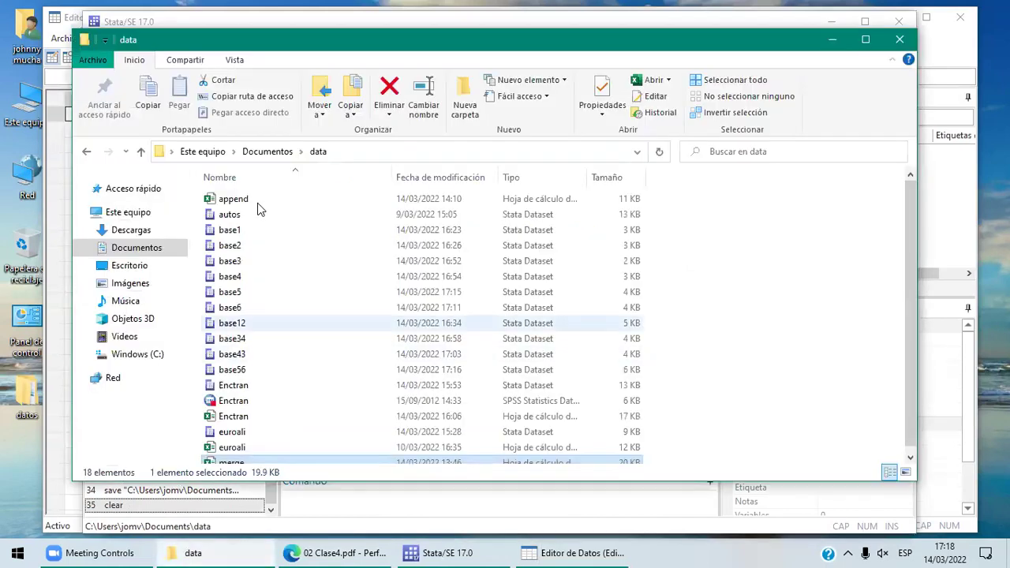
pyautogui.click(257, 203)
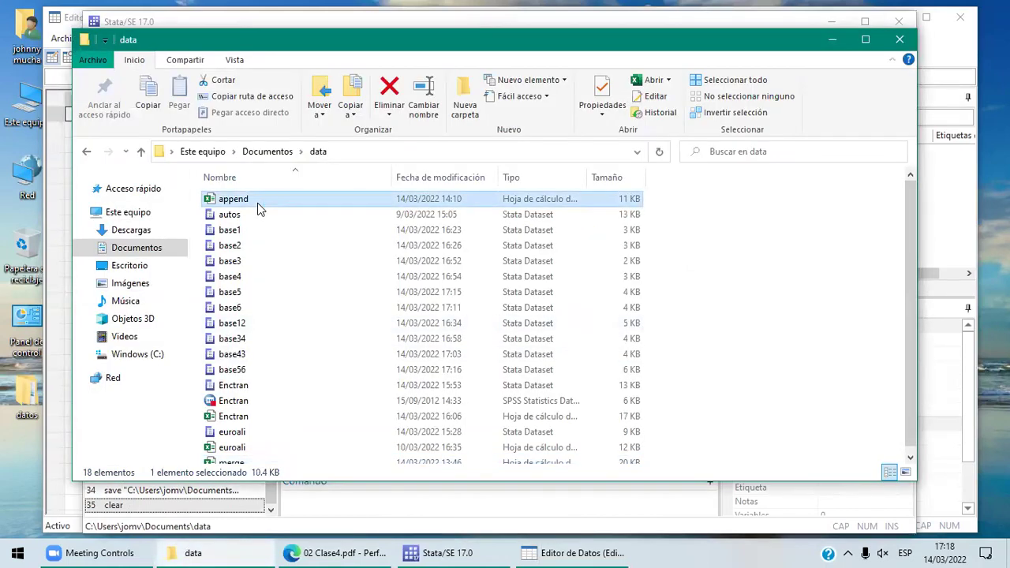
pyautogui.doubleClick(257, 203)
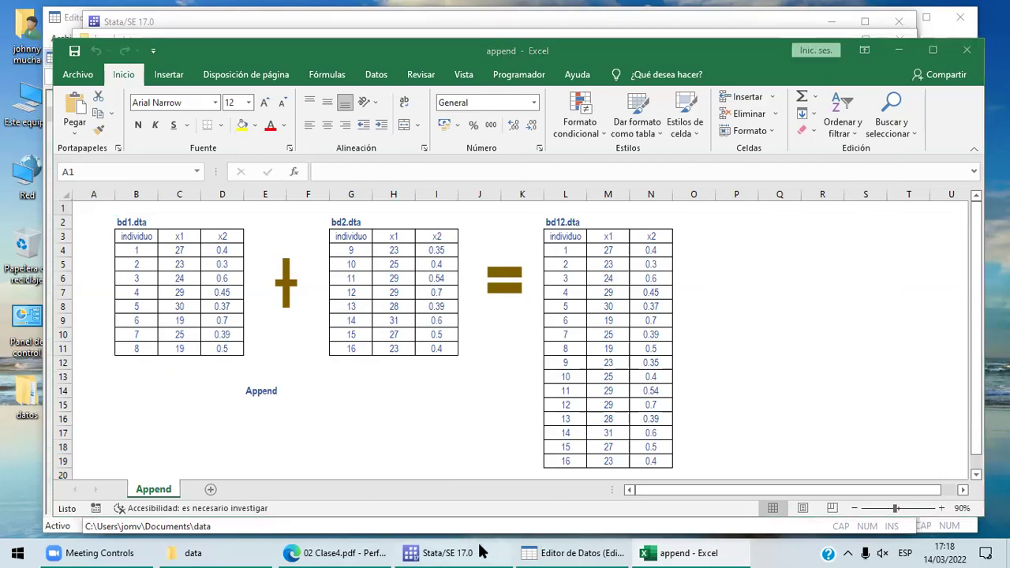
# Return to Stata, start an Excel import and choose append.xlsx from the data folder as its source
pyautogui.hotkey('alt', 'Tab')
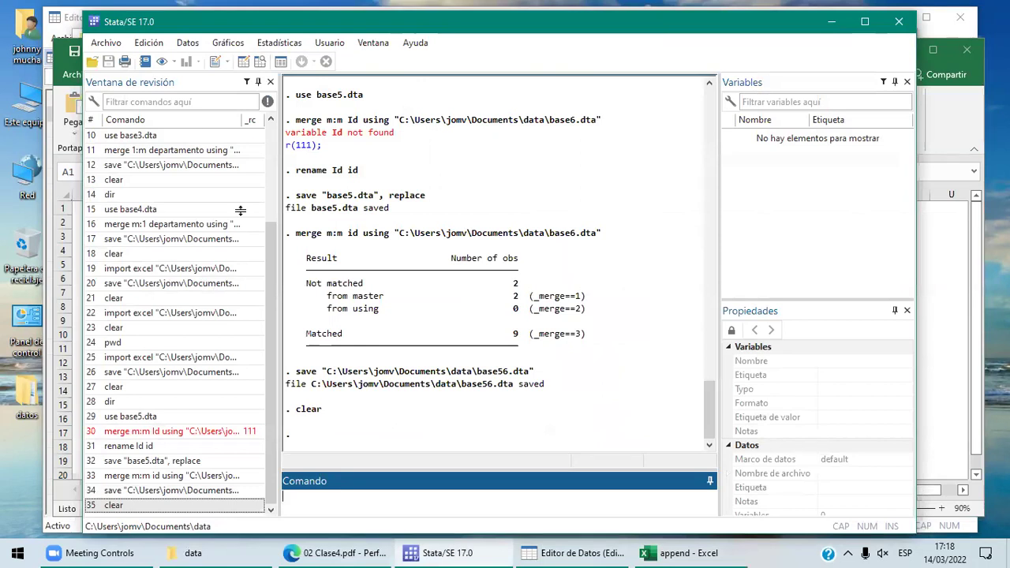
pyautogui.hotkey('alt', 'a')
pyautogui.press('i')
pyautogui.press('Return')
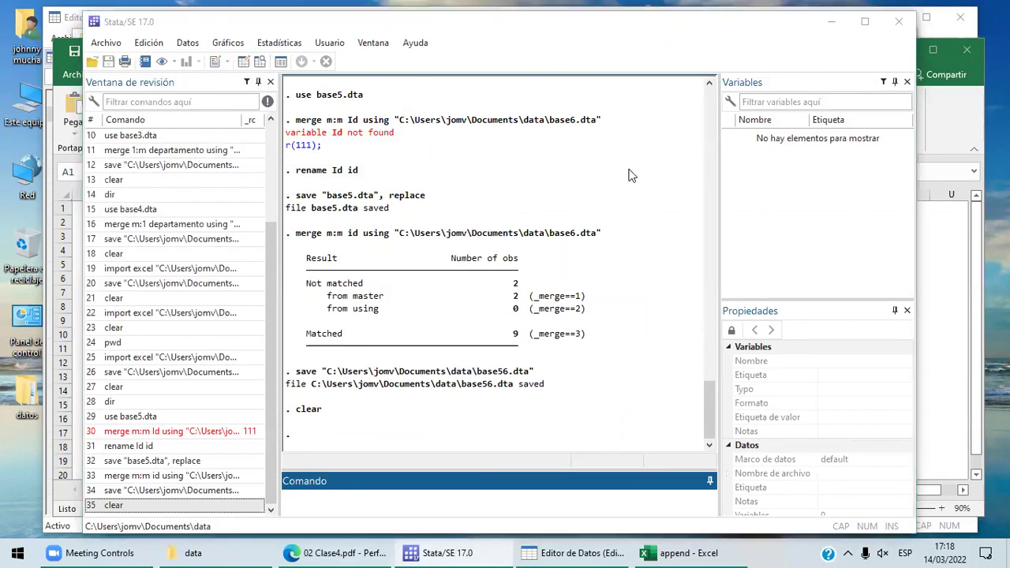
pyautogui.hotkey('alt', 'e')
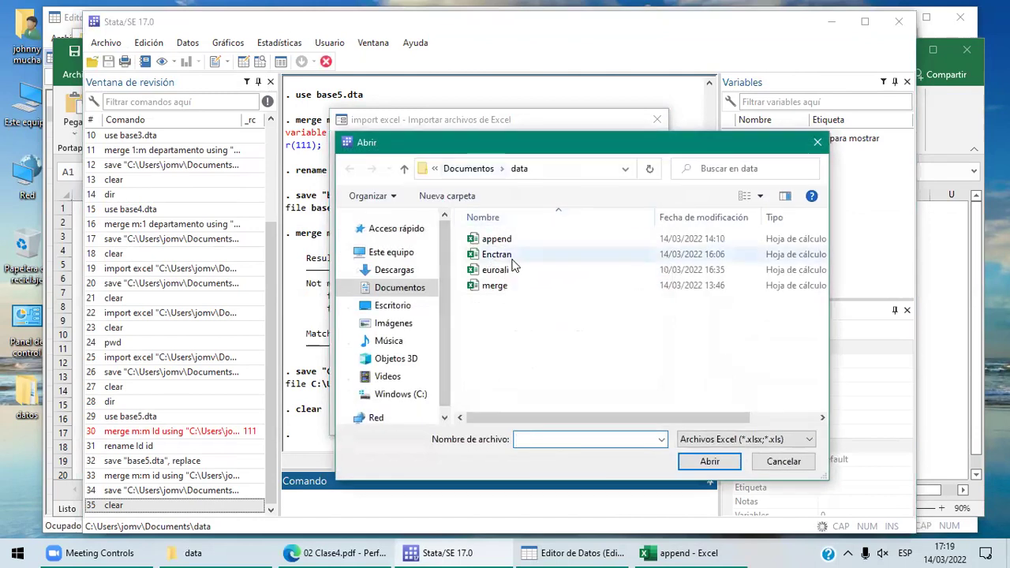
pyautogui.click(500, 244)
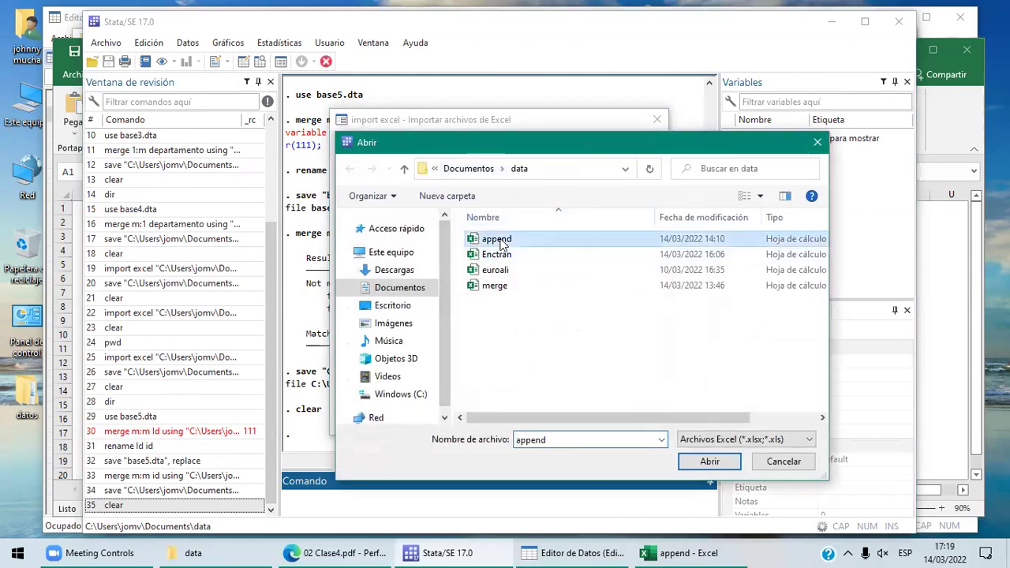
pyautogui.click(695, 464)
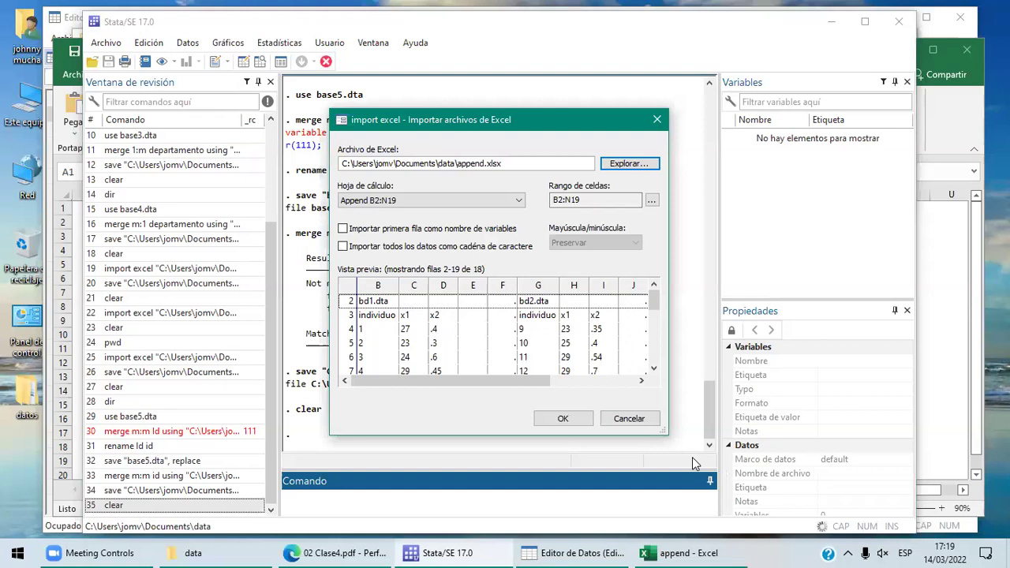
# Check where the bd1 table lies in the append workbook, then set Stata's import cell range to B3:D11
pyautogui.hotkey('alt', 'Tab')
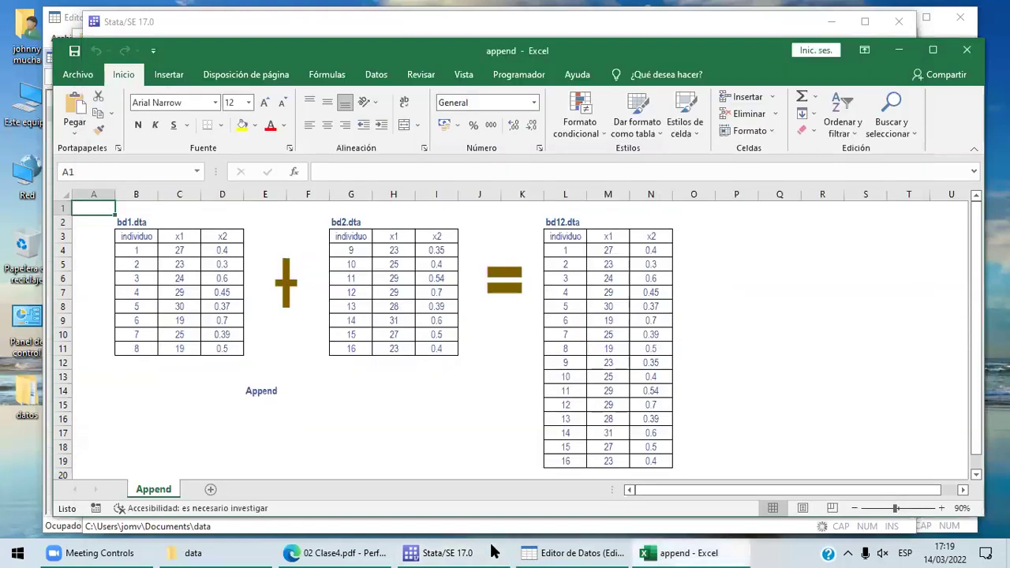
pyautogui.hotkey('alt', 'Tab')
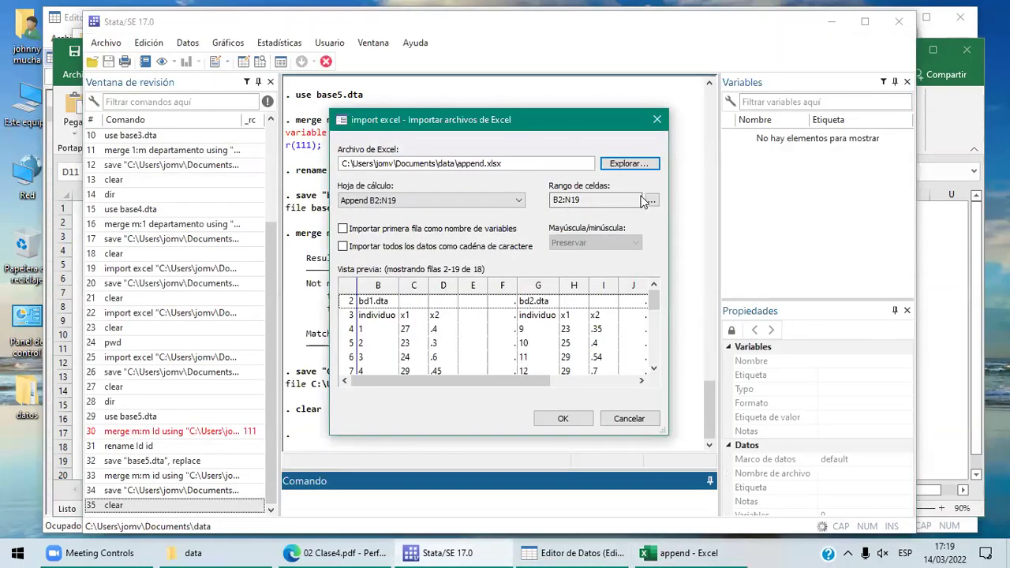
pyautogui.click(651, 202)
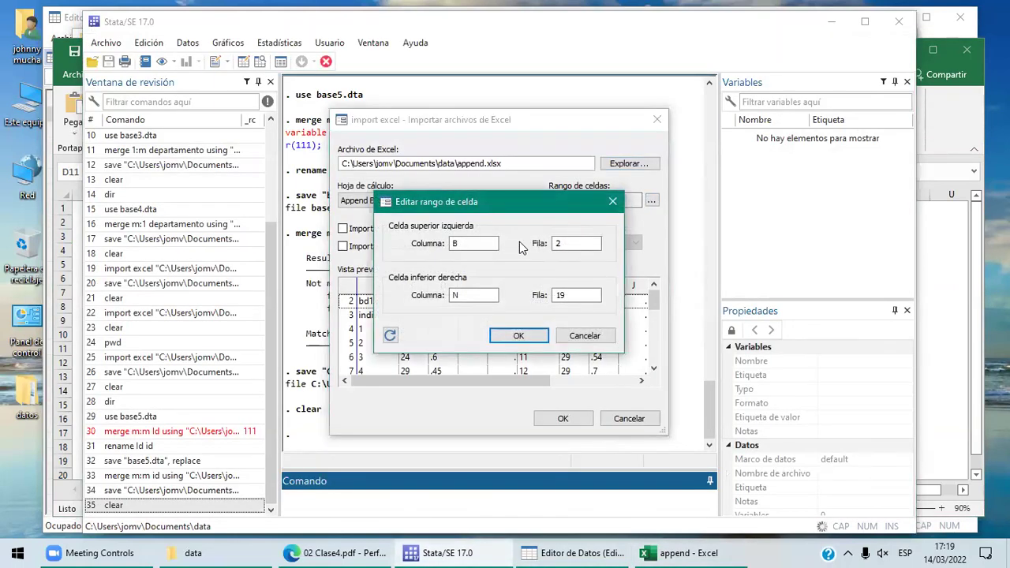
pyautogui.click(574, 244)
pyautogui.press('BackSpace')
pyautogui.write('3')
pyautogui.click(466, 296)
pyautogui.press('BackSpace')
pyautogui.write('d')
pyautogui.click(573, 296)
pyautogui.press('BackSpace')
pyautogui.write('1')
pyautogui.click(519, 336)
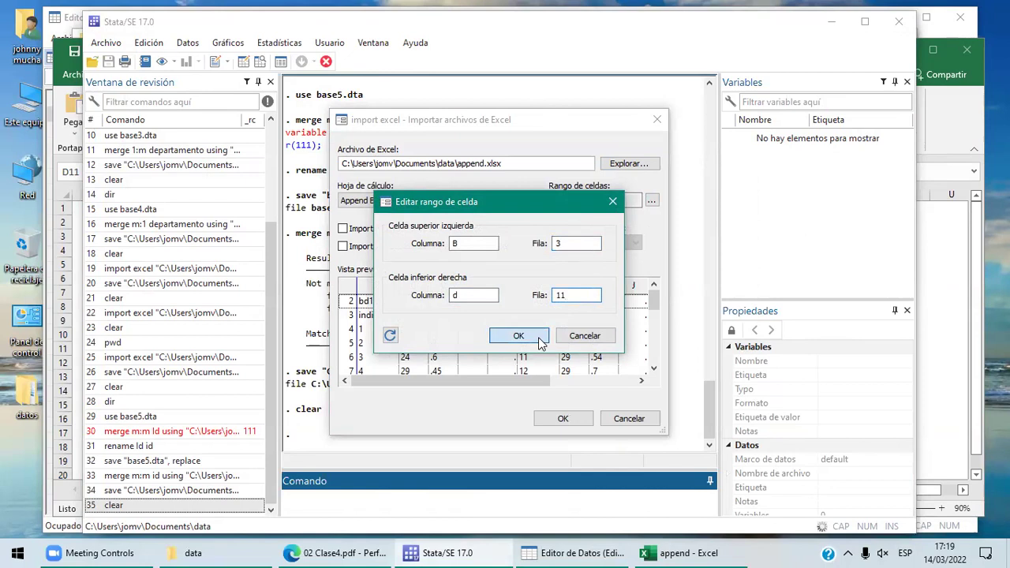
# Import the bd1 table with its first row as variable names and show it in the Data Editor
pyautogui.click(343, 229)
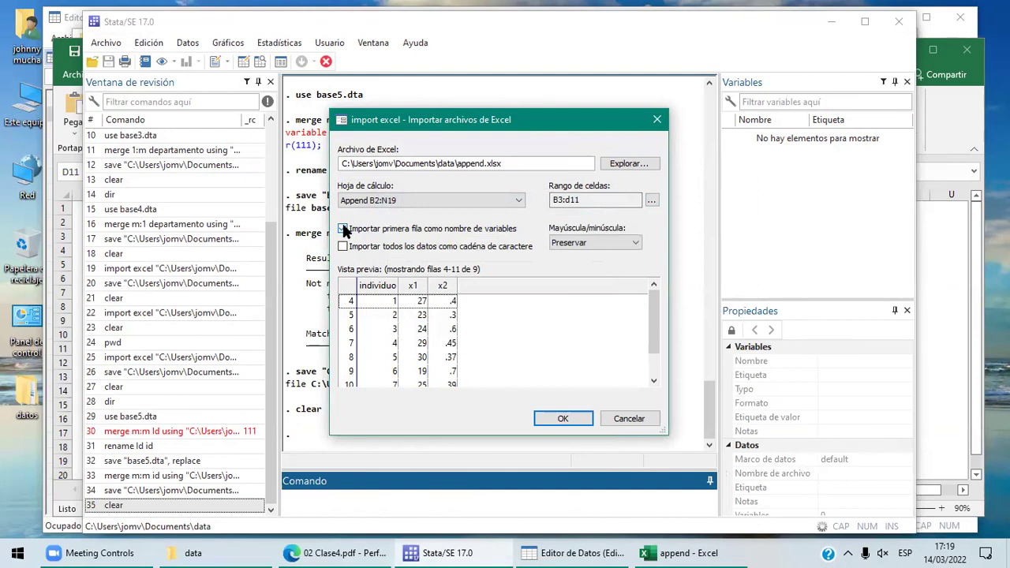
pyautogui.click(547, 420)
pyautogui.click(553, 553)
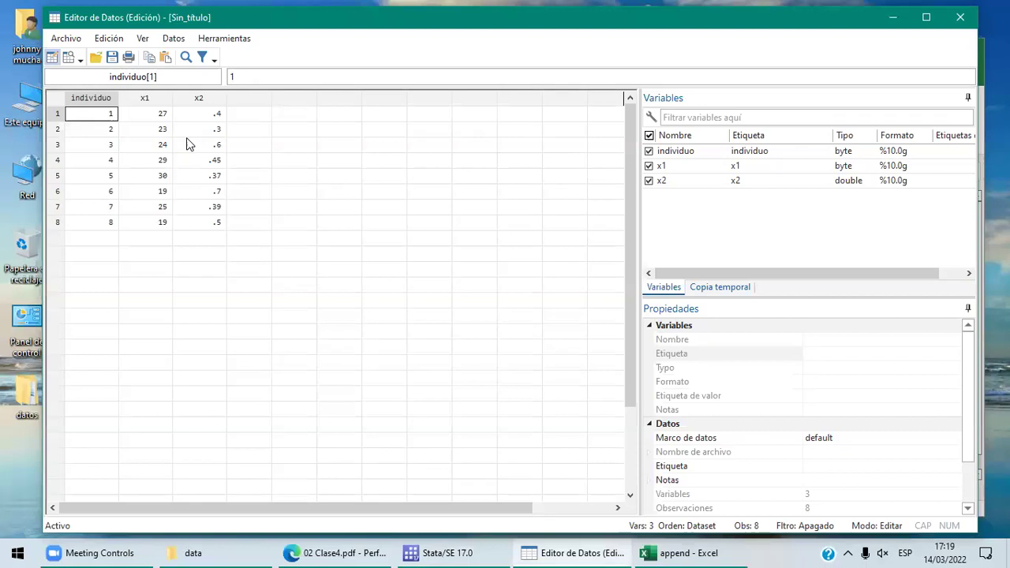
# Save the imported dataset as bd1 in the data folder
pyautogui.hotkey('alt', 'a')
pyautogui.press('Down')
pyautogui.press('Down')
pyautogui.press('Return')
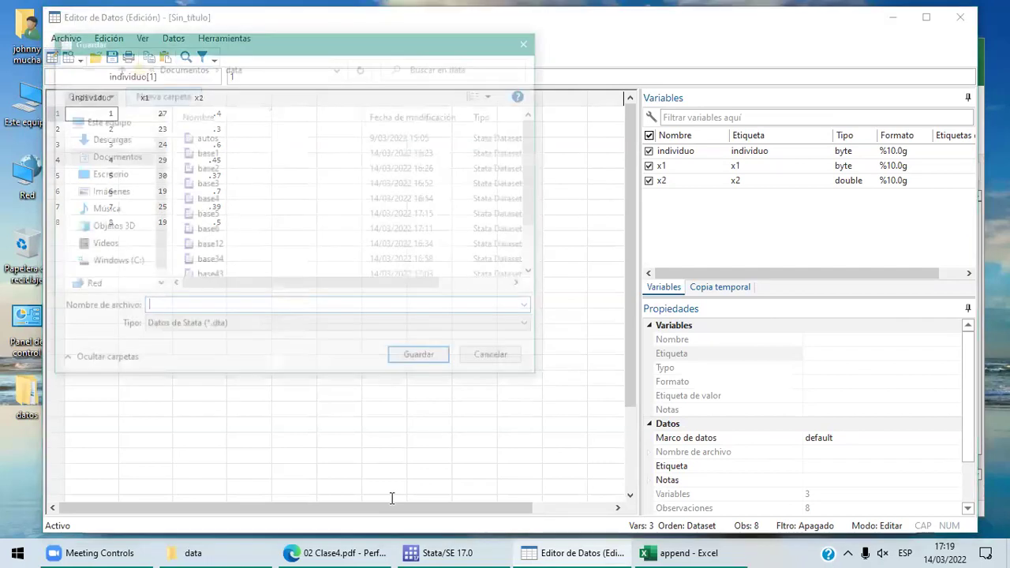
pyautogui.write('bd1')
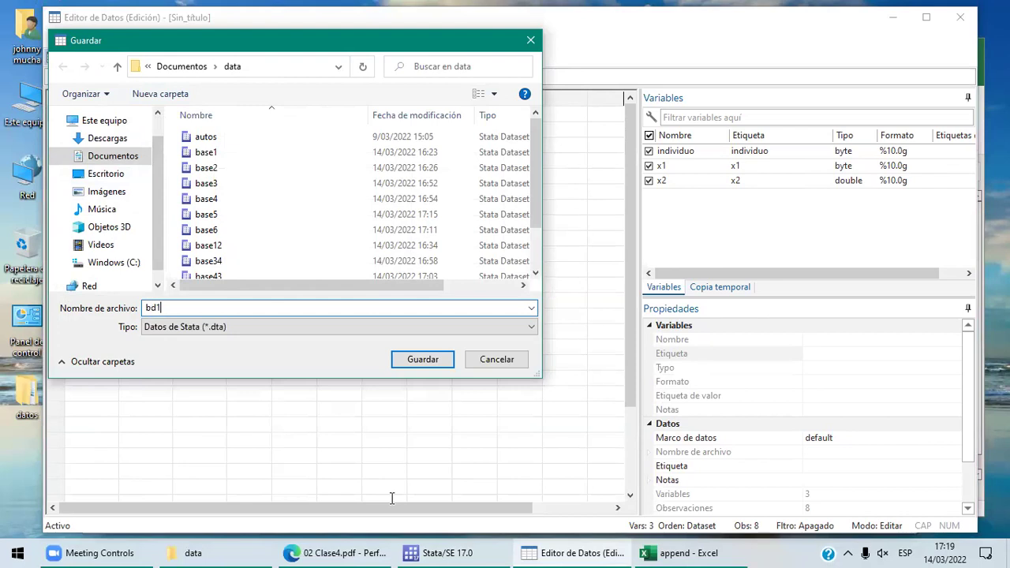
pyautogui.press('Return')
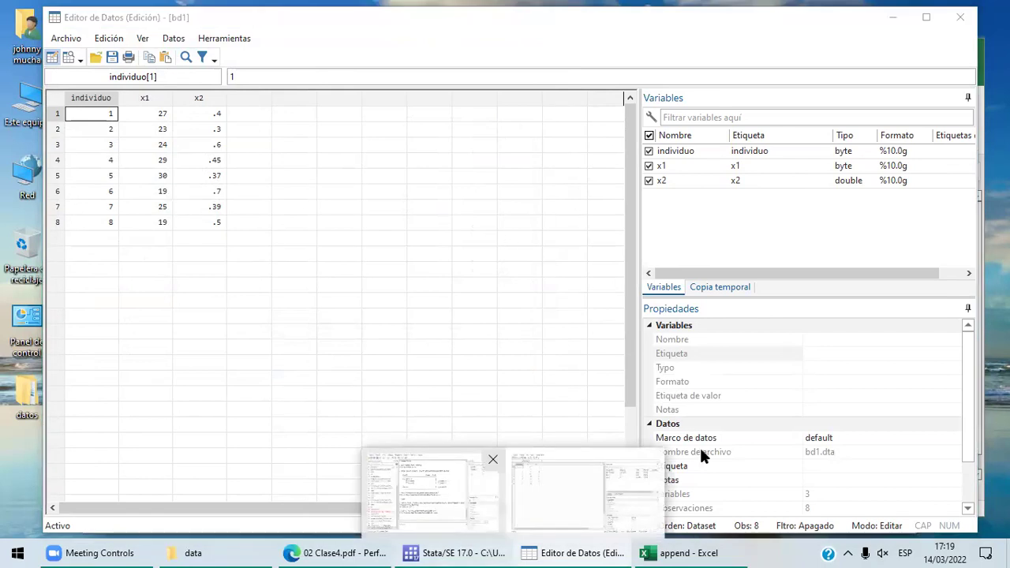
# Return to the main Stata window and clear the bd1 dataset from memory
pyautogui.hotkey('alt', 'Tab')
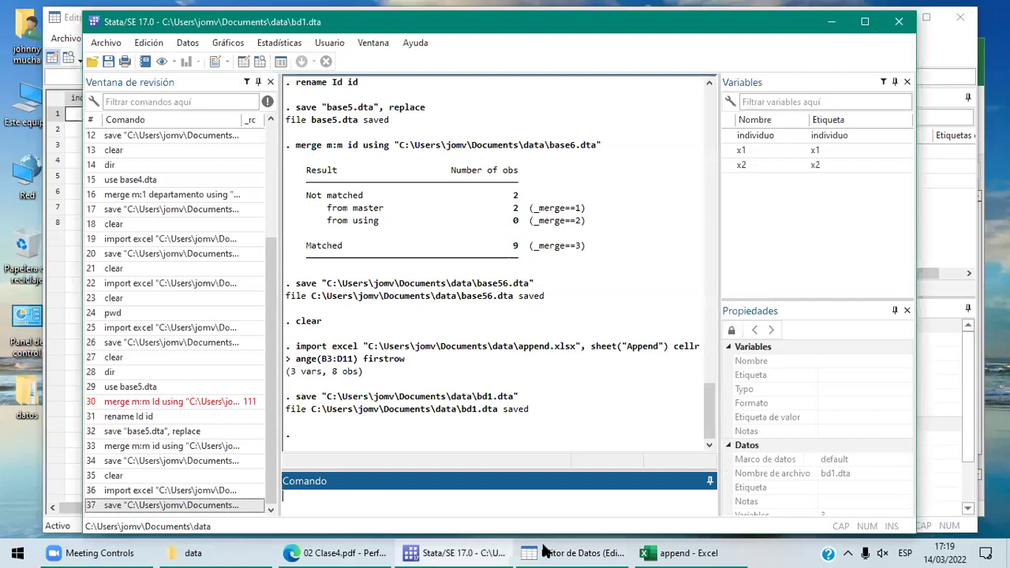
pyautogui.write('clear')
pyautogui.press('Return')
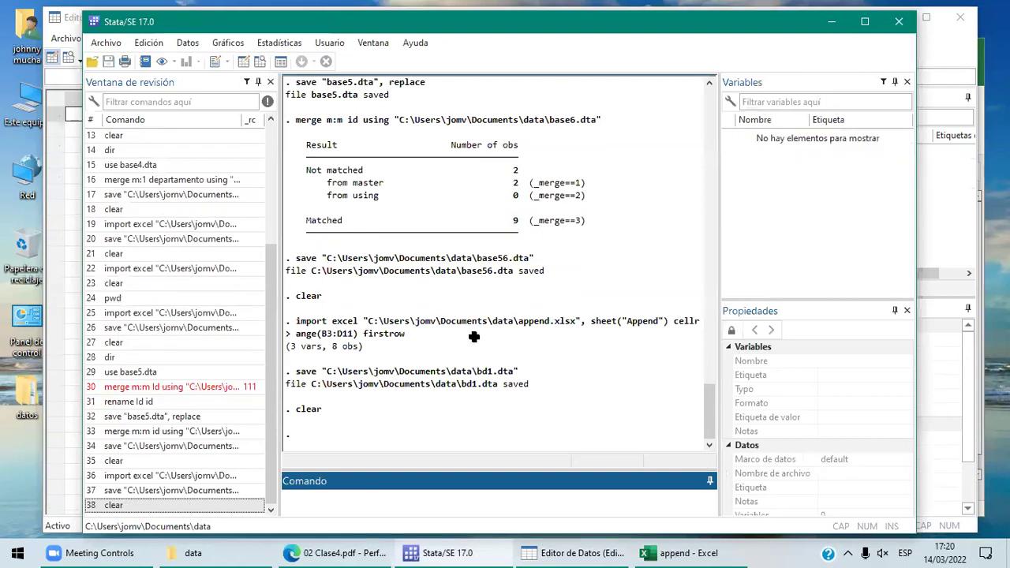
# Start another Excel import and choose append.xlsx from the data folder as its source
pyautogui.press('alt')
pyautogui.press('a')
pyautogui.press('i')
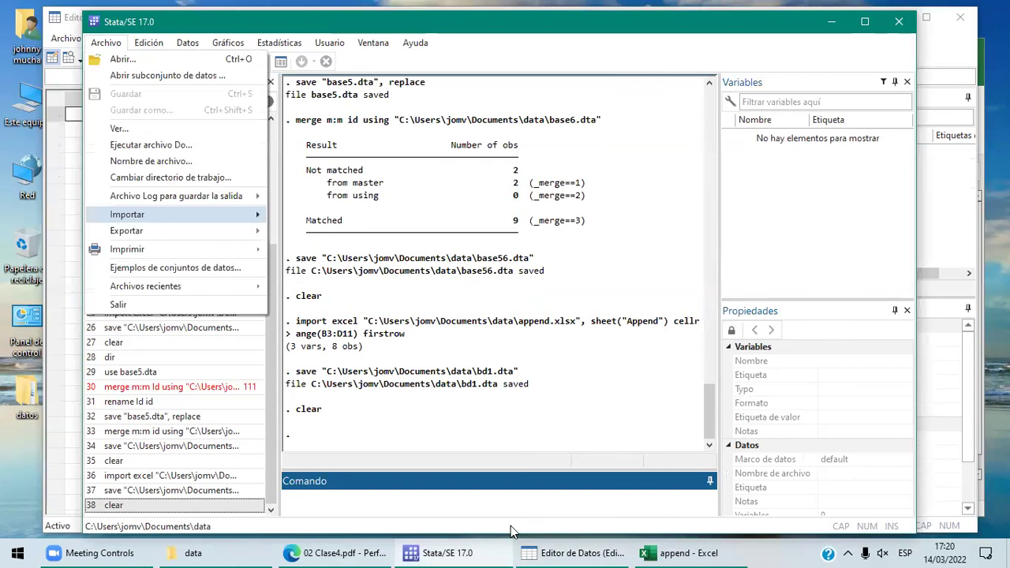
pyautogui.press('Right')
pyautogui.press('Return')
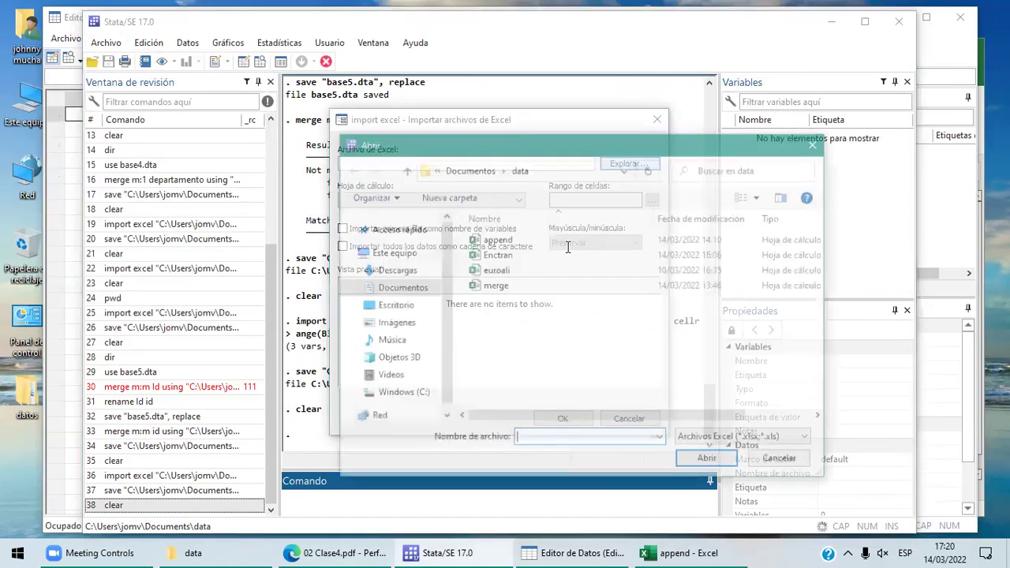
pyautogui.click(567, 247)
pyautogui.press('Return')
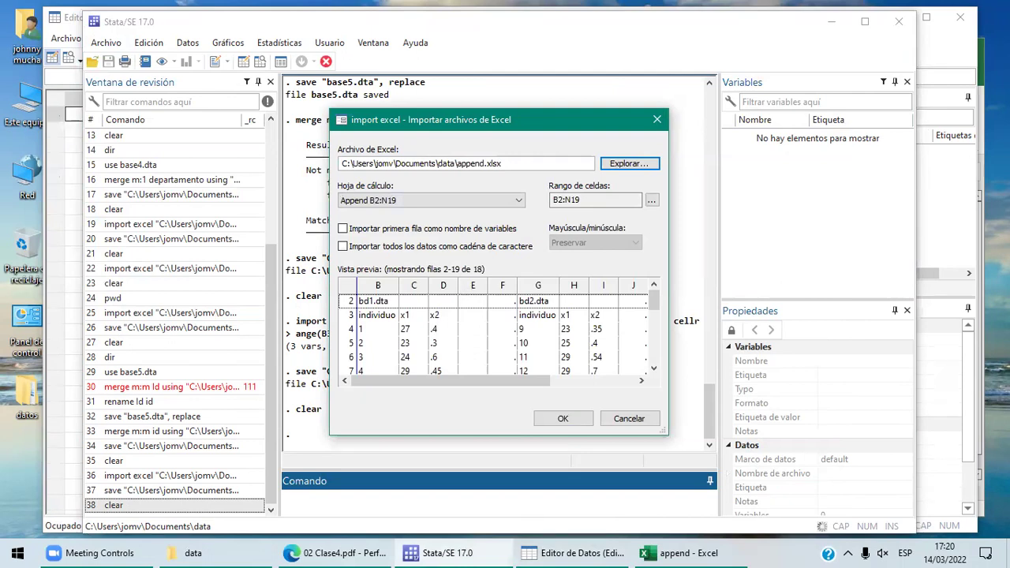
# Check where the bd2 table lies in the append workbook, then set Stata's import cell range to G3:I11
pyautogui.hotkey('alt', 'Tab')
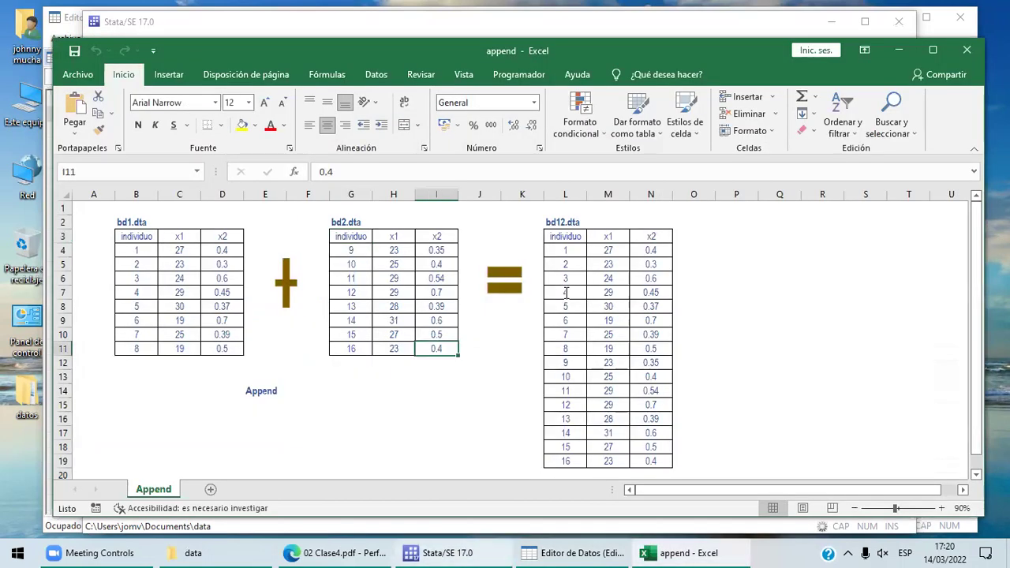
pyautogui.hotkey('alt', 'Tab')
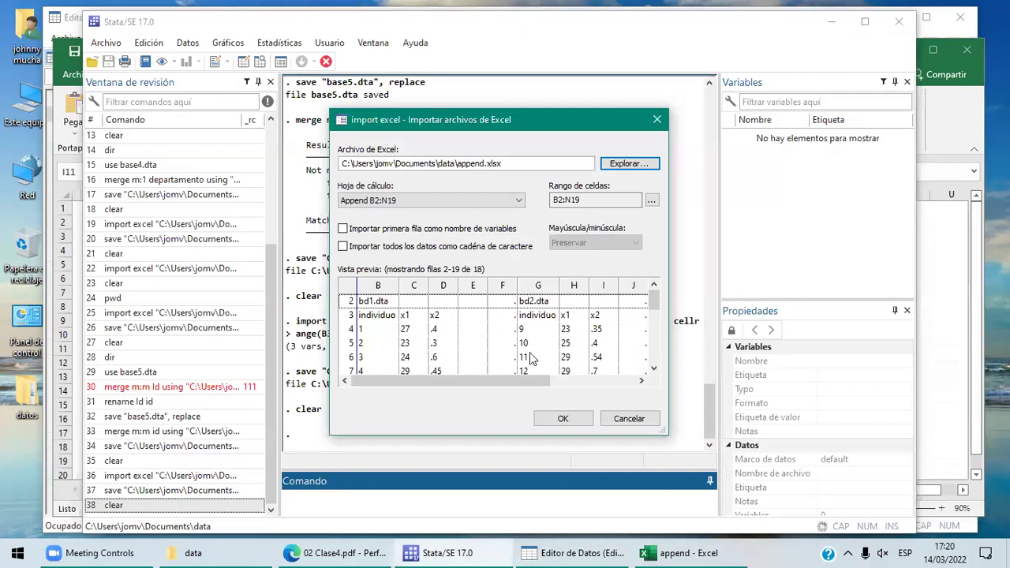
pyautogui.press('space')
pyautogui.write('g')
pyautogui.press('Tab')
pyautogui.press('BackSpace')
pyautogui.write('3')
pyautogui.press('Tab')
pyautogui.write('i')
pyautogui.press('Tab')
pyautogui.write('11')
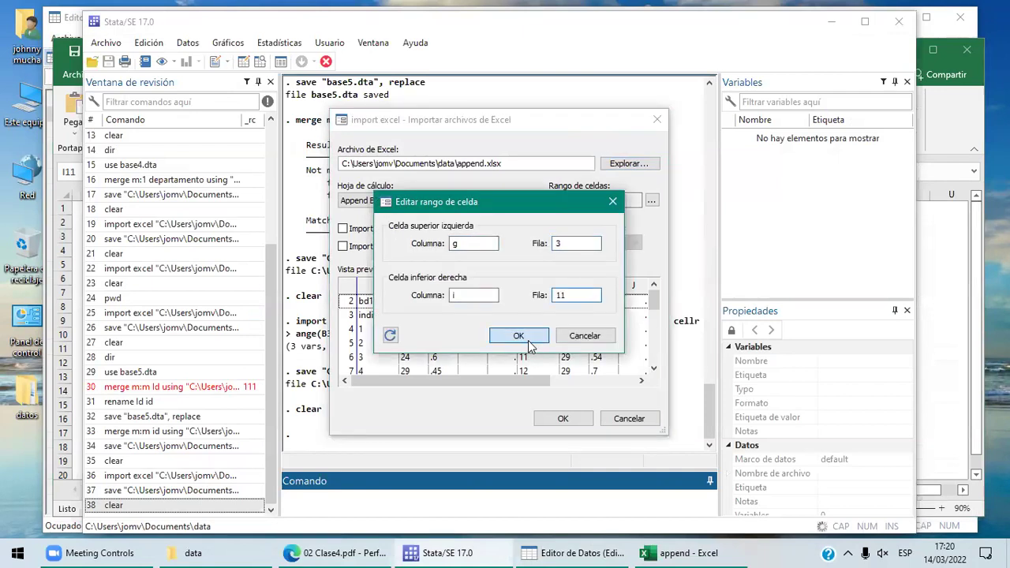
pyautogui.click(519, 335)
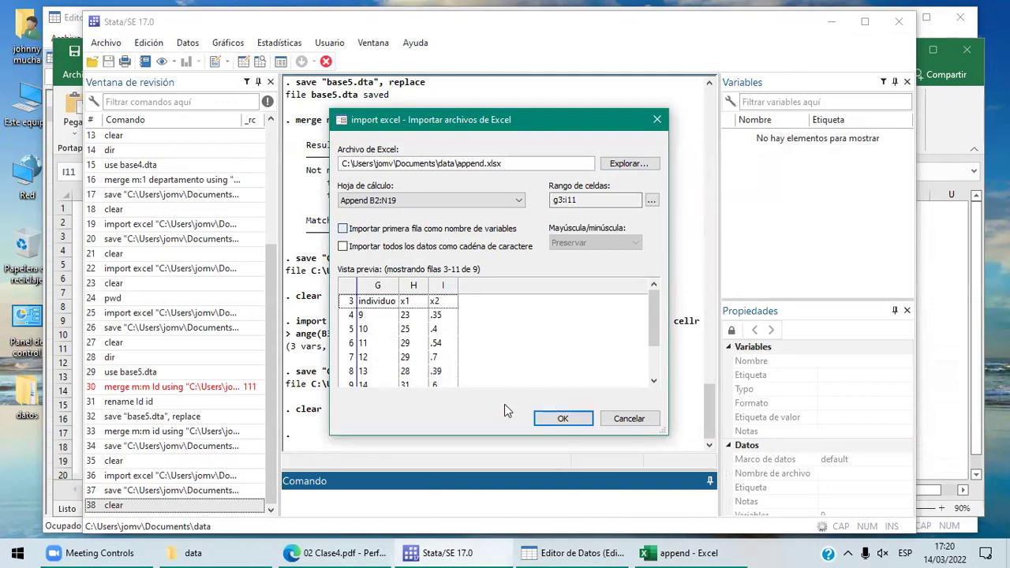
# Import the bd2 table with its first row as variable names and show it in the Data Editor
pyautogui.press('space')
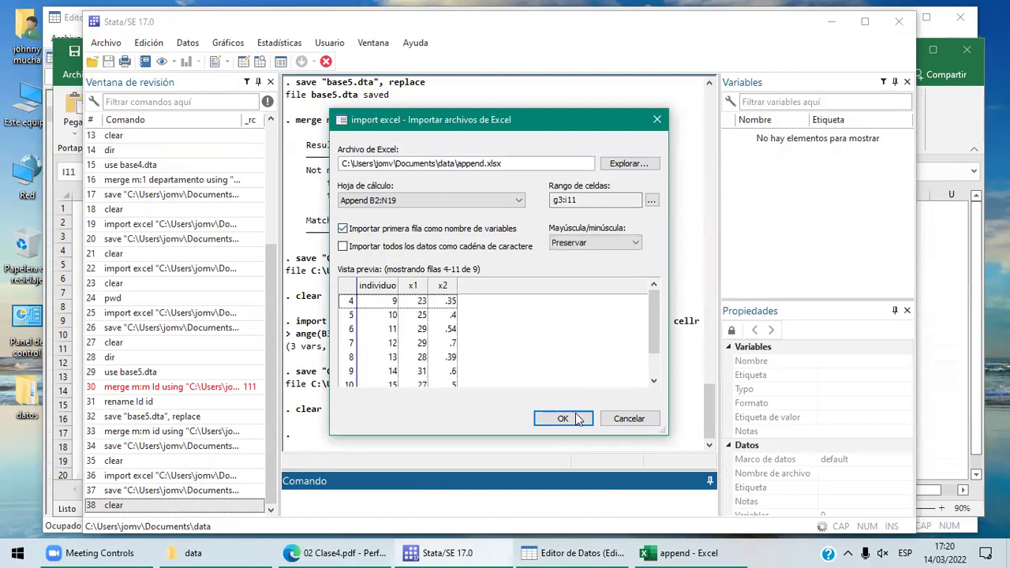
pyautogui.click(575, 419)
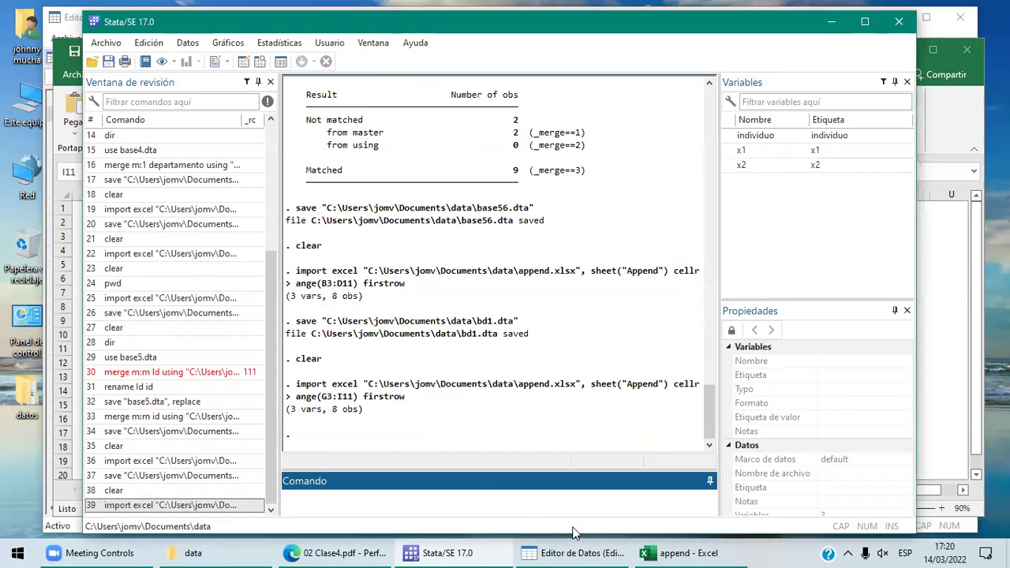
pyautogui.click(575, 552)
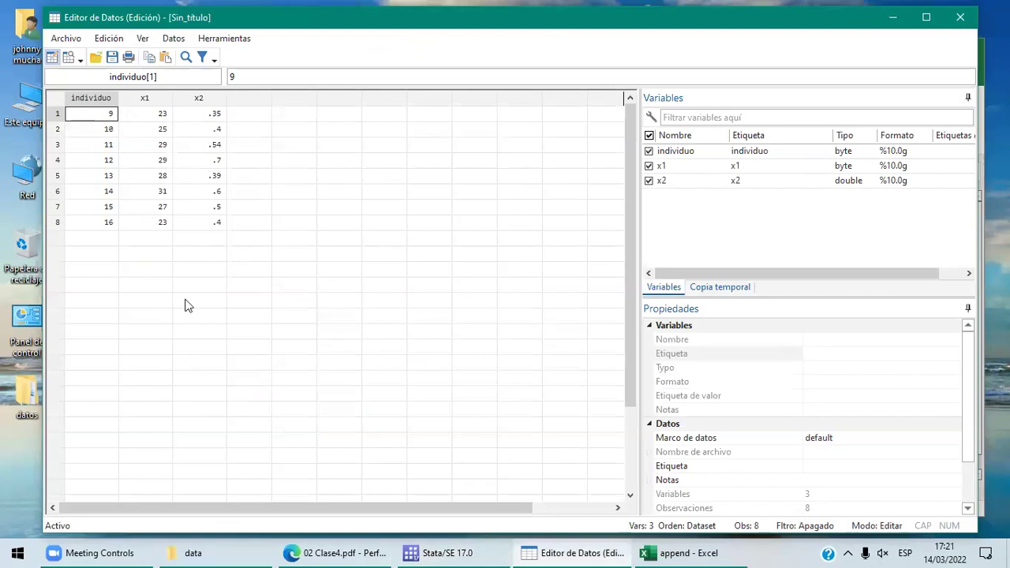
# Save the imported dataset as bd2 in the data folder
pyautogui.hotkey('ctrl', 's')
pyautogui.write('bd2')
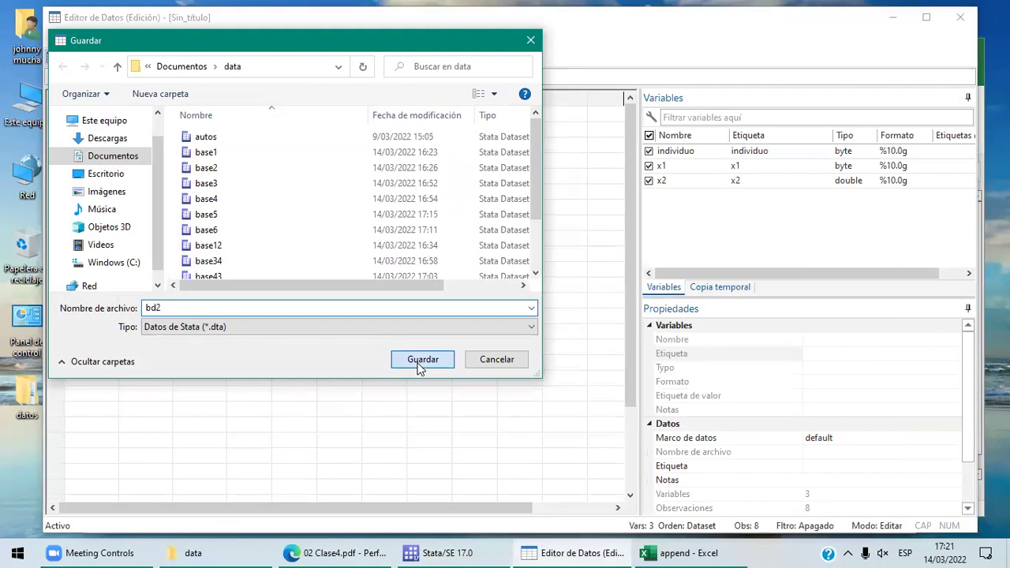
pyautogui.click(419, 364)
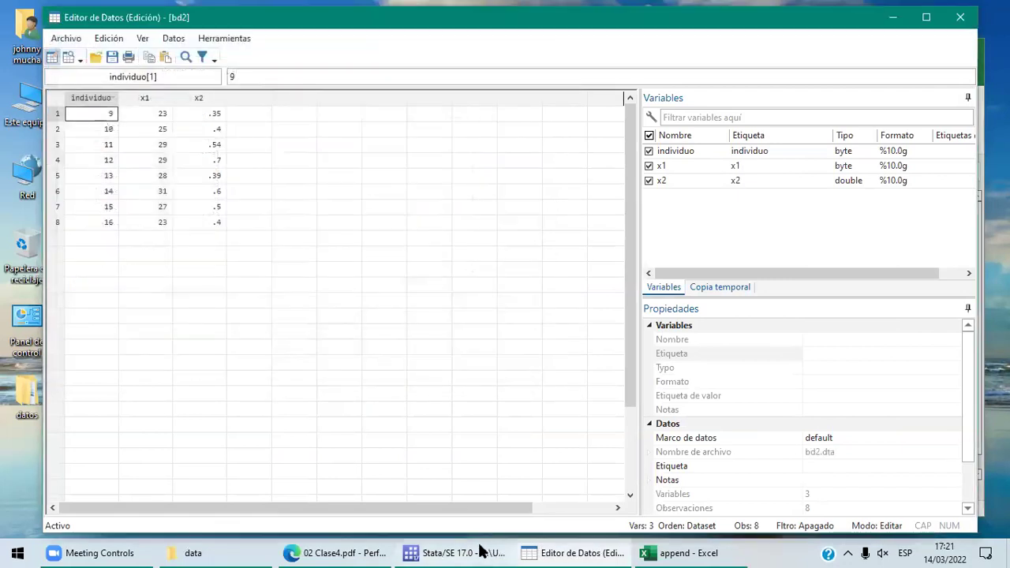
# Return to the main Stata window and clear the bd2 dataset from memory
pyautogui.click(481, 551)
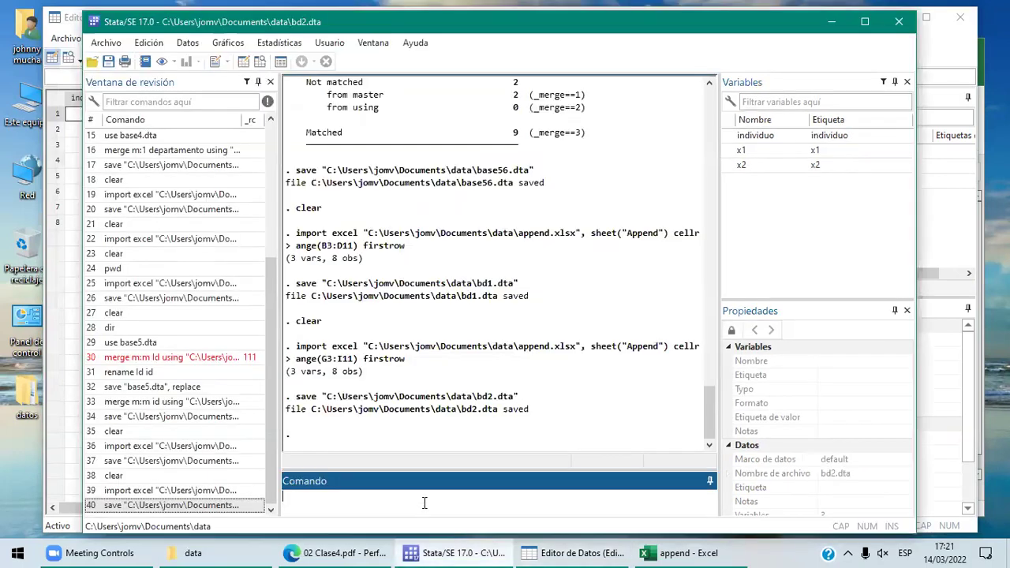
pyautogui.write('clear')
pyautogui.press('Return')
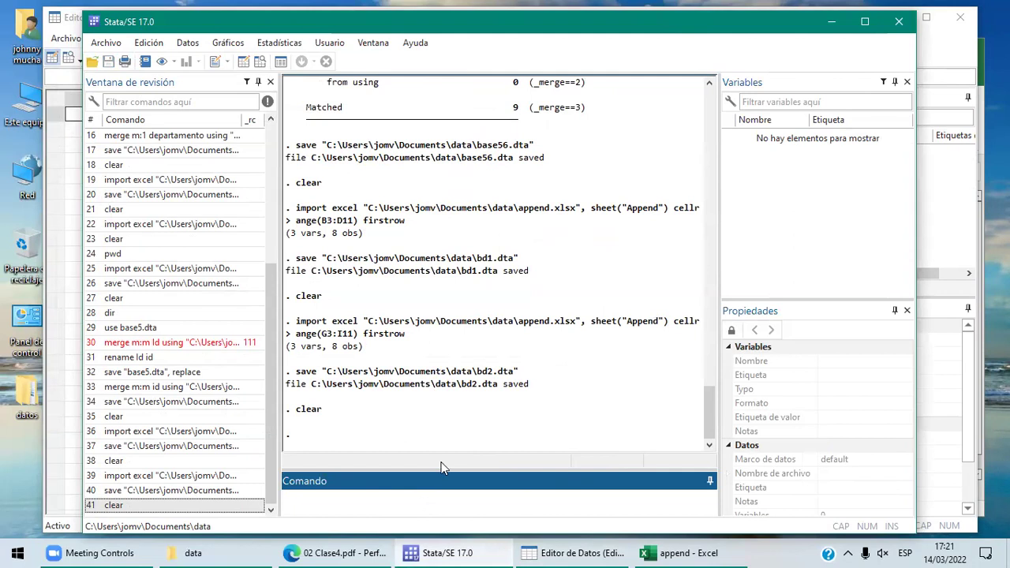
# Review how bd1 and bd2 stack into bd12 in the append workbook, then return to Stata
pyautogui.moveTo(674, 551)
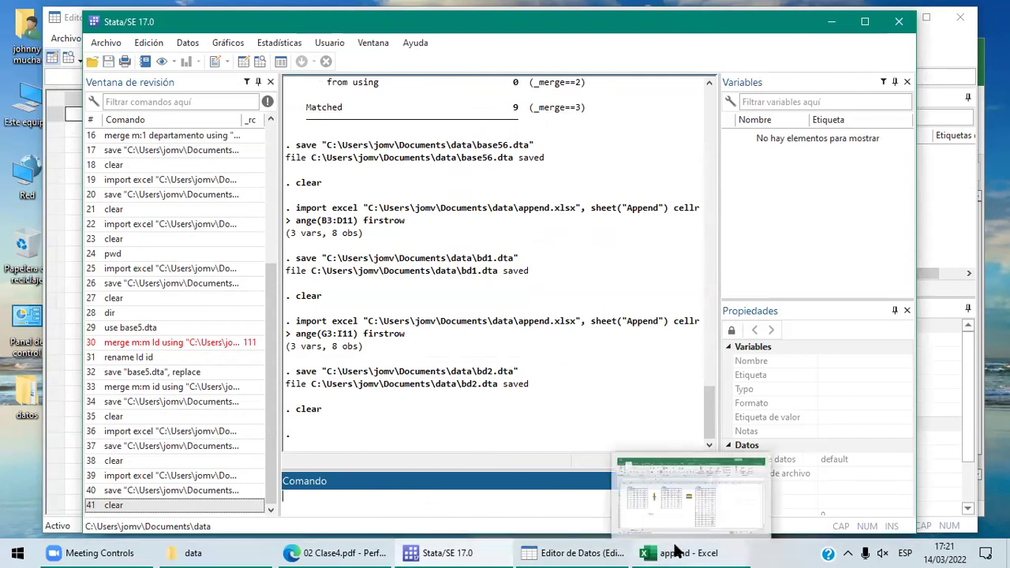
pyautogui.click(621, 518)
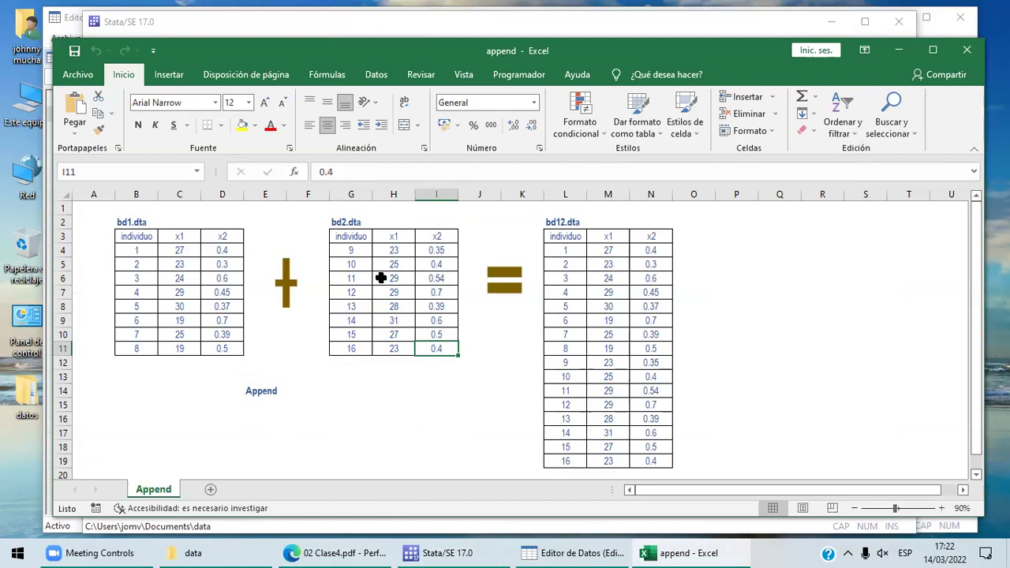
pyautogui.click(448, 552)
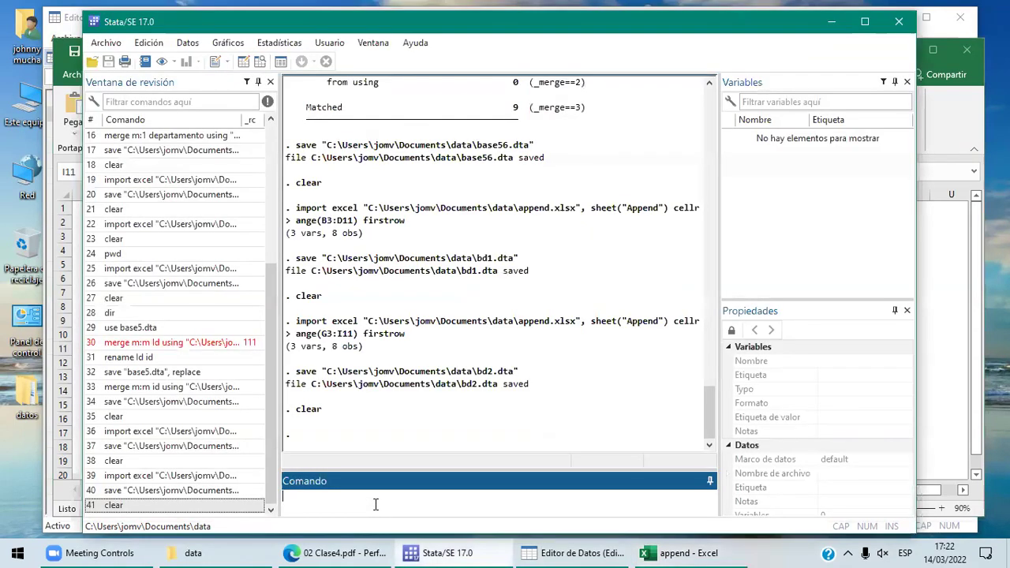
# List the working directory's files, load bd1.dta and review its observations in the Data Editor
pyautogui.write('dir')
pyautogui.press('Return')
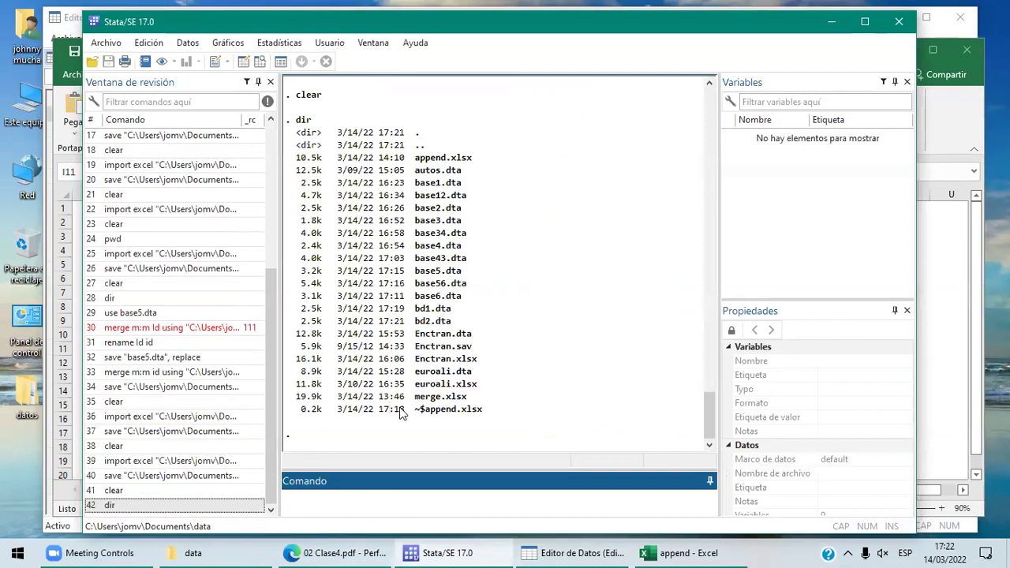
pyautogui.write('use bd1.dta')
pyautogui.press('Return')
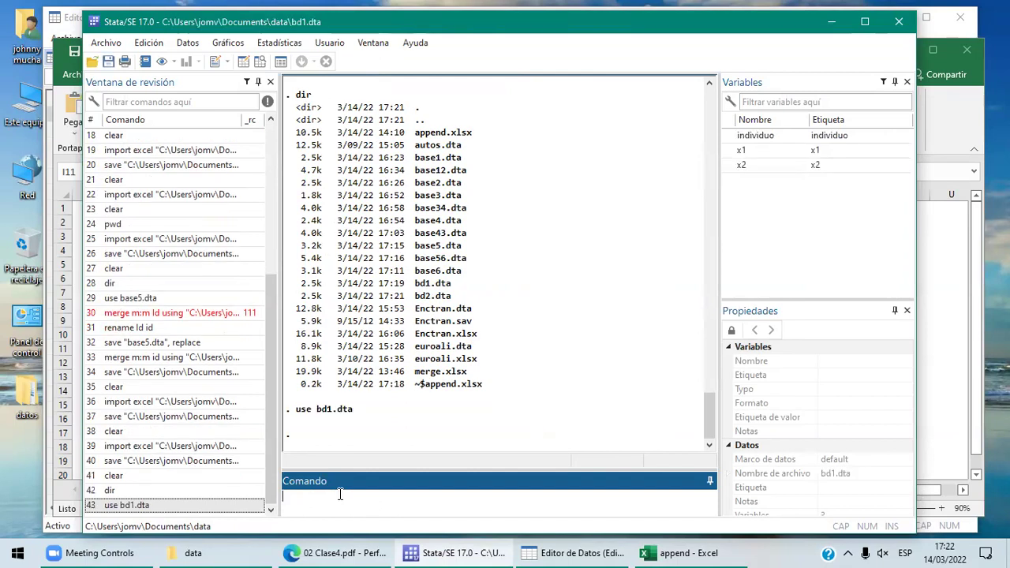
pyautogui.click(580, 551)
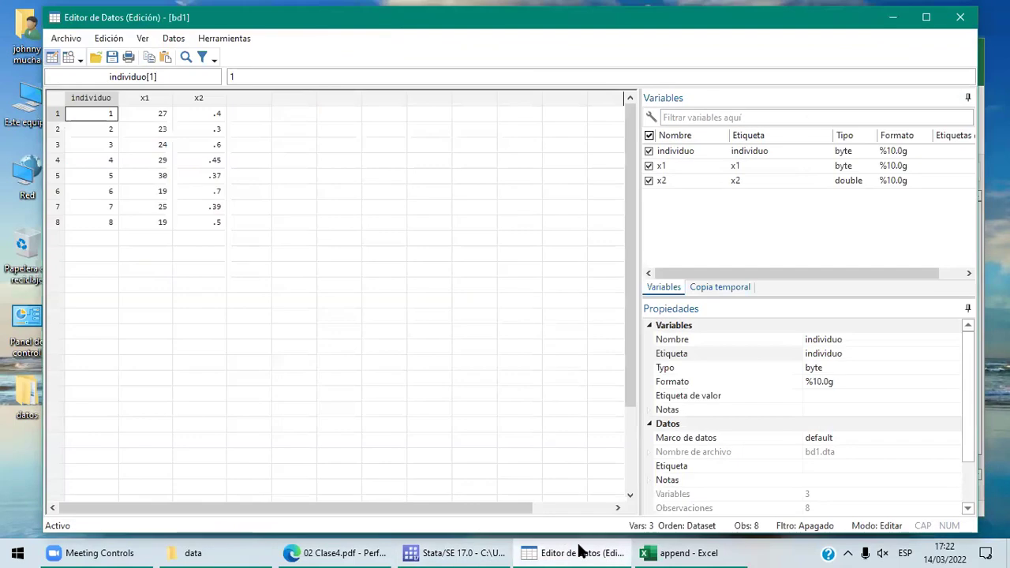
pyautogui.click(462, 550)
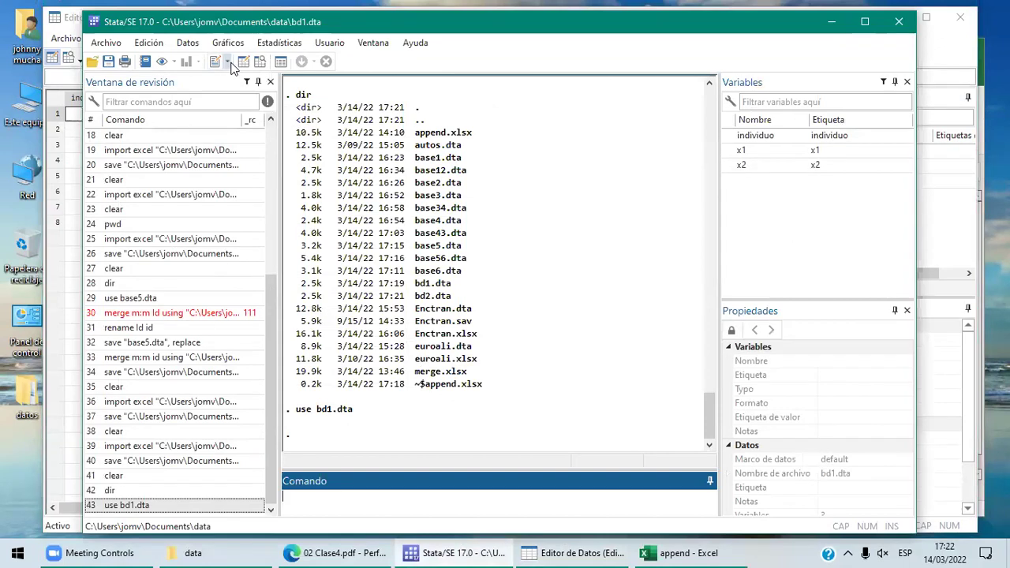
# Append bd2.dta from the data folder to the loaded bd1 dataset, keeping all variables
pyautogui.click(189, 44)
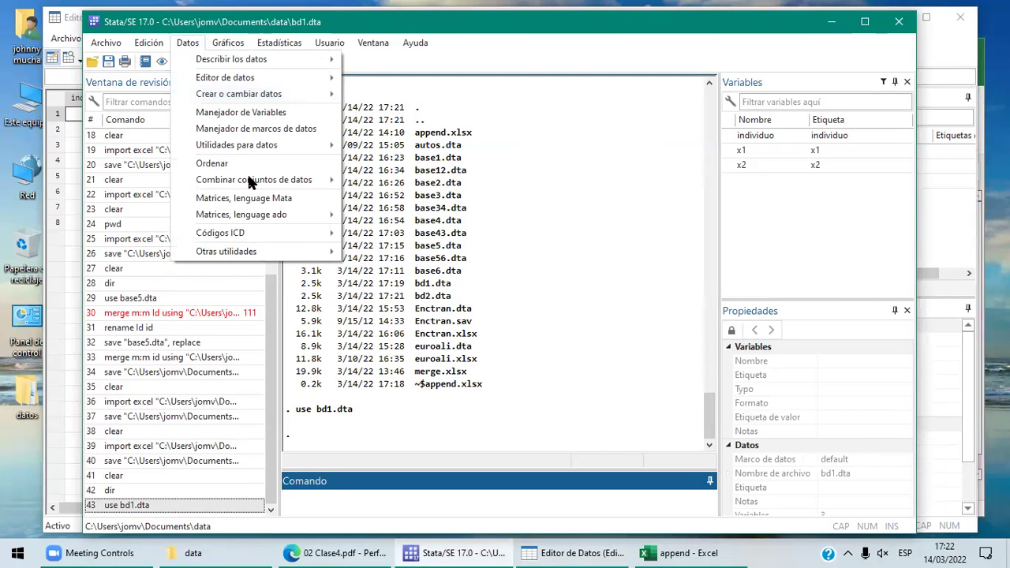
pyautogui.moveTo(332, 180)
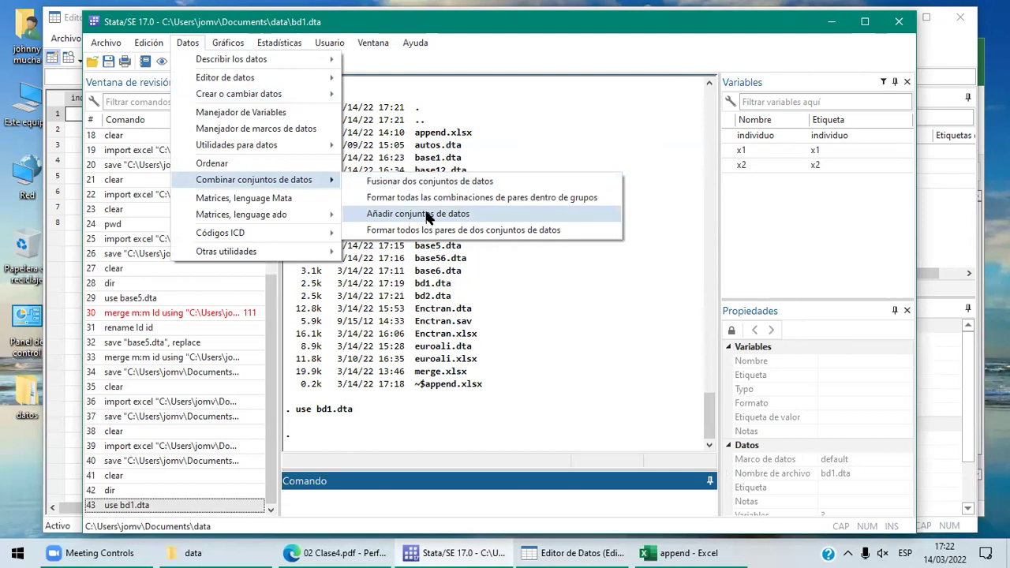
pyautogui.click(428, 215)
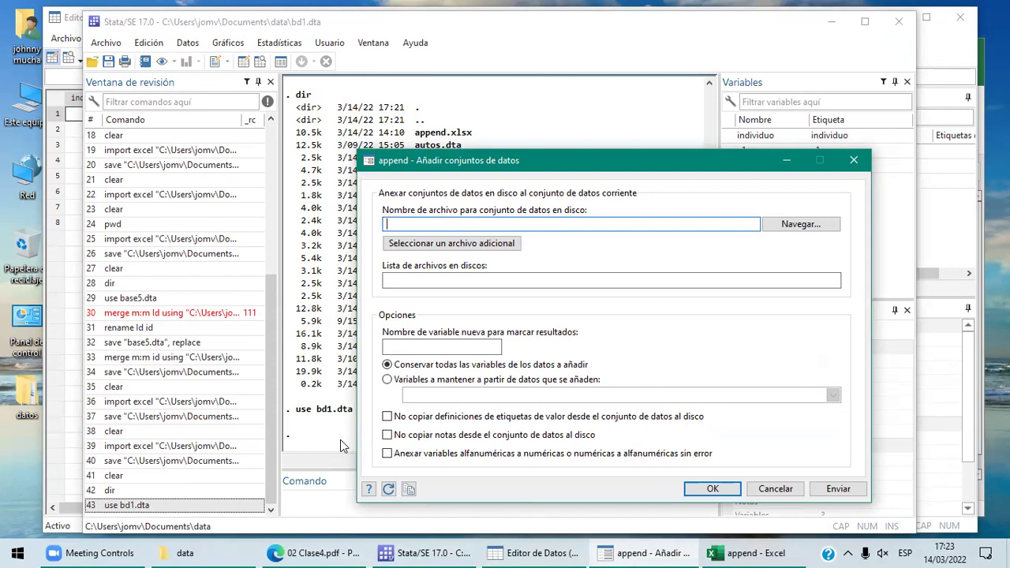
pyautogui.click(347, 407)
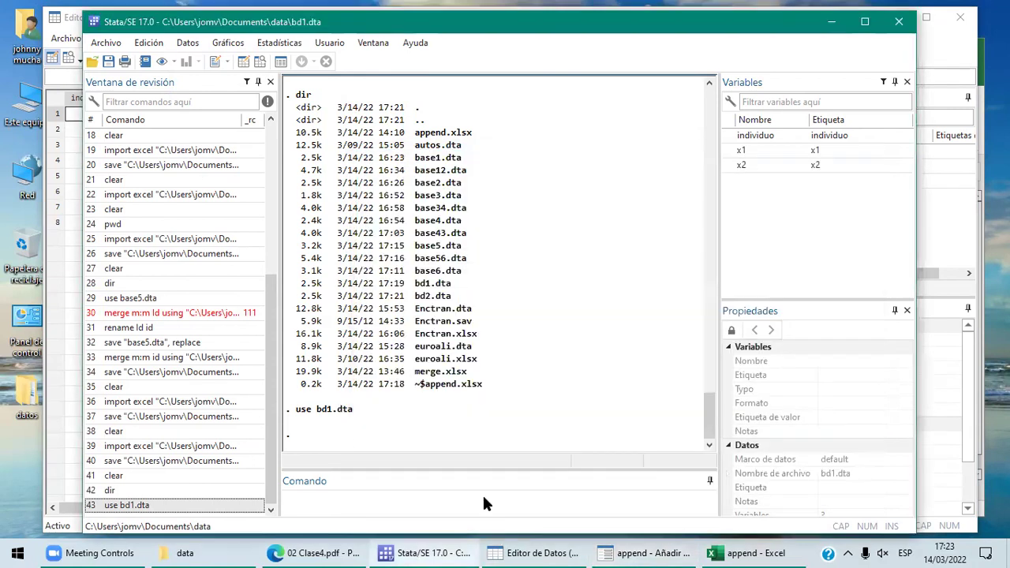
pyautogui.click(675, 546)
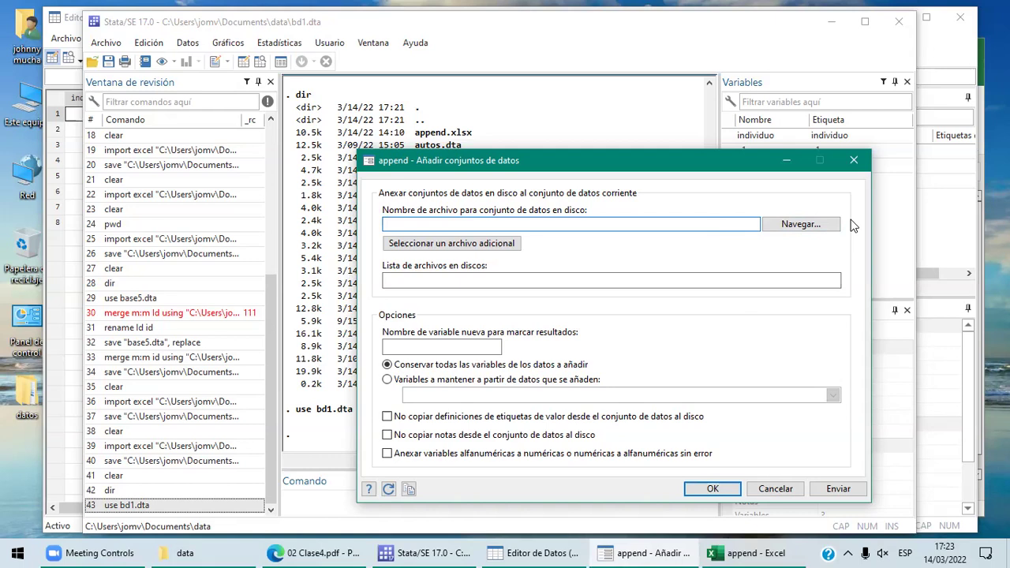
pyautogui.click(801, 224)
pyautogui.click(687, 415)
pyautogui.click(731, 490)
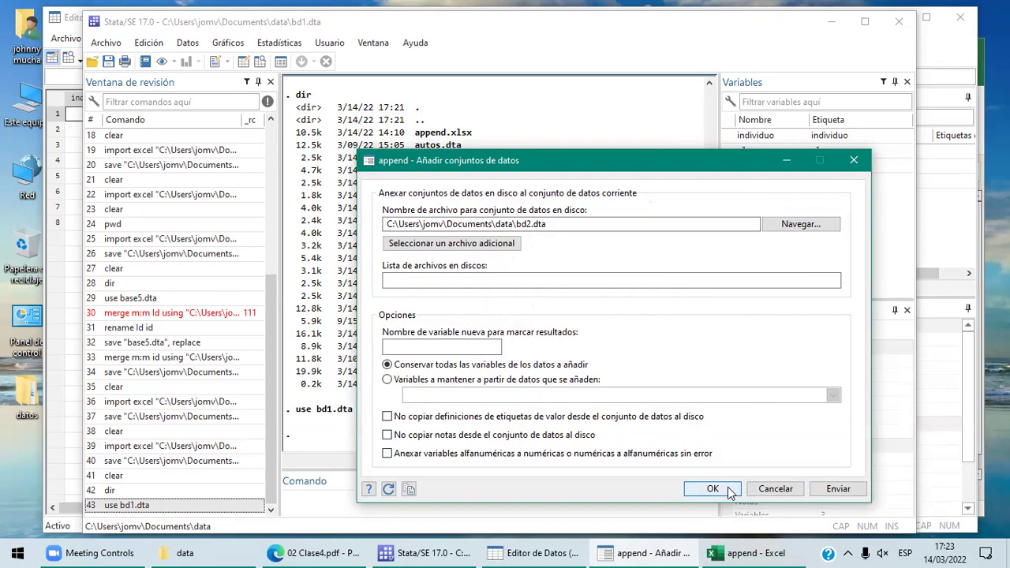
pyautogui.click(713, 489)
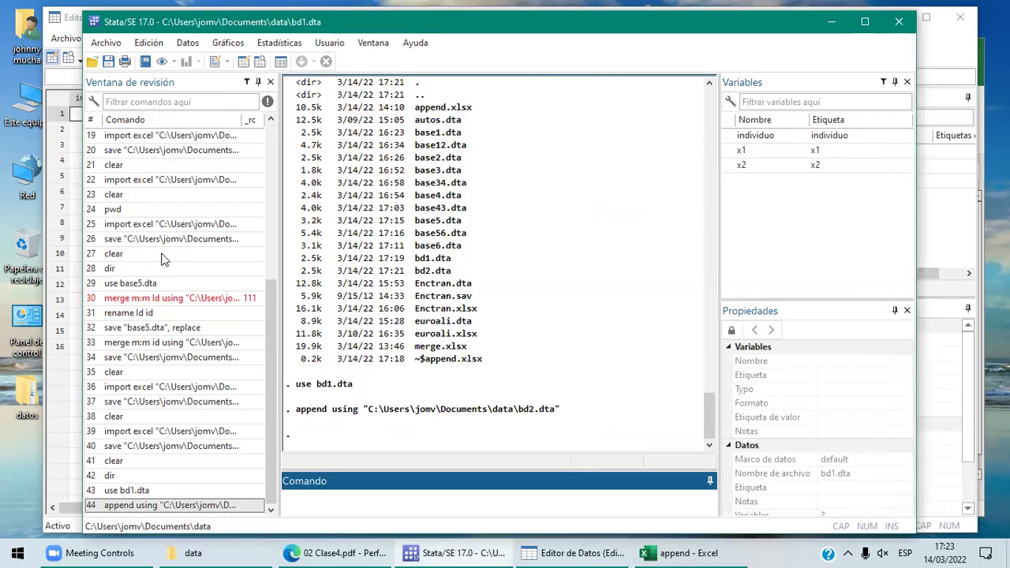
# Review the individuo values of the appended dataset from the first to the last observation in the Data Editor
pyautogui.hotkey('alt', 'Tab')
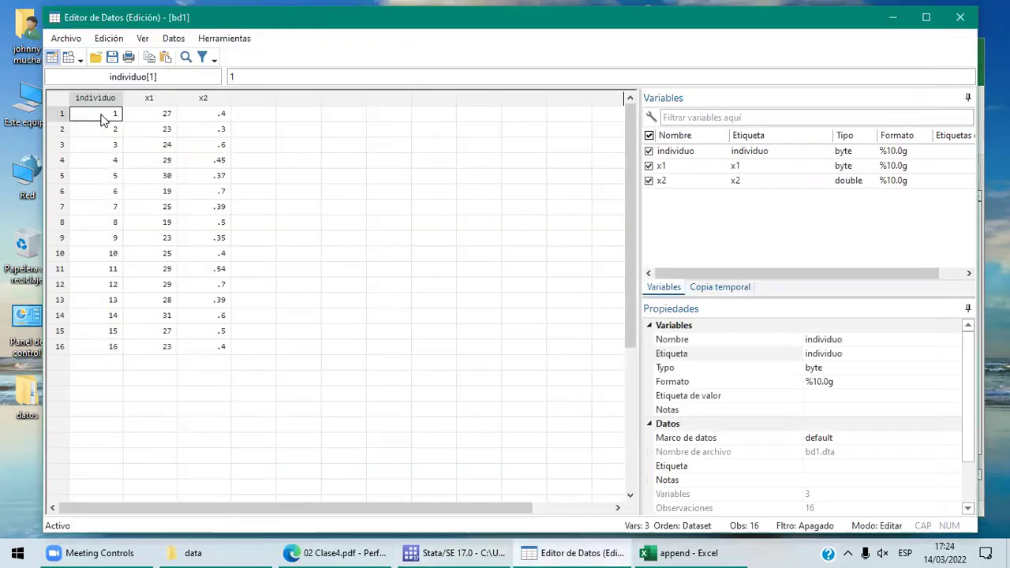
pyautogui.press('Down')
pyautogui.press('Down')
pyautogui.press('Down')
pyautogui.press('Down')
pyautogui.press('Down')
pyautogui.press('Down')
pyautogui.press('Down')
pyautogui.press('Down')
pyautogui.press('Down')
pyautogui.press('Down')
pyautogui.press('Down')
pyautogui.press('Down')
pyautogui.press('Down')
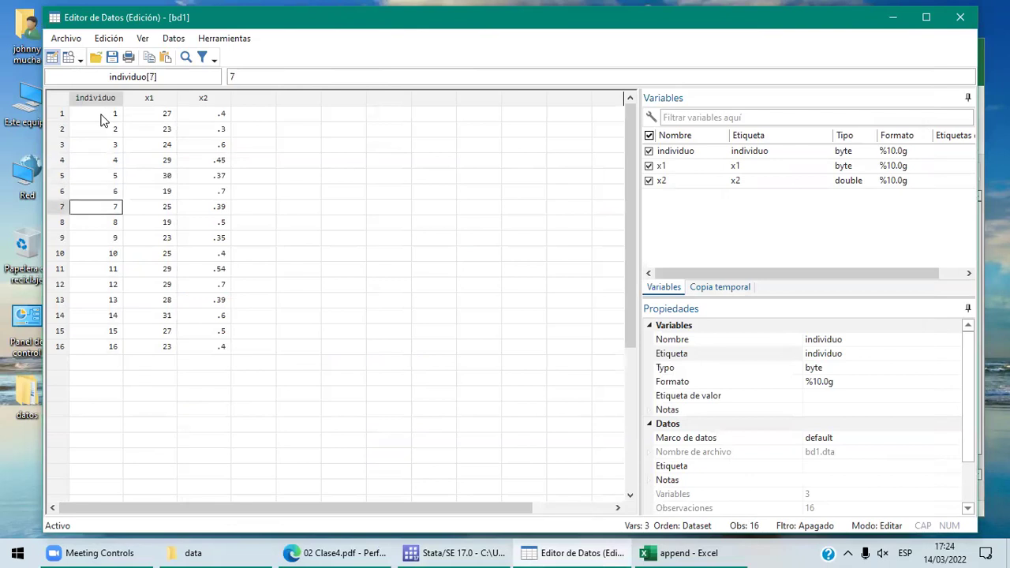
pyautogui.press('Down')
pyautogui.press('Down')
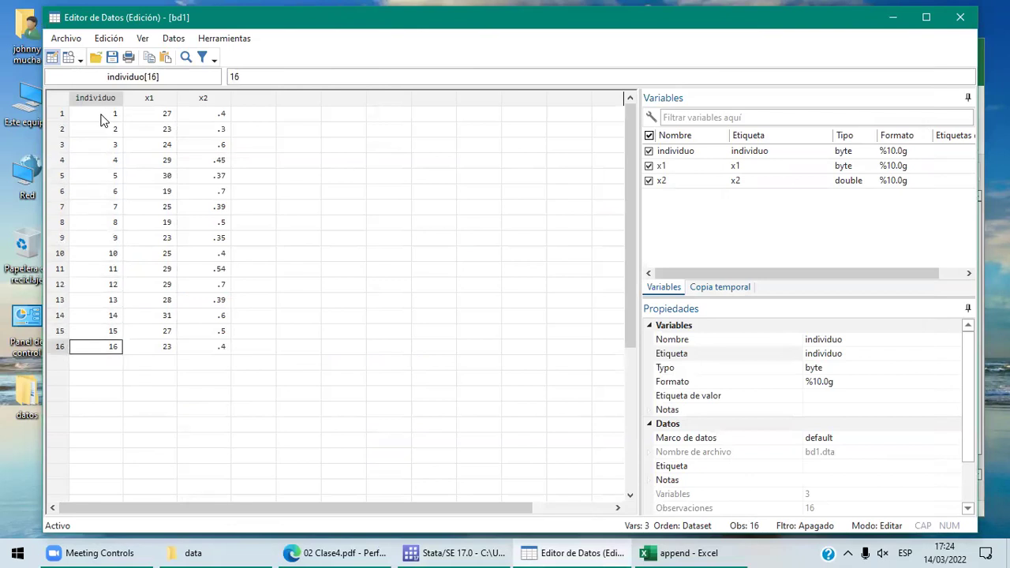
# Compare observations 9 and 10 of the appended dataset with the bd2 table in the append workbook, then return to the Data Editor
pyautogui.click(107, 239)
pyautogui.click(65, 239)
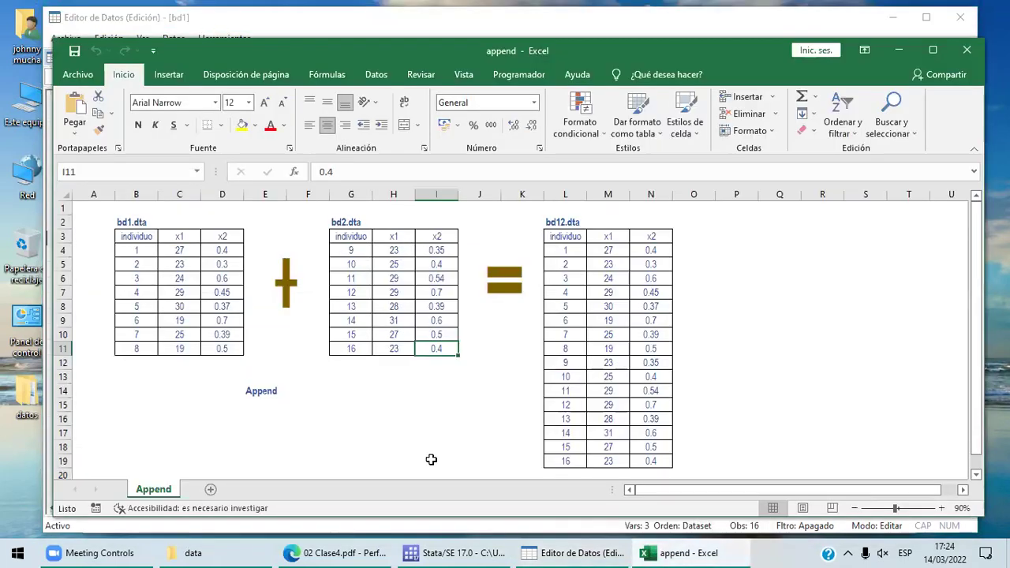
pyautogui.click(568, 552)
pyautogui.moveTo(103, 238); pyautogui.dragTo(225, 242)
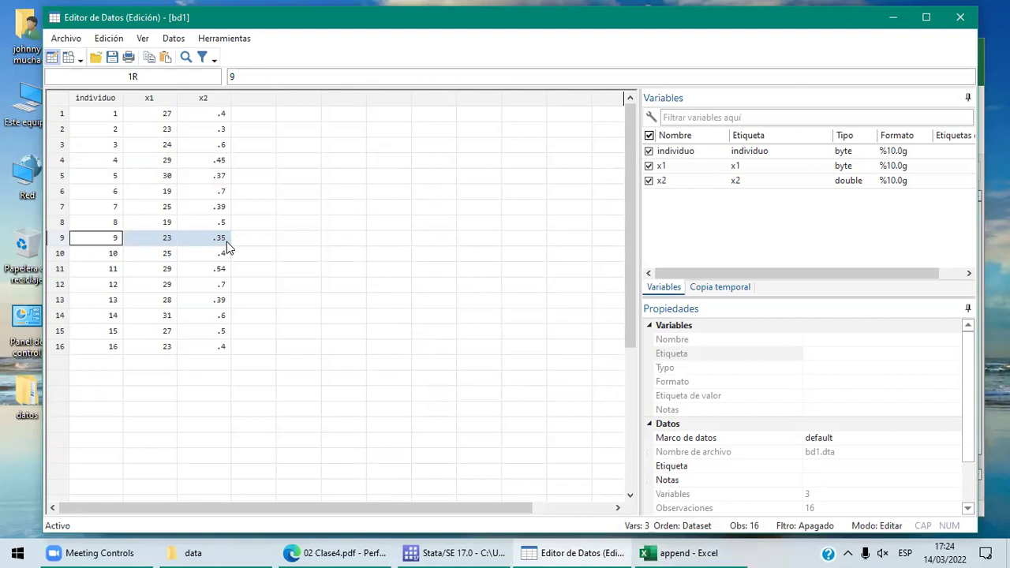
pyautogui.press('Down')
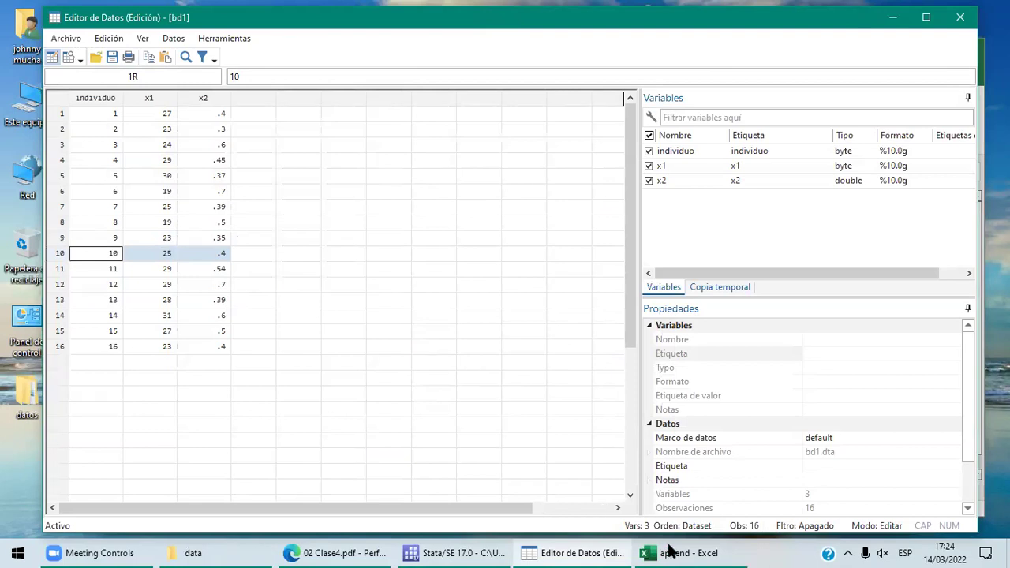
pyautogui.moveTo(670, 550)
pyautogui.click(650, 495)
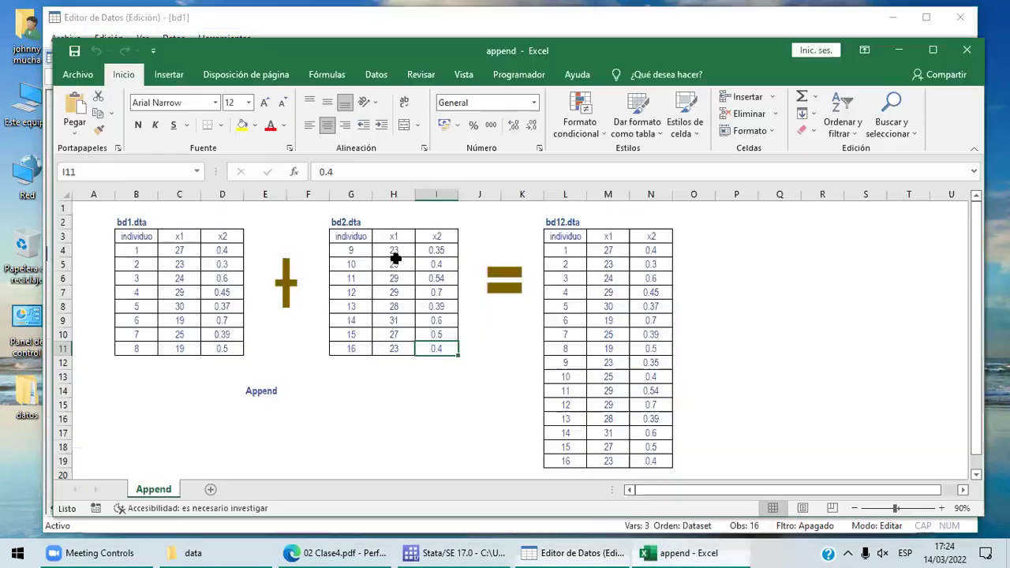
pyautogui.click(392, 262)
pyautogui.click(440, 266)
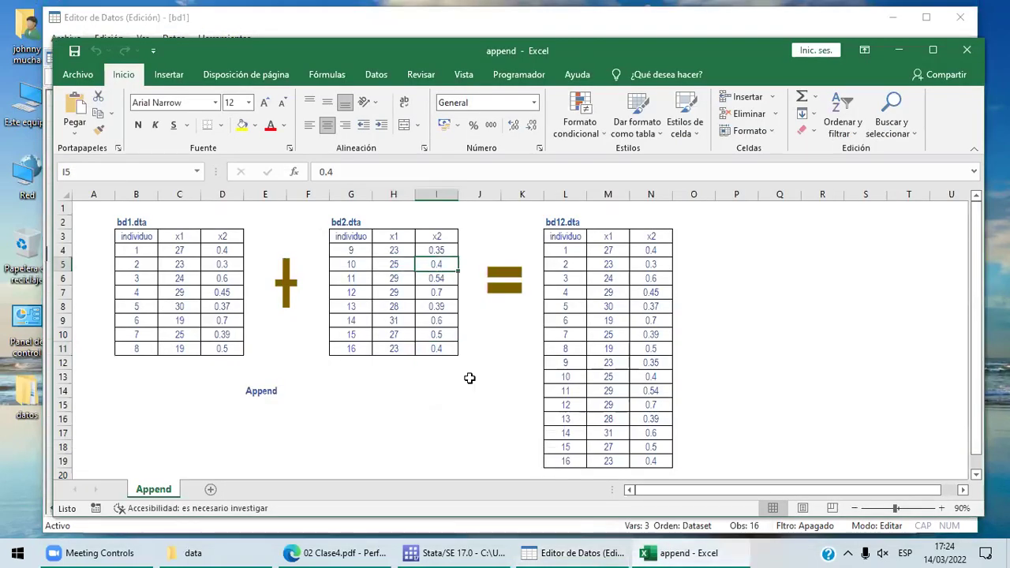
pyautogui.click(563, 550)
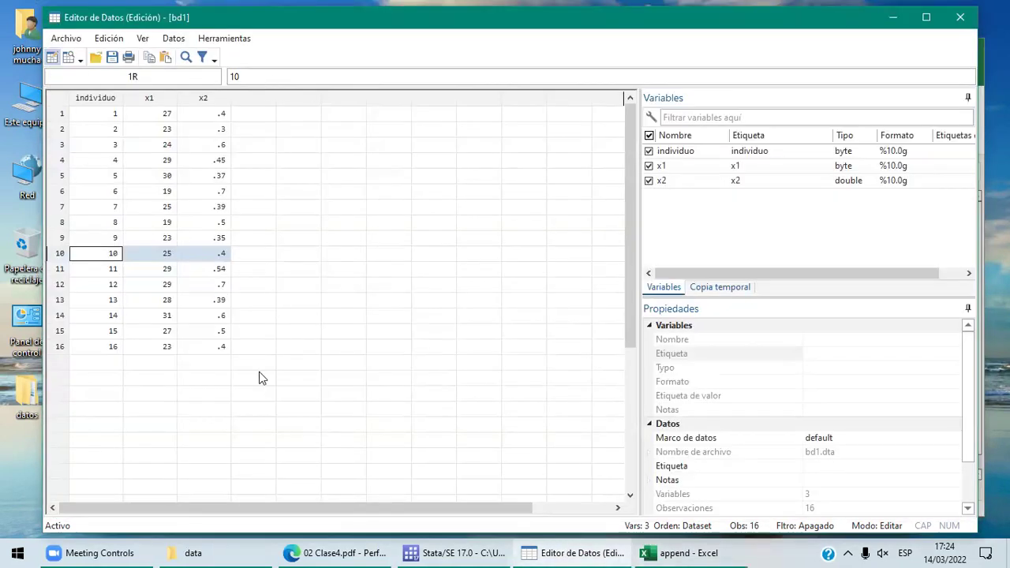
# Save the appended dataset under the new name bd12 in the data folder
pyautogui.click(78, 41)
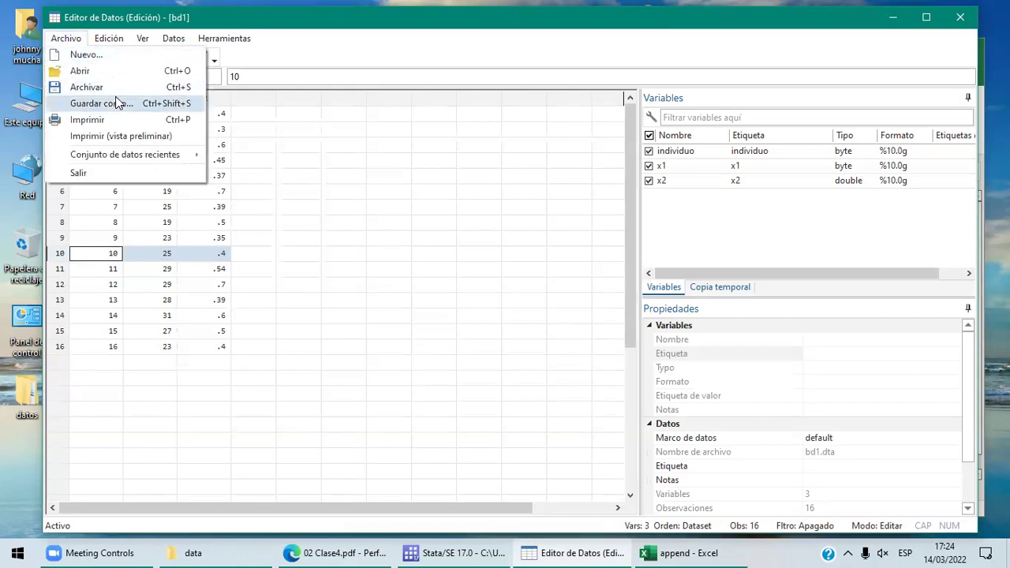
pyautogui.click(117, 102)
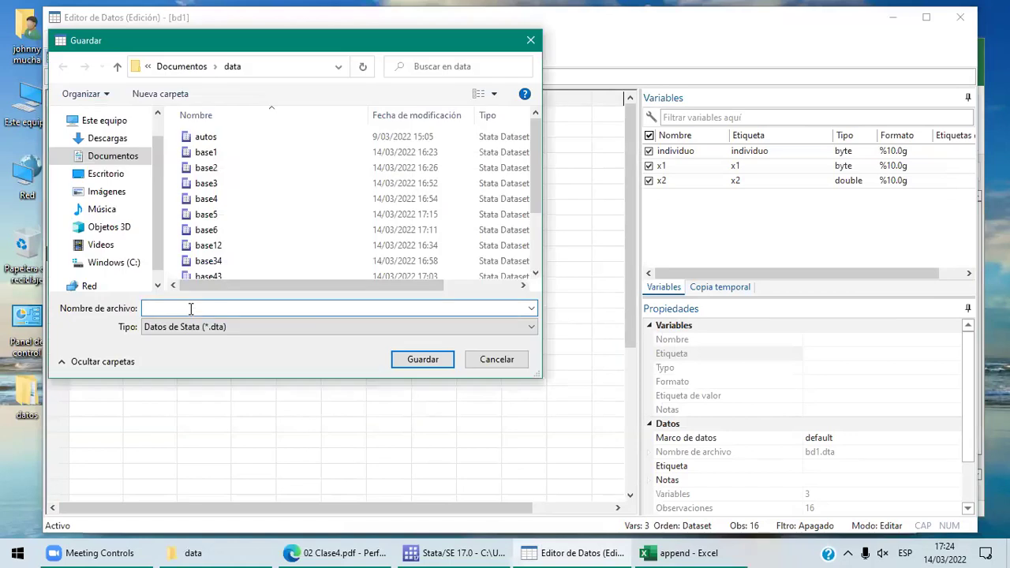
pyautogui.write('bd12')
pyautogui.click(427, 362)
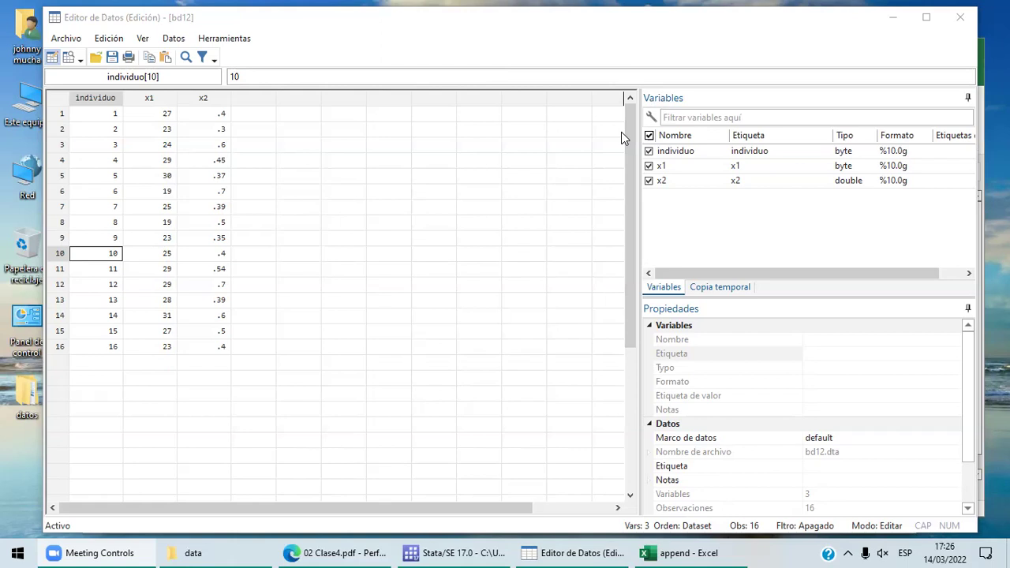
# Return to the main Stata window and clear the bd12 dataset from memory
pyautogui.hotkey('alt', 'Tab')
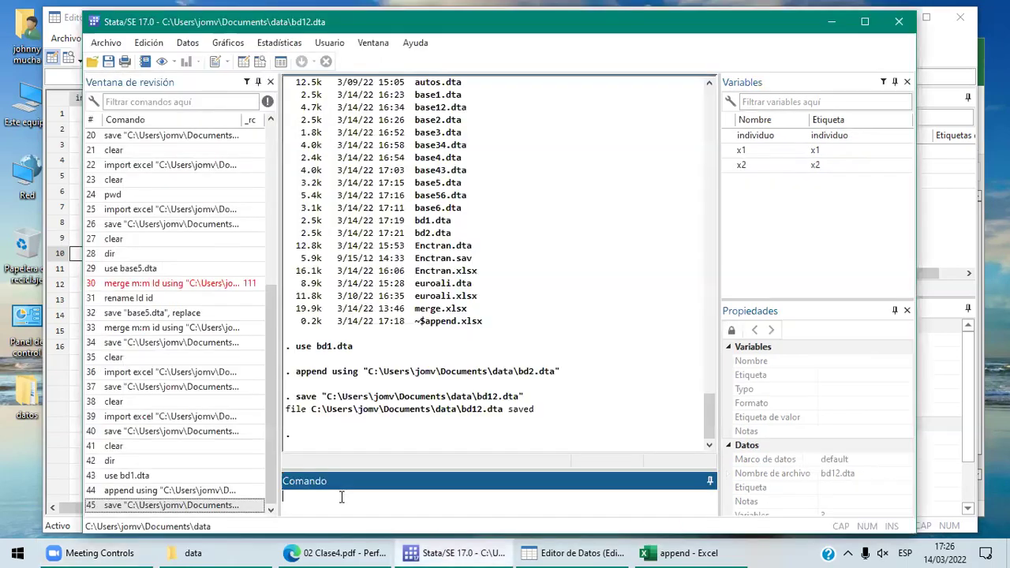
pyautogui.write('clear')
pyautogui.press('Return')
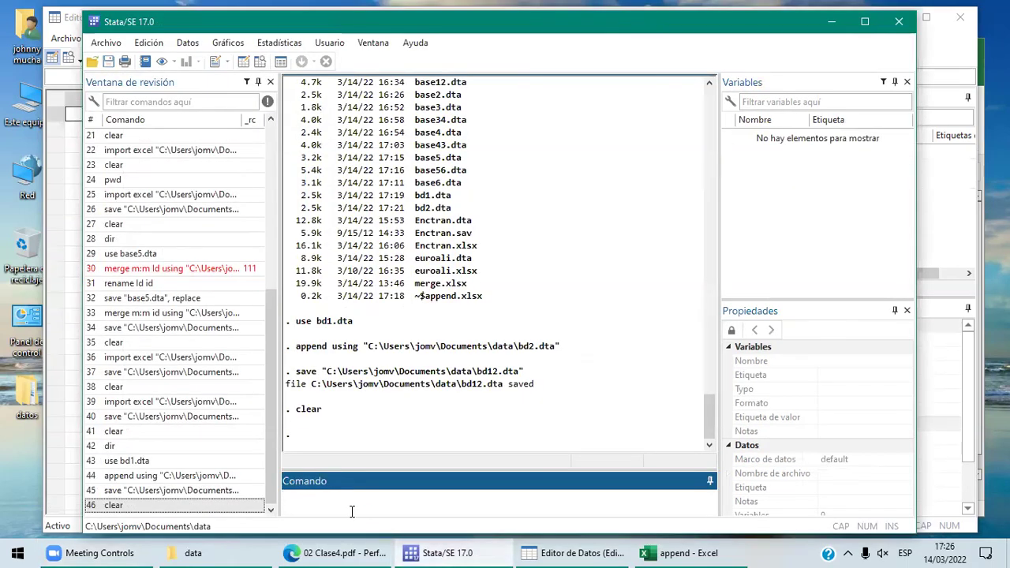
# Display the working directory path and list the files it contains
pyautogui.write('pwd')
pyautogui.press('Return')
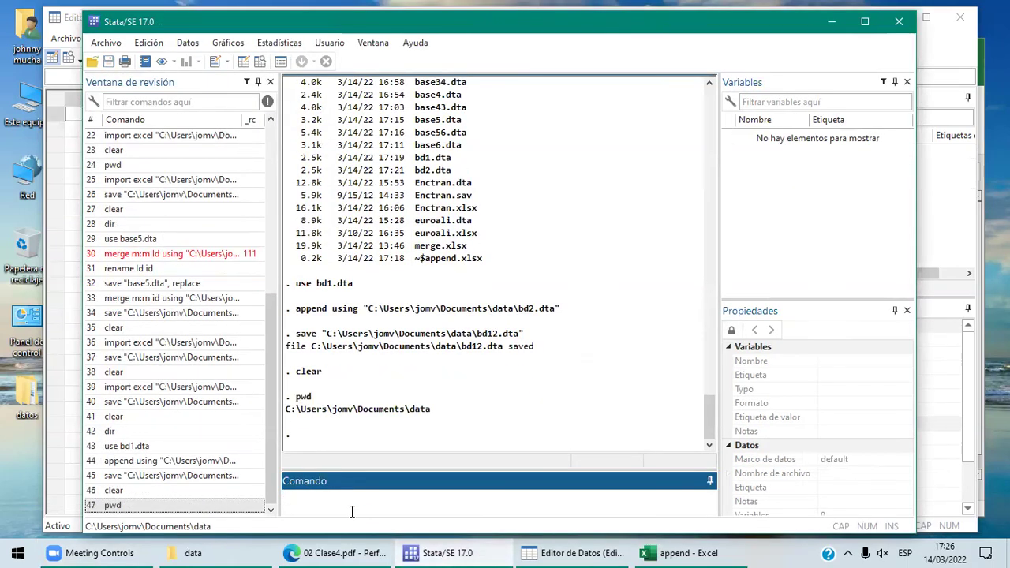
pyautogui.write('dir')
pyautogui.press('Return')
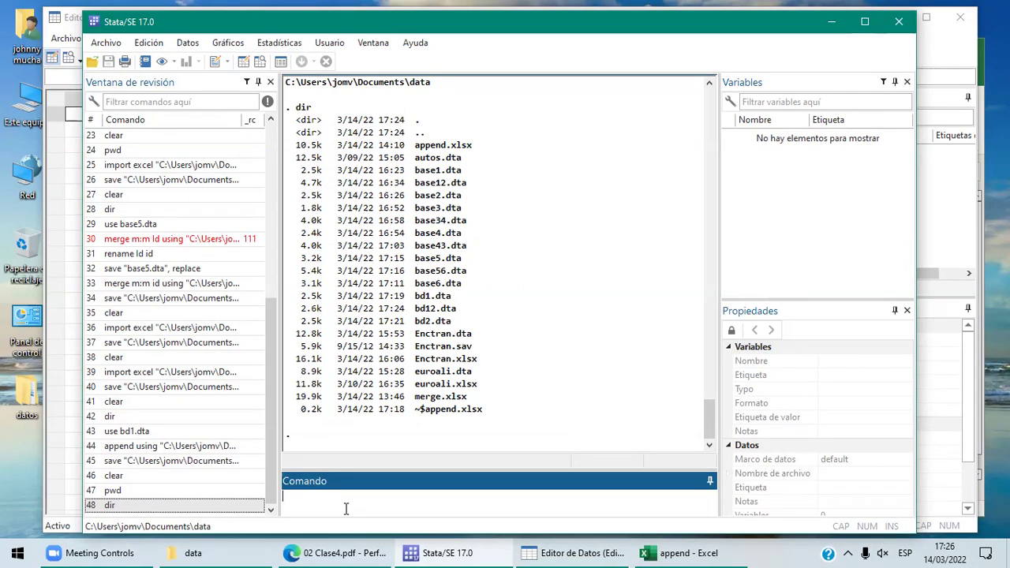
# Close the append workbook in Excel and list the working directory's files again in Stata
pyautogui.click(703, 553)
pyautogui.click(981, 43)
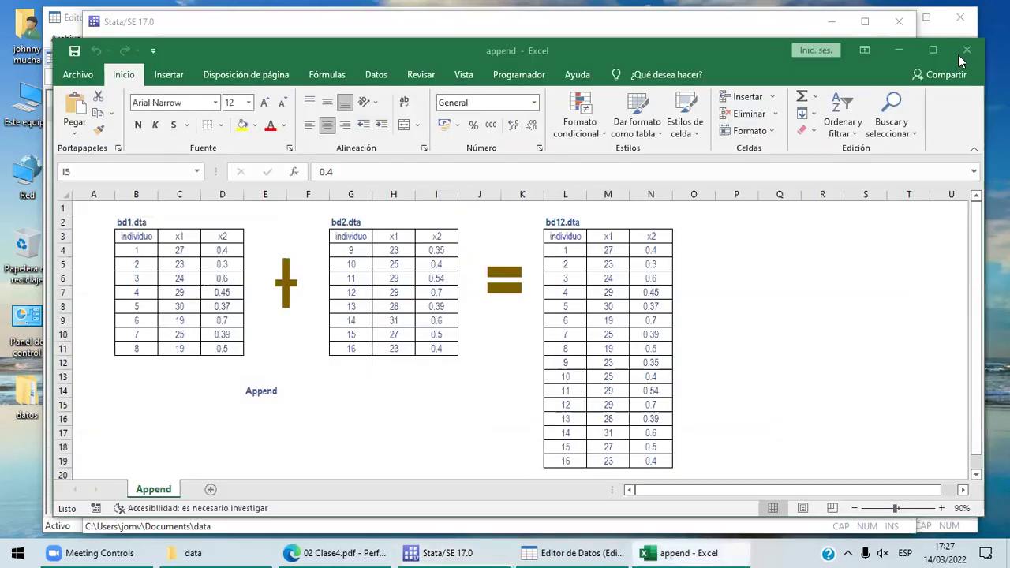
pyautogui.click(959, 55)
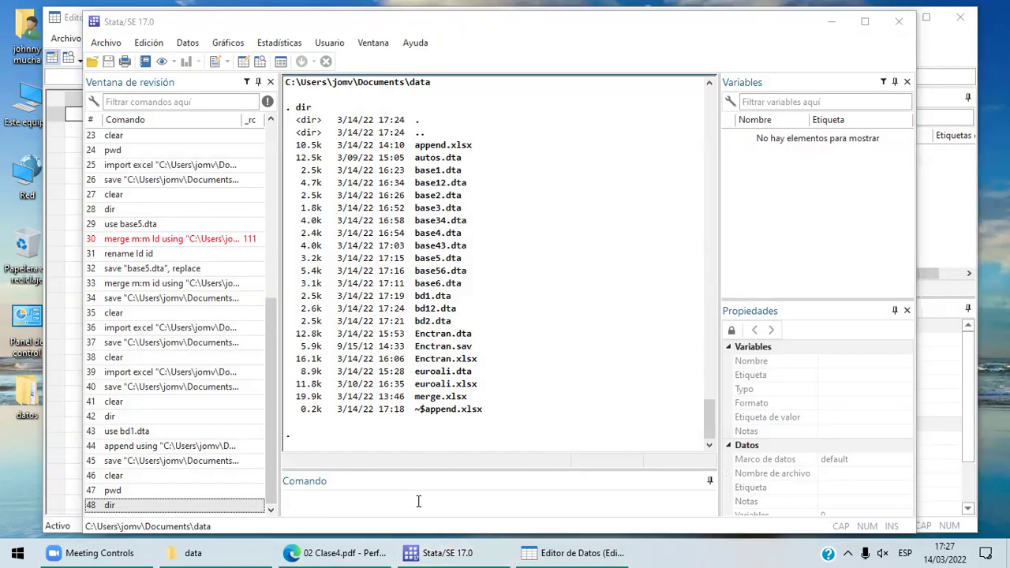
pyautogui.click(366, 508)
pyautogui.write('dir')
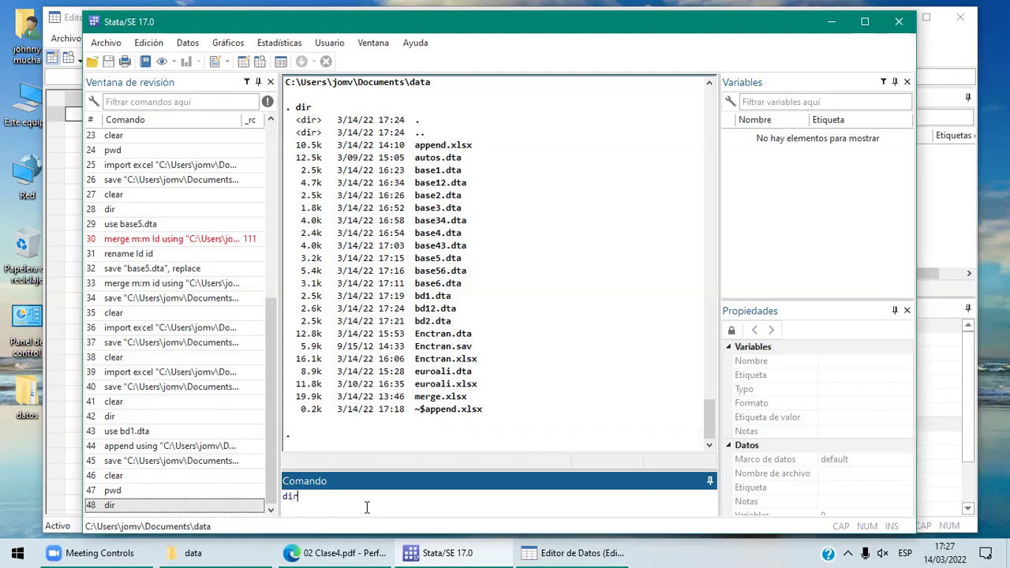
pyautogui.press('Return')
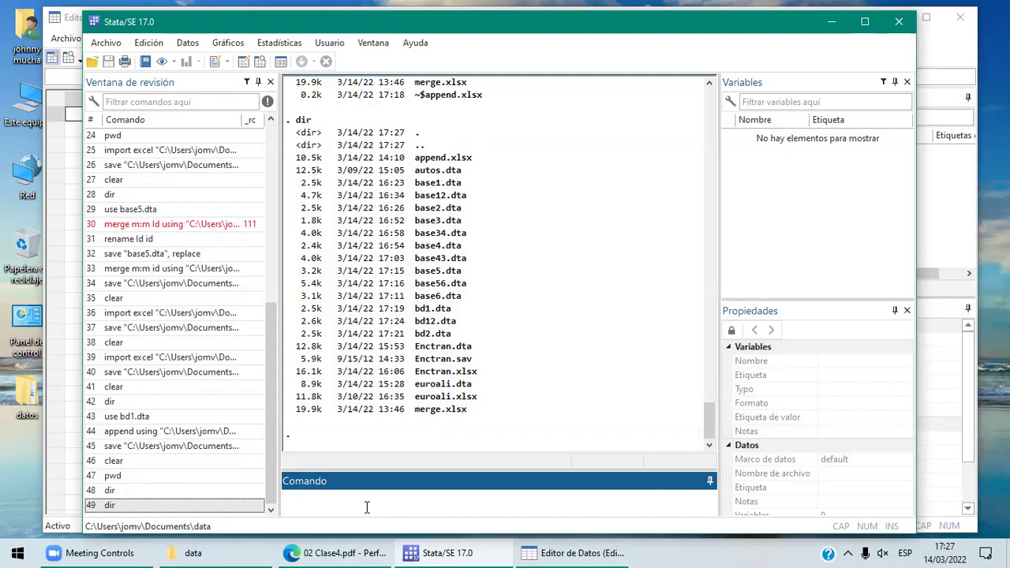
# Clear Stata's memory, then close Stata and the data folder window
pyautogui.write('clear')
pyautogui.press('Return')
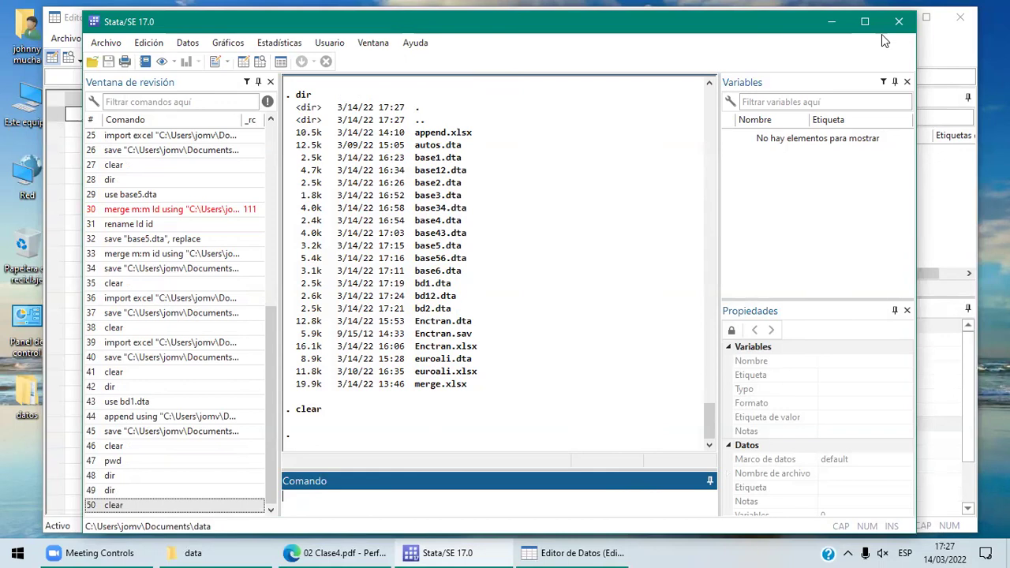
pyautogui.click(899, 22)
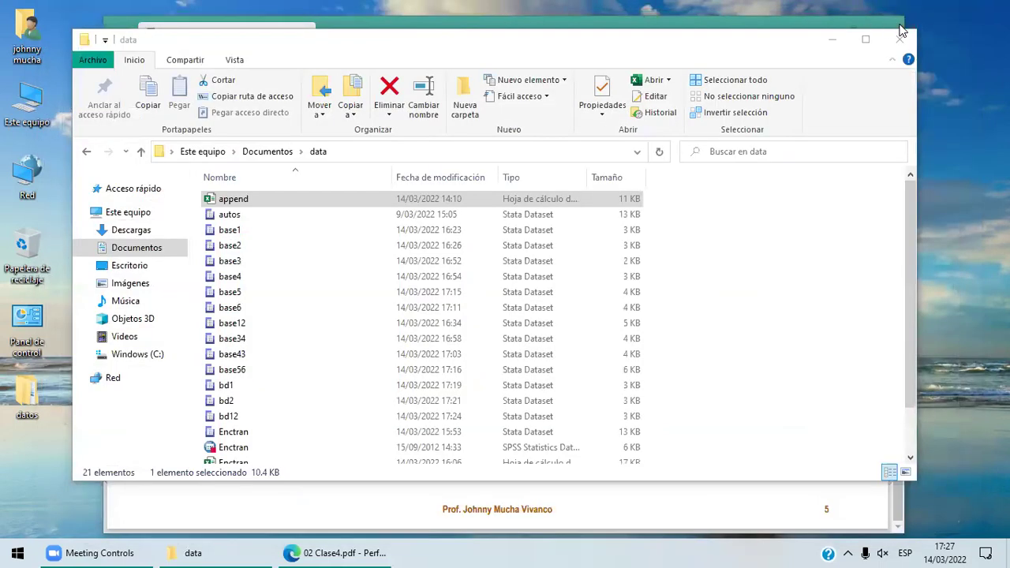
pyautogui.click(901, 36)
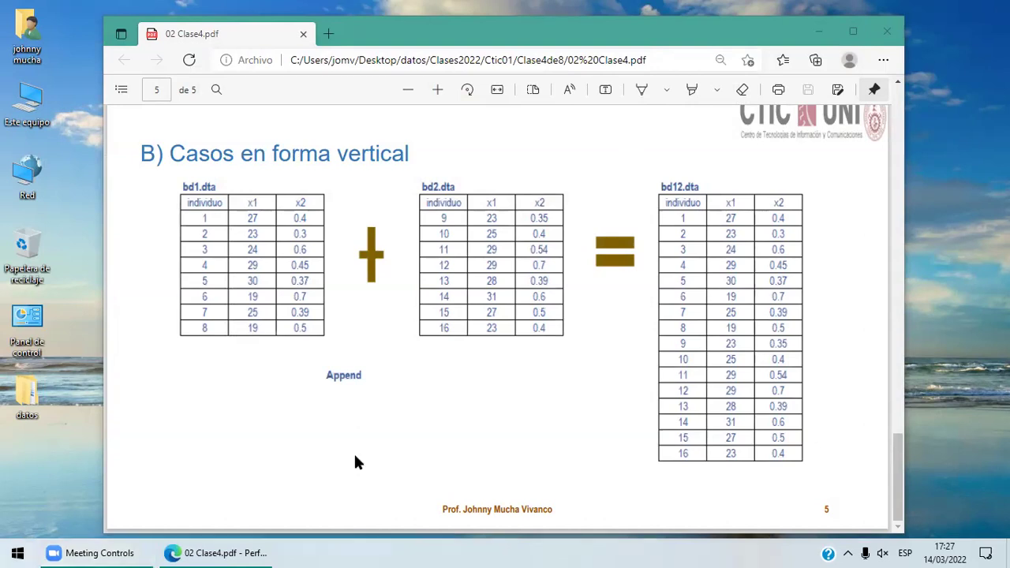
# Start StataSE 17 (64-bit) again and switch to the 02 Clase4.pdf page about combining cases vertically
pyautogui.press('super')
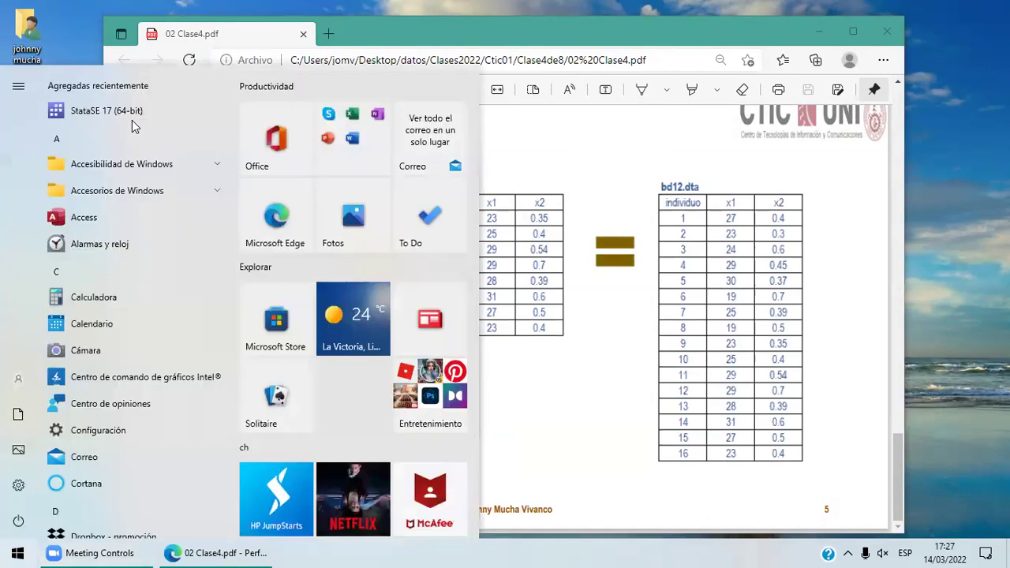
pyautogui.click(131, 108)
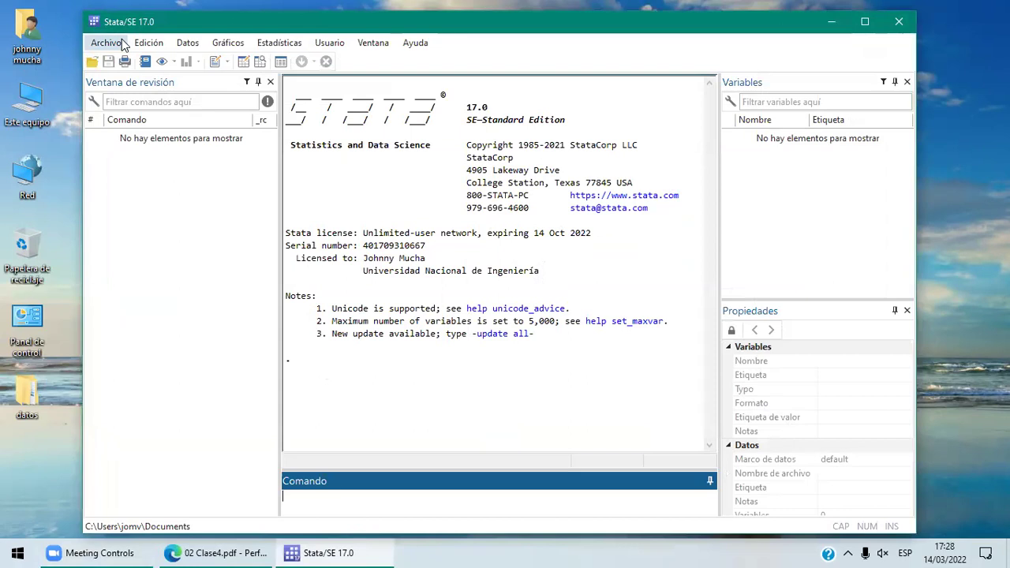
pyautogui.click(107, 43)
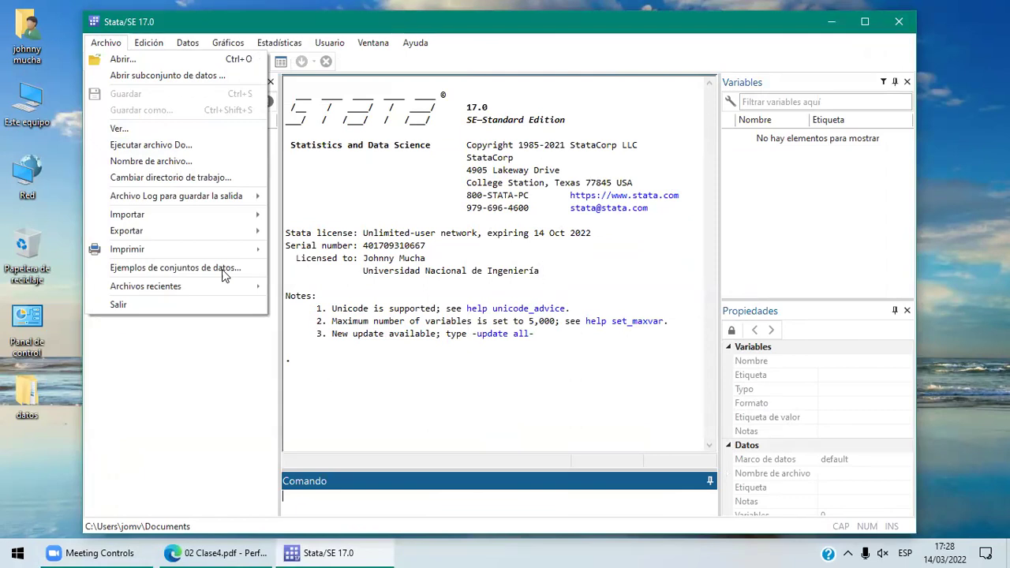
pyautogui.click(205, 428)
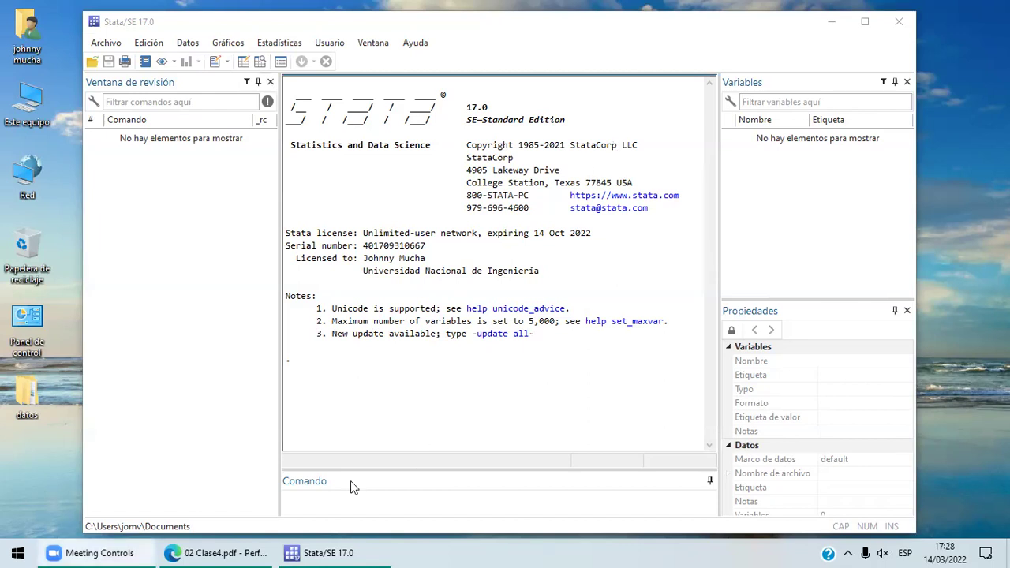
pyautogui.click(237, 550)
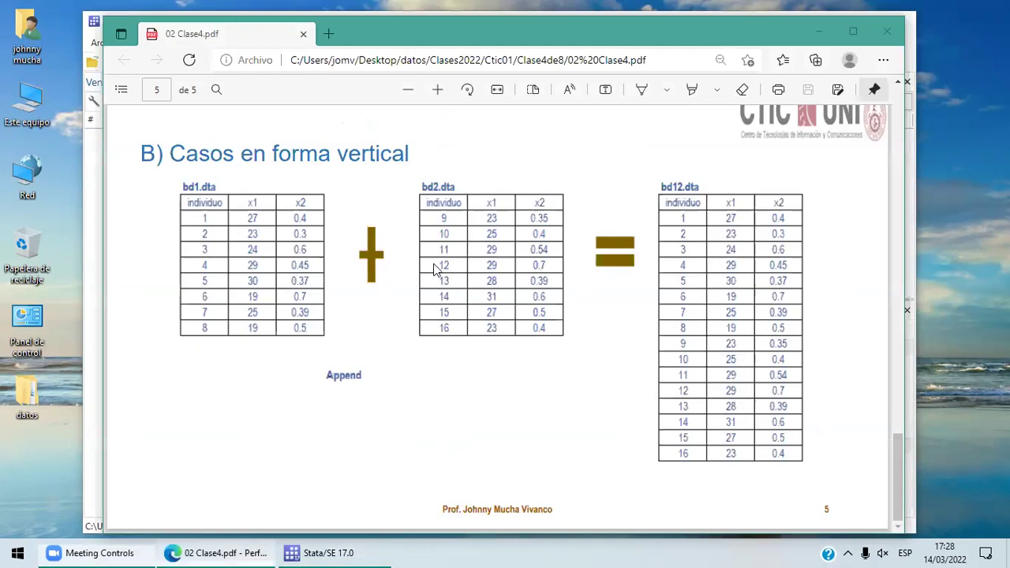
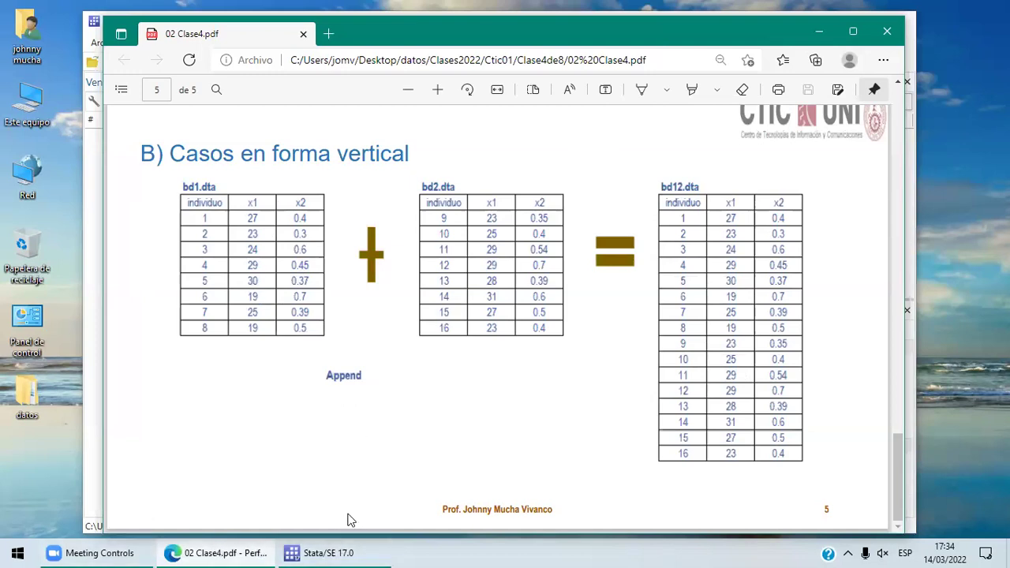
# Permanently delete the bd1, bd2 and bd12 Stata datasets from the data folder inside Documentos
pyautogui.click(42, 55)
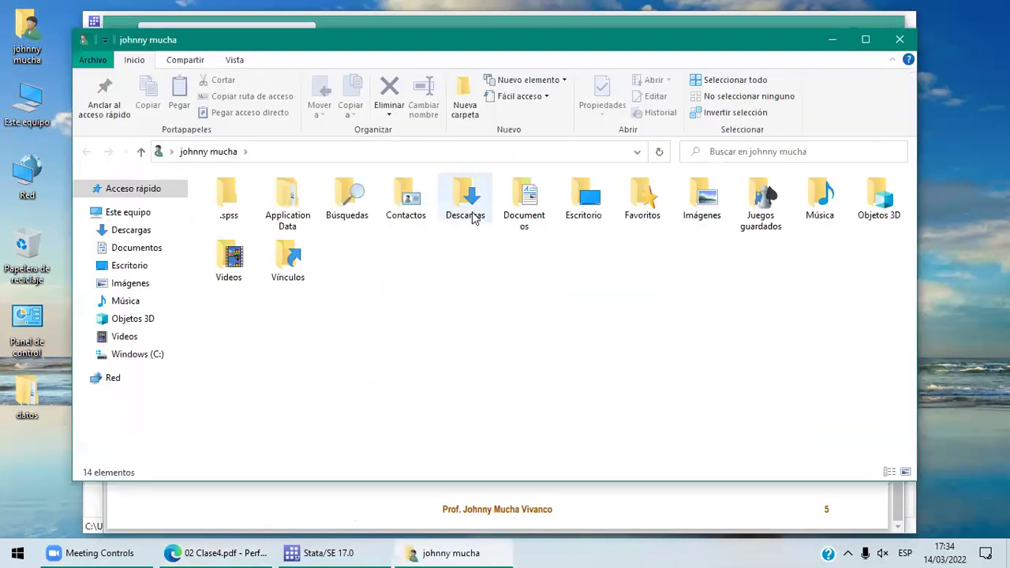
pyautogui.doubleClick(510, 219)
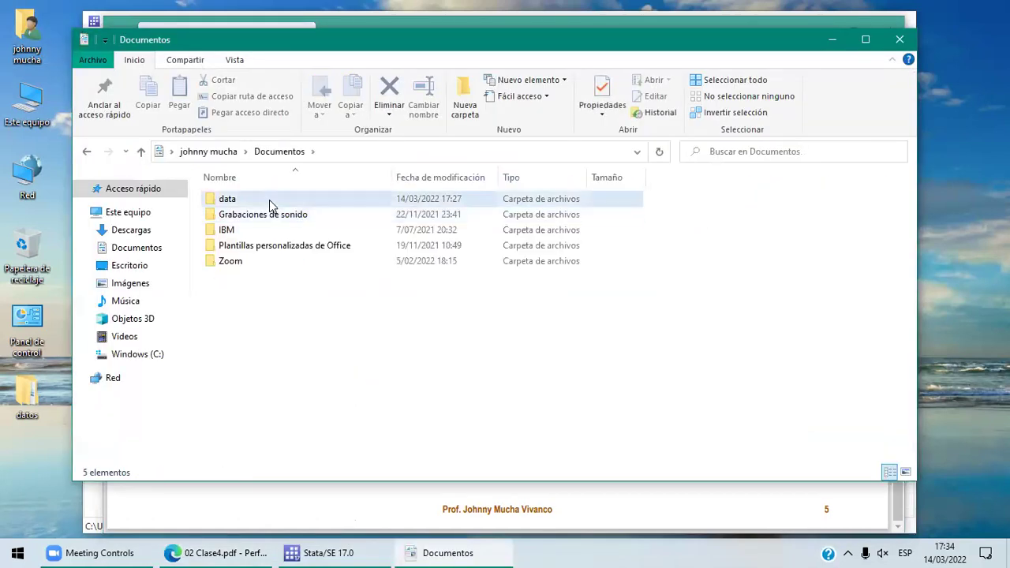
pyautogui.doubleClick(269, 200)
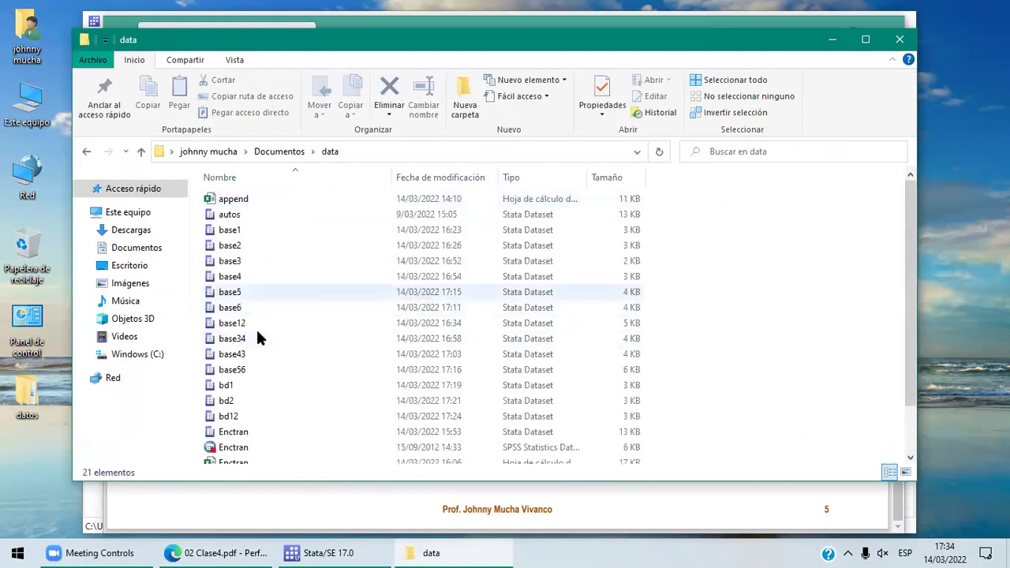
pyautogui.click(253, 380)
pyautogui.hotkey('shift', 'Down')
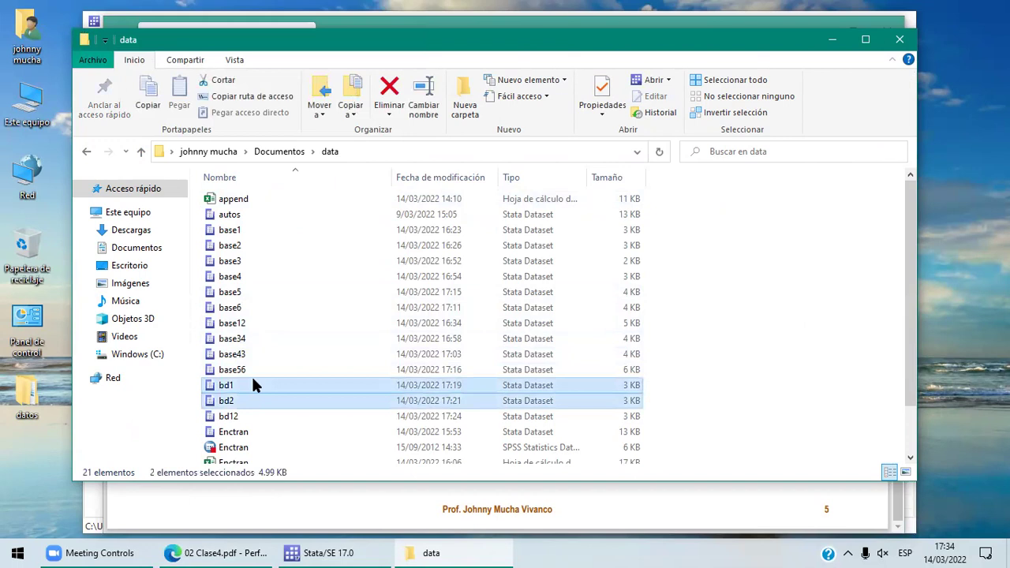
pyautogui.hotkey('shift', 'Down')
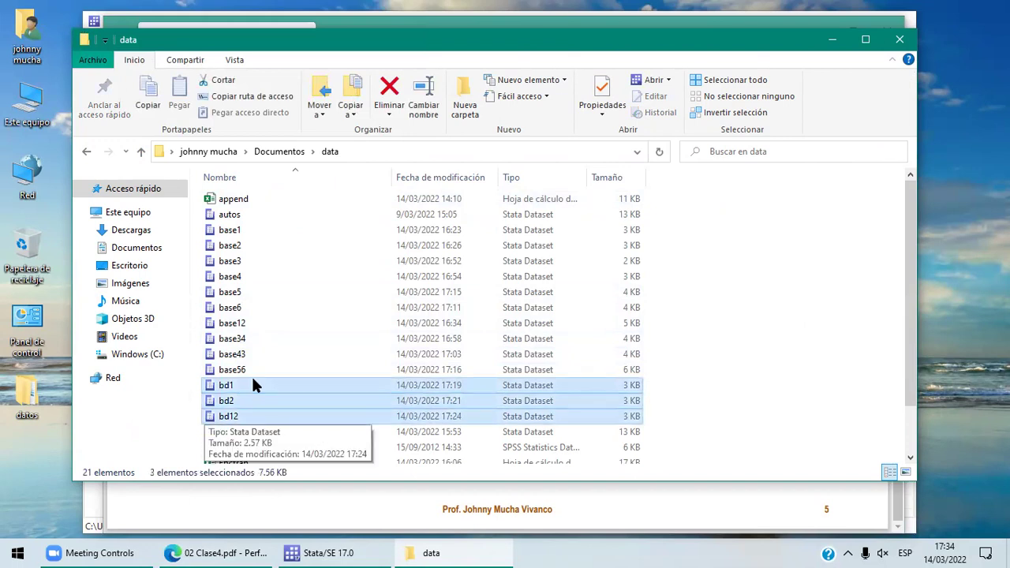
pyautogui.hotkey('shift', 'Delete')
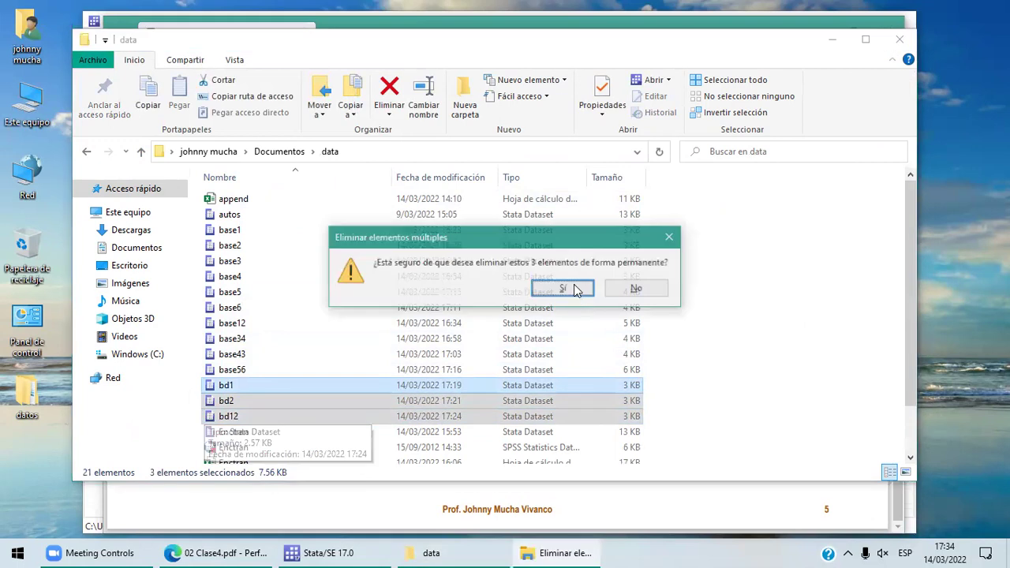
pyautogui.click(564, 289)
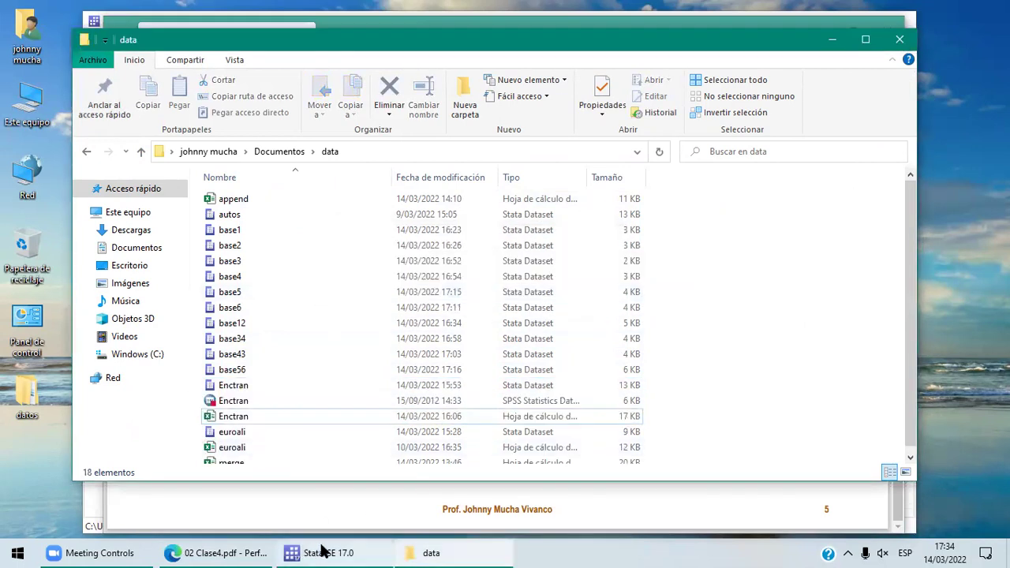
# Switch to Stata, display the working directory with pwd, and change it to the data folder with cd data
pyautogui.click(361, 495)
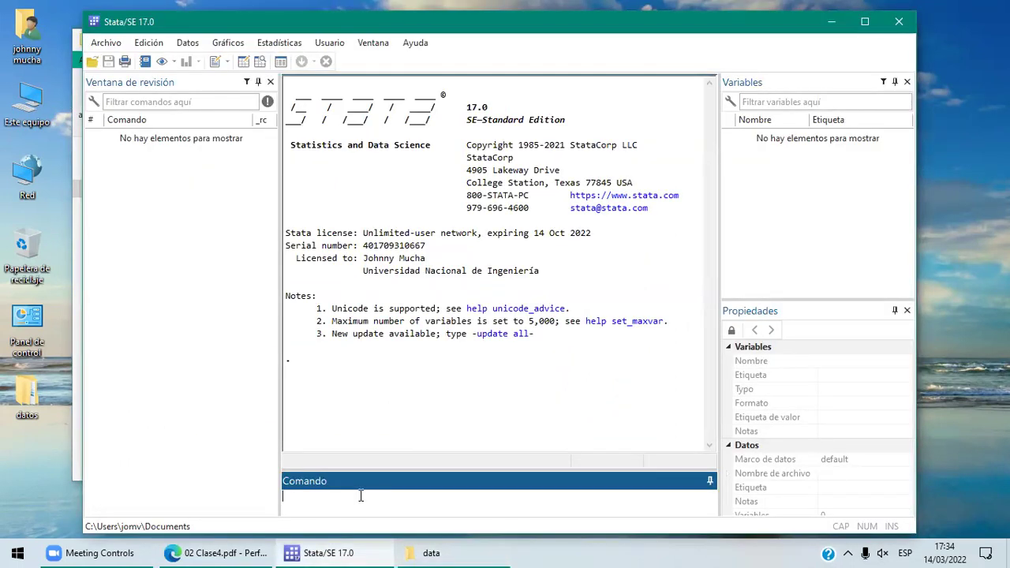
pyautogui.click(111, 45)
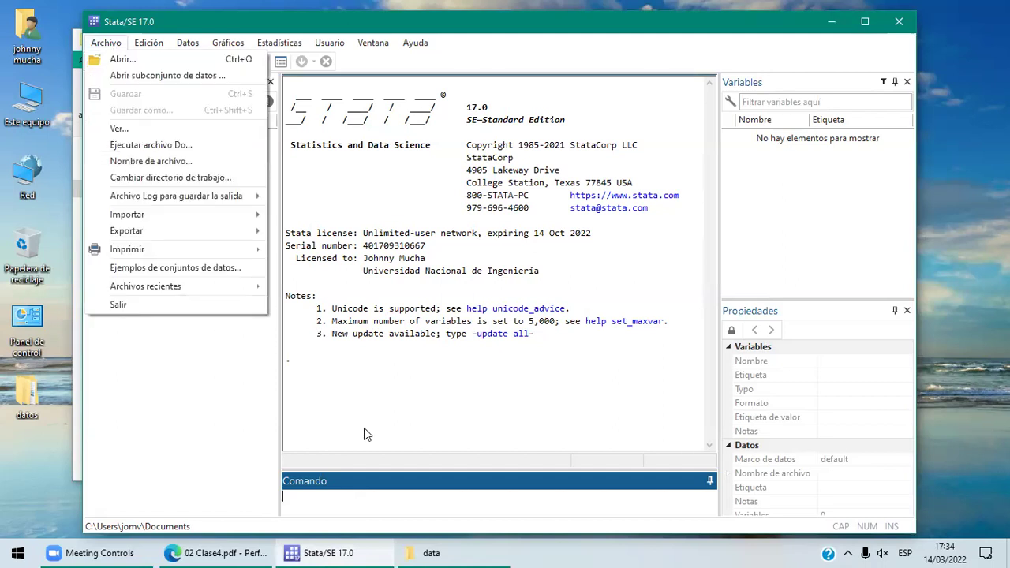
pyautogui.click(329, 517)
pyautogui.click(322, 506)
pyautogui.write('p')
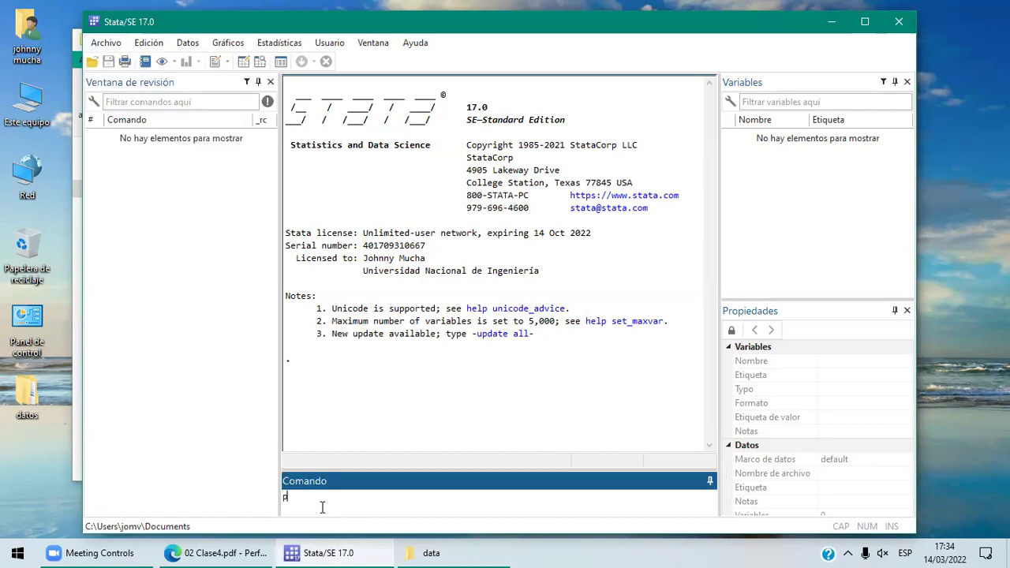
pyautogui.write('wd')
pyautogui.press('Return')
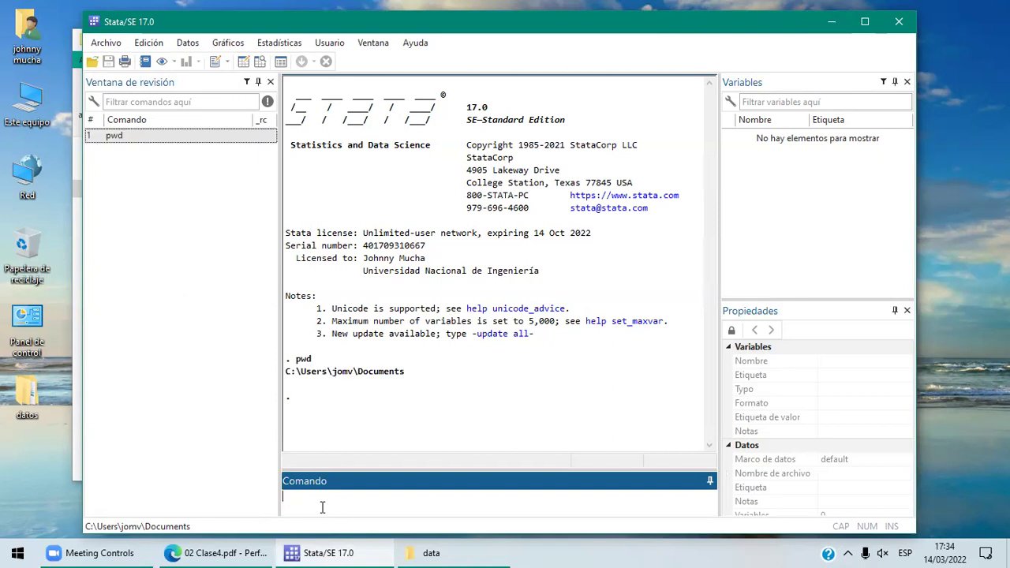
pyautogui.write('cd data')
pyautogui.press('Return')
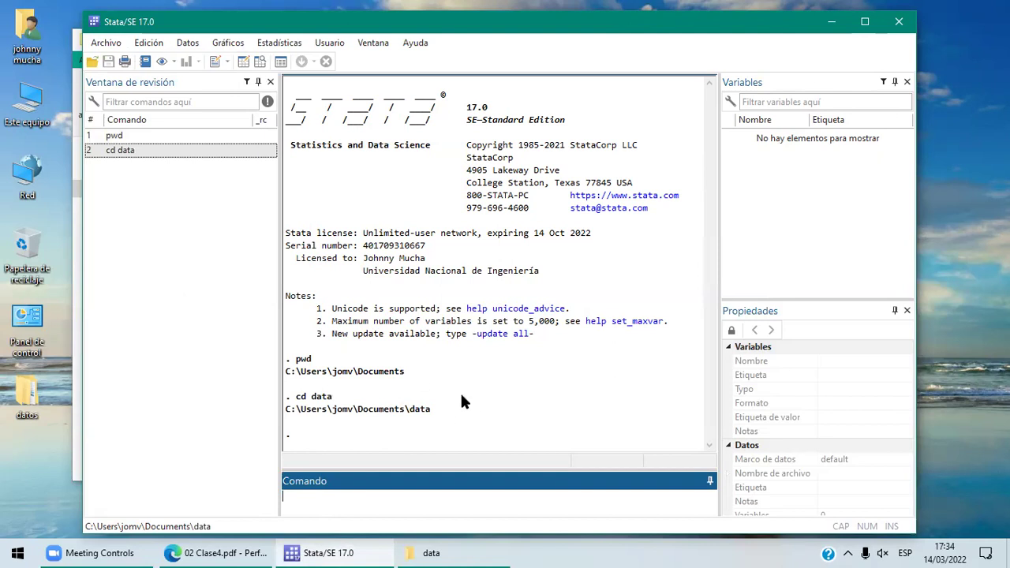
# Start an Excel import in Stata and choose append.xlsx from the data folder as the source file
pyautogui.click(101, 40)
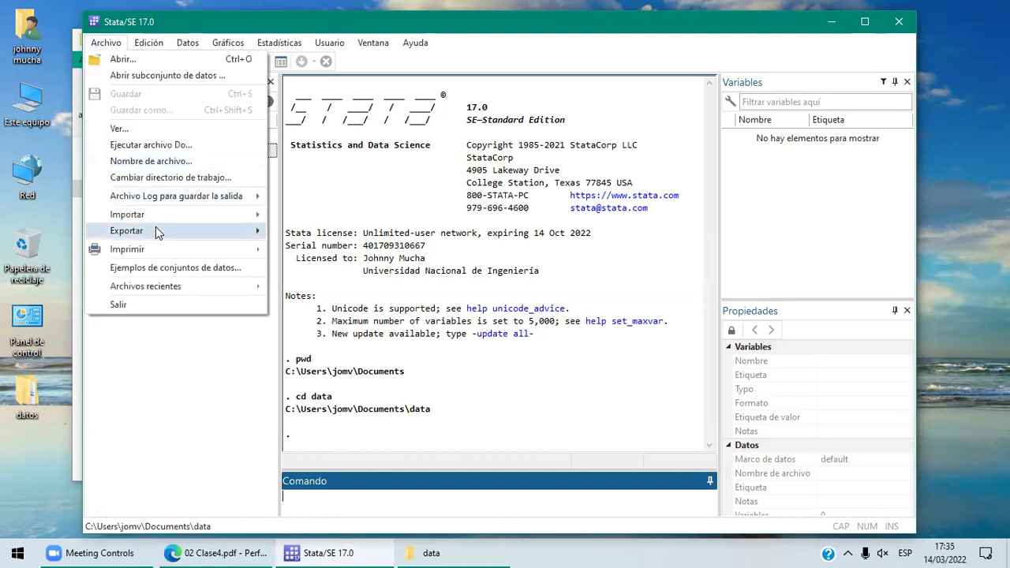
pyautogui.moveTo(156, 229)
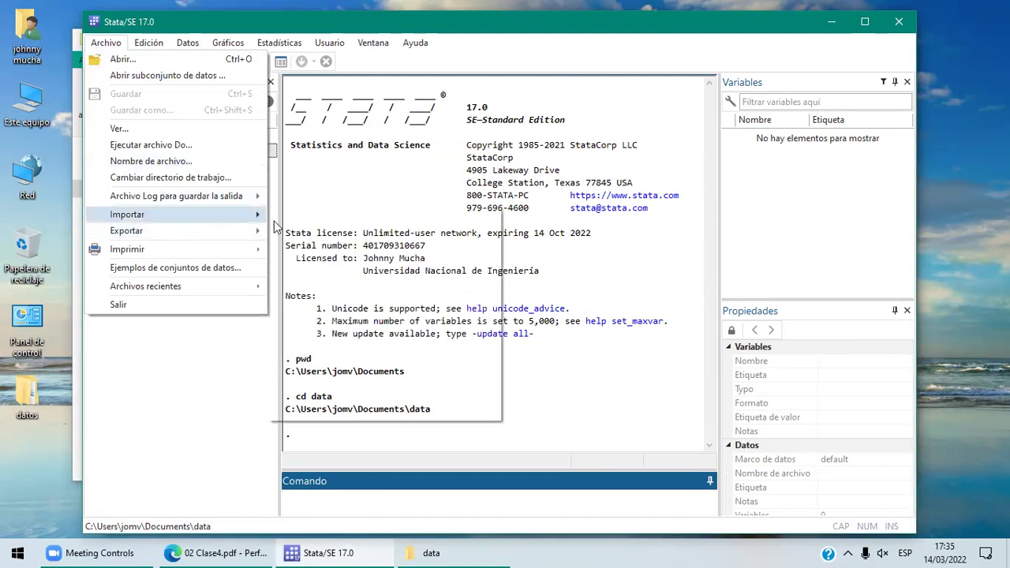
pyautogui.click(371, 219)
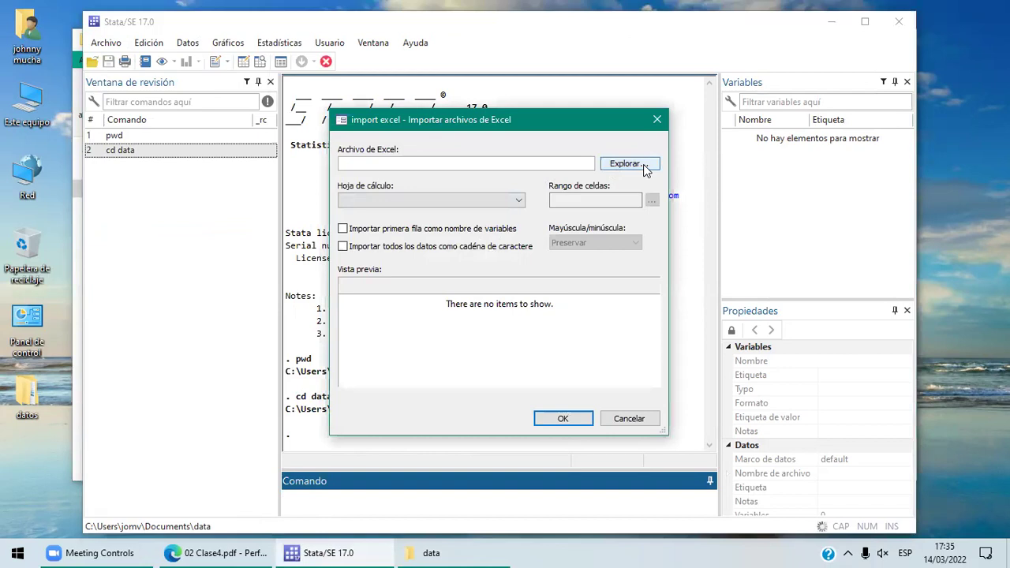
pyautogui.click(645, 165)
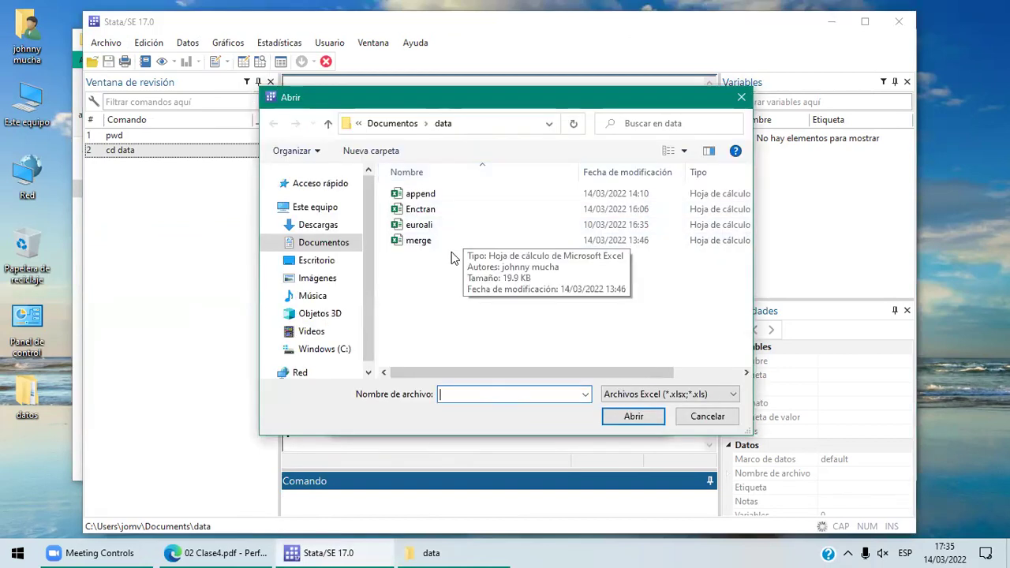
pyautogui.click(441, 196)
pyautogui.click(624, 419)
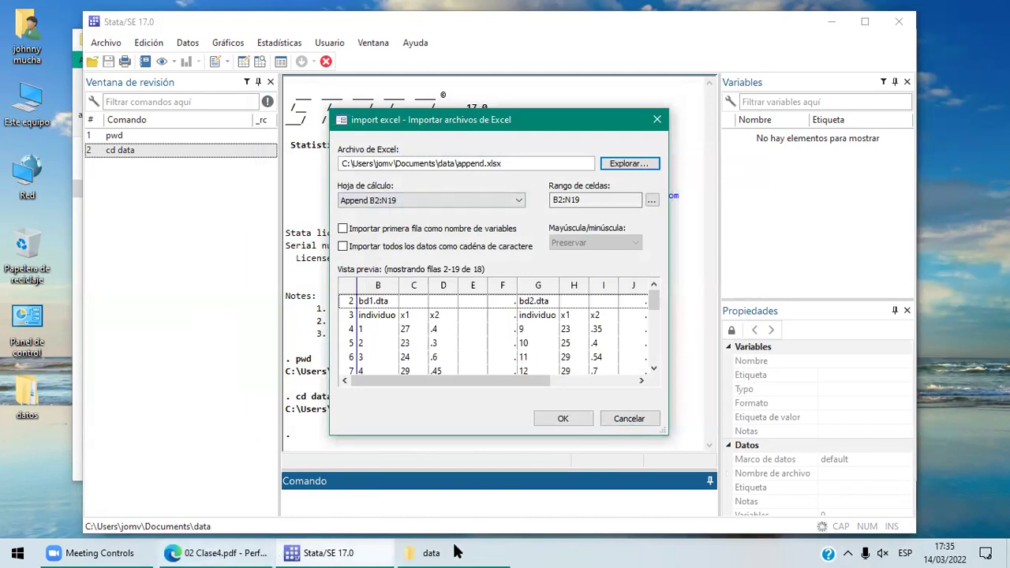
# Open the append workbook in Excel from the data folder and check the first and last cells of the bd1.dta table
pyautogui.hotkey('alt', 'Tab')
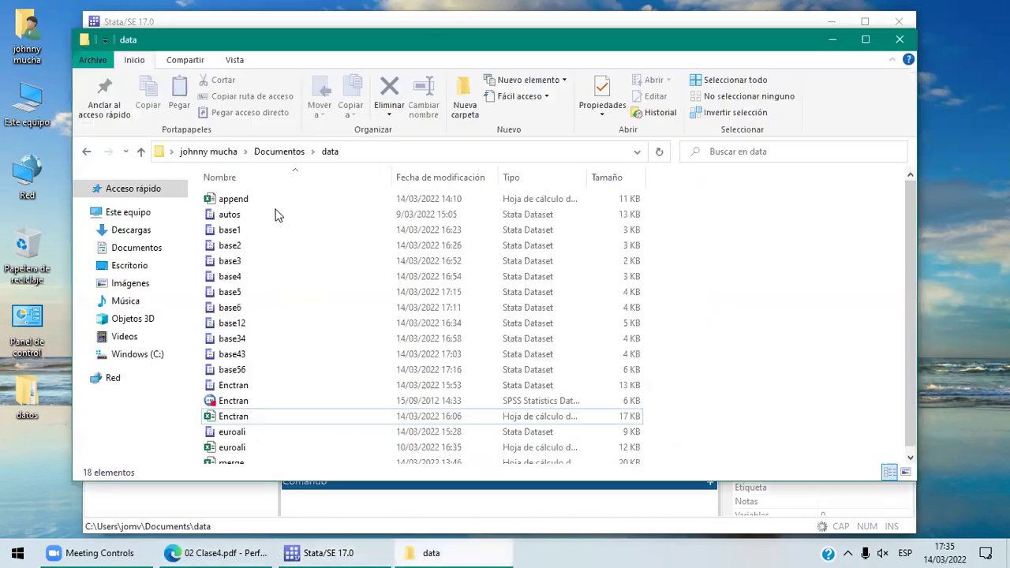
pyautogui.doubleClick(252, 199)
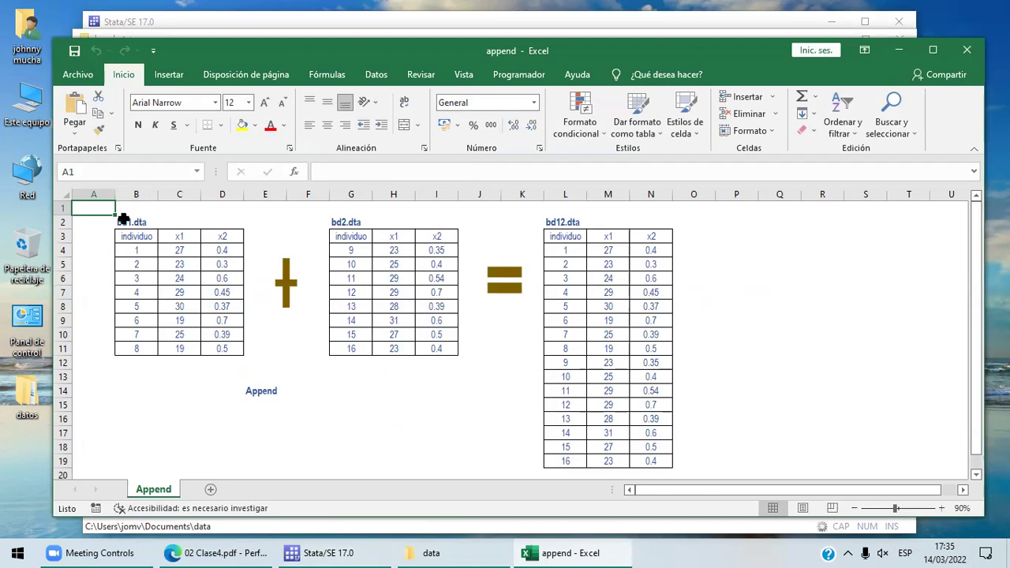
pyautogui.click(134, 223)
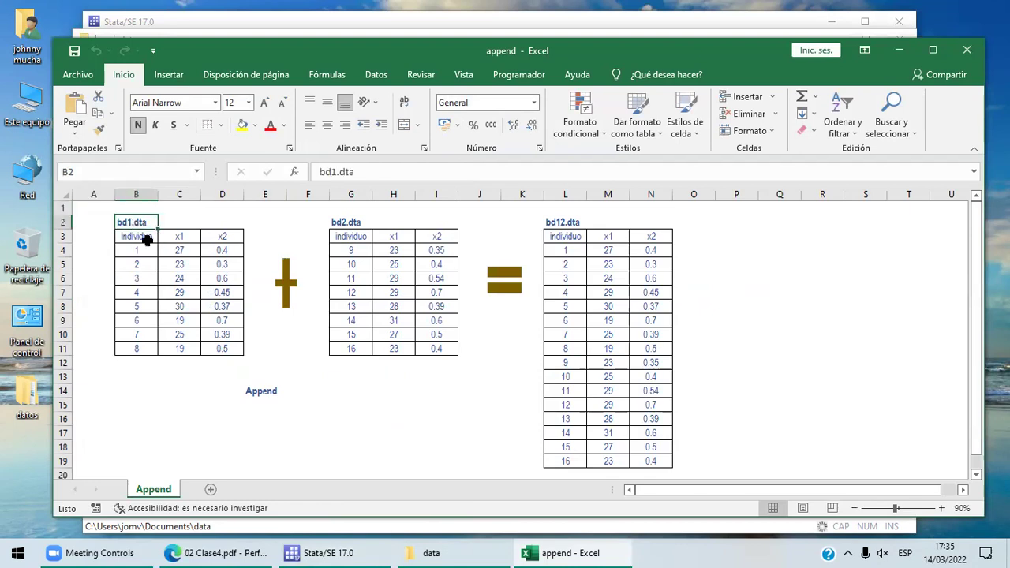
pyautogui.click(144, 236)
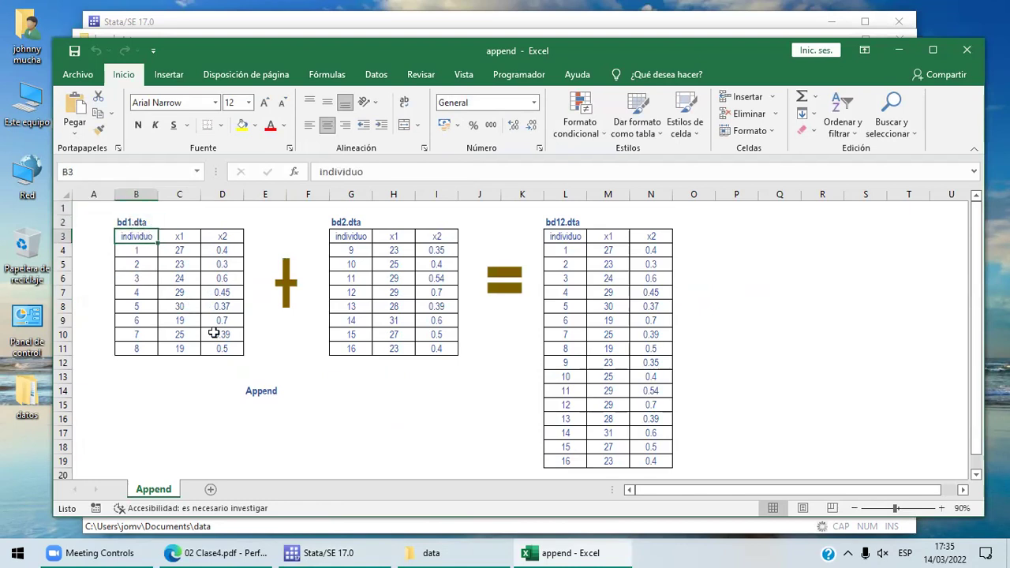
pyautogui.click(229, 348)
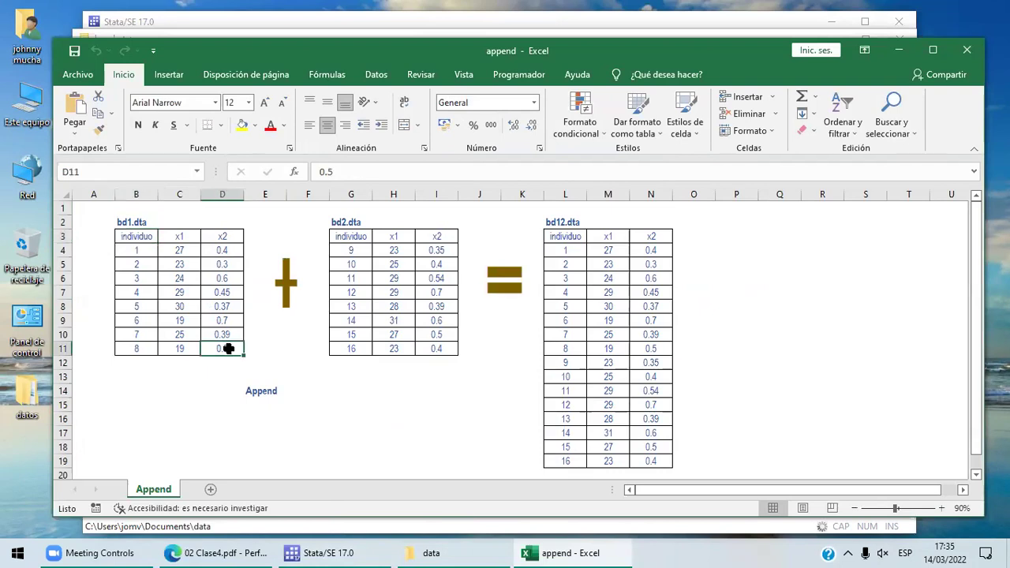
pyautogui.click(144, 237)
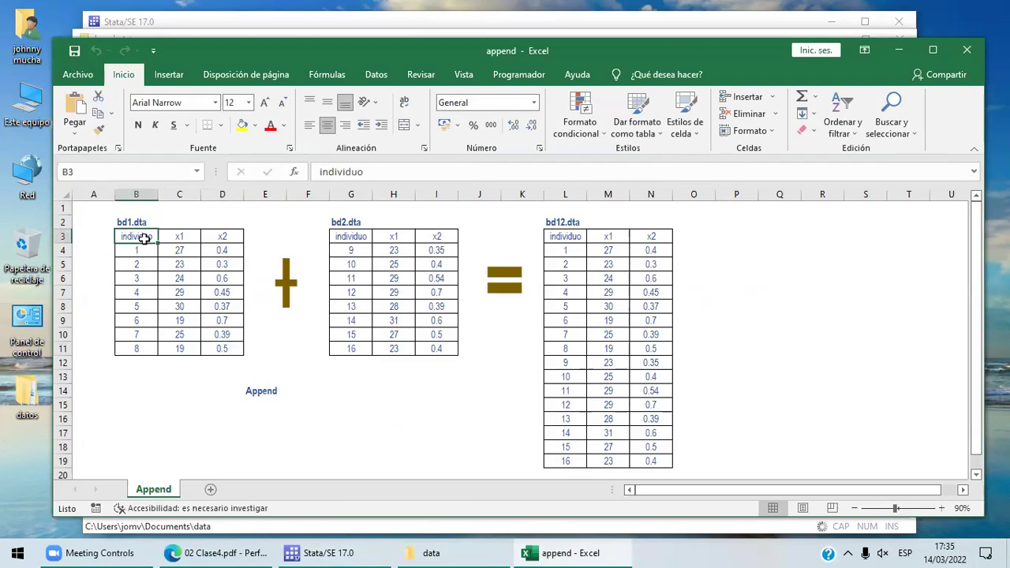
pyautogui.click(223, 347)
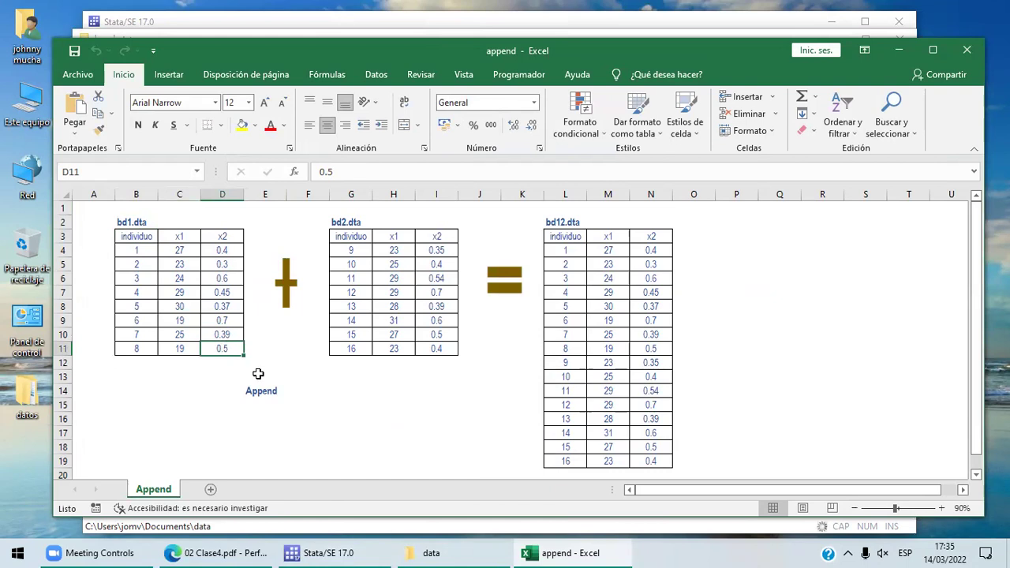
# Back in Stata's Excel import, set the cell range to B3:D11, use the first row as variable names, and import the data
pyautogui.click(347, 550)
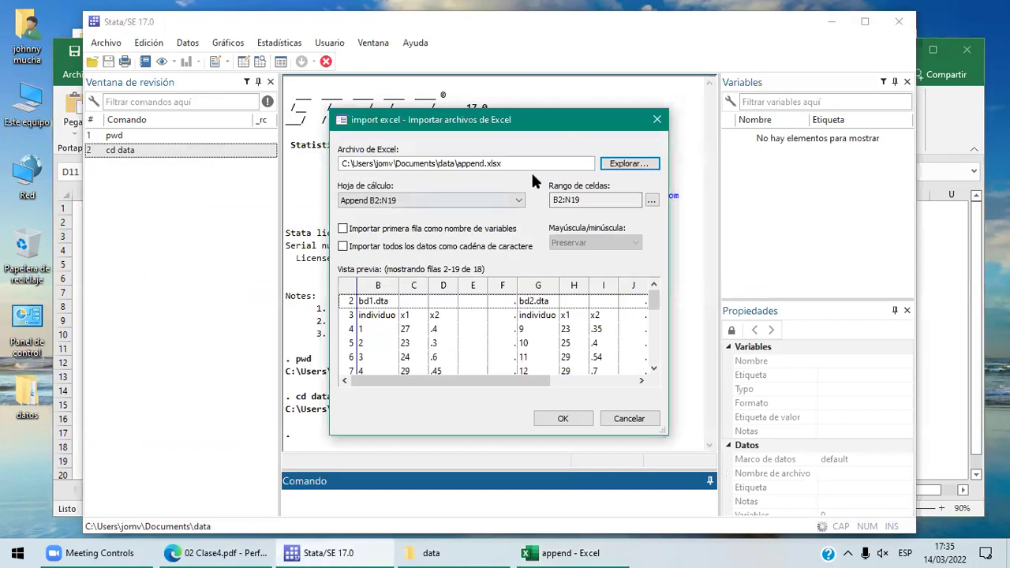
pyautogui.click(651, 200)
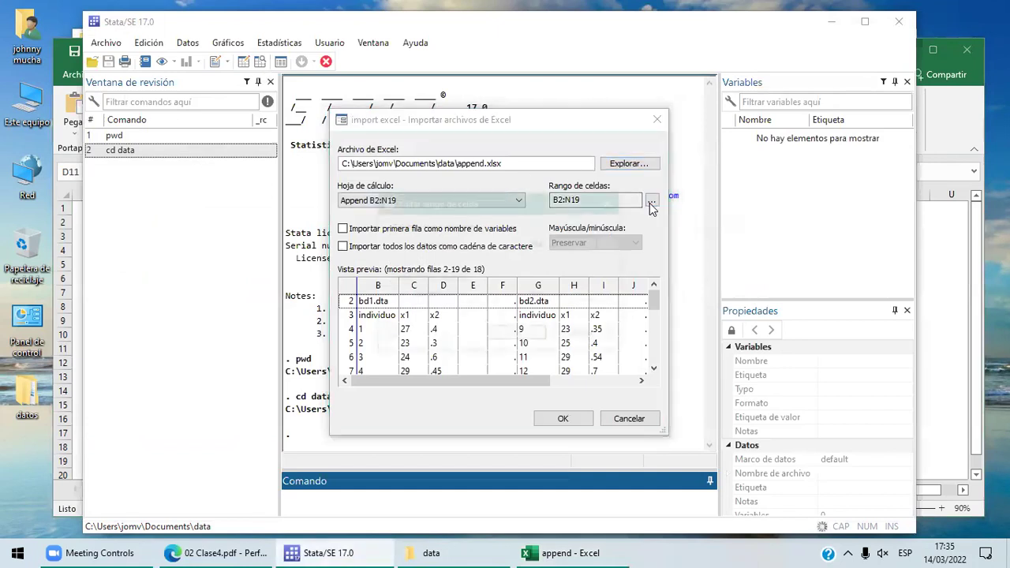
pyautogui.click(566, 241)
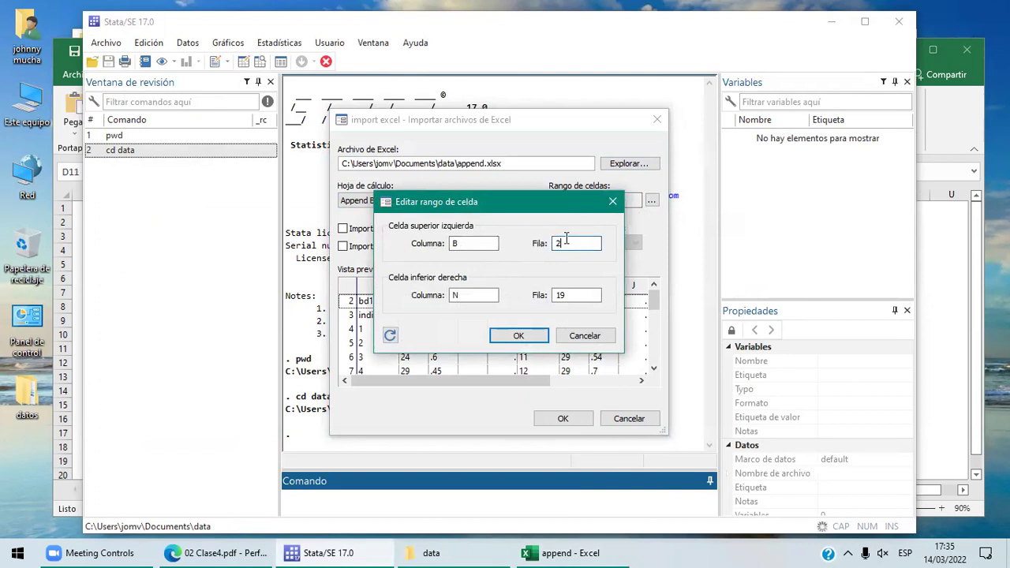
pyautogui.click(476, 291)
pyautogui.press('BackSpace')
pyautogui.write('D')
pyautogui.doubleClick(577, 294)
pyautogui.write('11')
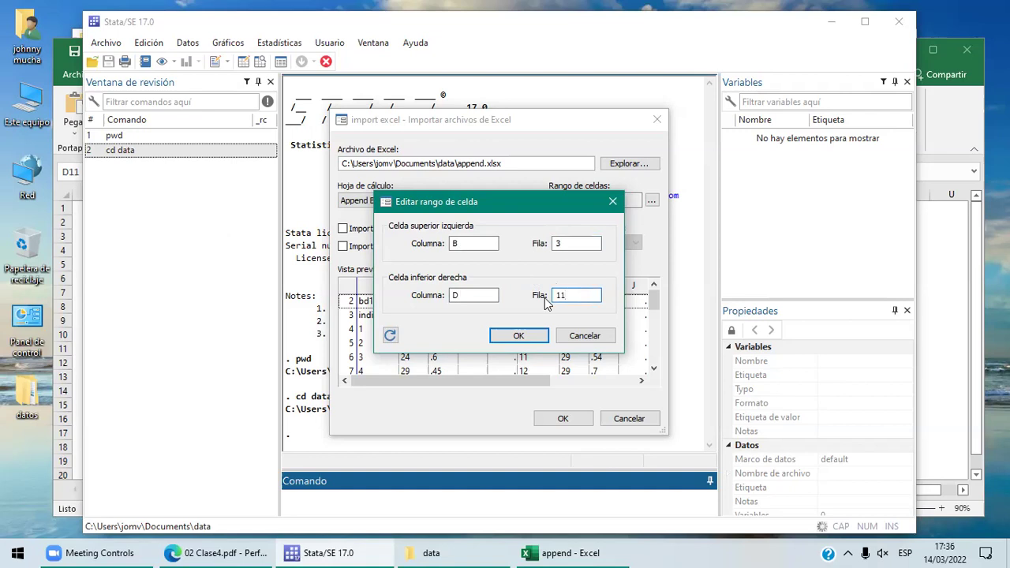
pyautogui.click(521, 336)
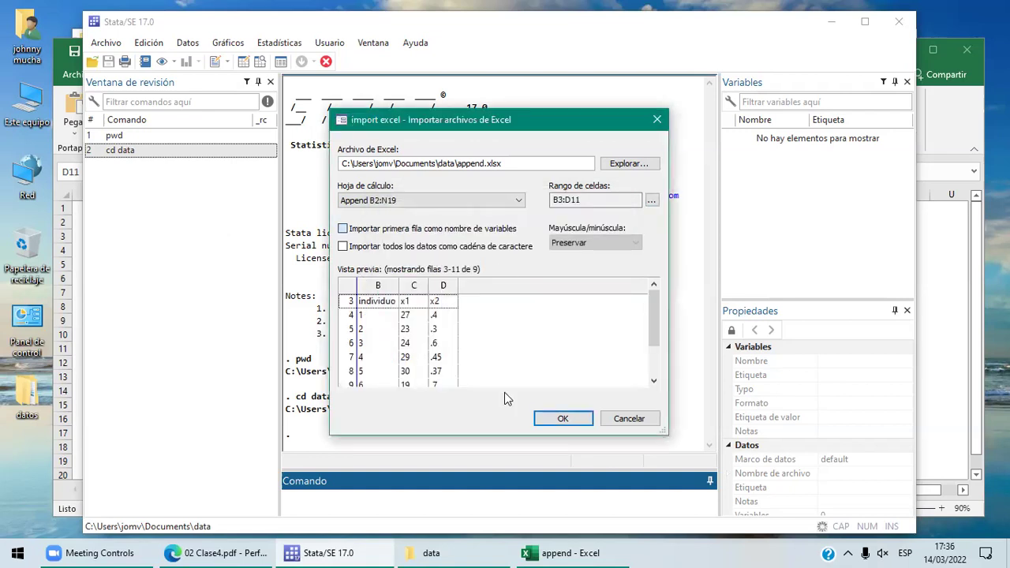
pyautogui.click(563, 419)
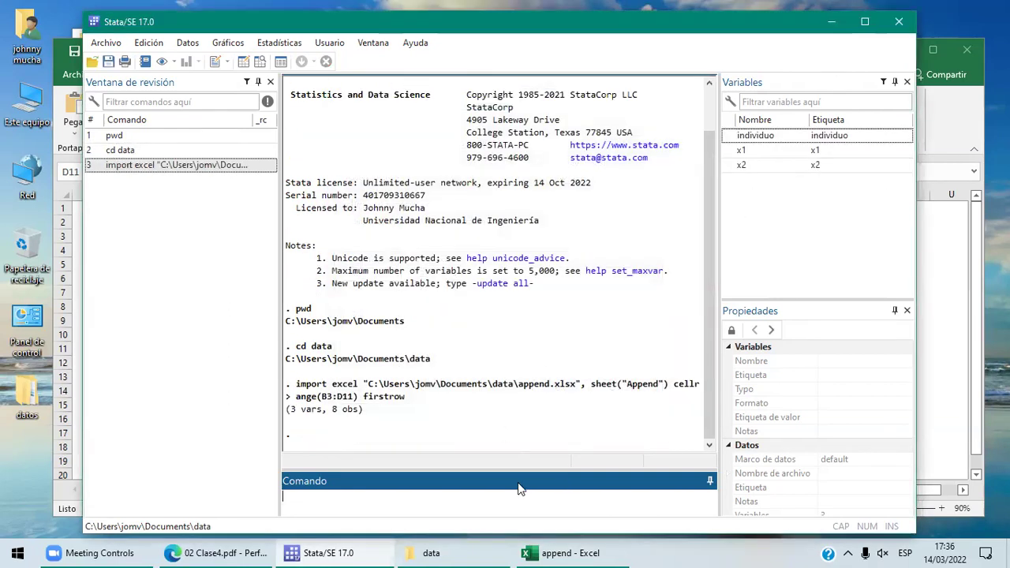
# Open the imported data in Stata's Data Editor in edit mode and compare it with the bd1.dta table in Excel
pyautogui.click(196, 45)
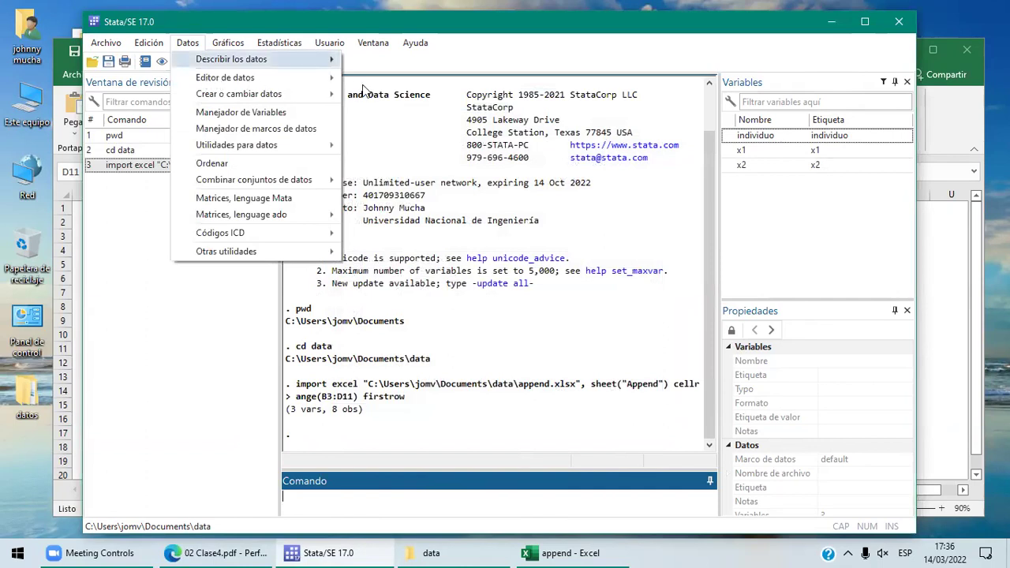
pyautogui.moveTo(261, 79)
pyautogui.click(400, 83)
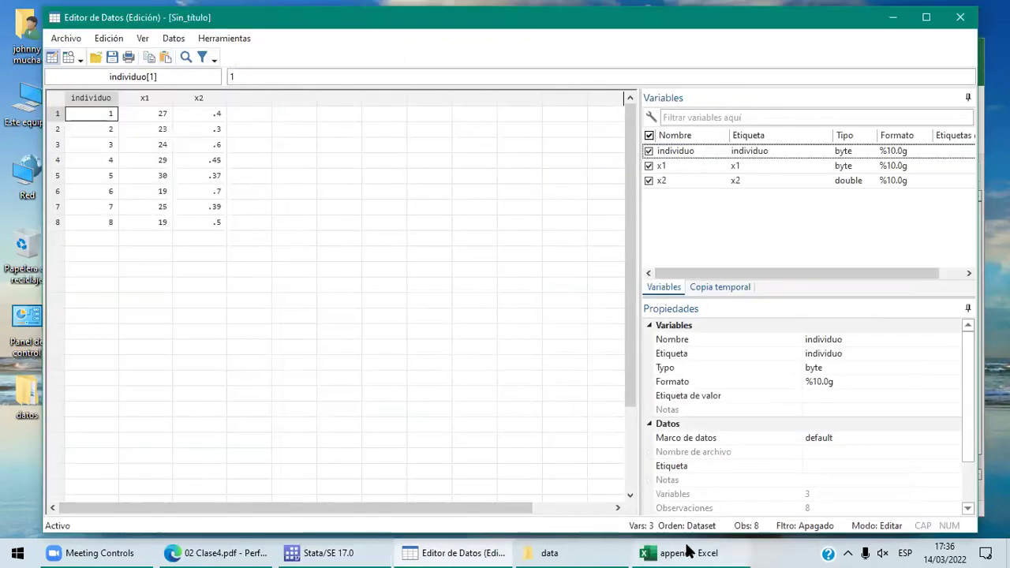
pyautogui.hotkey('alt', 'Tab')
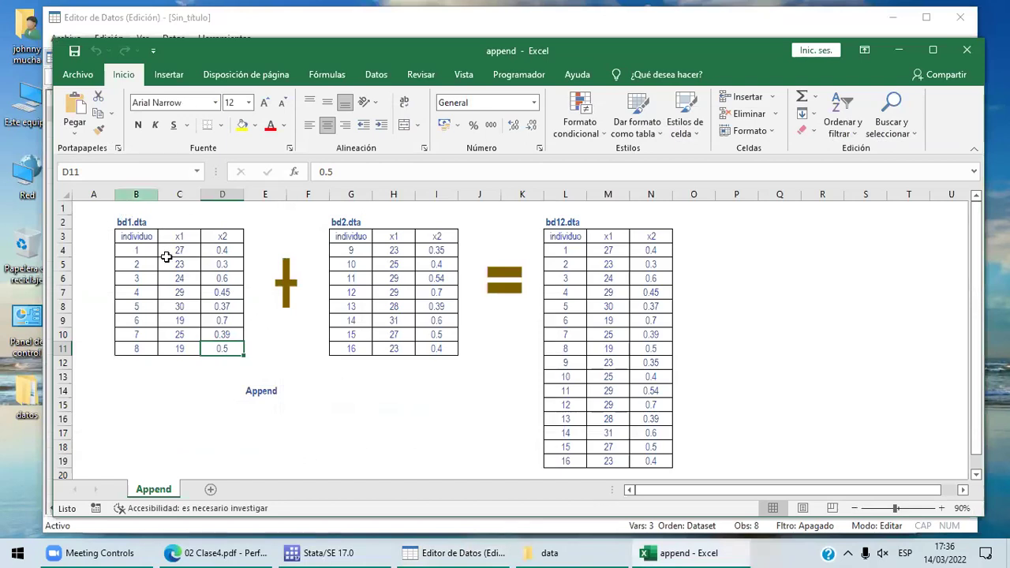
pyautogui.click(466, 553)
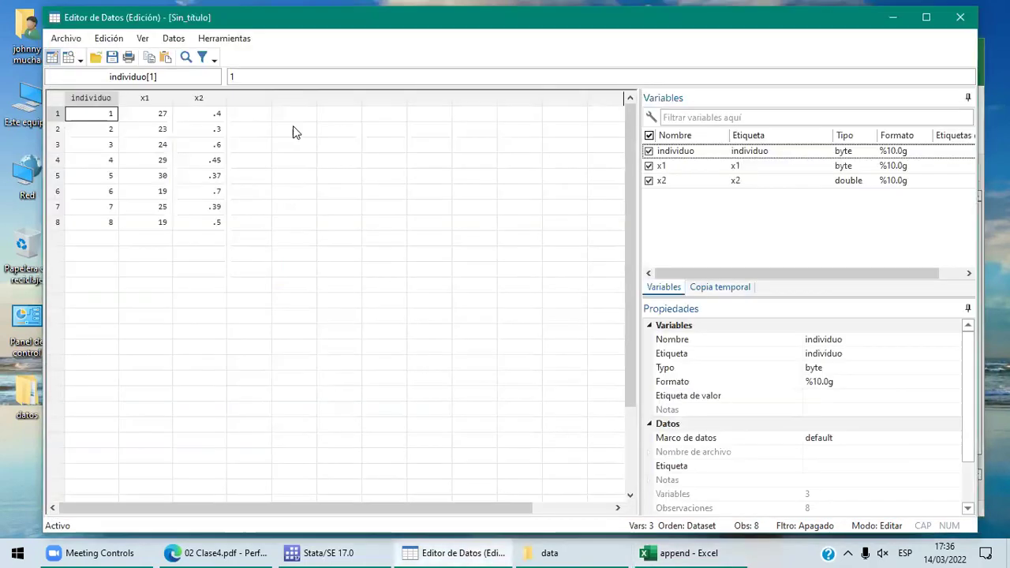
# Save the imported dataset as bd1 in the data folder in Stata format
pyautogui.click(66, 38)
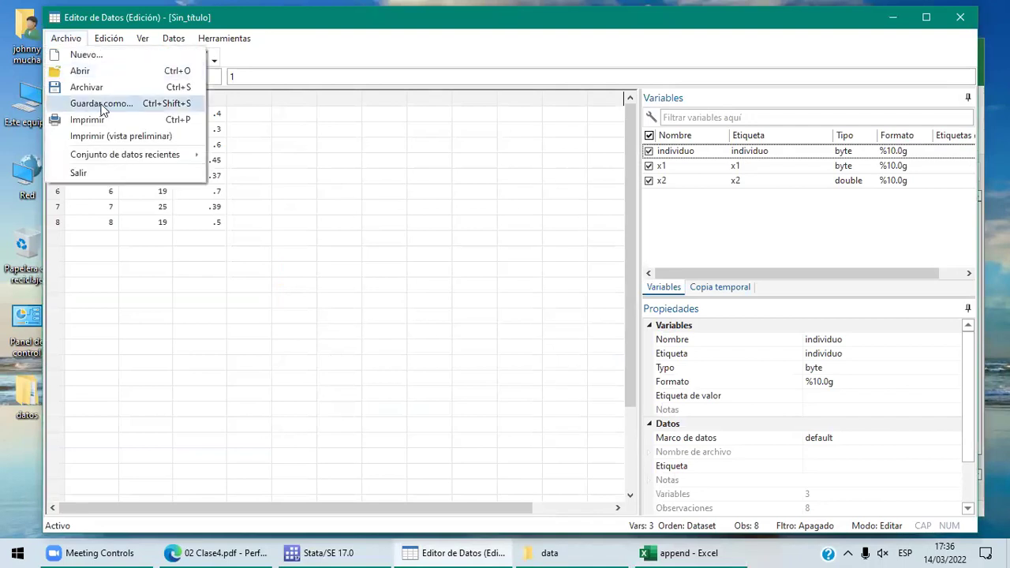
pyautogui.click(102, 104)
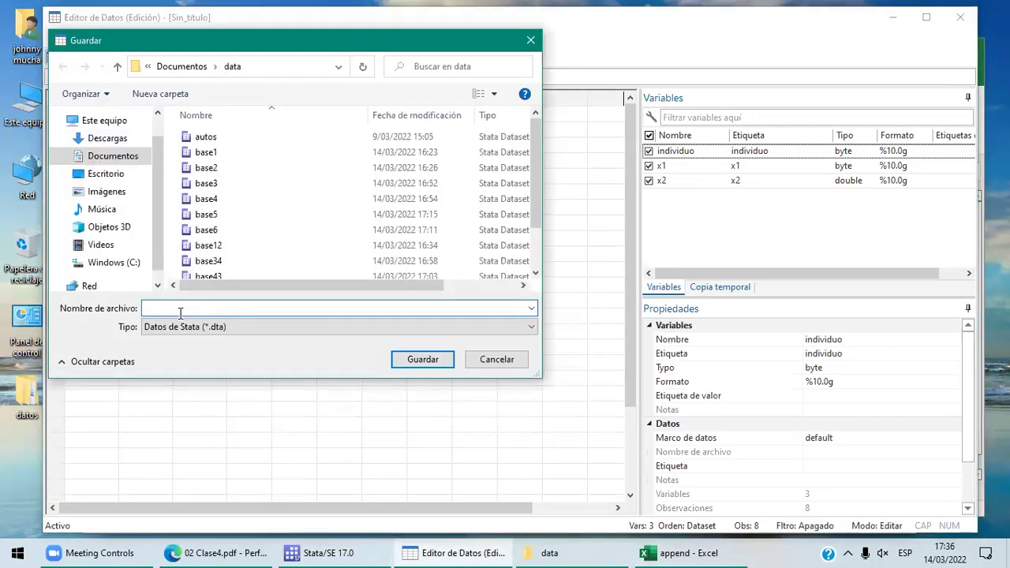
pyautogui.write('bd')
pyautogui.write('1')
pyautogui.click(422, 360)
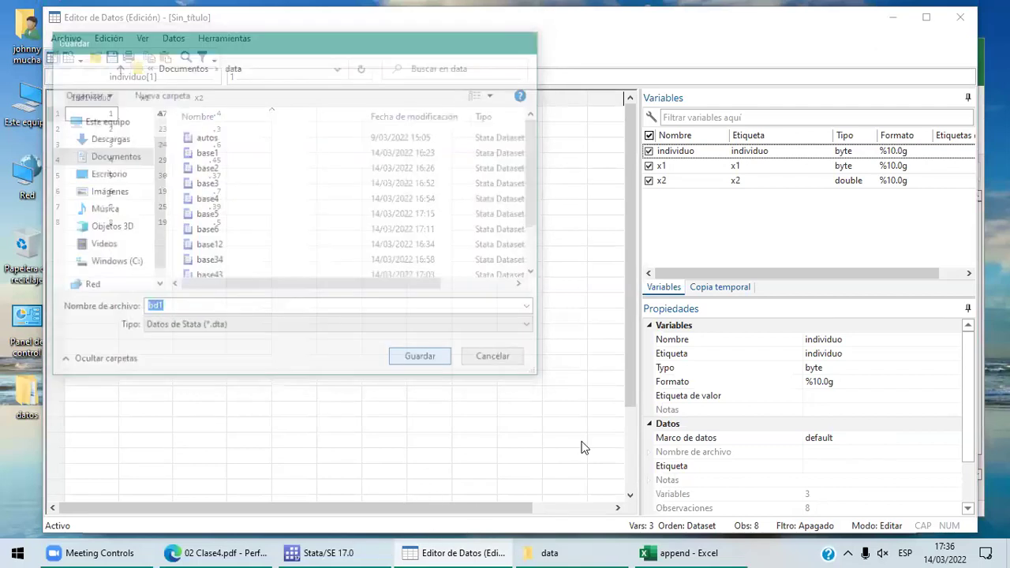
# Clear the data from Stata's memory and choose append.xlsx as the source of a new Excel import
pyautogui.hotkey('alt', 'Tab')
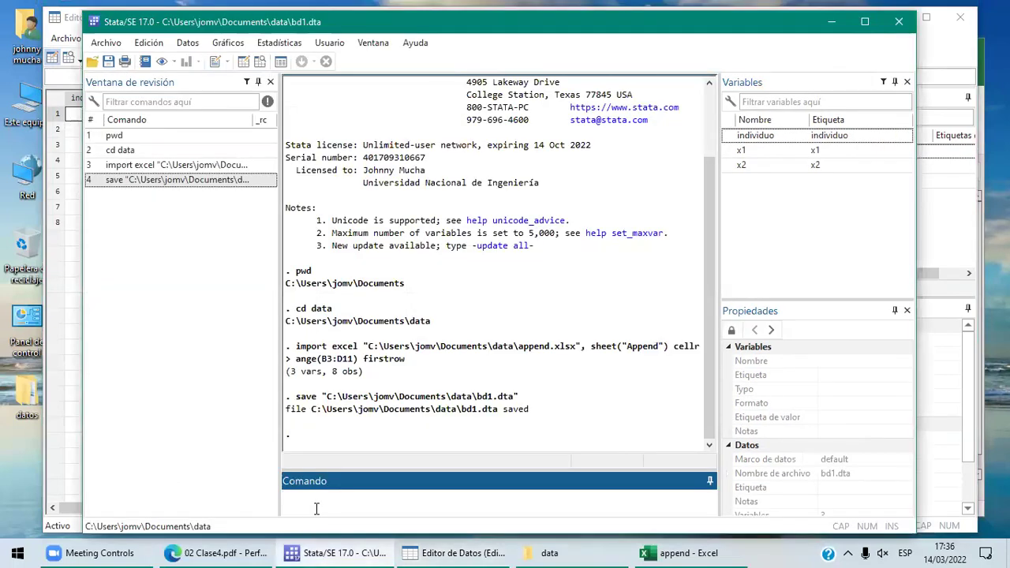
pyautogui.write('clear')
pyautogui.press('Return')
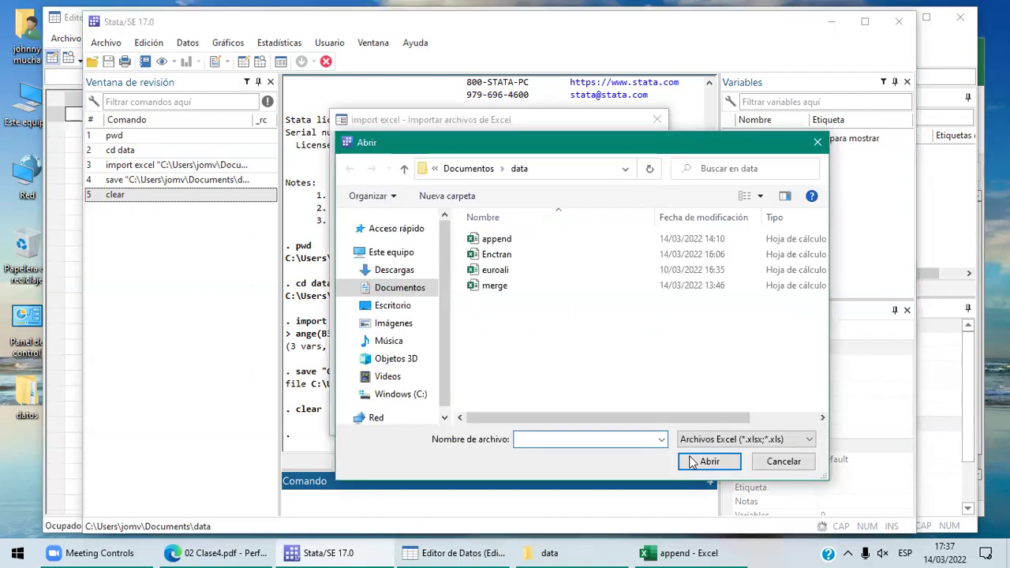
pyautogui.click(692, 462)
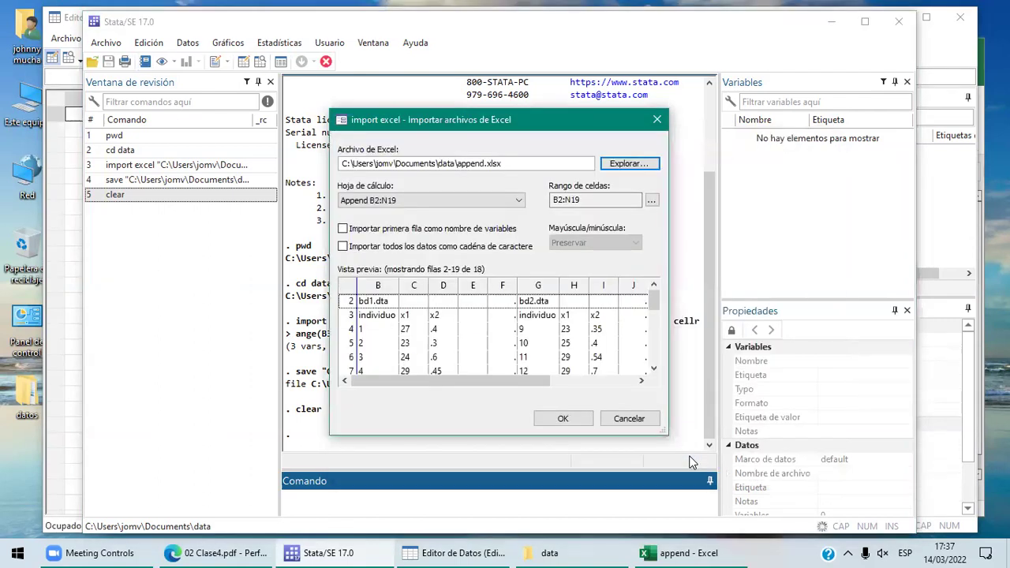
# In the append workbook in Excel, check the first and last cells of the bd2.dta table
pyautogui.click(687, 550)
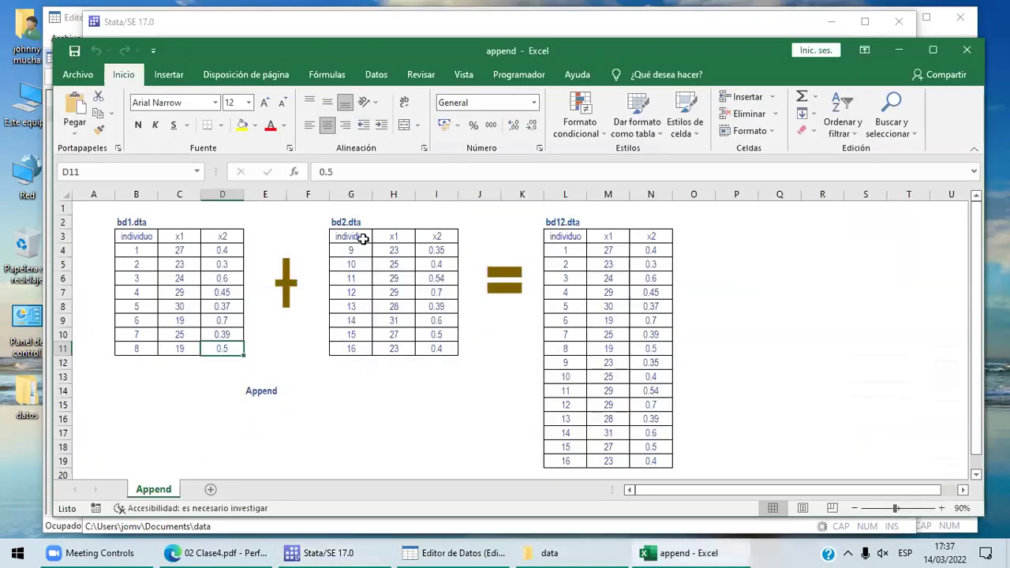
pyautogui.click(361, 238)
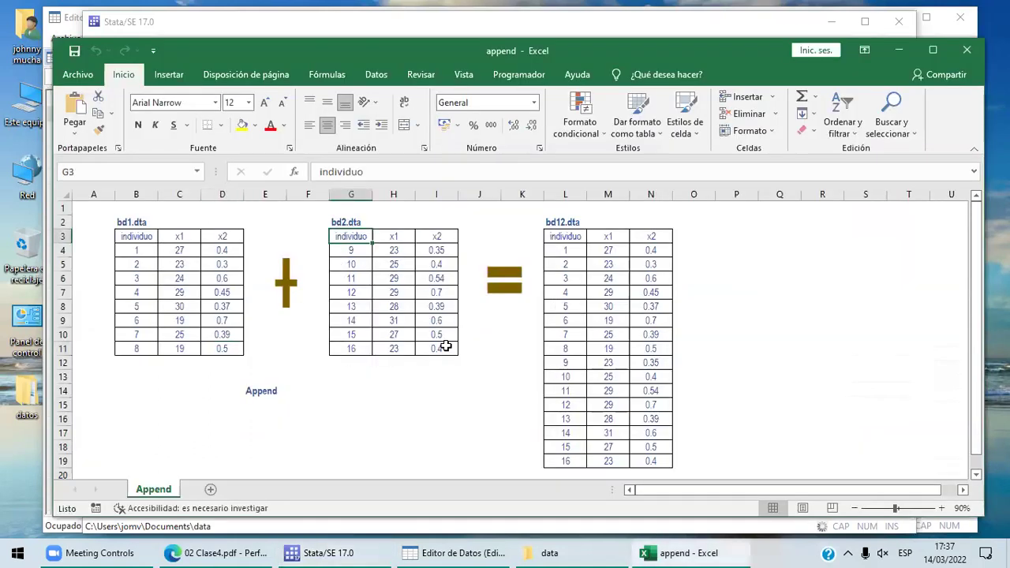
pyautogui.click(446, 347)
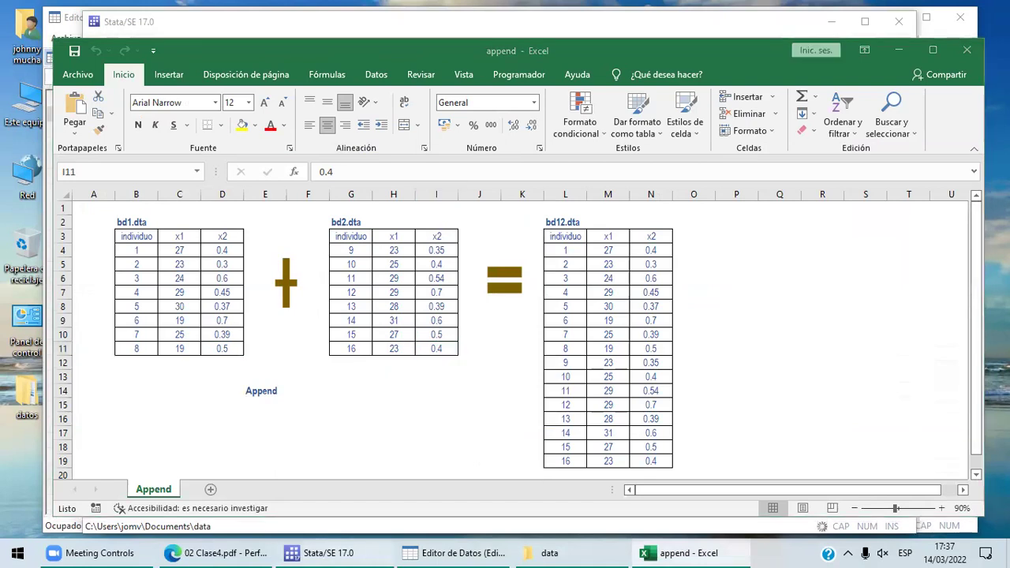
# Back in Stata's Excel import, set the cell range to G3:I11, use the first row as variable names, and import the data
pyautogui.hotkey('alt', 'Tab')
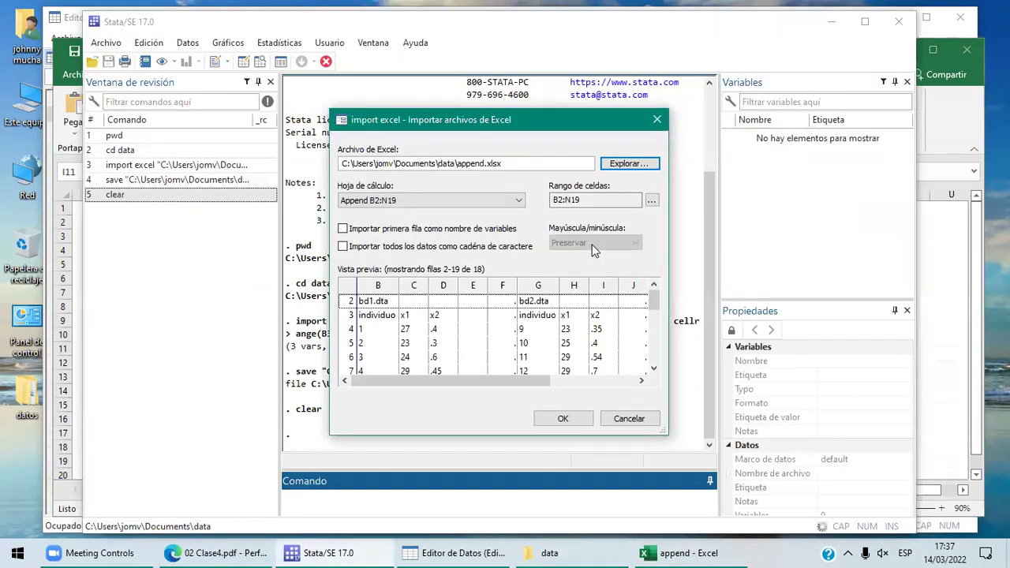
pyautogui.click(652, 199)
pyautogui.write('g')
pyautogui.press('Tab')
pyautogui.write('3')
pyautogui.press('Tab')
pyautogui.press('BackSpace')
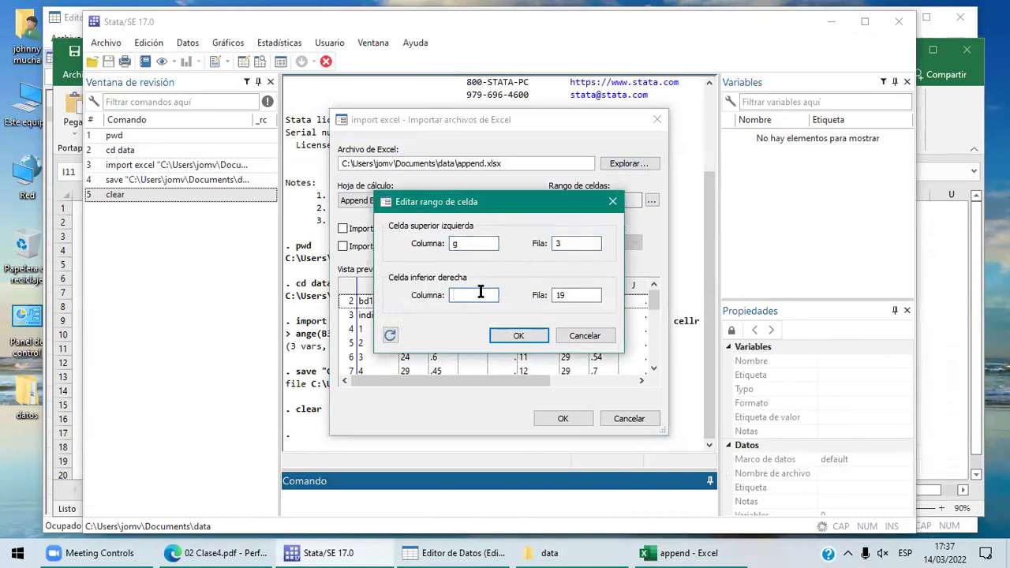
pyautogui.write('l')
pyautogui.press('Tab')
pyautogui.press('BackSpace')
pyautogui.write('11')
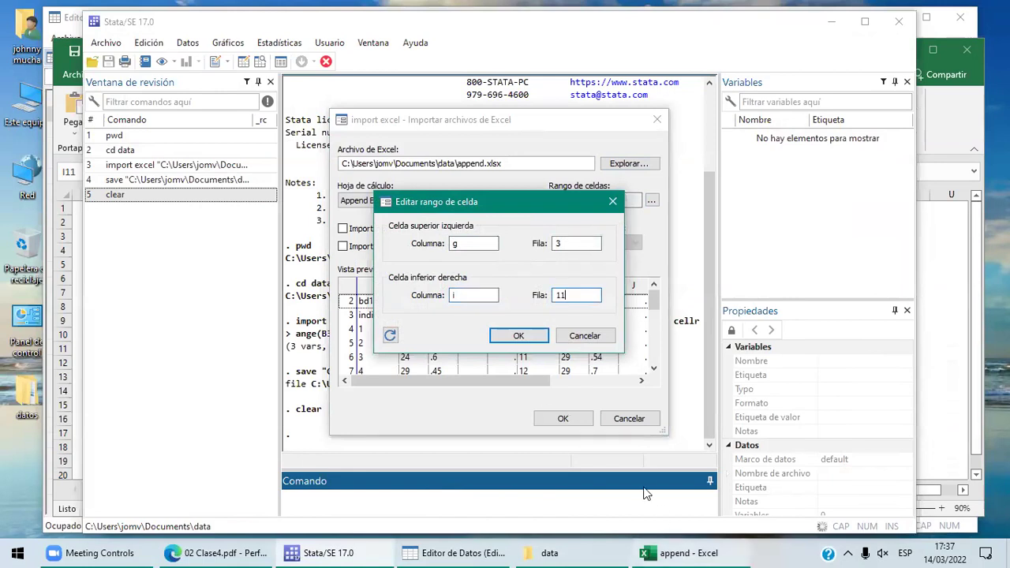
pyautogui.hotkey('alt', 'Tab')
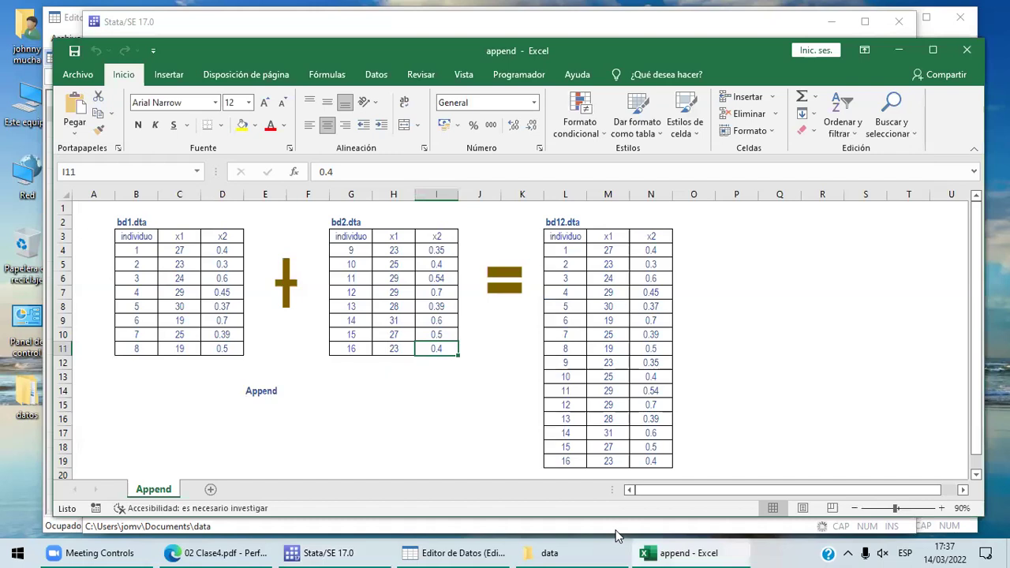
pyautogui.hotkey('alt', 'Tab')
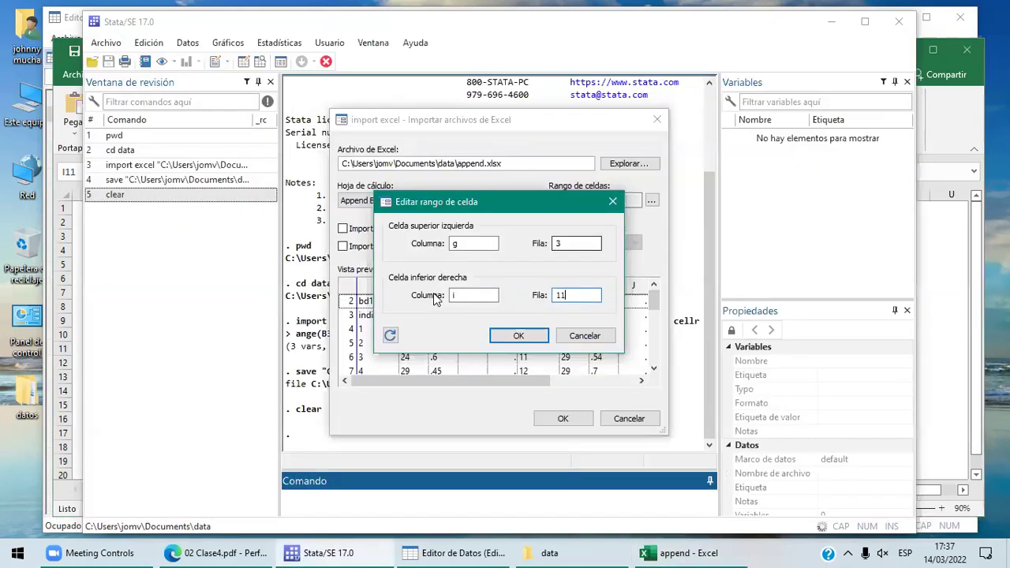
pyautogui.click(518, 335)
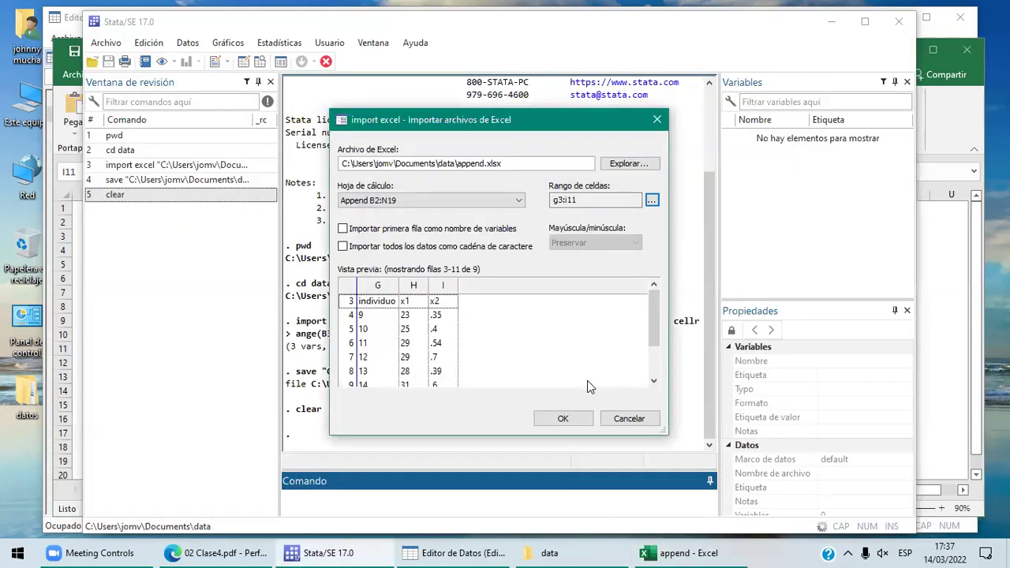
pyautogui.click(566, 418)
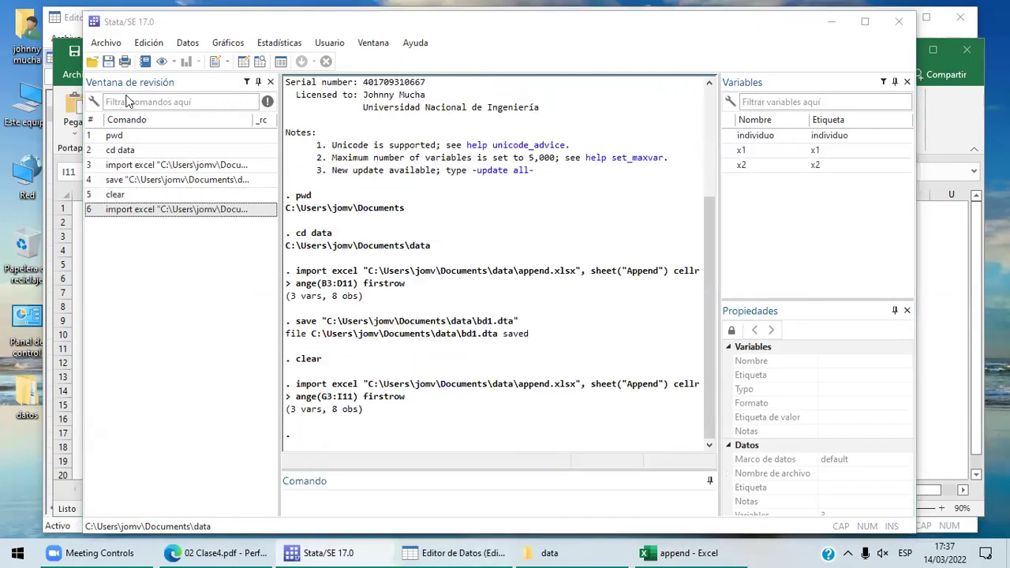
# View the imported data in Stata's Data Editor and compare it with the bd2.dta table in Excel
pyautogui.click(63, 20)
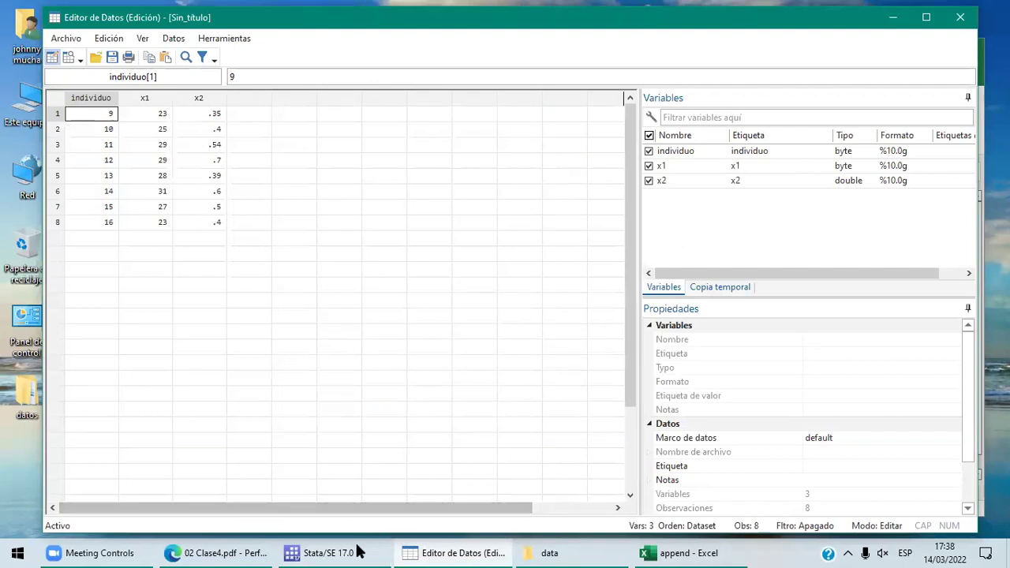
pyautogui.click(679, 553)
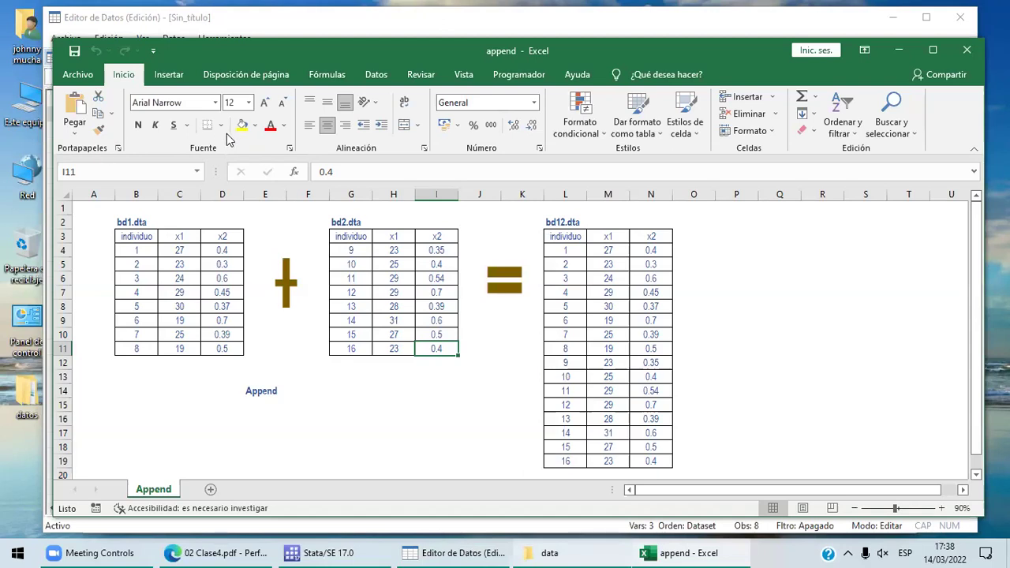
pyautogui.hotkey('alt', 'Tab')
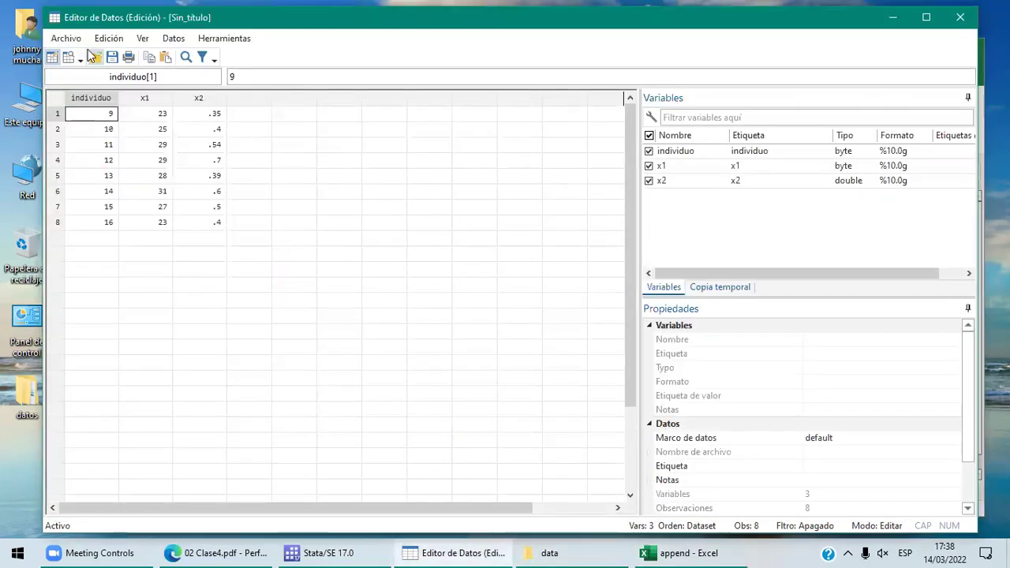
# Save the dataset as bd2 in the data folder and clear the data from Stata's memory
pyautogui.click(67, 38)
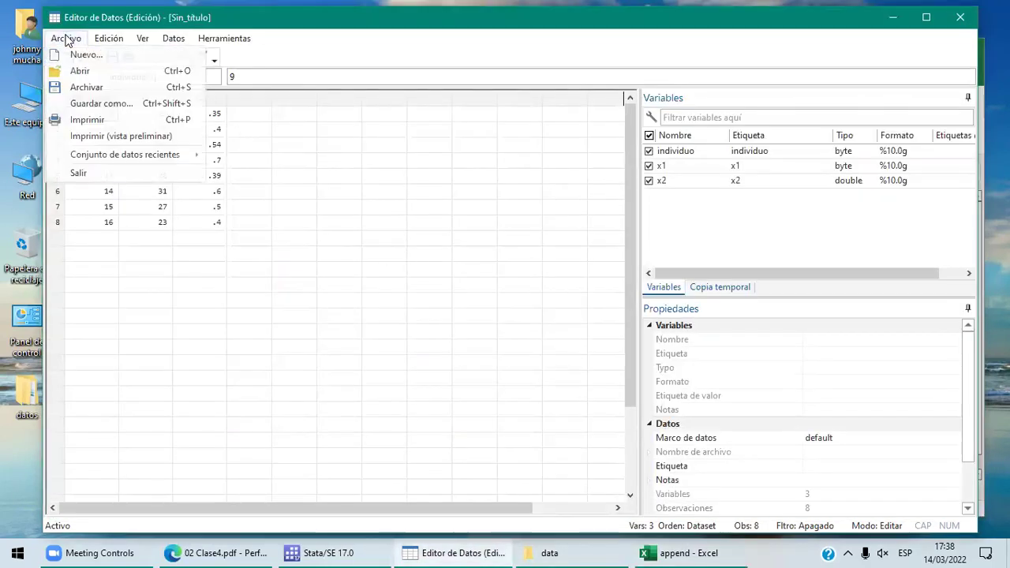
pyautogui.click(116, 110)
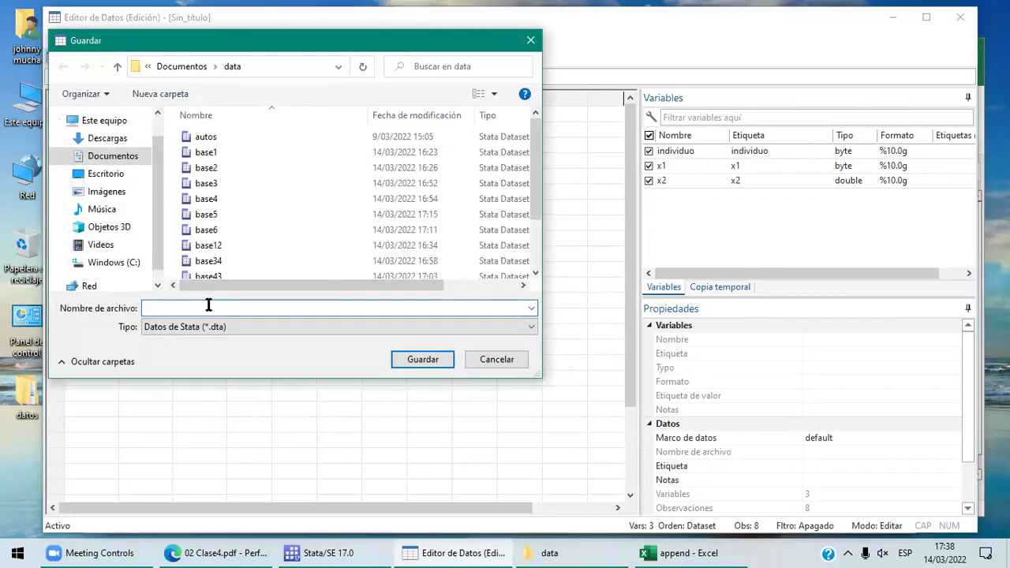
pyautogui.write('bd2')
pyautogui.click(438, 359)
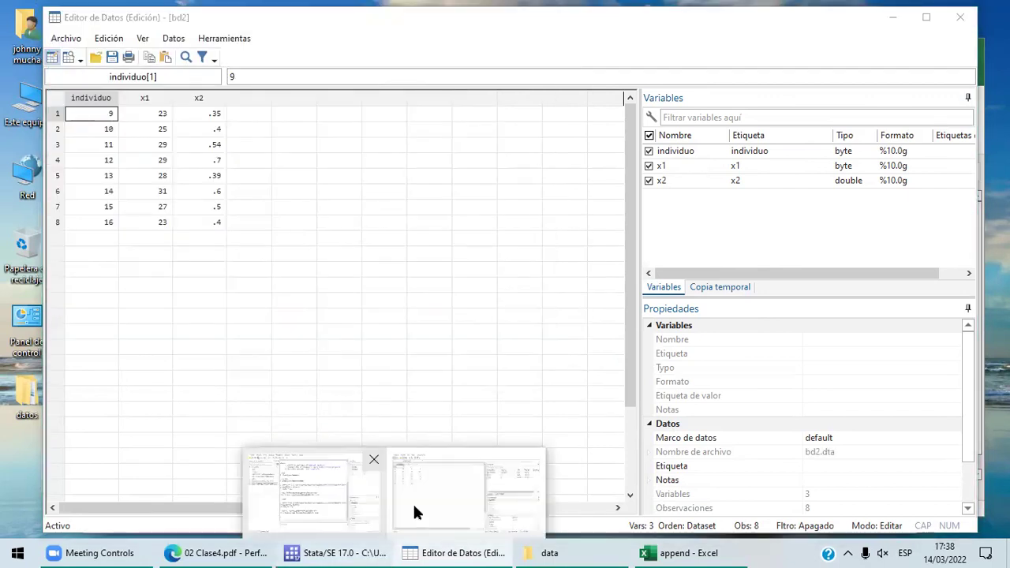
pyautogui.click(414, 505)
pyautogui.write('clear')
pyautogui.press('Return')
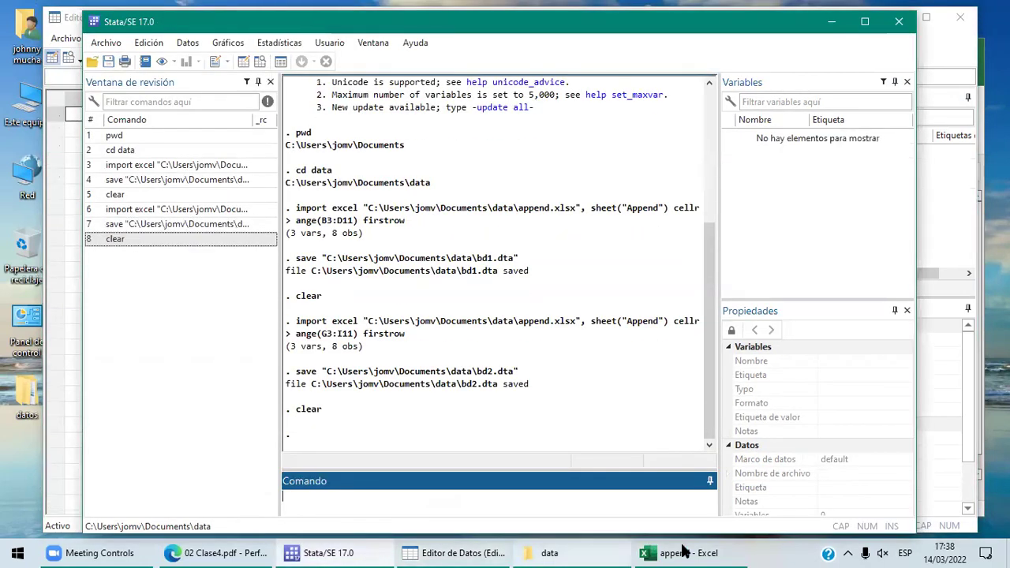
# Check the tables in Excel, load bd1.dta in Stata with the use command, and inspect it in the Data Editor
pyautogui.click(683, 551)
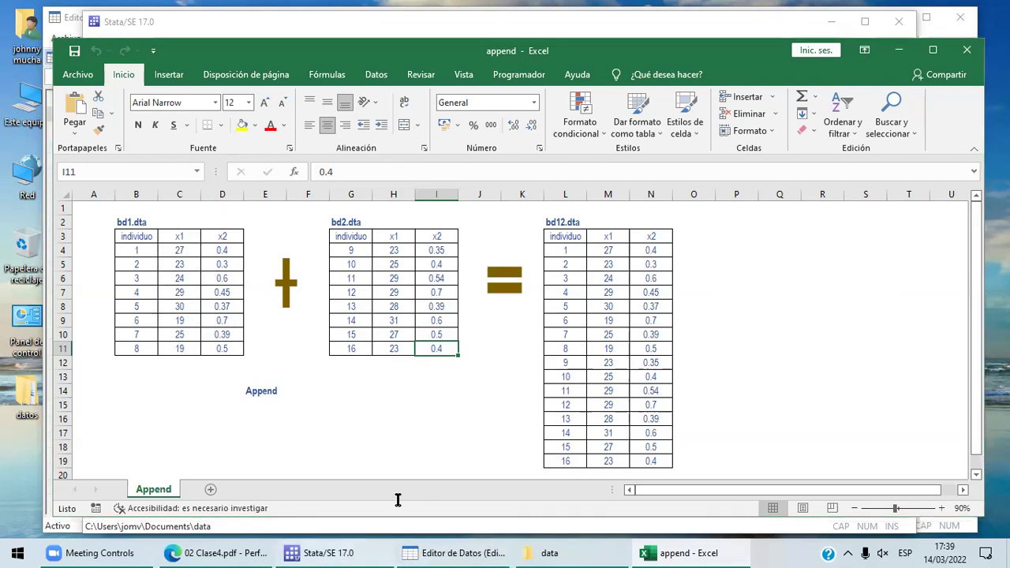
pyautogui.hotkey('alt', 'Tab')
pyautogui.write('use bd')
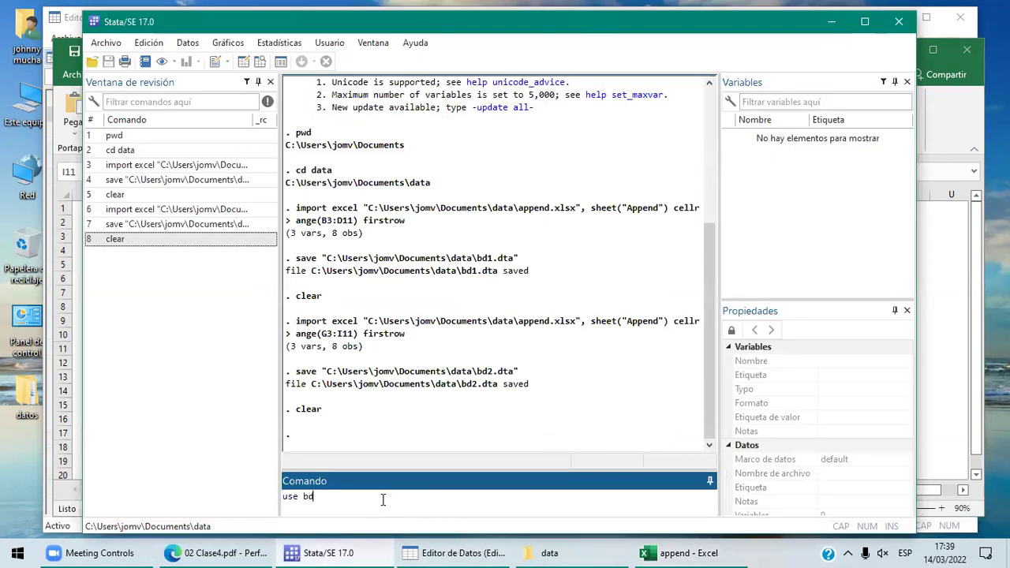
pyautogui.write('1.dta')
pyautogui.press('Return')
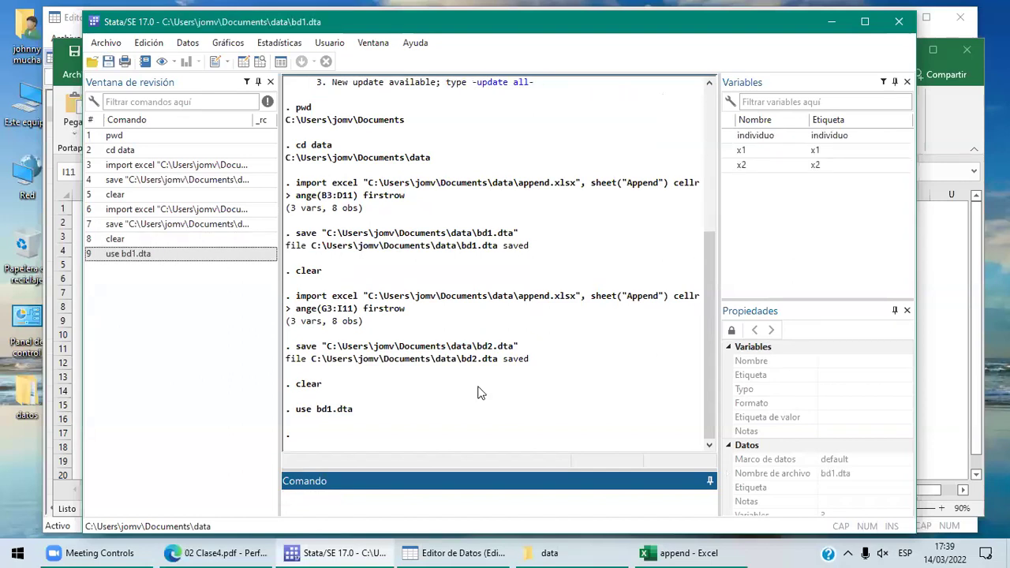
pyautogui.click(490, 551)
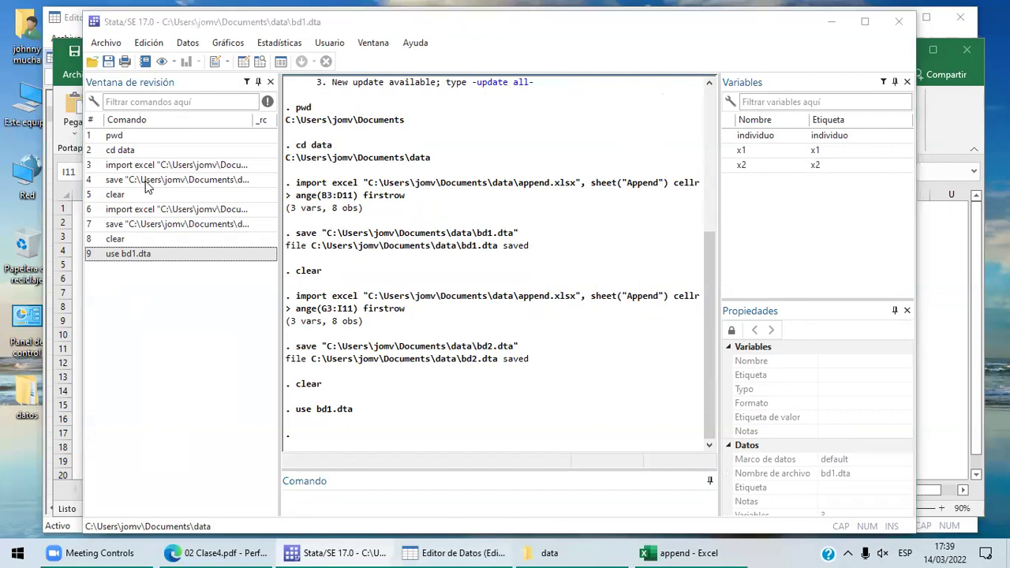
pyautogui.click(338, 546)
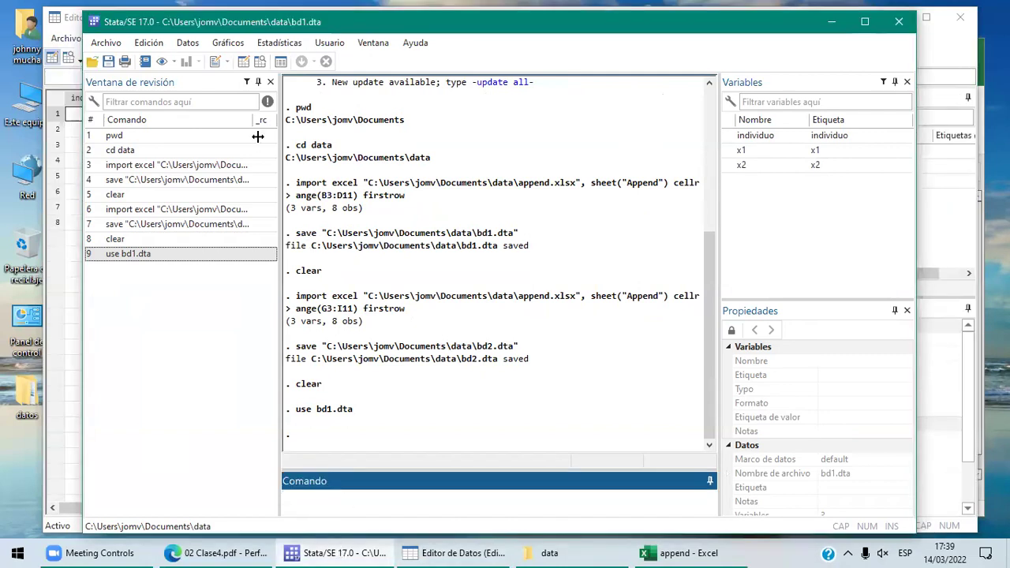
# Append bd2.dta from the data folder to the loaded bd1 dataset and view the combined data in the Data Editor
pyautogui.click(185, 48)
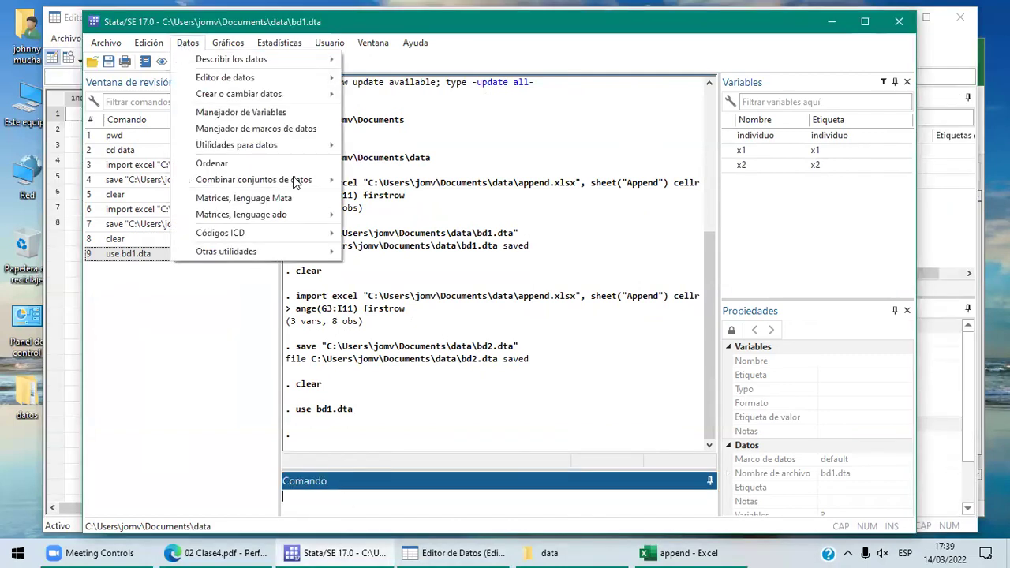
pyautogui.moveTo(295, 180)
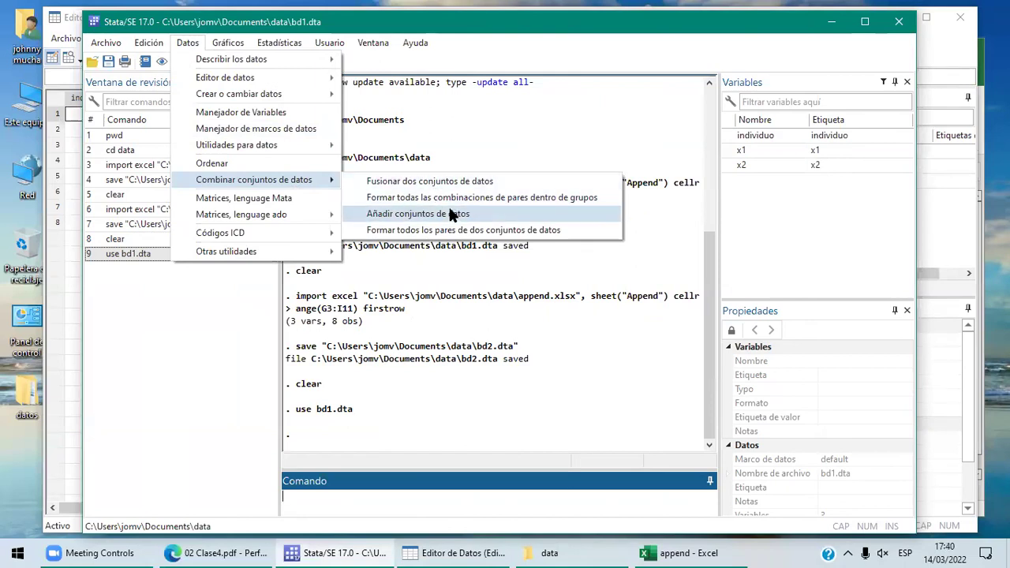
pyautogui.click(449, 210)
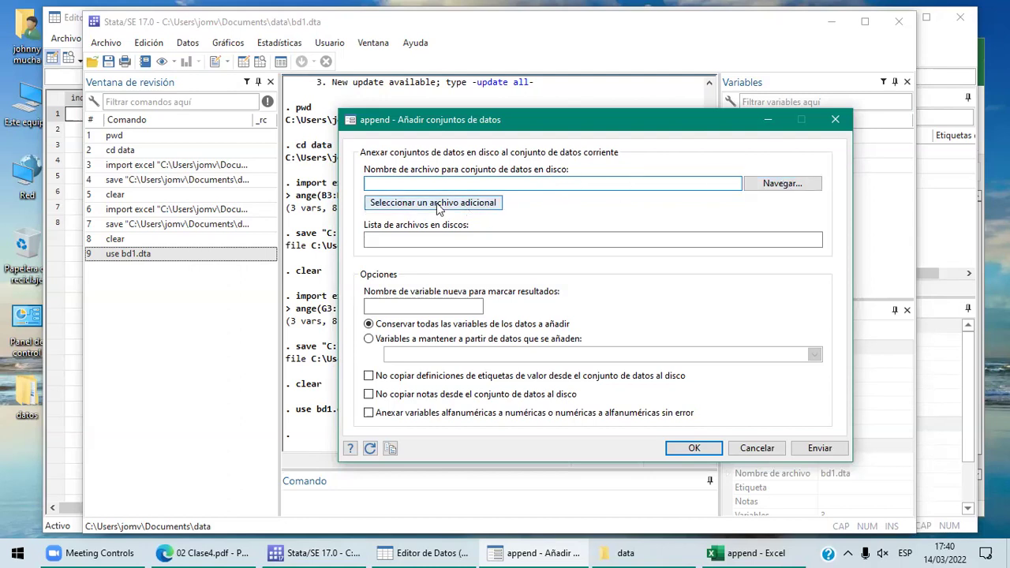
pyautogui.click(779, 185)
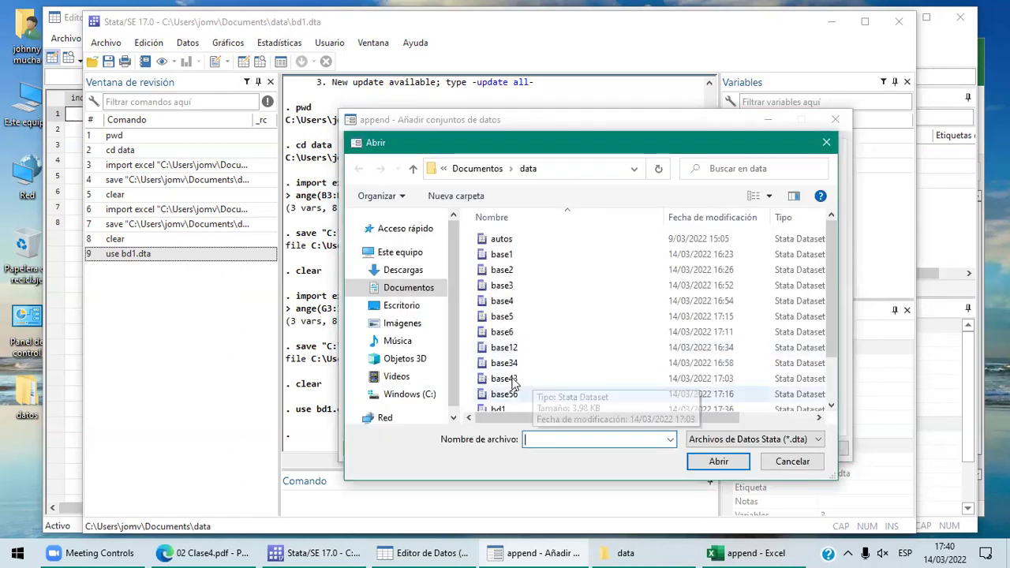
pyautogui.click(831, 408)
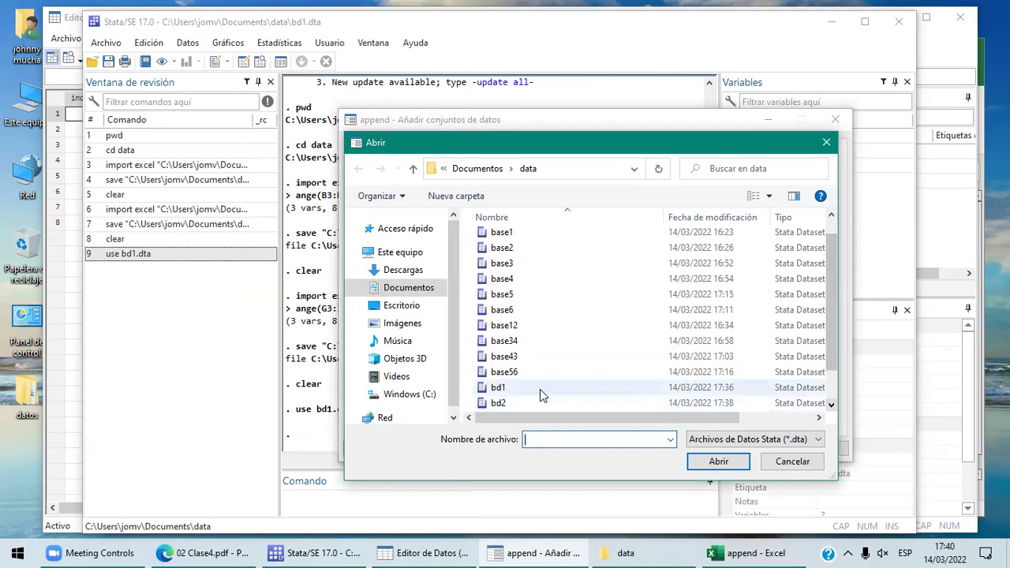
pyautogui.click(540, 403)
pyautogui.press('Return')
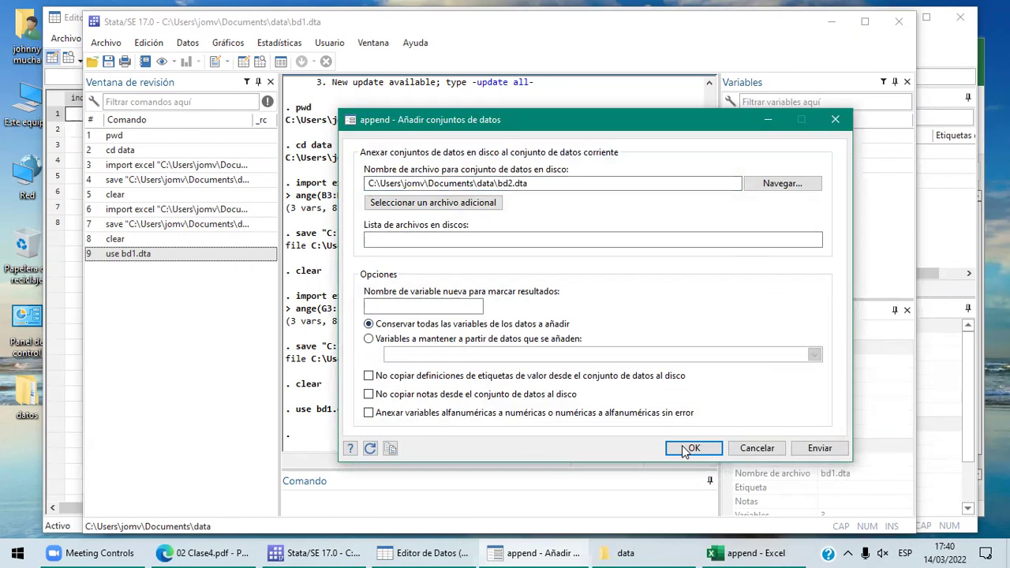
pyautogui.click(686, 448)
pyautogui.click(465, 553)
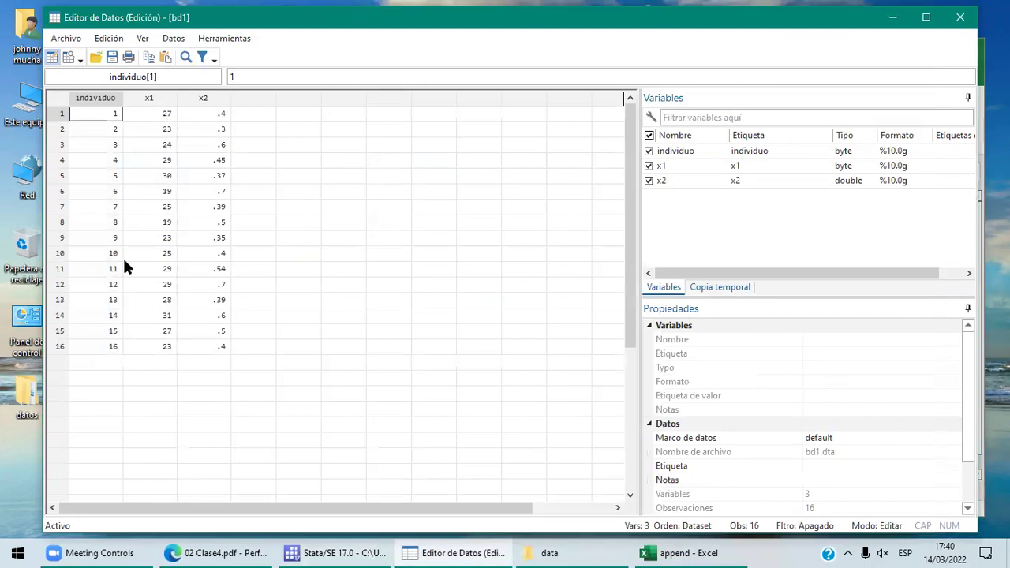
# Check the first and appended observations in the Data Editor and save the combined dataset as bd12 in the data folder
pyautogui.click(63, 223)
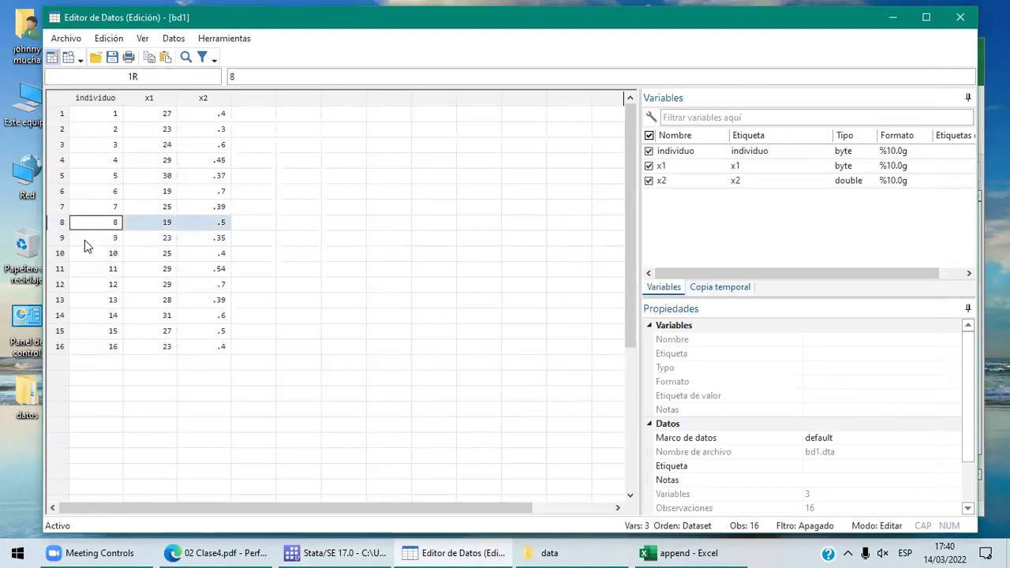
pyautogui.click(91, 354)
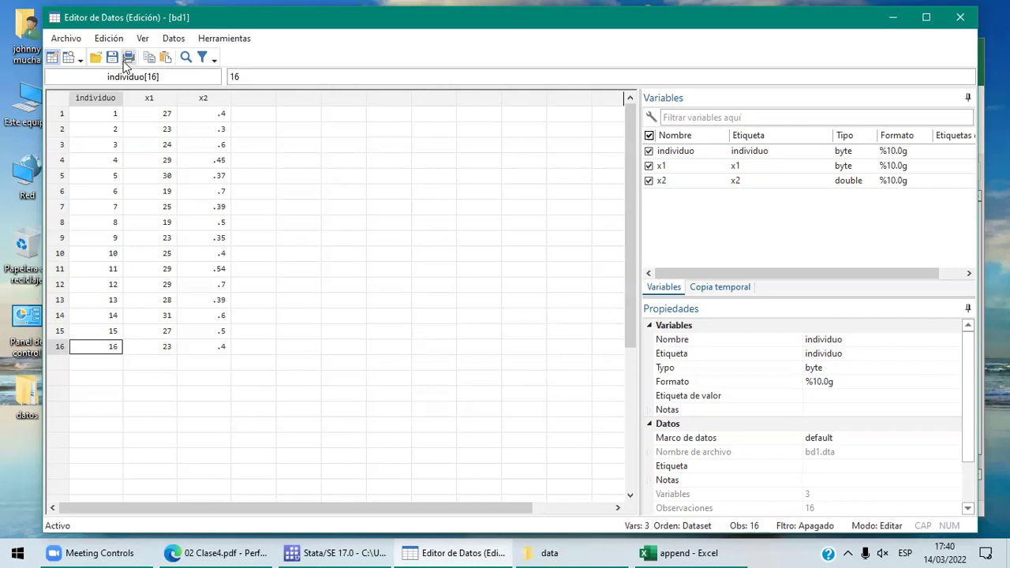
pyautogui.click(67, 38)
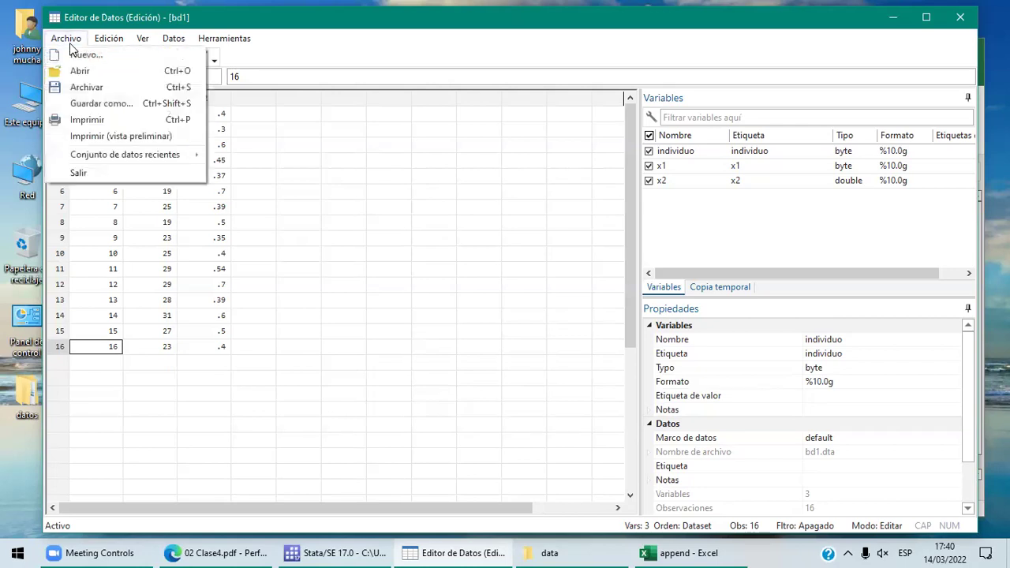
pyautogui.click(99, 101)
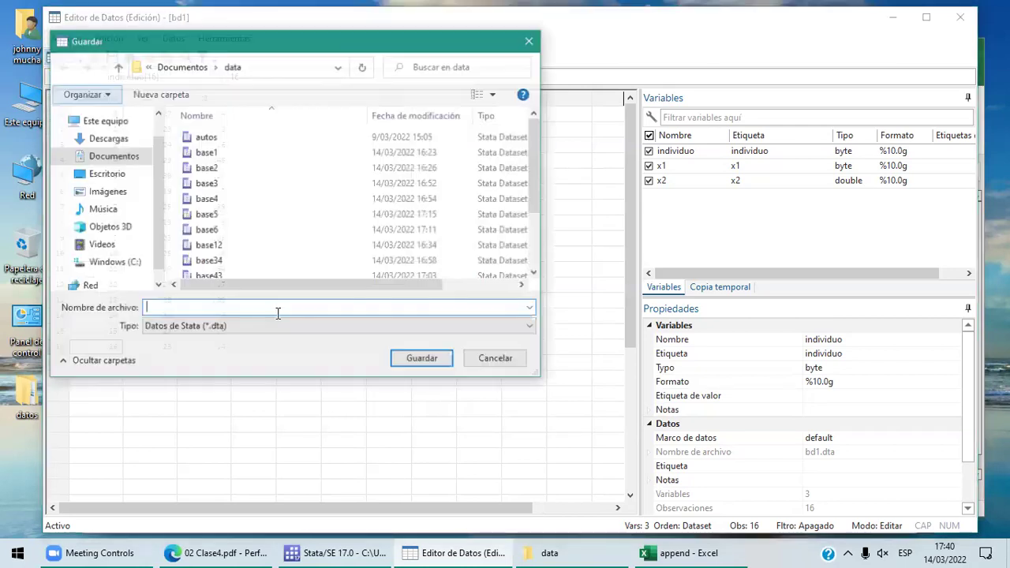
pyautogui.write('d12')
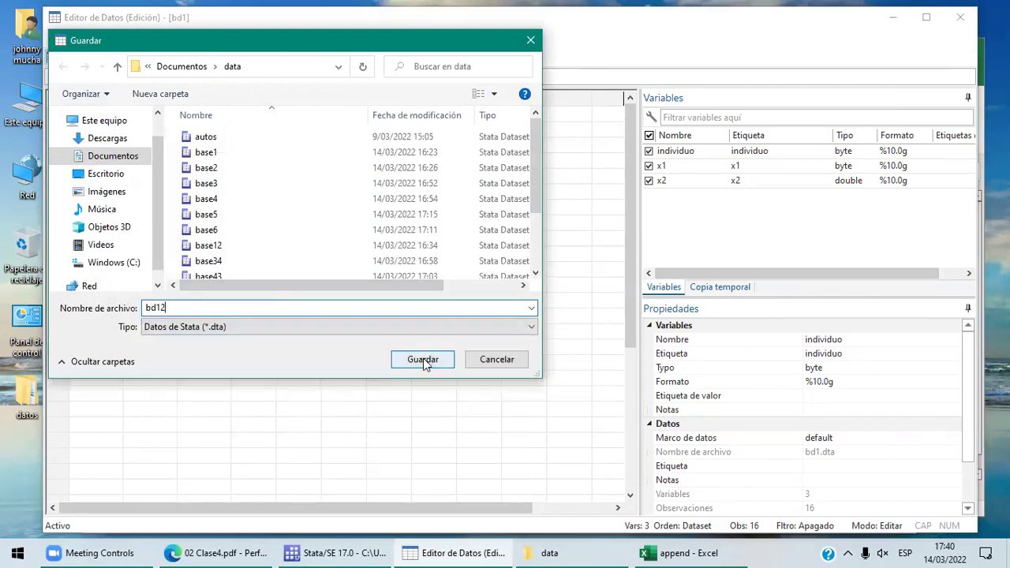
pyautogui.click(424, 359)
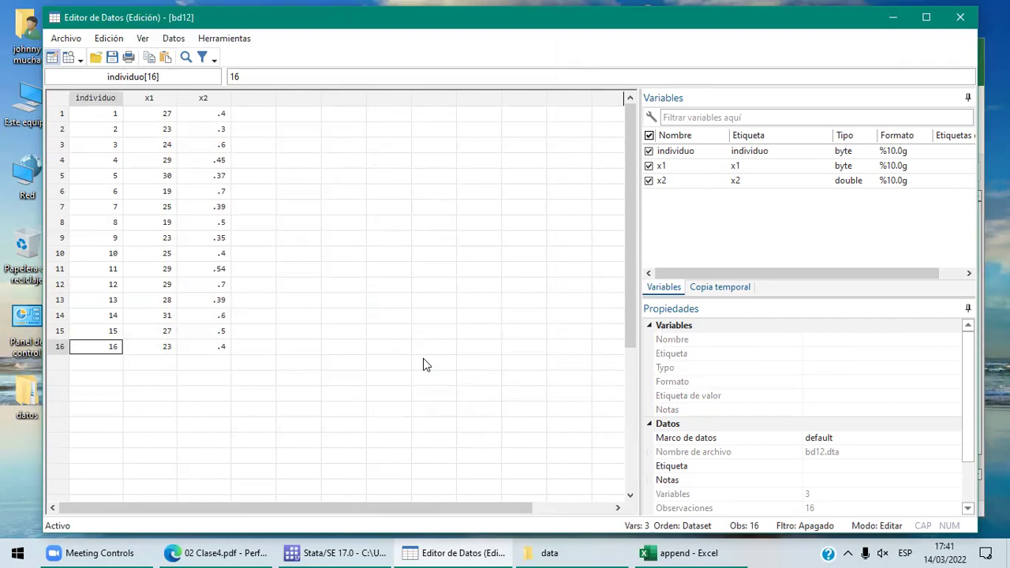
# Clear the combined data from Stata's memory
pyautogui.hotkey('alt', 'Tab')
pyautogui.write('clear')
pyautogui.press('Return')
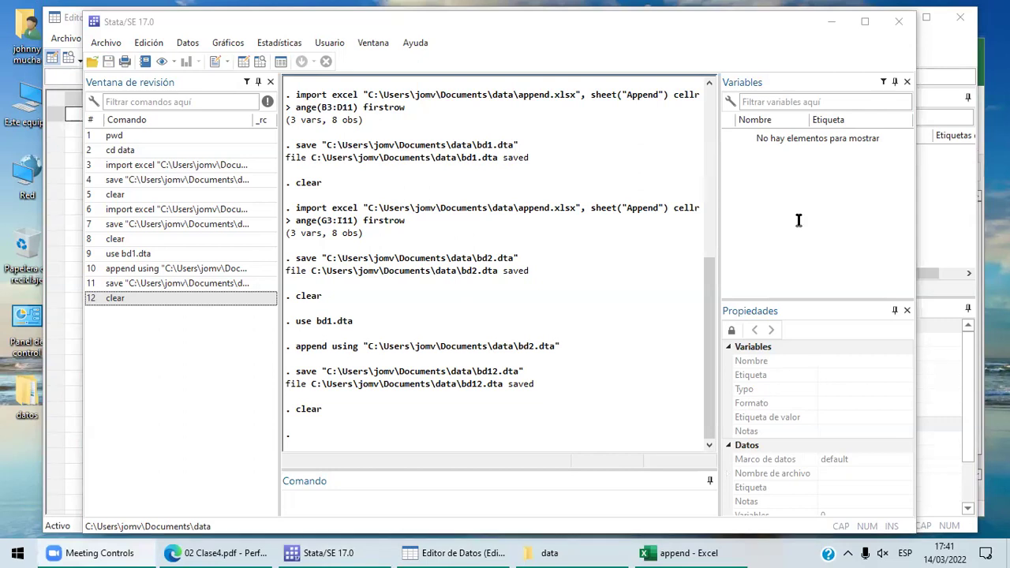
# Close all the open work windows, including Stata, Excel, the class PDF and the data folder
pyautogui.click(965, 56)
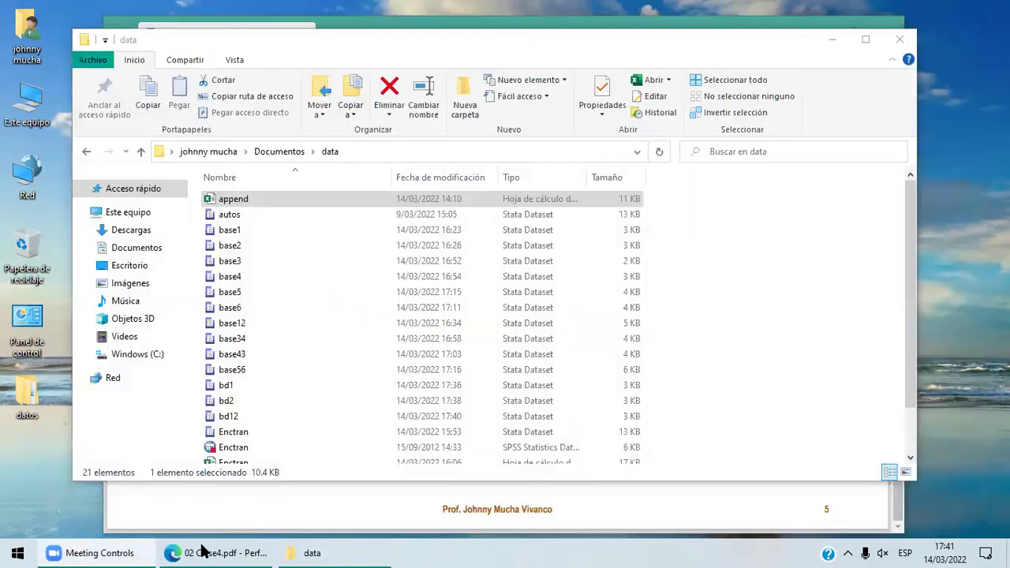
pyautogui.click(876, 22)
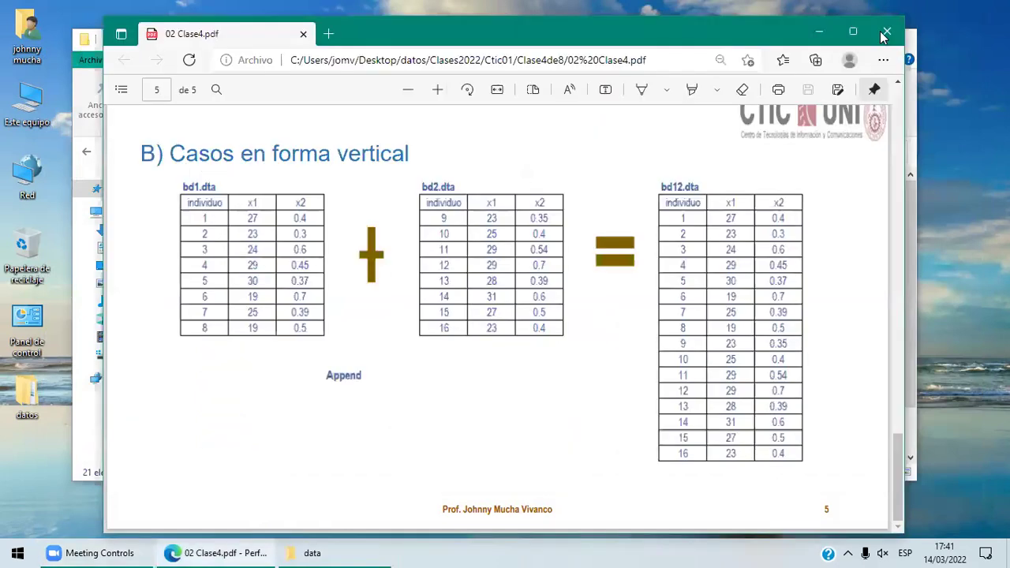
pyautogui.click(884, 37)
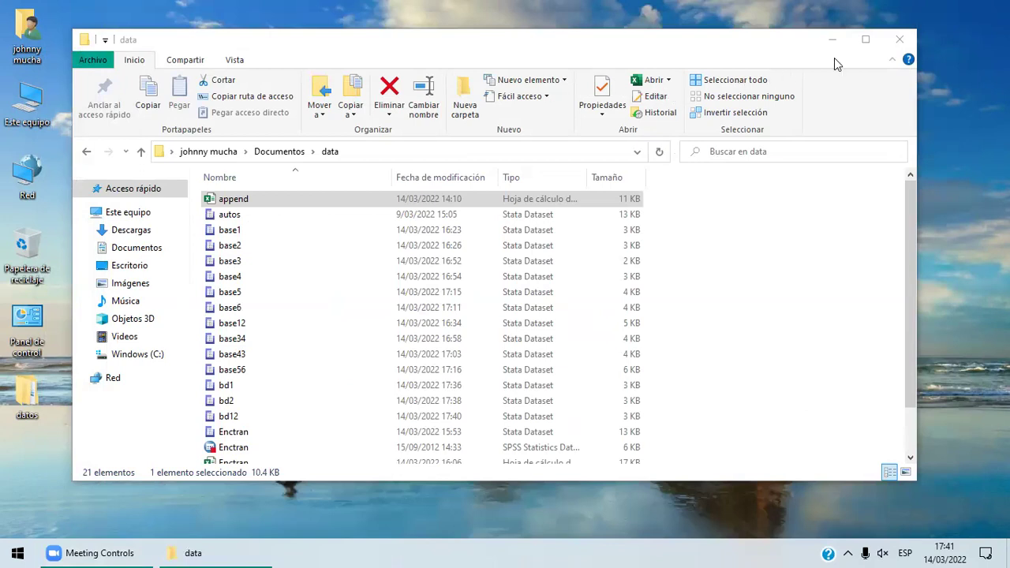
pyautogui.click(914, 44)
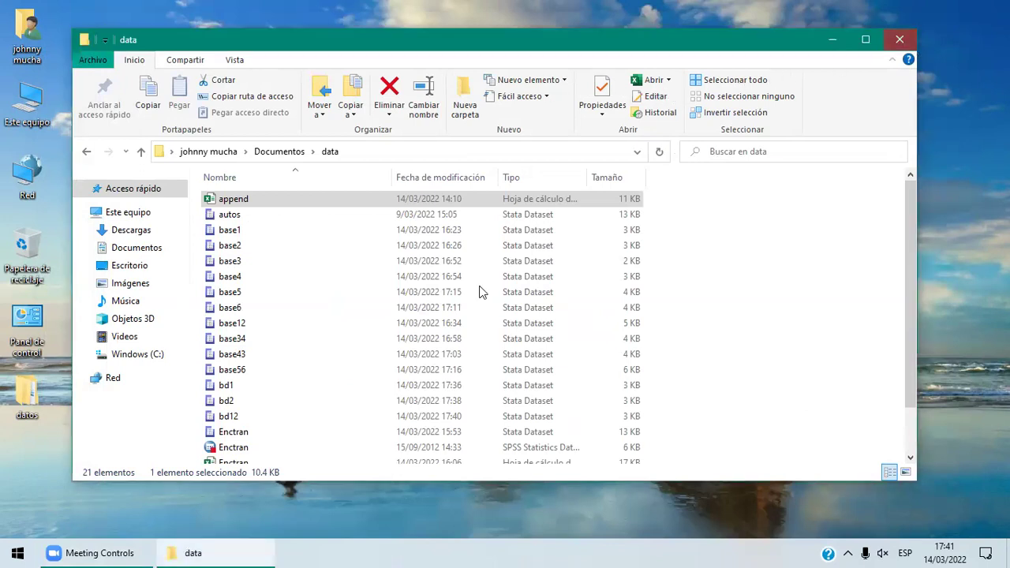
pyautogui.hotkey('alt', 'F4')
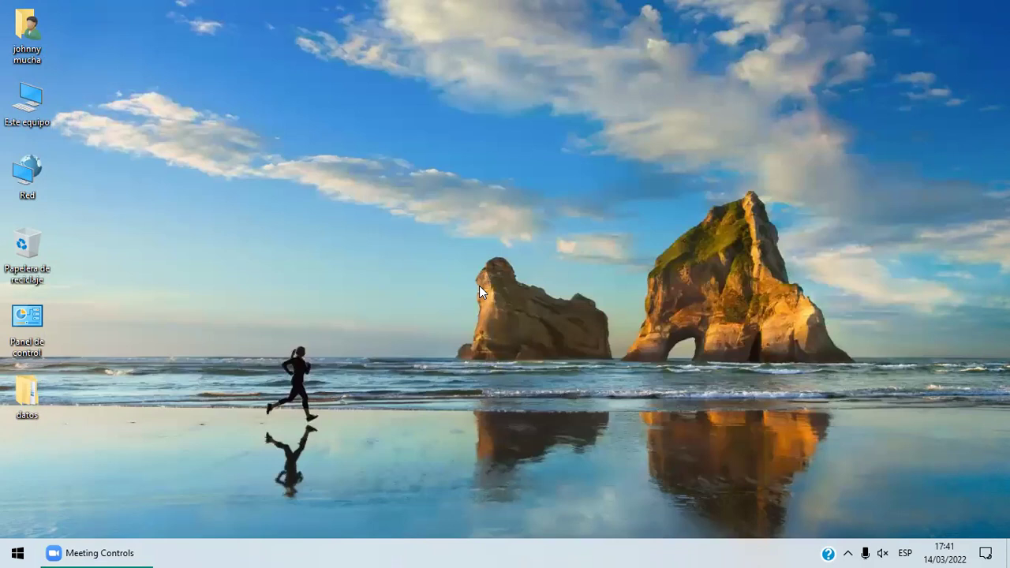
# Start a new Stata/SE 17.0 session
pyautogui.press('super')
pyautogui.click(160, 126)
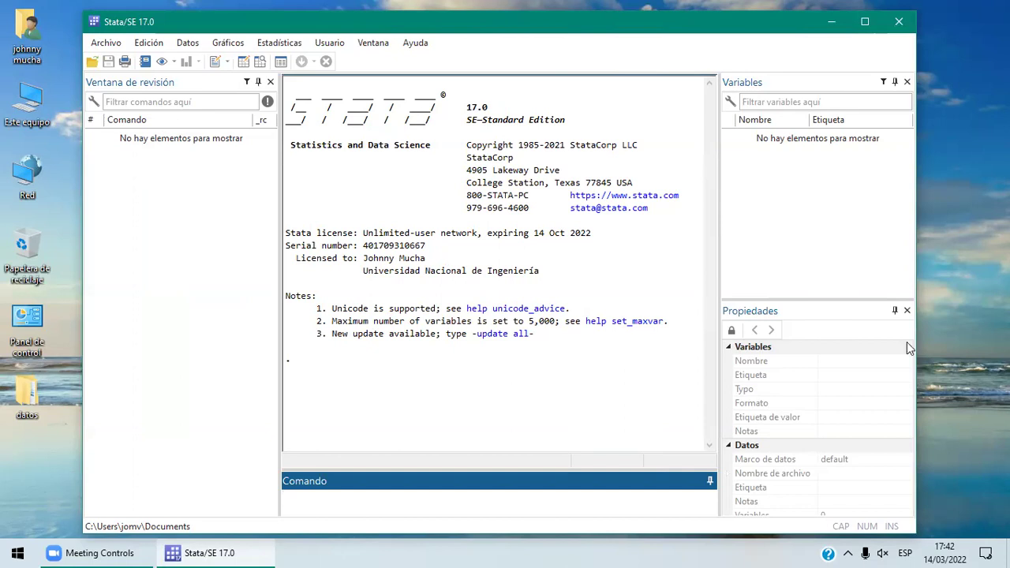
pyautogui.click(848, 553)
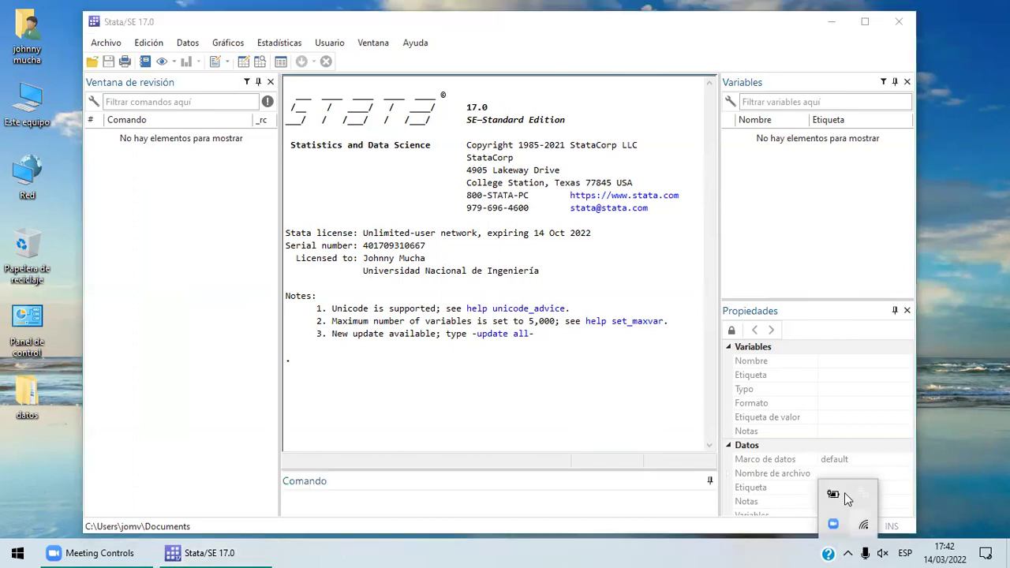
pyautogui.click(482, 517)
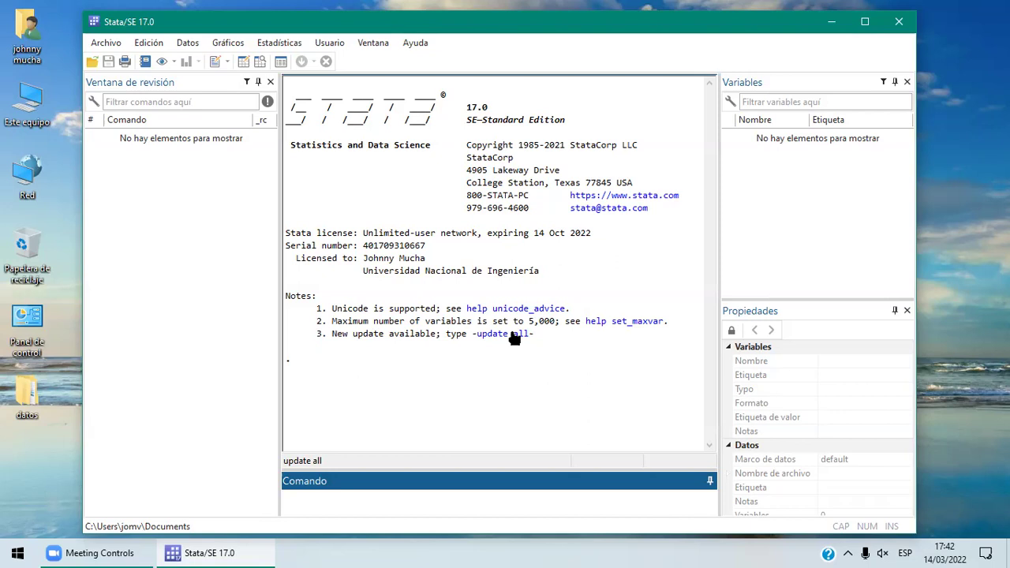
# Copy the autos dataset from datos\Clases2022\Ctic01\Clase4de8 into the Documents\data folder and close the folder window
pyautogui.click(40, 450)
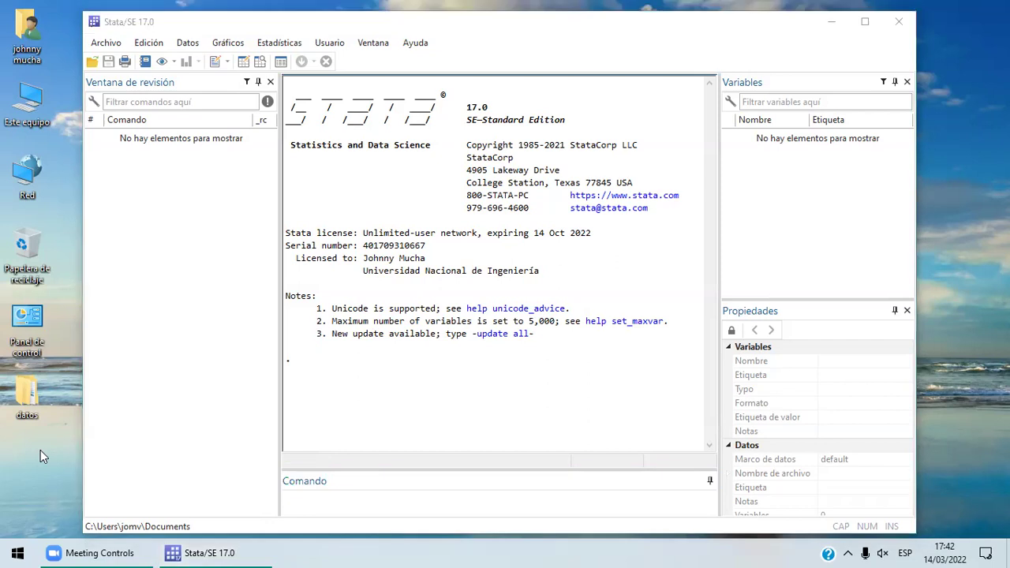
pyautogui.doubleClick(40, 396)
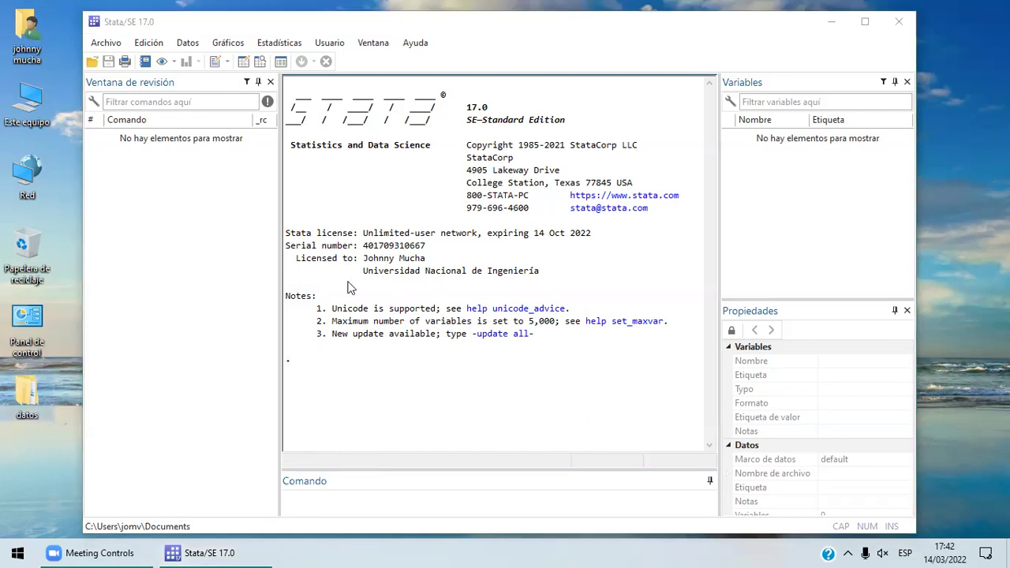
pyautogui.doubleClick(260, 233)
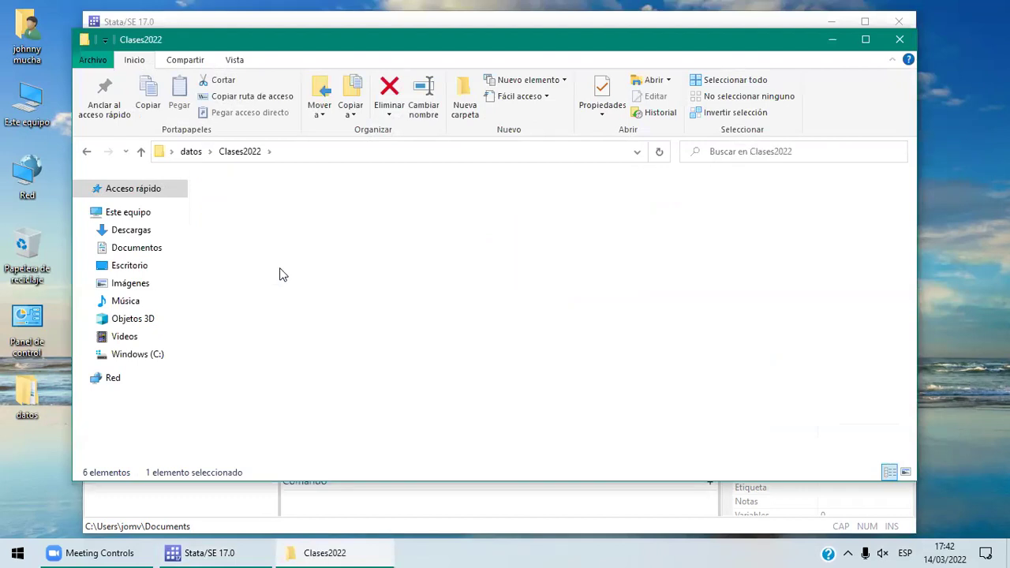
pyautogui.doubleClick(264, 271)
pyautogui.doubleClick(263, 265)
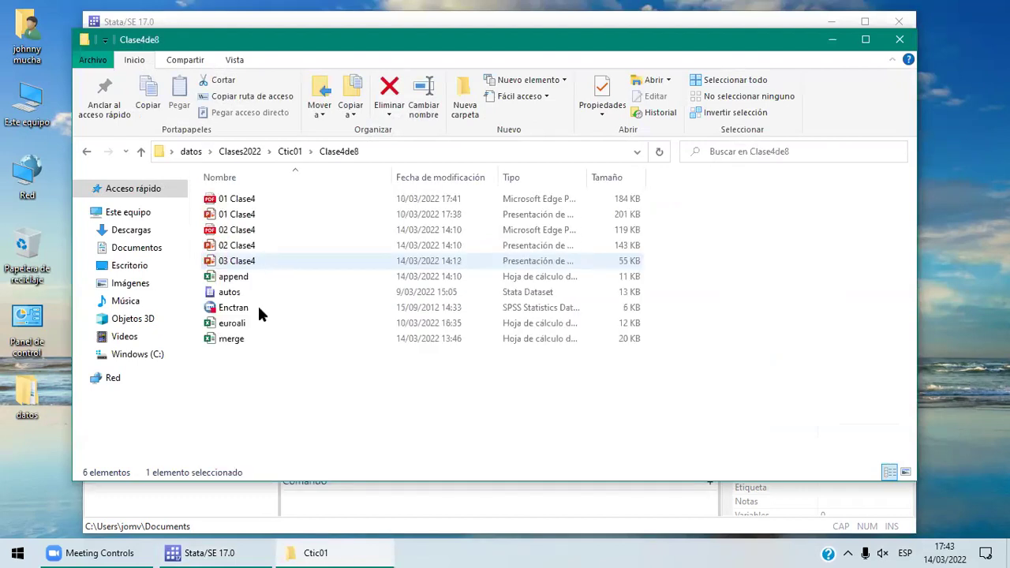
pyautogui.click(253, 297)
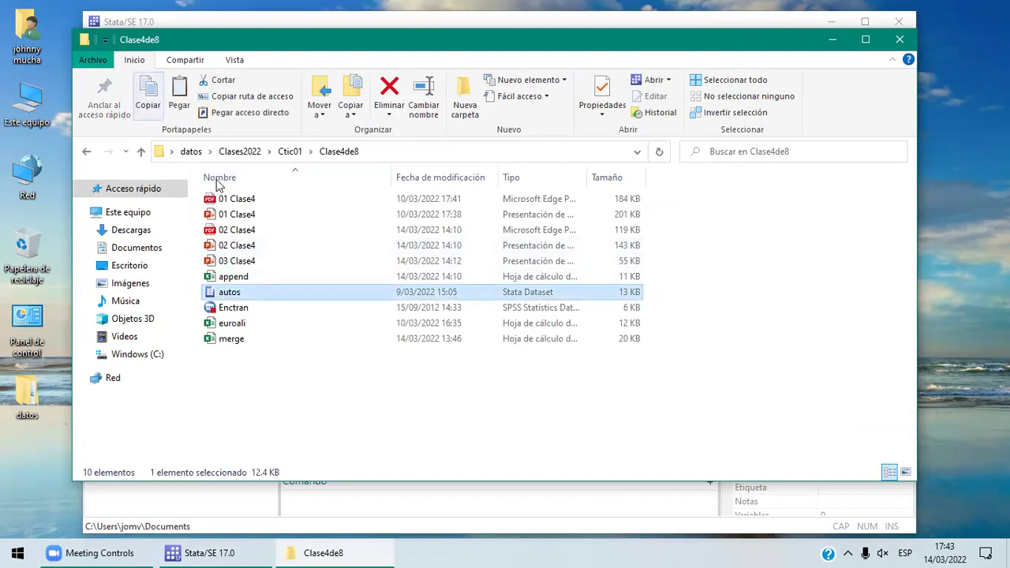
pyautogui.click(138, 248)
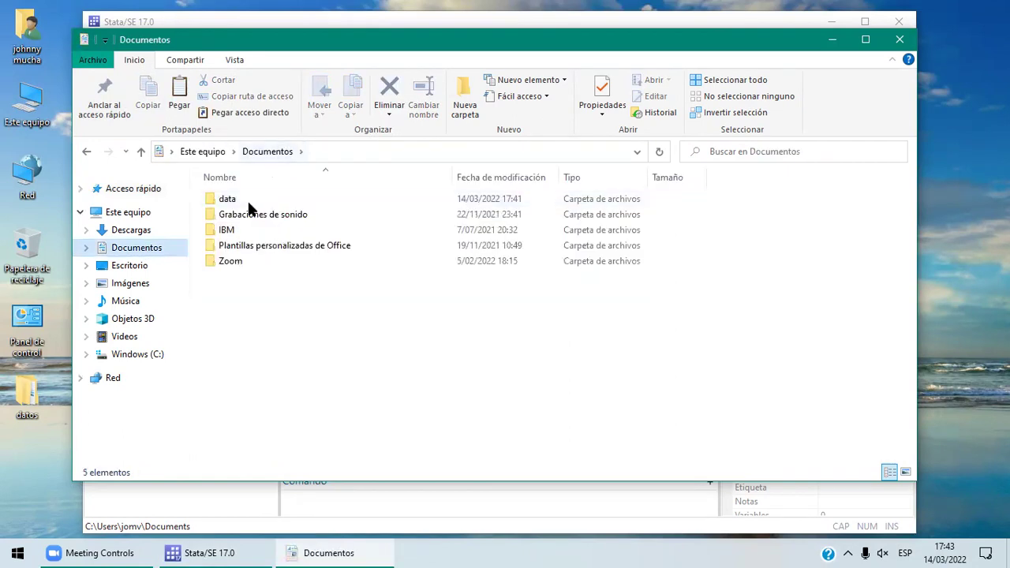
pyautogui.doubleClick(250, 206)
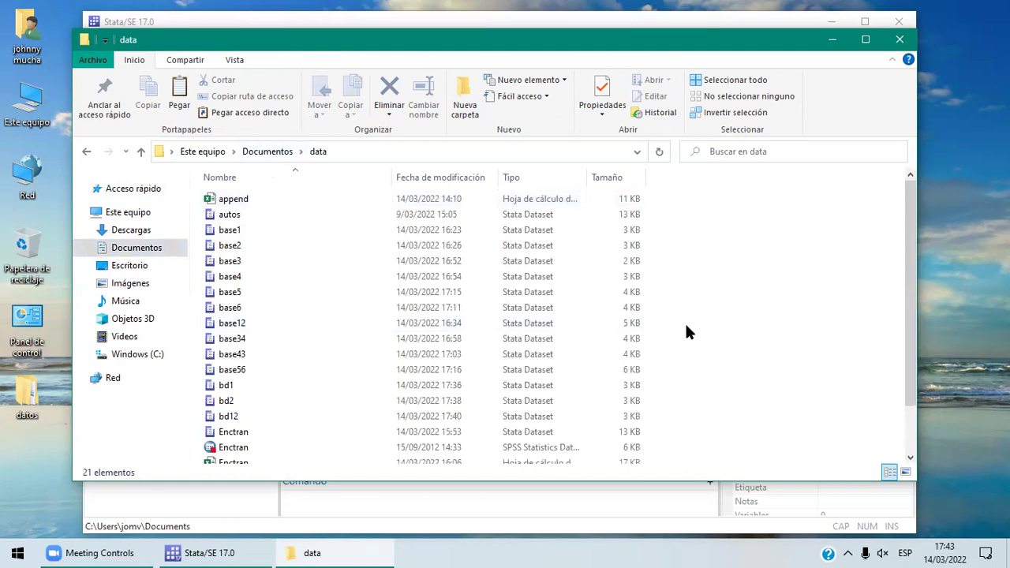
pyautogui.hotkey('ctrl', 'v')
pyautogui.press('Return')
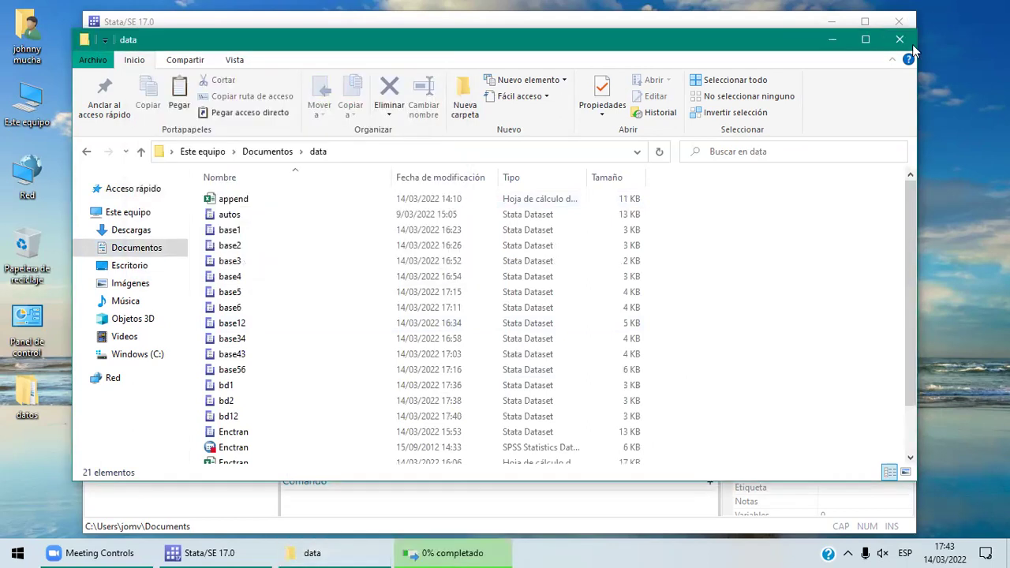
pyautogui.click(909, 49)
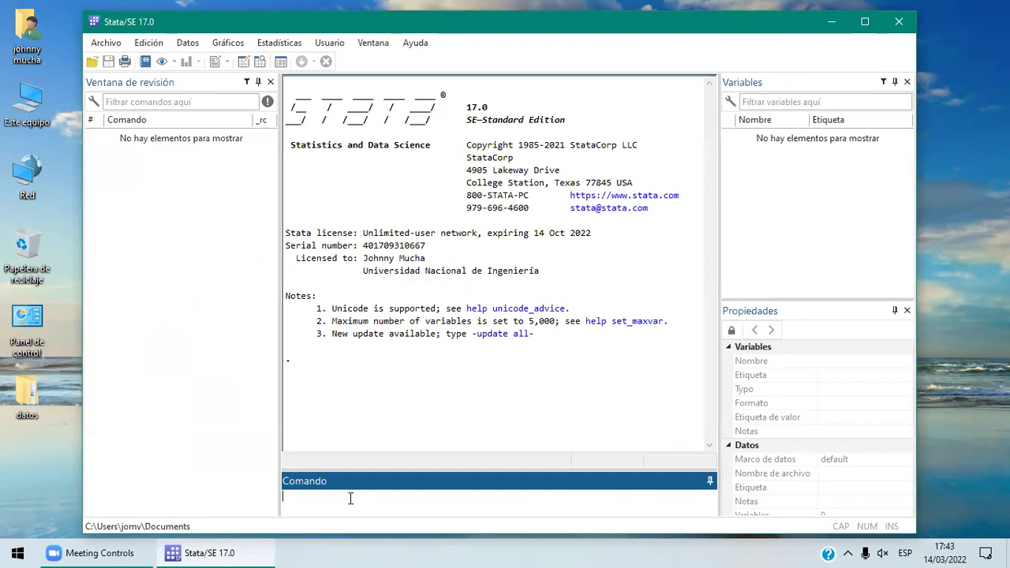
# Try to load autos.dta from the current working directory with the use command
pyautogui.write('use')
pyautogui.write('autos.dta')
pyautogui.press('Return')
# Check the working directory, change it to the data folder, and load the autos dataset
pyautogui.write('pwd')
pyautogui.press('Return')
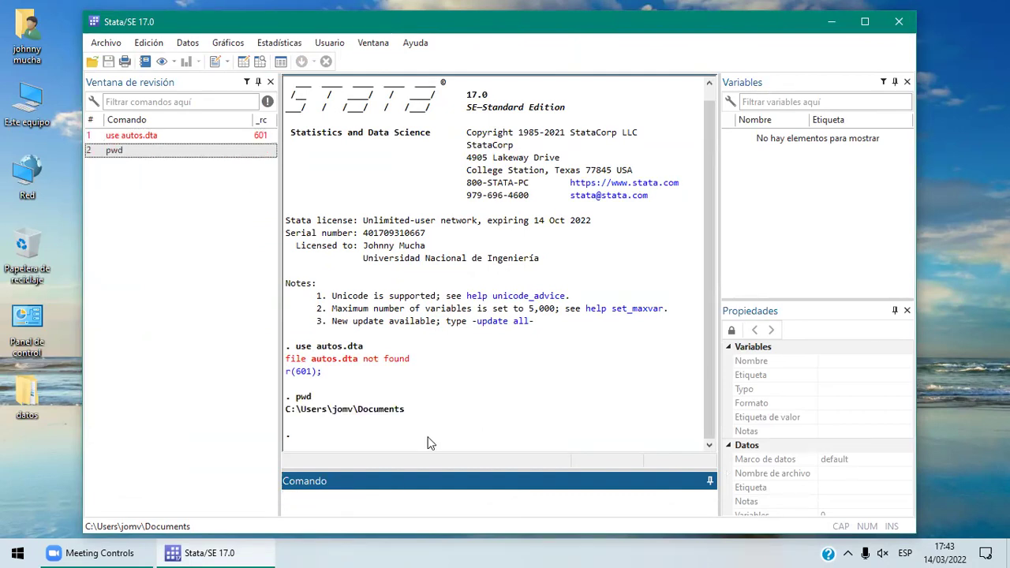
pyautogui.write('cd data')
pyautogui.press('Return')
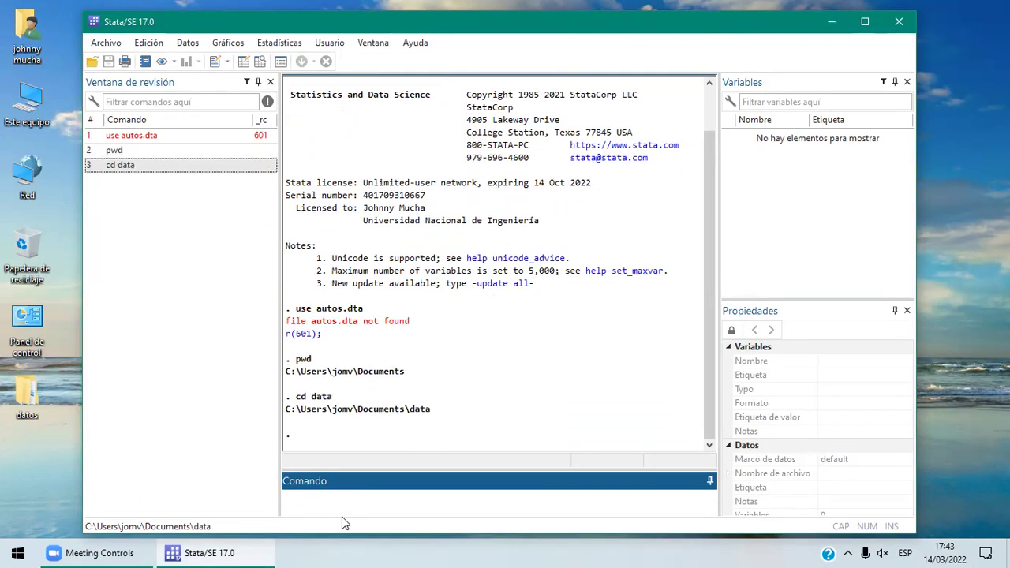
pyautogui.write('use autos')
pyautogui.press('Return')
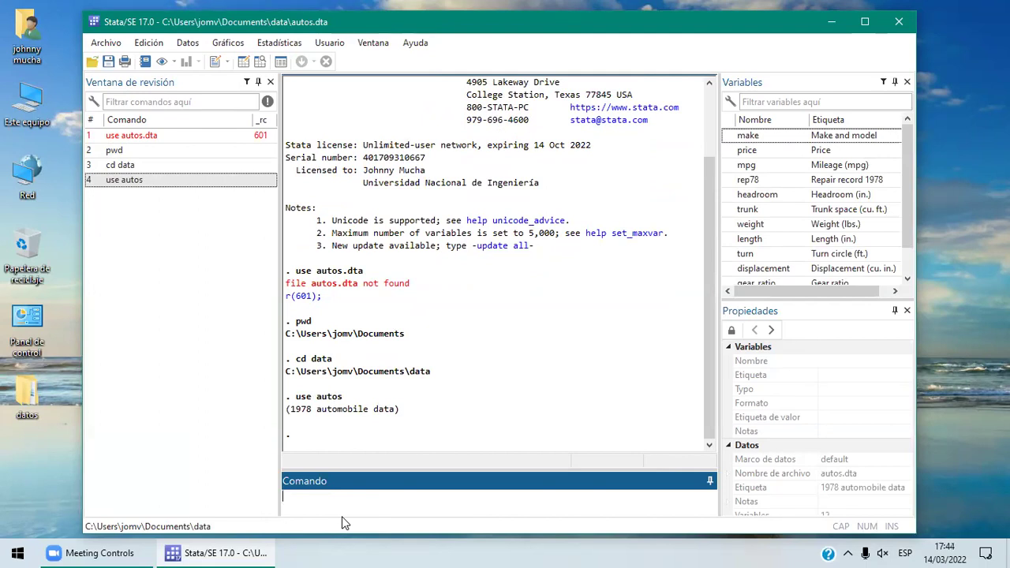
# Try to draw a violin plot of the mpg variable with the violin command
pyautogui.write('violin')
pyautogui.write('mpg')
pyautogui.press('Return')
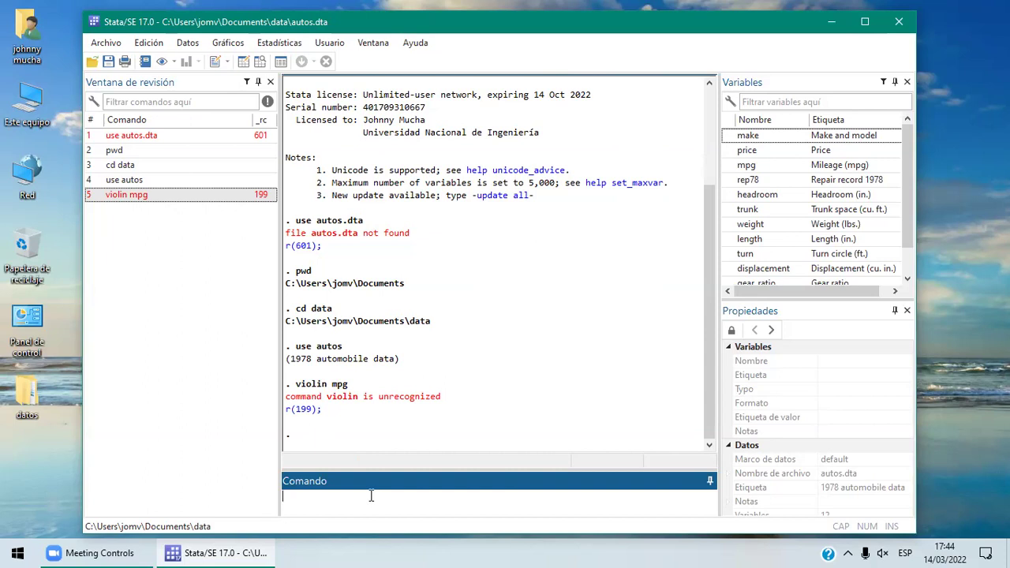
# Look up violin in Stata's help to find packages that provide the command
pyautogui.write('help vo')
pyautogui.press('BackSpace')
pyautogui.write('iolin')
pyautogui.press('Return')
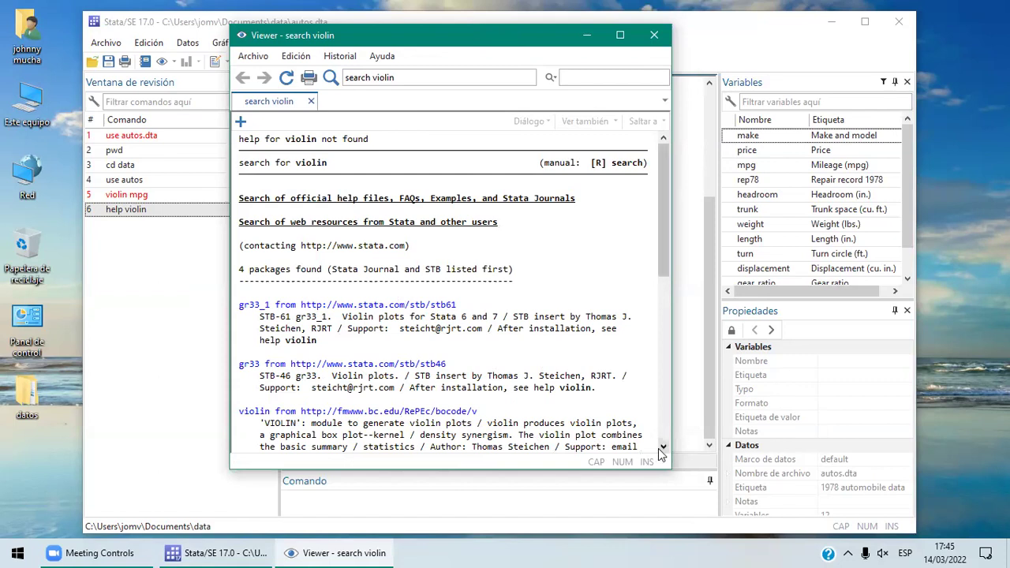
pyautogui.click(384, 305)
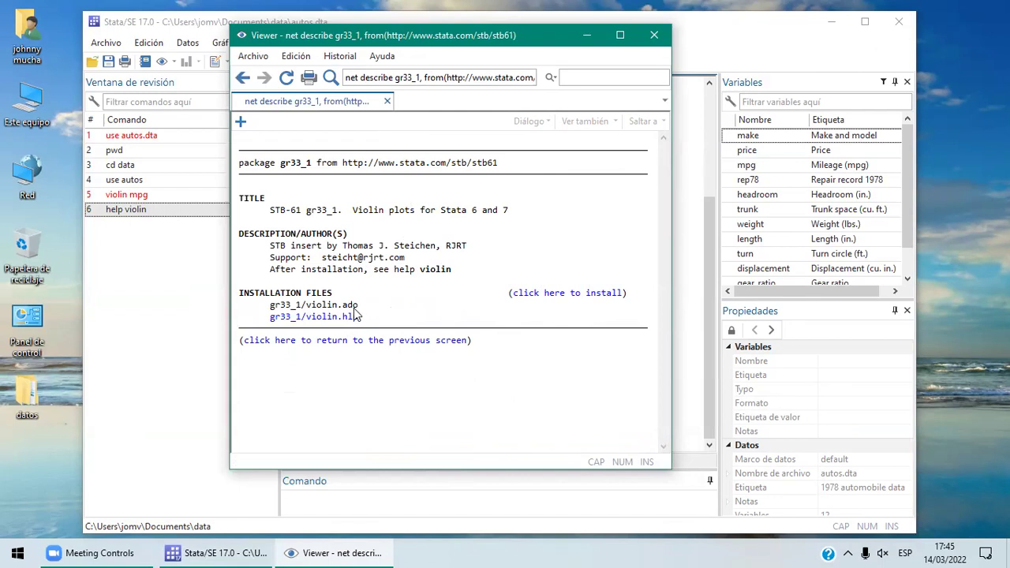
pyautogui.click(242, 79)
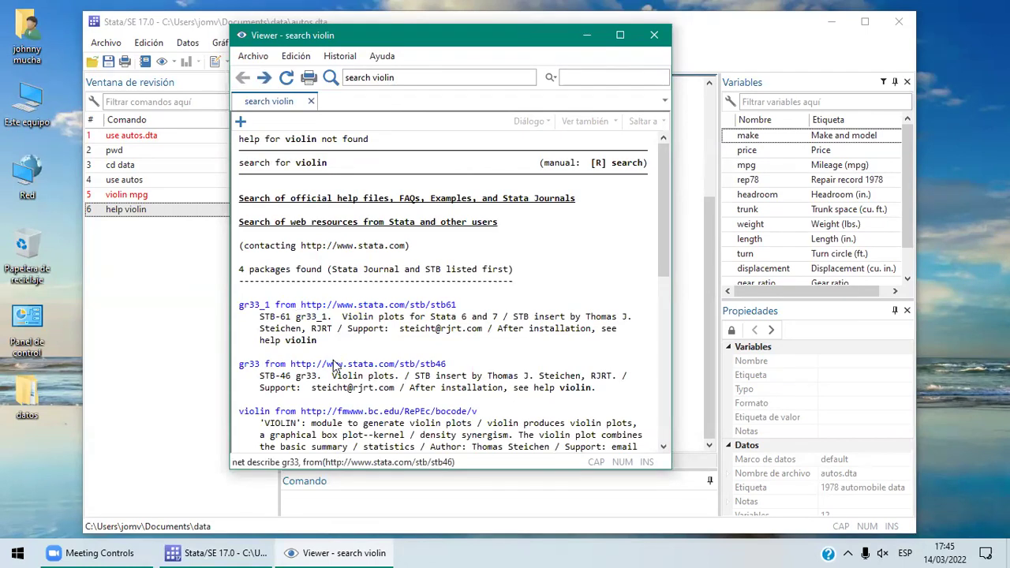
pyautogui.click(335, 365)
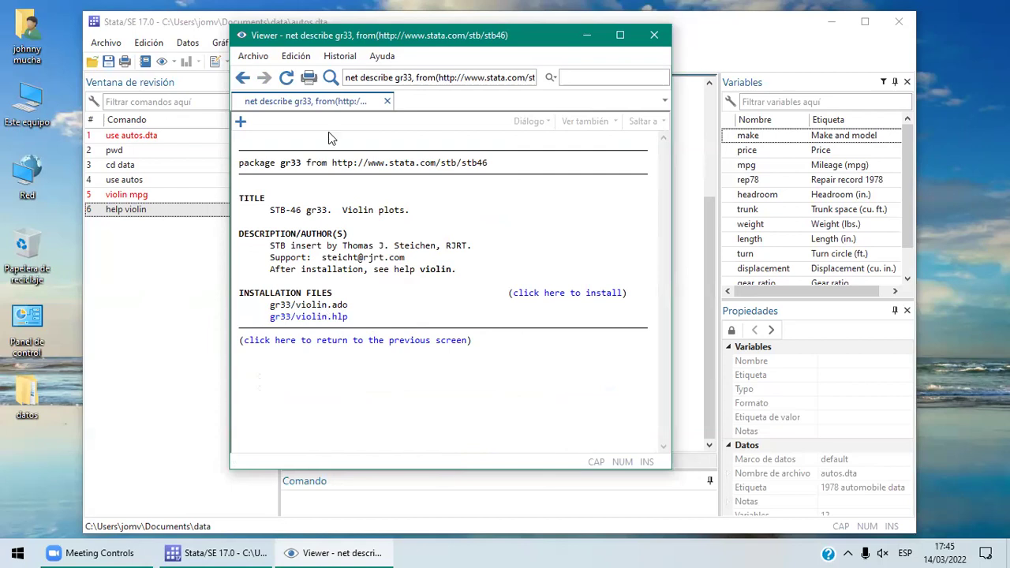
pyautogui.click(243, 79)
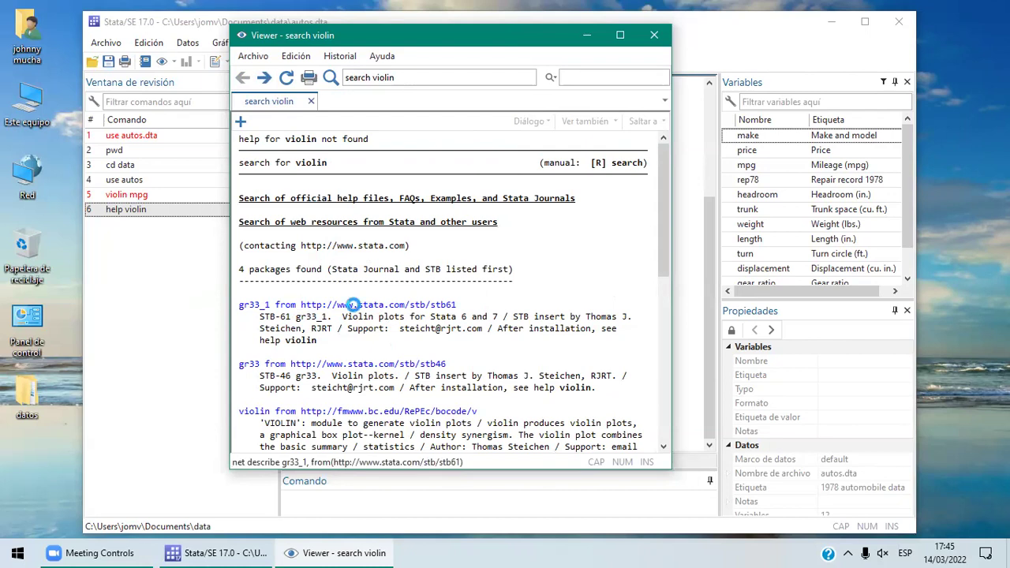
pyautogui.click(353, 305)
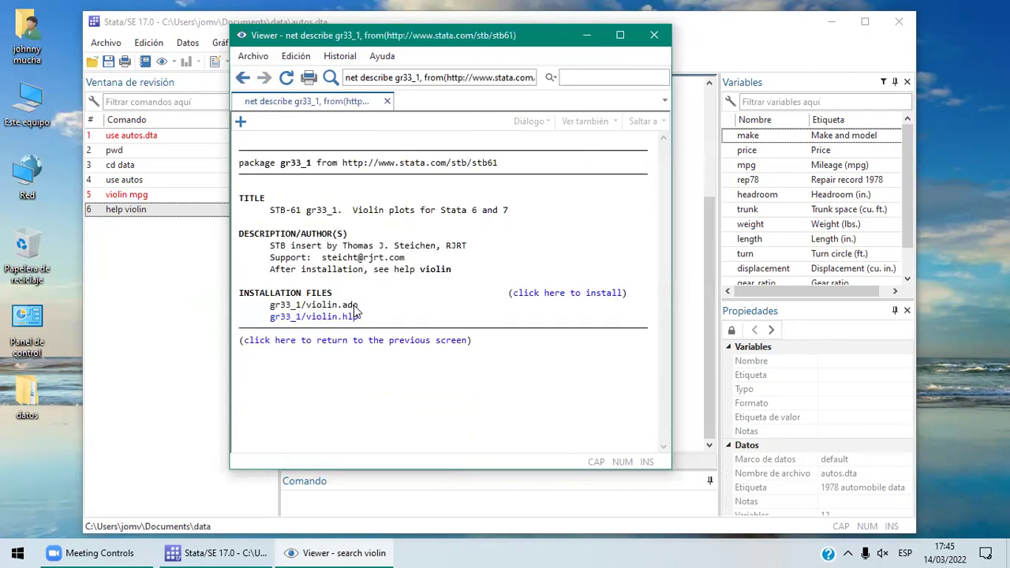
pyautogui.click(573, 294)
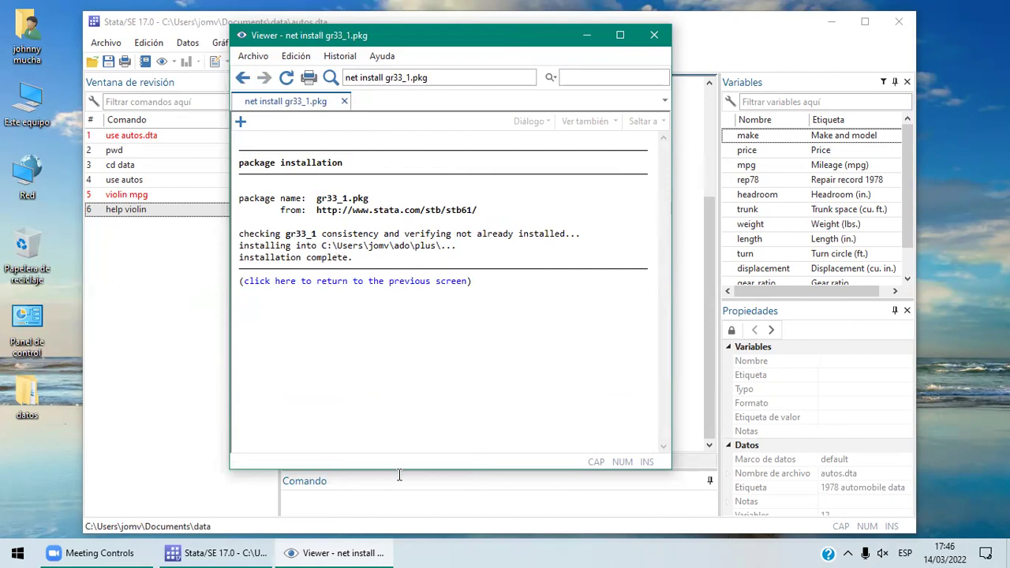
# Draw a violin plot of the mpg variable and close the resulting graph
pyautogui.click(398, 508)
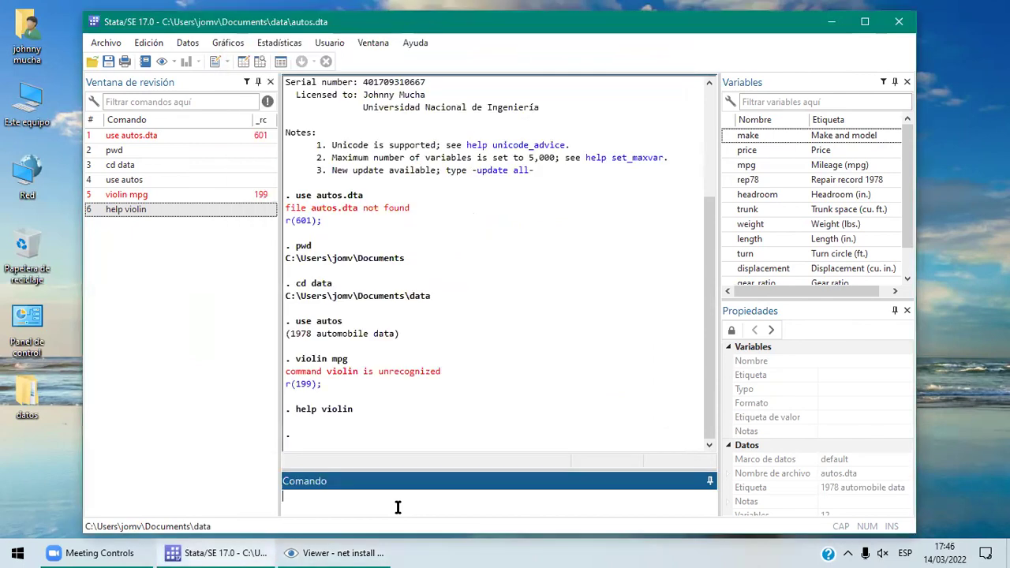
pyautogui.write('violin')
pyautogui.press('BackSpace')
pyautogui.press('BackSpace')
pyautogui.write('i')
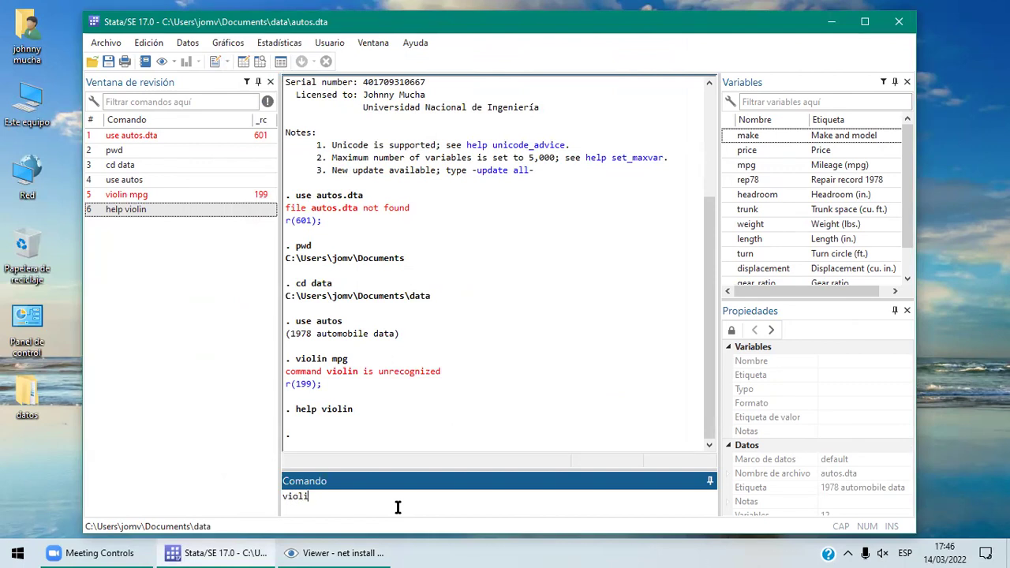
pyautogui.write('n mpg')
pyautogui.press('Return')
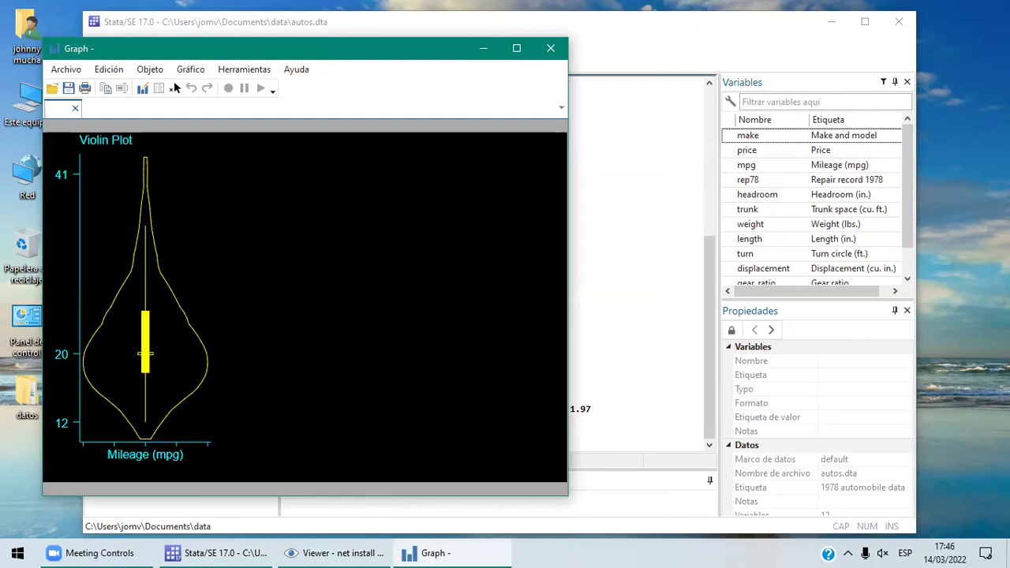
pyautogui.click(551, 49)
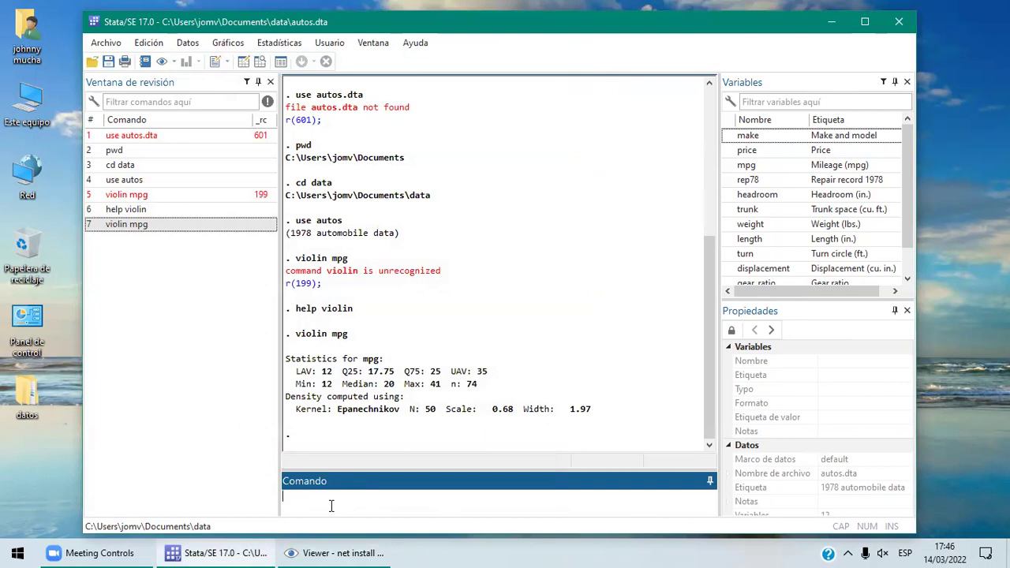
# Draw violin plots of mpg, price and weight together in one graph, and close the graph window
pyautogui.write('violin mpg price')
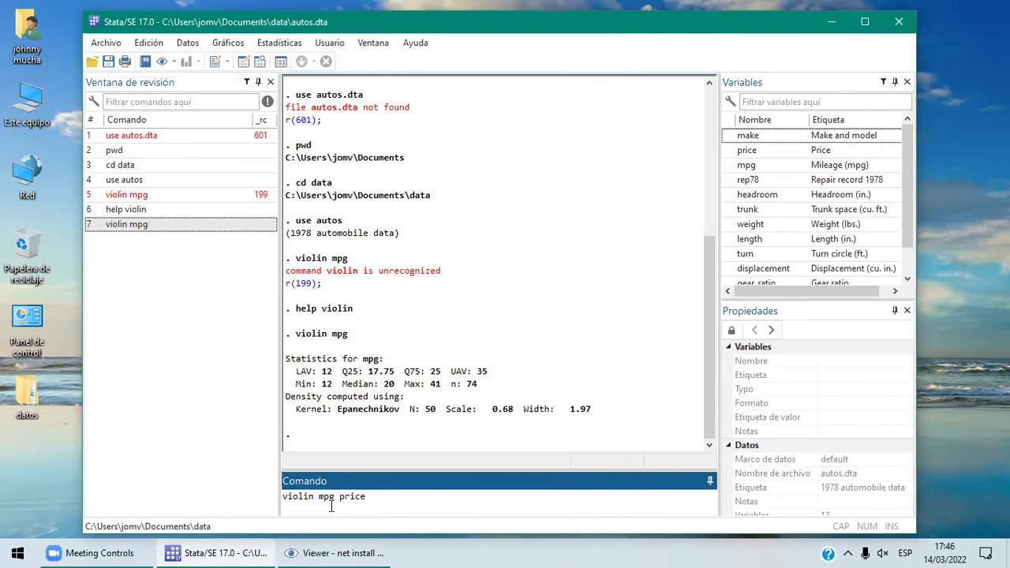
pyautogui.write('weight')
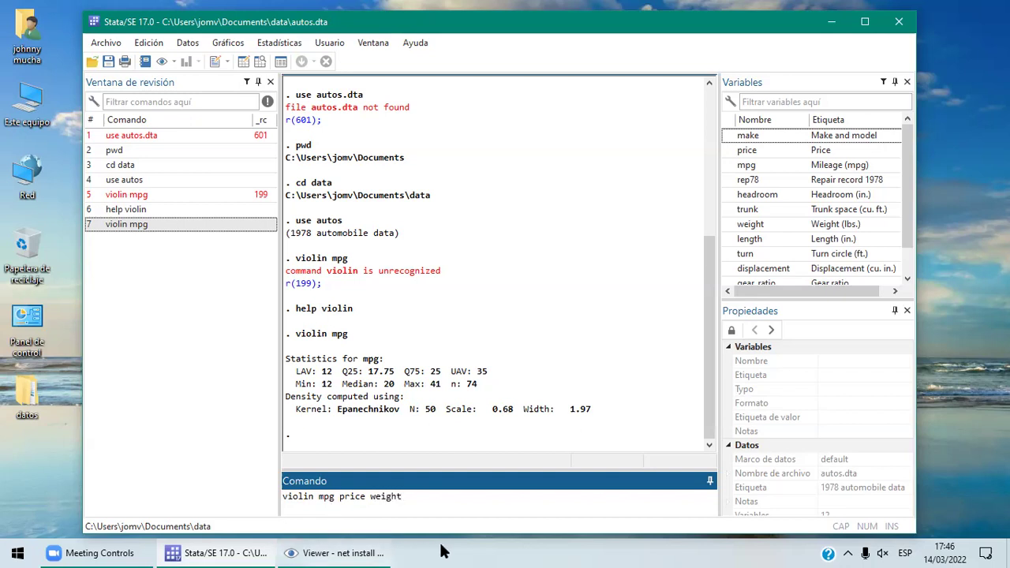
pyautogui.press('Return')
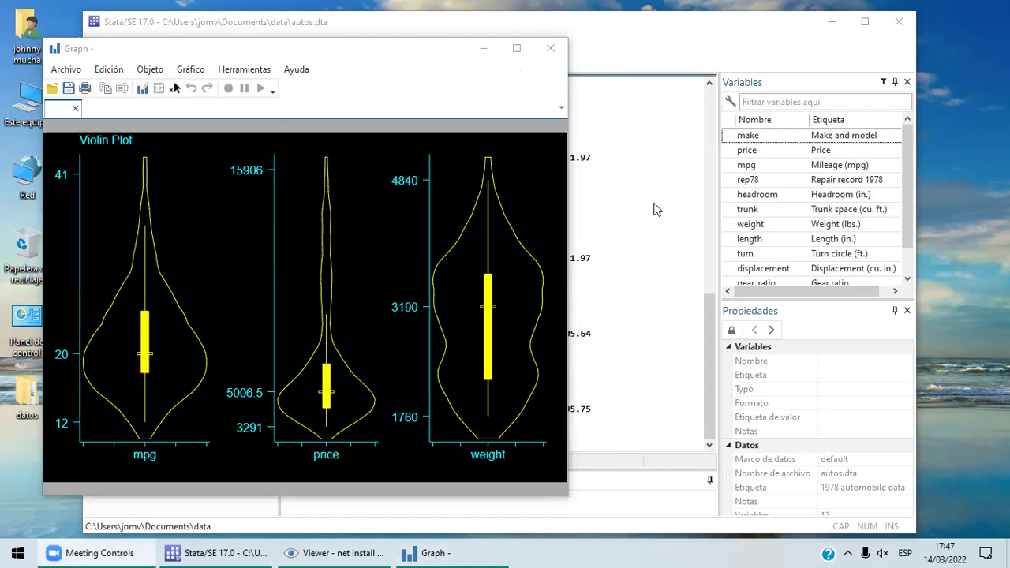
pyautogui.click(341, 121)
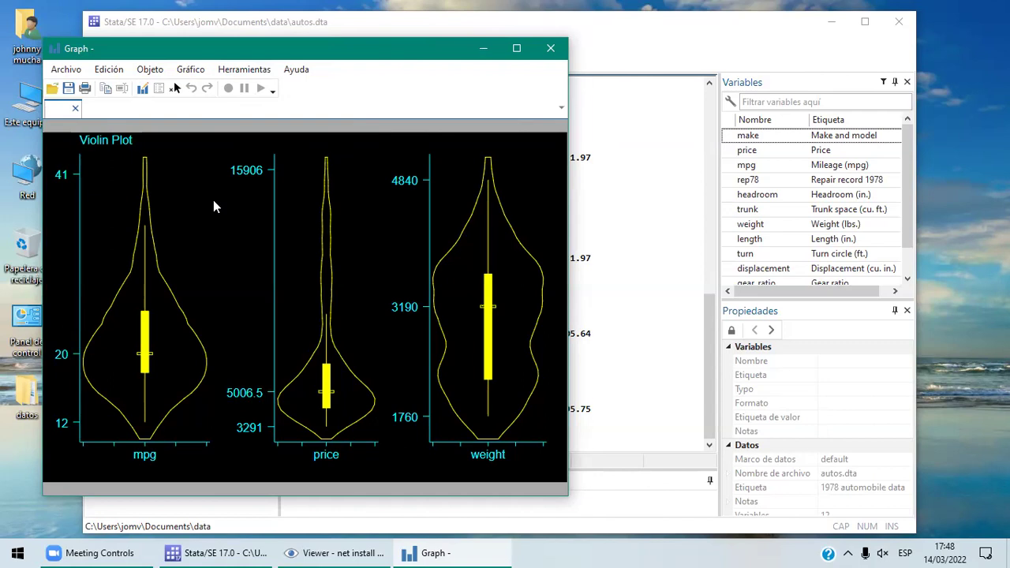
pyautogui.click(551, 48)
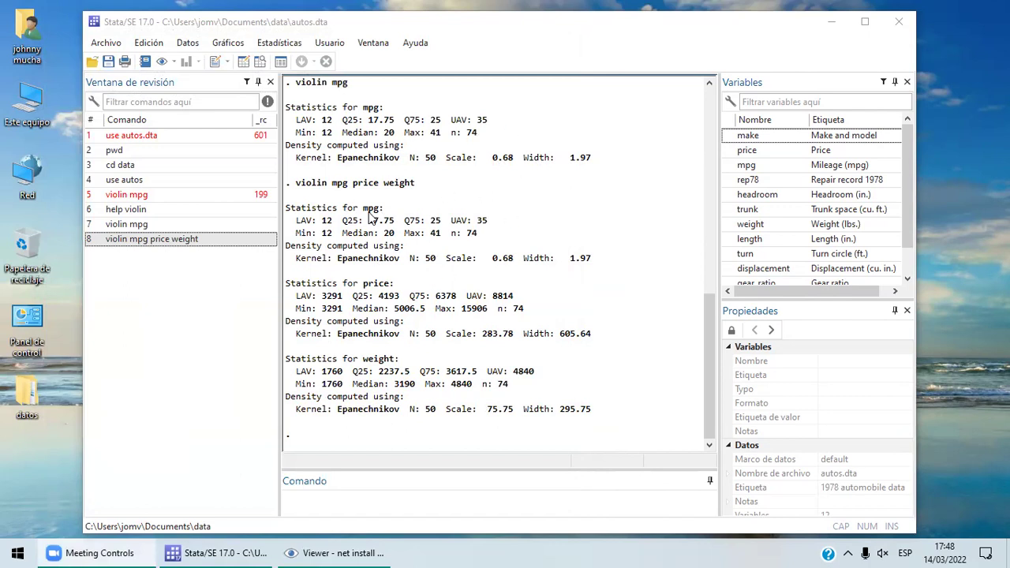
pyautogui.click(150, 44)
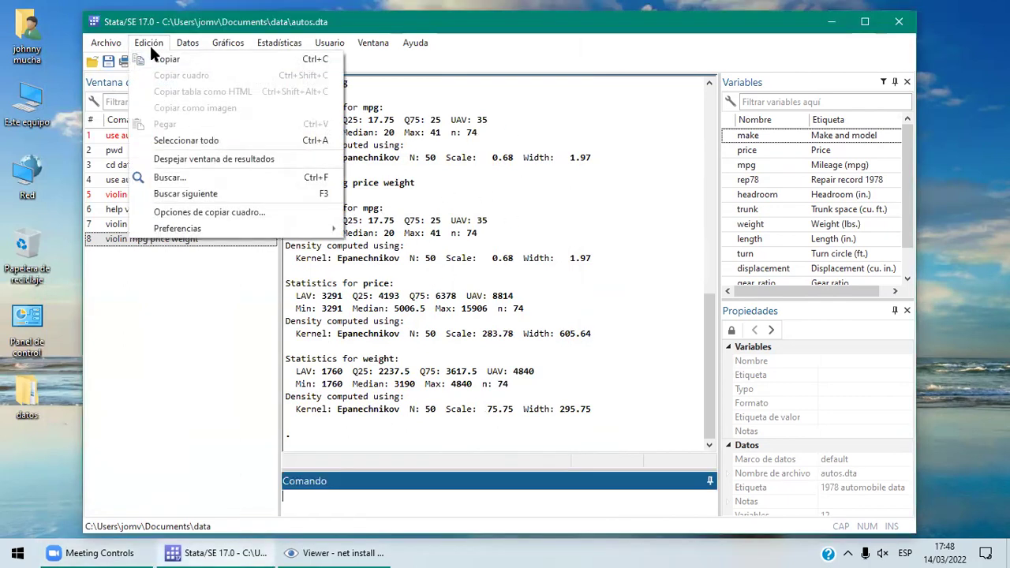
pyautogui.moveTo(245, 239)
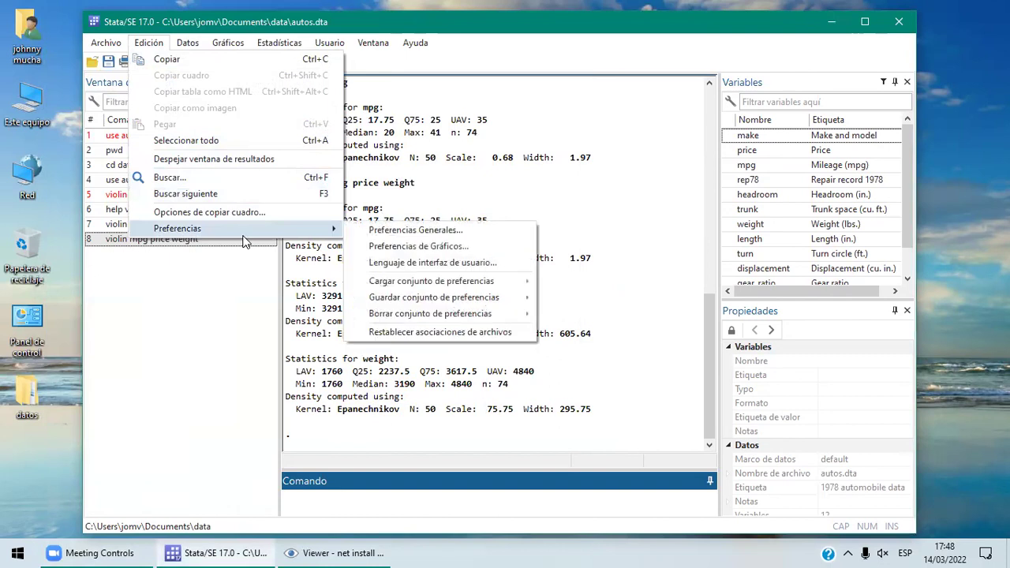
pyautogui.click(434, 230)
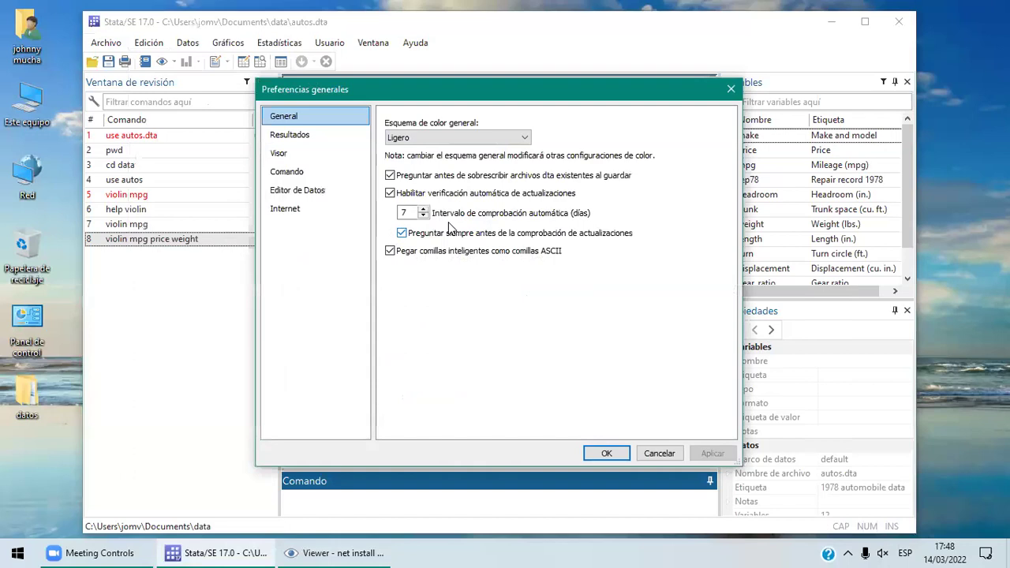
pyautogui.click(289, 135)
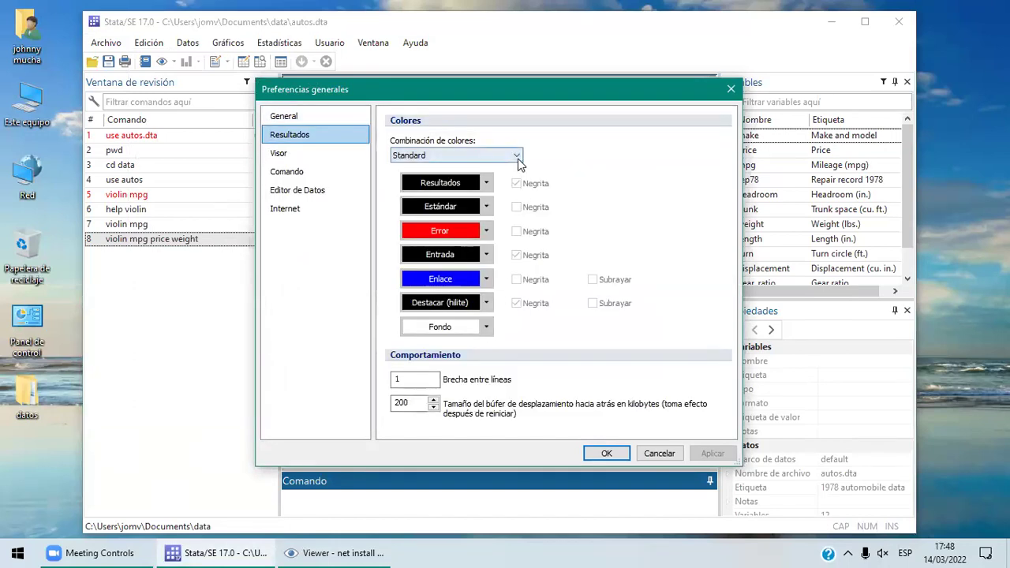
pyautogui.click(518, 157)
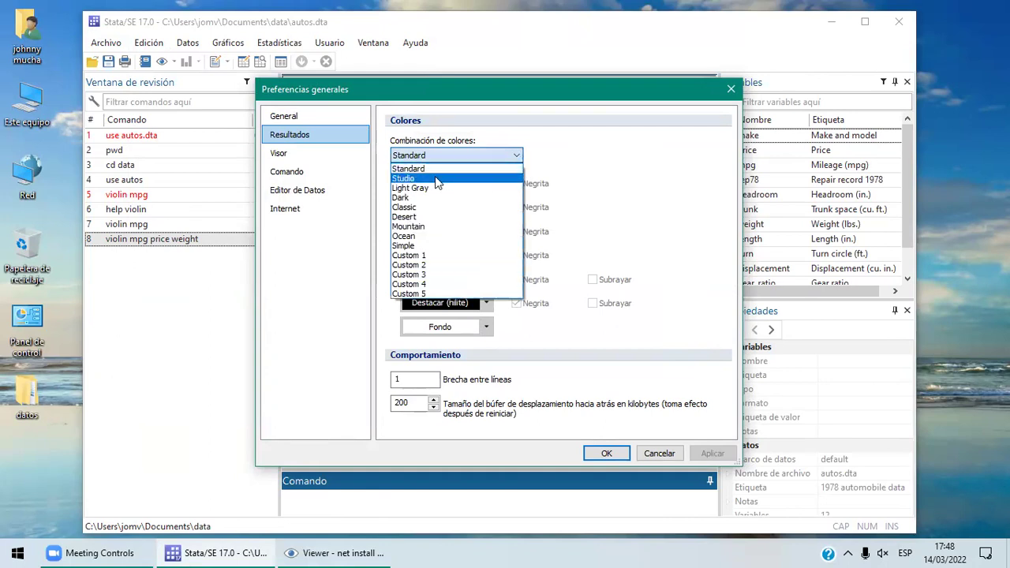
pyautogui.click(433, 227)
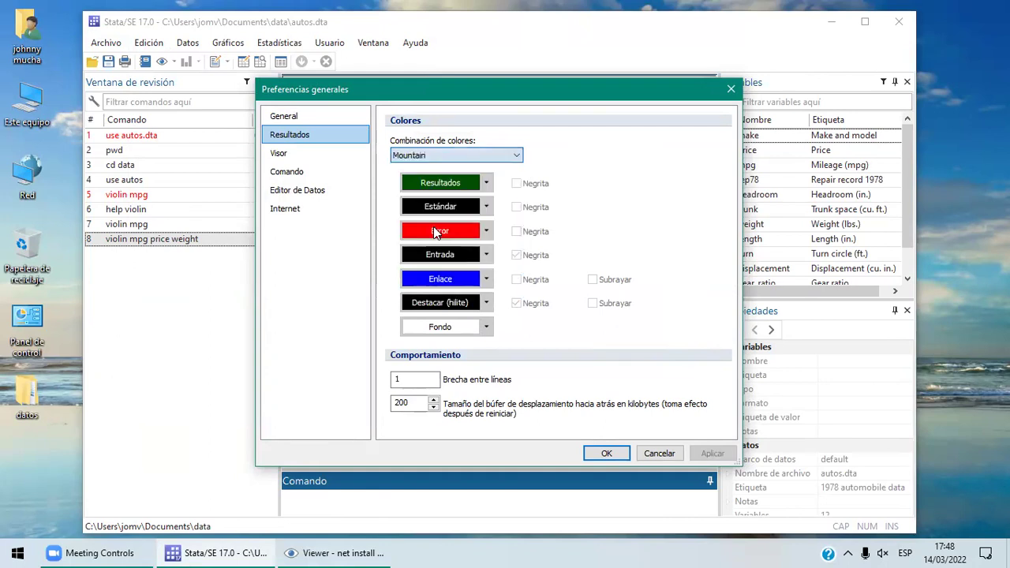
pyautogui.click(518, 152)
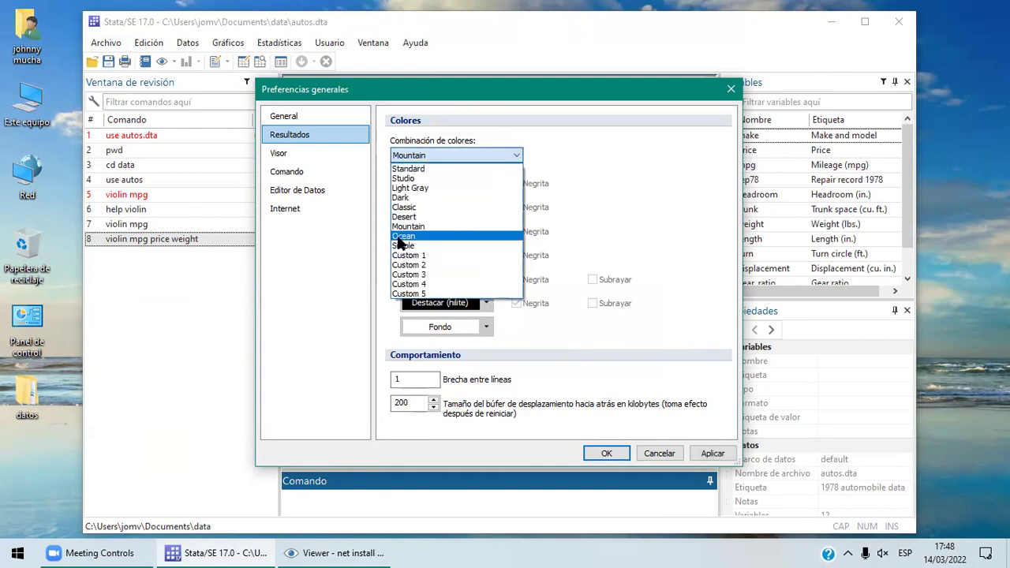
pyautogui.click(401, 237)
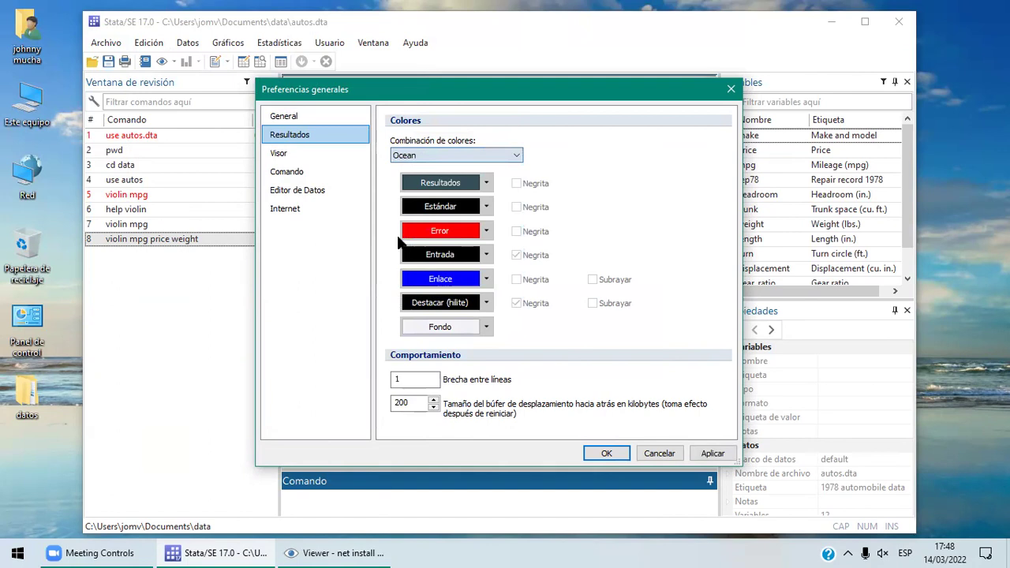
pyautogui.hotkey('alt', 'Down')
pyautogui.press('Down')
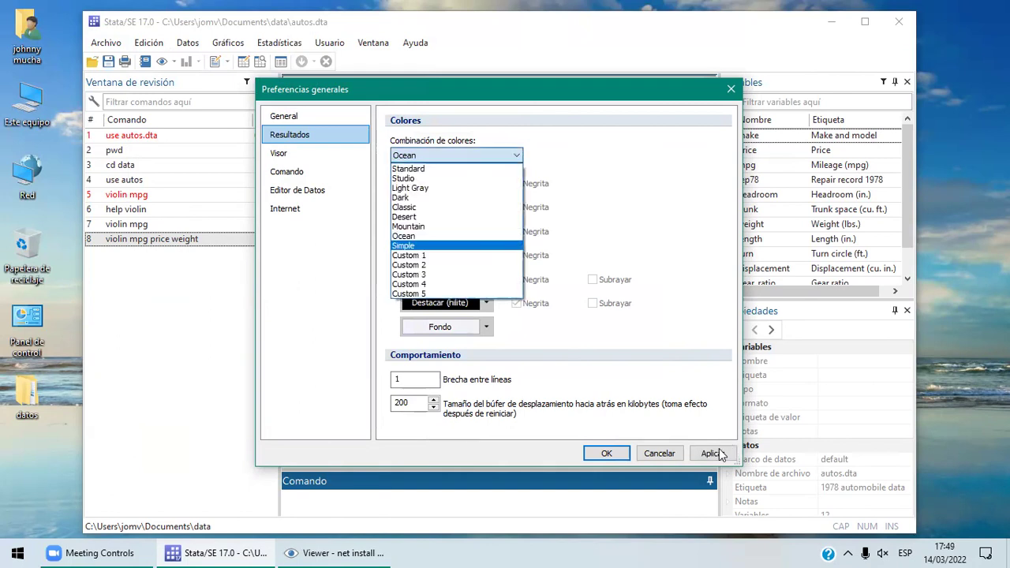
pyautogui.click(660, 454)
pyautogui.click(660, 454)
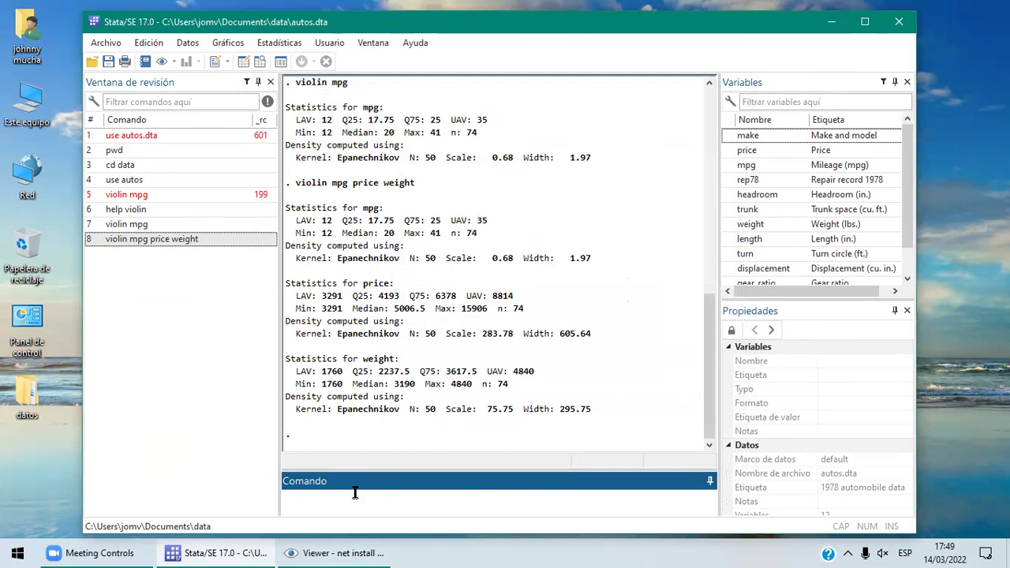
# Clear the dataset from memory and empty the results window
pyautogui.write('clear')
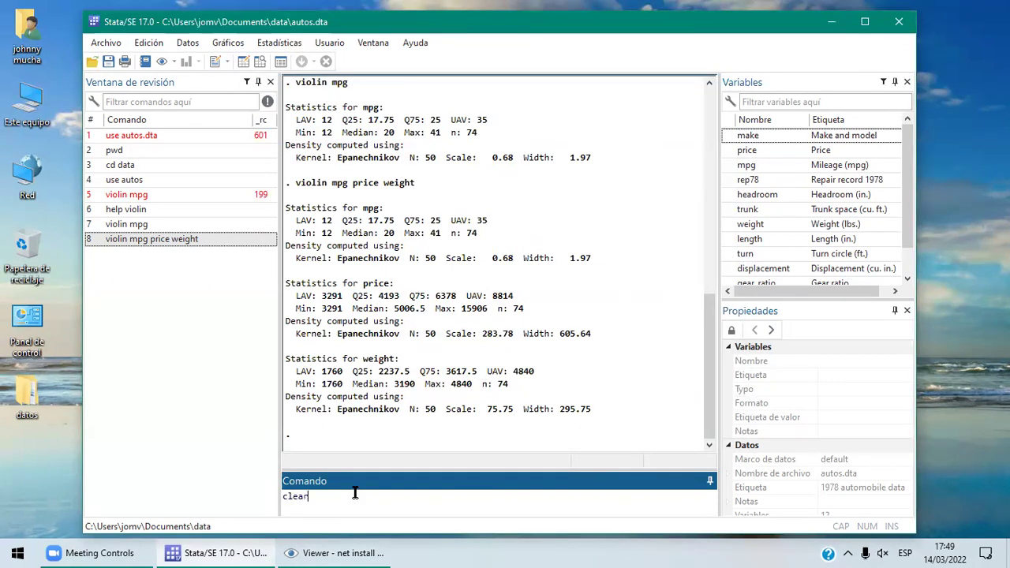
pyautogui.press('Return')
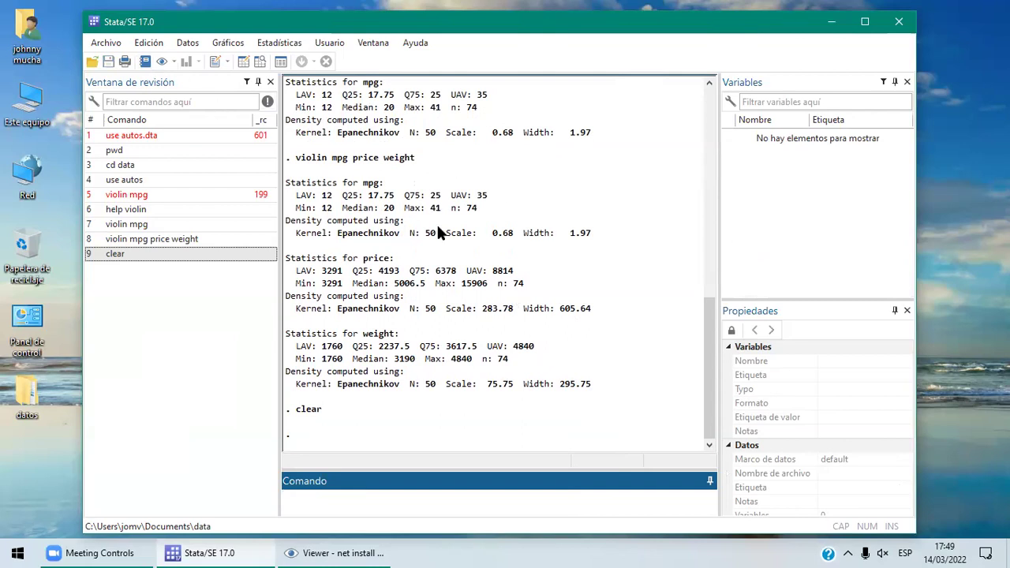
pyautogui.click(148, 46)
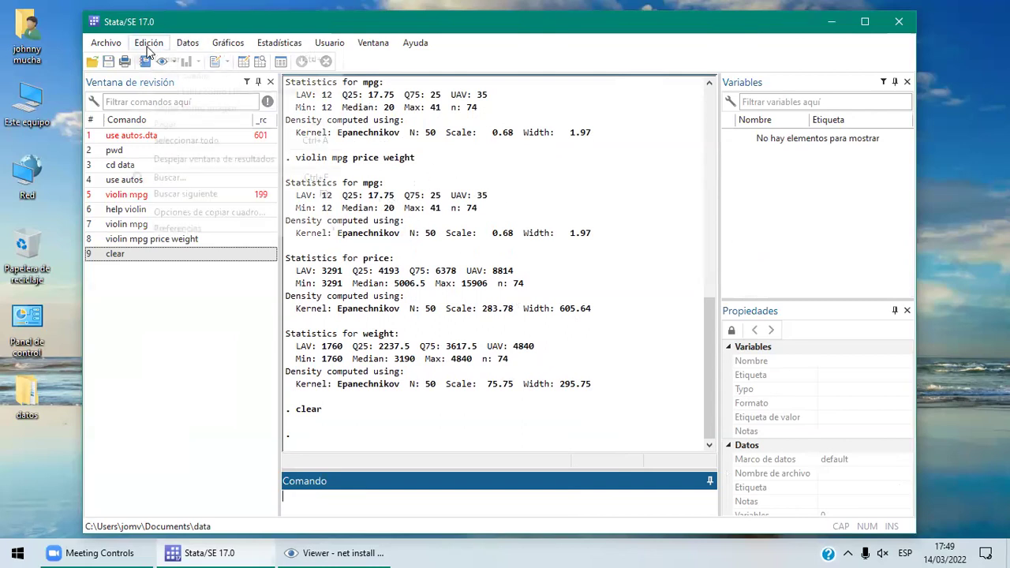
pyautogui.click(208, 160)
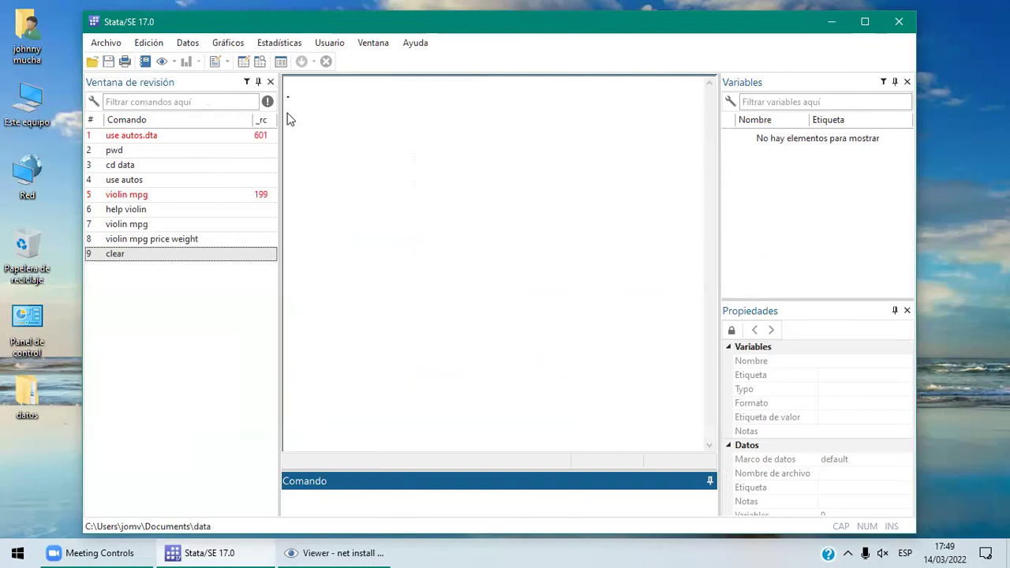
# Set the results window's colour scheme to Ocean in the general preferences and apply it
pyautogui.click(145, 43)
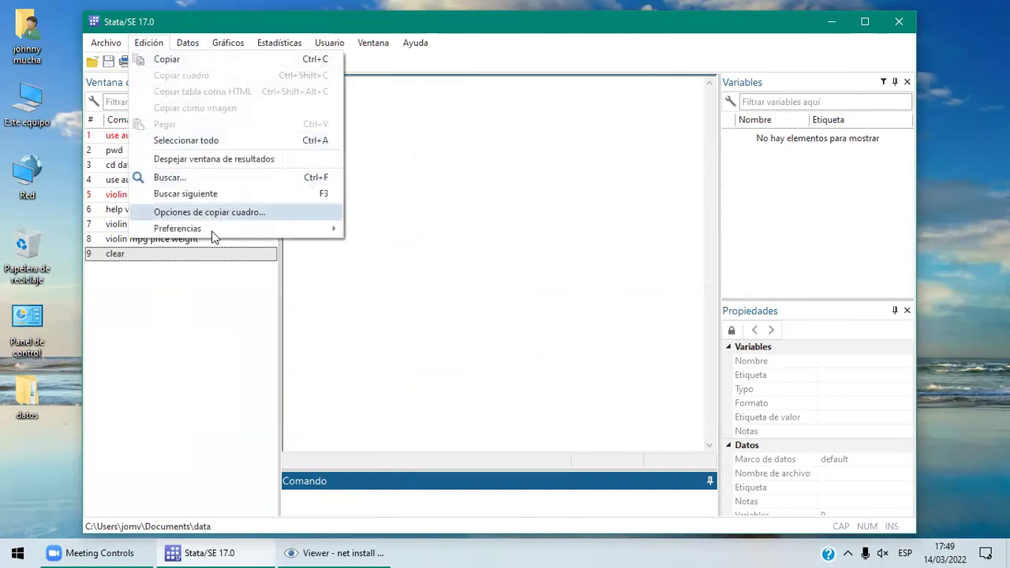
pyautogui.moveTo(212, 231)
pyautogui.click(419, 232)
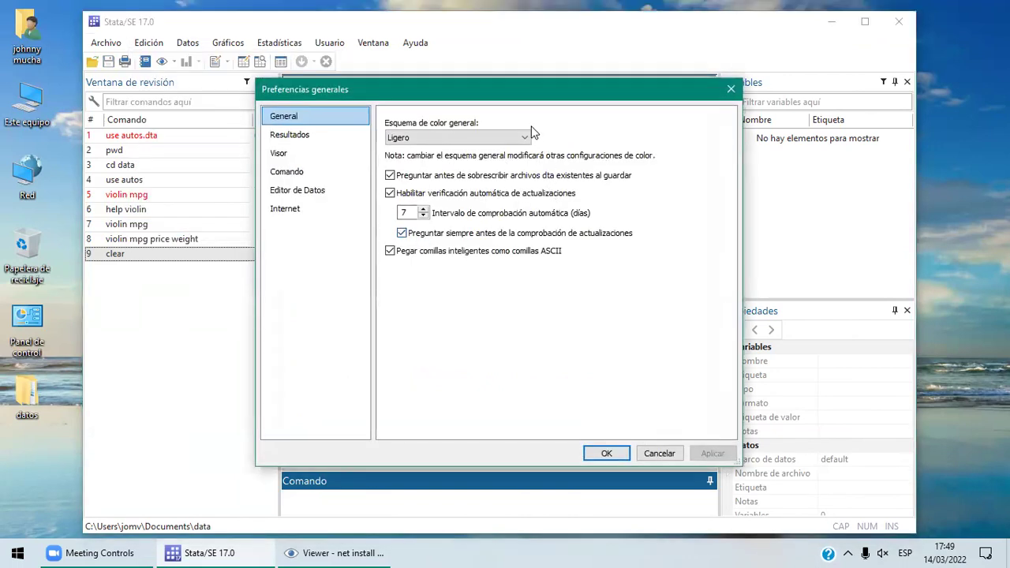
pyautogui.click(528, 137)
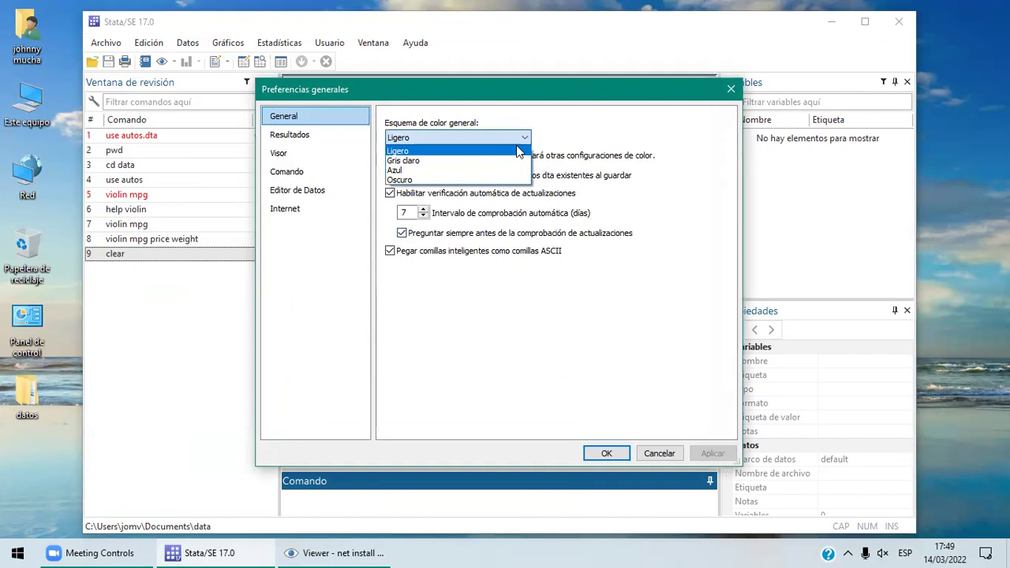
pyautogui.click(536, 337)
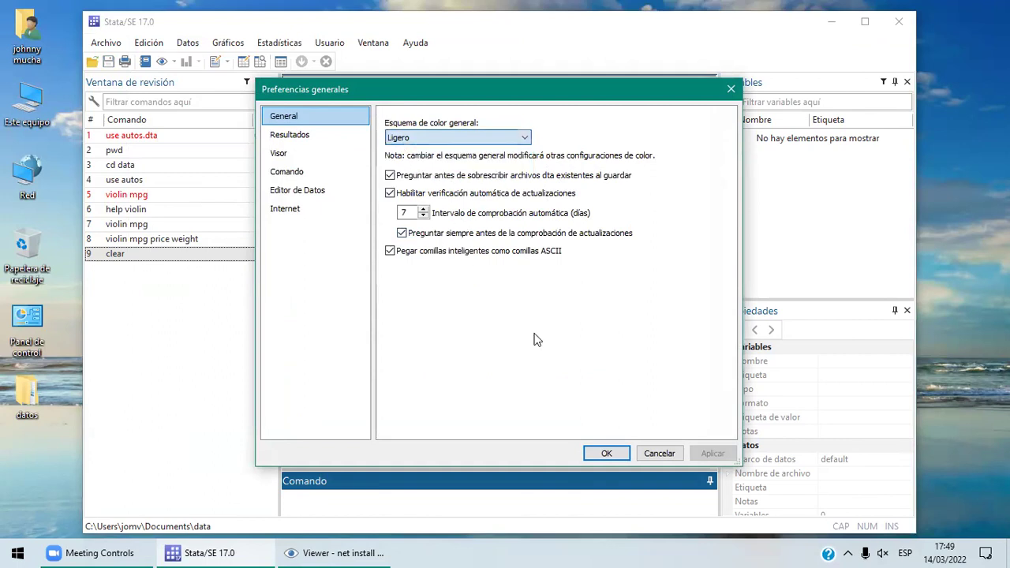
pyautogui.click(325, 139)
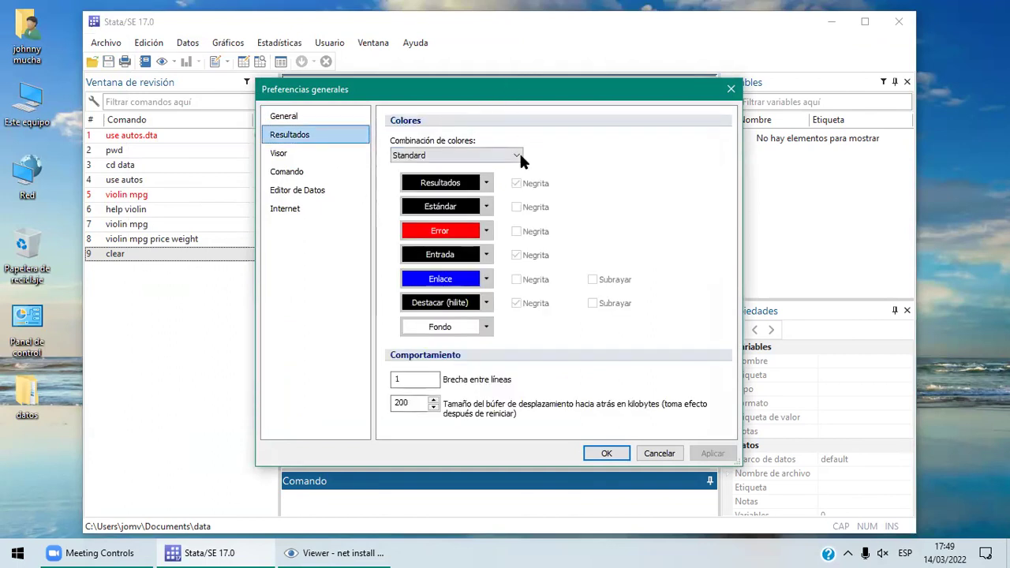
pyautogui.click(517, 154)
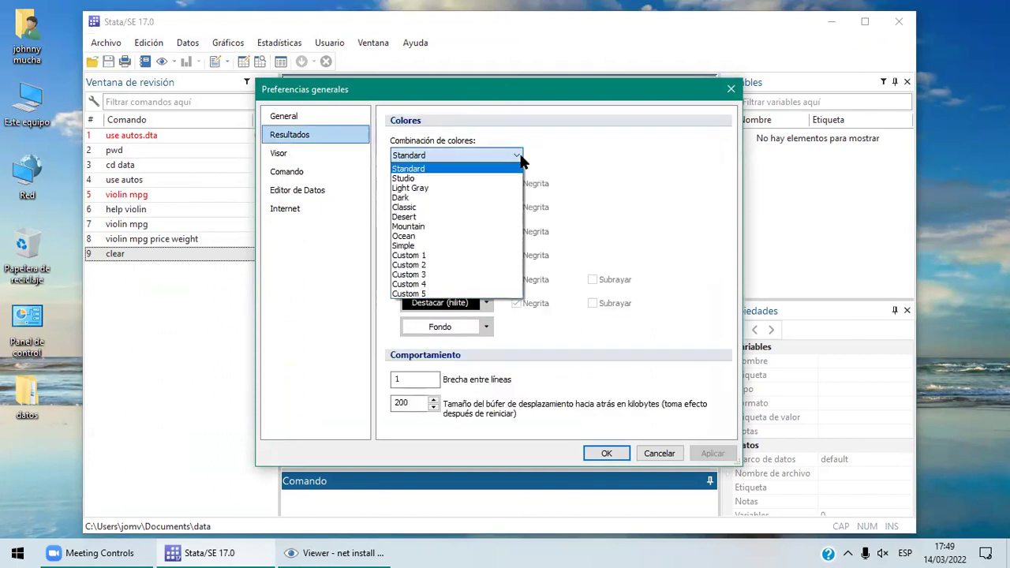
pyautogui.click(459, 234)
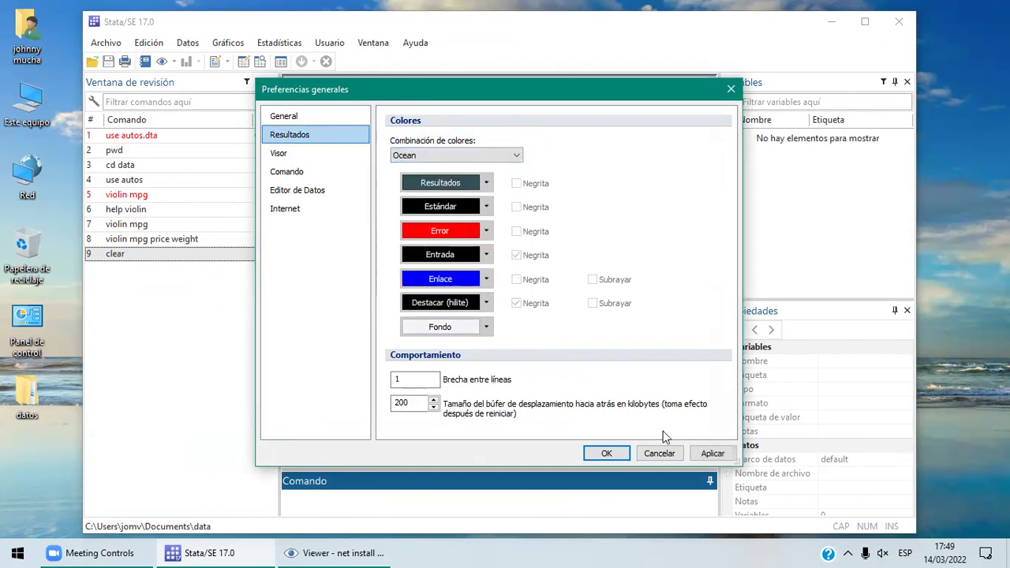
pyautogui.click(725, 452)
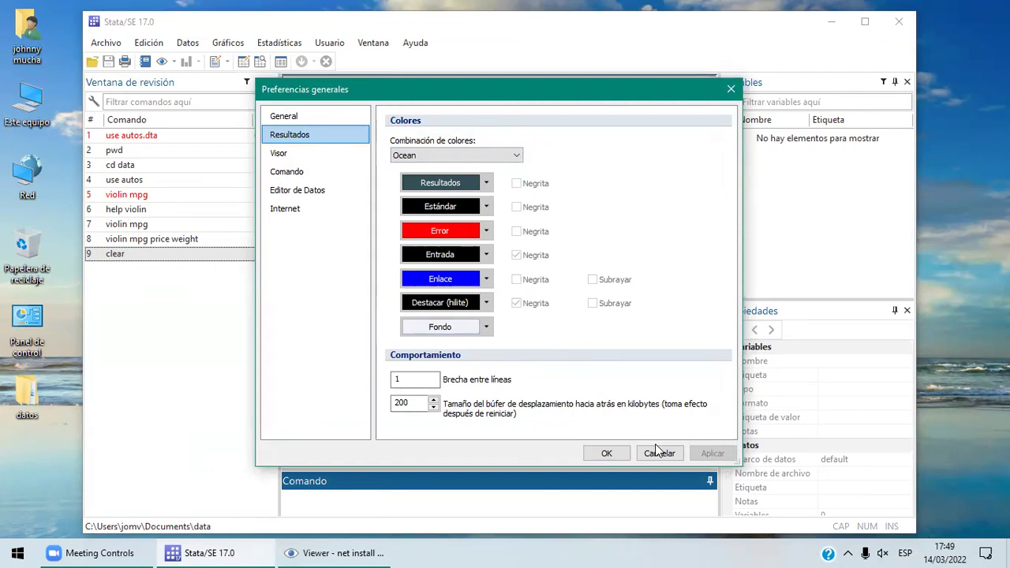
pyautogui.click(604, 452)
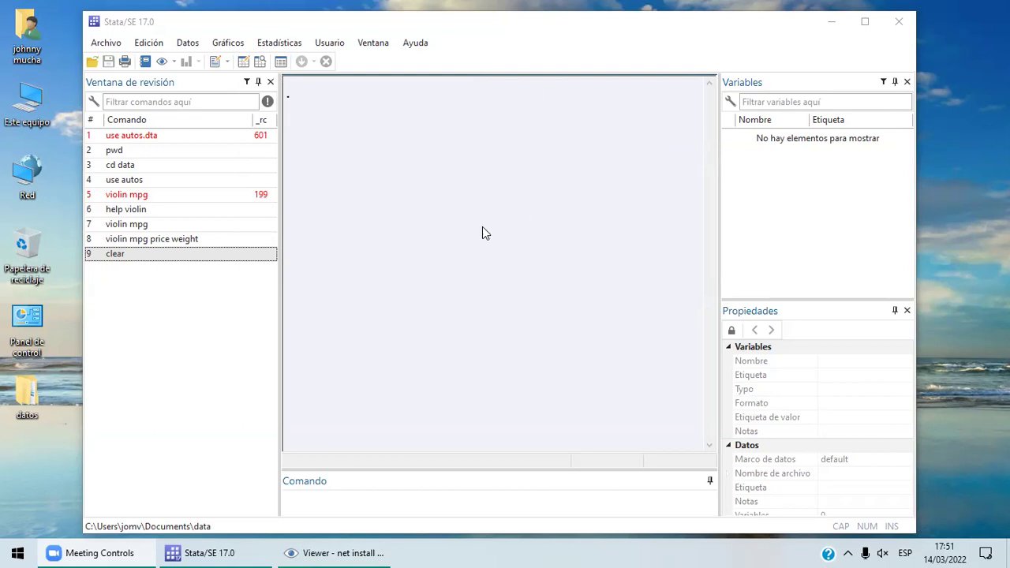
# Set the results window's colour scheme to Standard in the general preferences, and close the package installation viewer
pyautogui.click(156, 46)
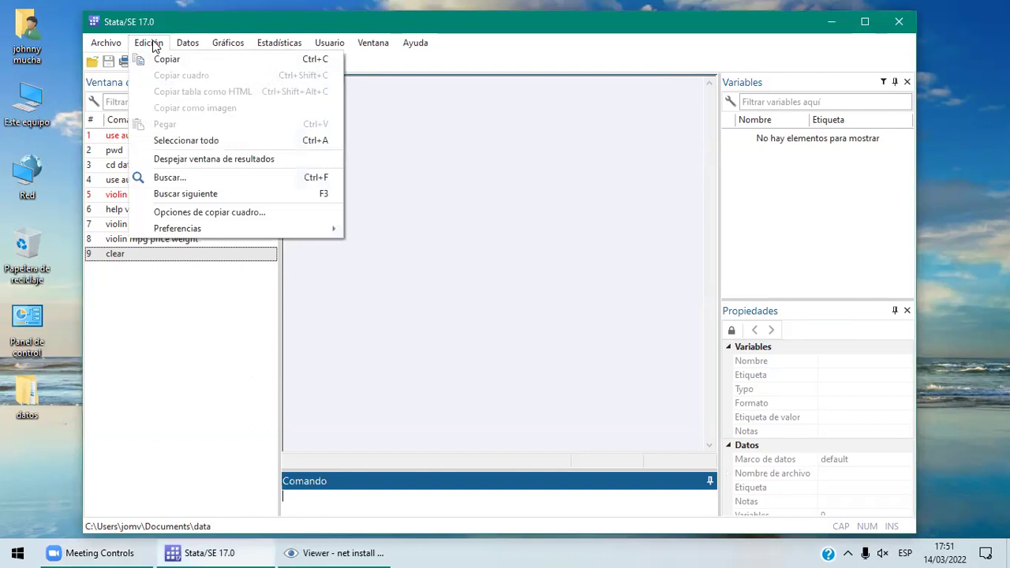
pyautogui.moveTo(228, 228)
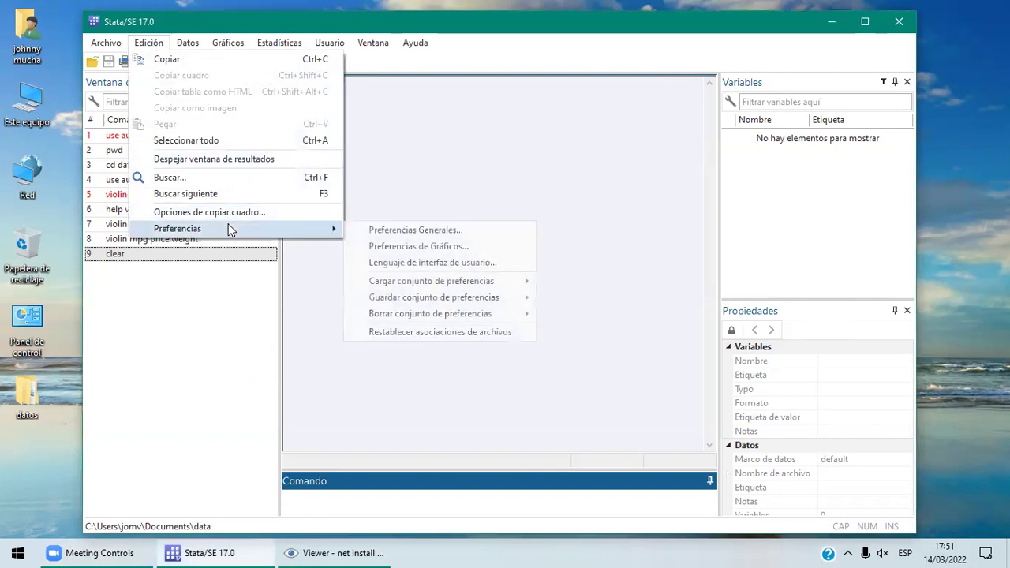
pyautogui.click(440, 229)
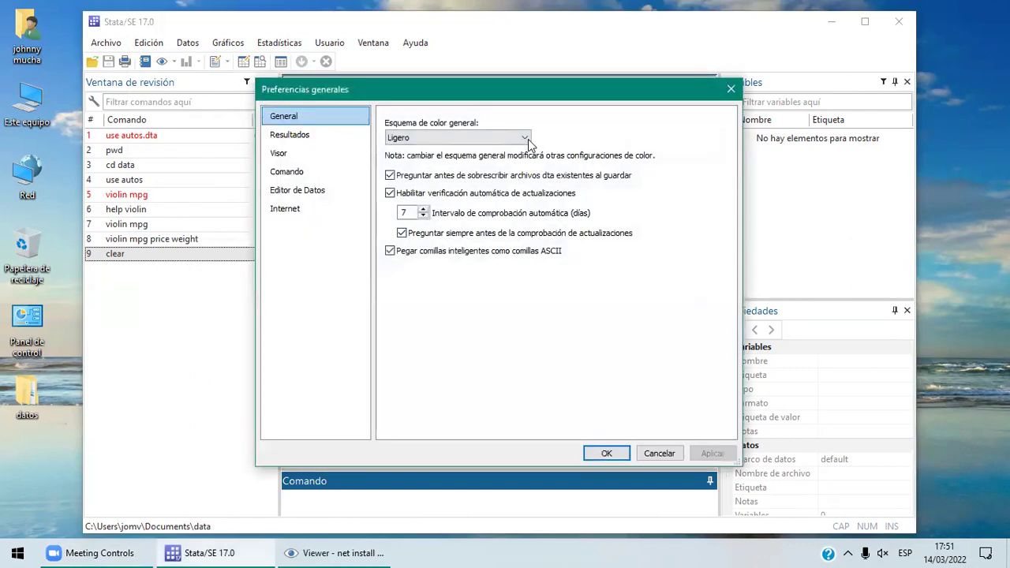
pyautogui.click(526, 139)
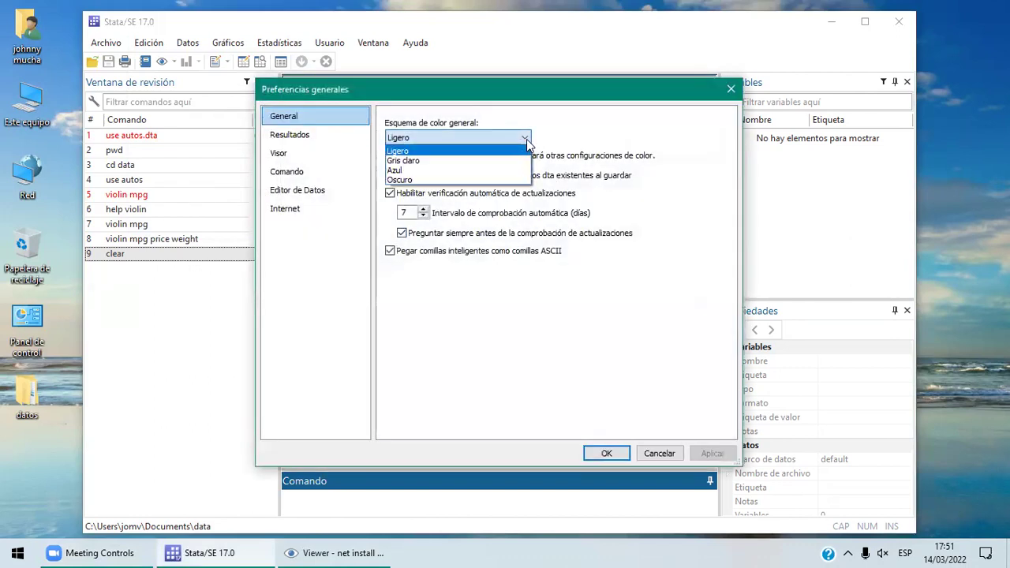
pyautogui.click(612, 100)
pyautogui.click(312, 137)
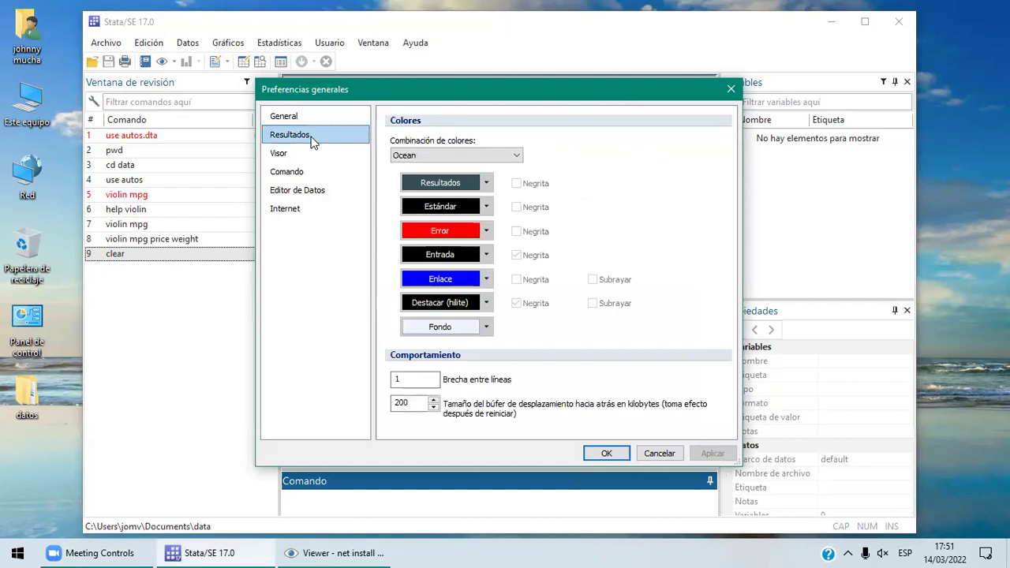
pyautogui.click(517, 156)
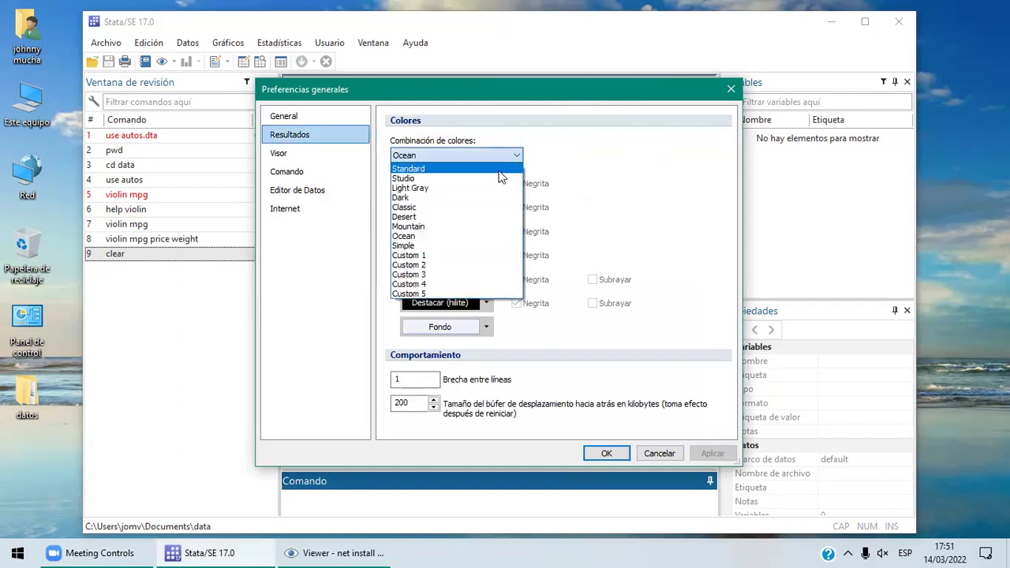
pyautogui.click(499, 170)
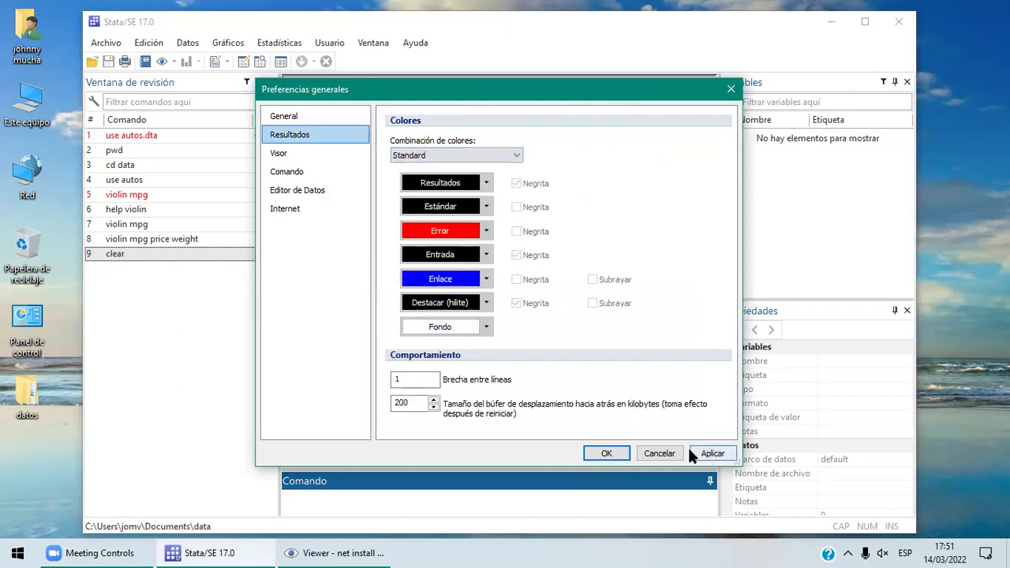
pyautogui.click(714, 454)
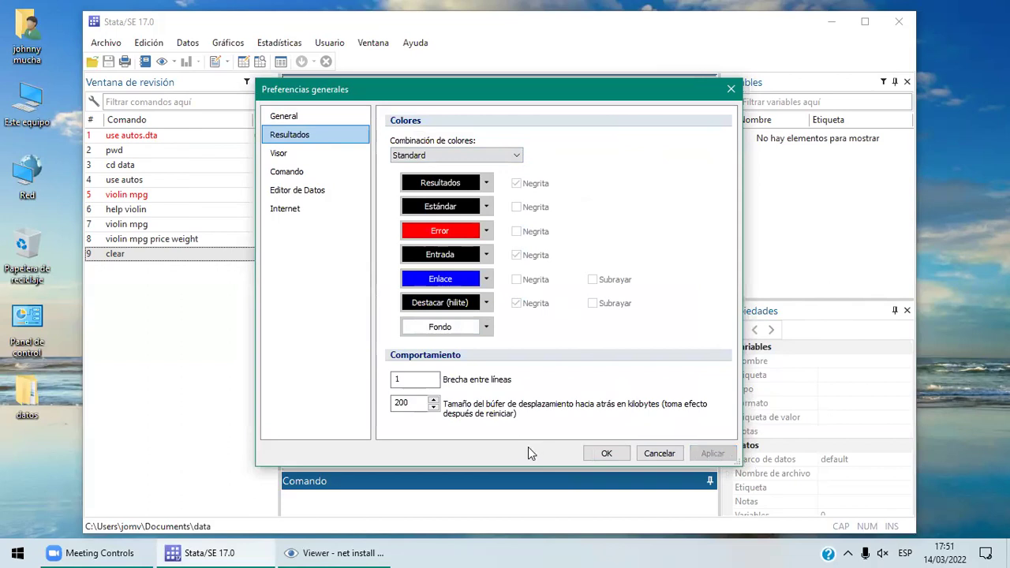
pyautogui.click(594, 458)
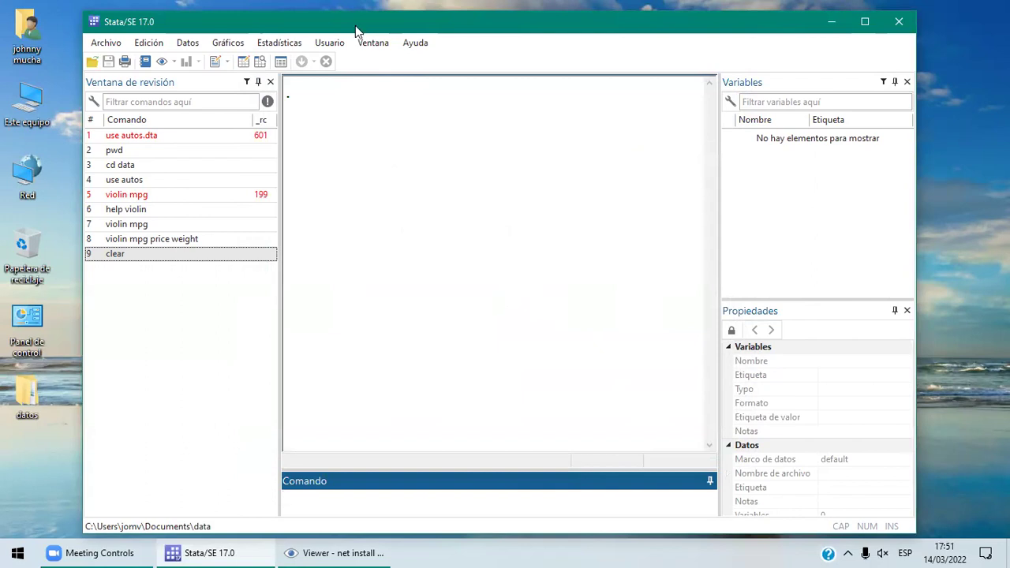
pyautogui.click(331, 552)
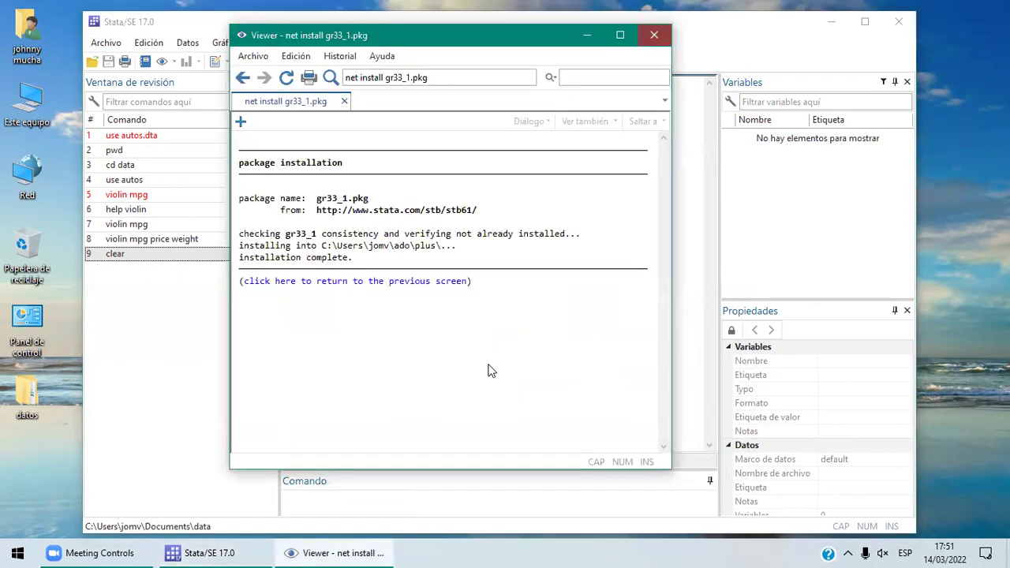
pyautogui.hotkey('alt', 'F4')
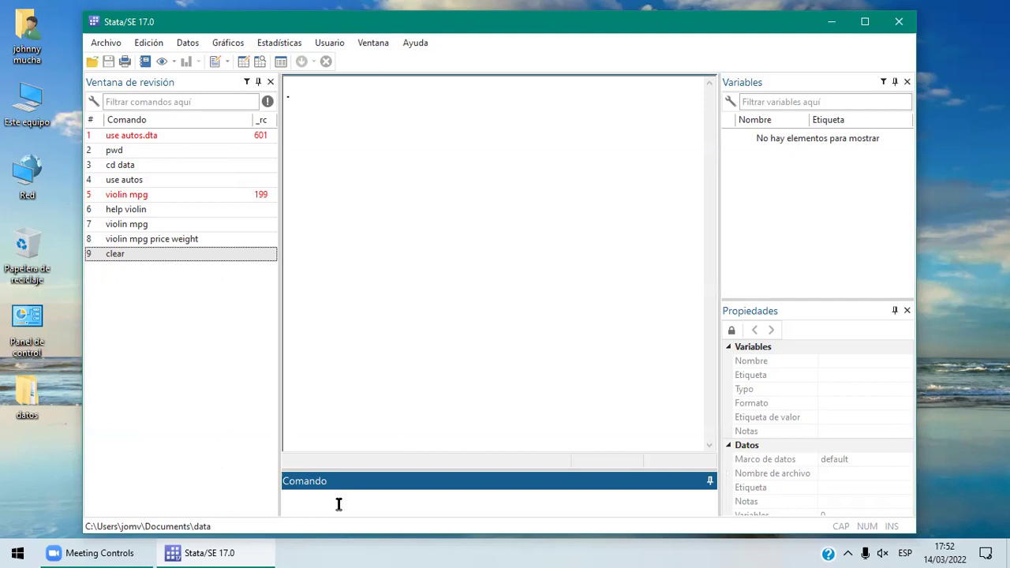
# Load the autos dataset and display the codebook for mpg
pyautogui.write('use autos')
pyautogui.press('Return')
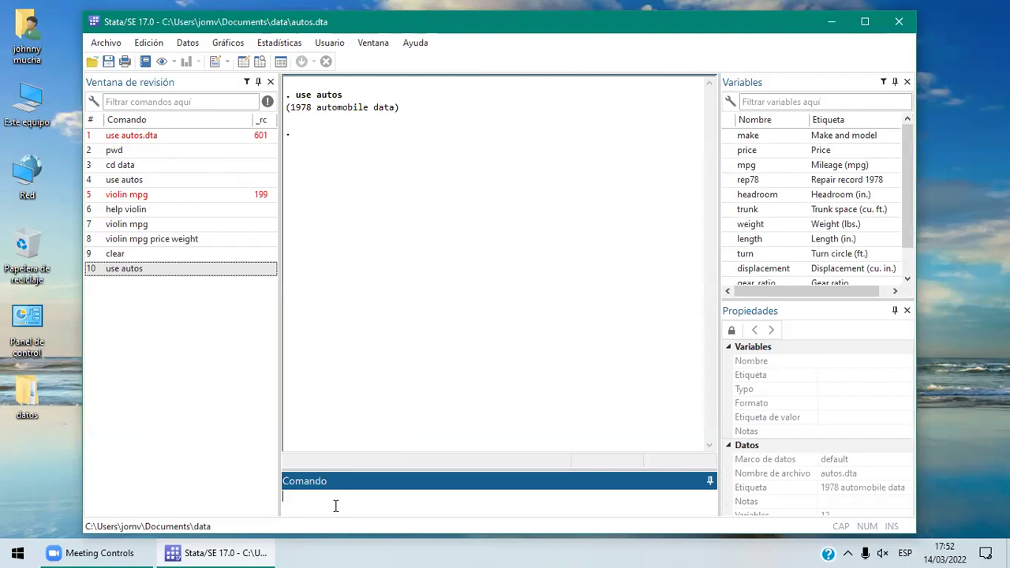
pyautogui.write('codebook mpg')
pyautogui.press('Return')
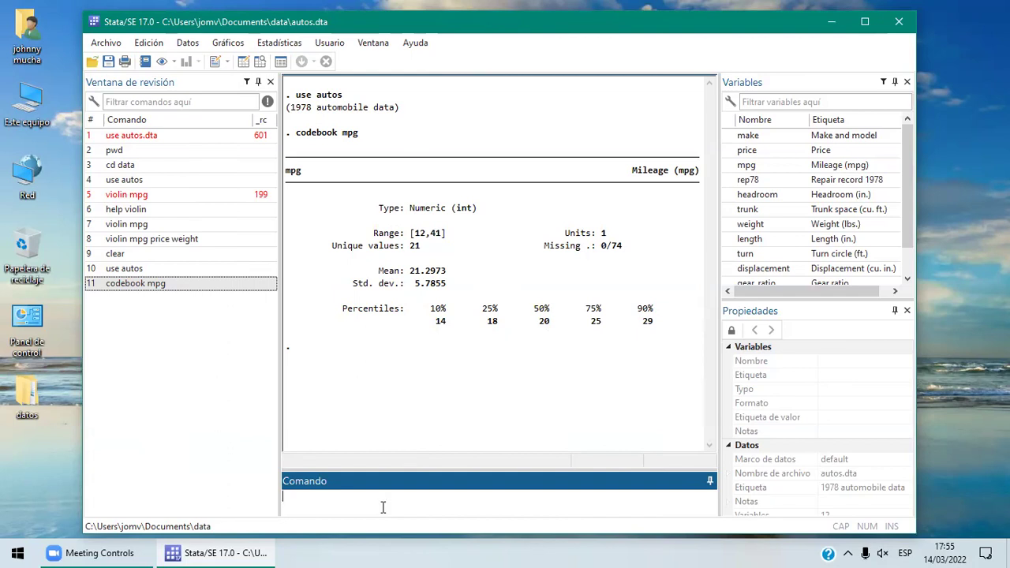
# Generate a variable cod equal to 0 for observations with mpg below 14
pyautogui.write('ge')
pyautogui.write('nerate co')
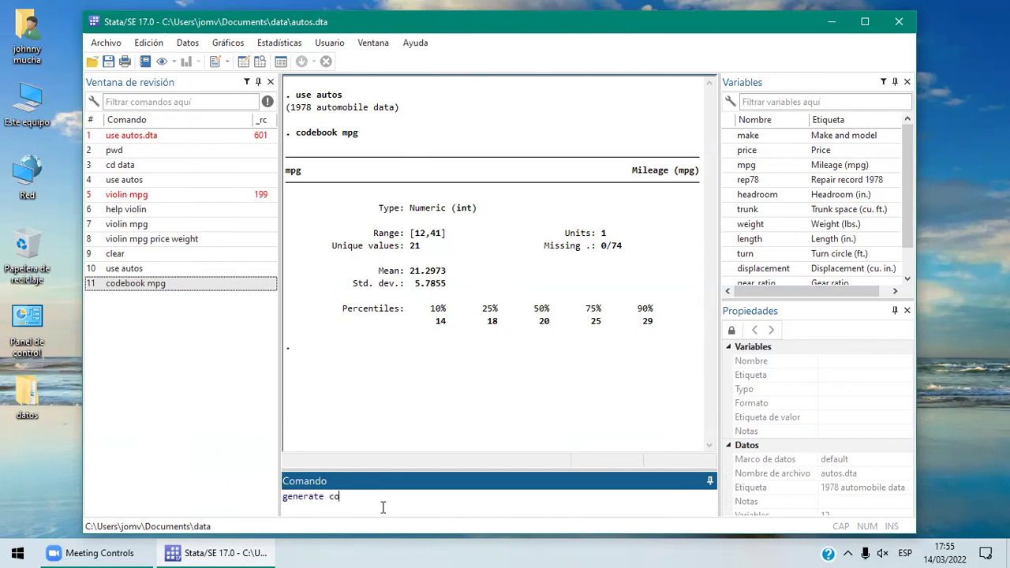
pyautogui.write('d=0 if mpg')
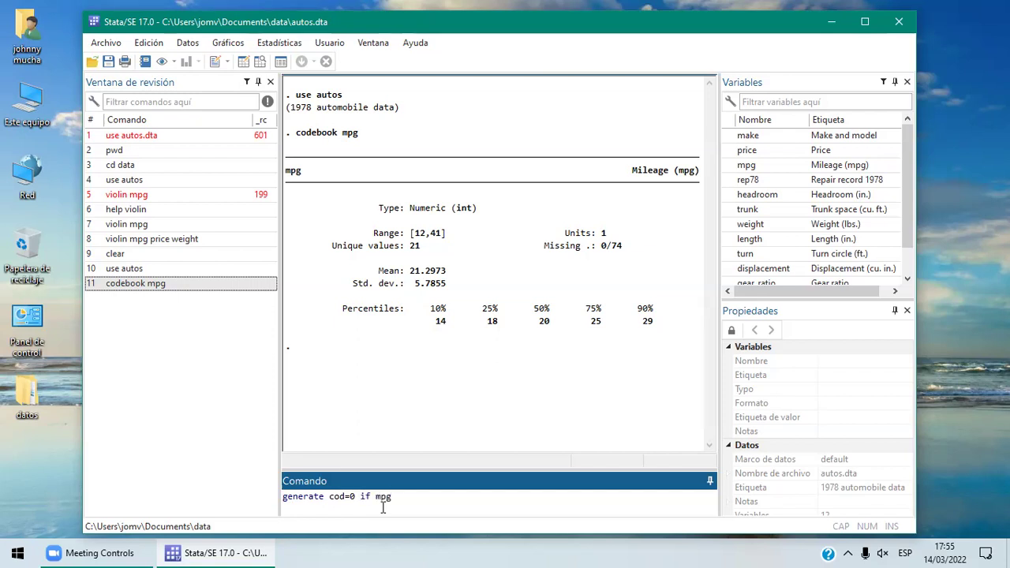
pyautogui.write('>')
pyautogui.press('BackSpace')
pyautogui.write('<14')
pyautogui.press('Return')
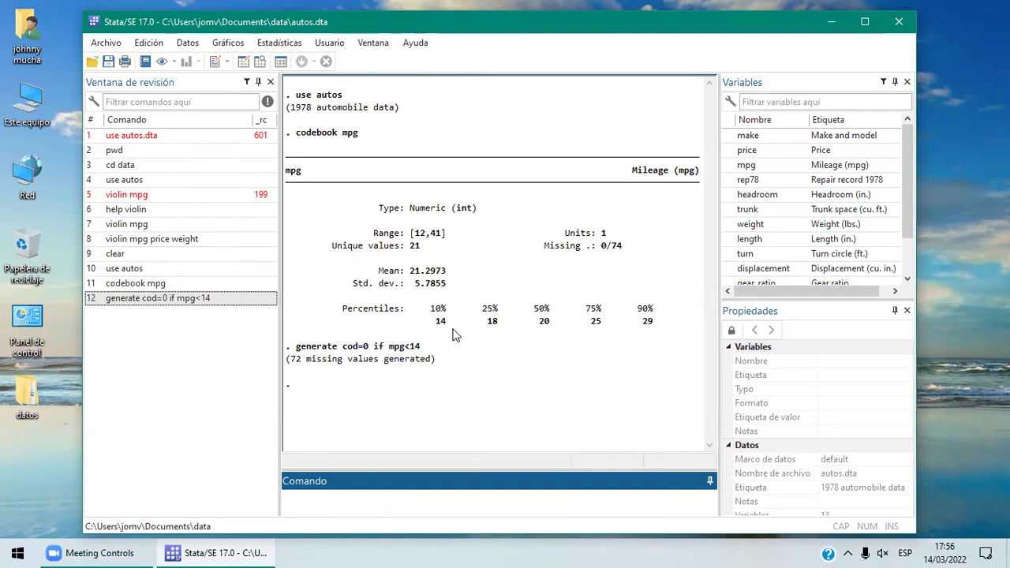
pyautogui.write('replace')
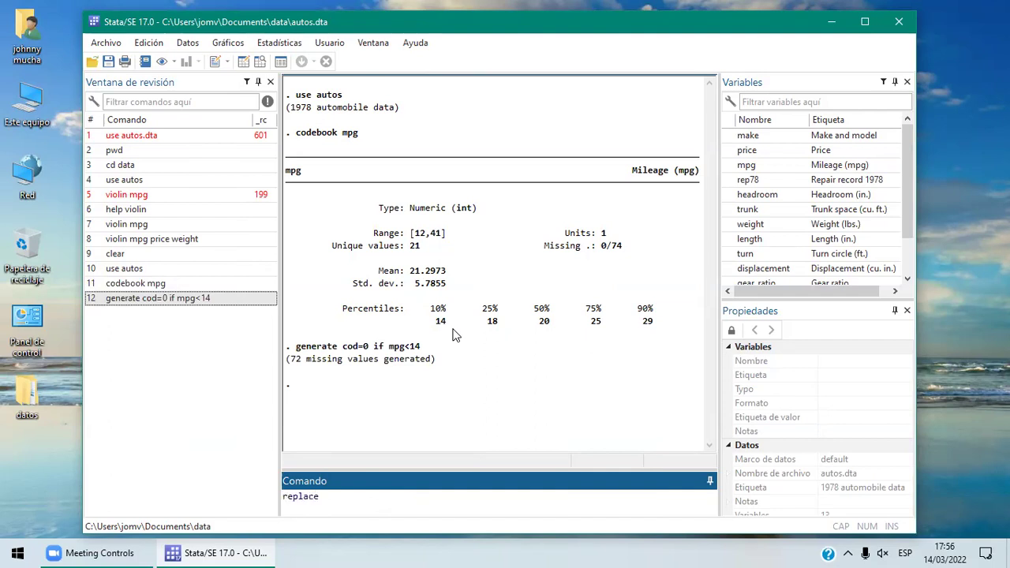
pyautogui.write(' cod=1 if ')
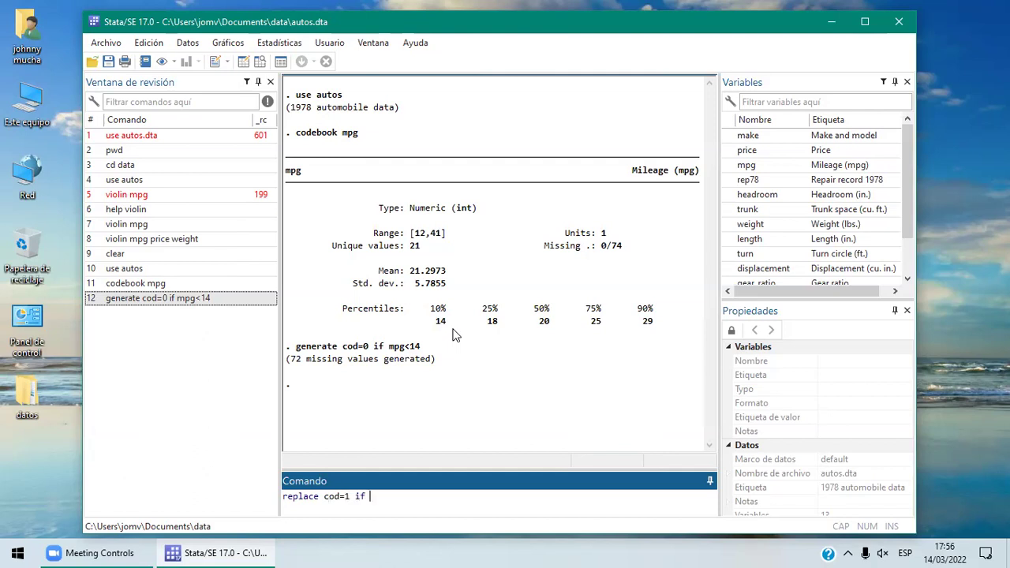
pyautogui.write('mpg>=')
pyautogui.press('BackSpace')
pyautogui.press('BackSpace')
pyautogui.press('BackSpace')
pyautogui.press('BackSpace')
pyautogui.press('BackSpace')
pyautogui.press('BackSpace')
pyautogui.press('BackSpace')
pyautogui.press('BackSpace')
pyautogui.press('BackSpace')
pyautogui.press('BackSpace')
pyautogui.press('BackSpace')
pyautogui.press('BackSpace')
pyautogui.press('BackSpace')
pyautogui.press('BackSpace')
pyautogui.press('BackSpace')
pyautogui.press('BackSpace')
pyautogui.press('BackSpace')
pyautogui.press('BackSpace')
pyautogui.press('BackSpace')
pyautogui.press('BackSpace')
# Drop the cod variable and generate it again as 0 for observations with mpg below 18
pyautogui.write('drop cod')
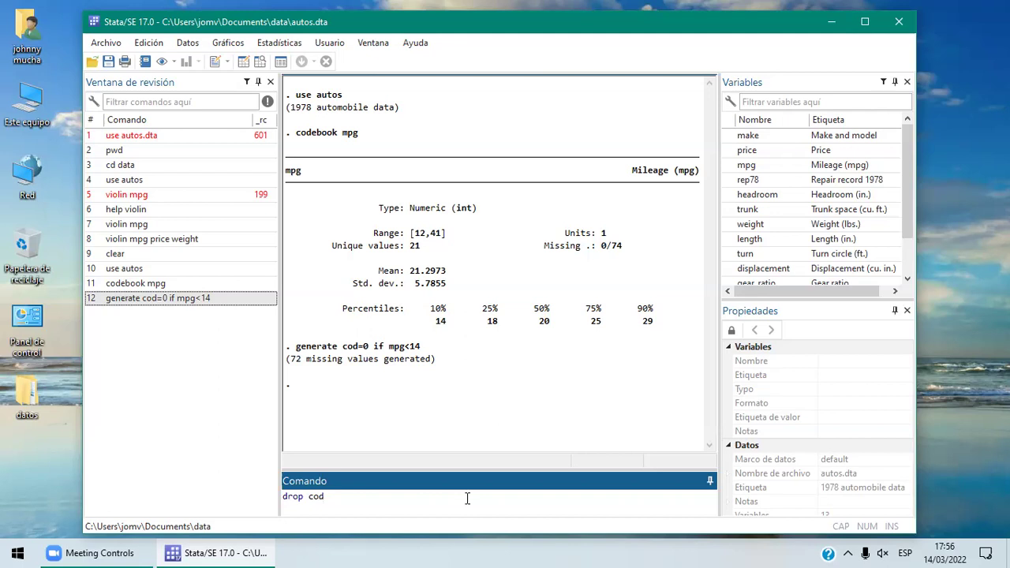
pyautogui.press('Return')
pyautogui.write('generate cod=')
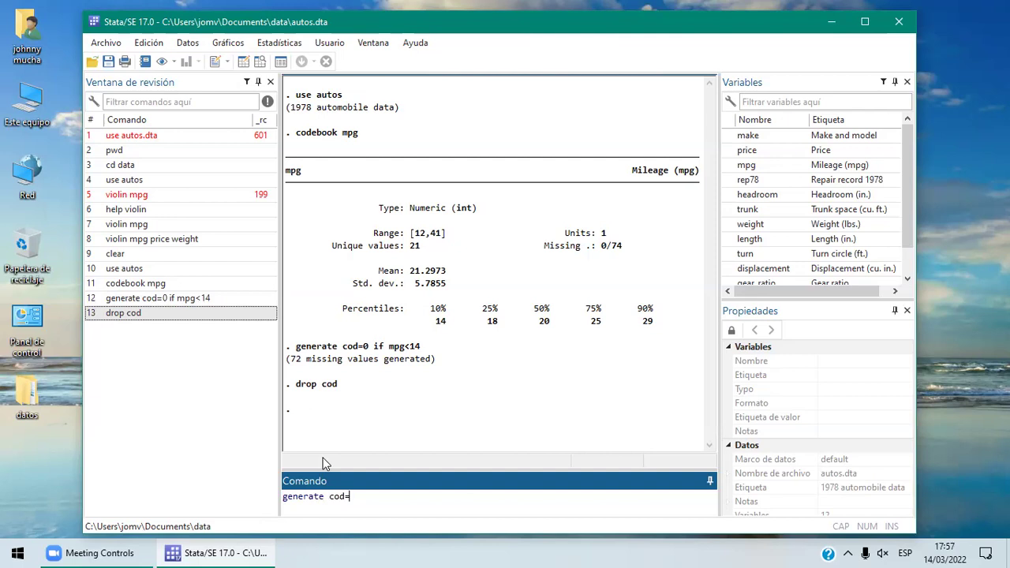
pyautogui.write('0 if mpg<18')
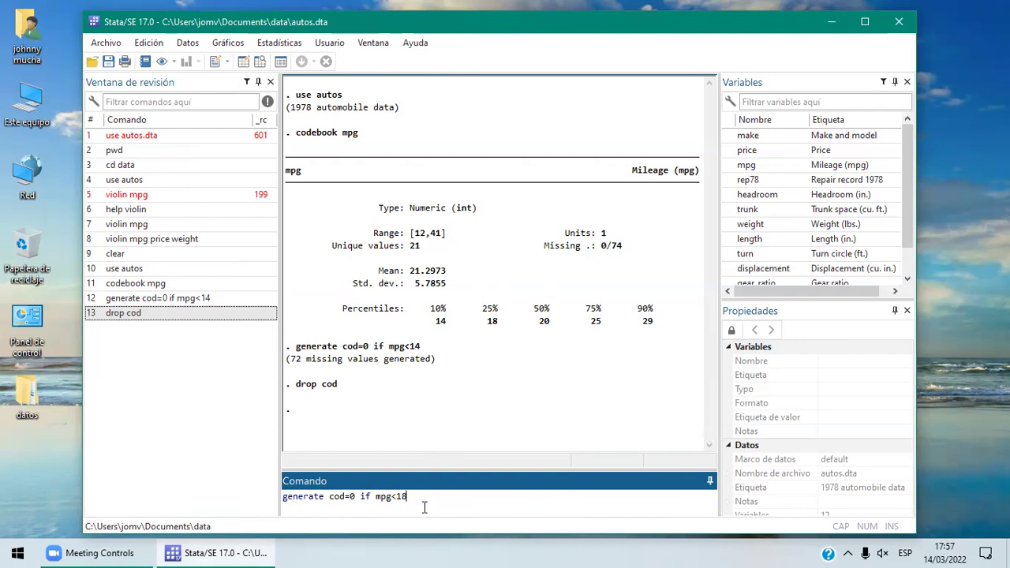
pyautogui.press('Return')
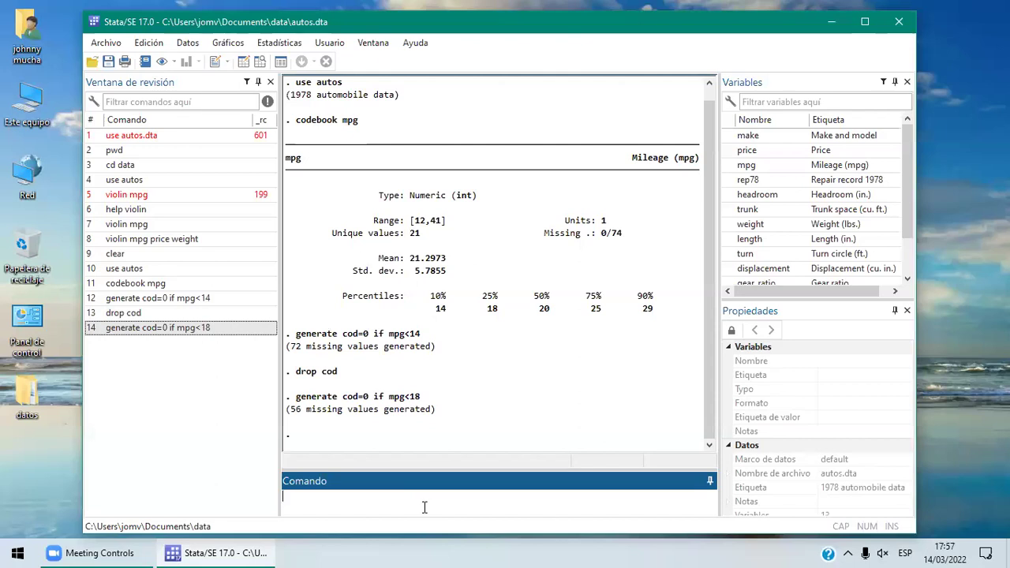
# Open the dataset in the Data Editor in edit mode and examine the cod column
pyautogui.click(187, 43)
pyautogui.moveTo(221, 65)
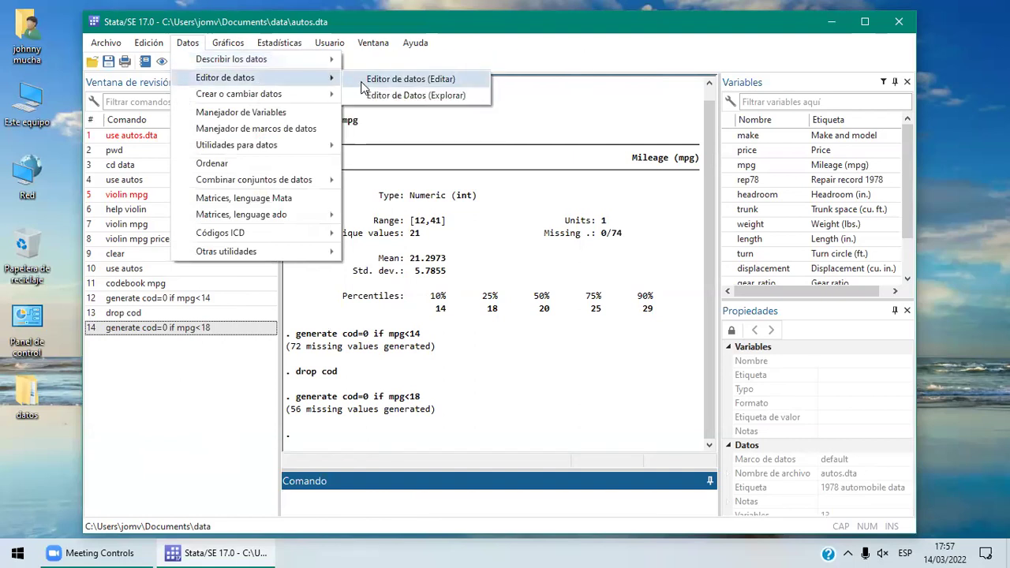
pyautogui.click(362, 82)
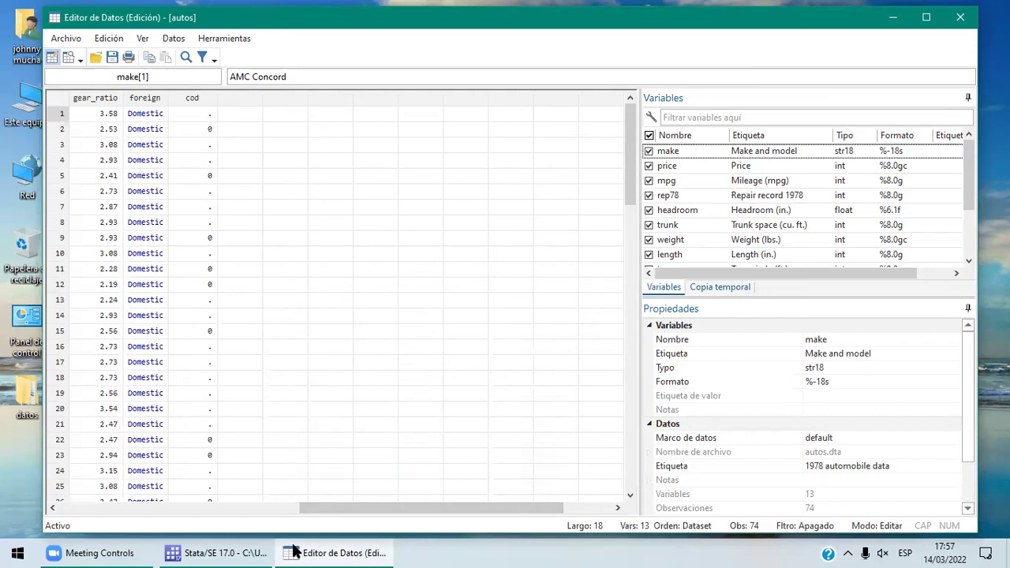
# Replace cod with 1 where mpg is at least 18 and at most 25, and check the cod column in the Data Editor
pyautogui.click(235, 553)
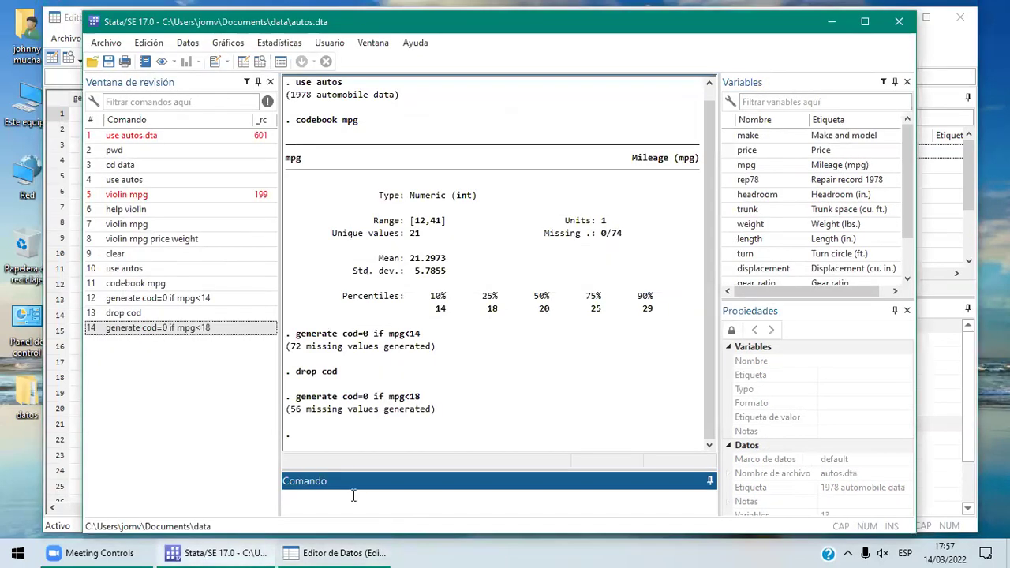
pyautogui.write('replace cod=1 if m')
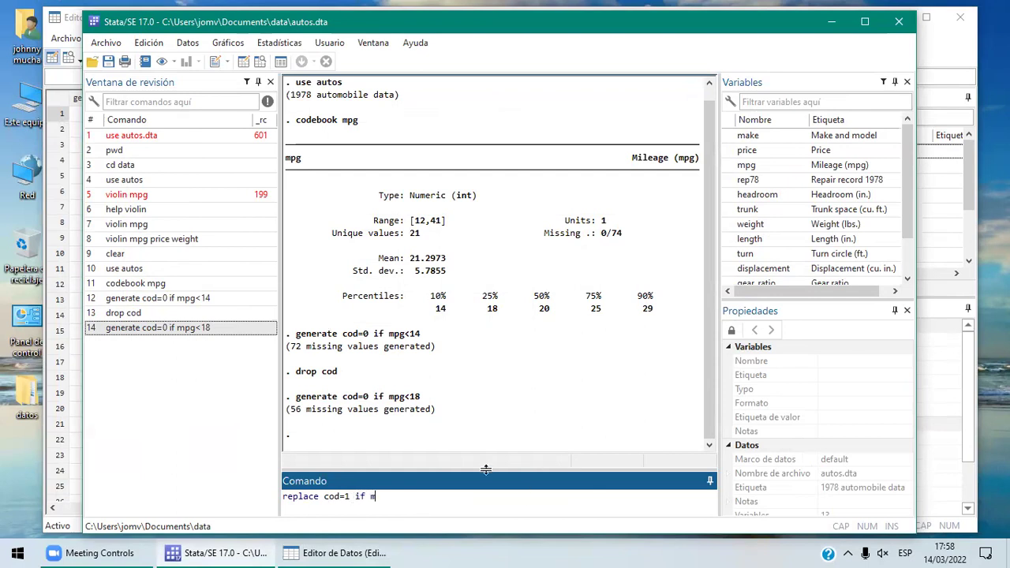
pyautogui.write('pg>=')
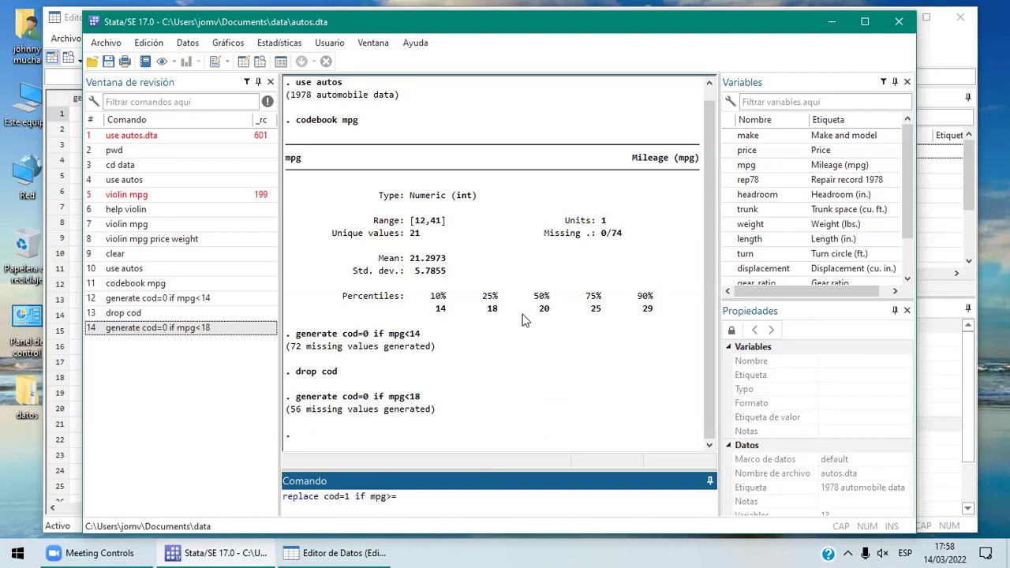
pyautogui.write('18 & mpg')
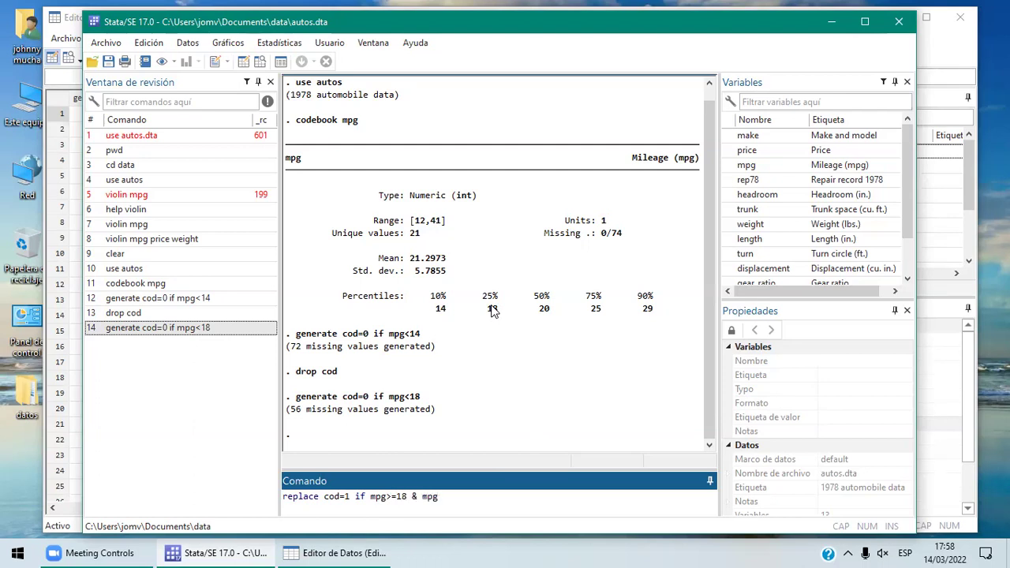
pyautogui.write('<=25')
pyautogui.press('Return')
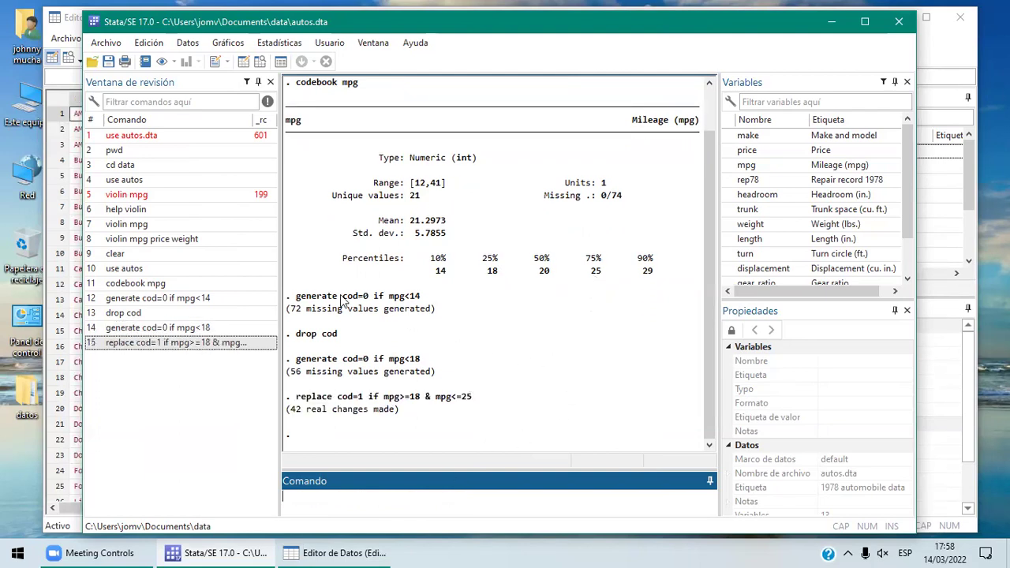
pyautogui.click(331, 553)
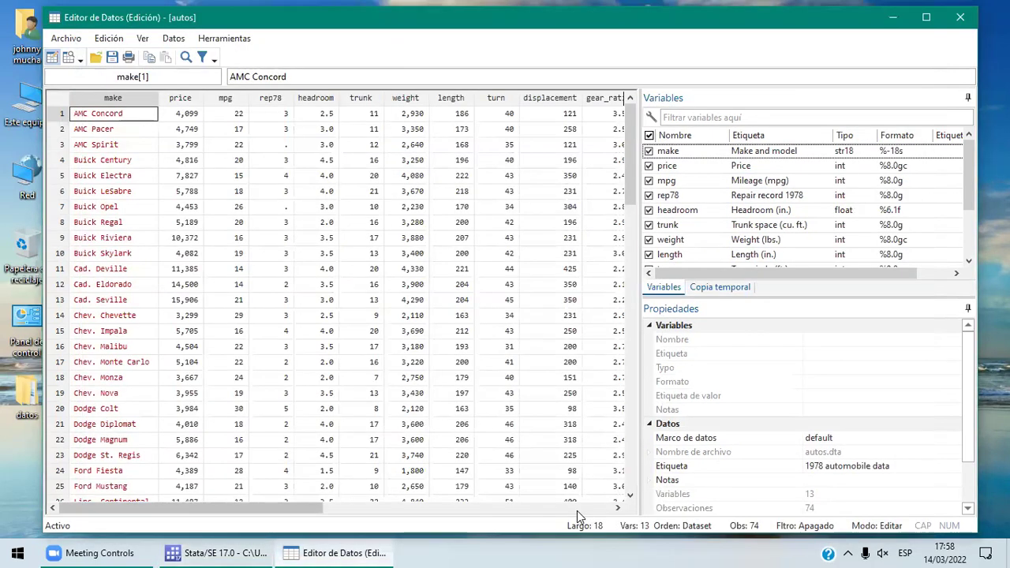
pyautogui.click(577, 509)
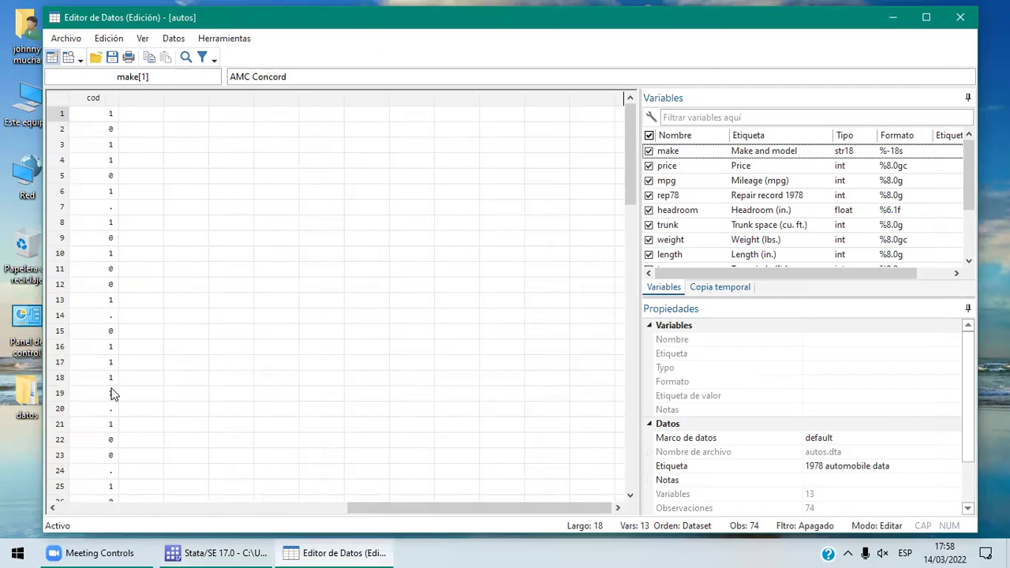
# Replace cod with 2 where mpg is greater than 25, and review the recoded column in the Data Editor
pyautogui.click(226, 551)
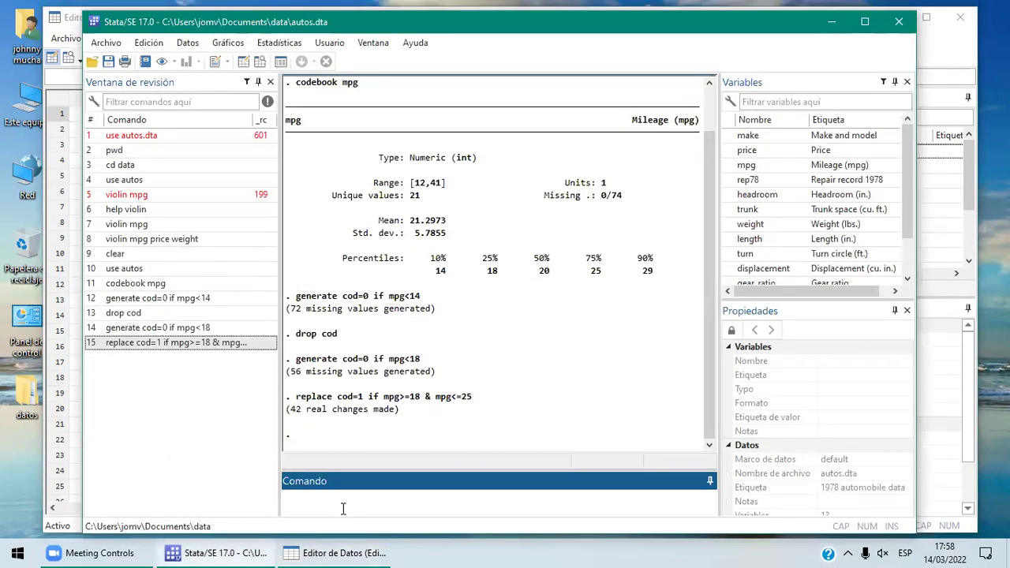
pyautogui.write('replace cod=2 if mpg>')
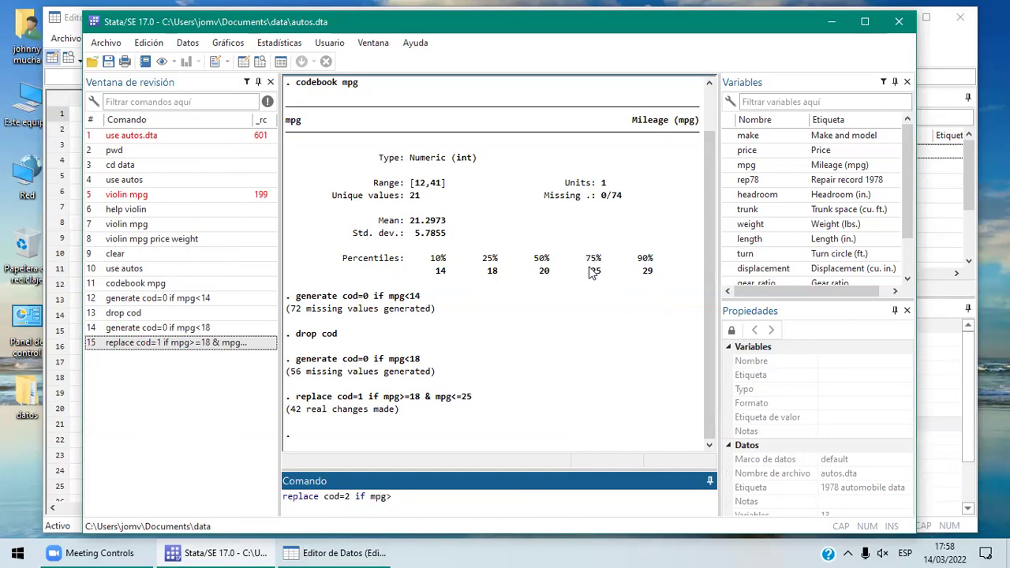
pyautogui.write('25')
pyautogui.press('Return')
pyautogui.click(388, 552)
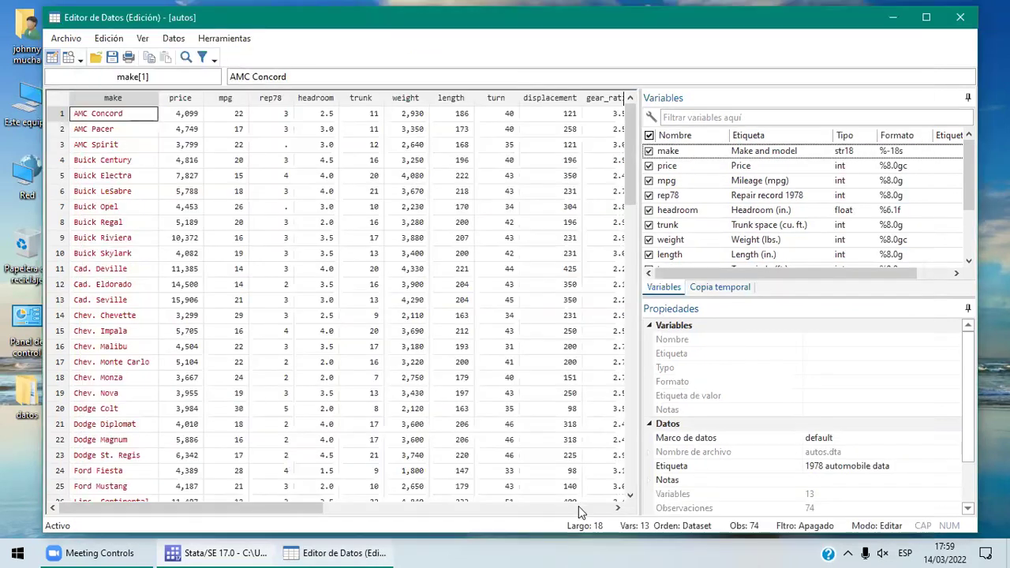
pyautogui.click(578, 507)
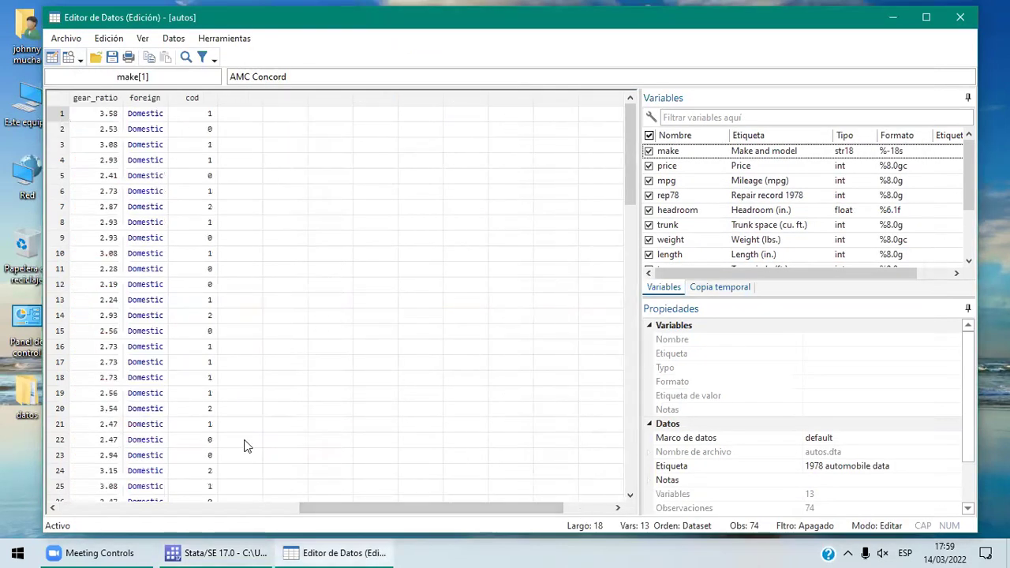
# Switch to the main Stata window, tabulate the frequencies of cod, and clear the dataset from memory
pyautogui.click(241, 552)
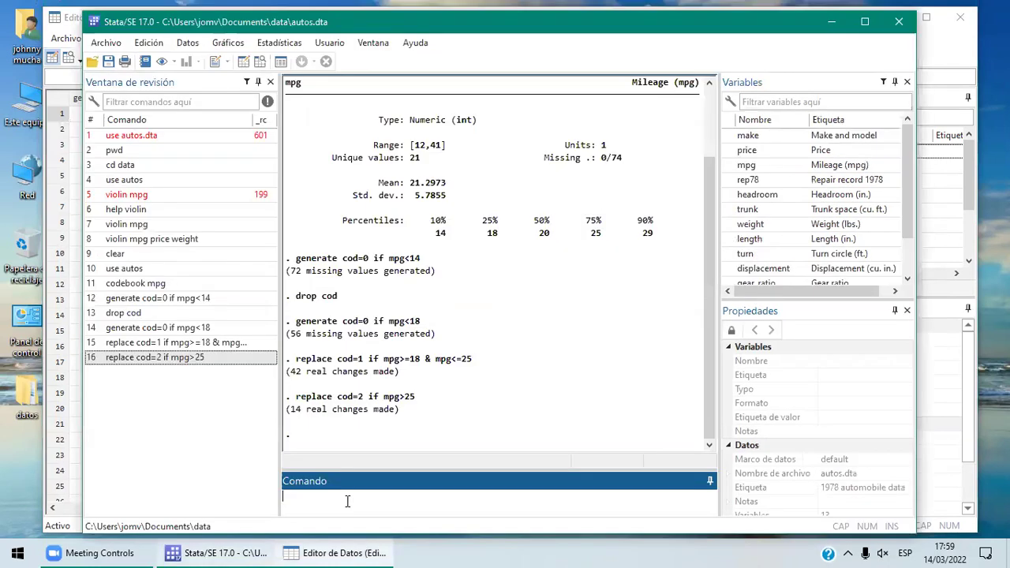
pyautogui.write('tab')
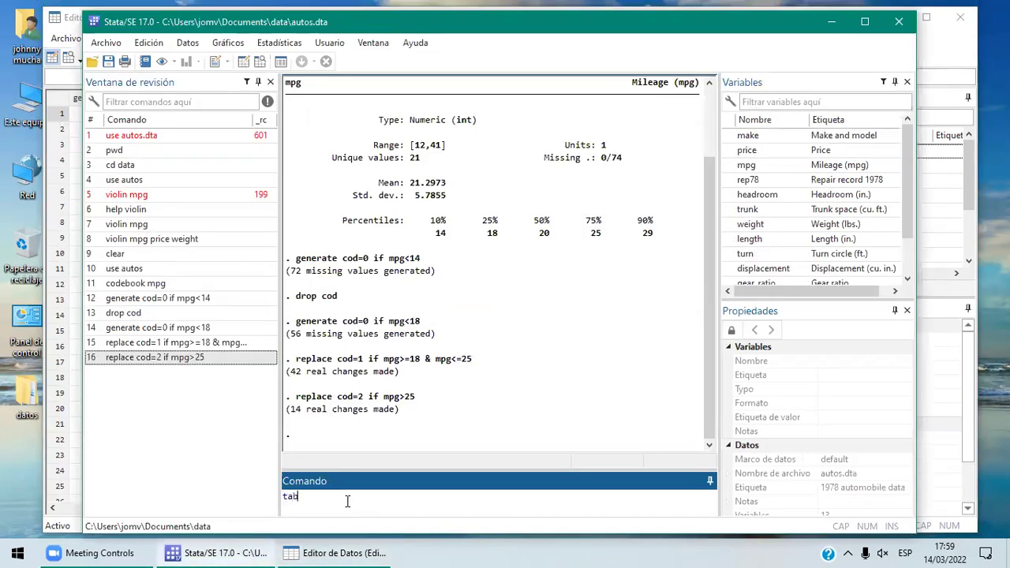
pyautogui.write('ulate cod')
pyautogui.press('Return')
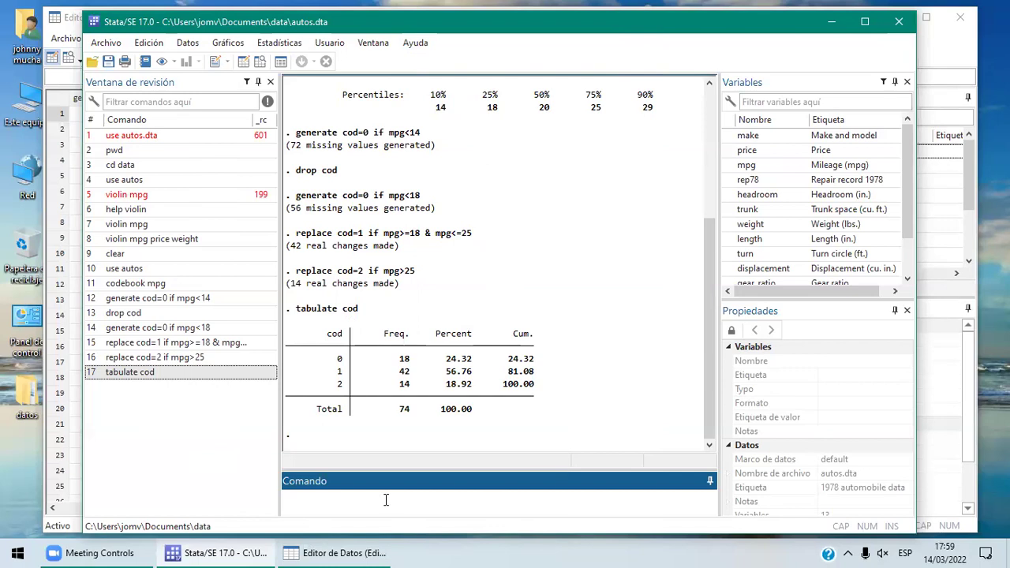
pyautogui.write('clear')
pyautogui.press('Return')
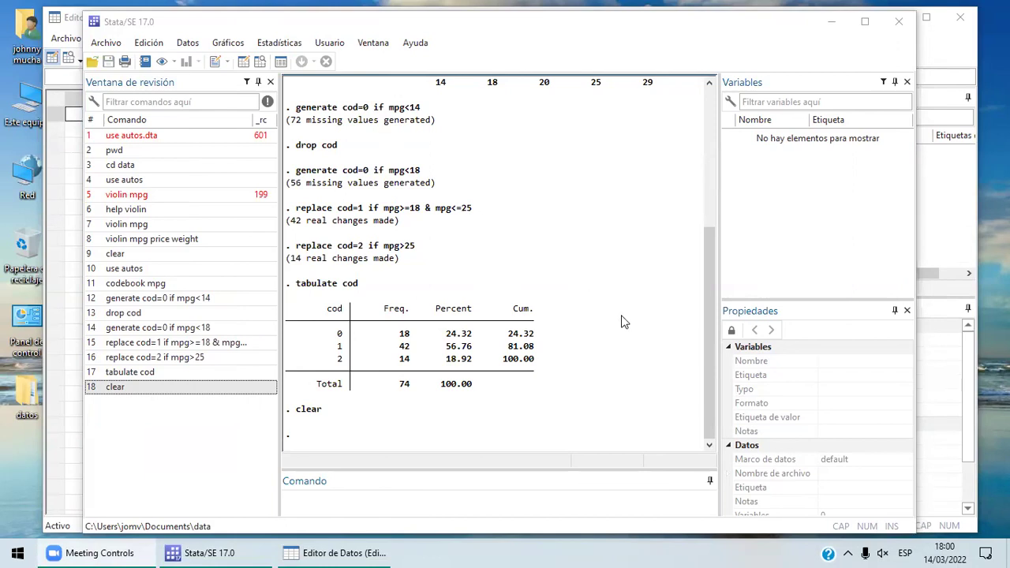
pyautogui.click(883, 554)
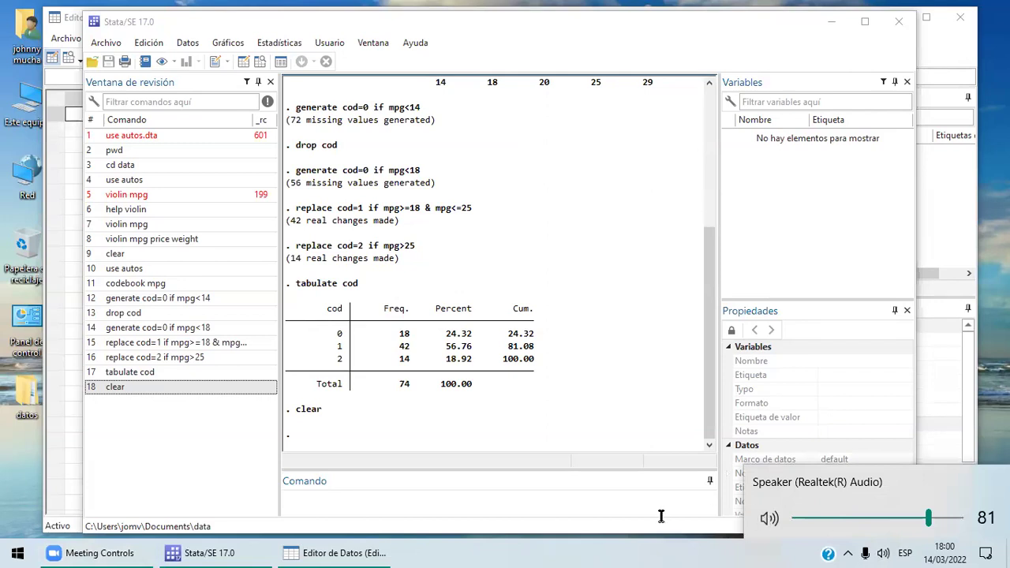
pyautogui.click(795, 377)
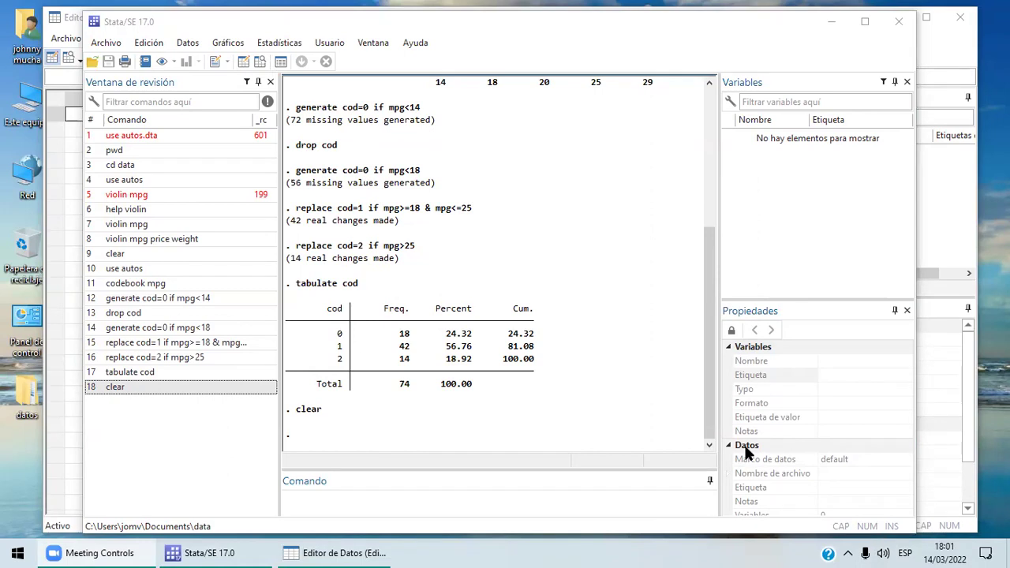
pyautogui.click(882, 550)
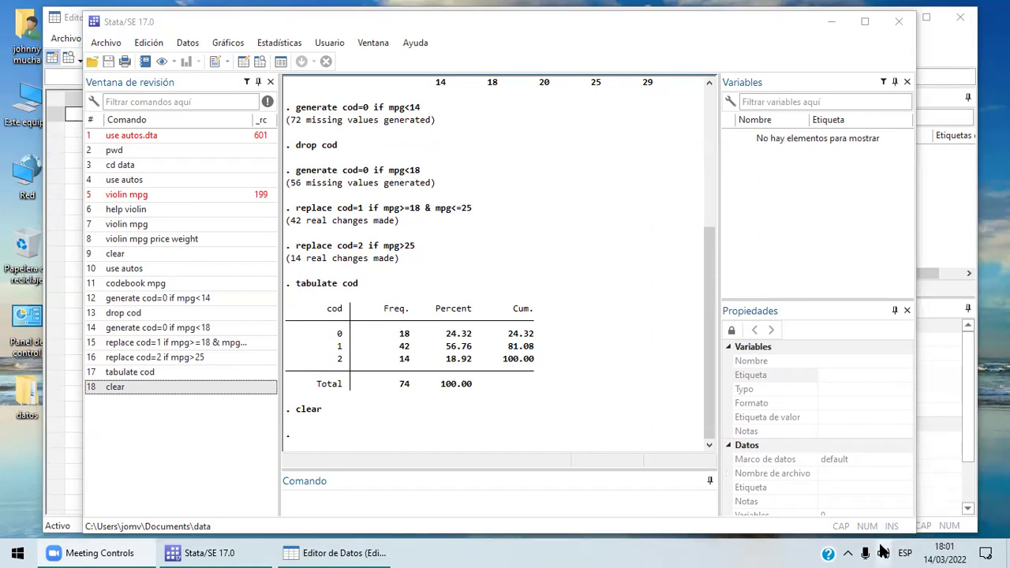